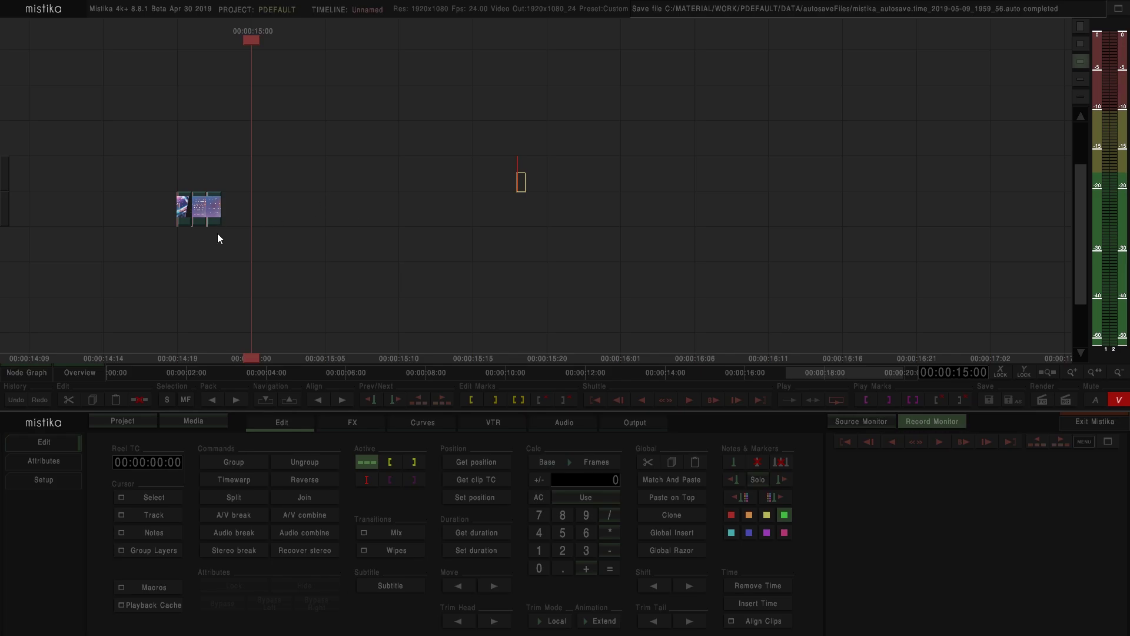
Step: Move the last clip away from the others on the timeline and return it beside its neighbour
left_click_drag(217, 208, 370, 200)
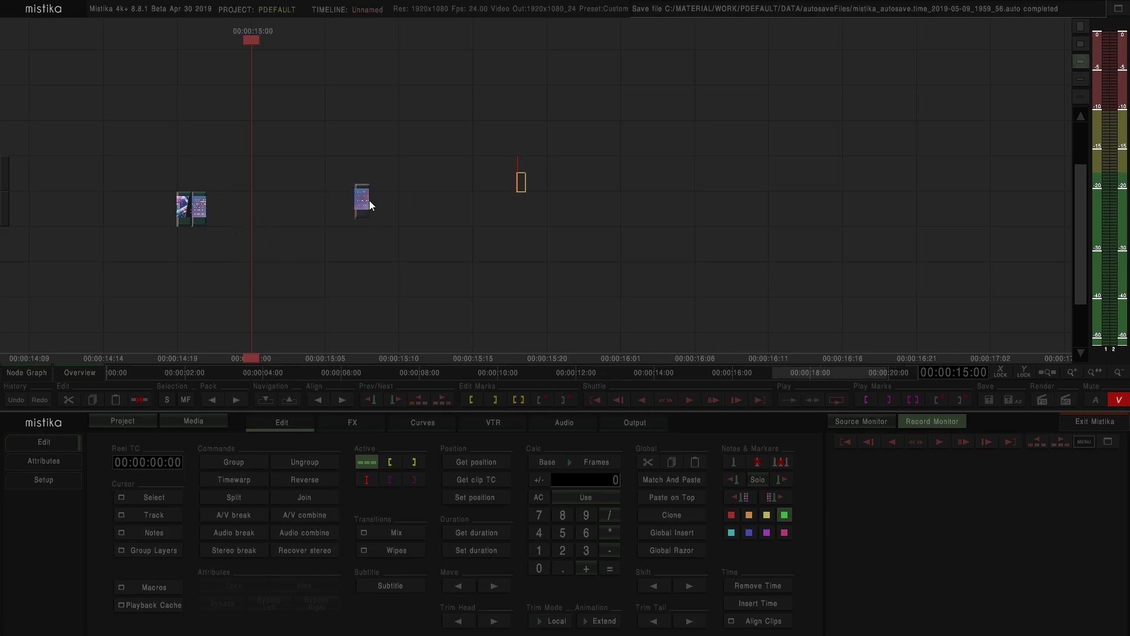
left_click(360, 422)
left_click(422, 215)
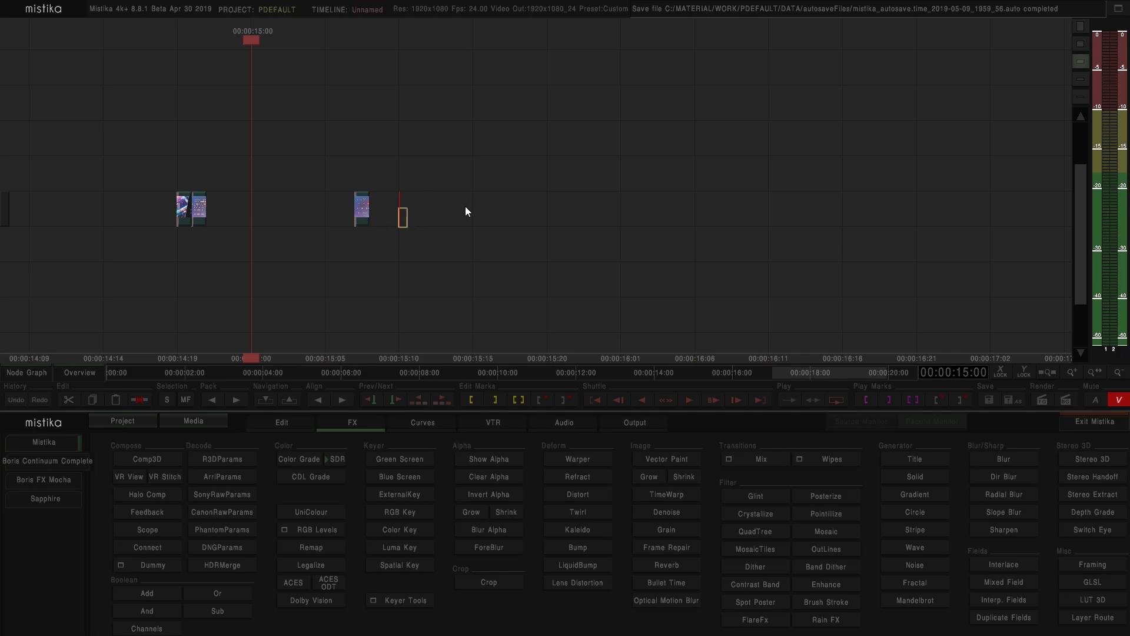
left_click_drag(361, 215, 215, 213)
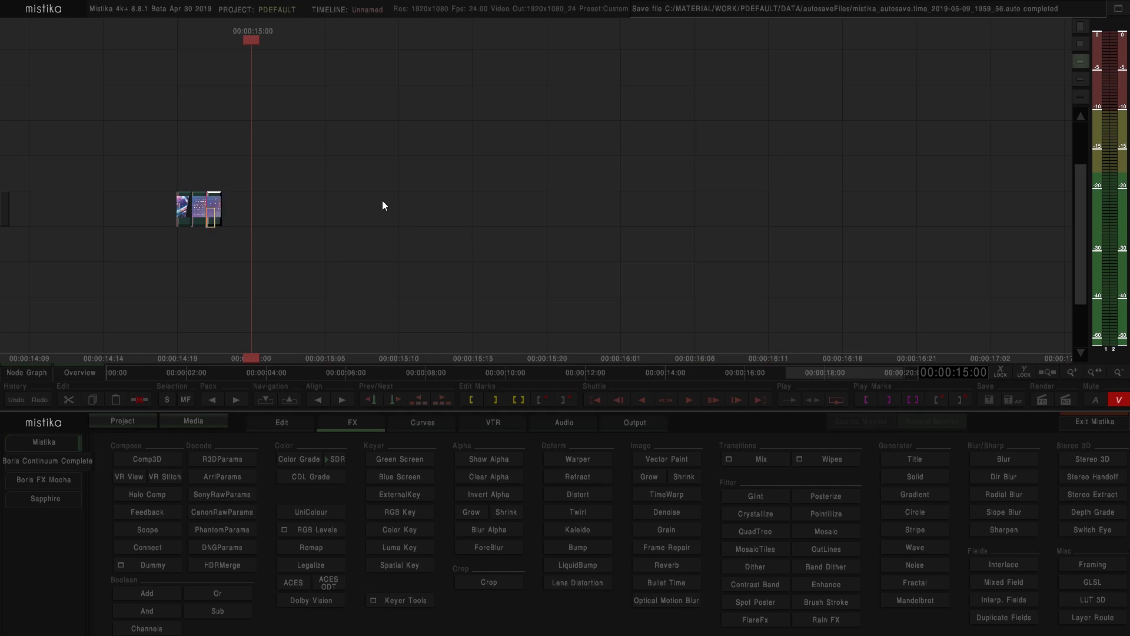
left_click(335, 225)
left_click(394, 225)
left_click(328, 177)
left_click_drag(284, 144, 404, 153)
key("ctrl+z")
key("ctrl+z")
key("ctrl+z")
key("ctrl+z")
key("ctrl+z")
key("ctrl+z")
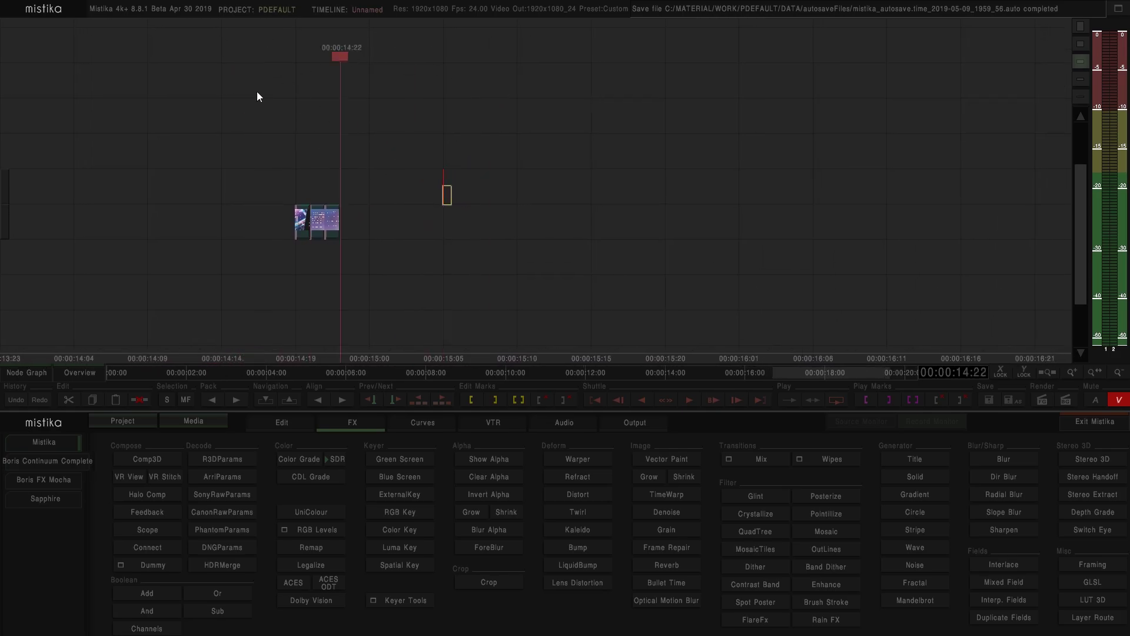
Step: Separate the third clip from its neighbour and slide it back to close the gap
left_click_drag(494, 268, 321, 218)
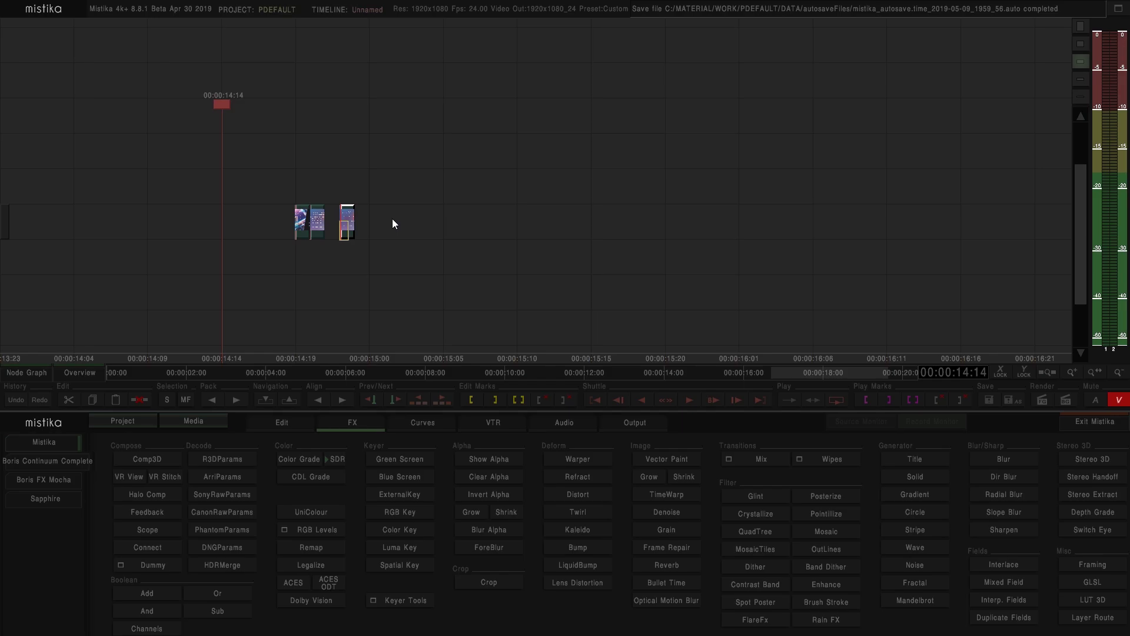
left_click_drag(353, 218, 330, 221)
scroll(444, 257, "up", 2)
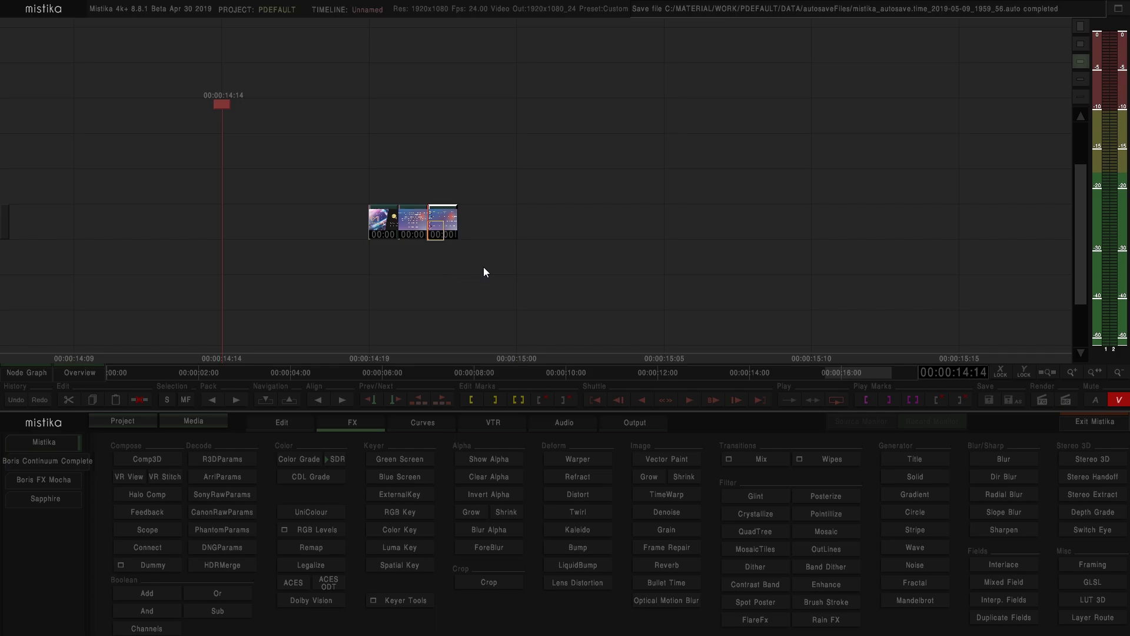
scroll(483, 263, "down", 2)
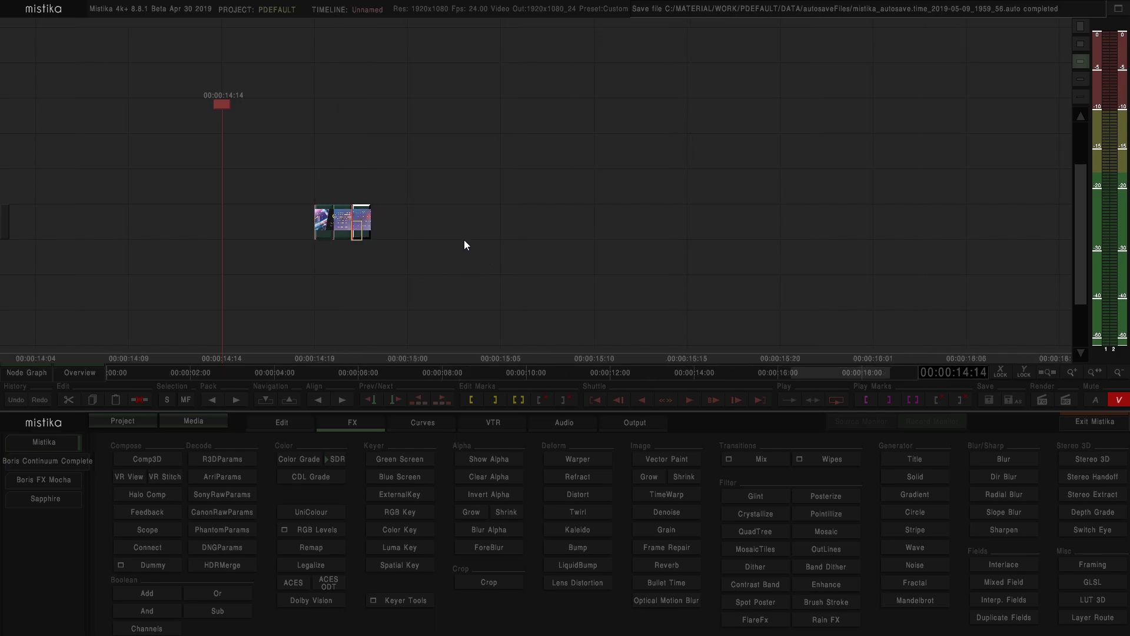
Step: Deselect the timeline clips and move the playhead to 00:00:14:12
left_click(408, 218)
left_click(407, 187)
left_click(419, 220)
scroll(533, 267, "down", 1)
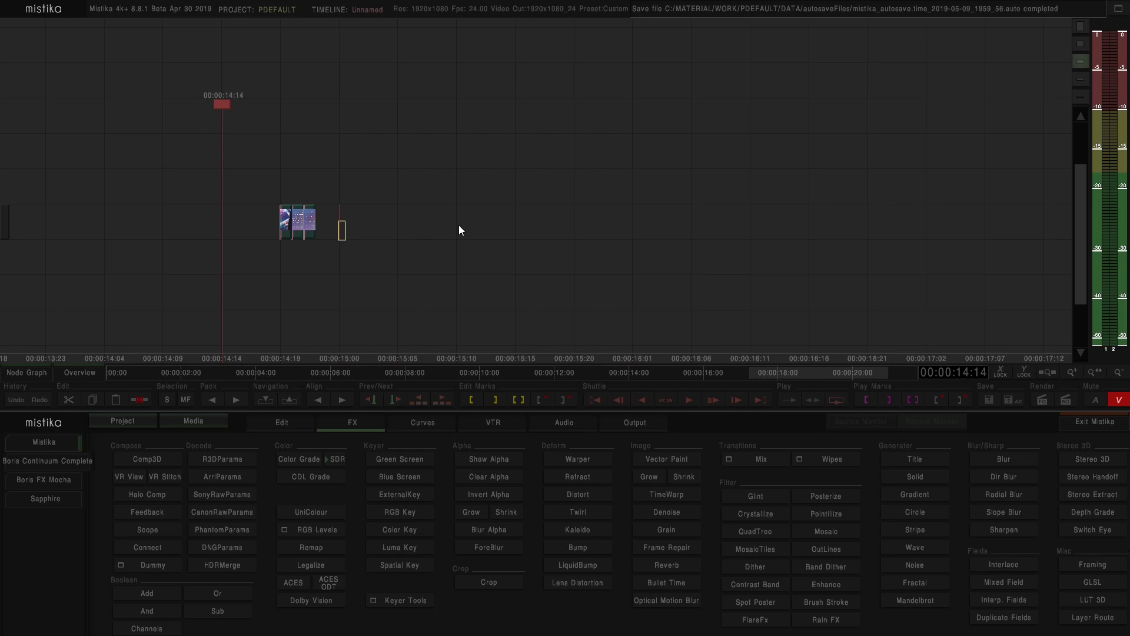
key("Right")
left_click_drag(219, 107, 183, 65)
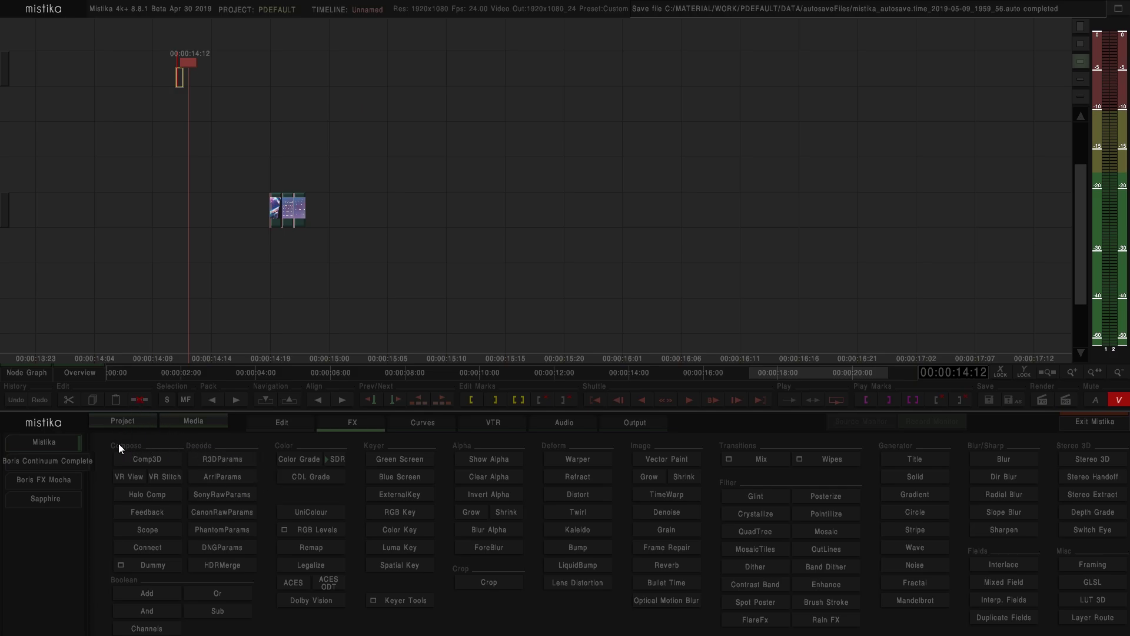
Step: Look over the Project Manager's project list and the MediaFileManager's folders, closing each window after viewing
left_click(121, 423)
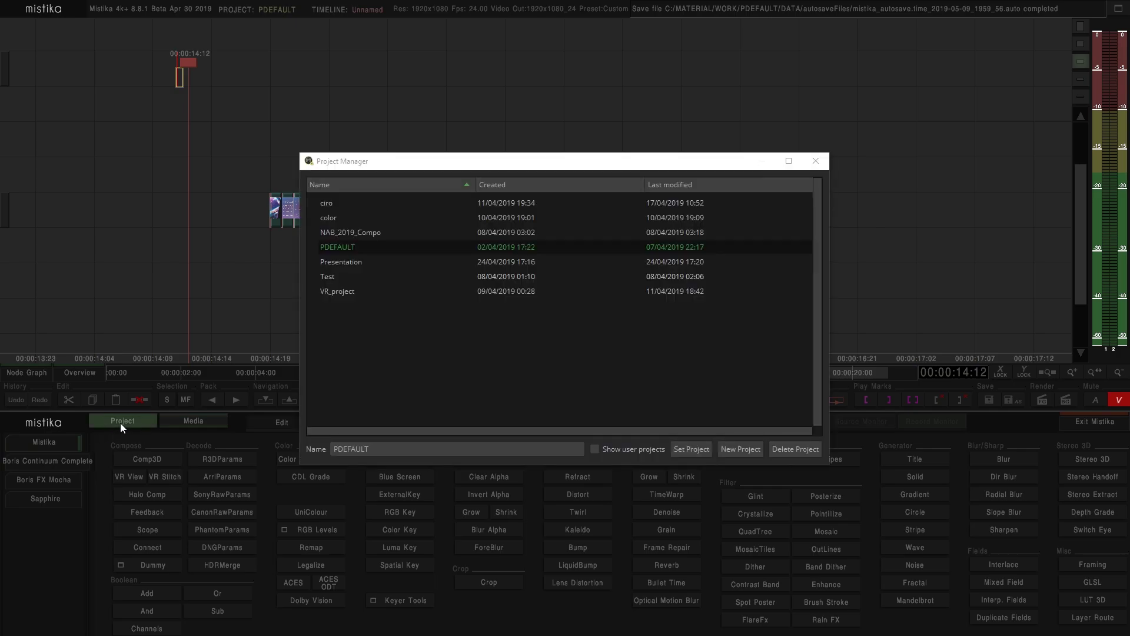
left_click(815, 161)
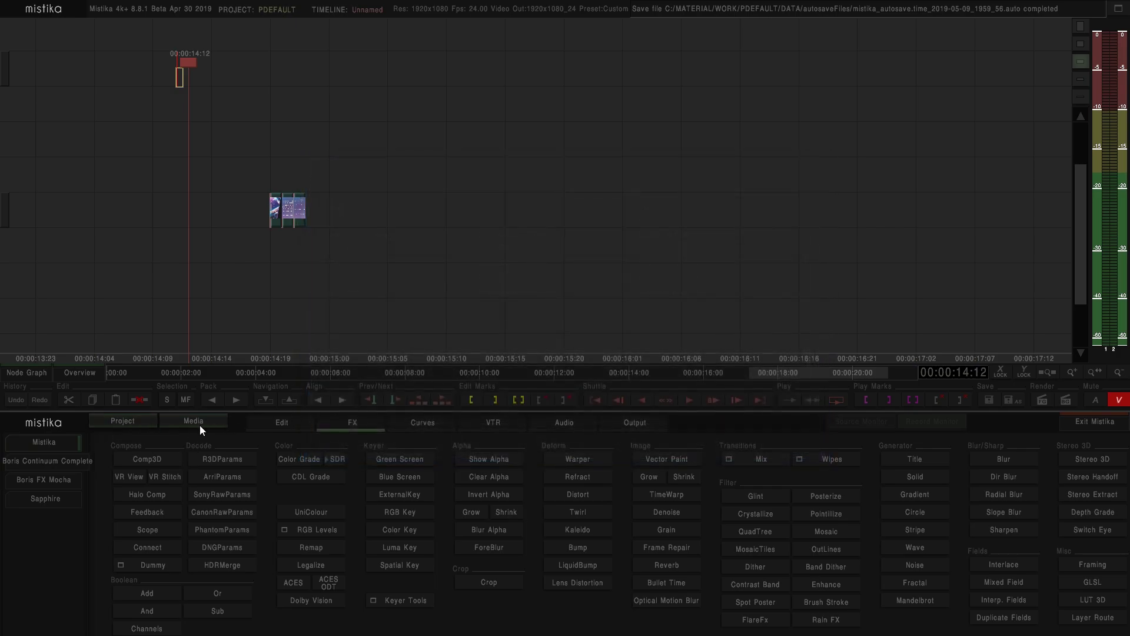
left_click(197, 425)
left_click_drag(596, 247, 263, 200)
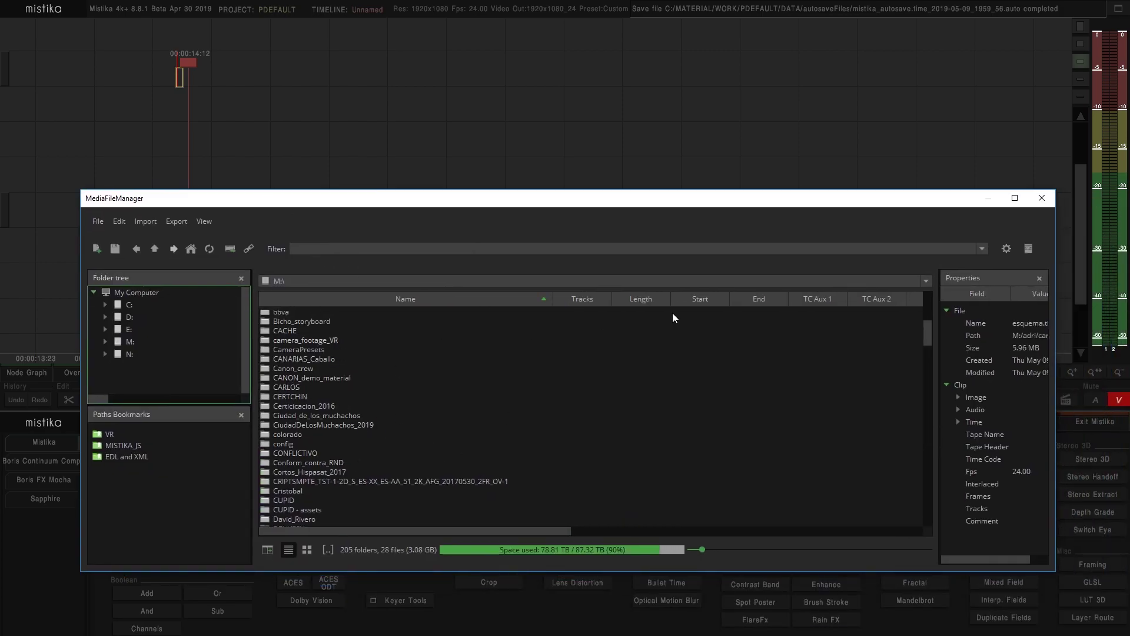
left_click(1041, 198)
Step: View the dashboard's Edit commands and its FX effects list
left_click(288, 422)
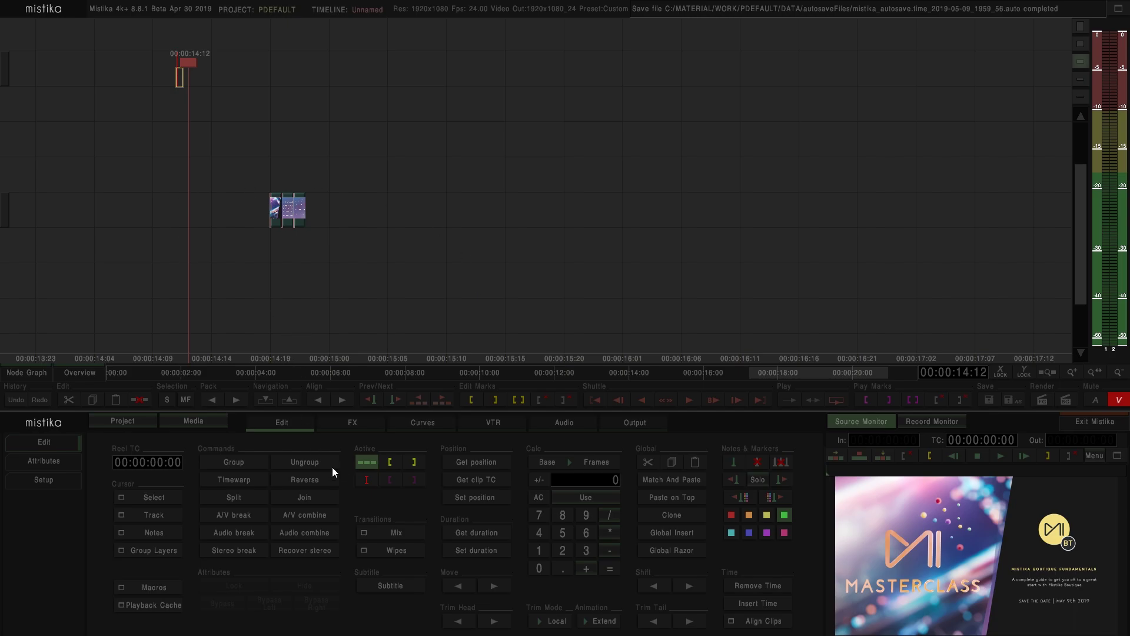
left_click(362, 424)
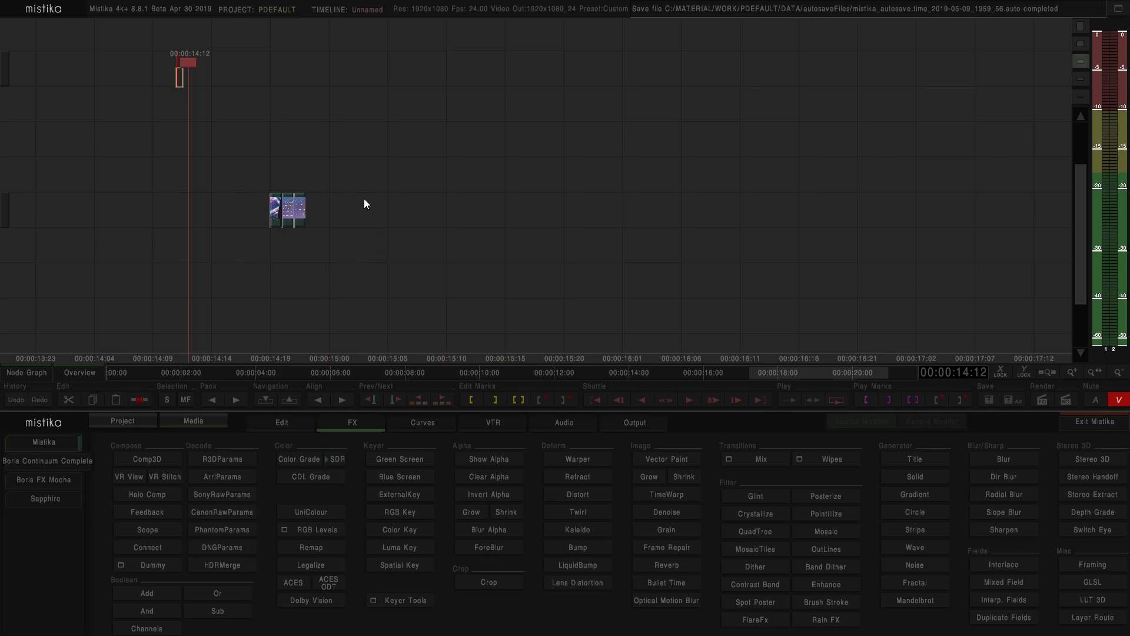
Step: View the timeline's esquema clip in the Visual Editor and return to the timeline
scroll(365, 222, "up", 3)
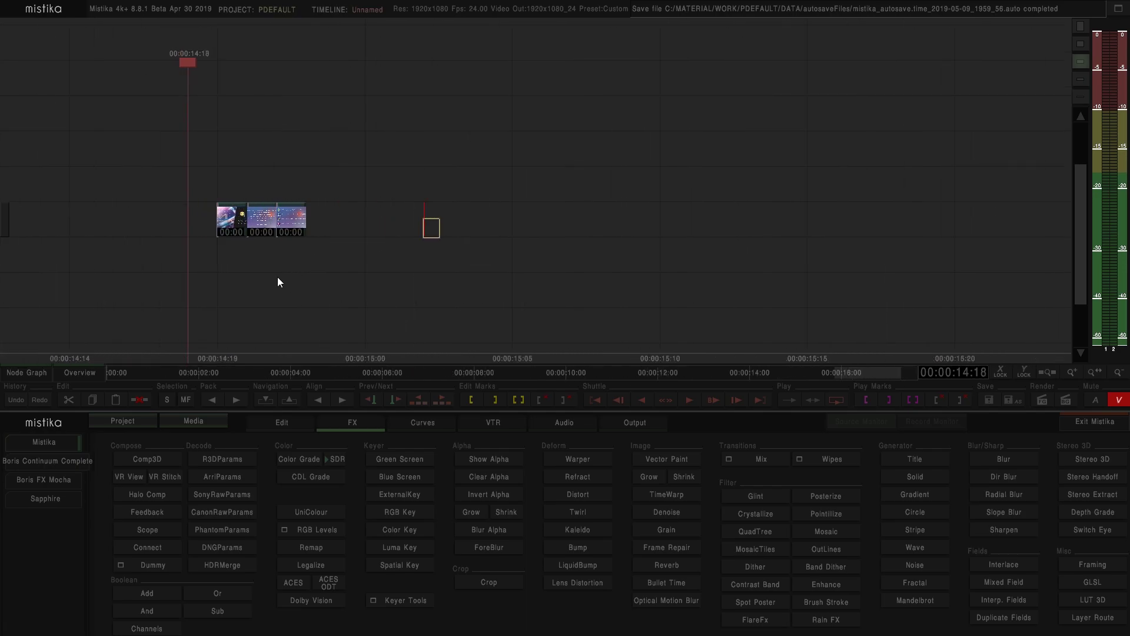
double_click(188, 227)
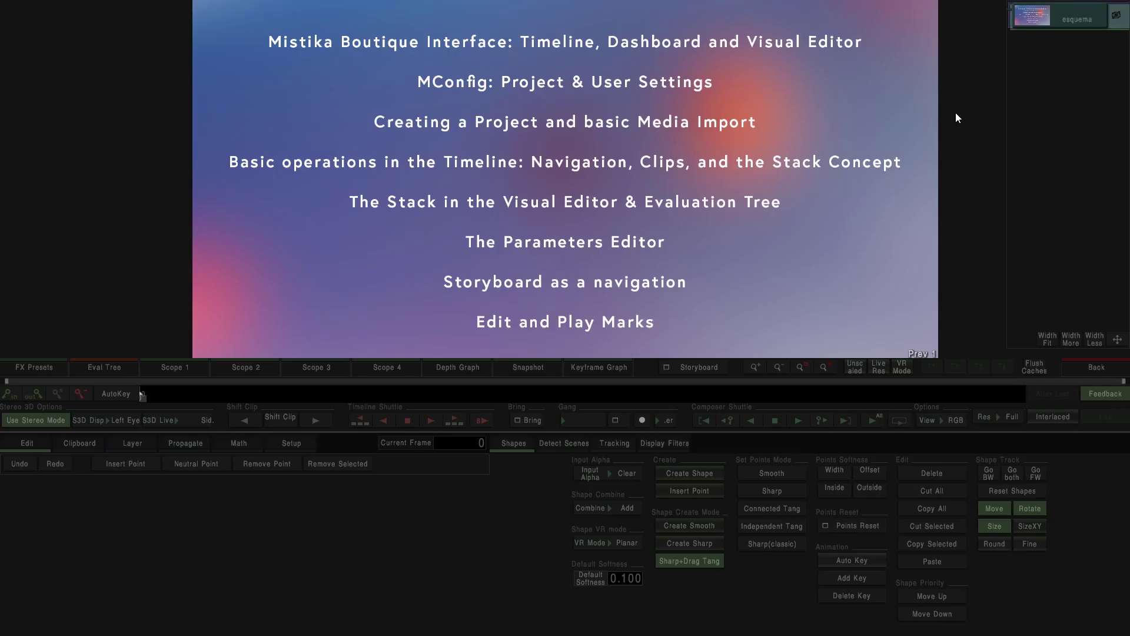
scroll(516, 135, "down", 2)
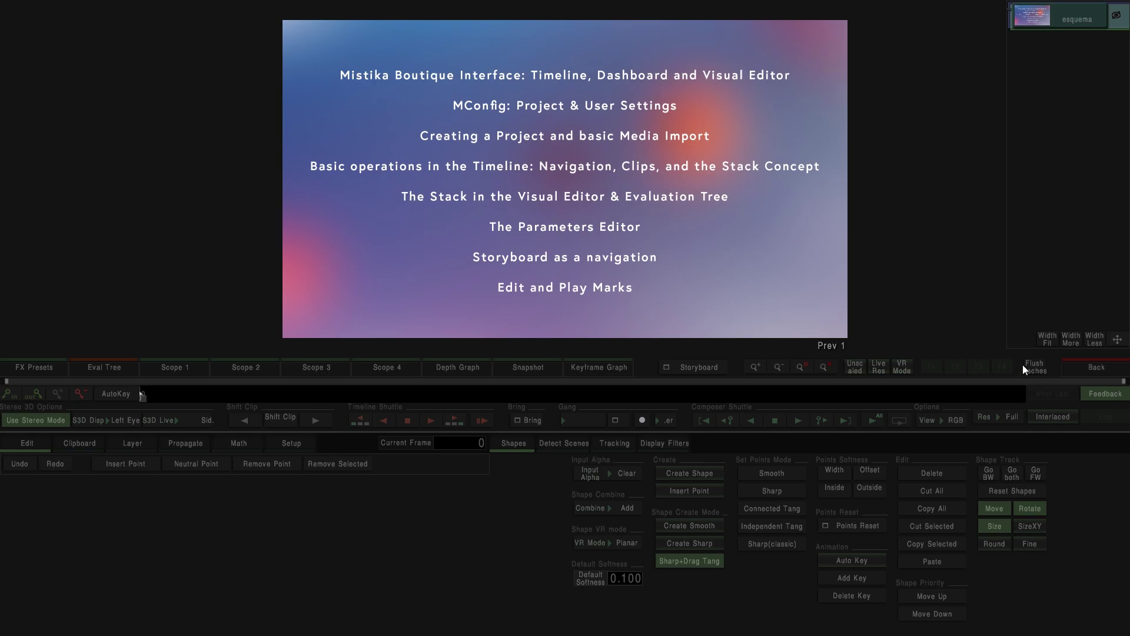
left_click(1070, 366)
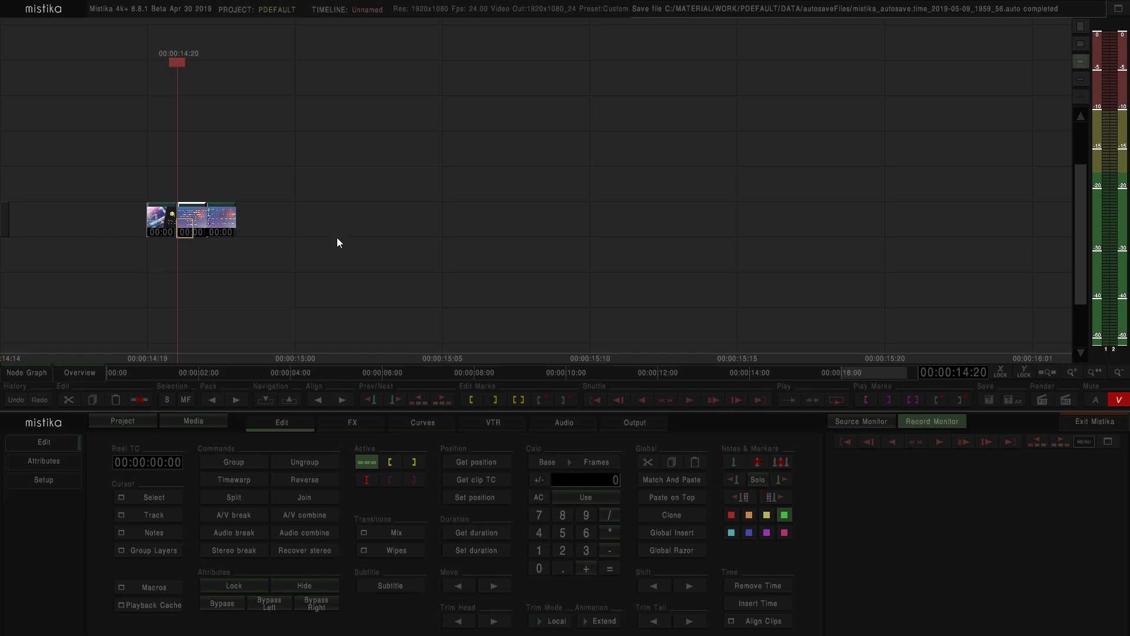
double_click(200, 219)
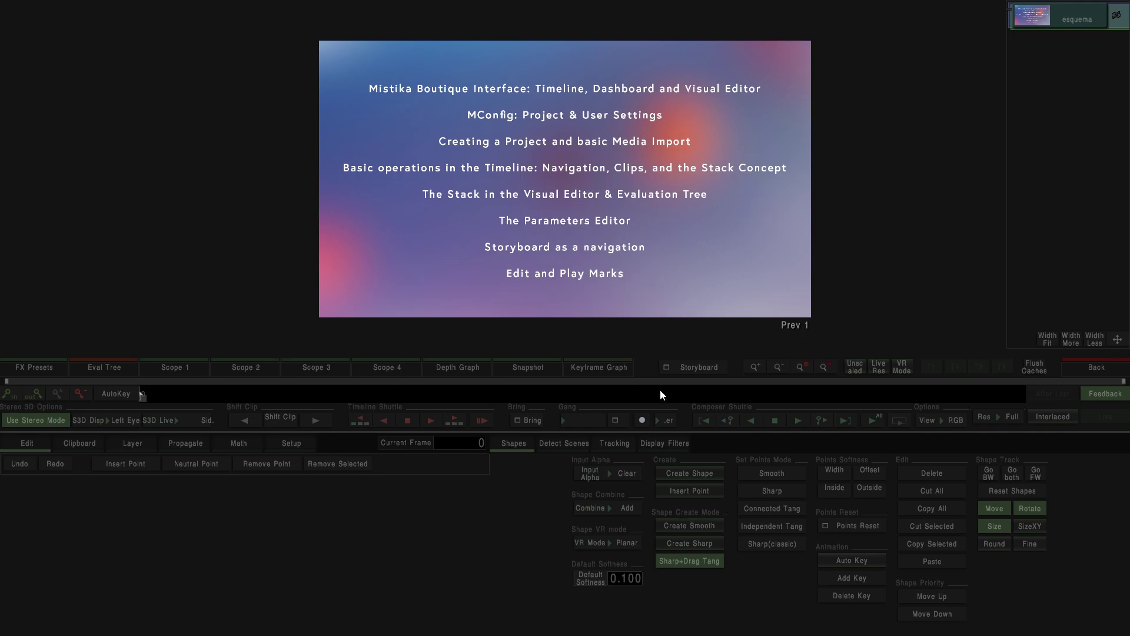
left_click(1082, 370)
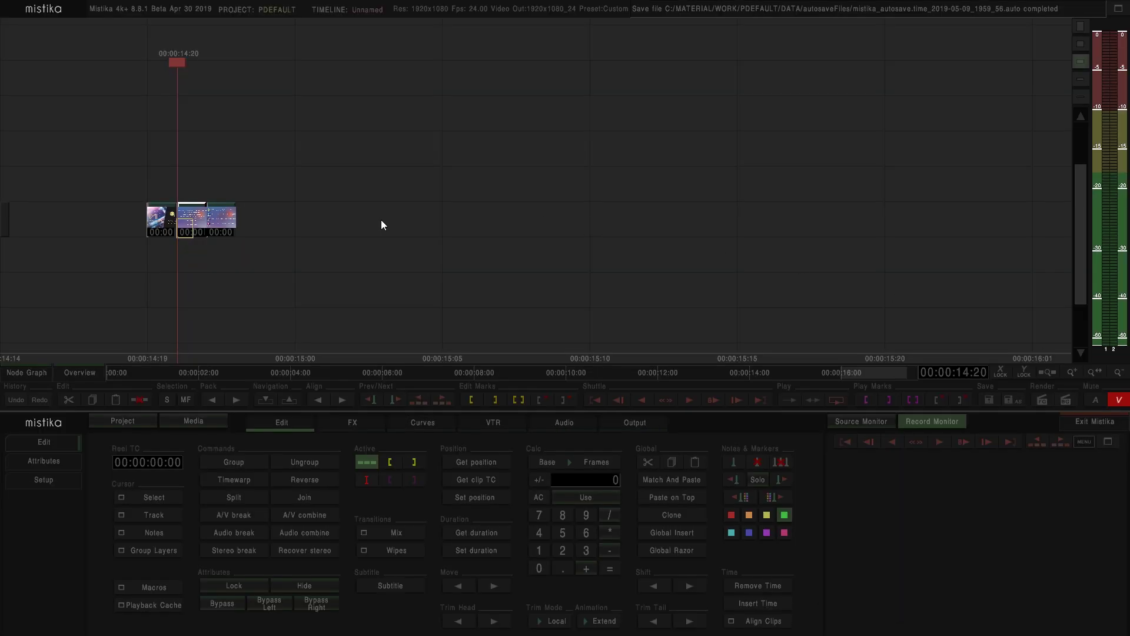
double_click(186, 224)
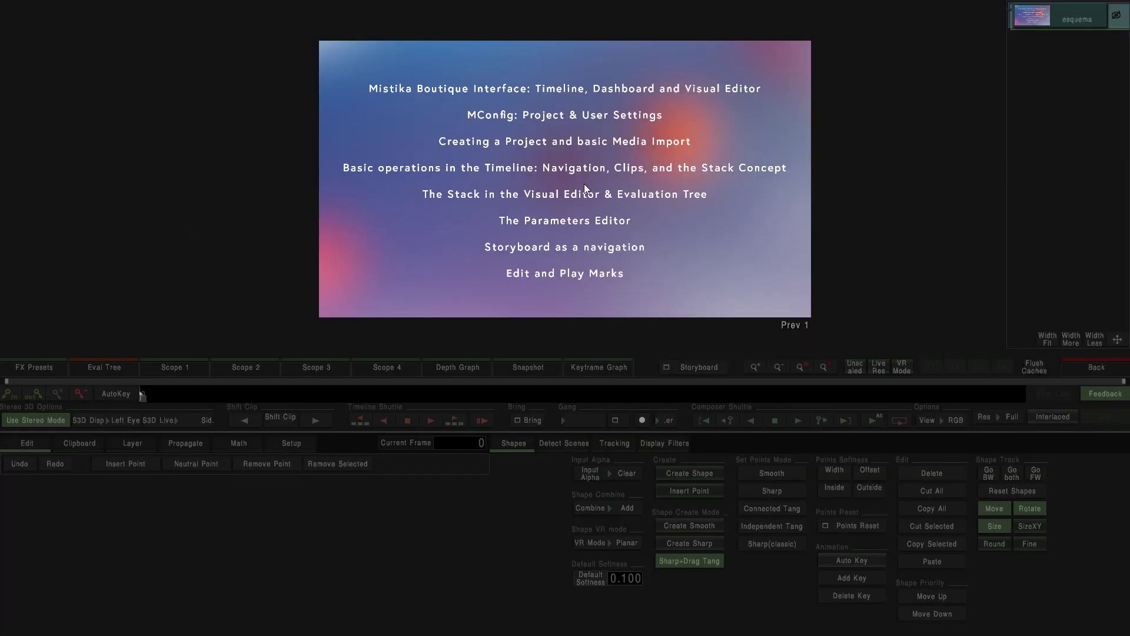
left_click(1067, 369)
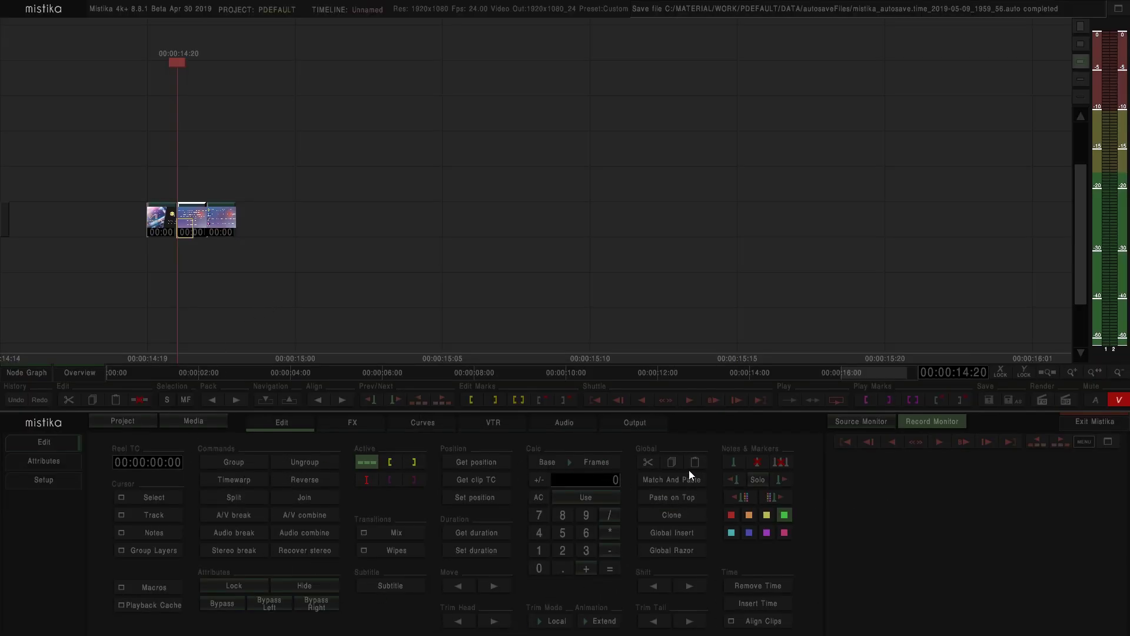
Step: Compare the dashboard's FX and Edit toolsets, finishing on the Edit tools
left_click(338, 423)
left_click(294, 423)
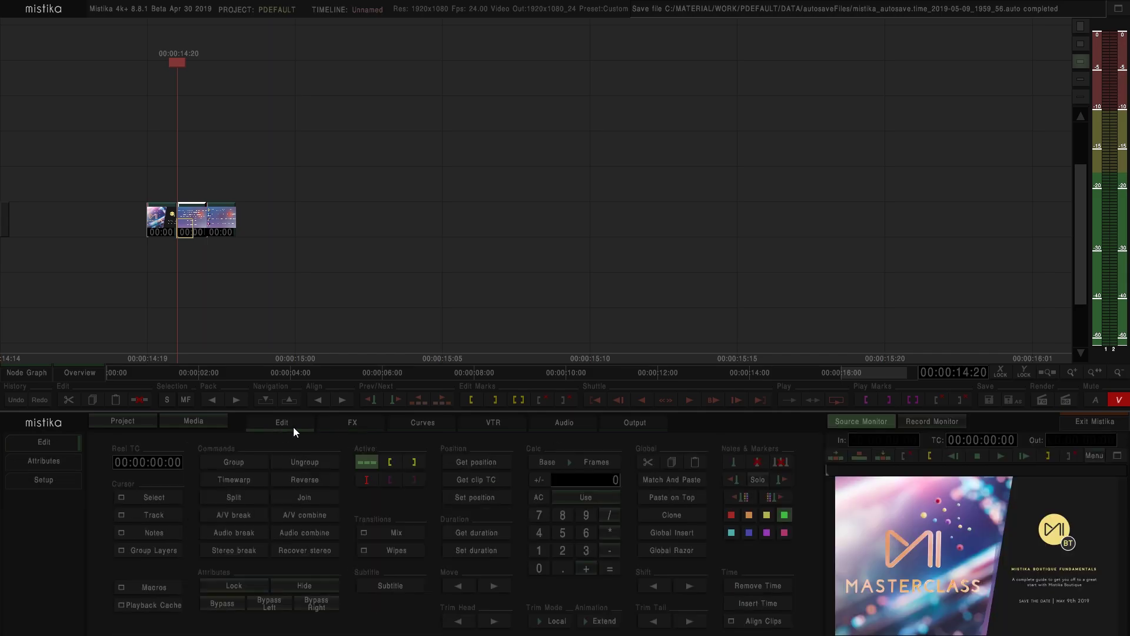
left_click(355, 424)
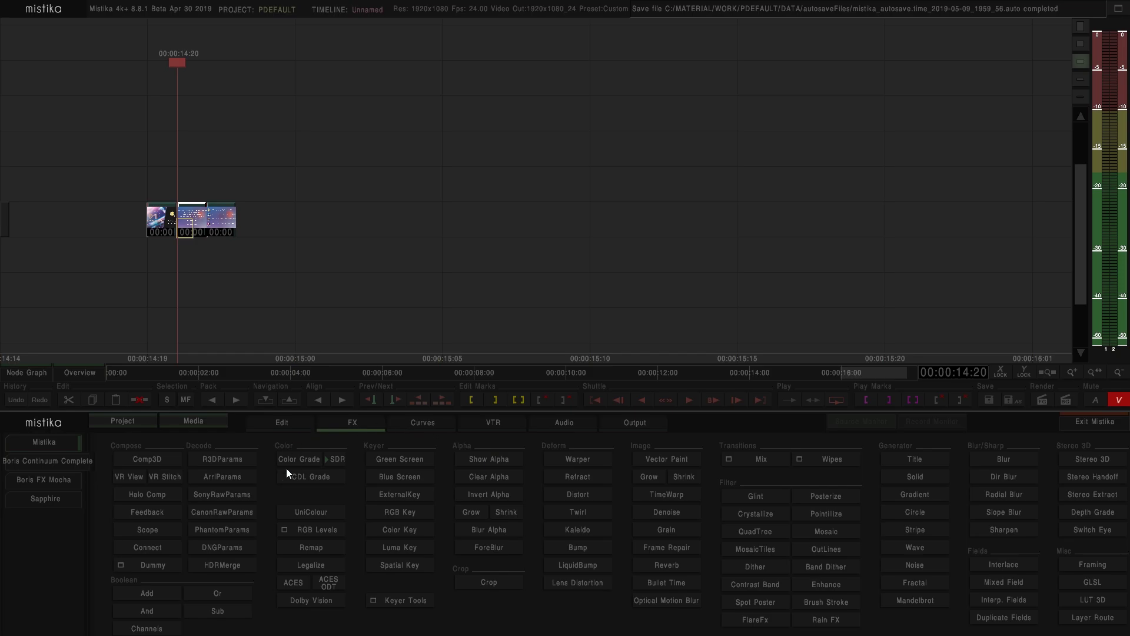
left_click(281, 429)
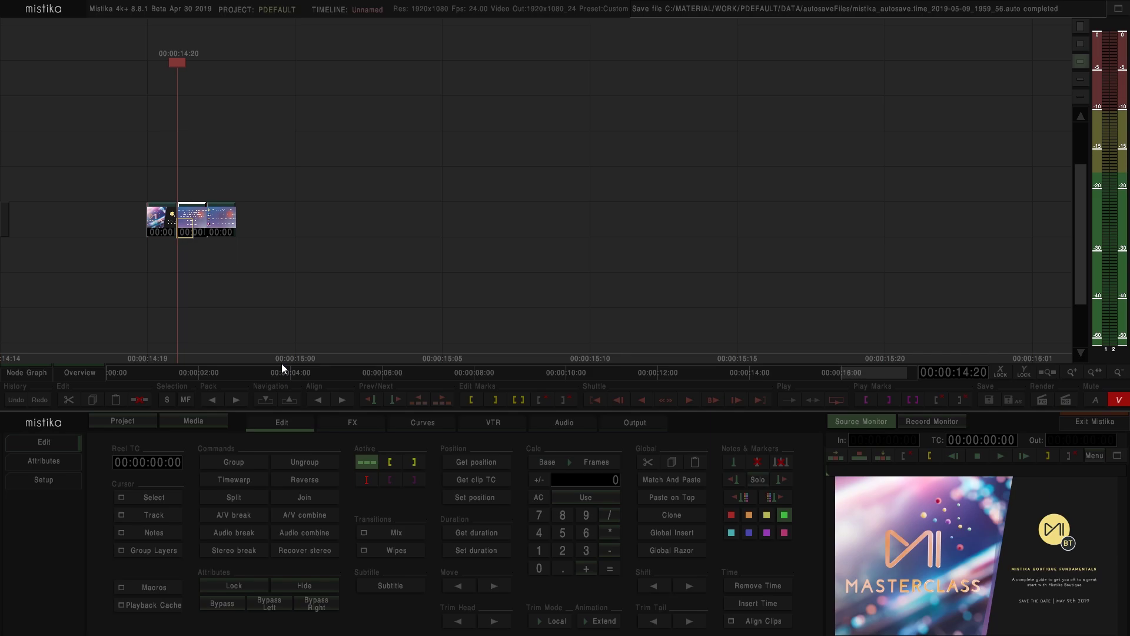
scroll(546, 122, "down", 10)
scroll(454, 27, "down", 2)
scroll(383, 187, "left", 2)
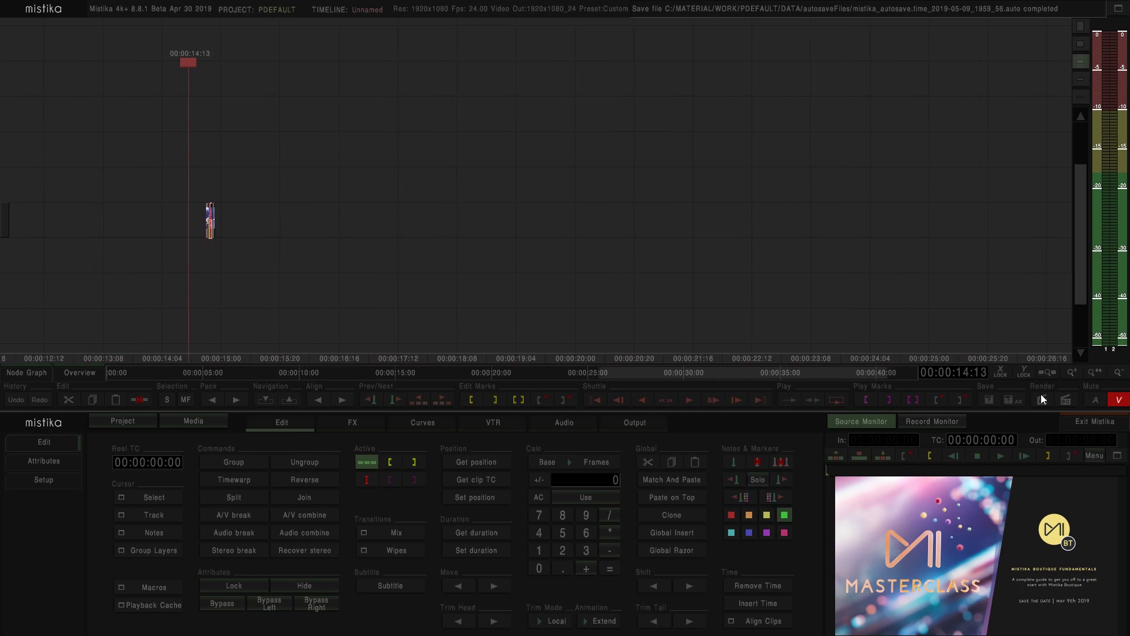
Step: Exit Mistika and launch the Mistika Config Utility from the desktop
left_click(1090, 422)
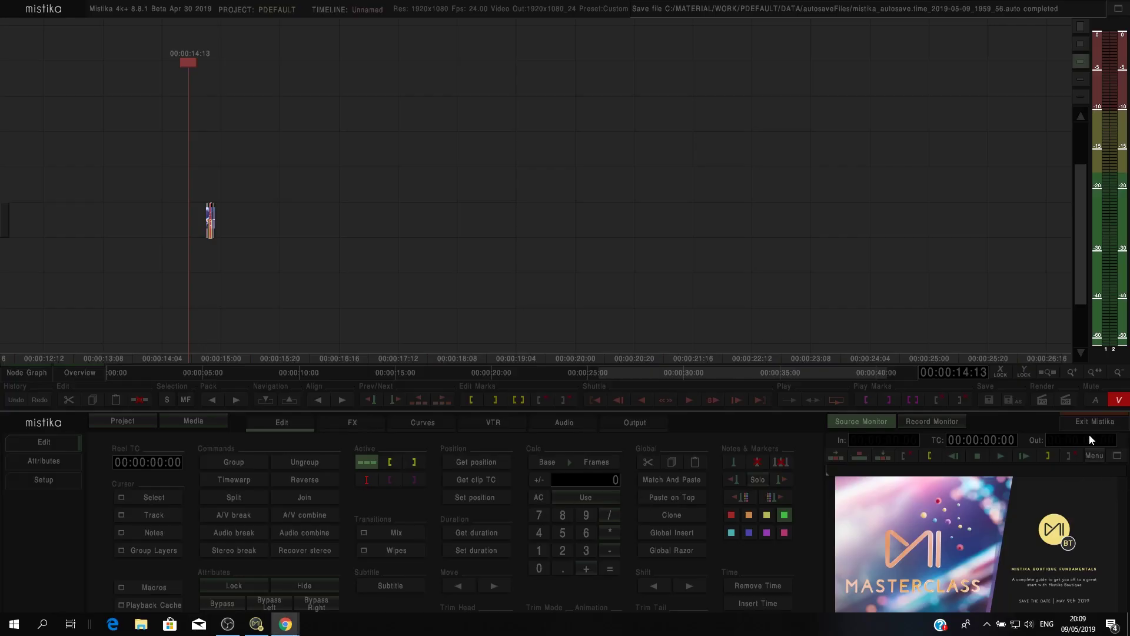
left_click(699, 341)
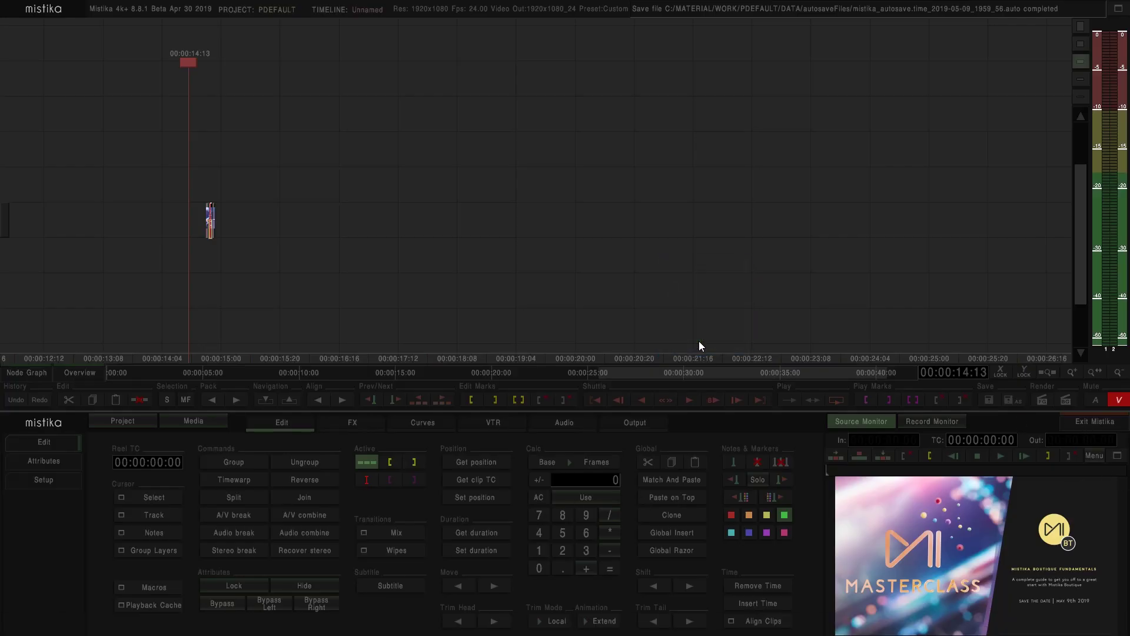
key("super")
key("Escape")
key("alt+Tab")
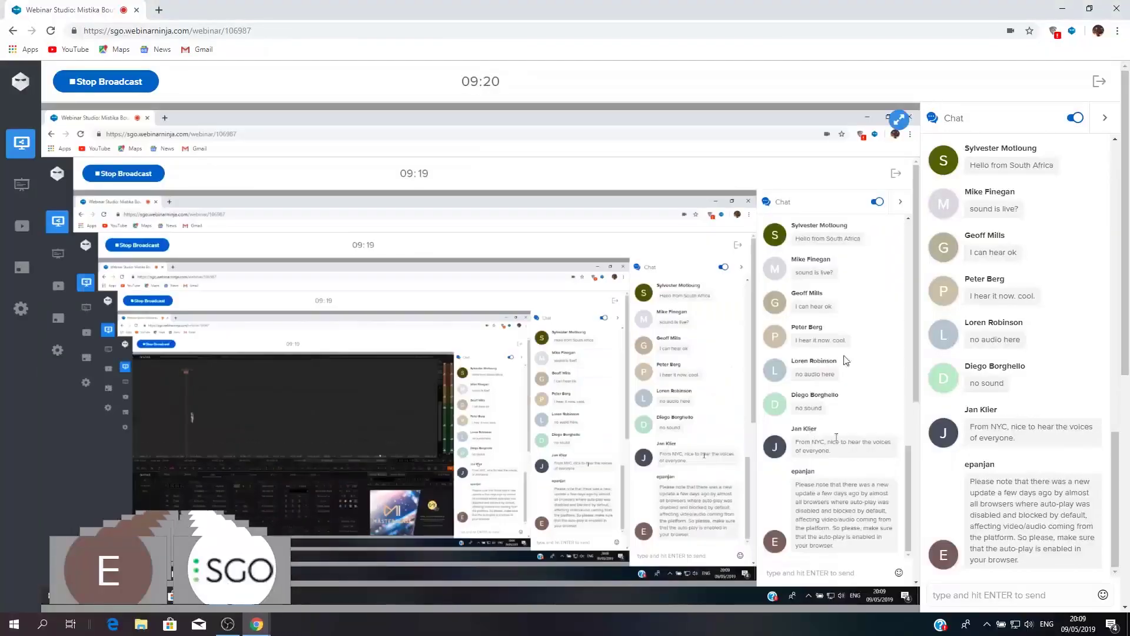
key("super+d")
double_click(40, 120)
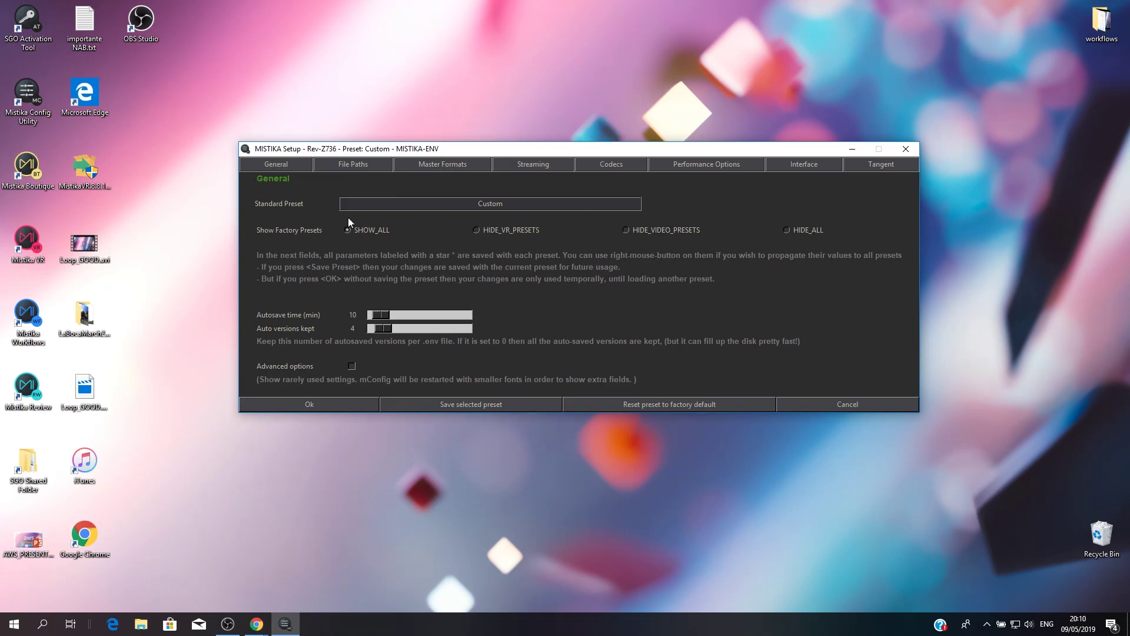
Step: Load FactoryPreset_1920x1080 as the standard preset
left_click(441, 207)
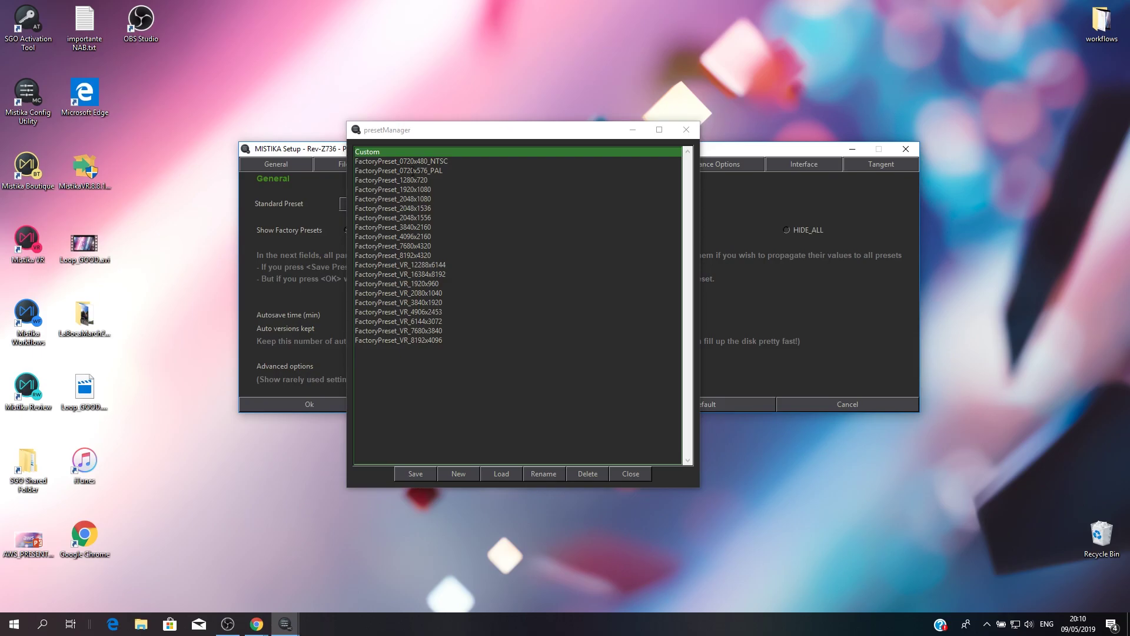
left_click(411, 171)
key("Down")
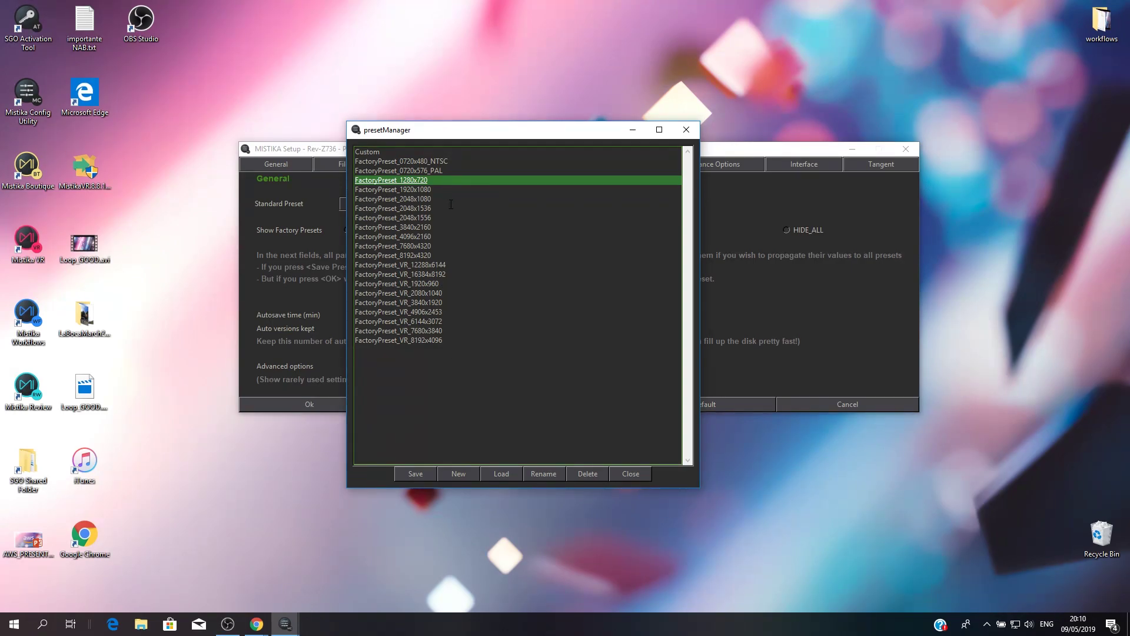
left_click(422, 189)
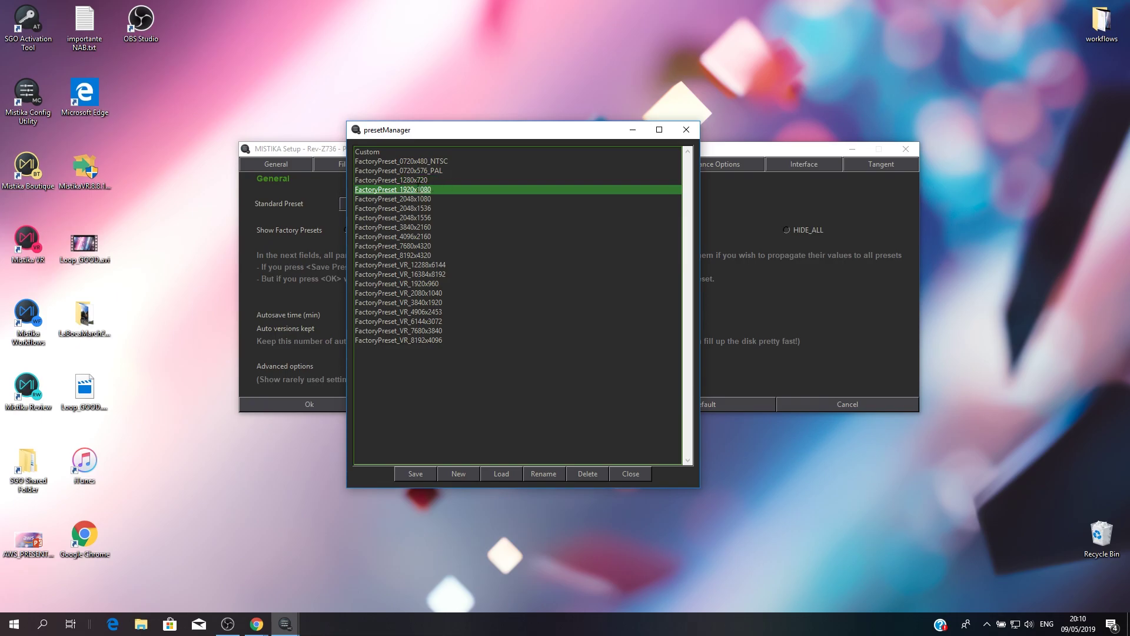
double_click(398, 189)
Step: Try to change the Render size X of FactoryPreset_1920x1080 in its master formats
left_click(433, 165)
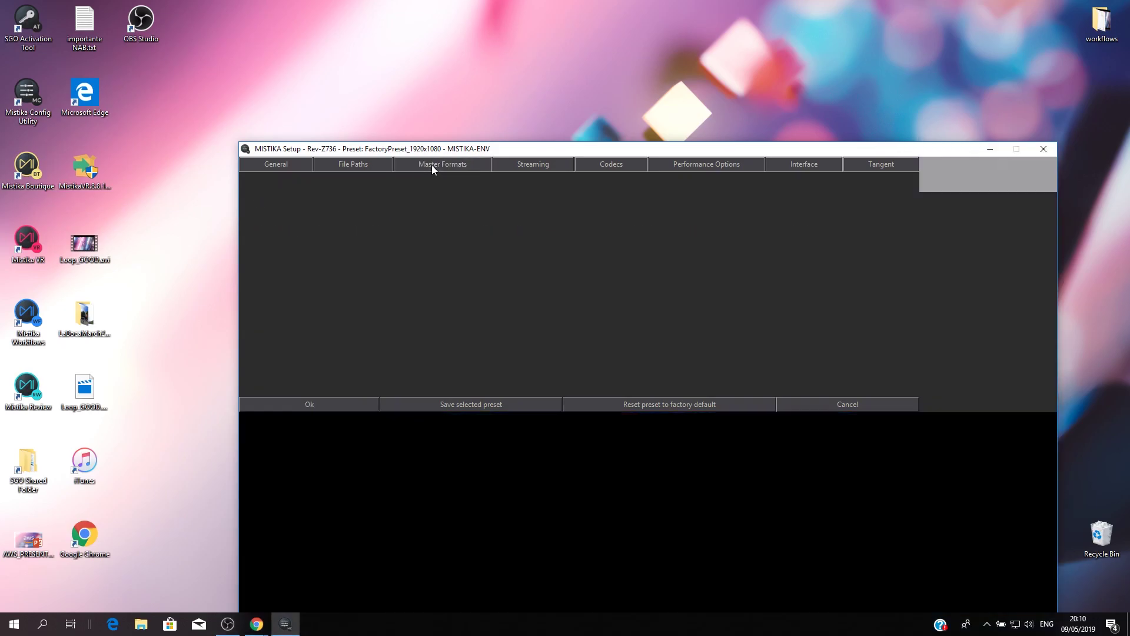
left_click(411, 192)
key("BackSpace")
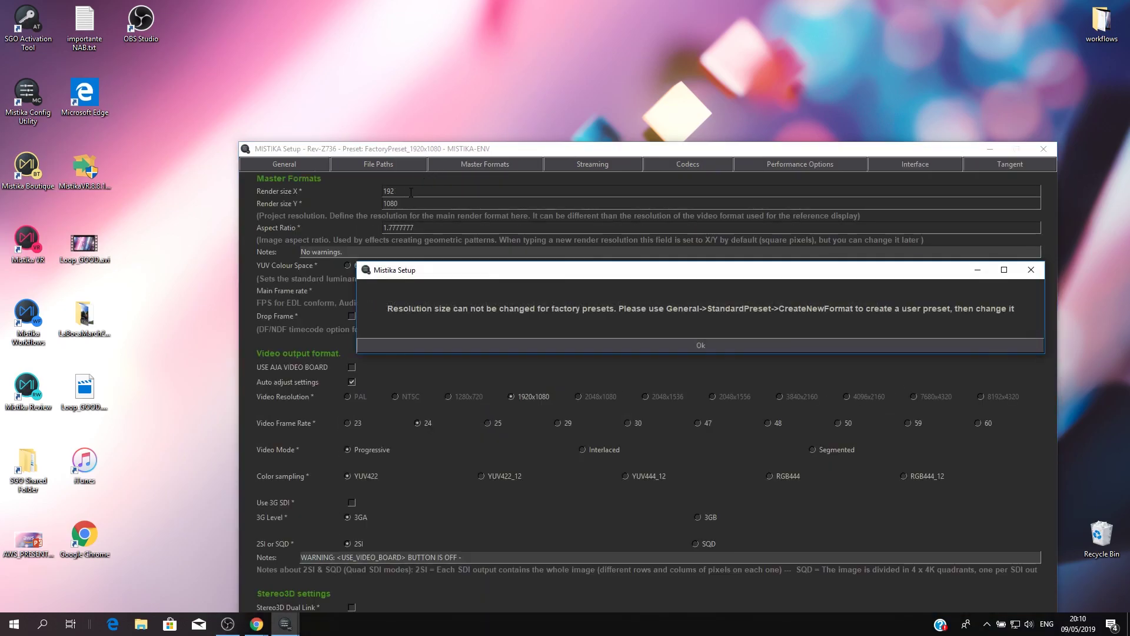
left_click(662, 348)
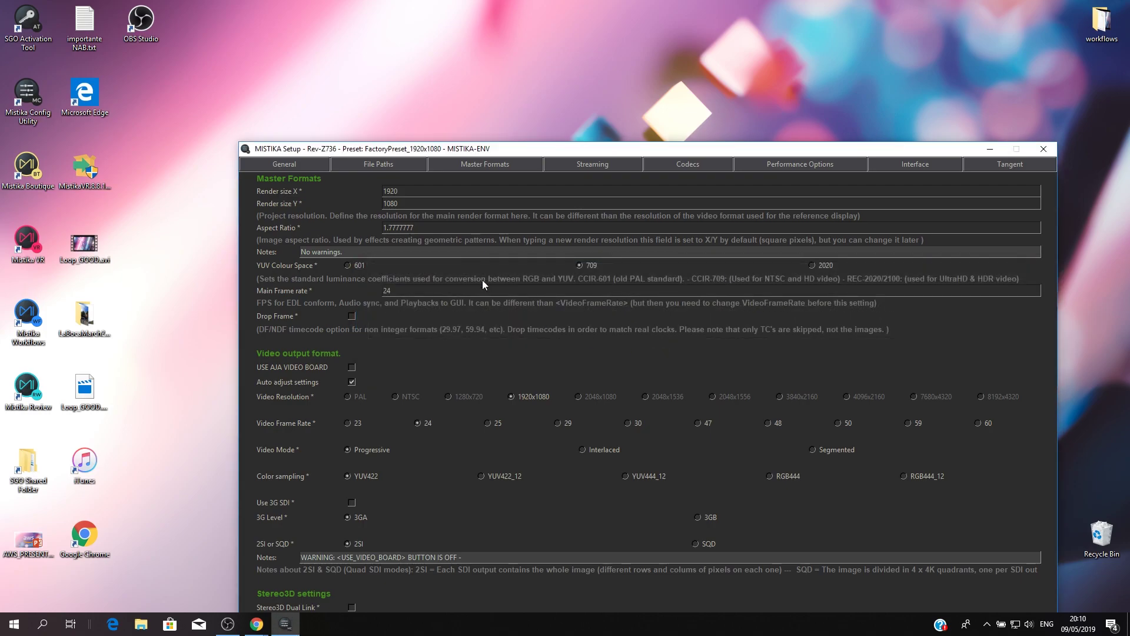
left_click(296, 167)
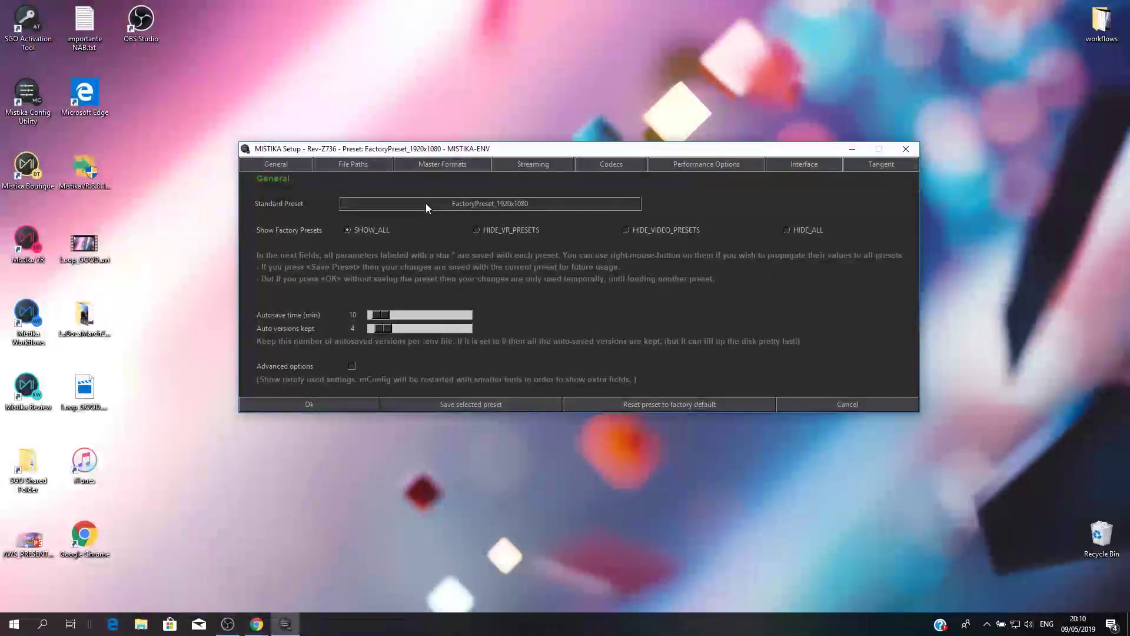
left_click(443, 164)
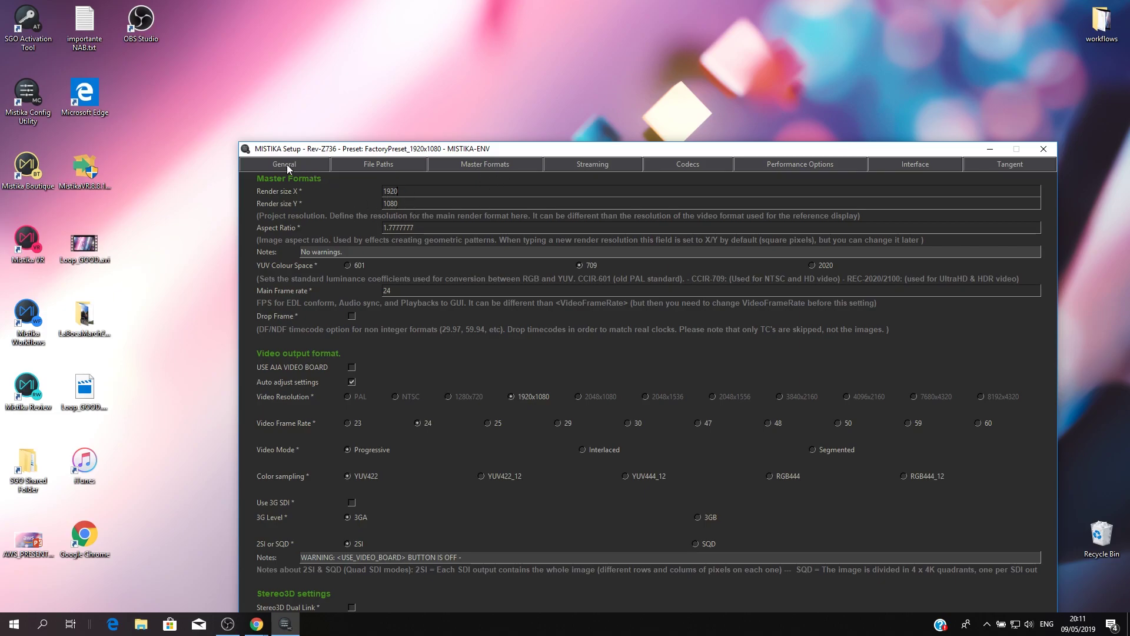
Step: Create a new format preset named Custom_res from the standard preset manager
left_click(316, 167)
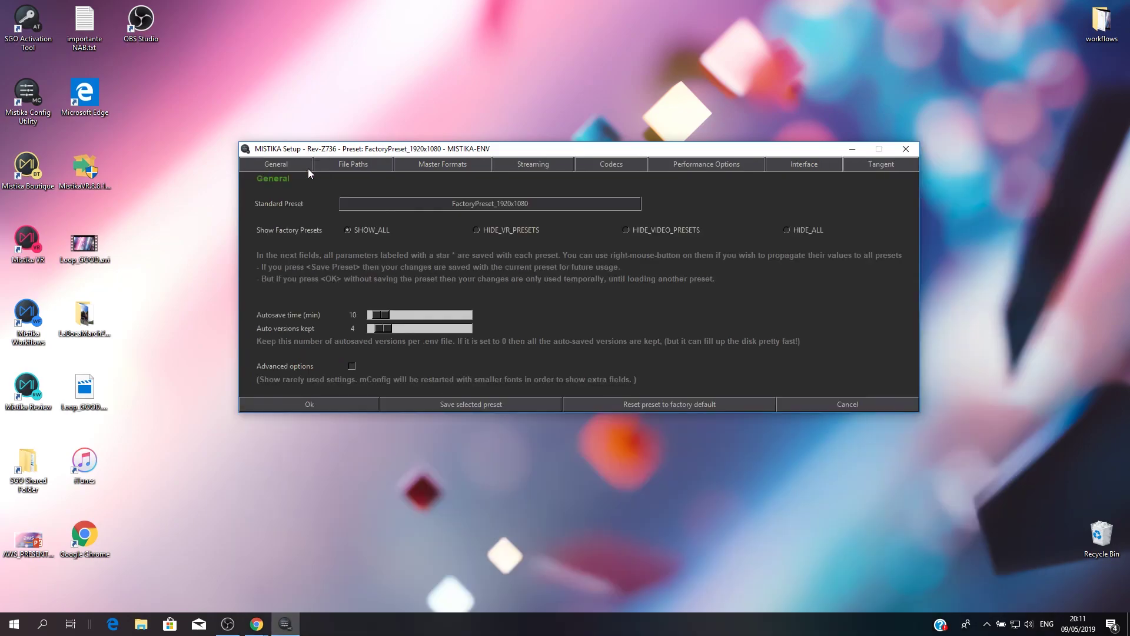
left_click(475, 205)
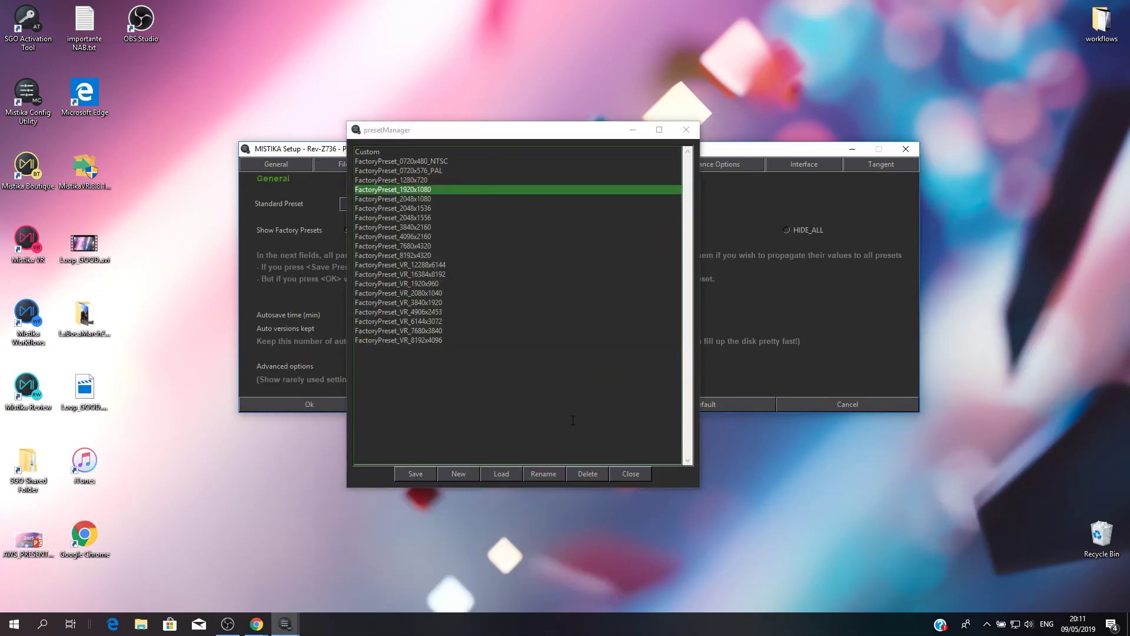
left_click(458, 474)
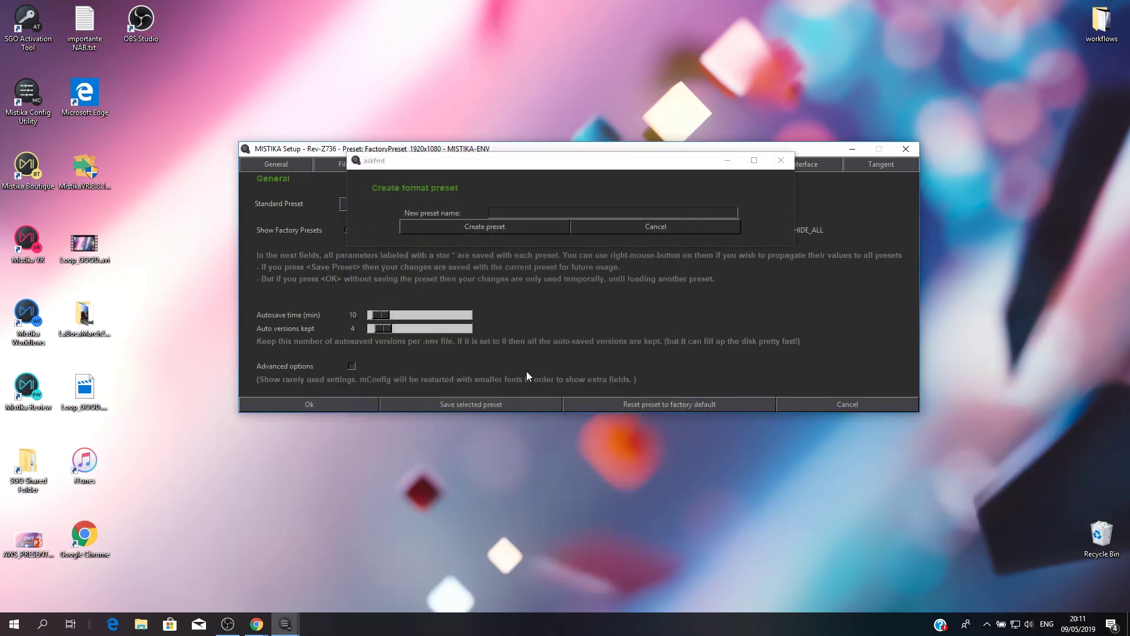
left_click(521, 214)
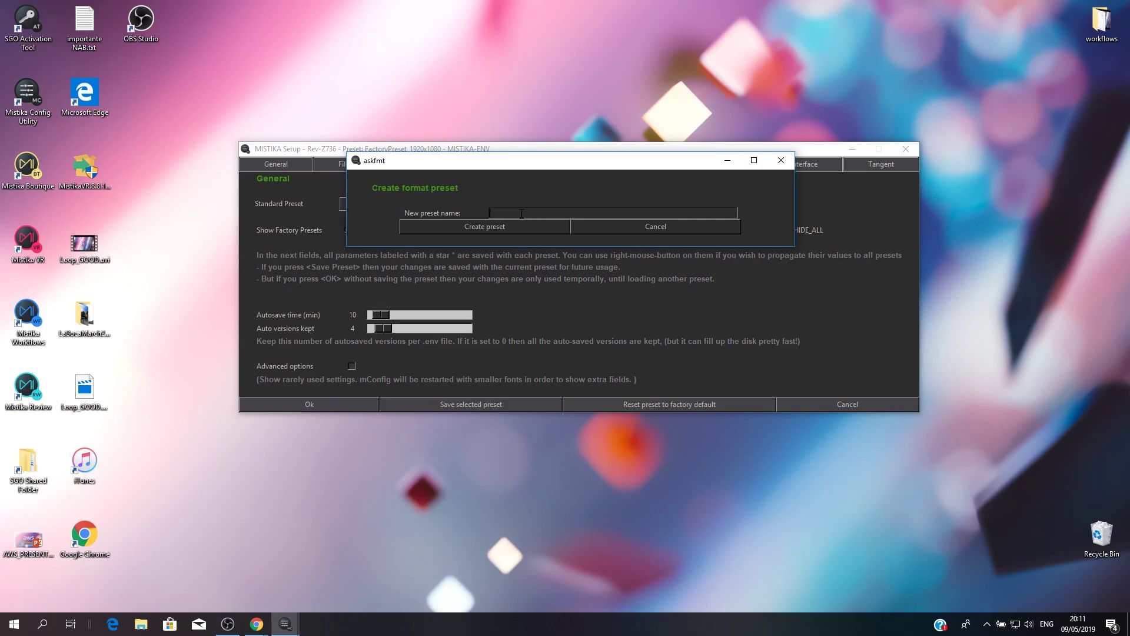
type("Custom?res")
key("BackSpace")
key("BackSpace")
key("BackSpace")
type("res")
left_click(506, 225)
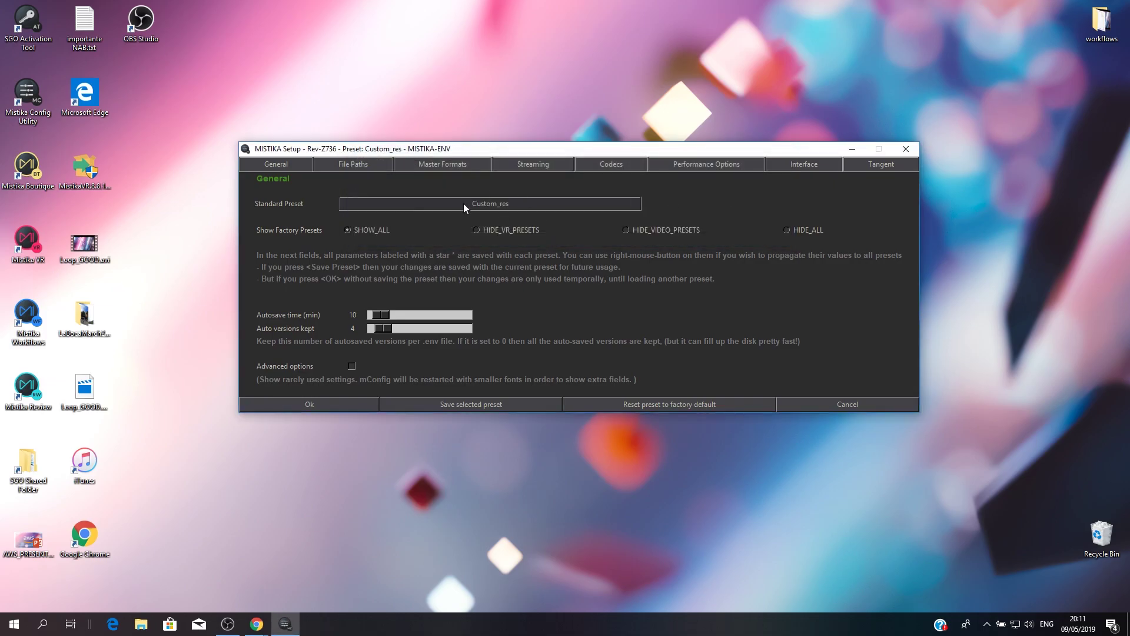
Step: Set the Custom_res master format's render size to 2048 by 858
left_click(452, 162)
type("2048")
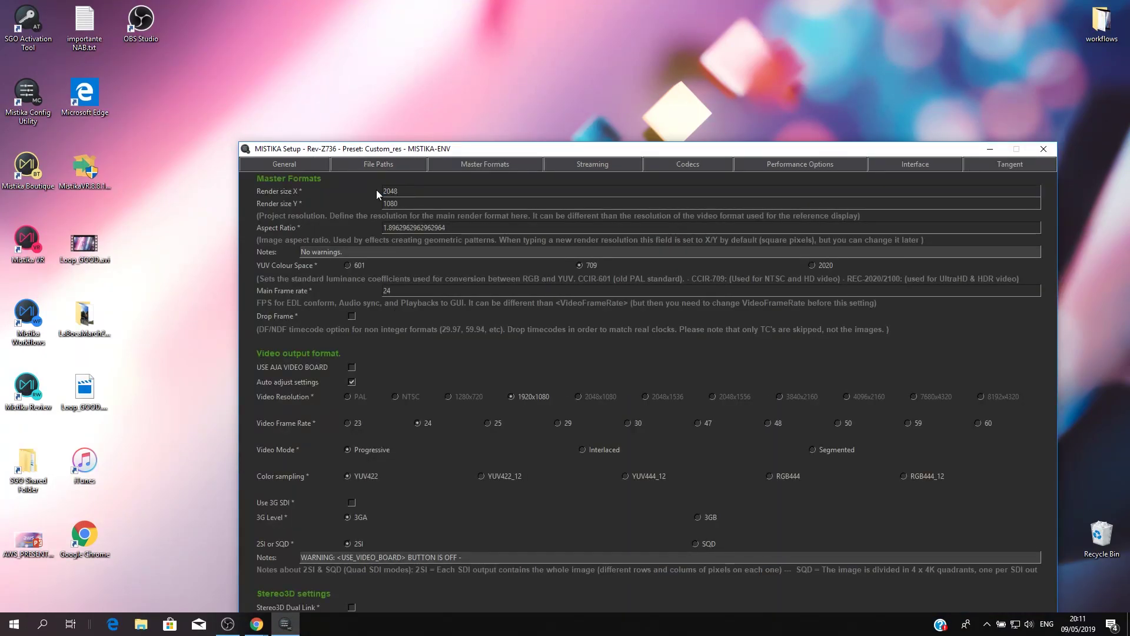
key("Tab")
type("858")
key("Tab")
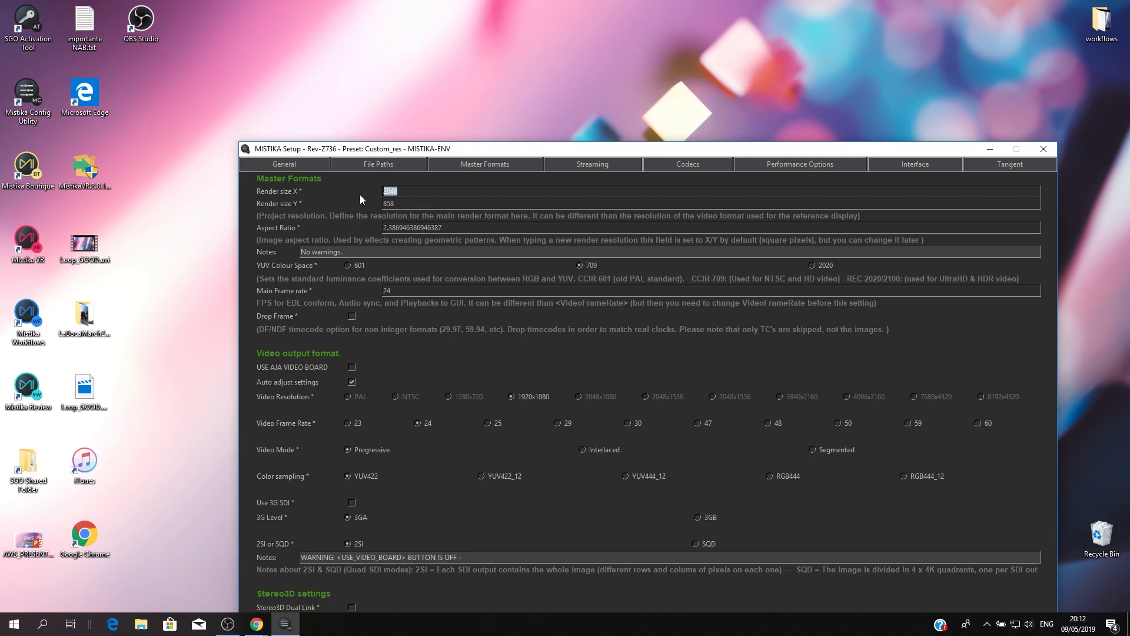
Step: Set the Custom_res render size to 1920 by 1080 and accept the setup
type("1920")
key("Tab")
type("1080")
left_click_drag(440, 167, 411, 62)
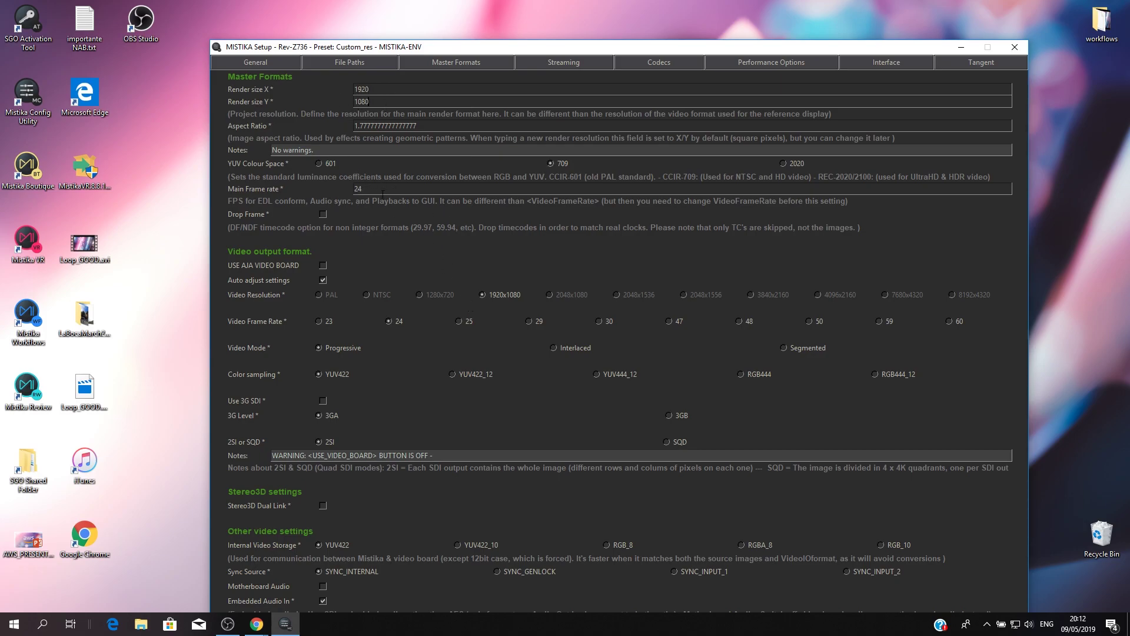
left_click(249, 62)
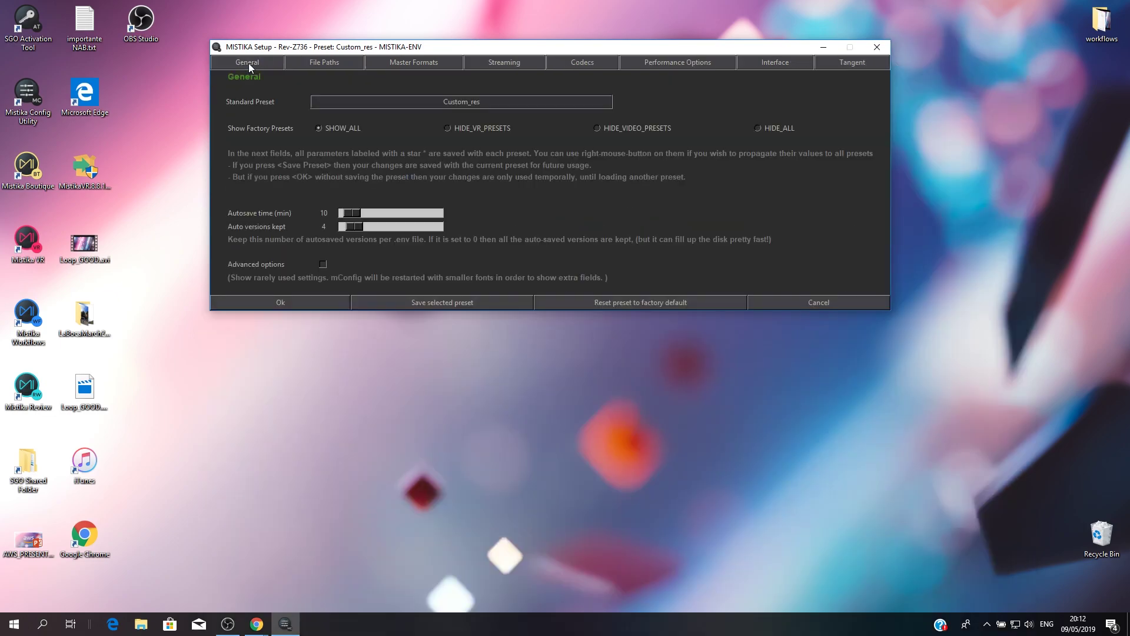
left_click(291, 306)
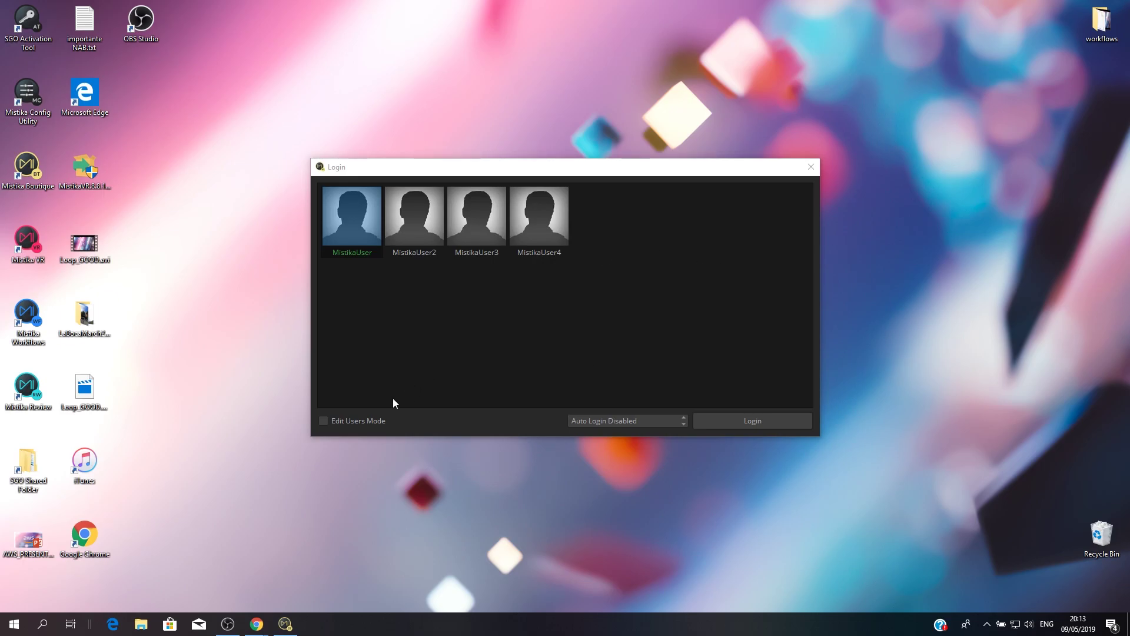
Step: Turn on Edit Users Mode and open MistikaUser's hotkeys configuration at the Clipboard commands under Curves
left_click(323, 421)
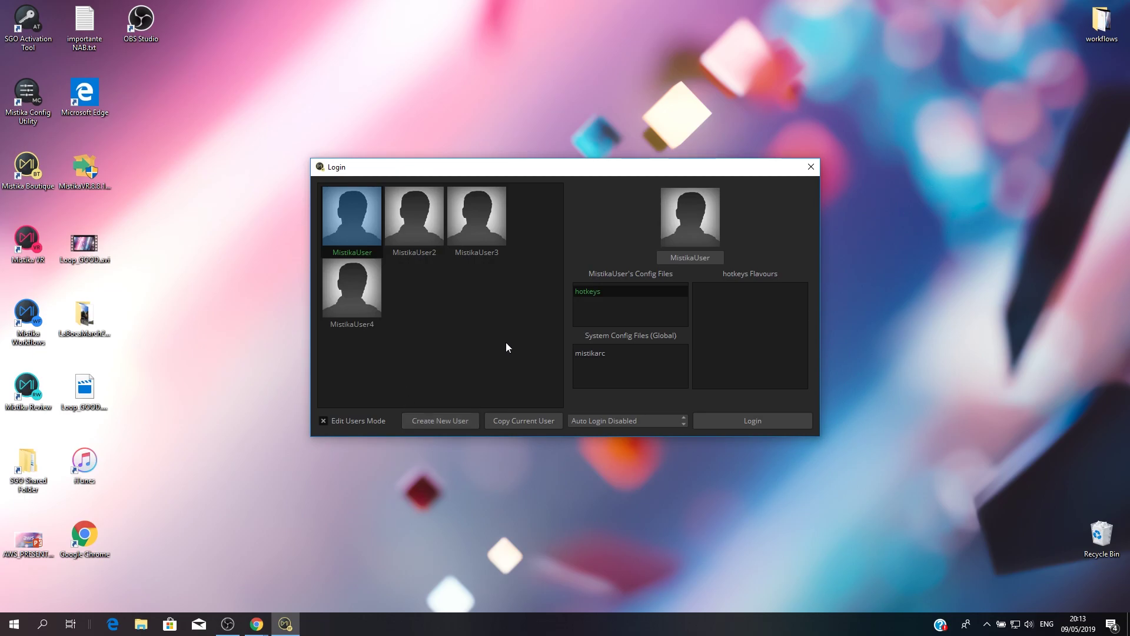
double_click(595, 292)
mouse_move(683, 212)
left_mouse_down()
mouse_move(690, 374)
mouse_move(690, 196)
left_mouse_up()
left_click(446, 247)
left_click(458, 267)
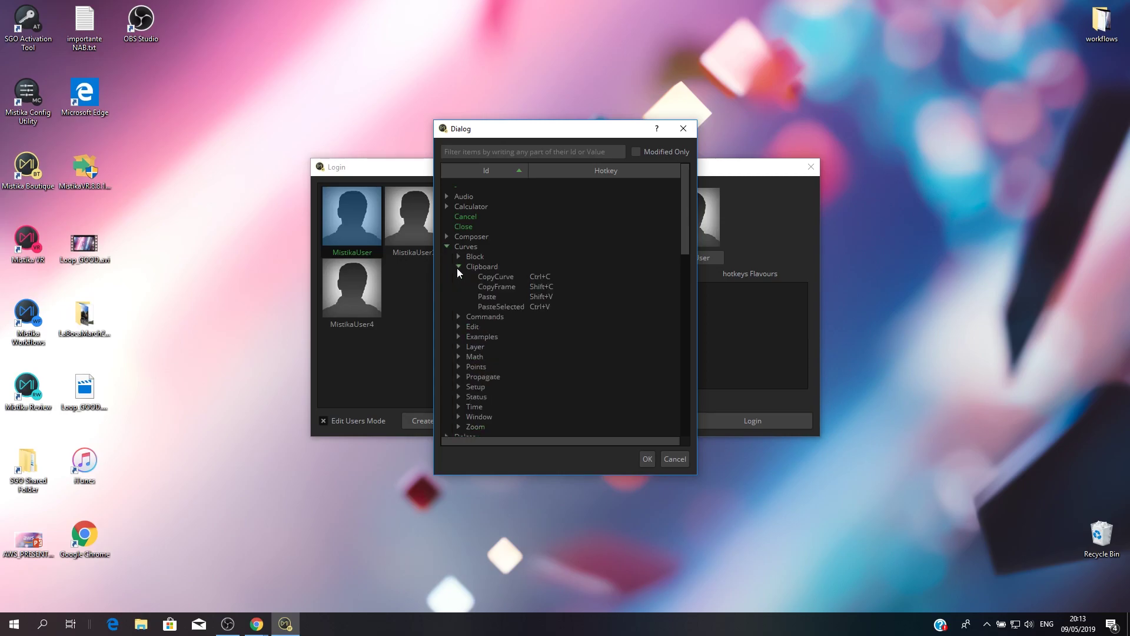
Step: Examine the hotkeys assigned to the curve clipboard commands and close the hotkeys configuration without changes
left_click(491, 285)
left_click(507, 276)
left_click(507, 287)
left_click(501, 297)
left_click(499, 306)
left_click(499, 298)
left_click(497, 286)
left_click(495, 277)
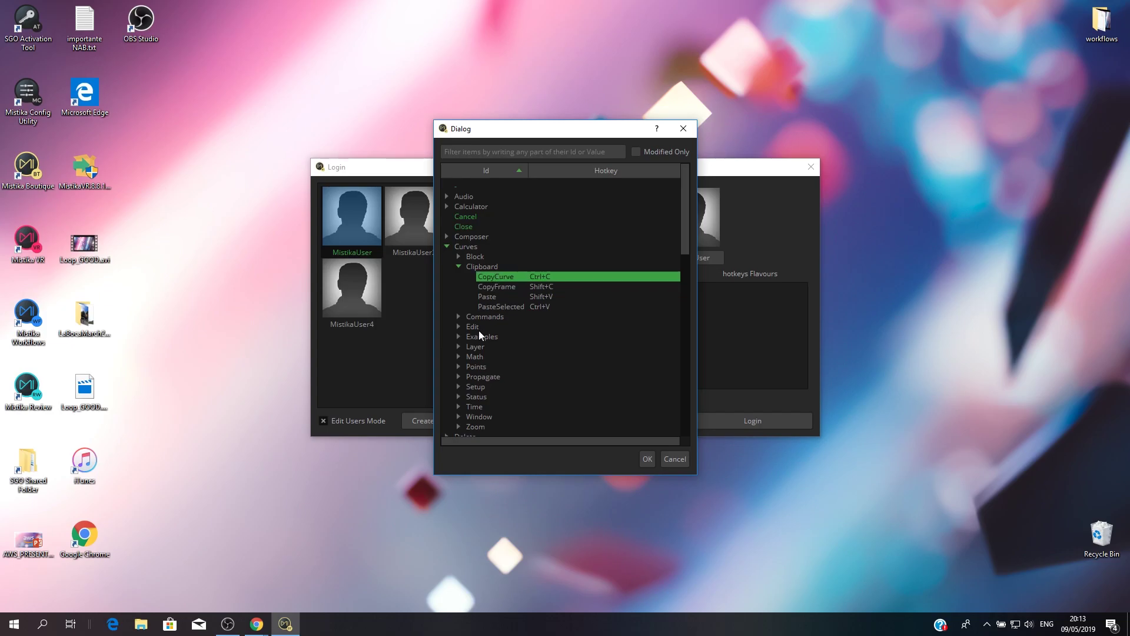
left_click(674, 460)
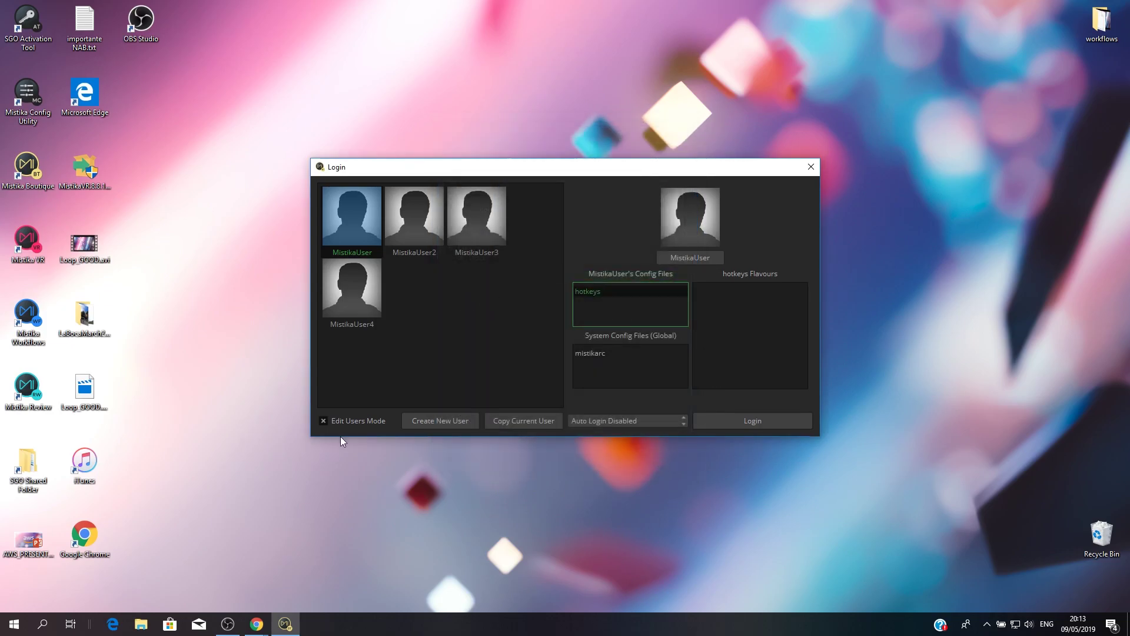
Step: Log in as MistikaUser with Edit Users Mode off and move the timeline cursor to 00:00:03:17
left_click(323, 421)
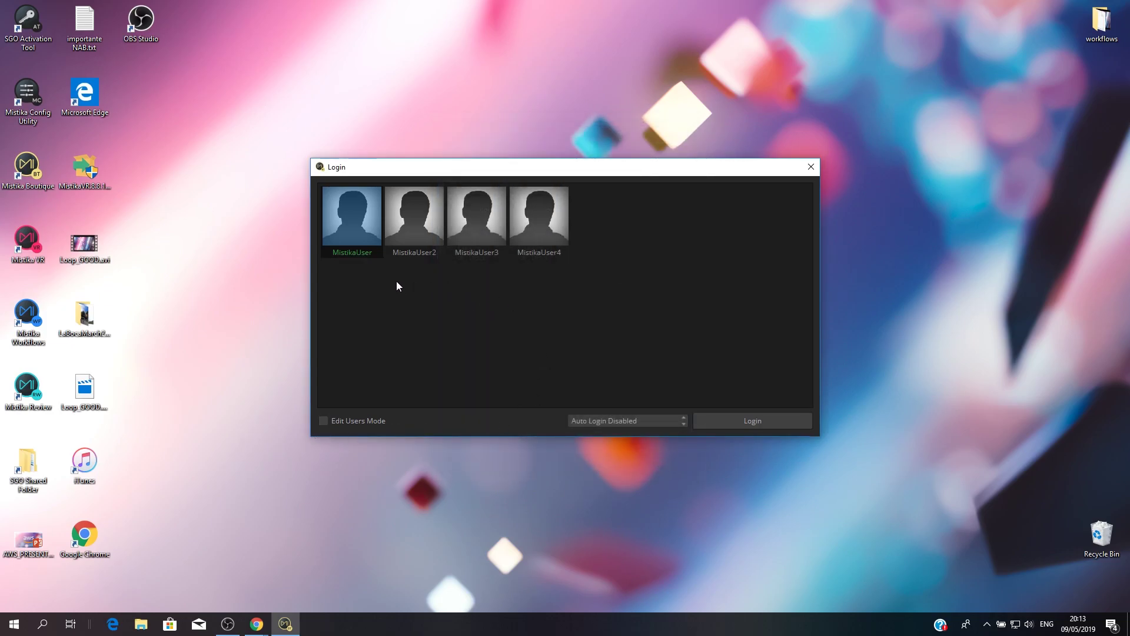
double_click(363, 230)
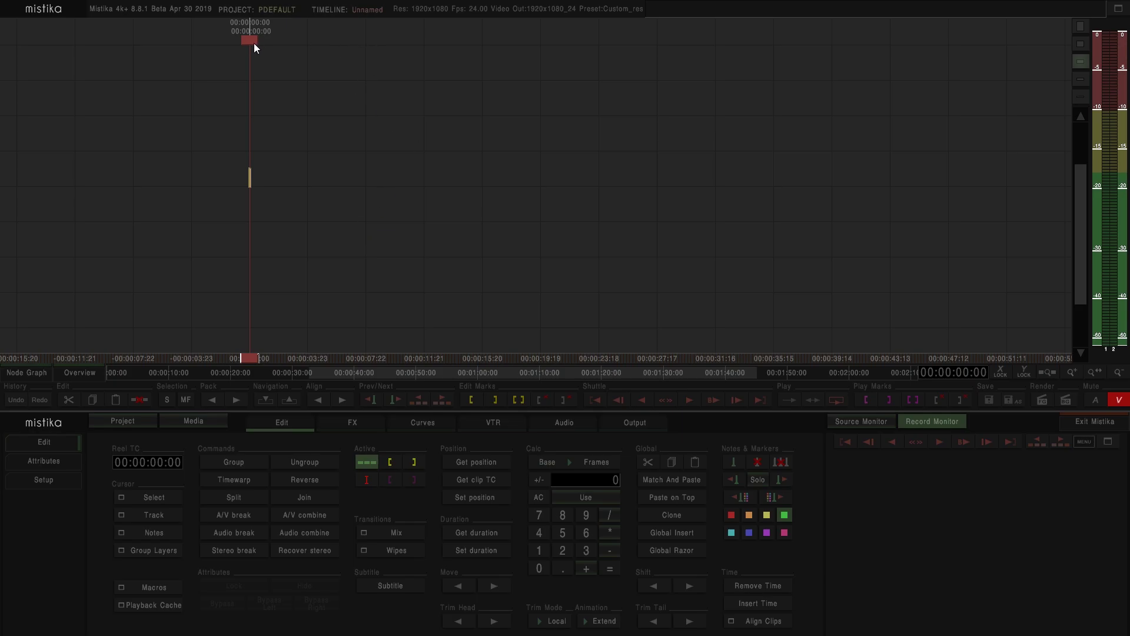
left_click_drag(255, 44, 304, 40)
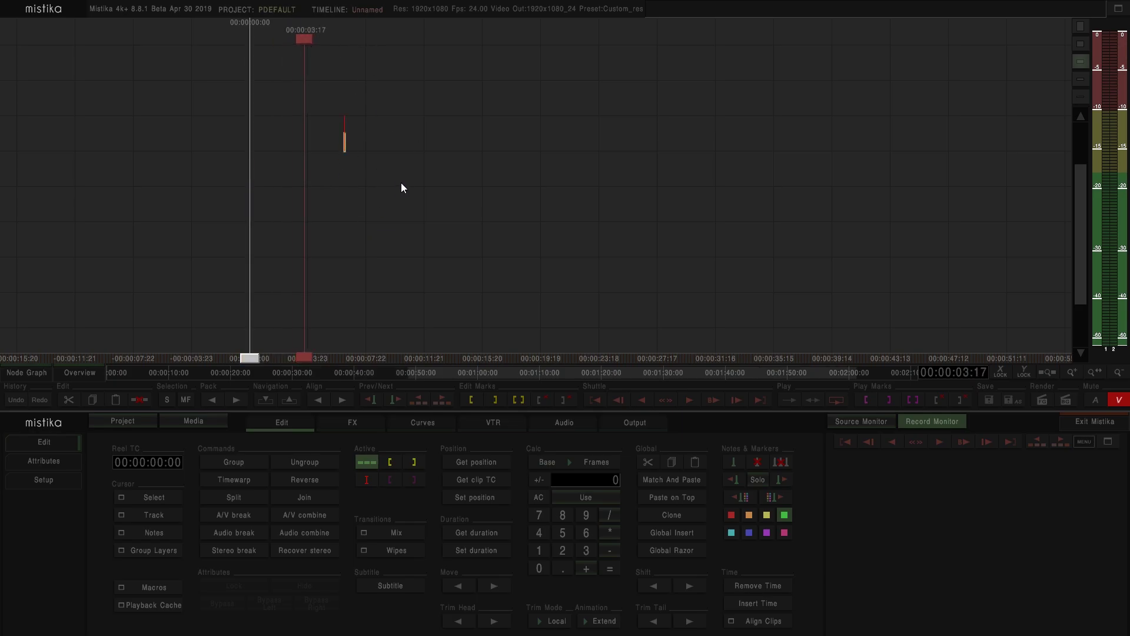
Step: Create a new project named masterclass with the current 1920x1080, 24 fps settings
left_click(129, 421)
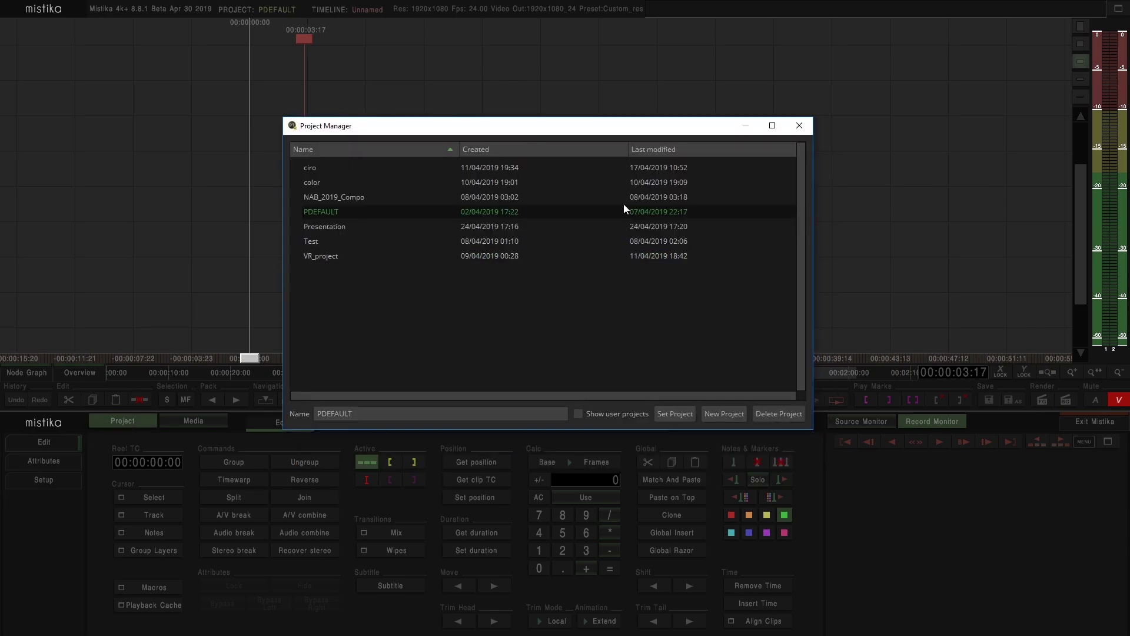
left_click(724, 416)
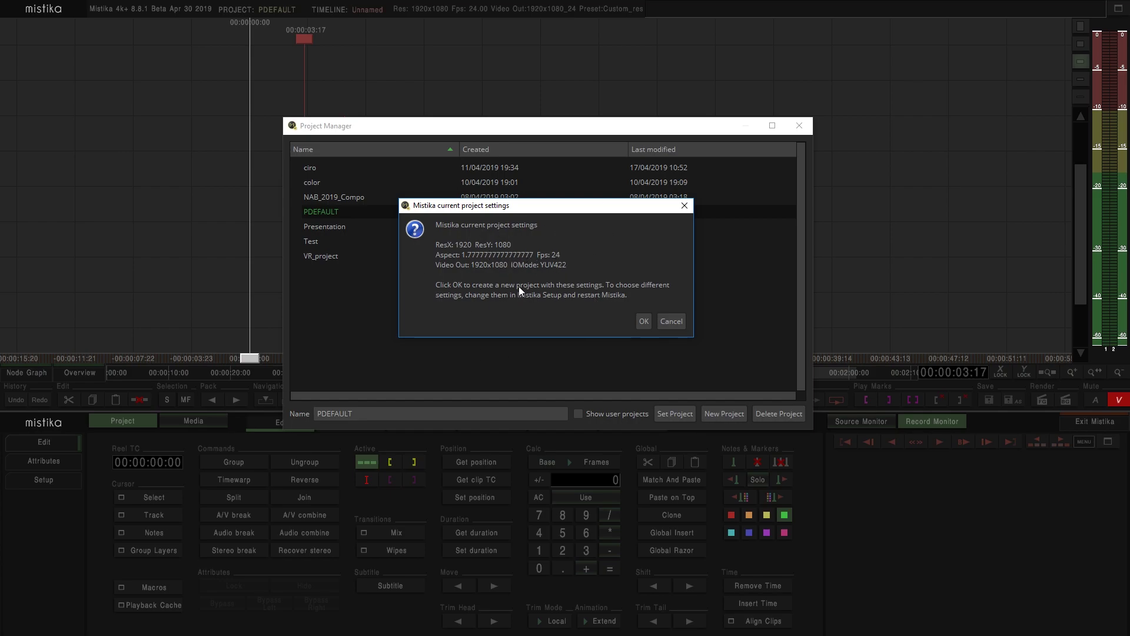
left_click(649, 319)
type("masterclass")
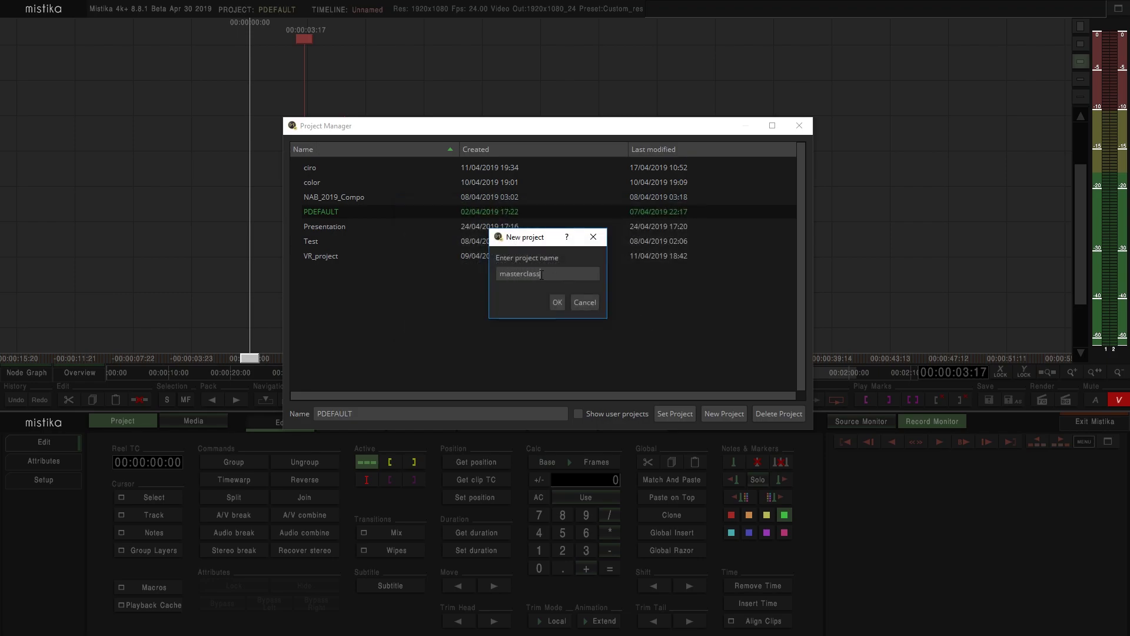
left_click(556, 303)
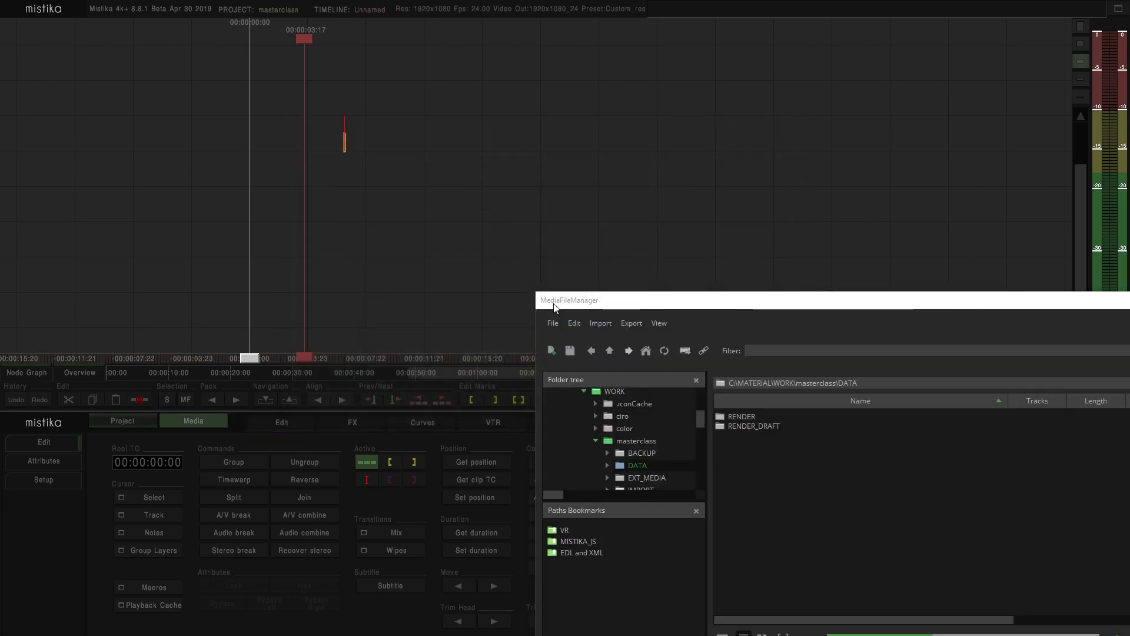
Step: Examine the masterclass project's folder structure and its DATA folder in the media manager, then close it
left_click_drag(662, 305, 222, 123)
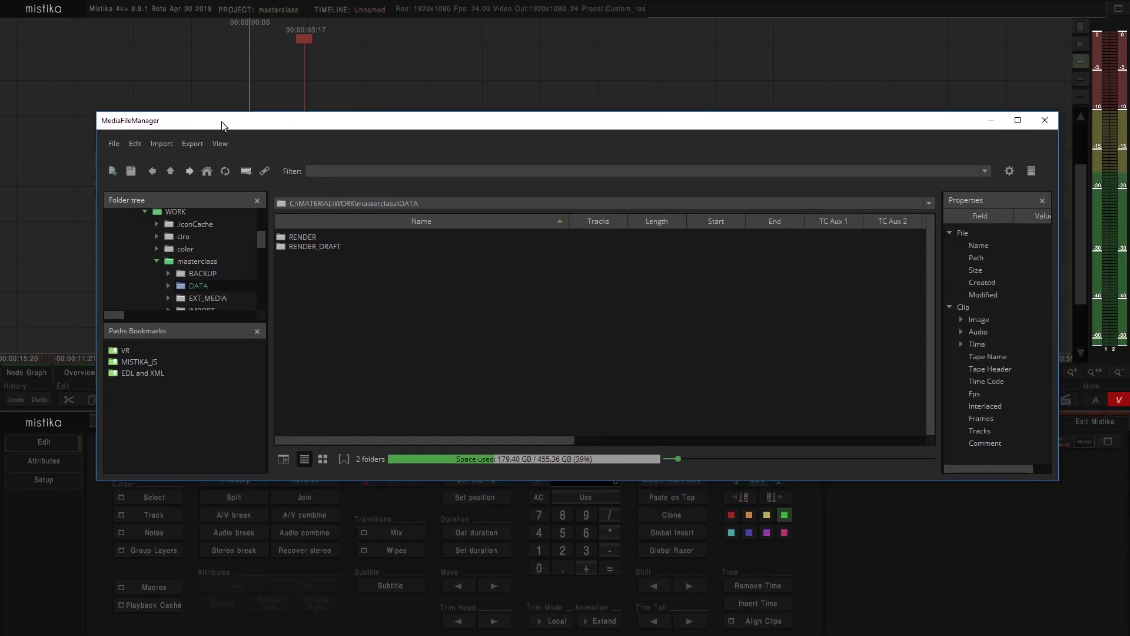
left_click_drag(313, 125, 322, 91)
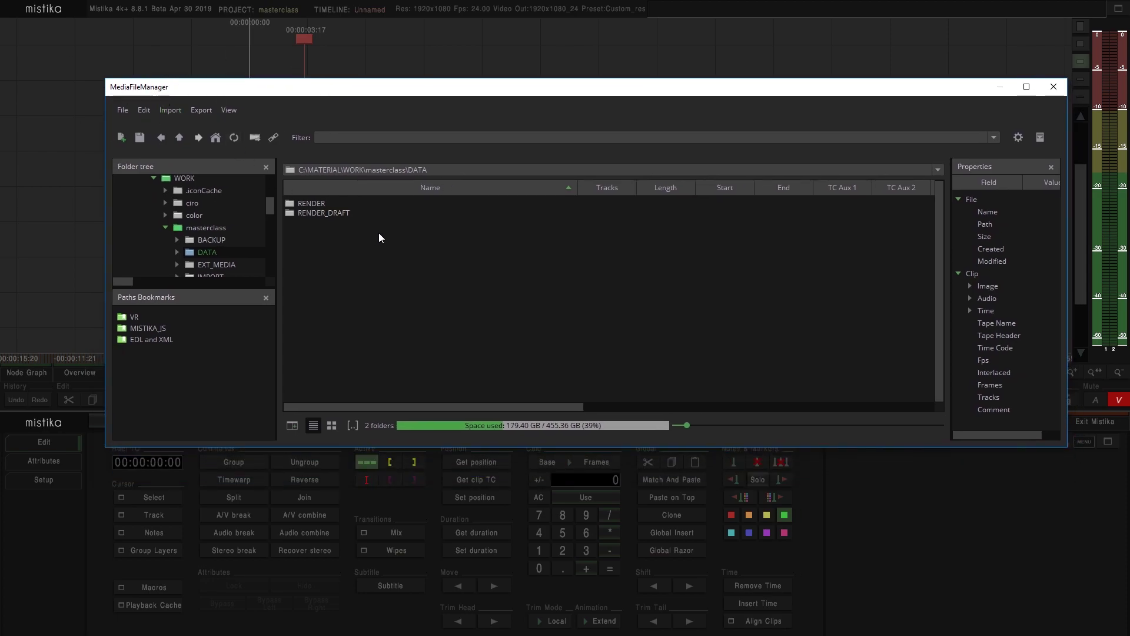
left_click(179, 138)
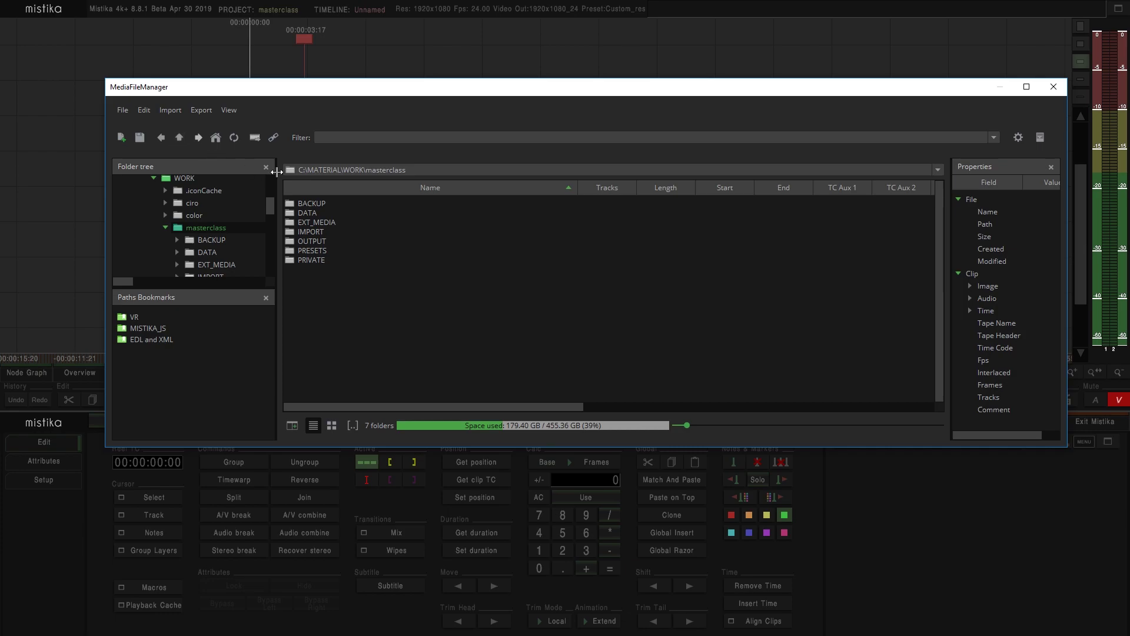
left_click_drag(407, 171, 369, 170)
left_click(349, 204)
left_click(302, 216)
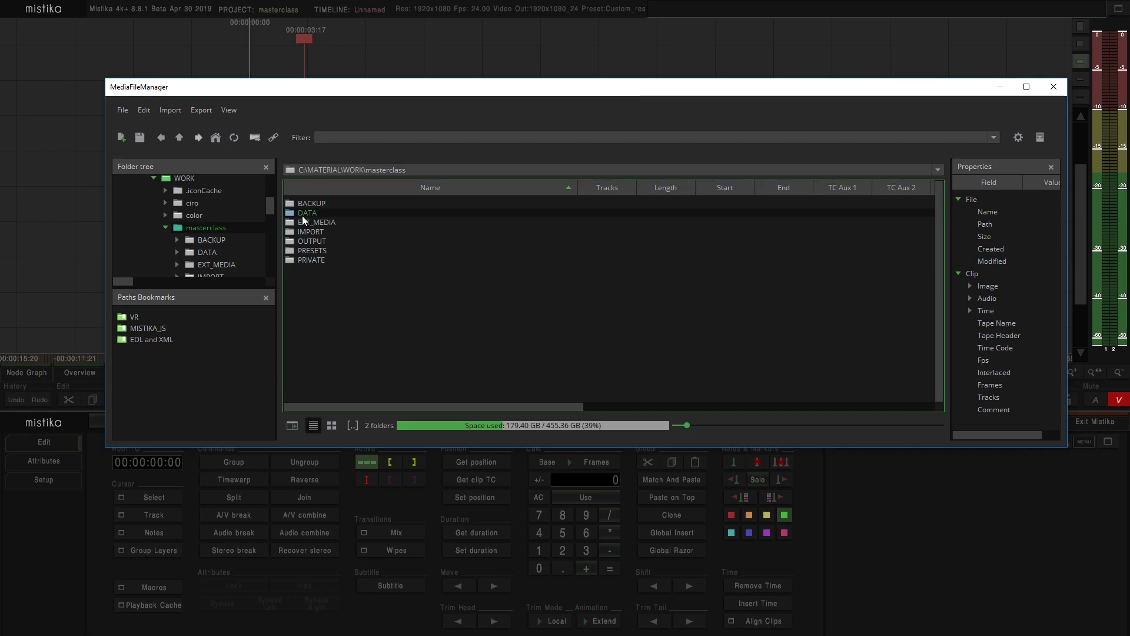
double_click(302, 216)
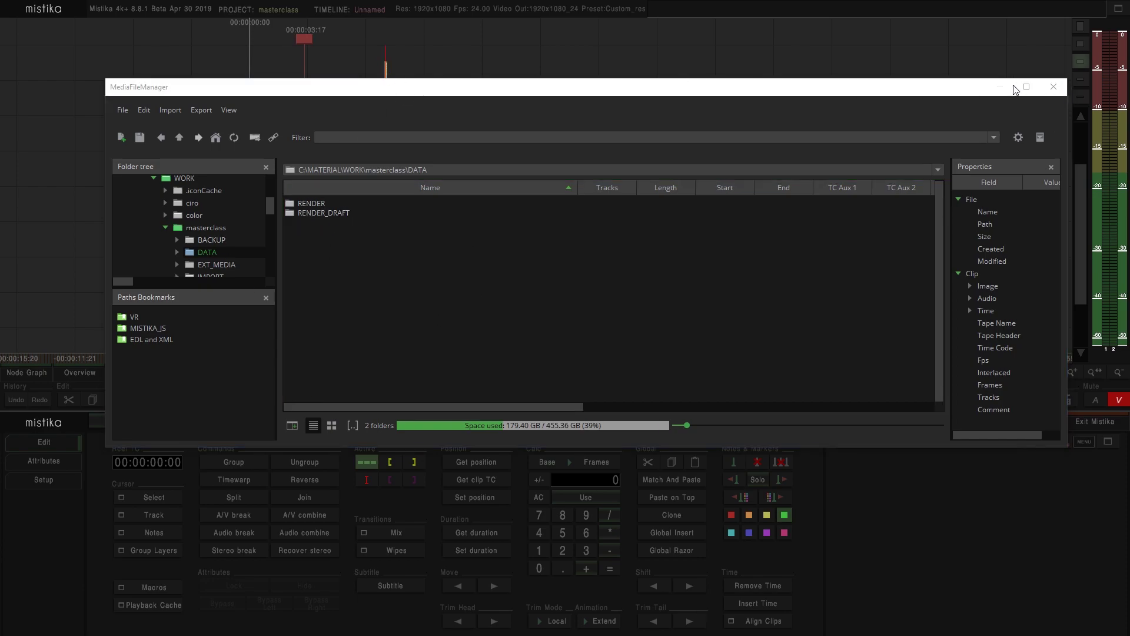
left_click(1053, 86)
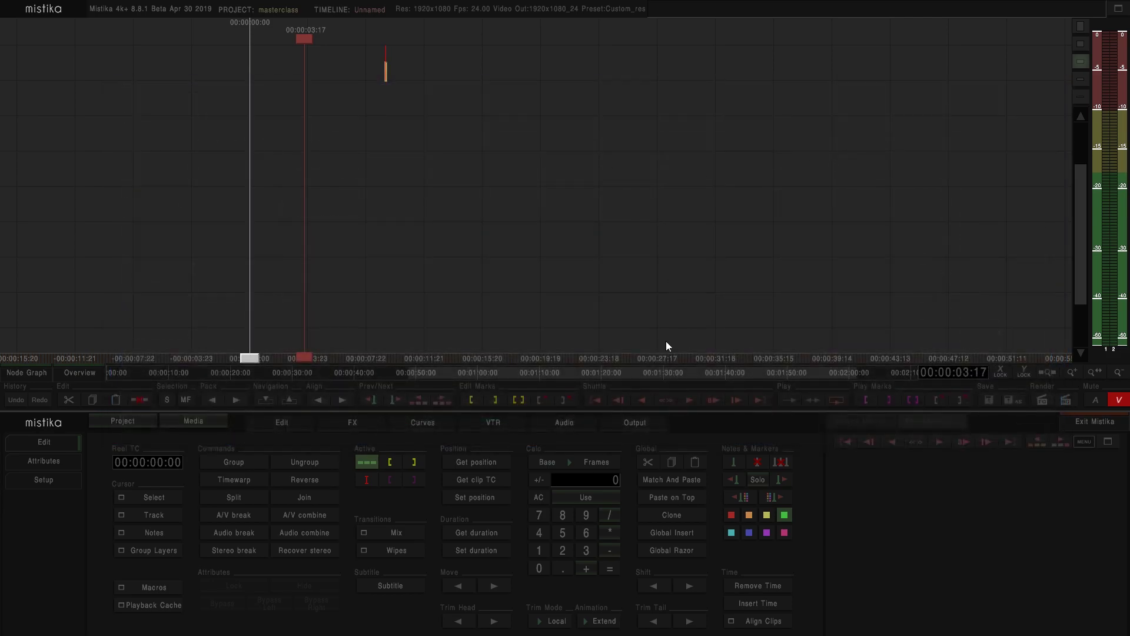
Step: Examine the render destination in the output settings and open the media manager
left_click(632, 422)
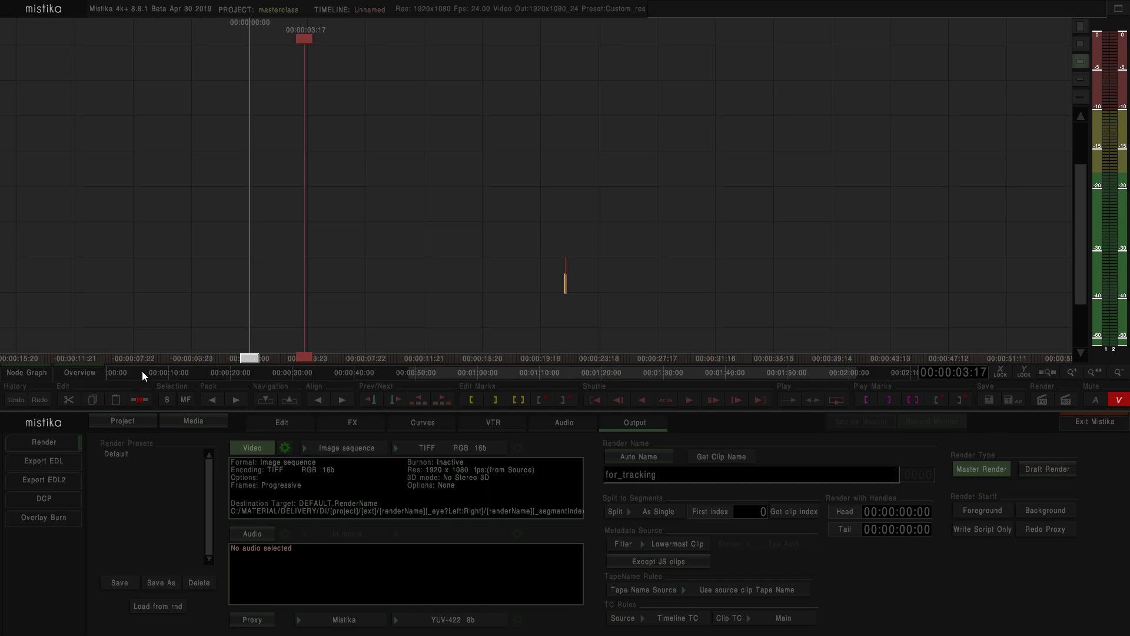
left_click(179, 423)
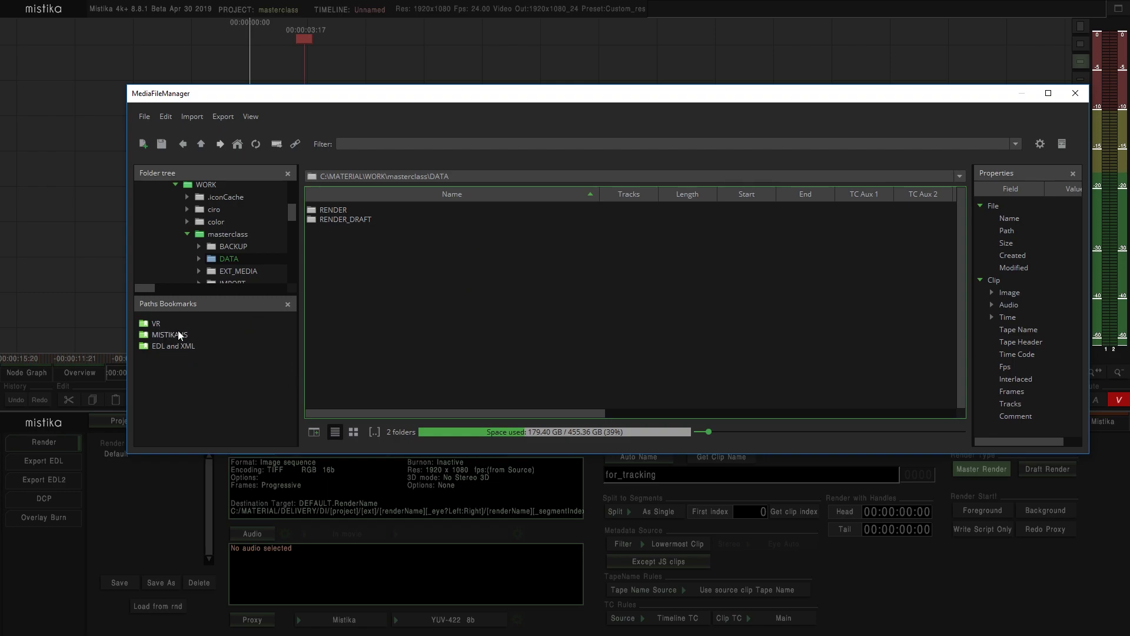
Step: Browse the drives and the MISTIKA_JS bookmark's parent folder Sync-til-SGO, with the media manager maximized
scroll(189, 216, "up", 2)
scroll(189, 216, "up", 5)
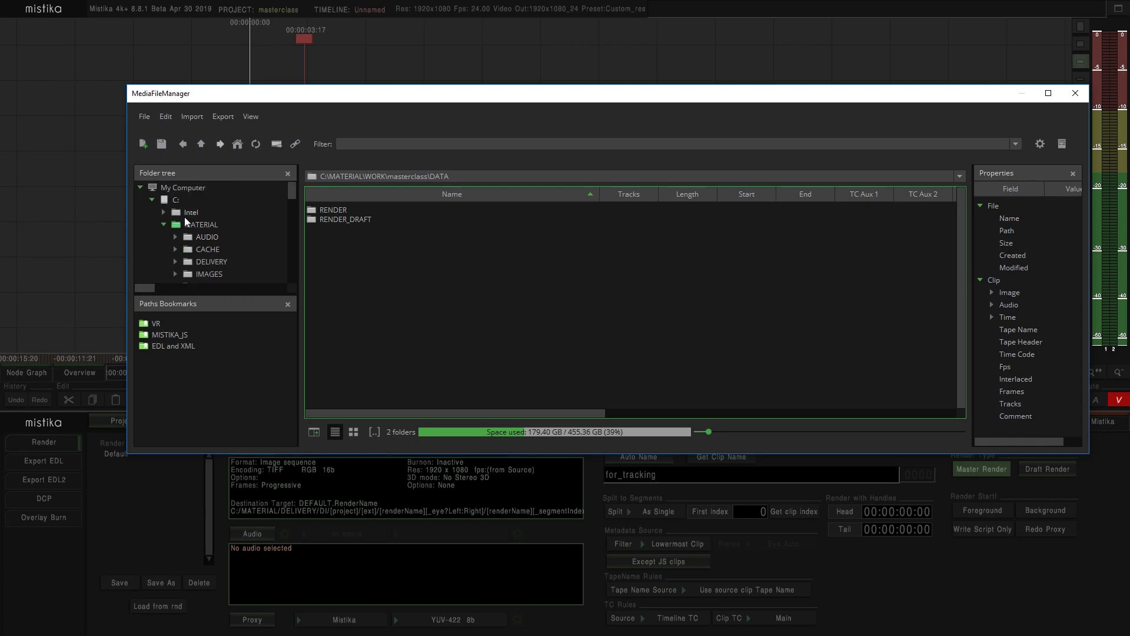
left_click(171, 230)
left_click(151, 200)
left_click(170, 335)
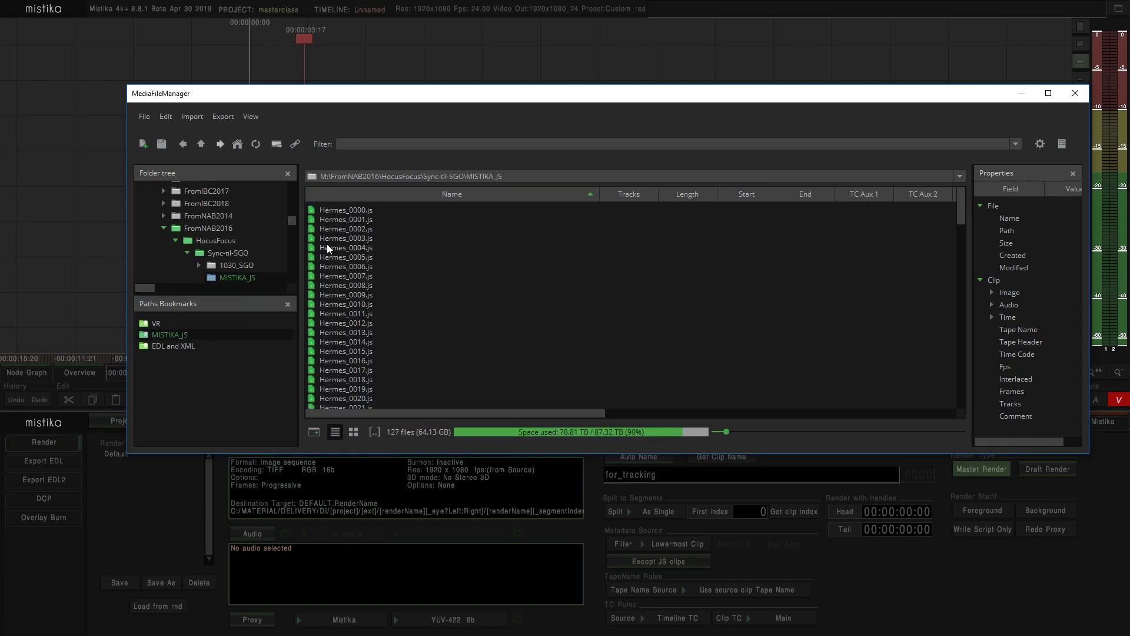
left_click(202, 145)
scroll(175, 231, "up", 10)
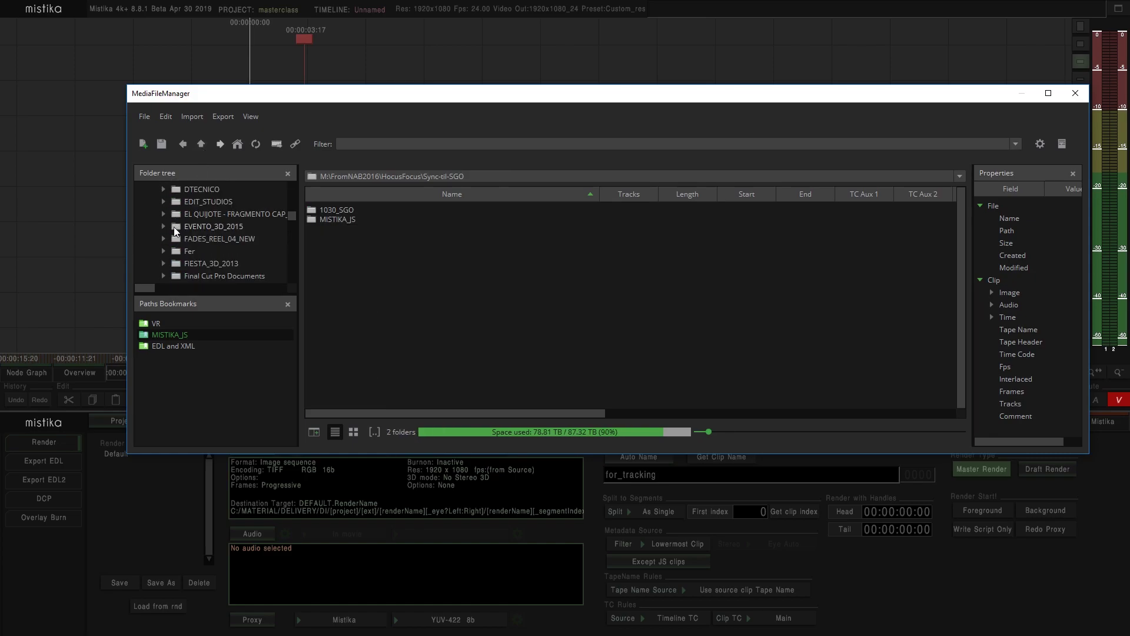
scroll(176, 232, "up", 3)
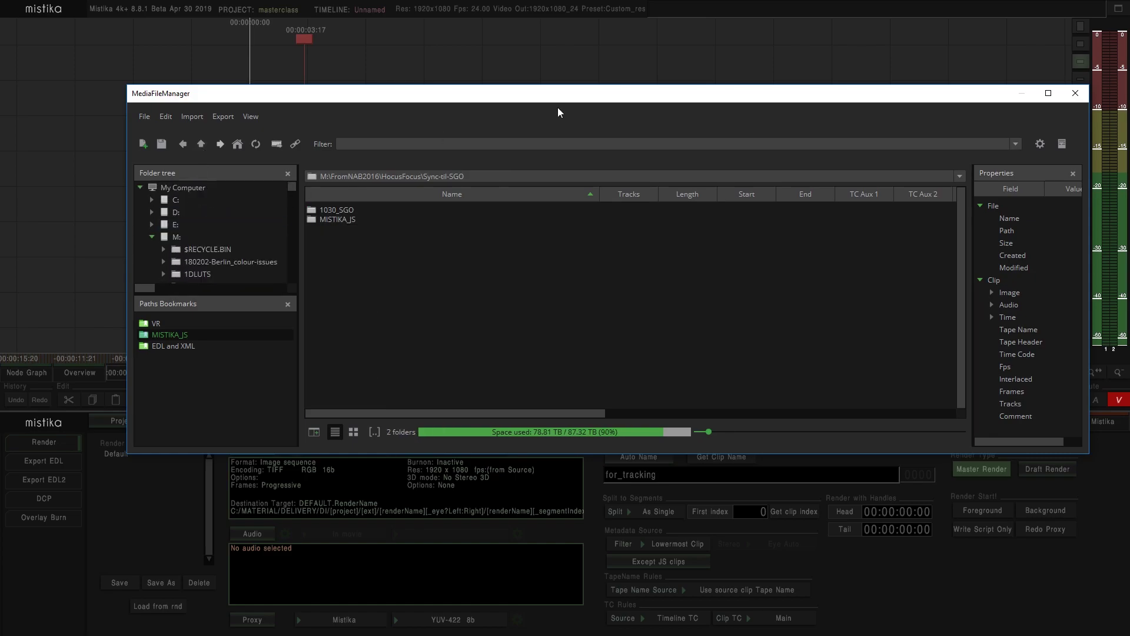
left_click(1047, 93)
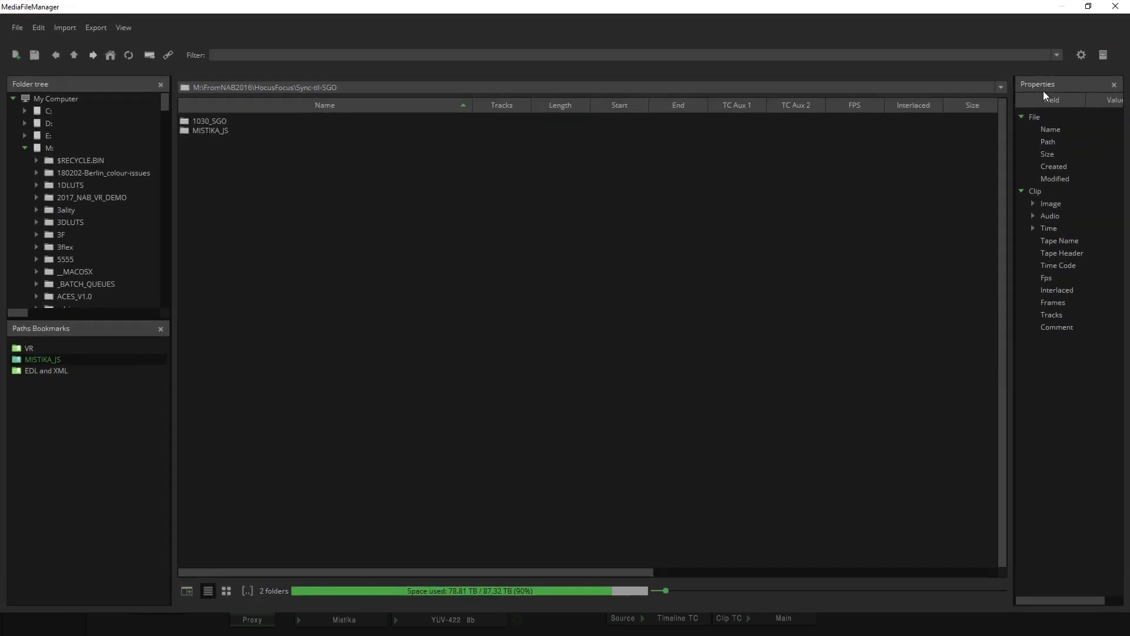
Step: Add the ARRICERT folder from the root of drive M: to the path bookmarks
left_click(63, 151)
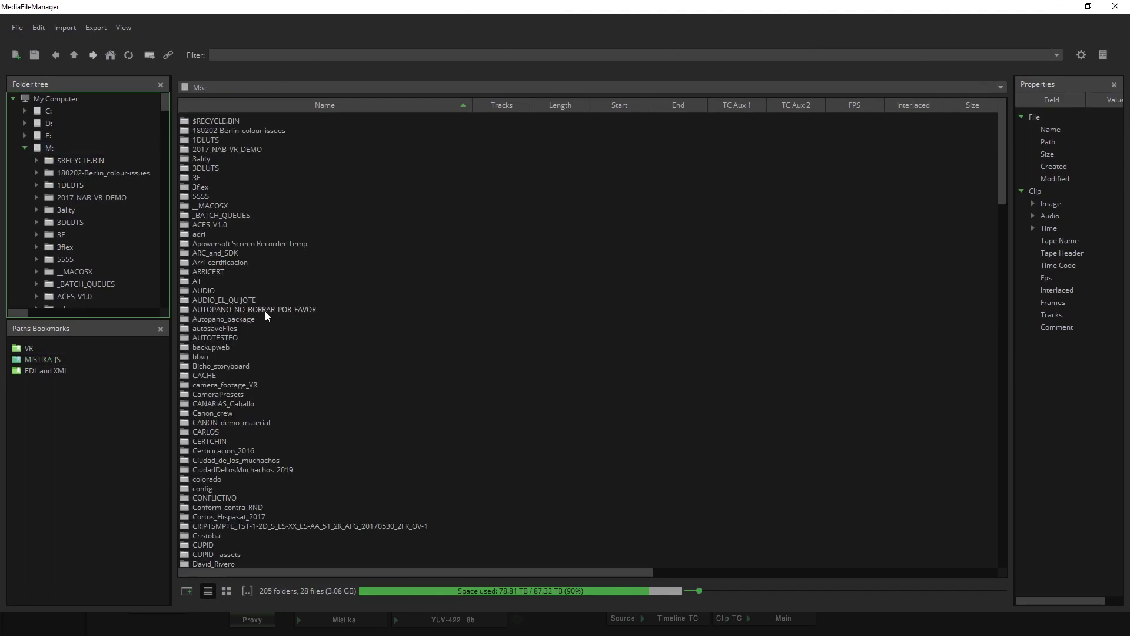
scroll(214, 239, "down", 2)
left_click(214, 219)
left_click_drag(226, 221, 57, 406)
left_click(47, 384)
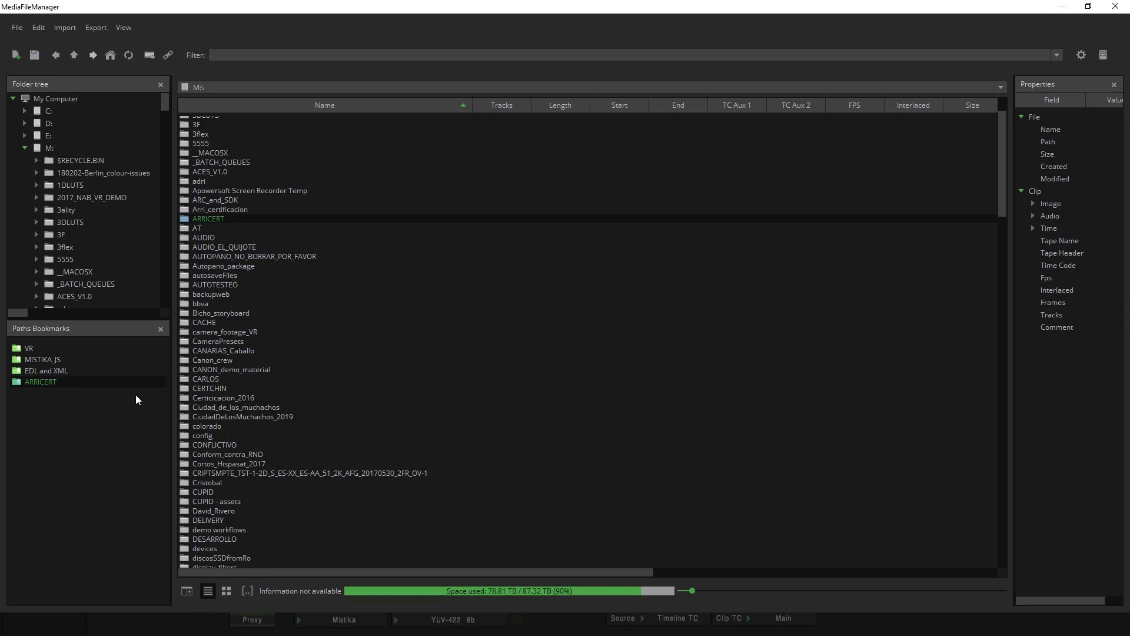
Step: Open the MISTIKA_JS bookmark and examine the Hermes .js files, selecting several to view their properties
left_click(55, 360)
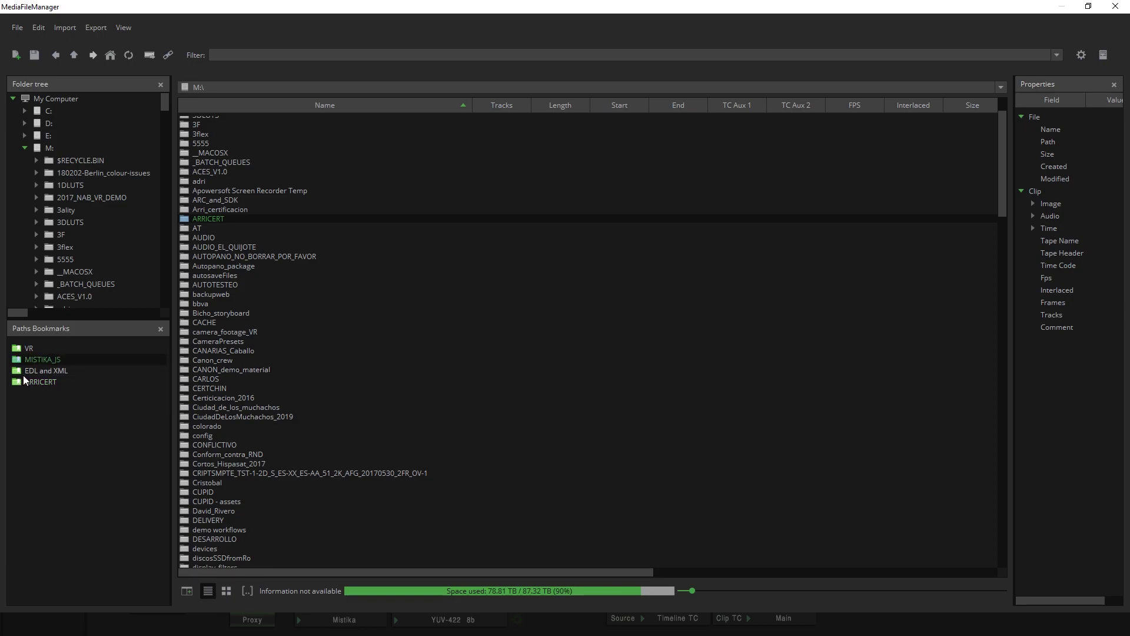
double_click(44, 361)
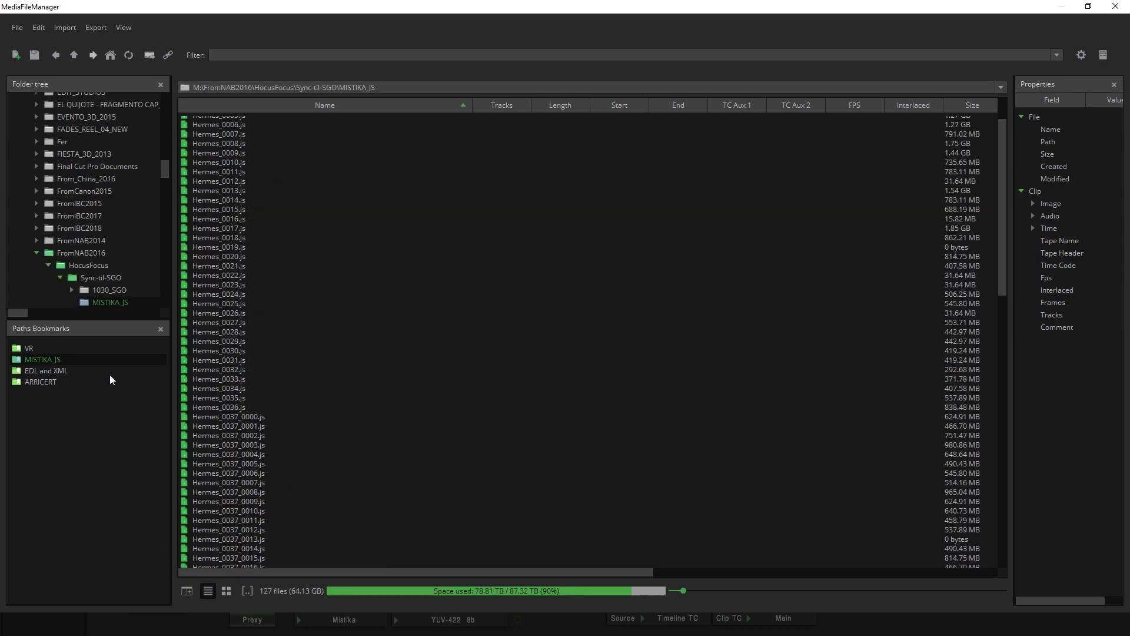
left_click(263, 436)
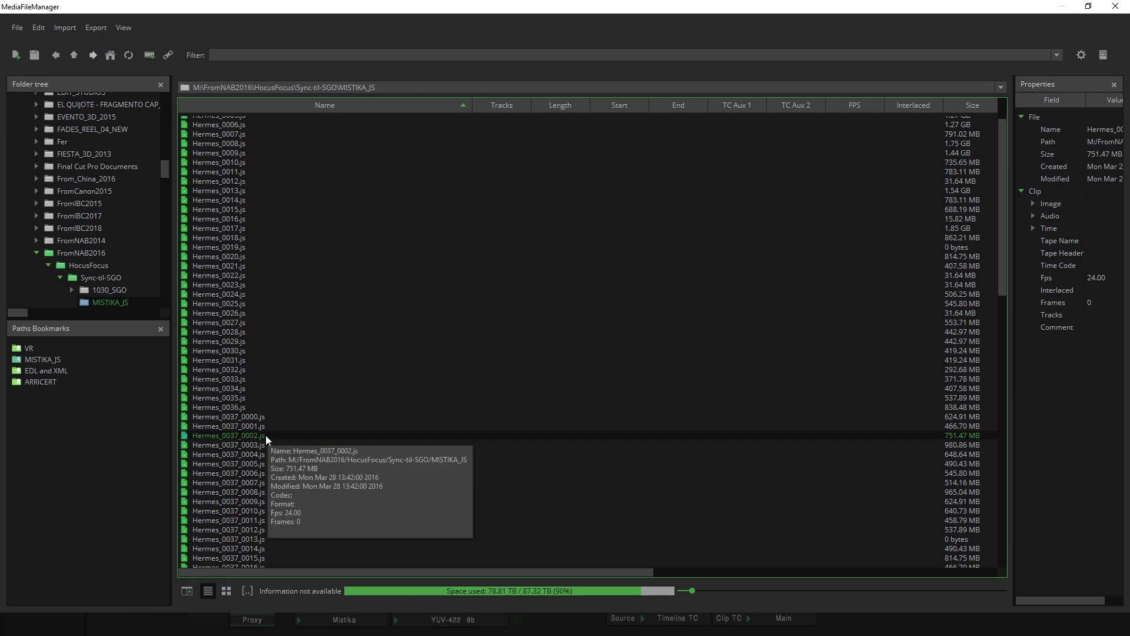
scroll(294, 427, "down", 14)
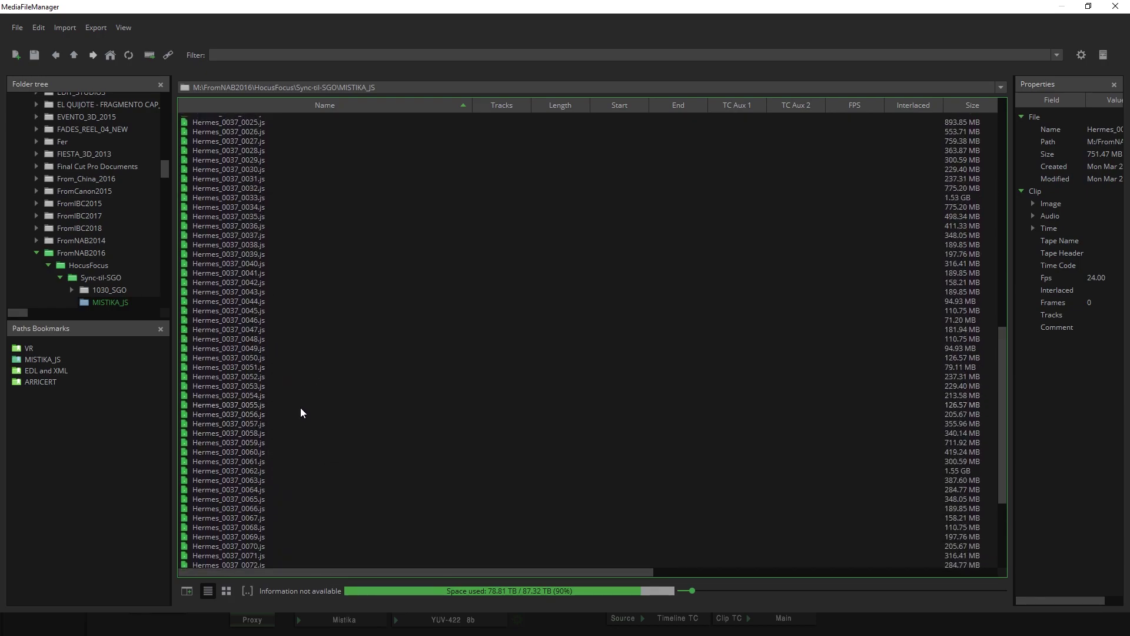
scroll(300, 407, "down", 2)
left_click(264, 290)
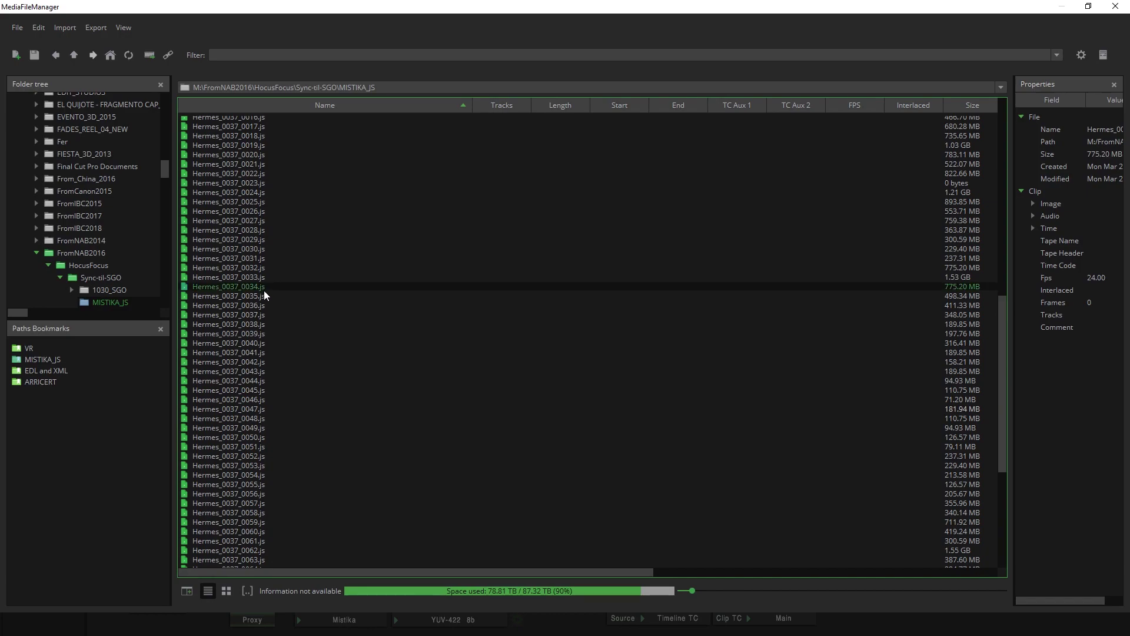
left_click(265, 353)
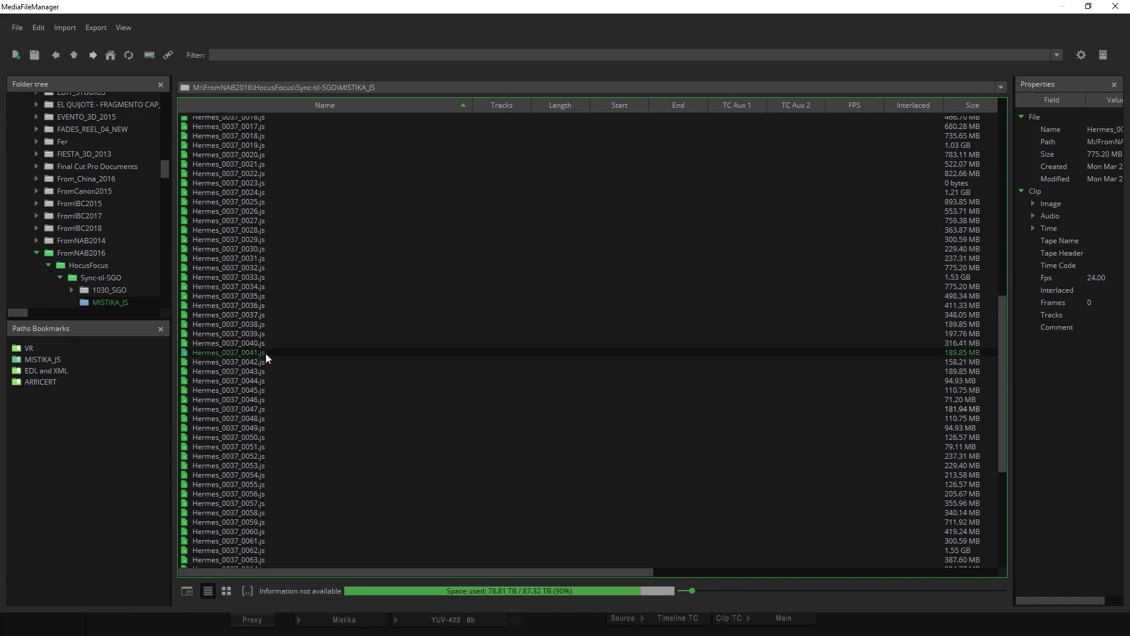
left_click(260, 305)
left_click(261, 400)
left_click(267, 258)
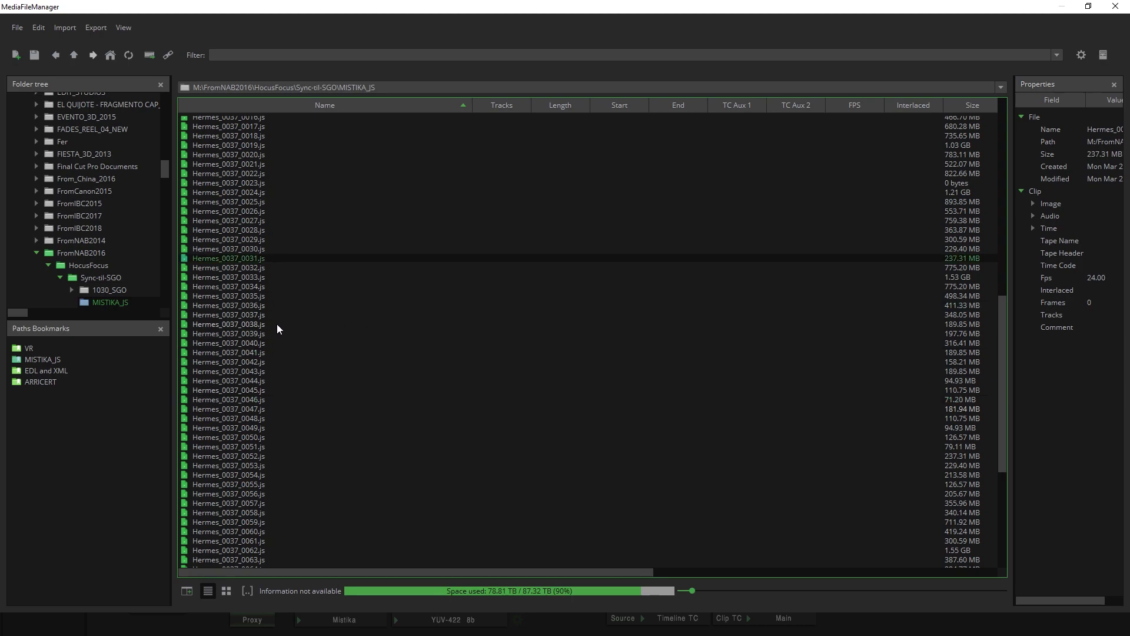
left_click(257, 331)
left_click(261, 270)
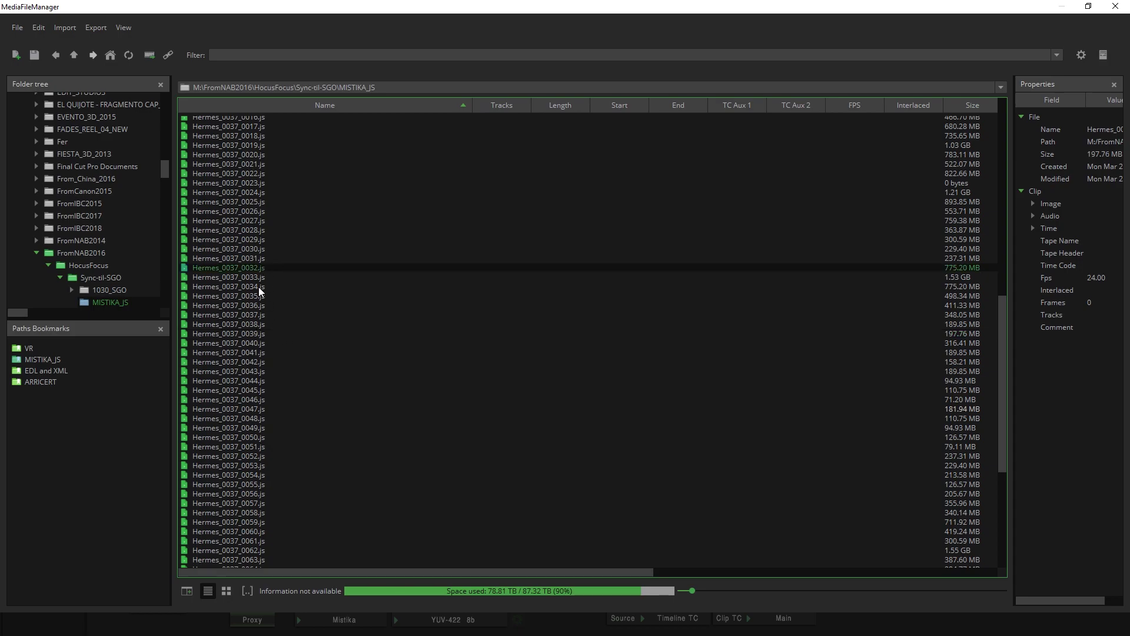
scroll(284, 364, "up", 9)
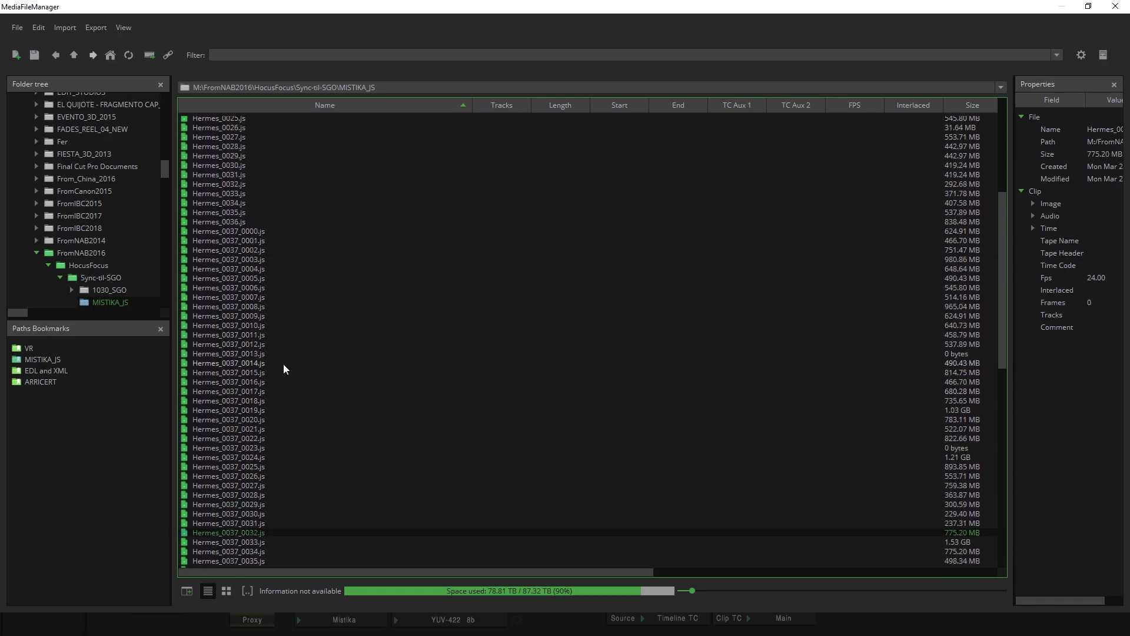
scroll(284, 364, "up", 5)
Step: Import all movies from the MISTIKA_JS folder into the masterclass project's DATA directory, keeping the proposed path and default naming options
left_click(74, 55)
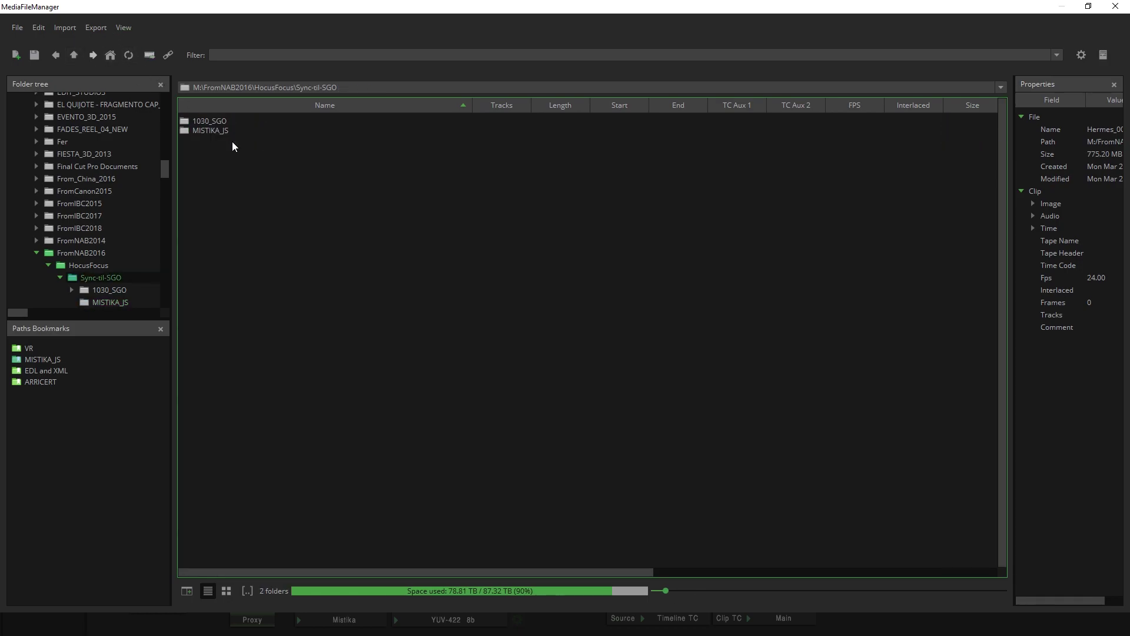
left_click(197, 131)
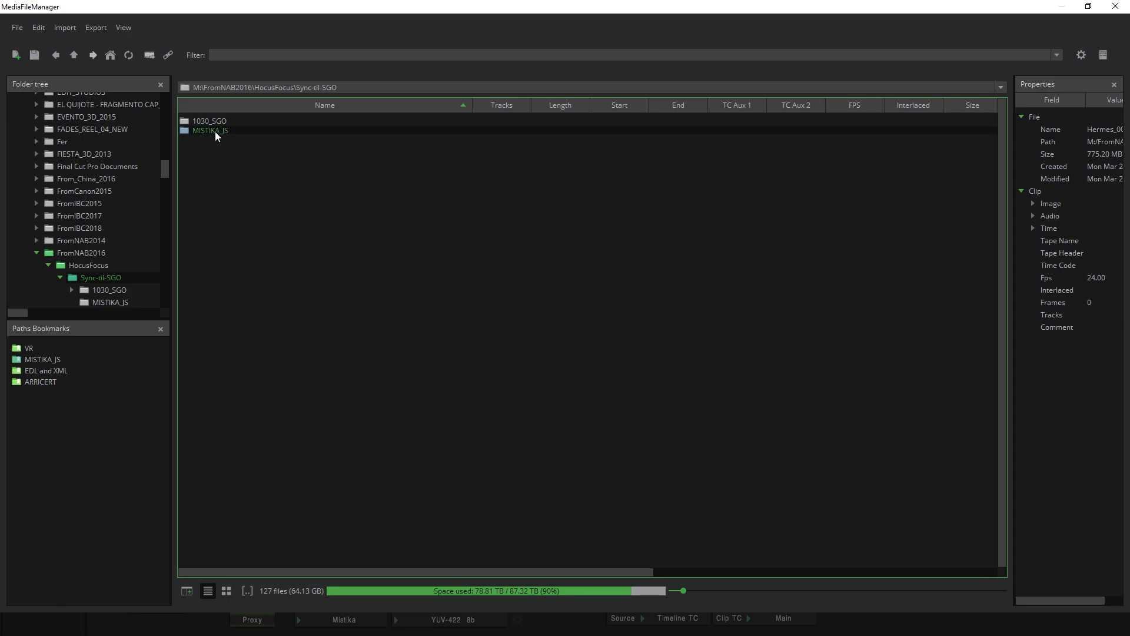
right_click(215, 136)
mouse_move(345, 140)
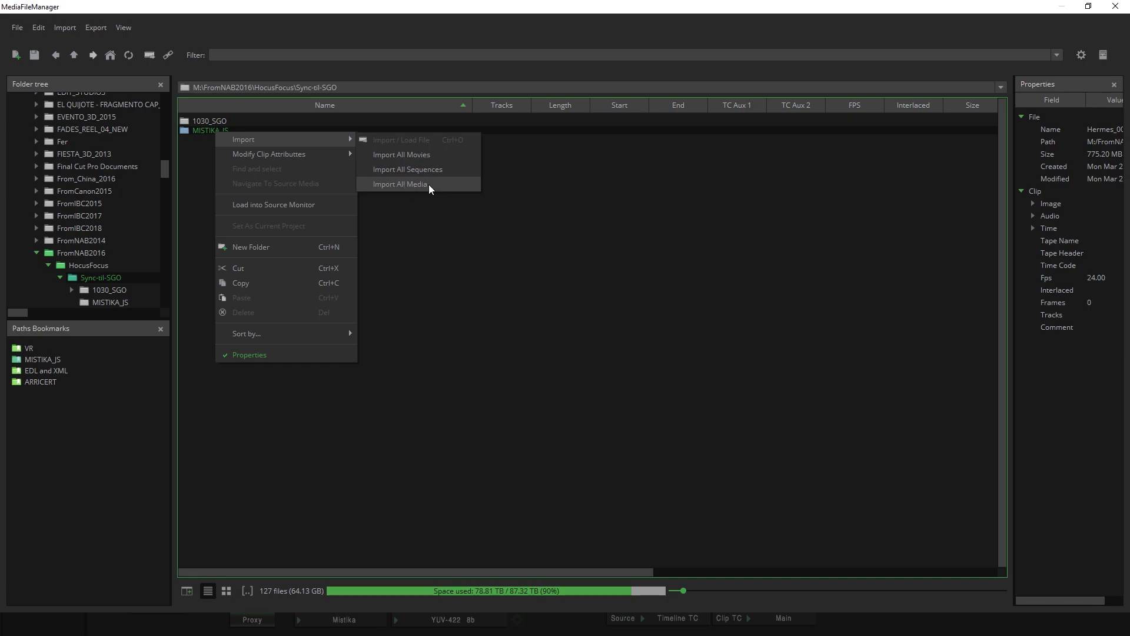
left_click(439, 157)
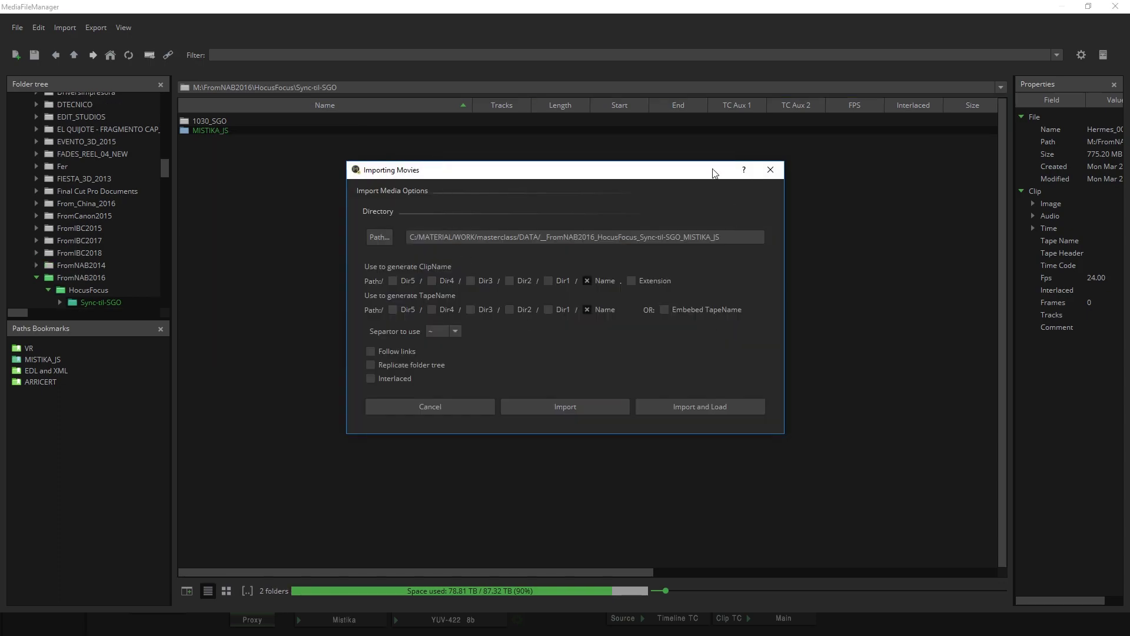
left_click_drag(526, 178, 512, 160)
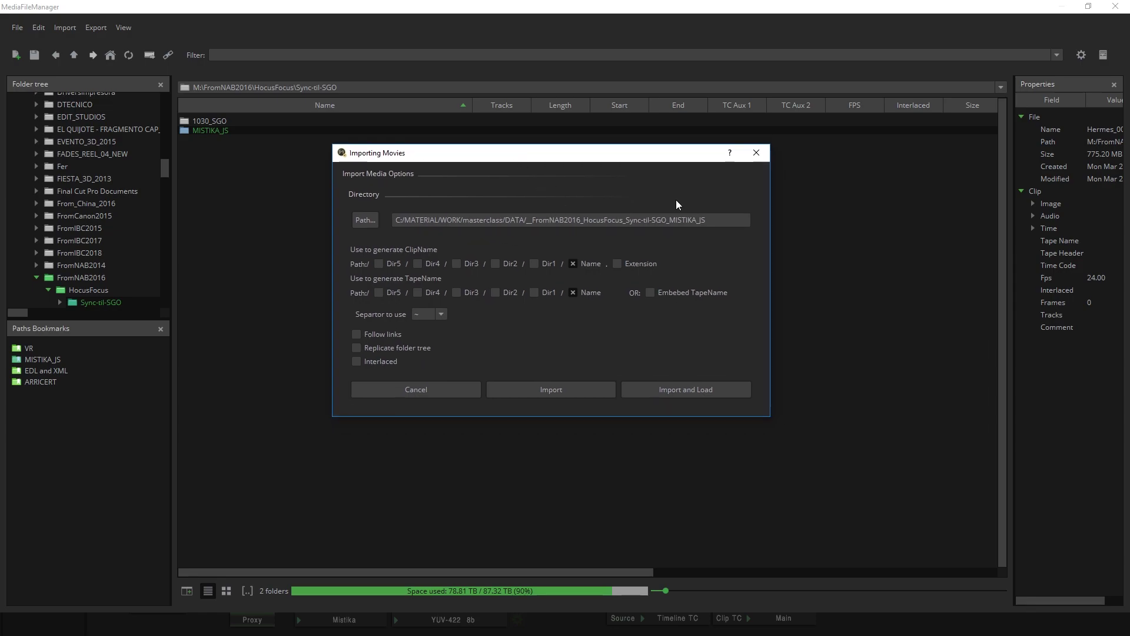
left_click_drag(711, 219, 524, 220)
left_click_drag(706, 220, 527, 234)
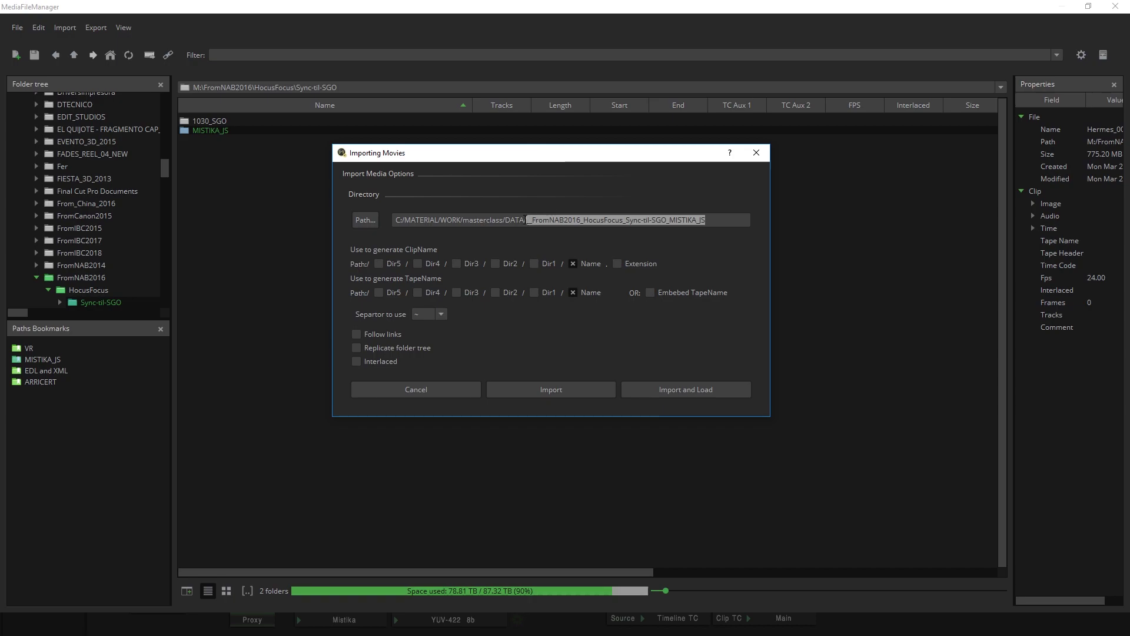
left_click(719, 219)
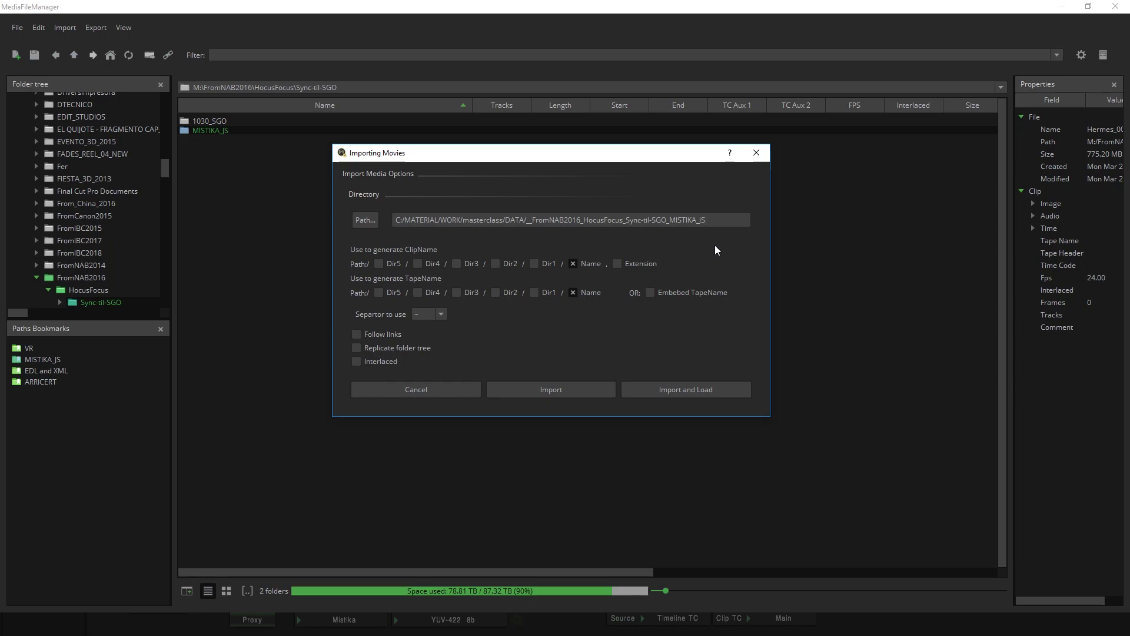
left_click(574, 393)
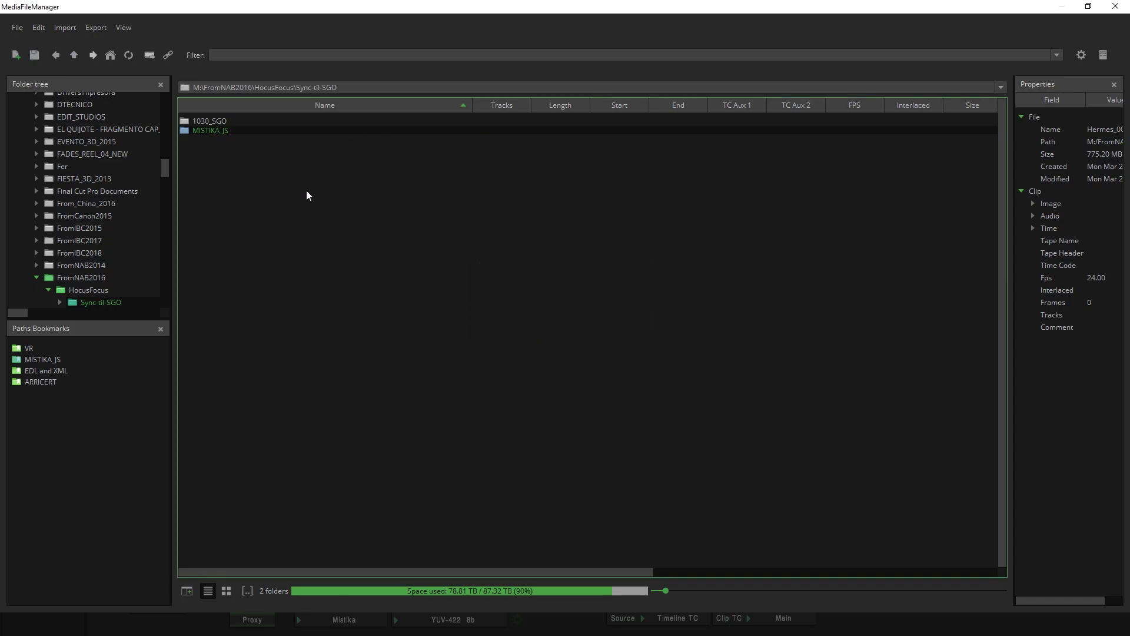
Step: Open the imported __FromNAB2016_HocusFocus_Sync-til-SGO_MISTIKA_JS folder in the project's DATA directory and examine its Hermes link clips
left_click(112, 59)
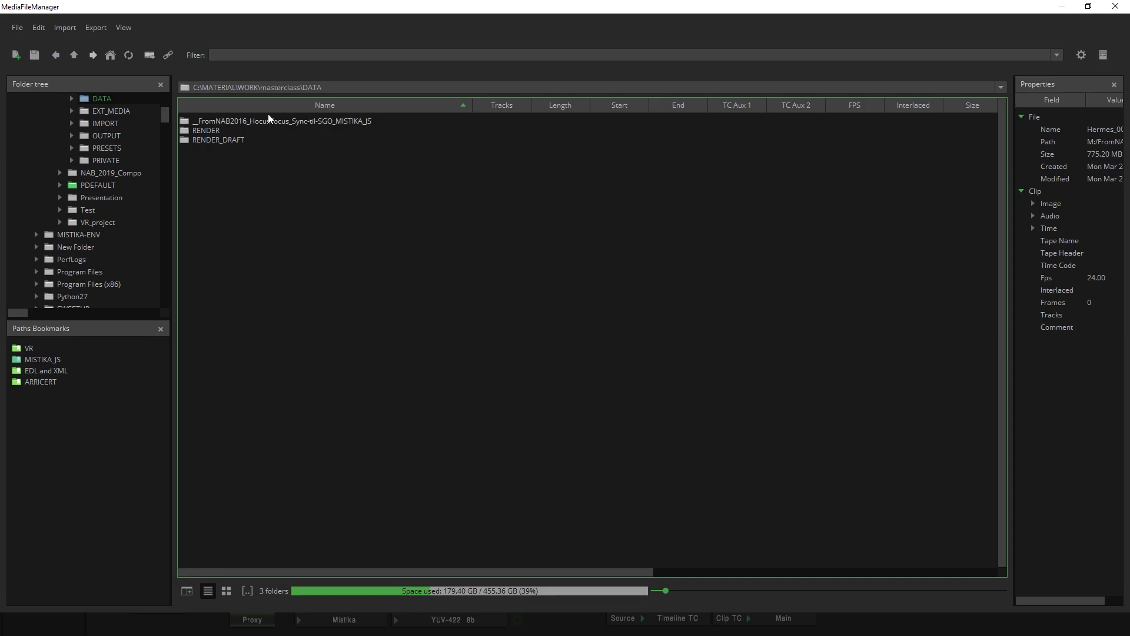
left_click(365, 123)
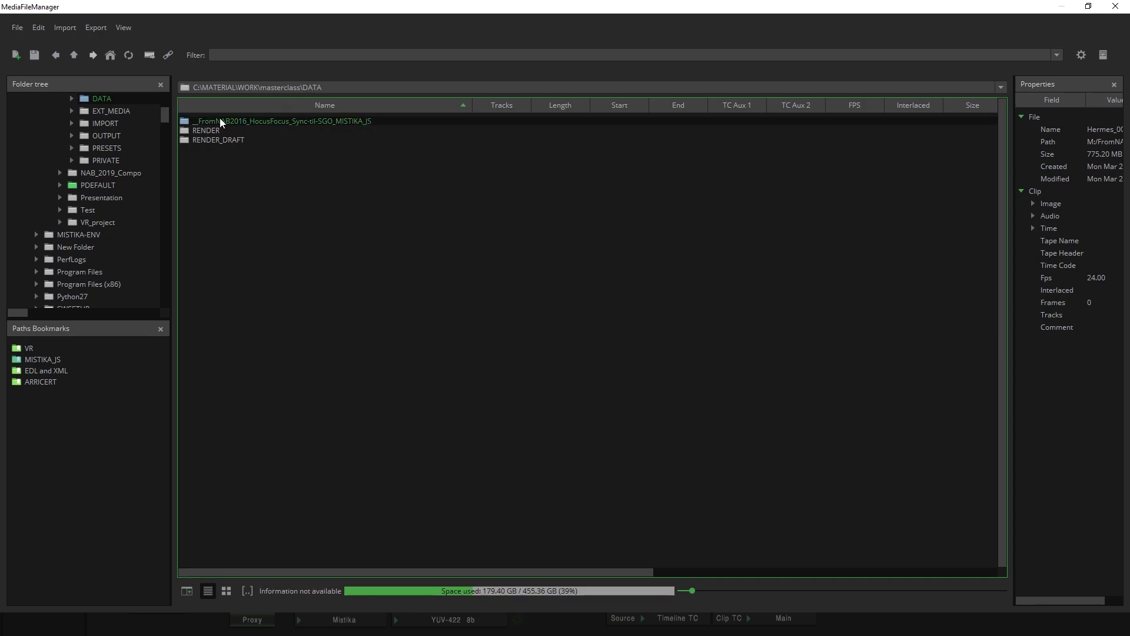
double_click(344, 121)
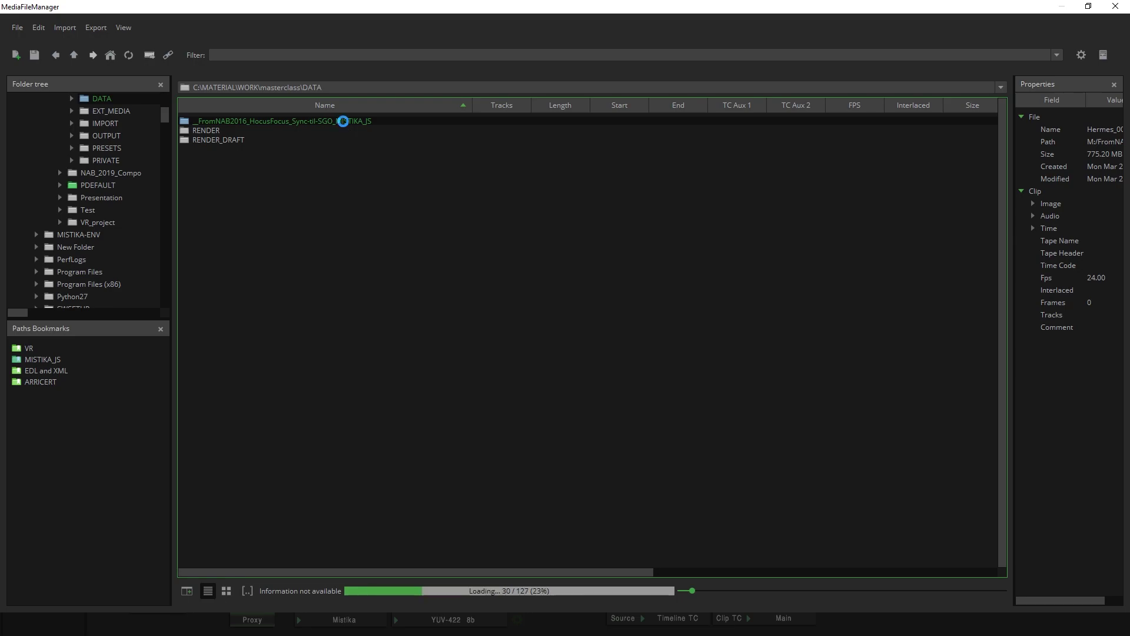
left_click(235, 120)
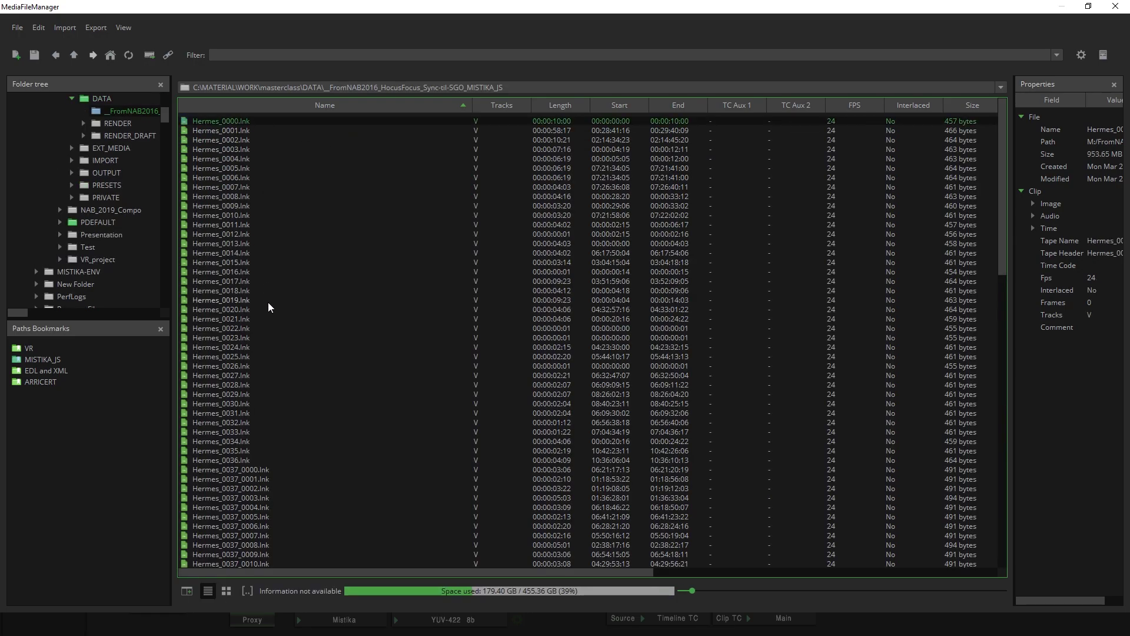
scroll(268, 303, "down", 9)
scroll(263, 306, "down", 2)
left_click(251, 406)
left_click(238, 462)
left_click(236, 358)
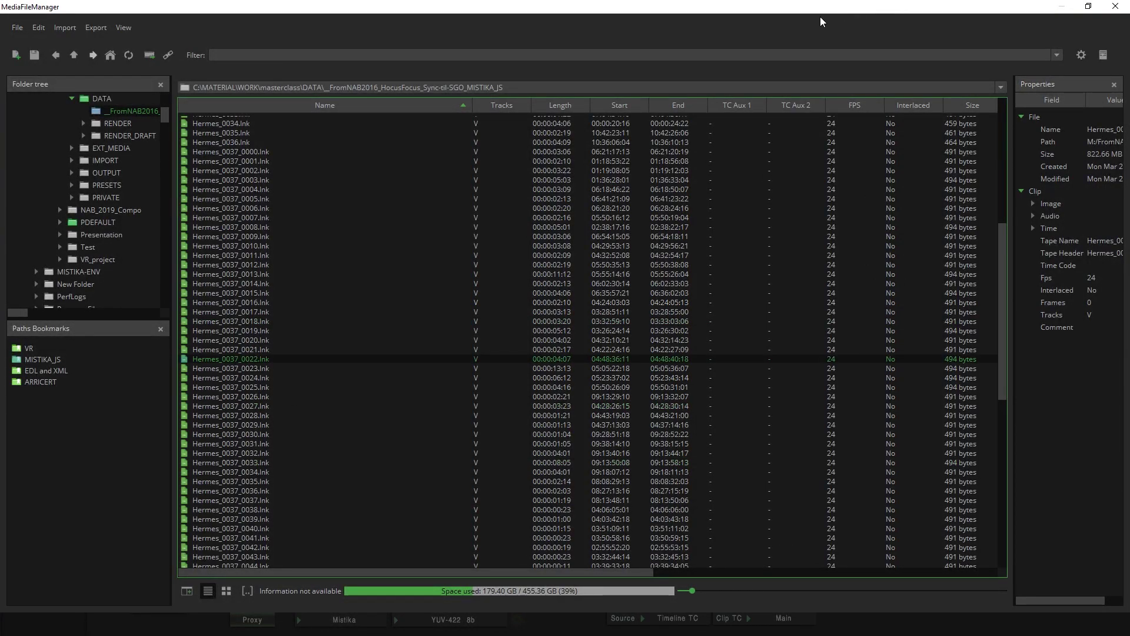
Step: Uncover the timeline and load the link clips Hermes_0037_0026 to Hermes_0037_0034 onto it, past the 00:00:03:17 cursor
double_click(755, 11)
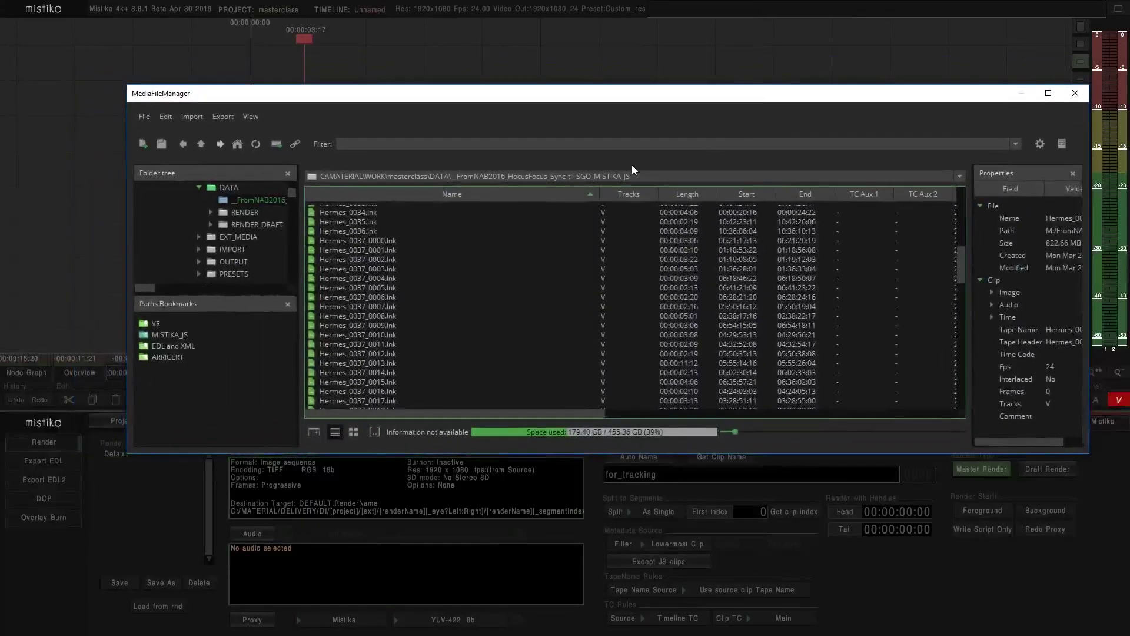
left_click_drag(615, 95, 602, 165)
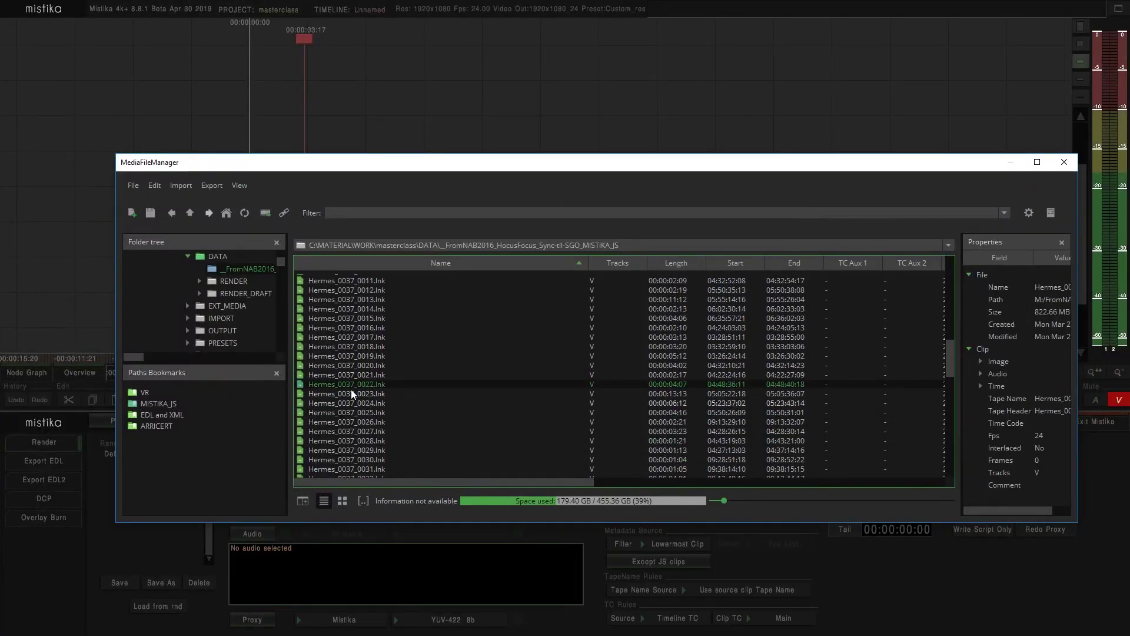
scroll(365, 377, "down", 9)
left_click(365, 366)
scroll(365, 371, "up", 2)
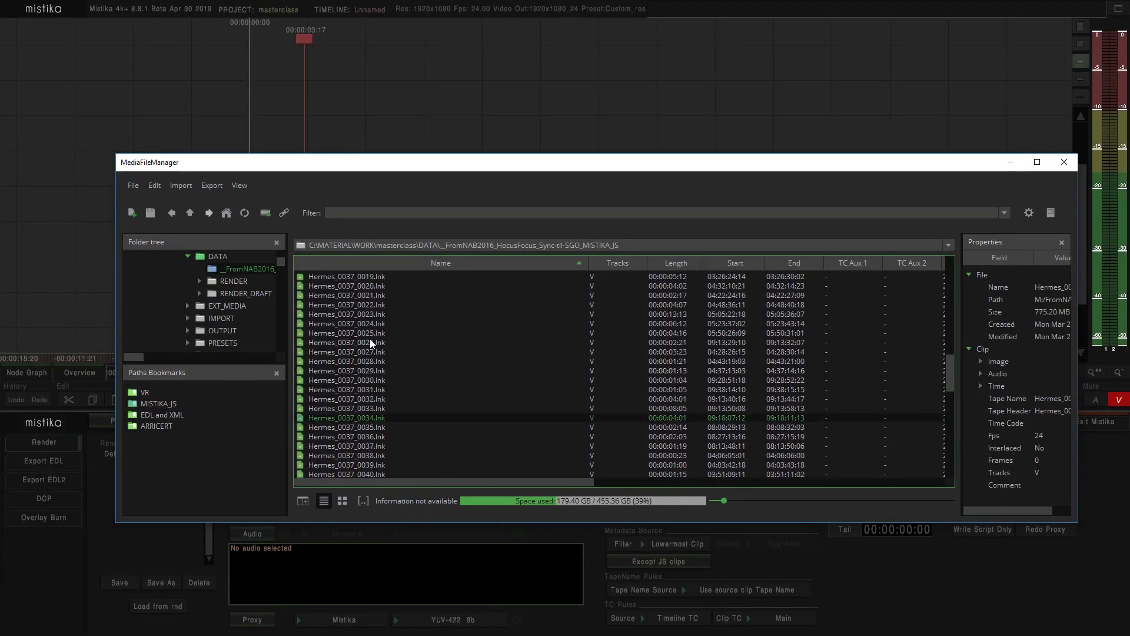
left_click(370, 343, "shift")
left_click_drag(340, 378, 435, 97)
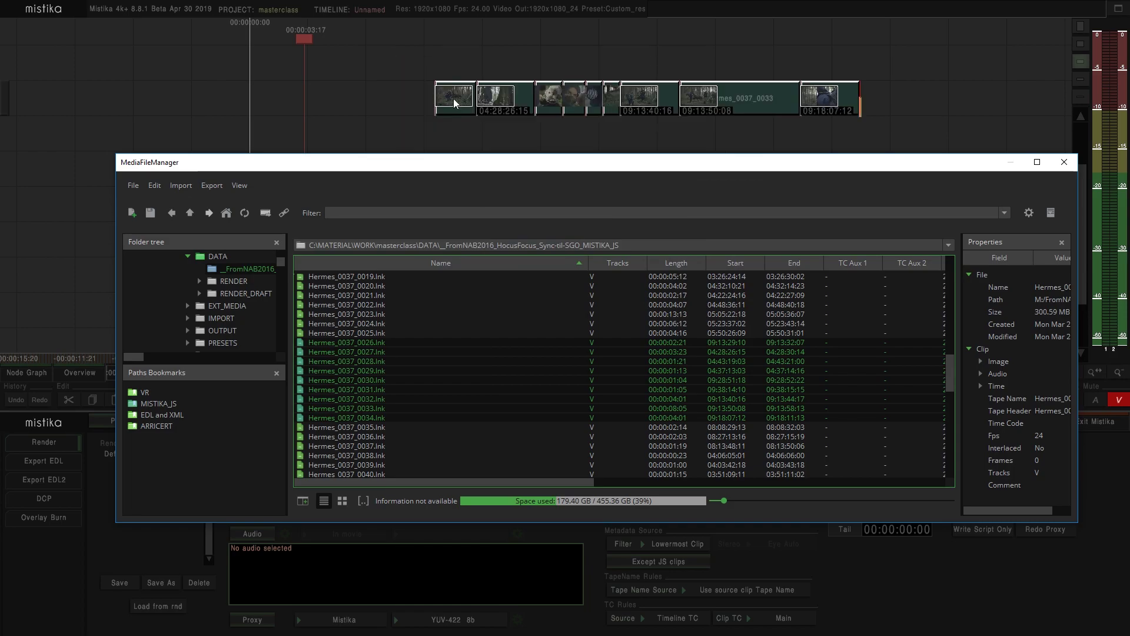
Step: Close the media manager and move the timeline's red time cursor to 00:00:11:12, just ahead of the clips
left_click(1064, 162)
mouse_move(555, 176)
left_mouse_down()
mouse_move(443, 261)
mouse_move(447, 271)
left_mouse_up()
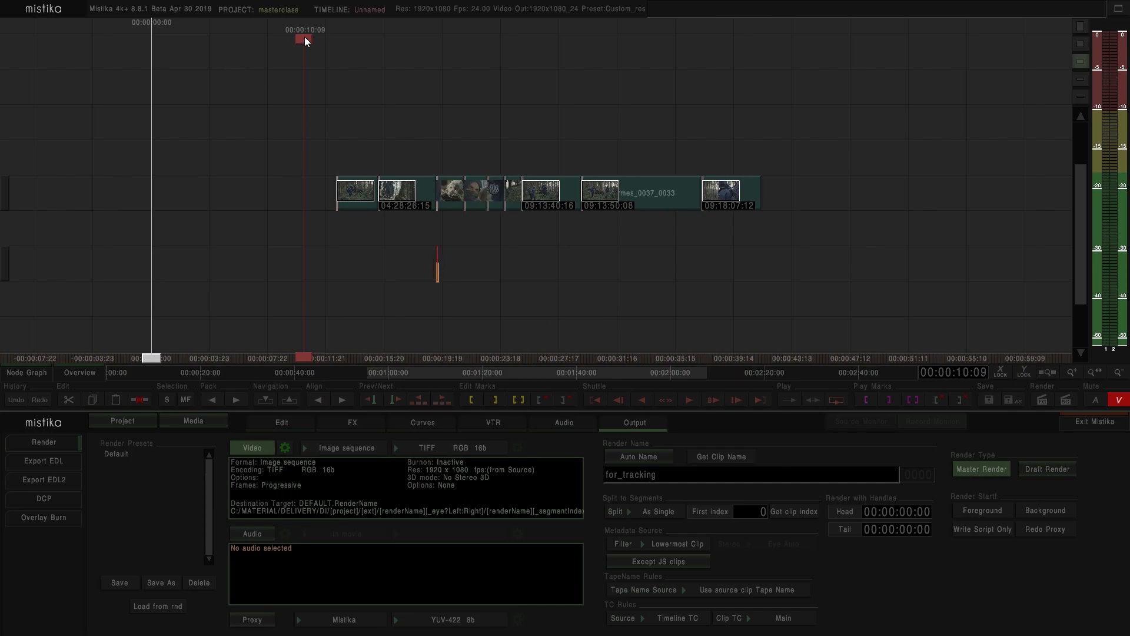
mouse_move(633, 282)
left_mouse_down()
mouse_move(555, 277)
mouse_move(698, 277)
mouse_move(714, 315)
mouse_move(691, 305)
left_mouse_up()
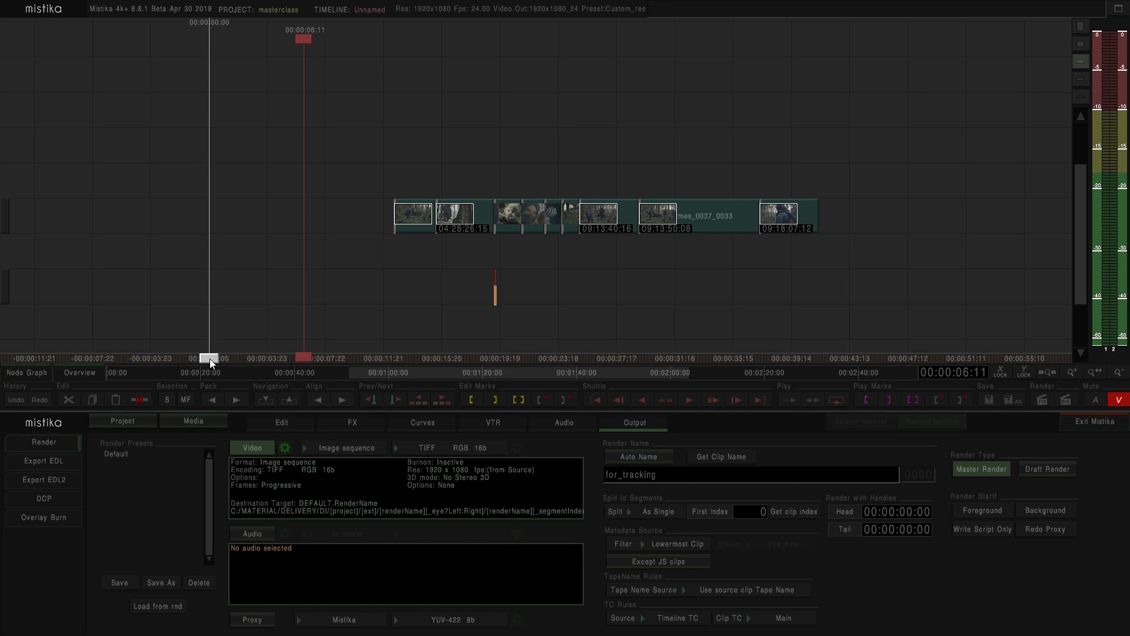
left_click_drag(312, 48, 378, 57)
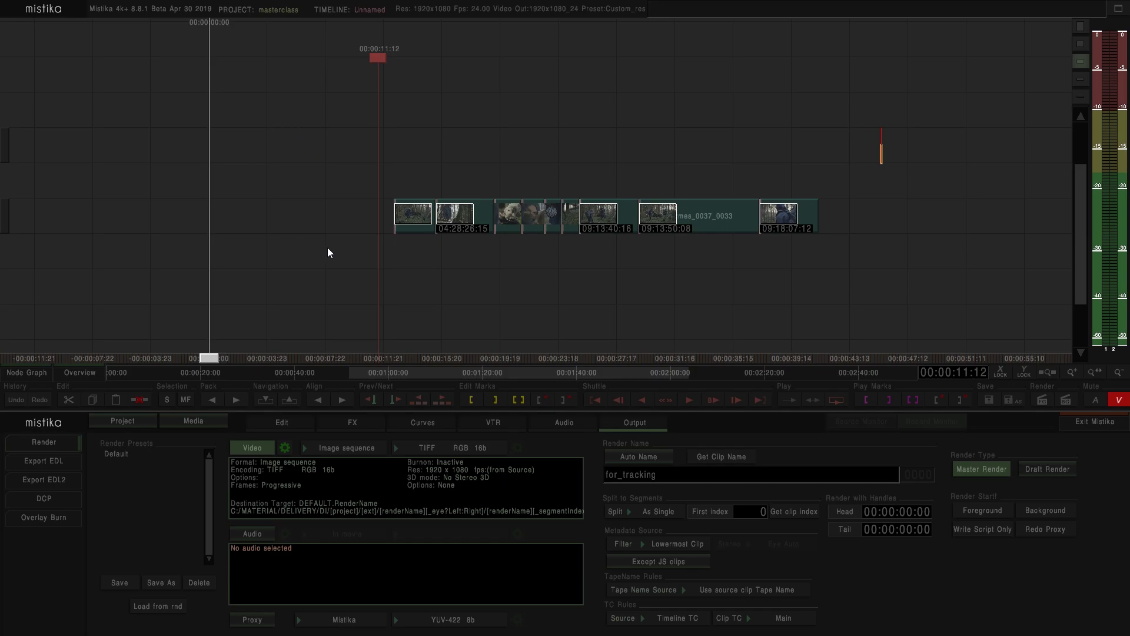
left_click_drag(459, 296, 493, 253)
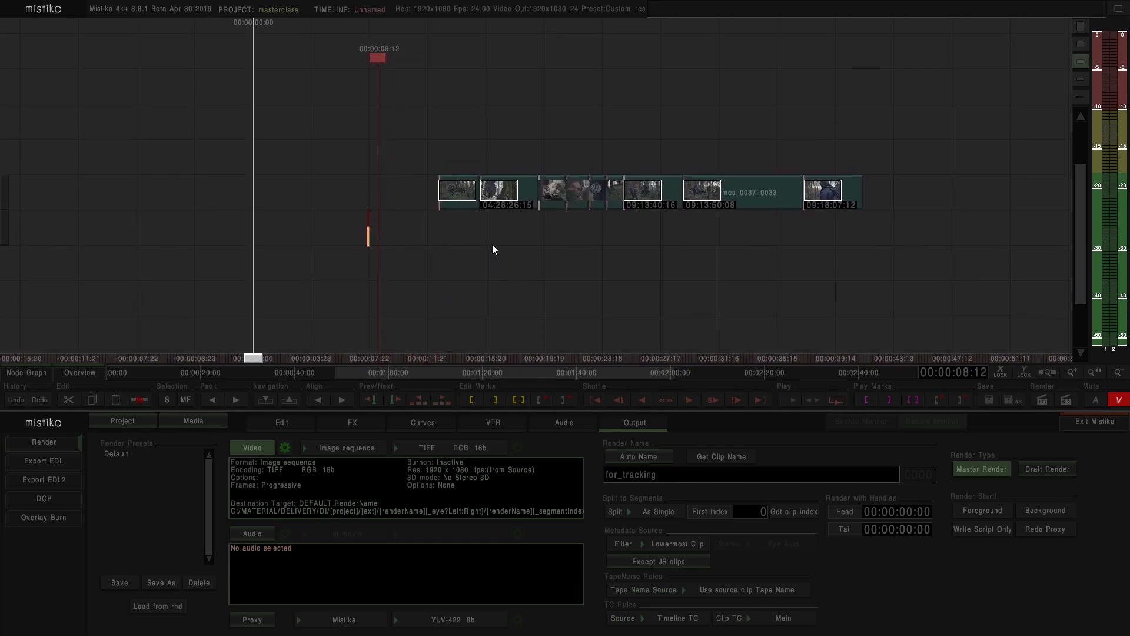
Step: Swap the Hermes_0037_0027 and Hermes_0037_0029 clips on the timeline by parking one above the track
left_click_drag(498, 211, 578, 95)
left_click_drag(554, 192, 492, 187)
left_click_drag(575, 88, 552, 201)
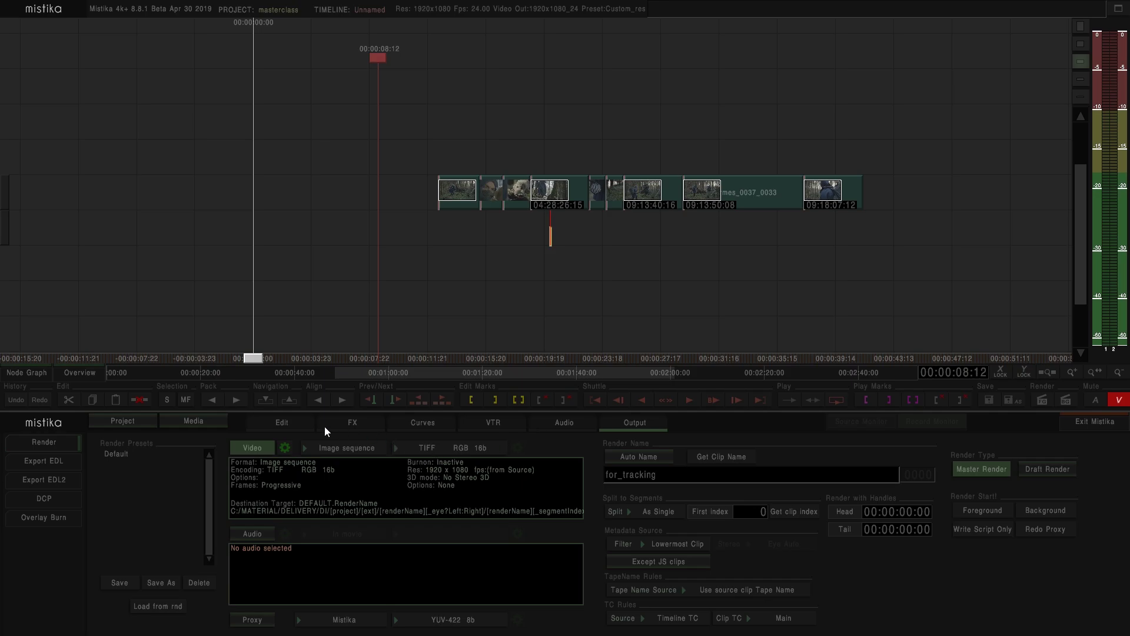
Step: Turn on Constrain X in the edit setup and try to move the Hermes_0037_0027 clip on the timeline
left_click(292, 424)
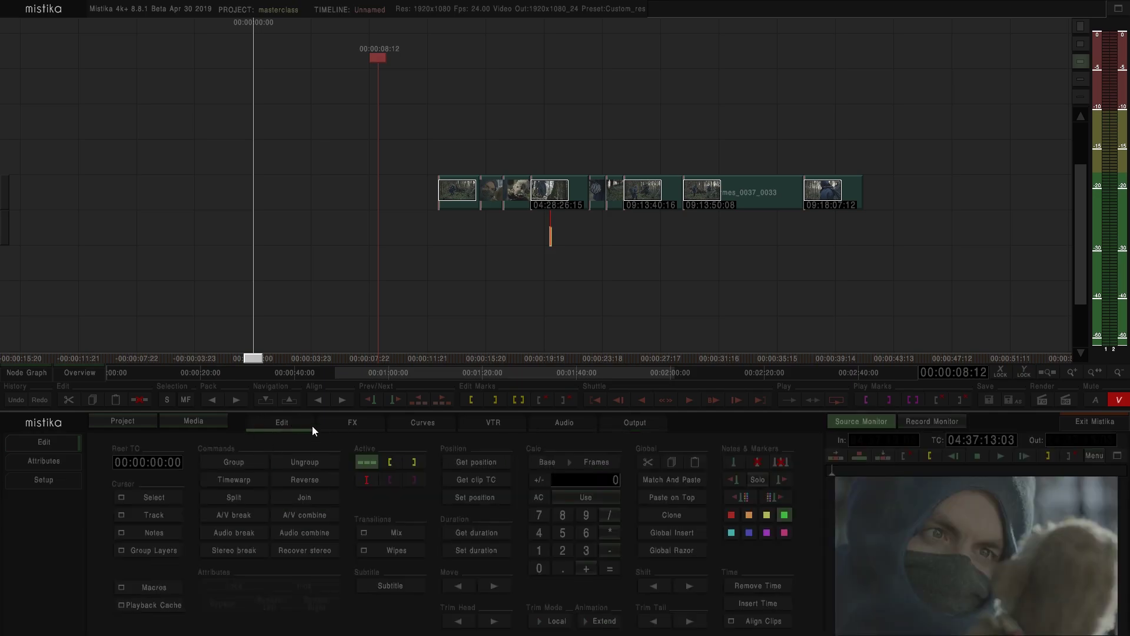
left_click(45, 480)
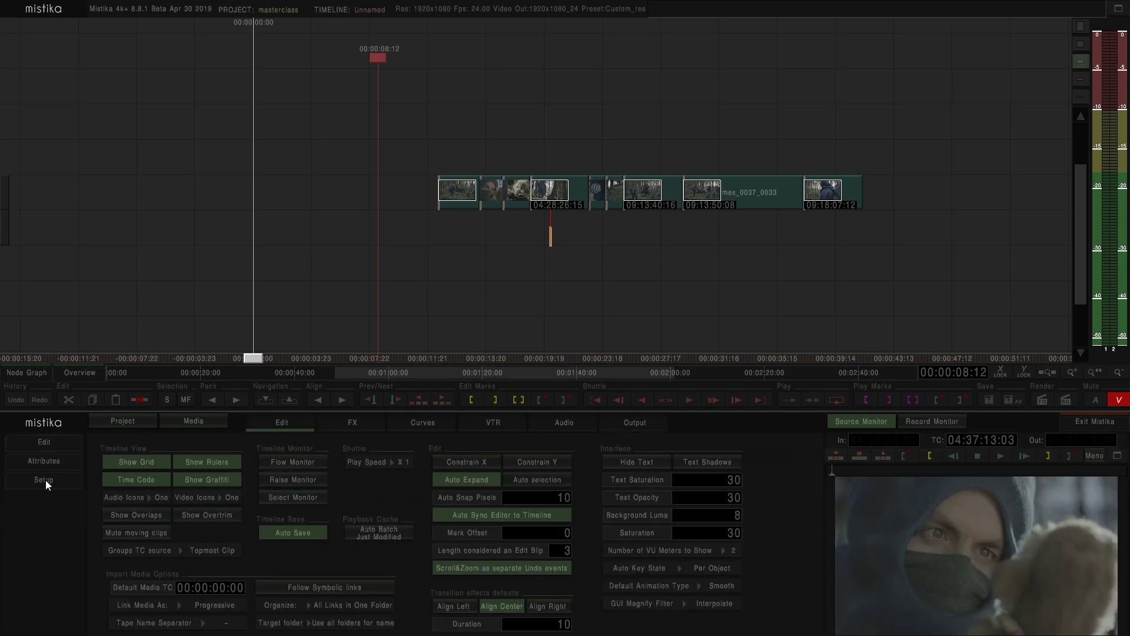
left_click(472, 464)
left_click_drag(562, 188, 529, 202)
left_click(561, 268)
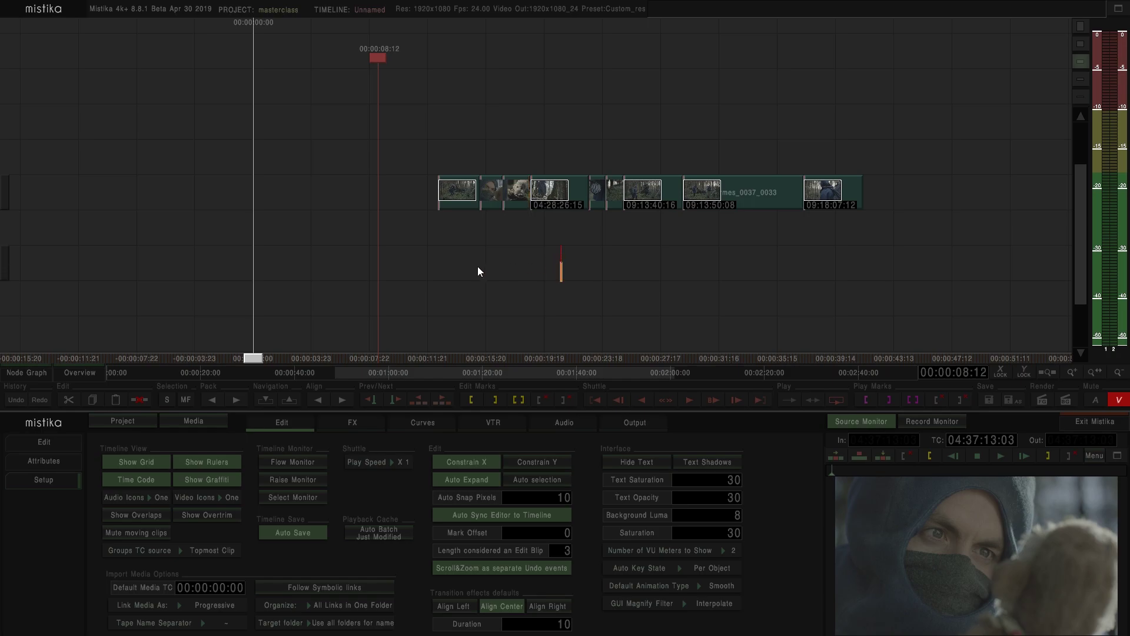
left_click_drag(552, 261, 483, 266)
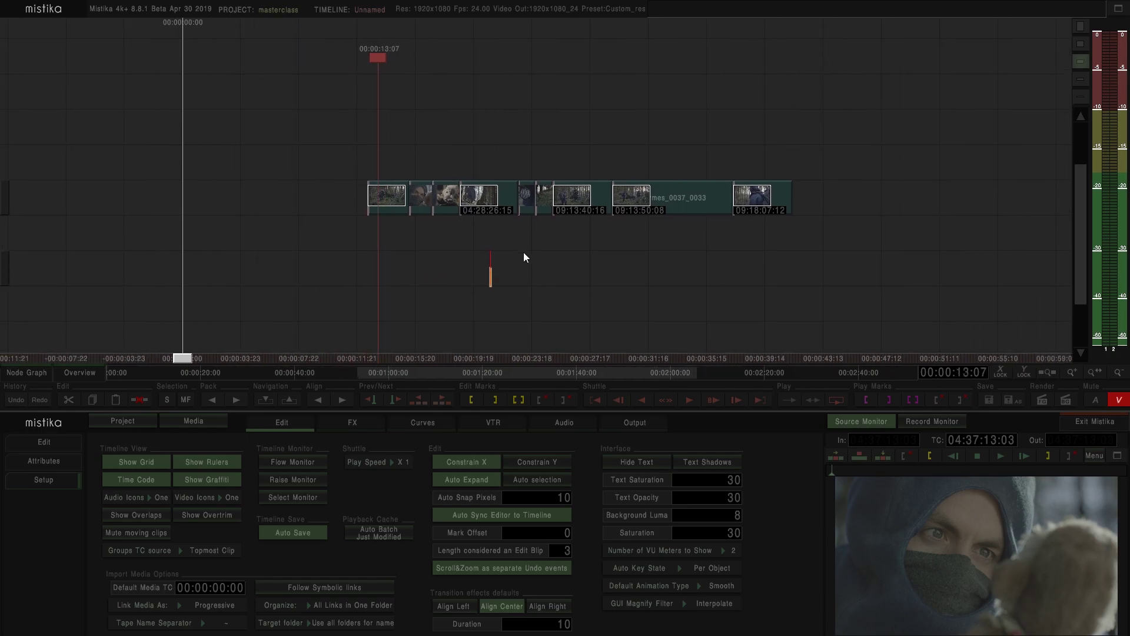
Step: Turn off Constrain X and try moving the Hermes_0037_0027 clip along its track again
left_click(484, 465)
left_click(537, 270)
left_click_drag(489, 199, 546, 200)
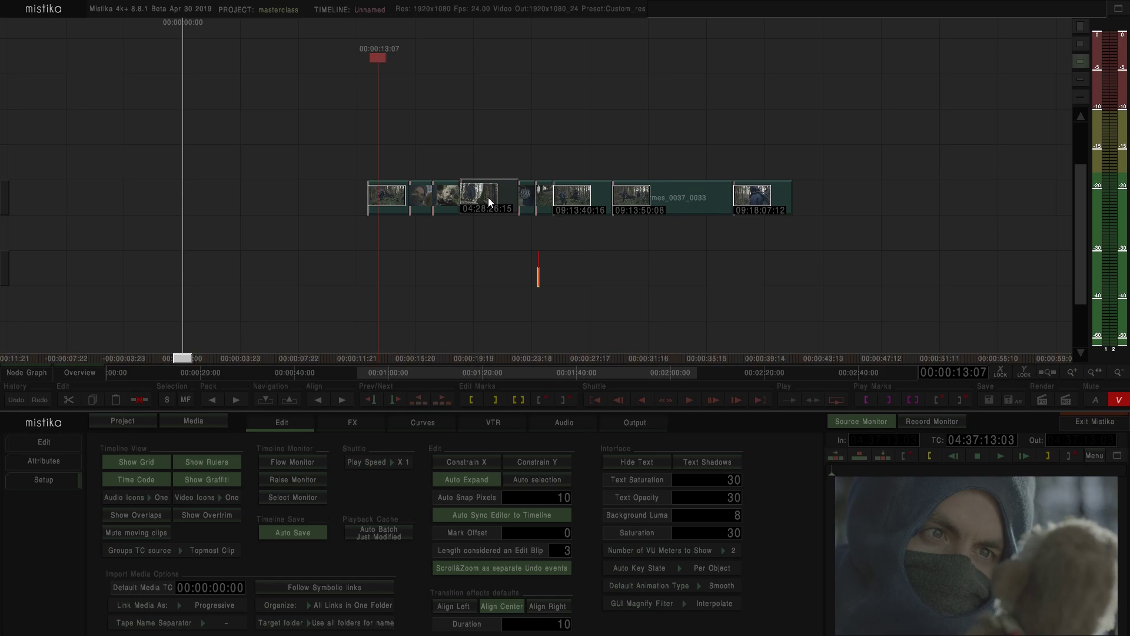
left_click(520, 261)
scroll(362, 267, "up", 5)
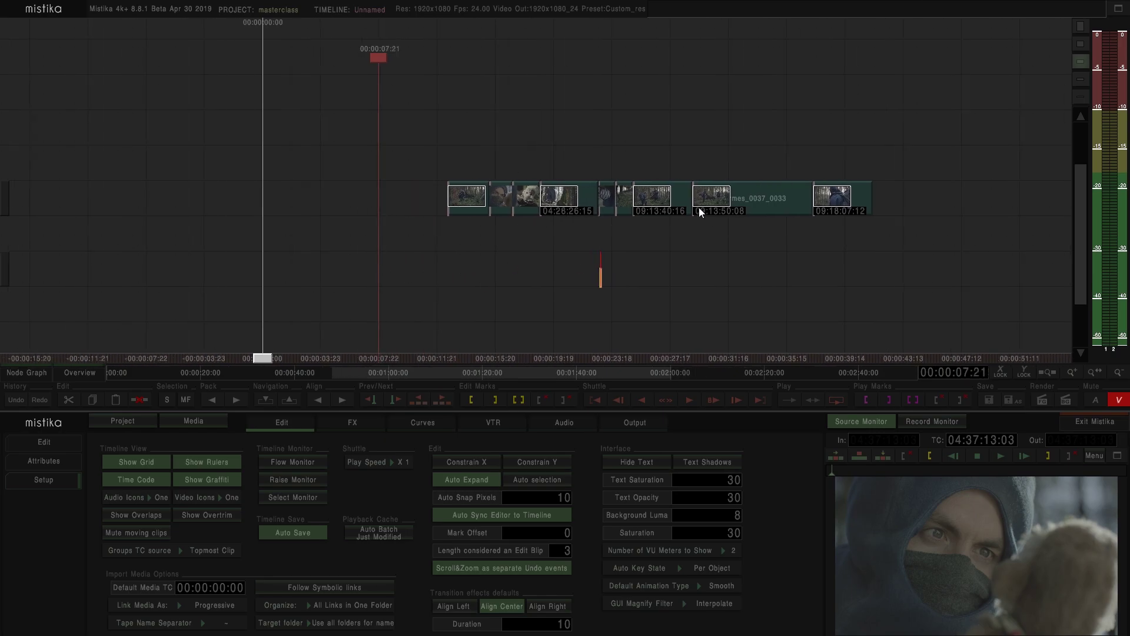
scroll(788, 264, "down", 9)
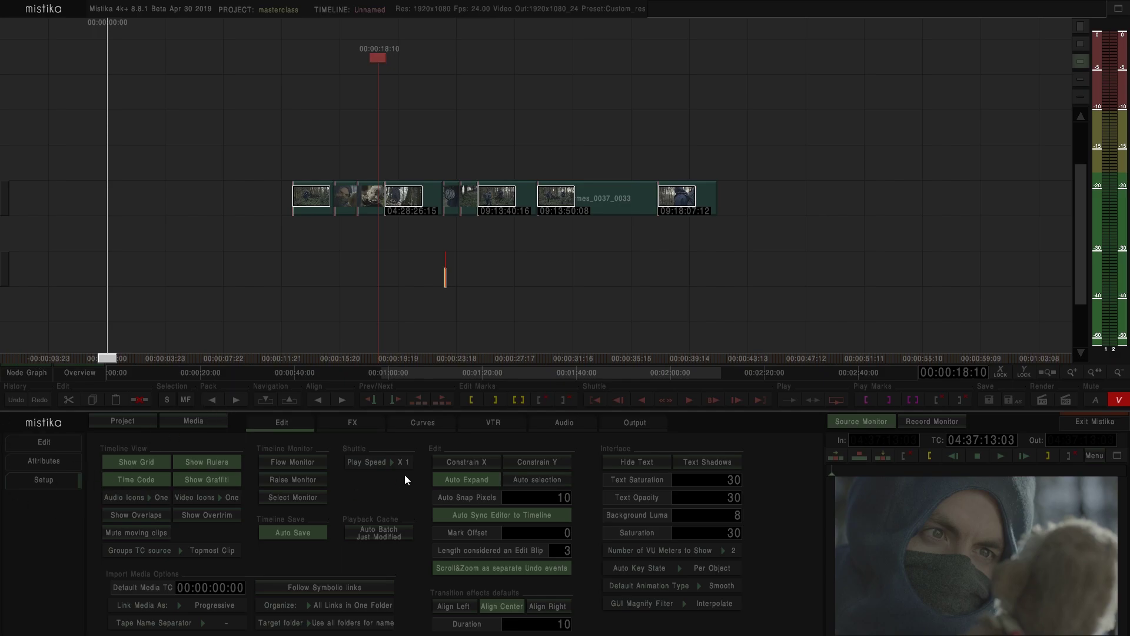
Step: Return to the main editing commands and select the first clip on the timeline, Hermes_0037_0026
left_click(51, 443)
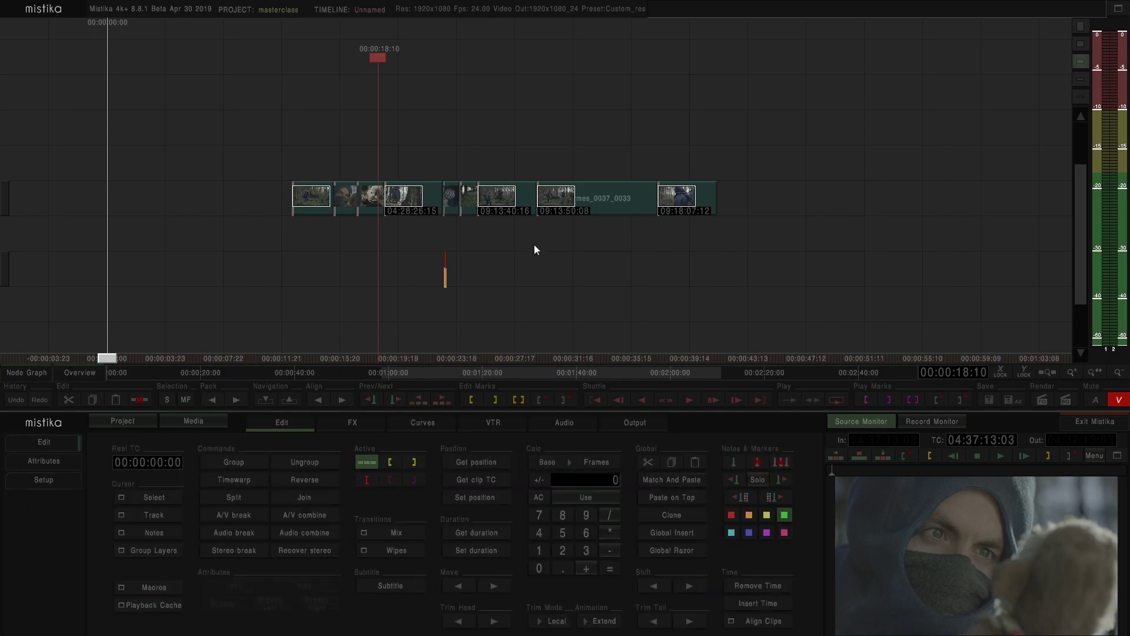
scroll(348, 278, "up", 7)
scroll(361, 282, "up", 6)
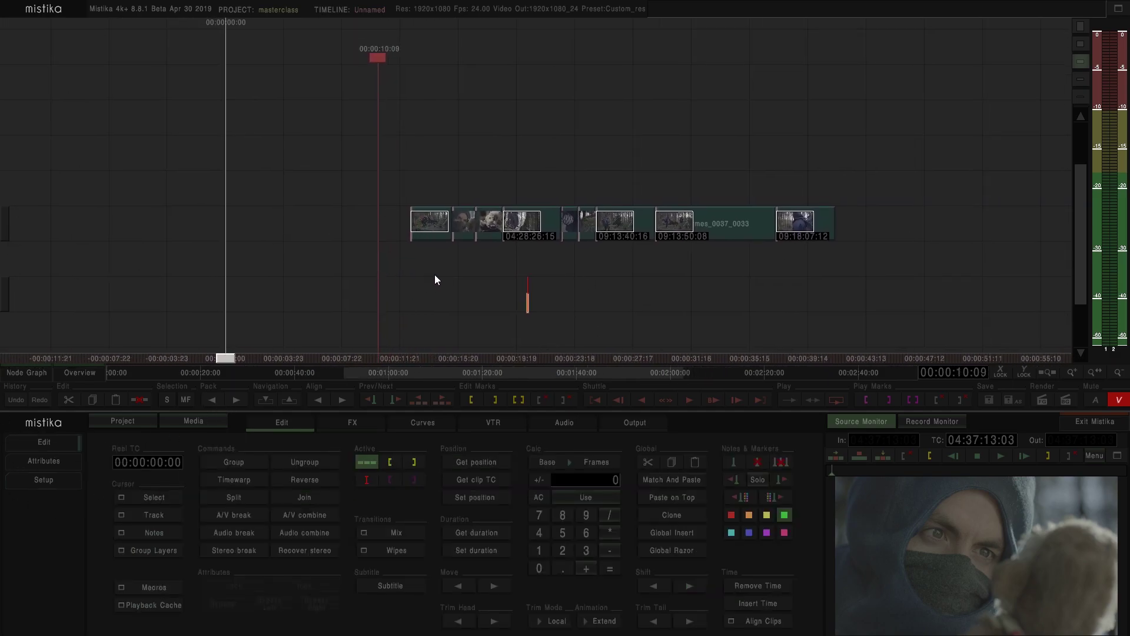
left_click(500, 215)
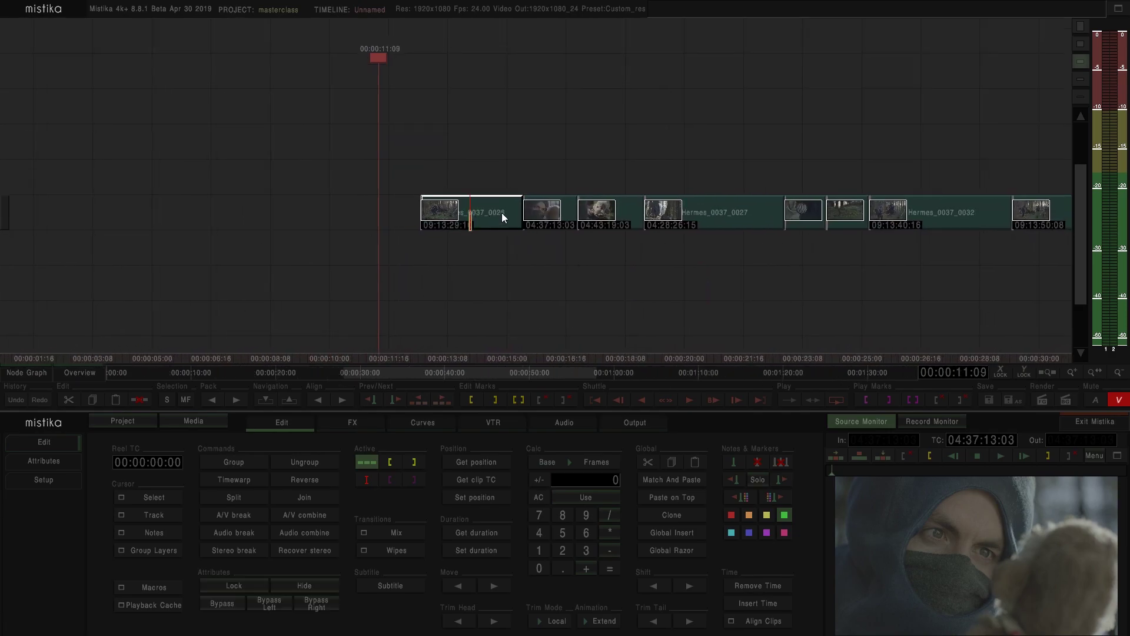
scroll(527, 263, "up", 4)
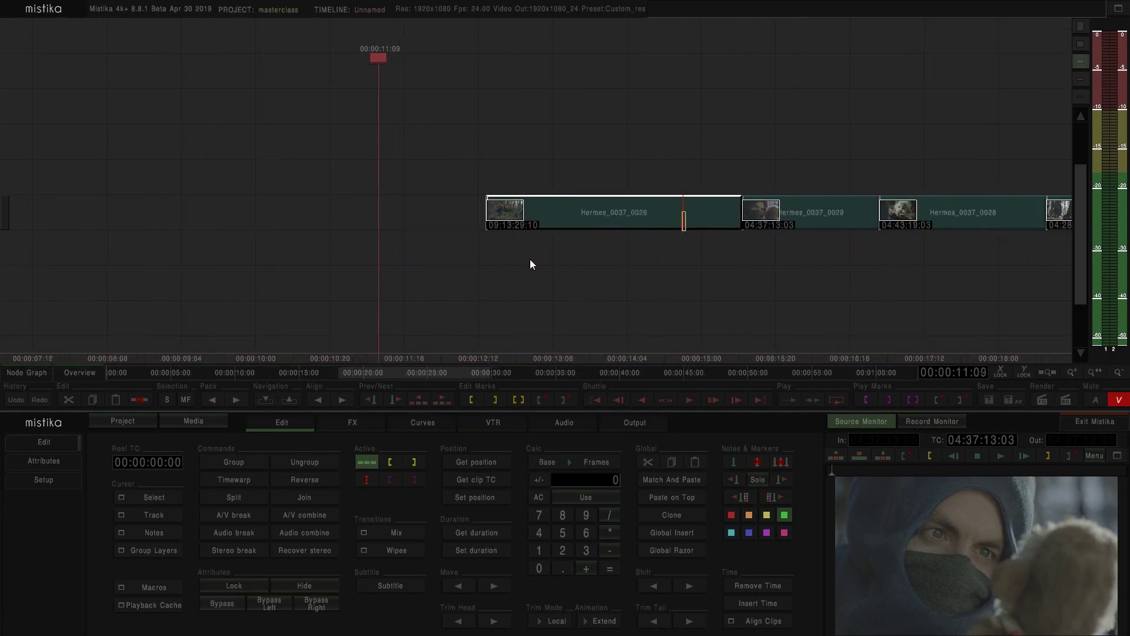
left_click_drag(535, 218, 457, 225)
scroll(459, 247, "down", 6)
left_click_drag(485, 321, 499, 257)
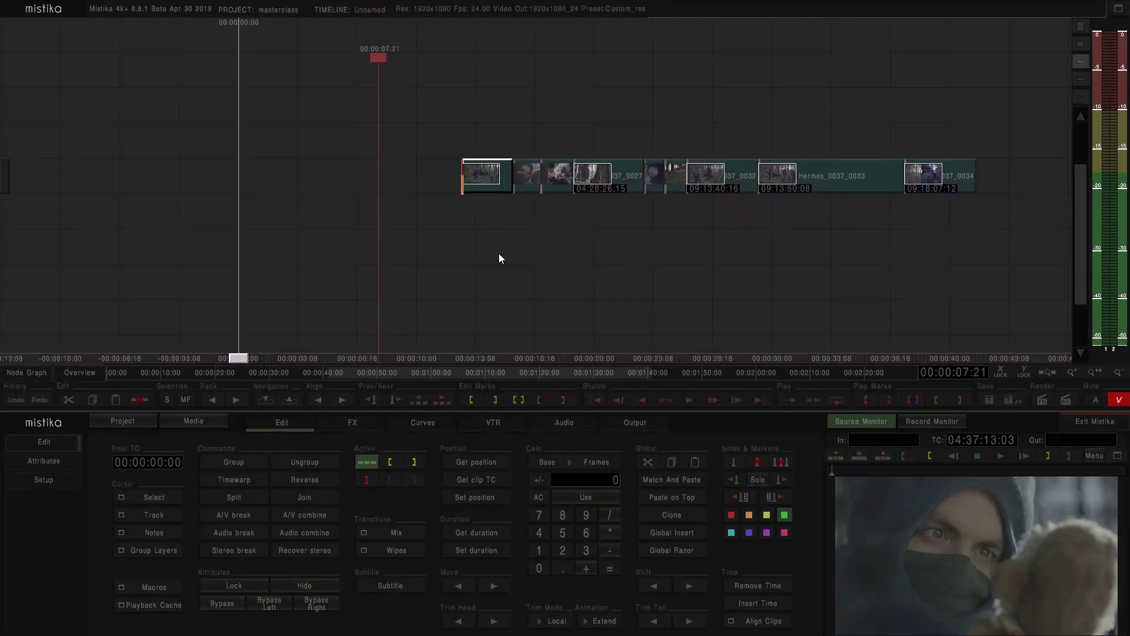
Step: View the Hermes_0037_0026 clip in the visual editor, return to the timeline, and repeat the round trip once more
double_click(494, 183)
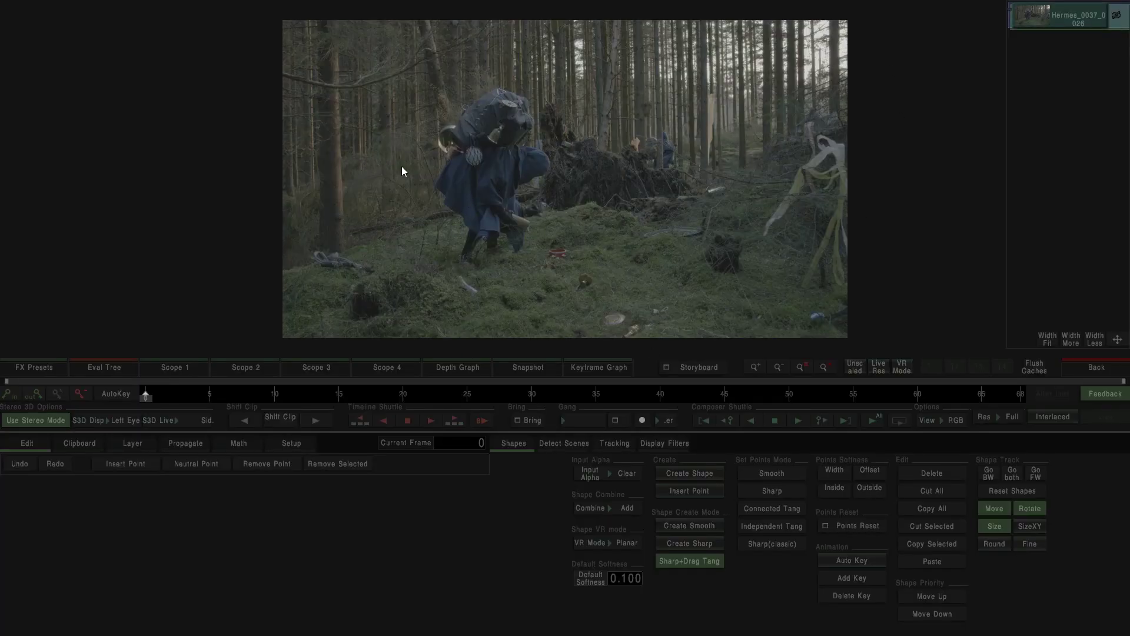
left_click_drag(645, 163, 589, 160)
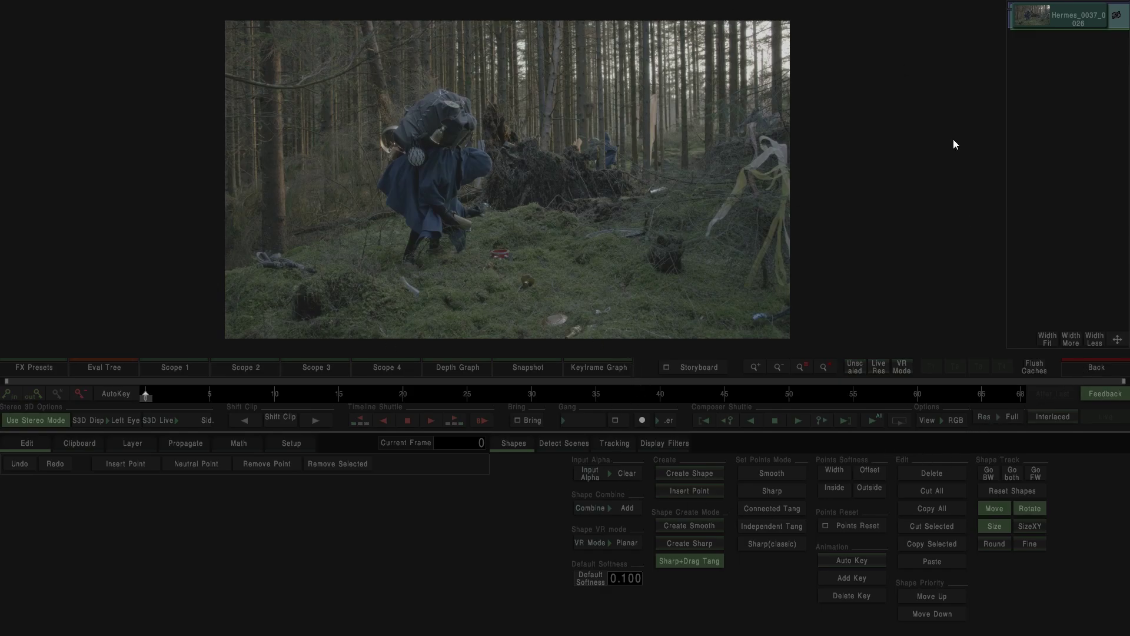
left_click(1075, 366)
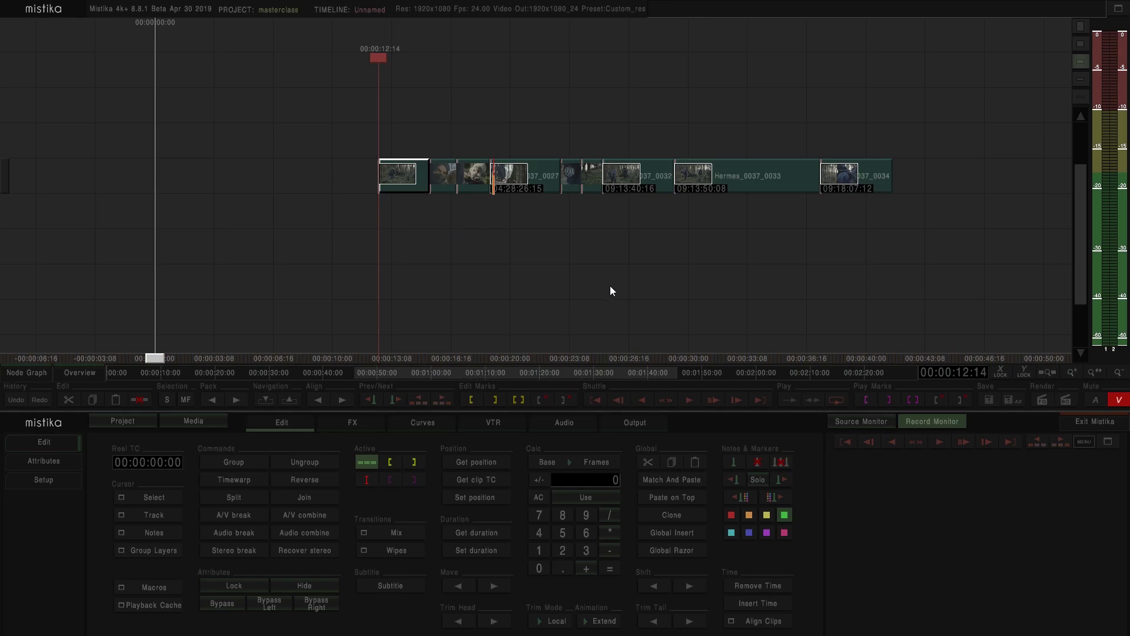
double_click(408, 183)
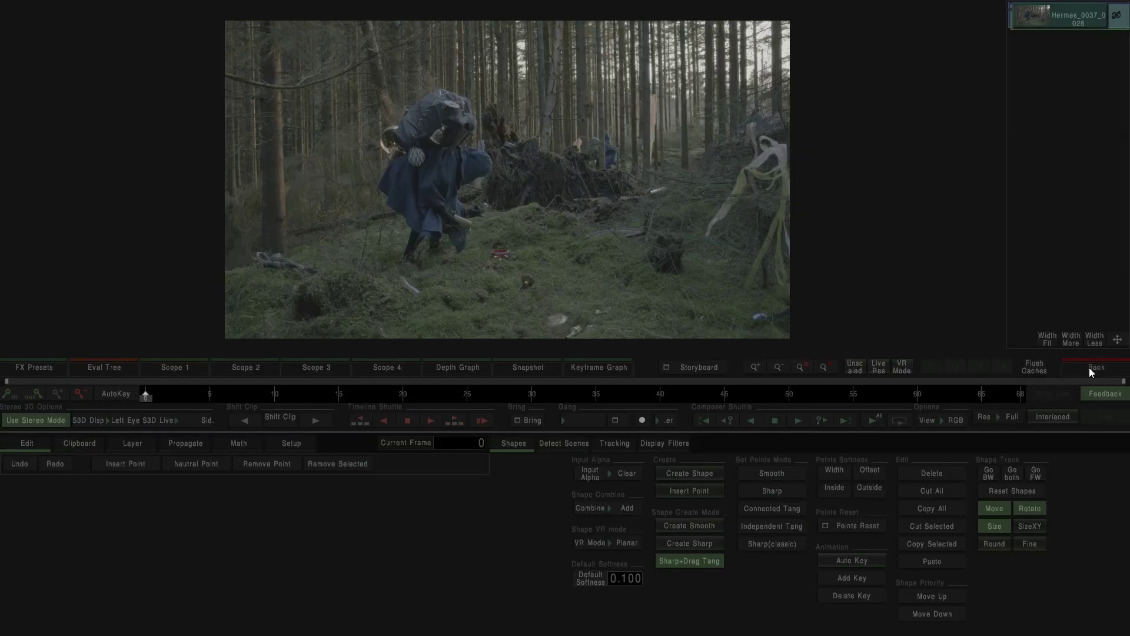
left_click(1111, 369)
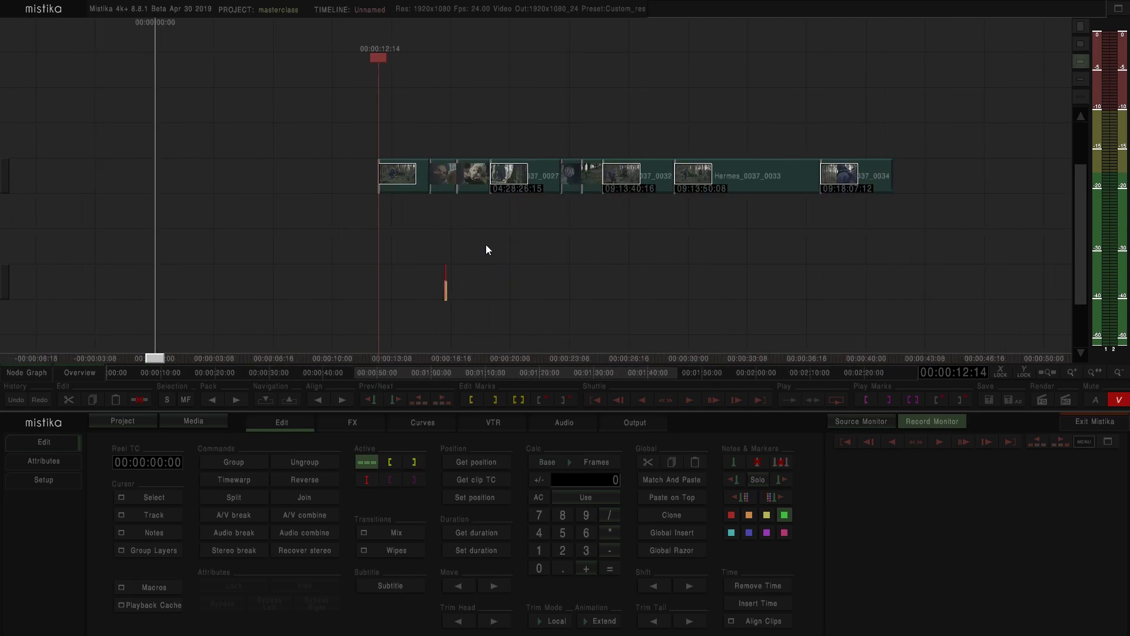
Step: Select only the first clip, extend the selection to every clip after a point ahead of it, and clear the selection
left_click_drag(487, 286, 513, 275)
left_click(447, 211)
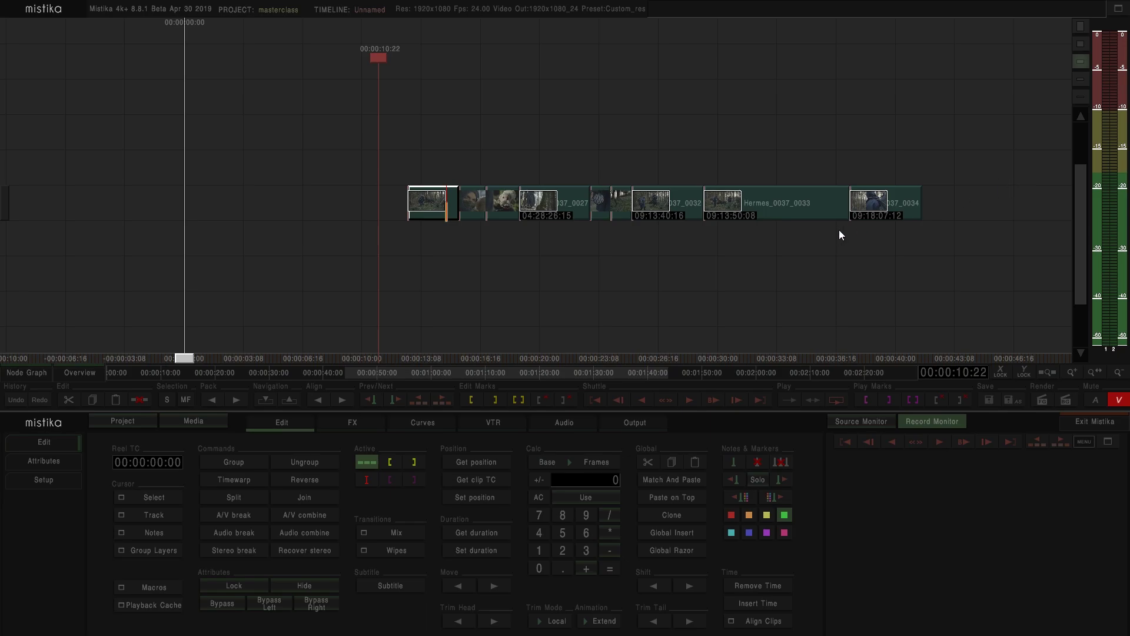
left_click(377, 206)
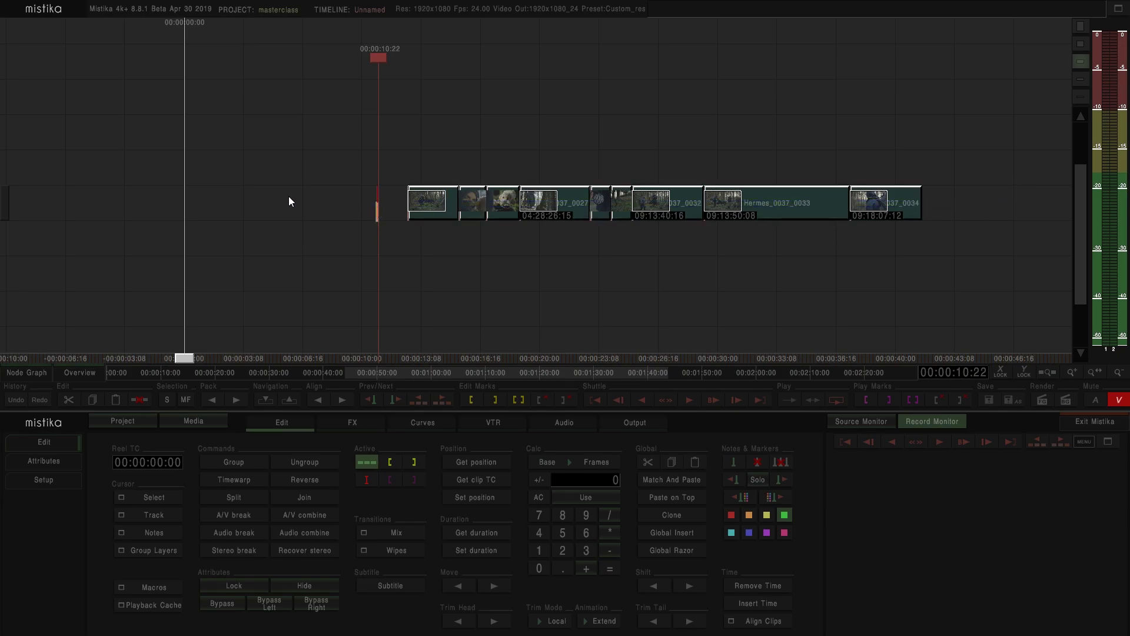
left_click_drag(806, 287, 767, 316)
left_click(699, 299)
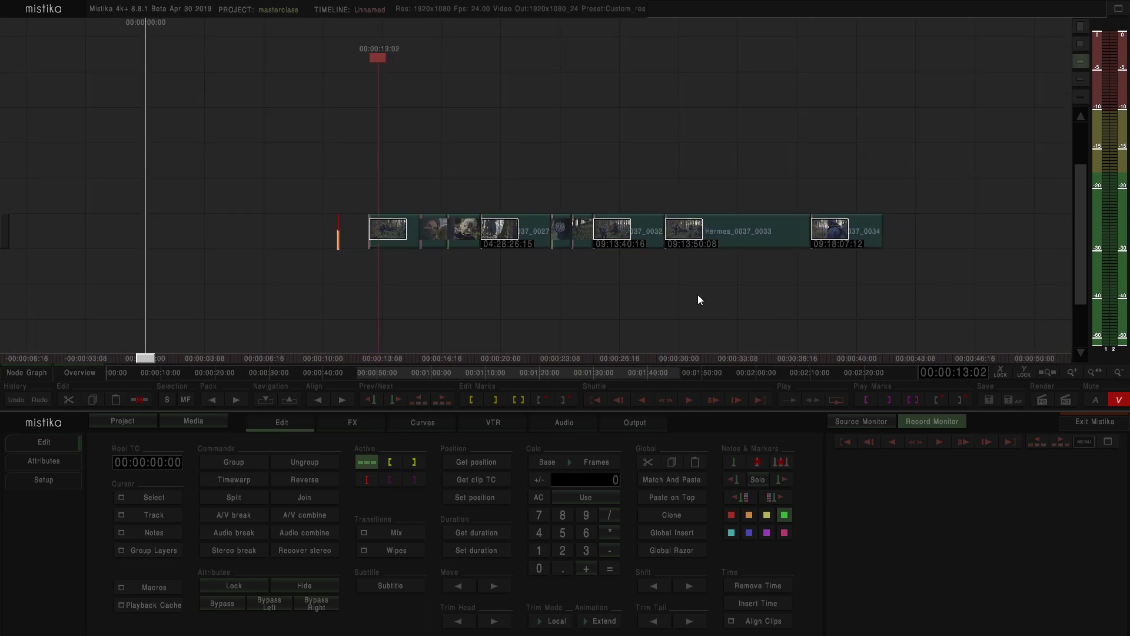
Step: Select all nine clips and stack Framing, Color Grade, Blur and Comp3D effects on them in that order
left_click_drag(350, 238, 900, 219)
left_click(914, 223)
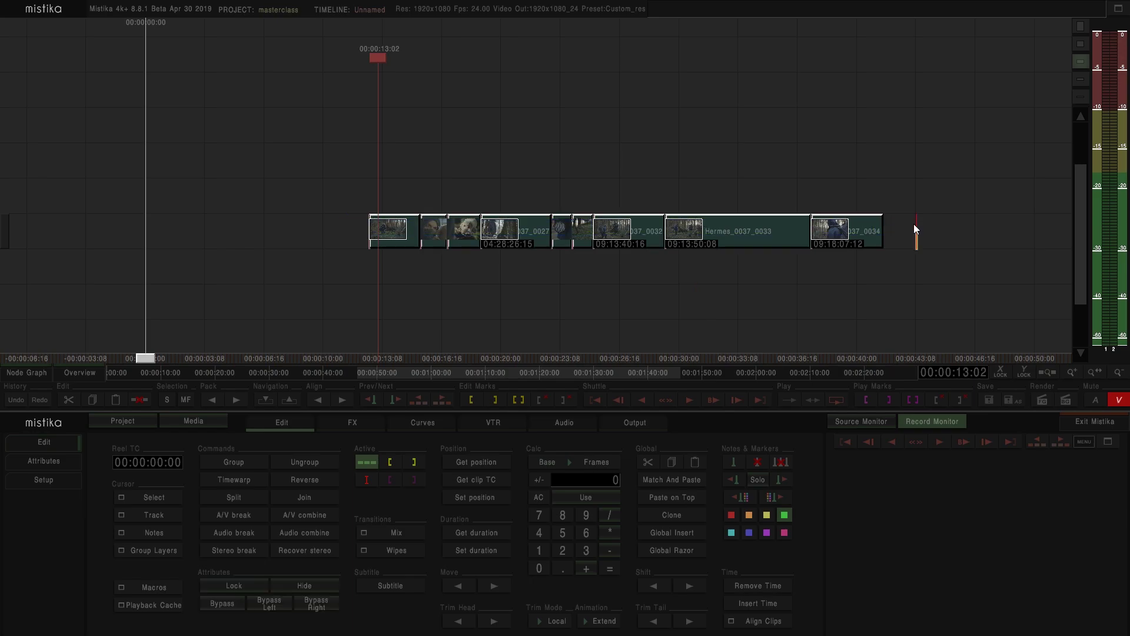
left_click(336, 424)
left_click(1095, 563)
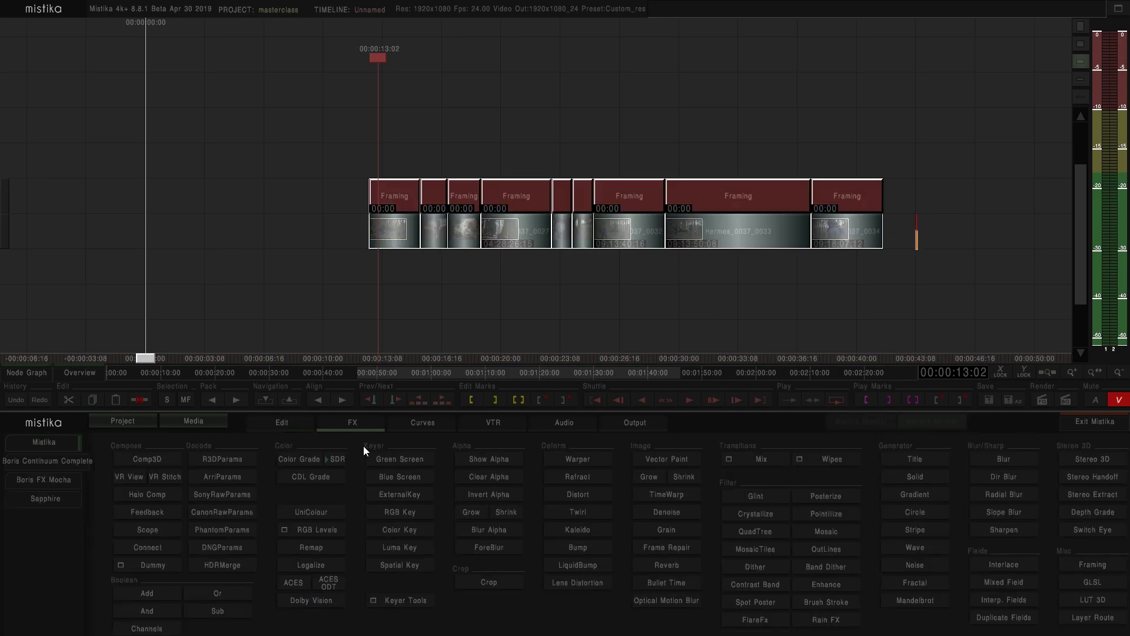
left_click(309, 460)
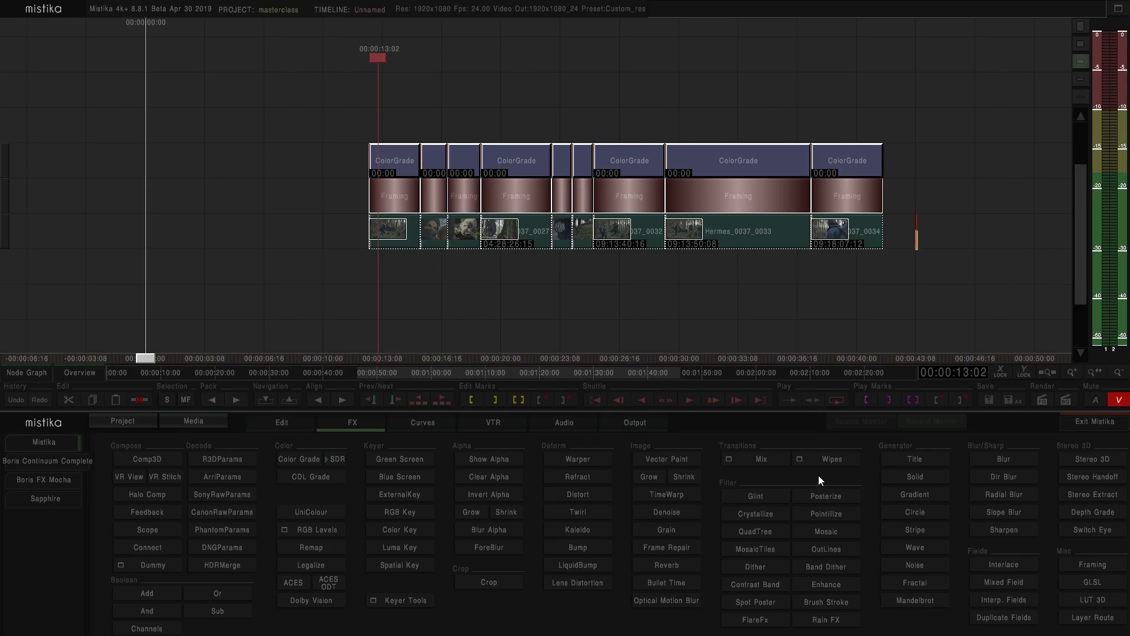
left_click(979, 458)
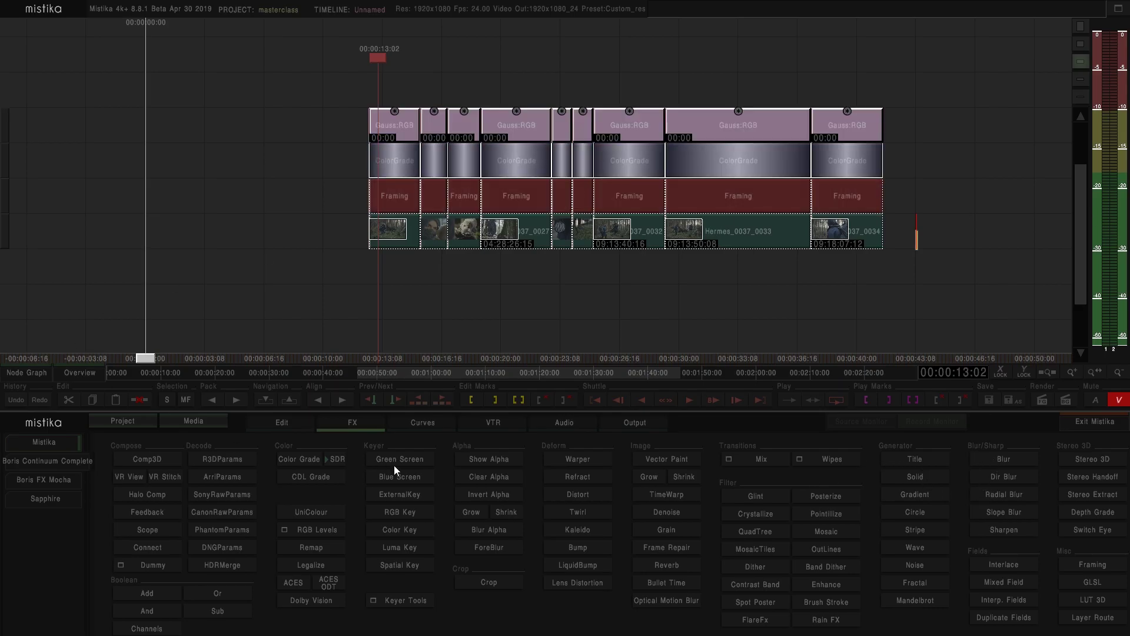
left_click(166, 465)
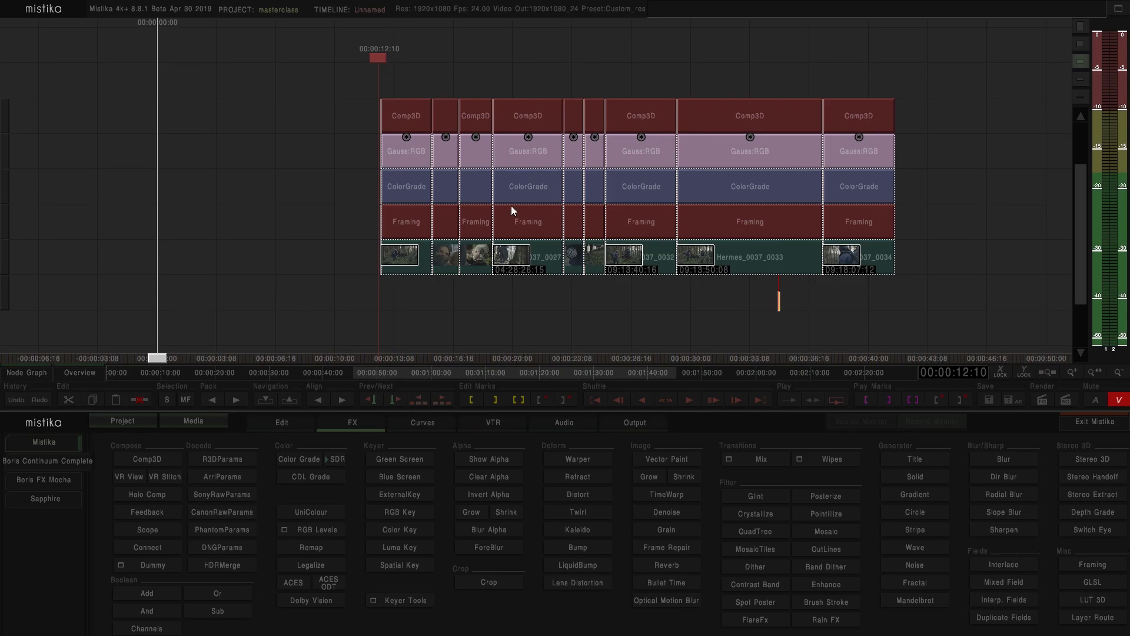
Step: Move the Hermes_0037_0026 clip and its effects earlier, leaving a gap before the next stack, and show the node graph
scroll(591, 278, "up", 2)
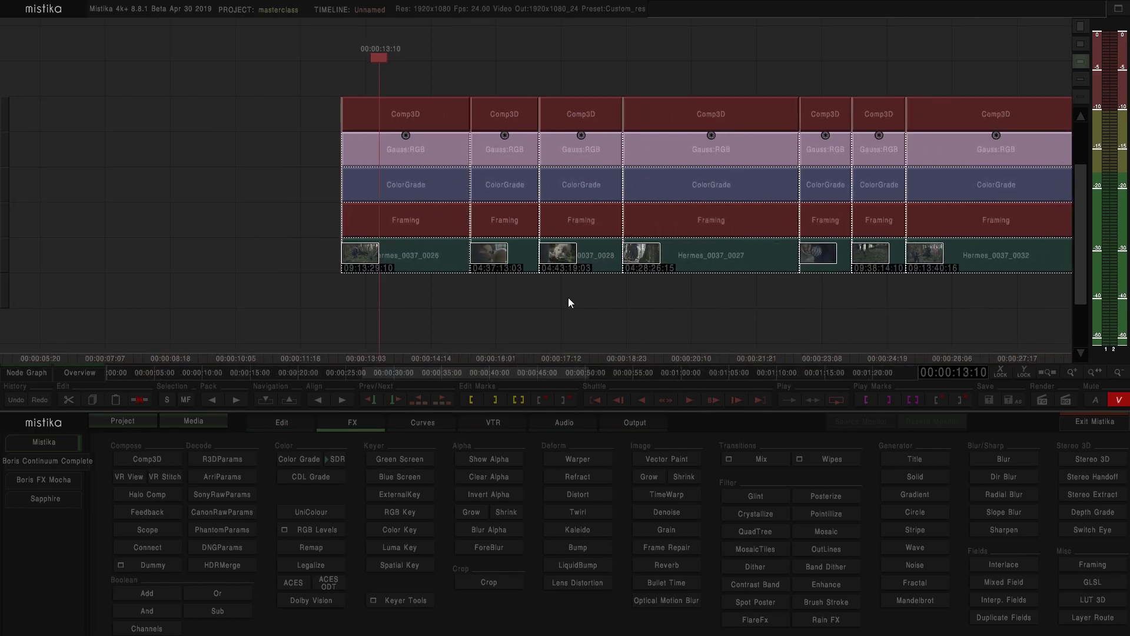
left_click_drag(448, 117, 383, 122)
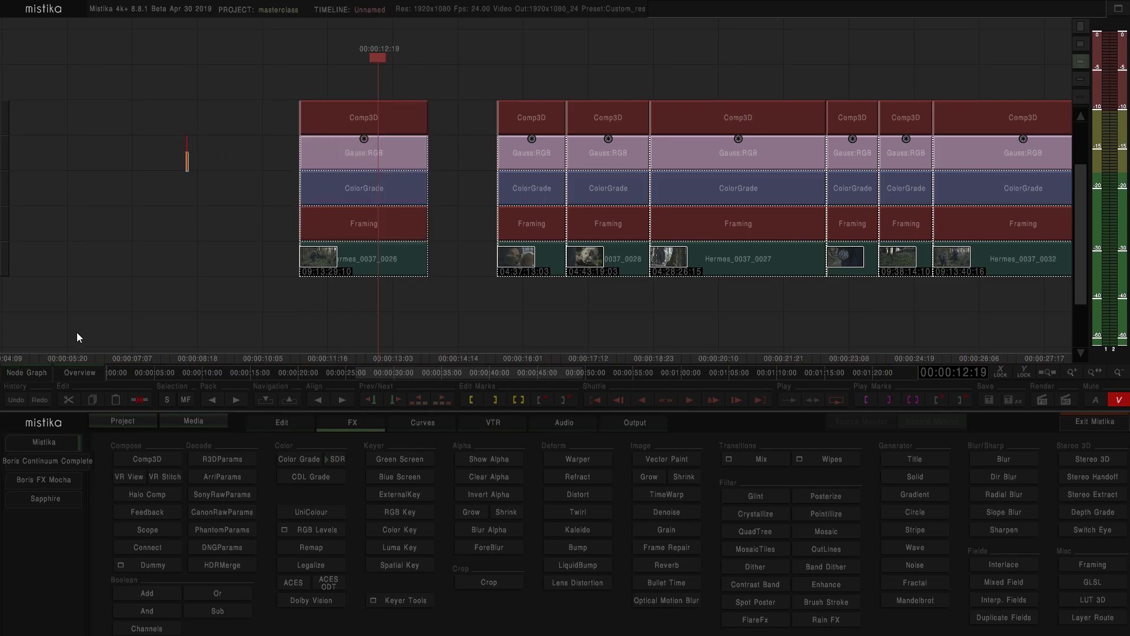
left_click(33, 370)
Step: Select each node in turn from the Hermes_0037_0026 clip up to Comp3D, and add a UniColour effect above Comp3D
left_click_drag(439, 283, 430, 293)
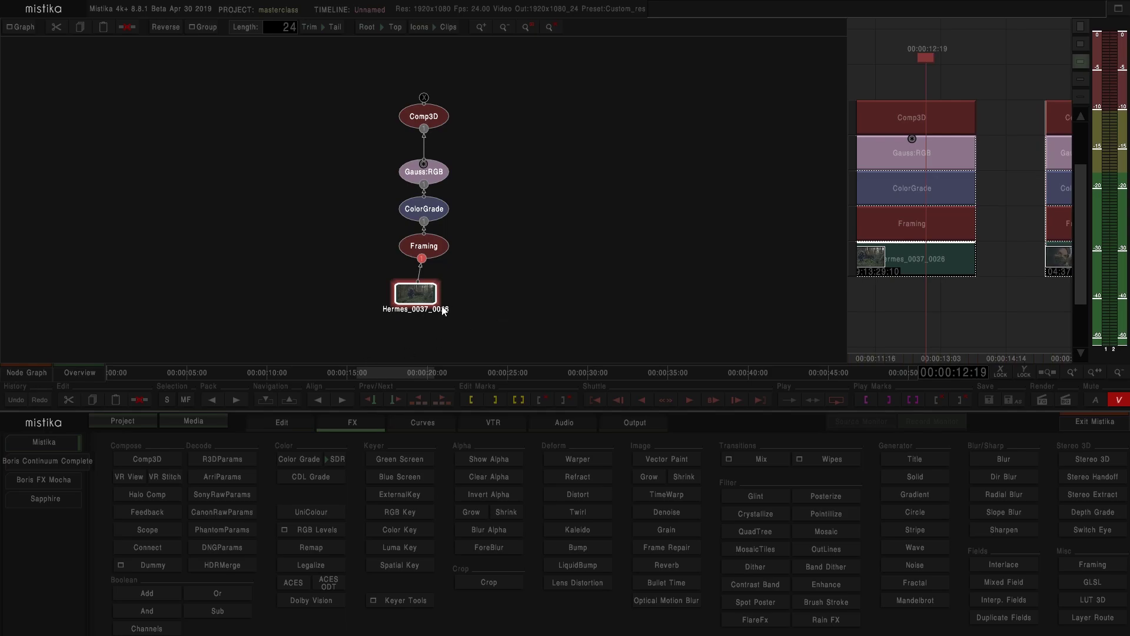
left_click(438, 252)
left_click(433, 213)
left_click(438, 173)
left_click(440, 124)
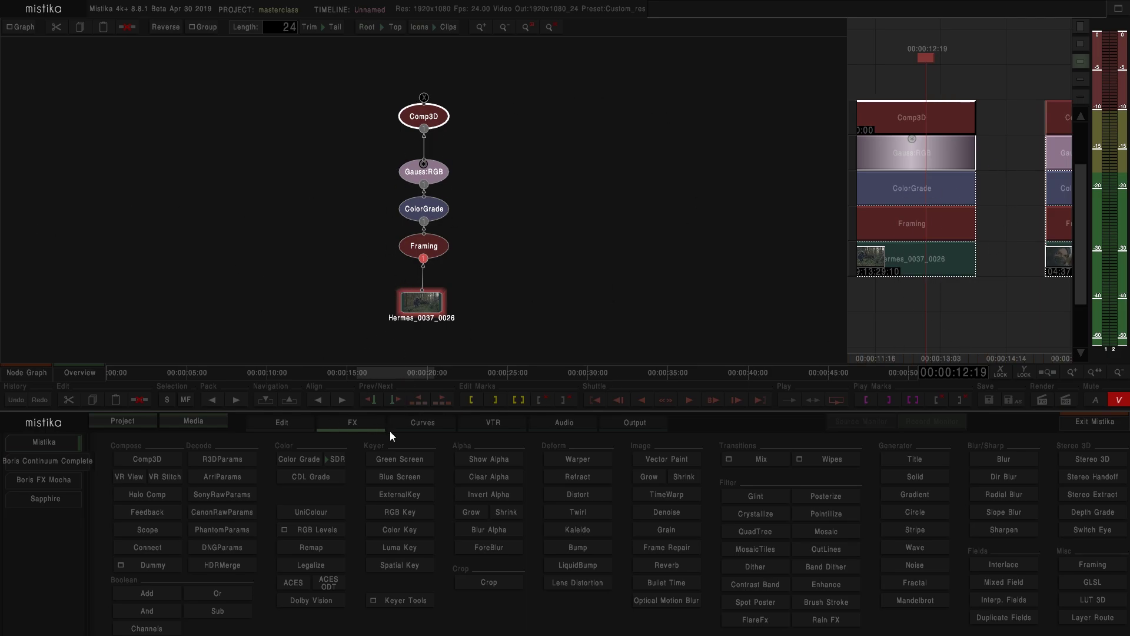
left_click(330, 516)
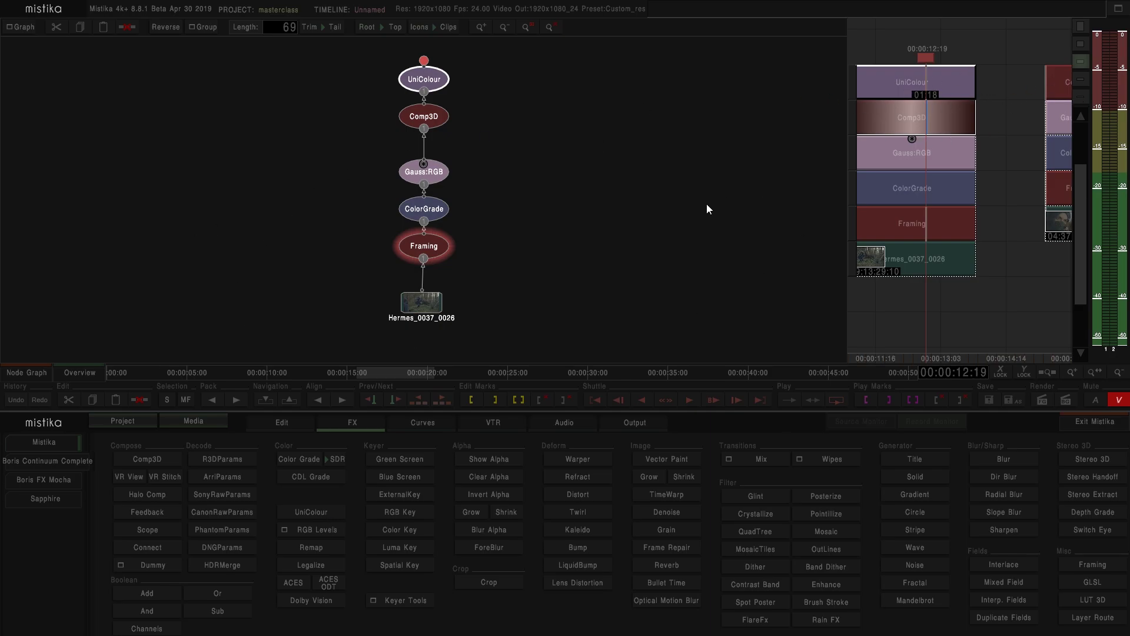
Step: Select the Framing node and switch from the node graph to the full timeline and back
left_click(440, 247)
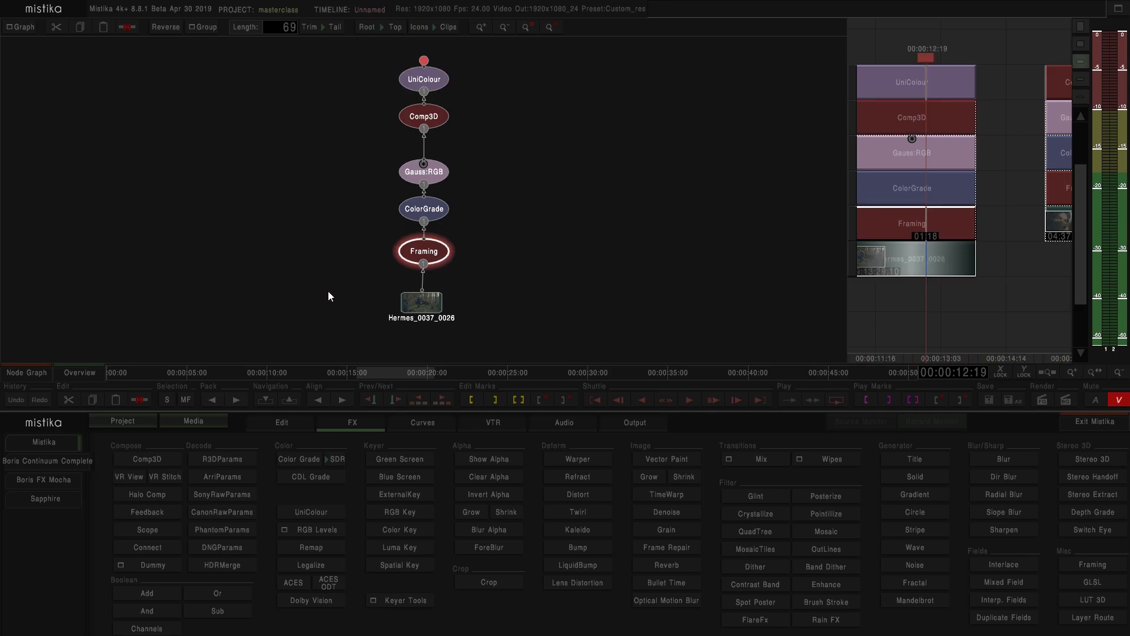
left_click(35, 372)
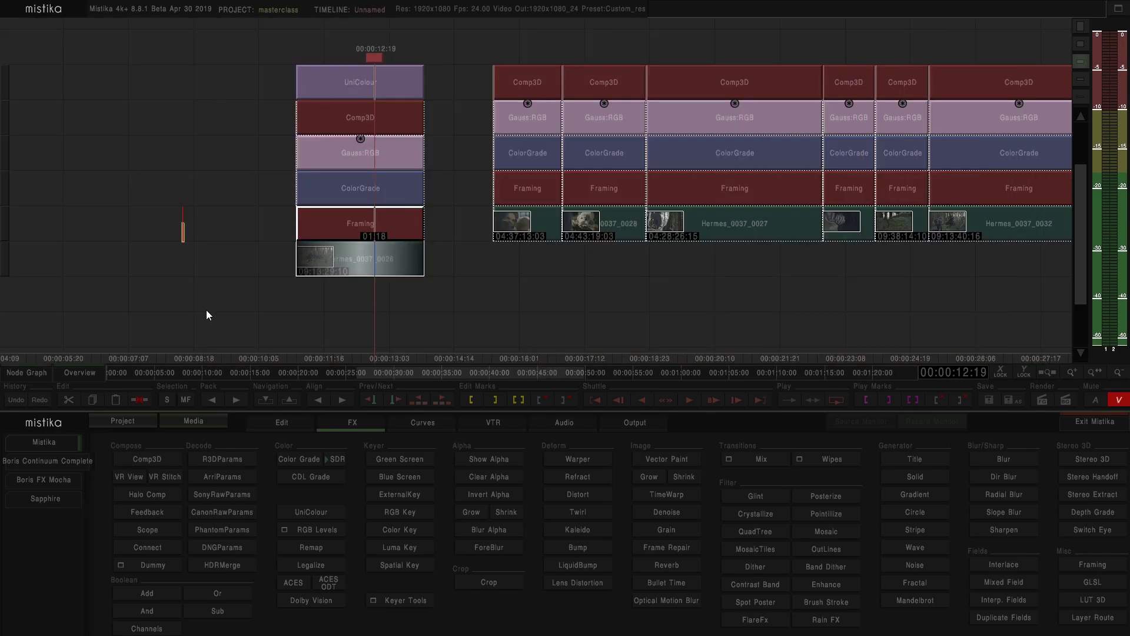
left_click(30, 374)
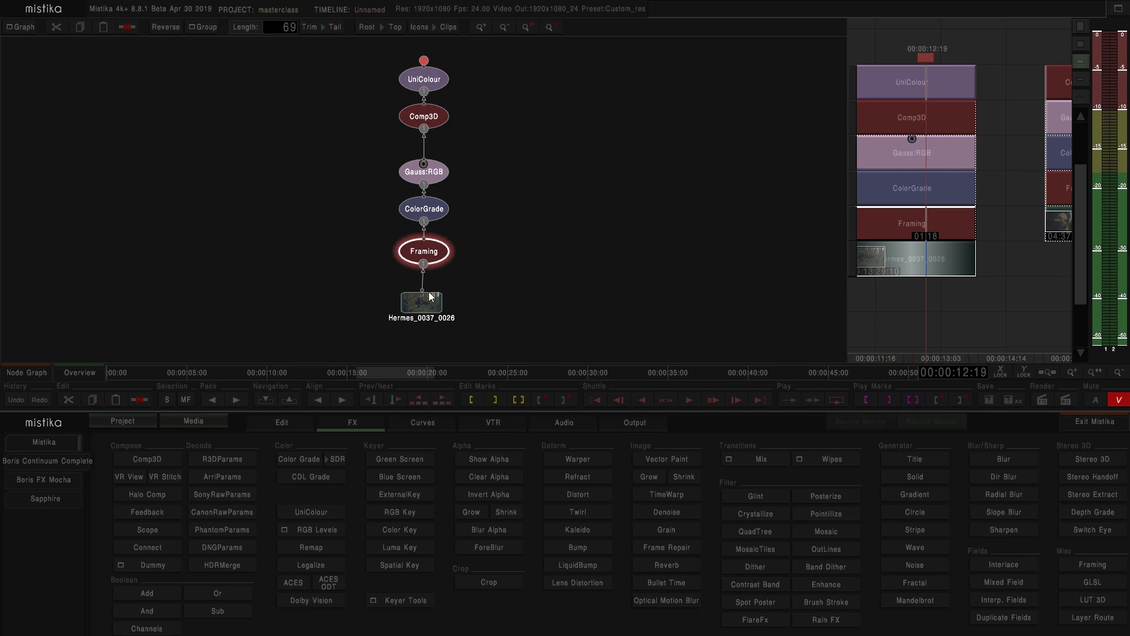
Step: Offset the Hermes_0037_0026, Framing and ColorGrade nodes sideways into a diagonal chain, and return to the full timeline
left_click_drag(425, 301, 348, 302)
left_click_drag(435, 256, 370, 260)
left_click_drag(433, 212, 394, 206)
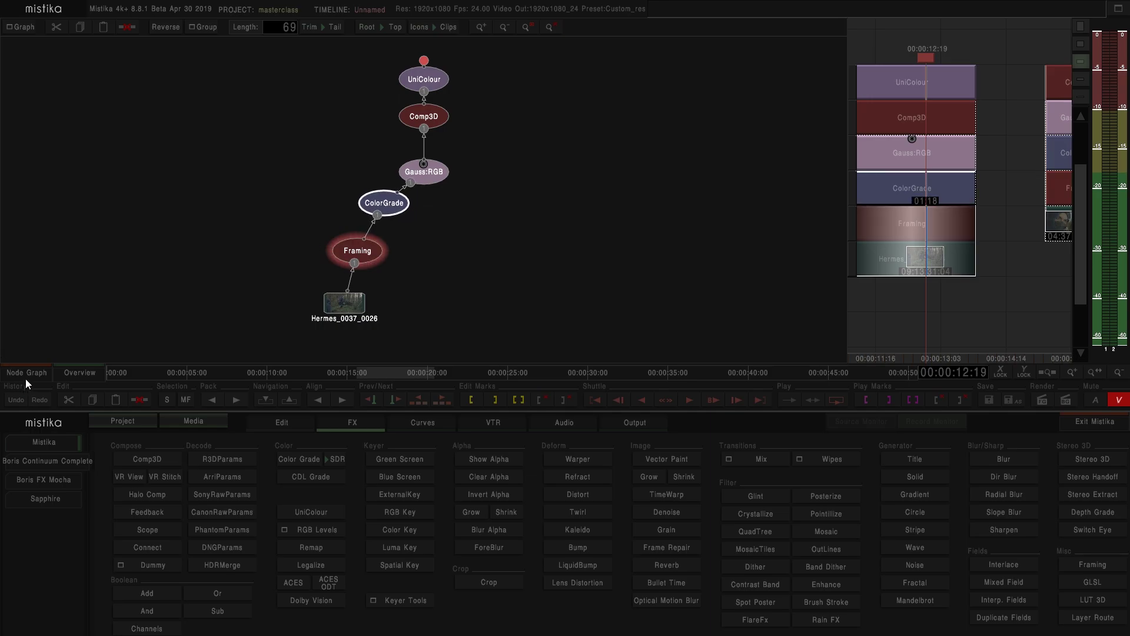
left_click(29, 373)
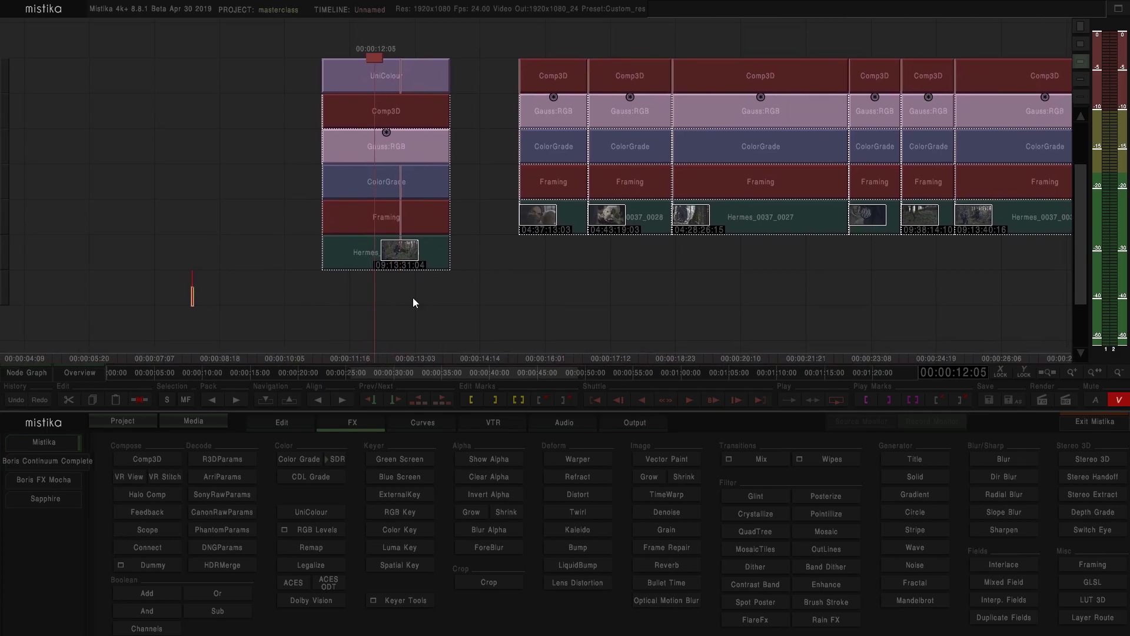
Step: Move the whole Hermes_0037_0026 stack against the next stack and up one track so the clips line up, and clear the selection
left_click_drag(375, 352, 473, 101)
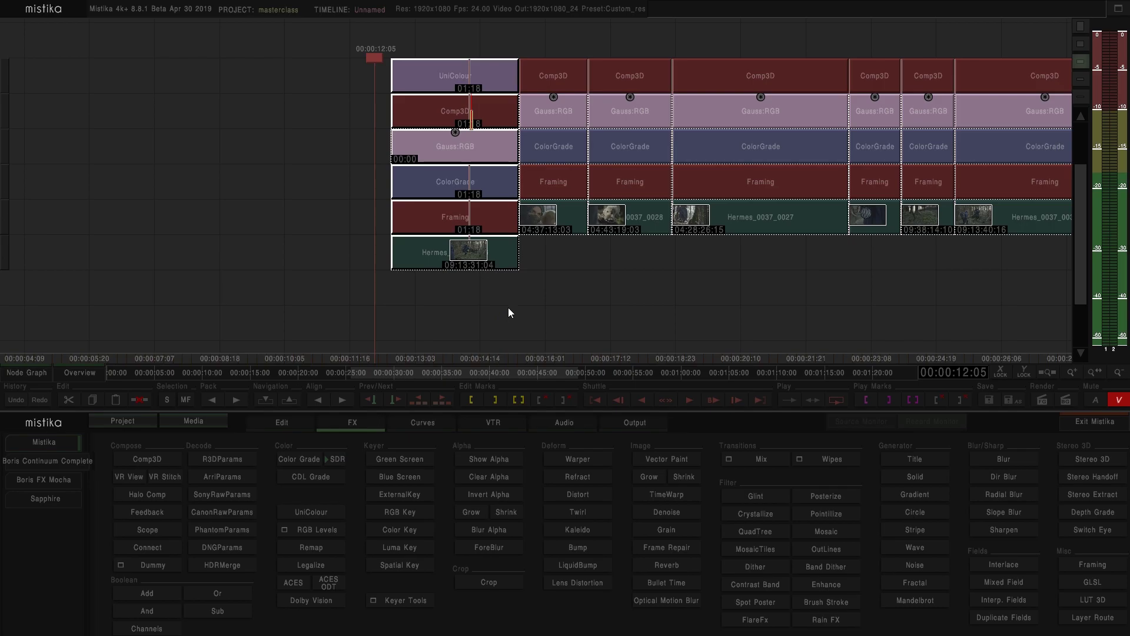
left_click_drag(641, 293, 491, 325)
scroll(486, 323, "down", 2)
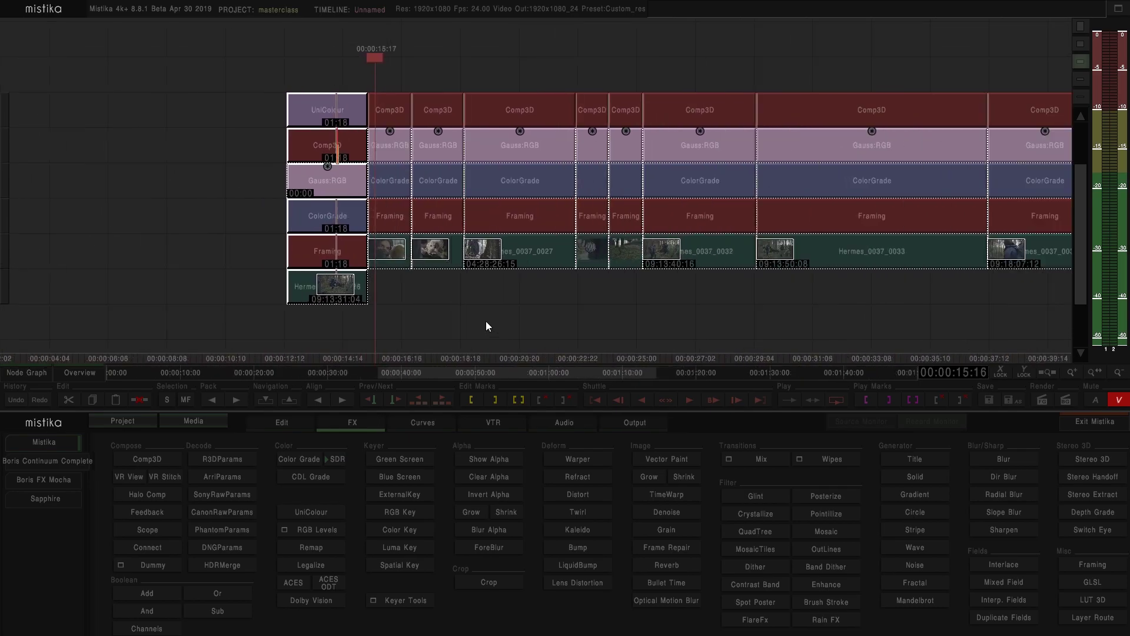
scroll(486, 320, "up", 3)
left_click_drag(295, 132, 296, 97)
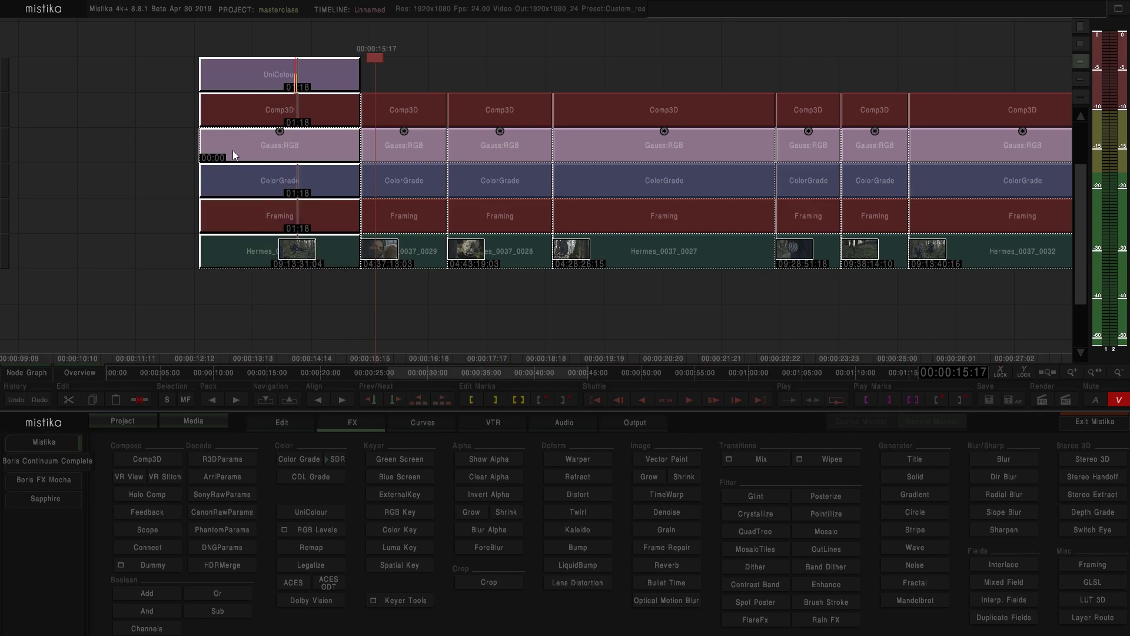
left_click(111, 184)
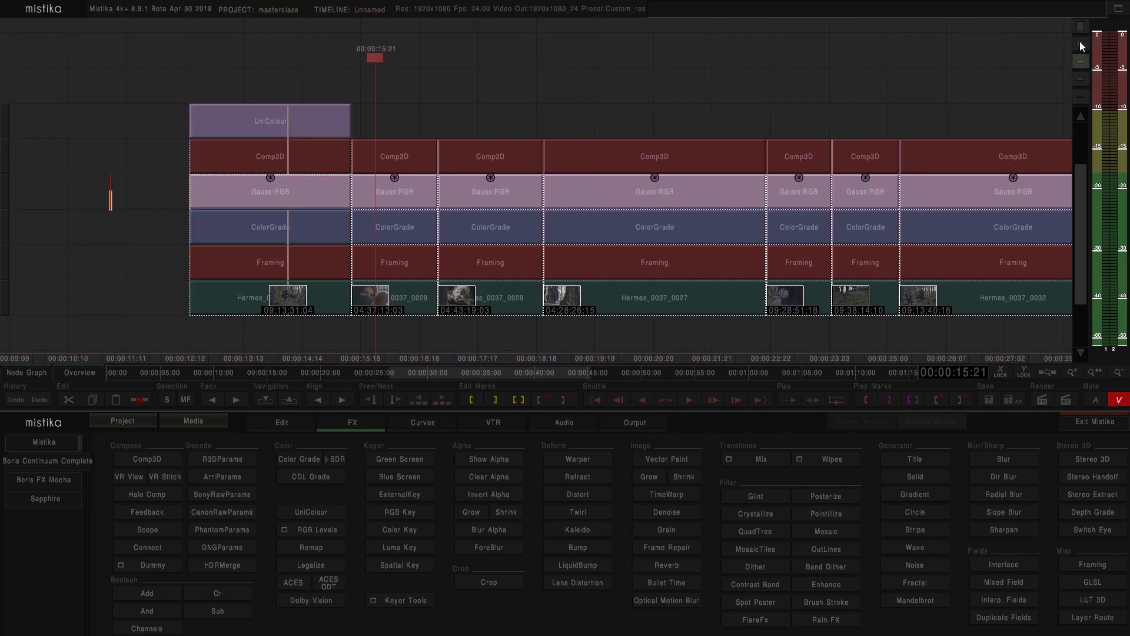
Step: Compare the medium, small and smallest track heights on the timeline, finishing on the small one
left_click(1079, 79)
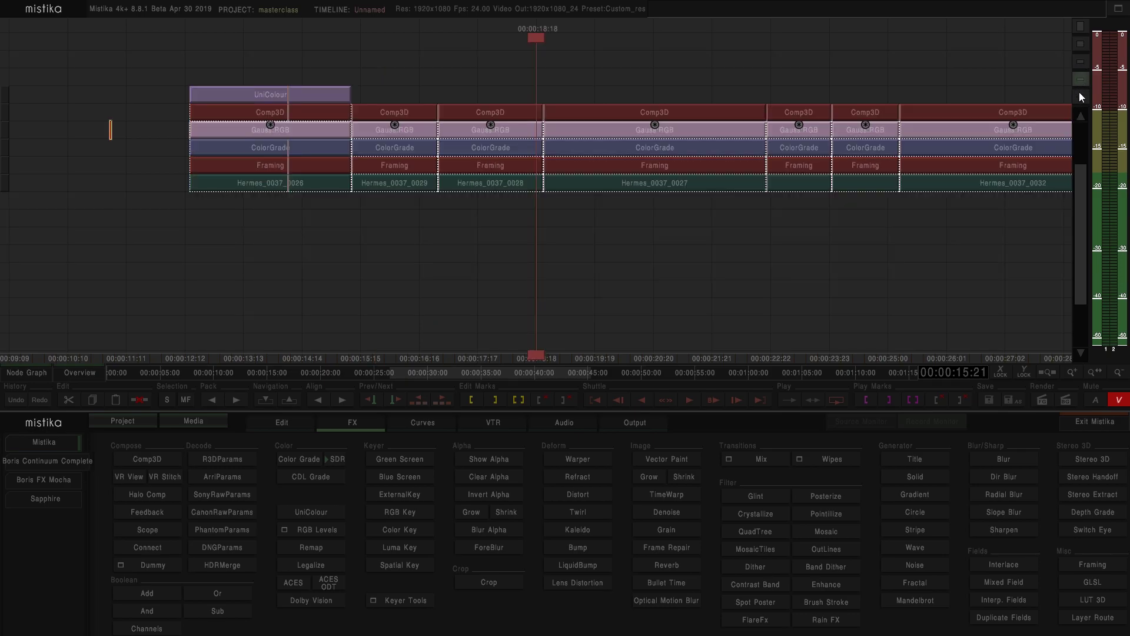
left_click(1081, 96)
left_click(1080, 83)
left_click(1077, 59)
left_click(1079, 81)
left_click(1080, 95)
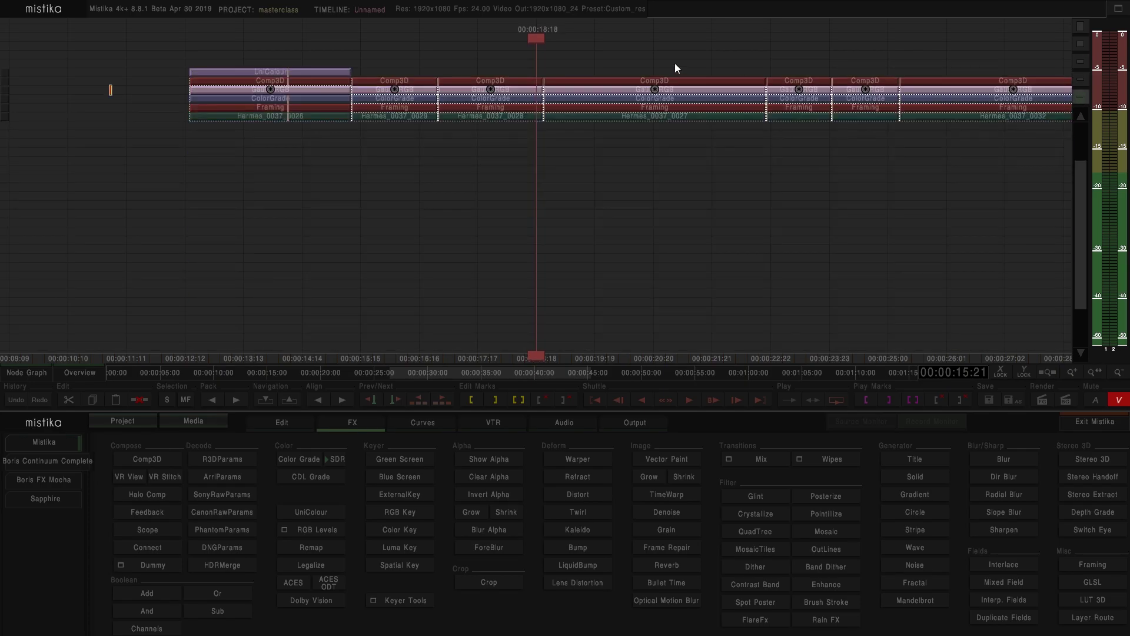
left_click(1080, 79)
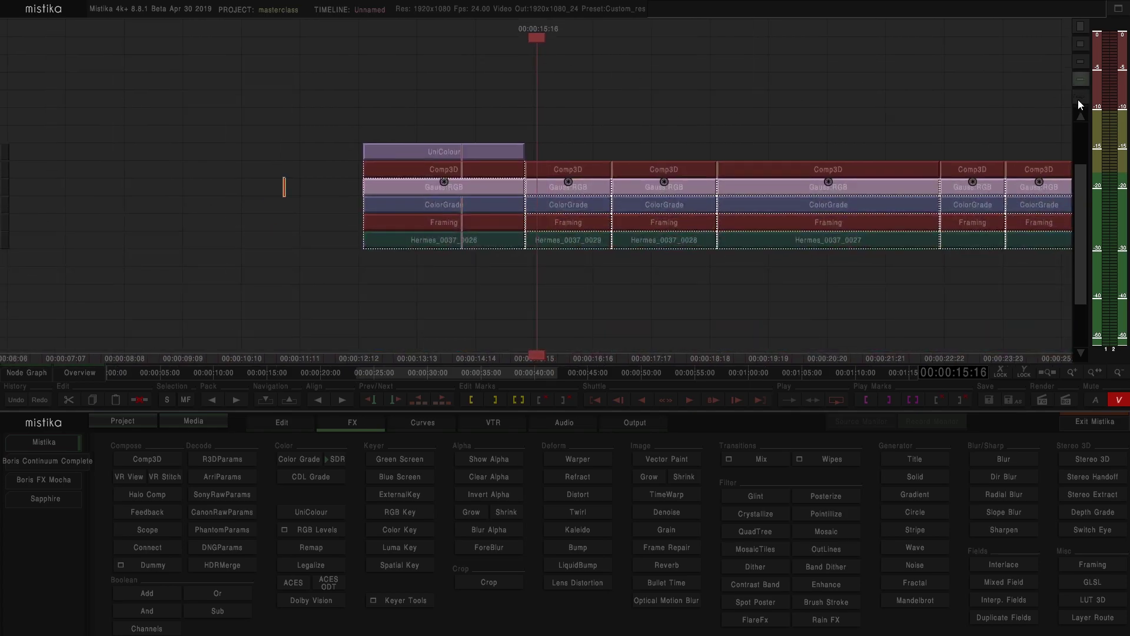
Step: Show the context options of the Hermes_0037_0026 clip, dismiss them, and restore the medium track height
right_click(476, 245)
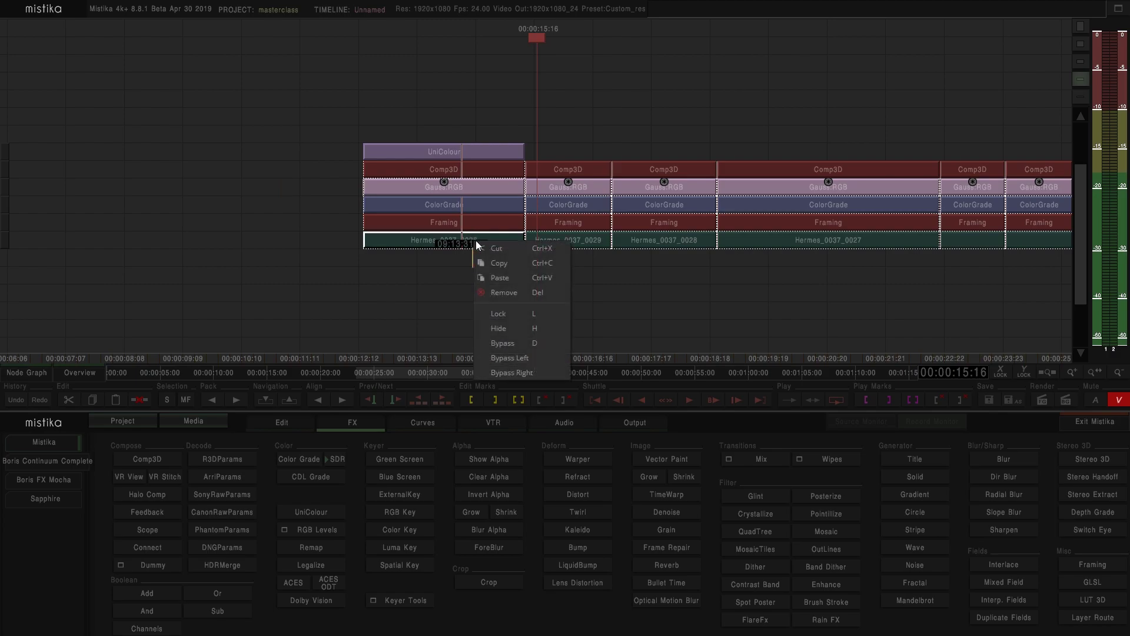
left_click_drag(383, 245, 461, 260)
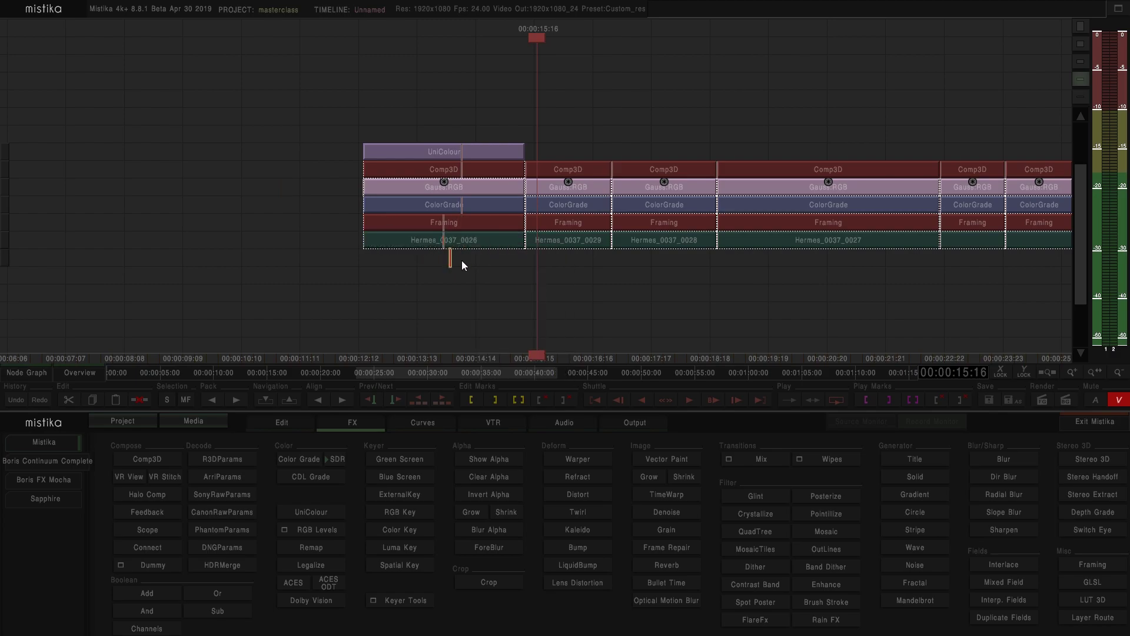
left_click(1079, 62)
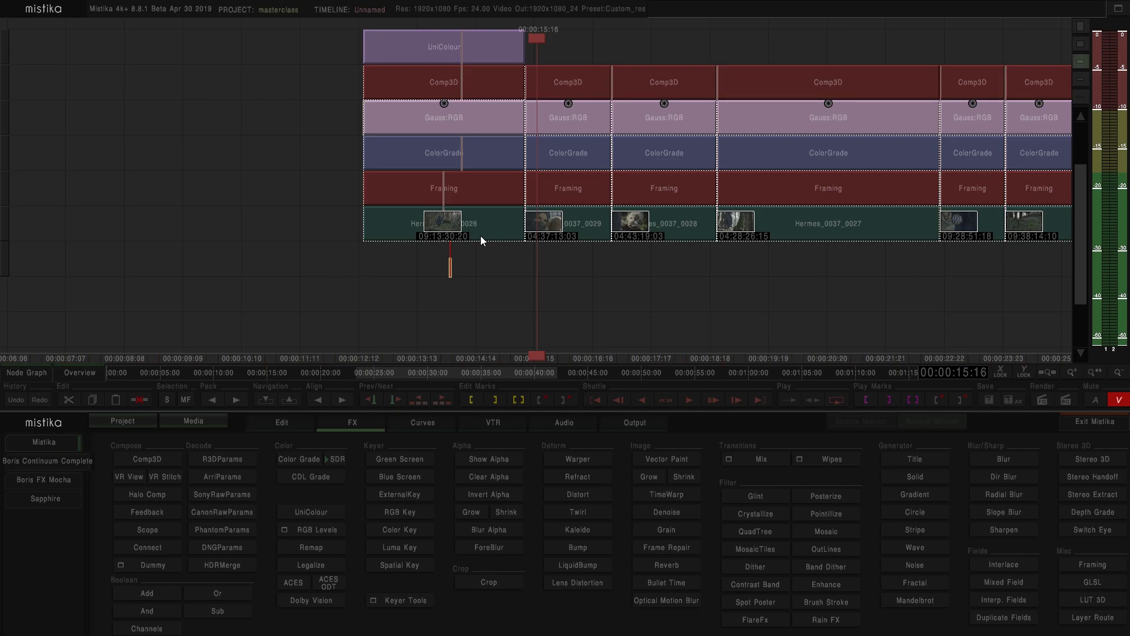
Step: Select the Hermes_0037_0026 clip and look over the whole sequence of effect stacks, returning to a close view of that clip
left_click_drag(253, 239, 327, 259)
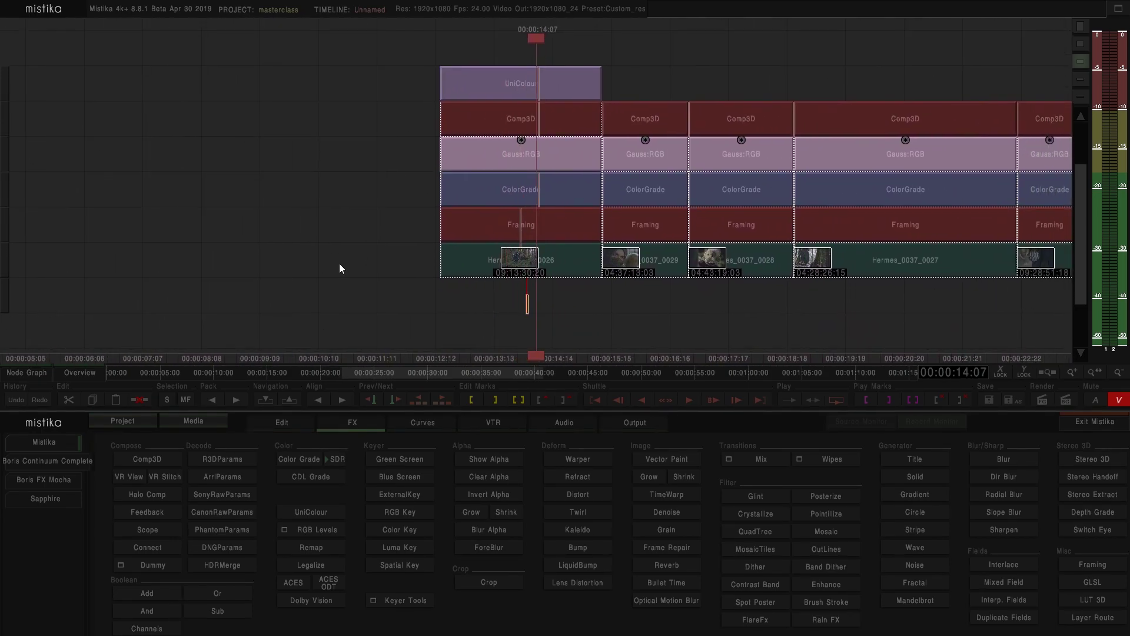
left_click(574, 262)
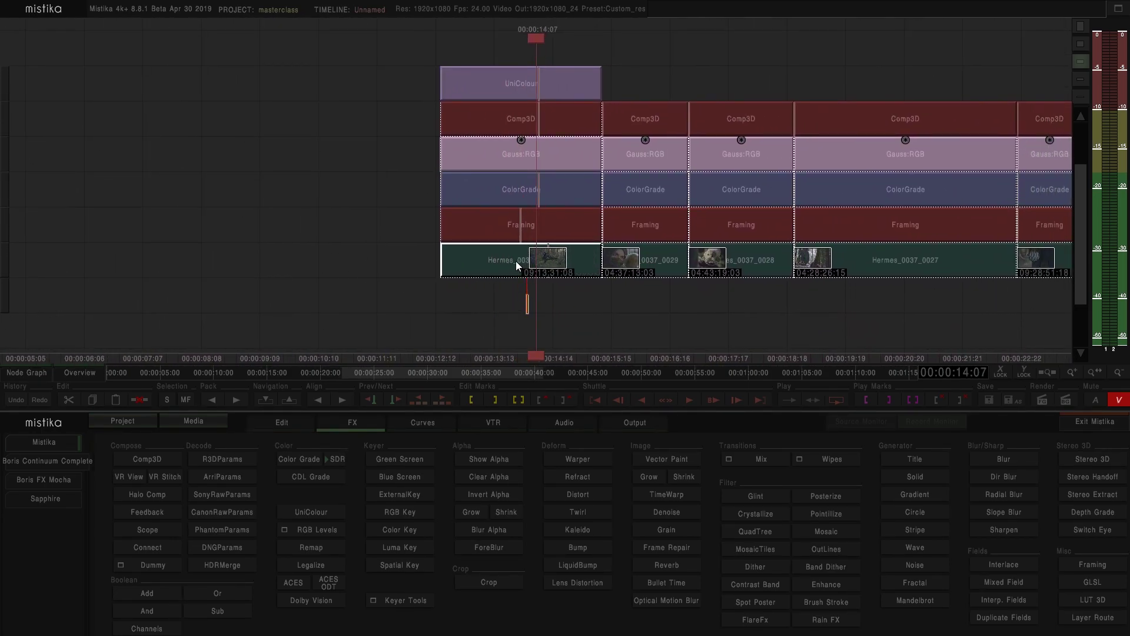
scroll(758, 291, "right", 10)
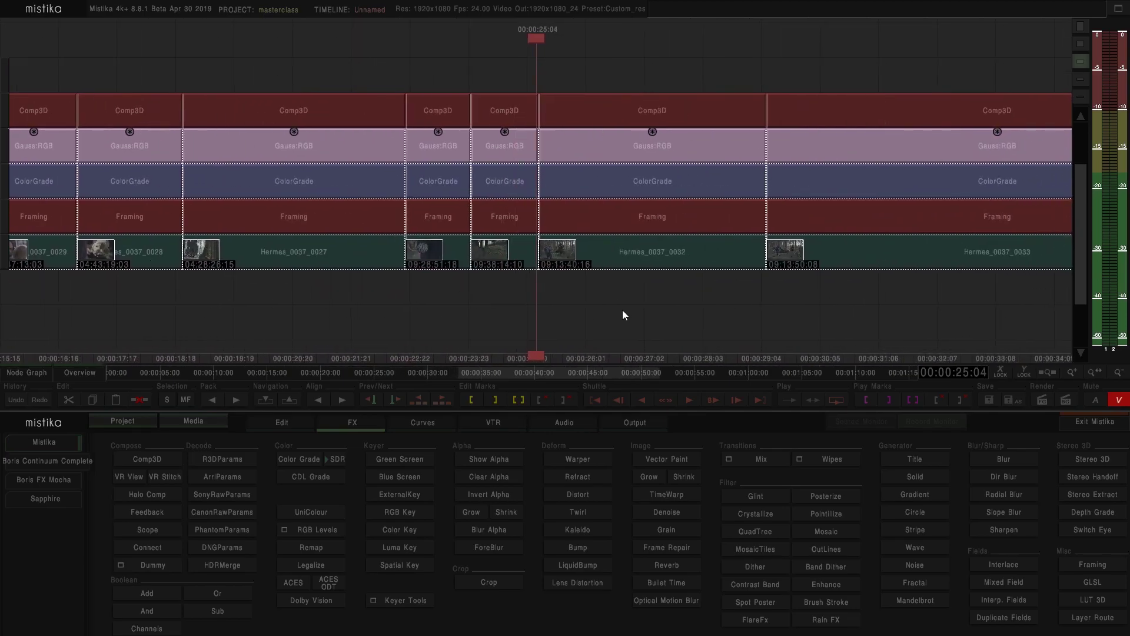
scroll(571, 294, "down", 4)
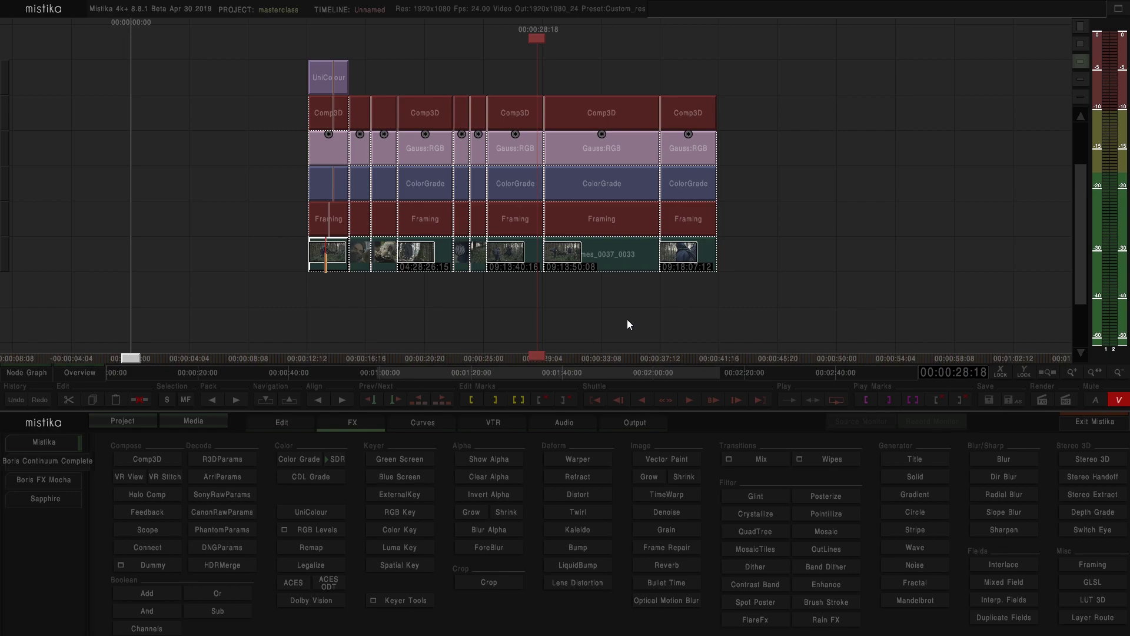
left_click_drag(435, 319, 607, 332)
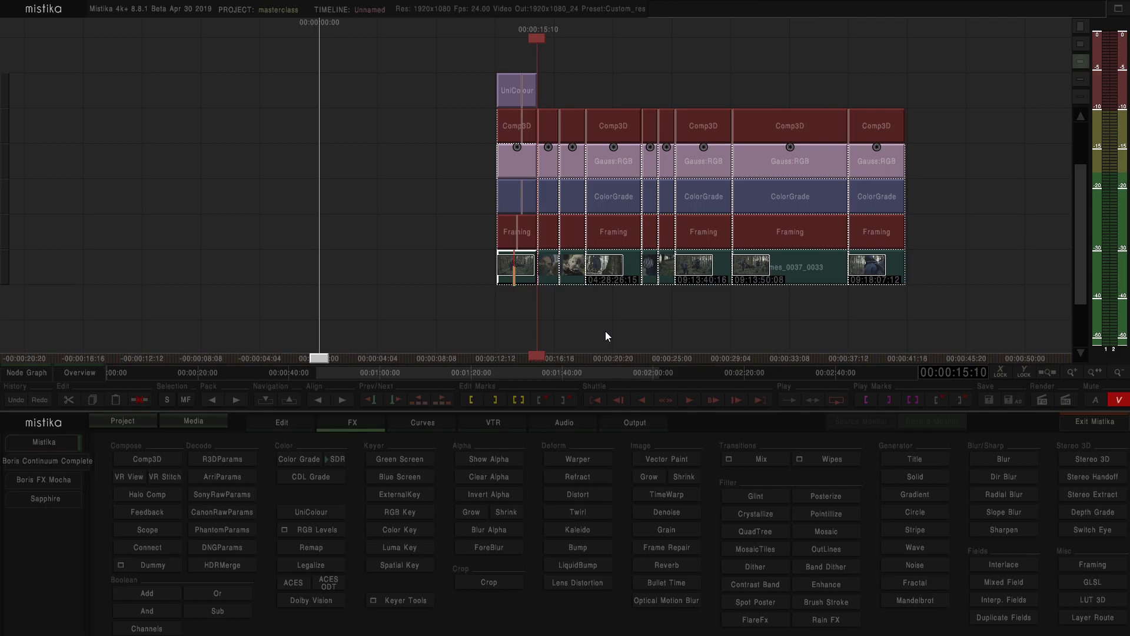
scroll(451, 289, "up", 5)
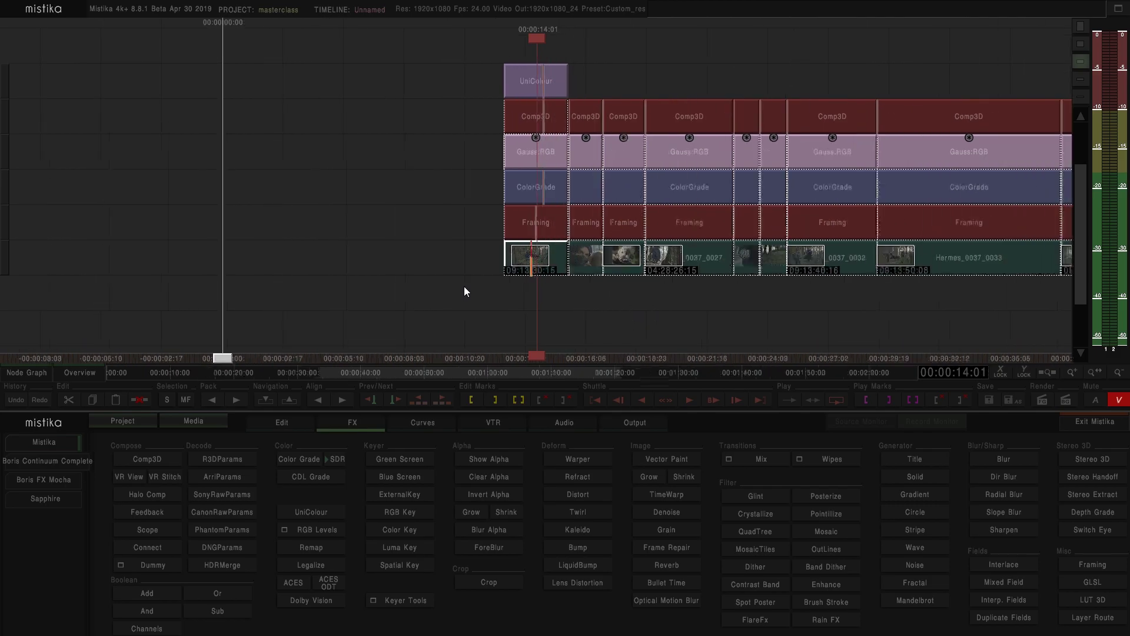
left_click(457, 265)
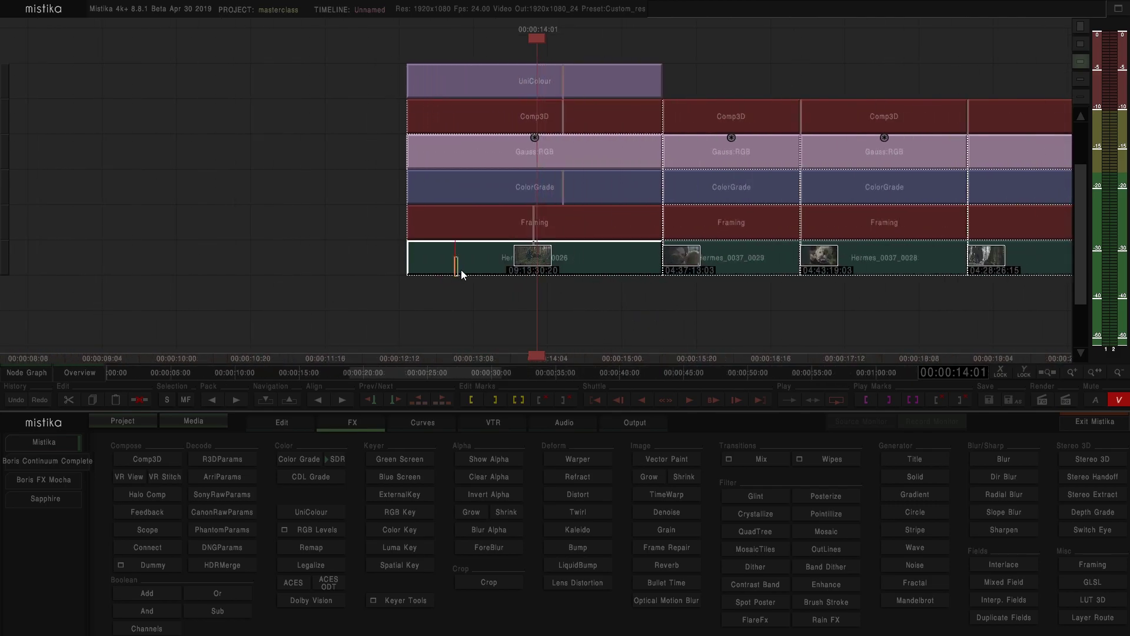
Step: Open the Edit setup options and set the timeline's Video Icons to None
left_click(288, 423)
left_click(44, 480)
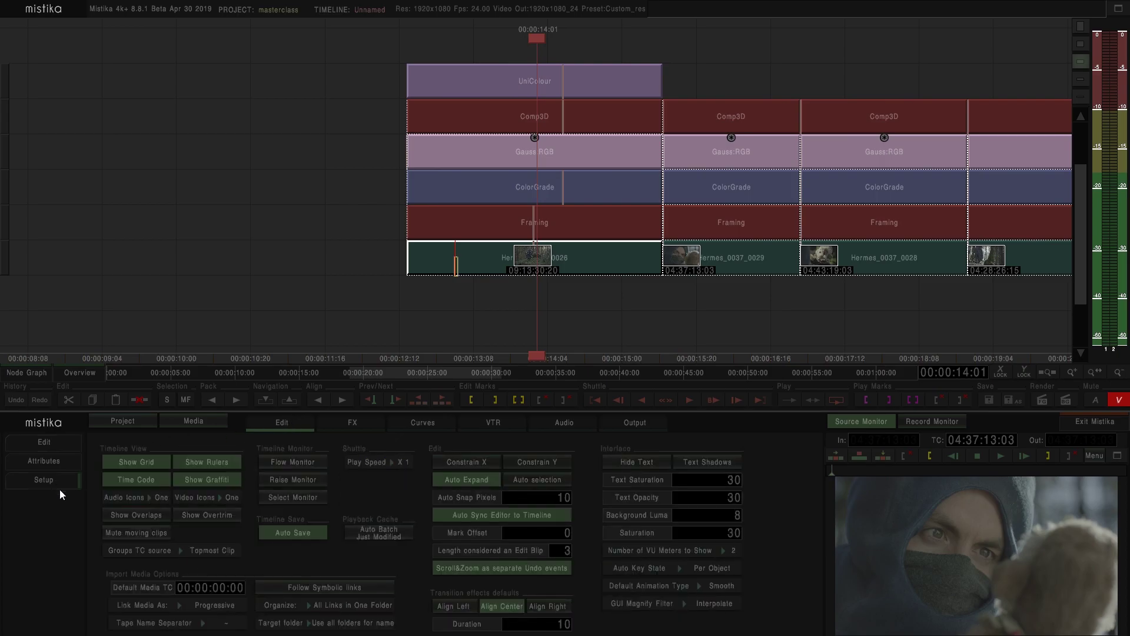
left_click(202, 498)
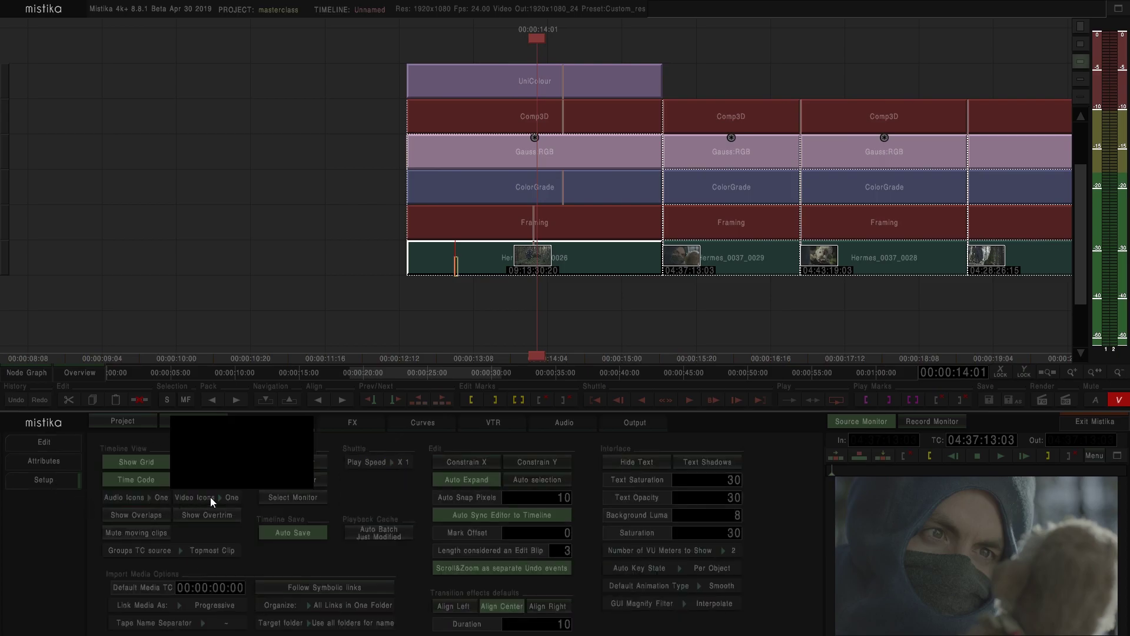
left_click(253, 427)
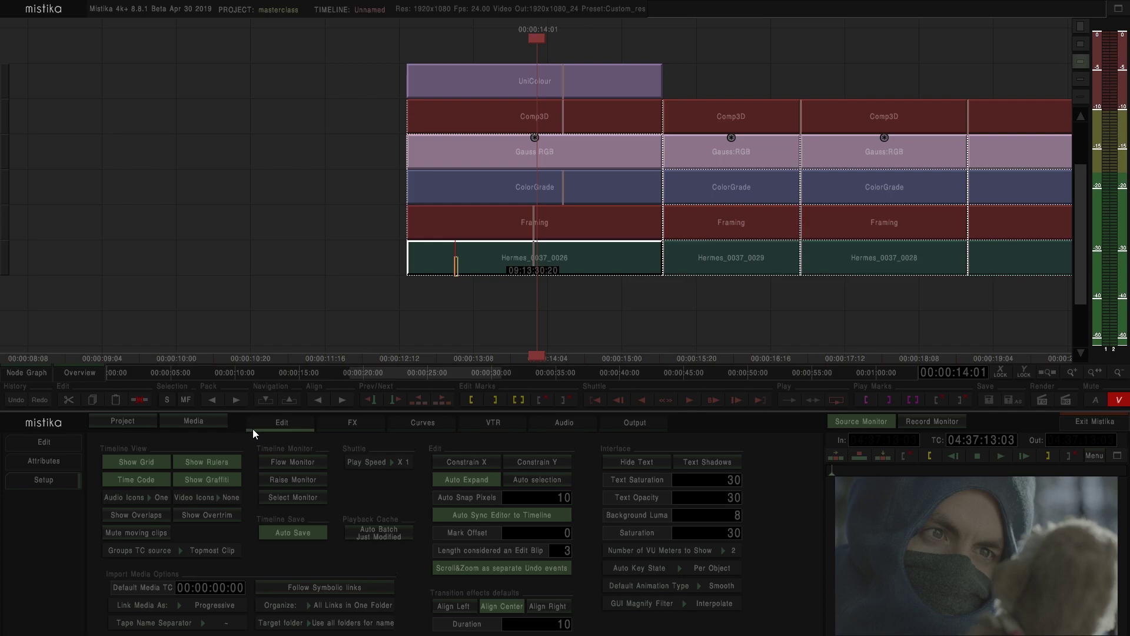
Step: Try Video Icons with First and Last Frame and with None, and set it to Only for the clips active frame
left_click(228, 498)
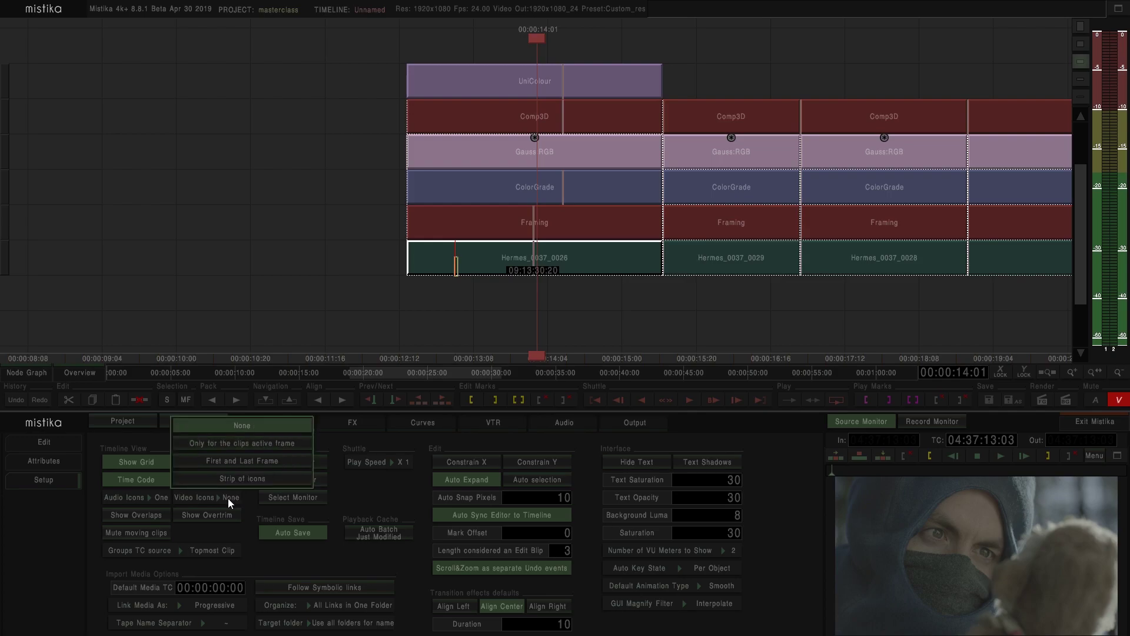
left_click(256, 460)
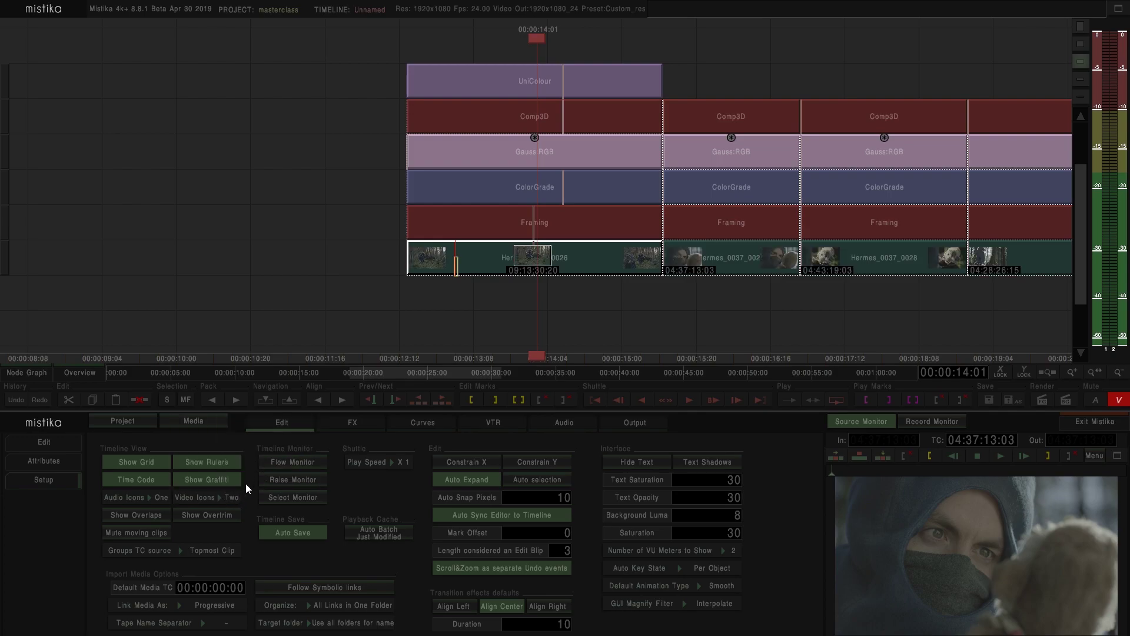
left_click(226, 504)
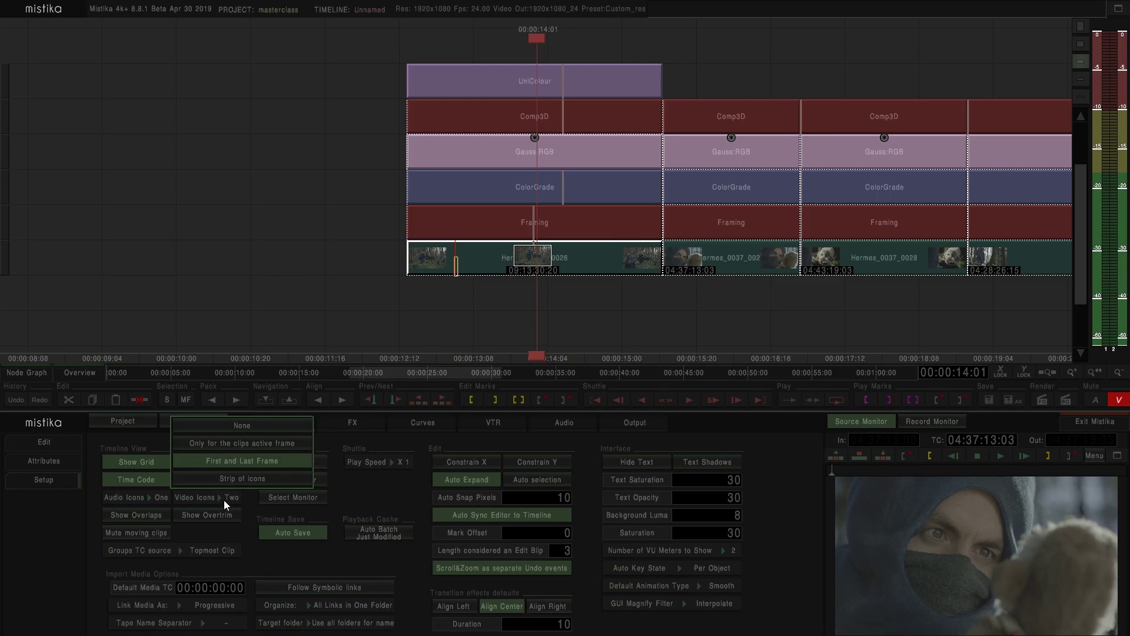
left_click(250, 434)
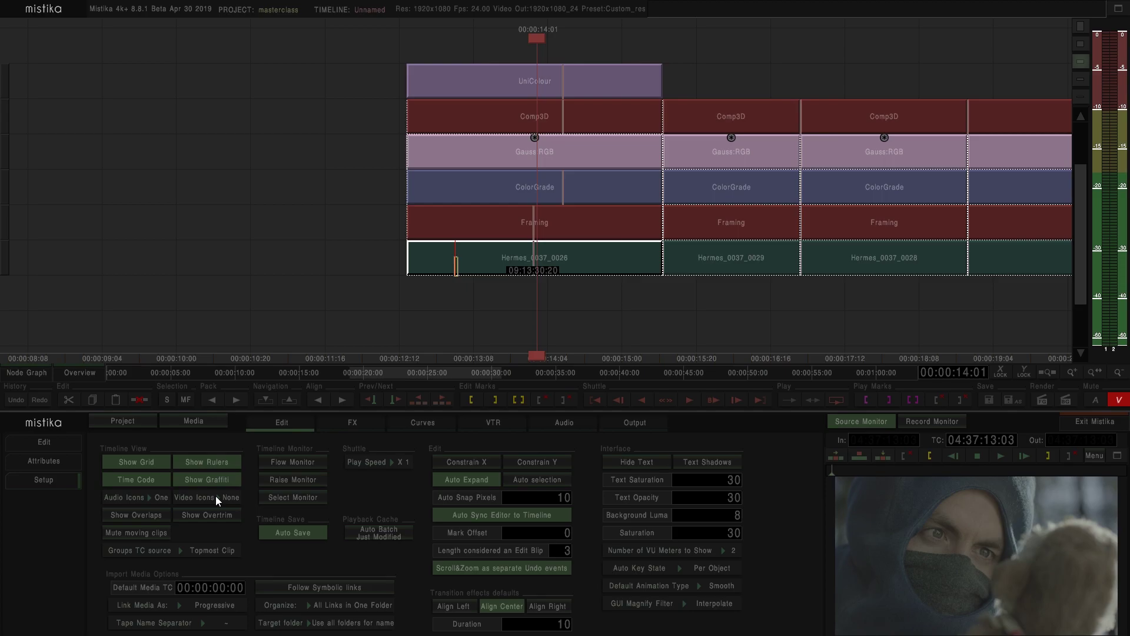
left_click(215, 497)
left_click(236, 447)
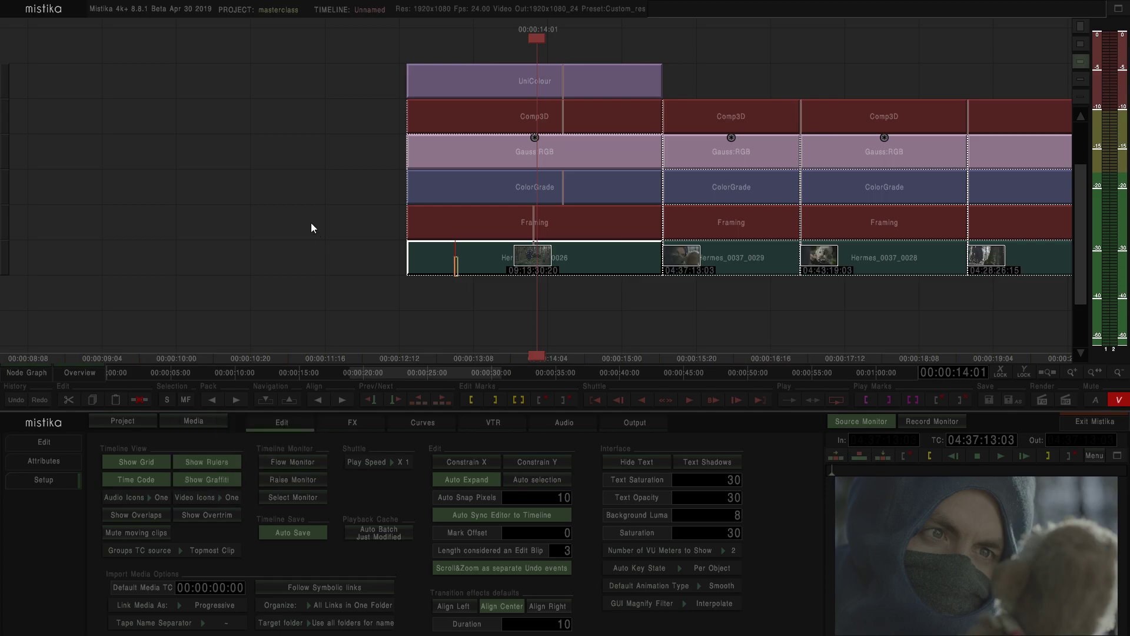
Step: Select every effect above the nine clips, and narrow the selection to the effect stack above the Hermes_0037_0027 clip
scroll(311, 222, "down", 5)
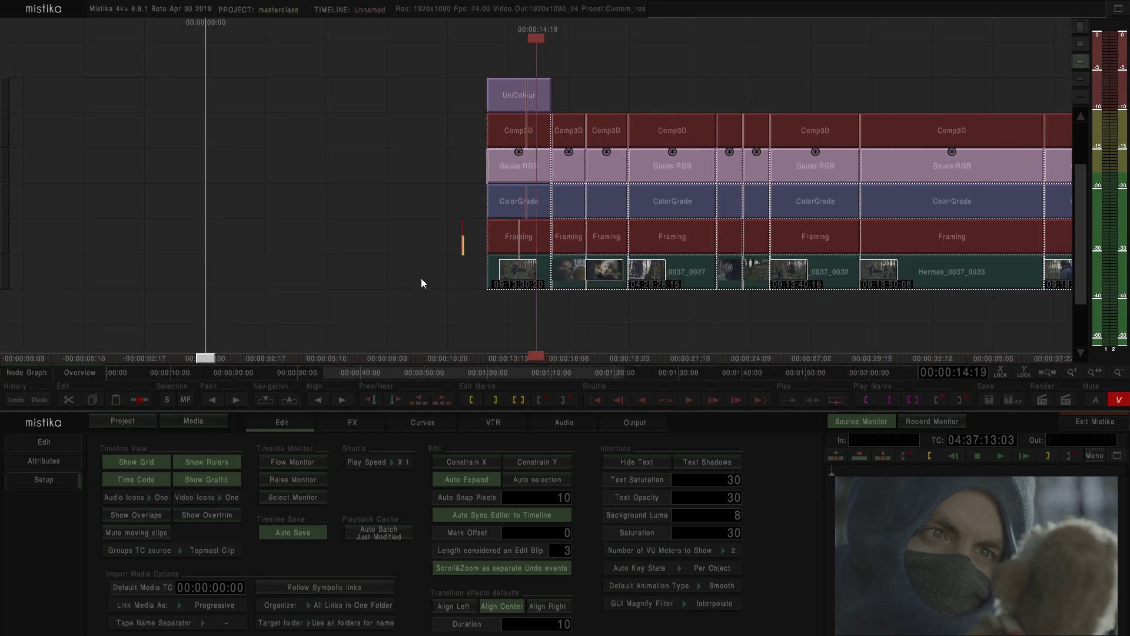
scroll(422, 278, "up", 5)
scroll(489, 306, "down", 3)
left_click_drag(358, 131, 285, 170)
scroll(390, 156, "down", 3)
scroll(414, 154, "up", 2)
scroll(282, 177, "down", 2)
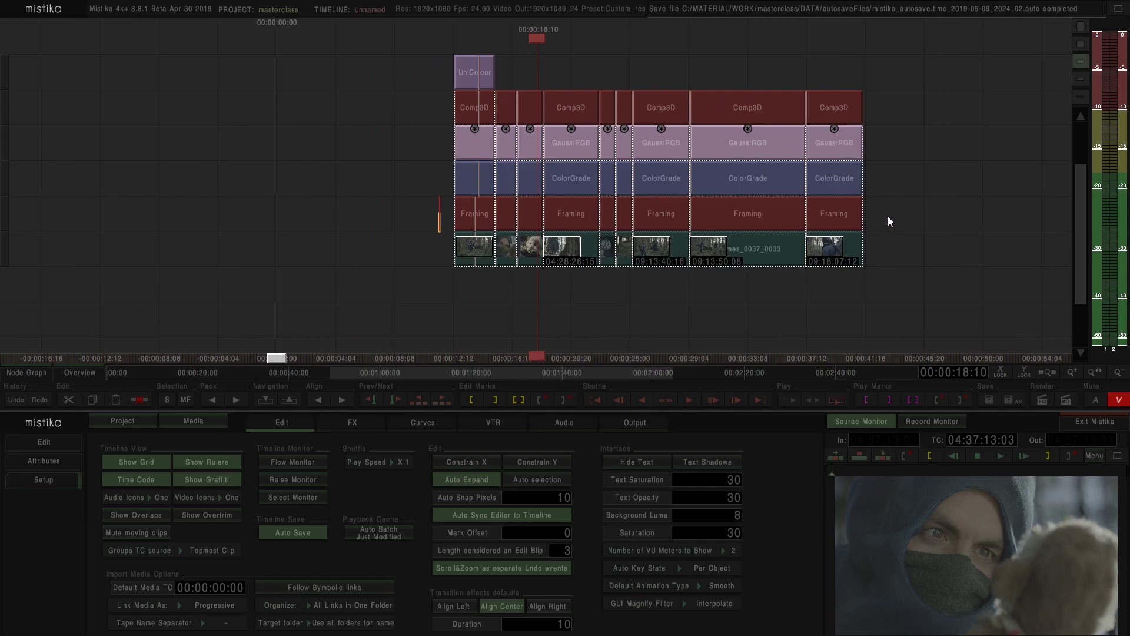
left_click_drag(888, 221, 372, 50)
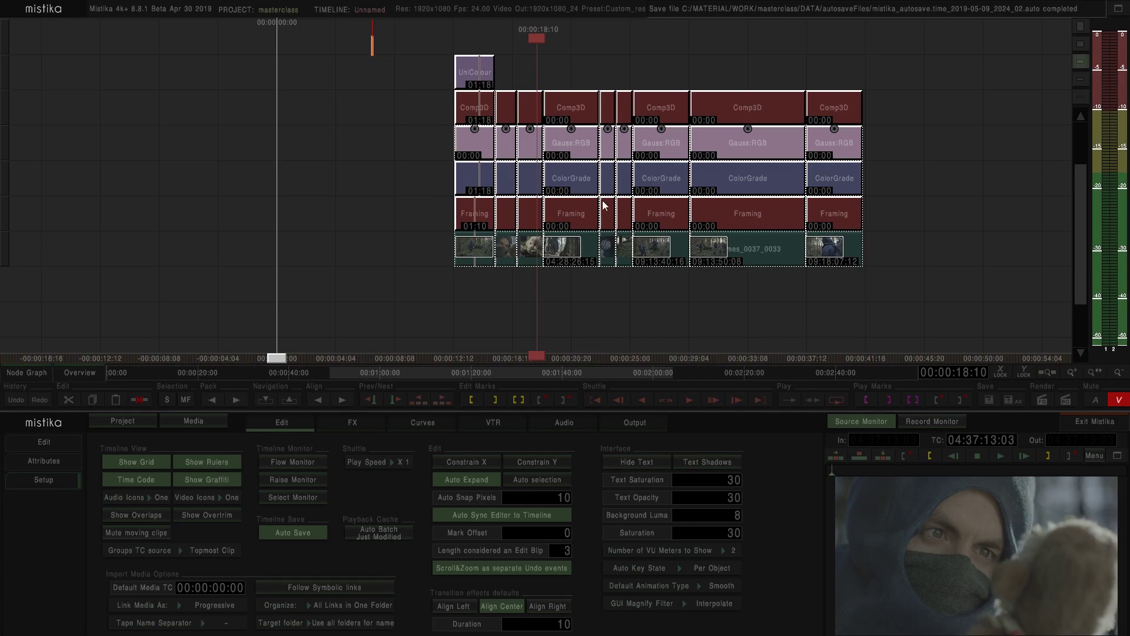
scroll(606, 253, "up", 3)
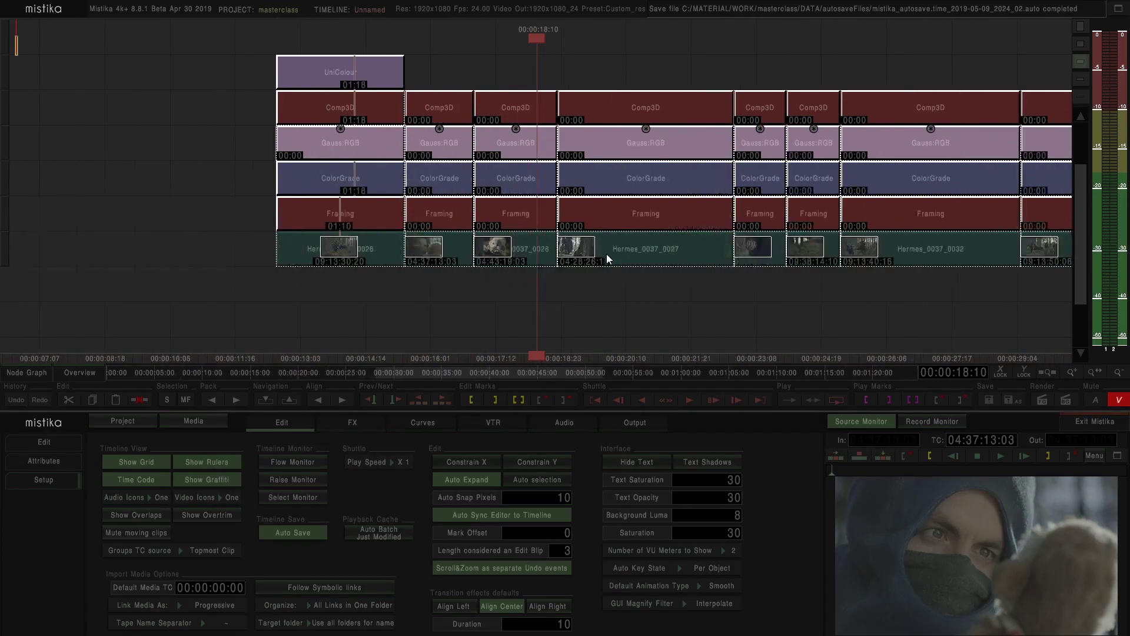
left_click(625, 111)
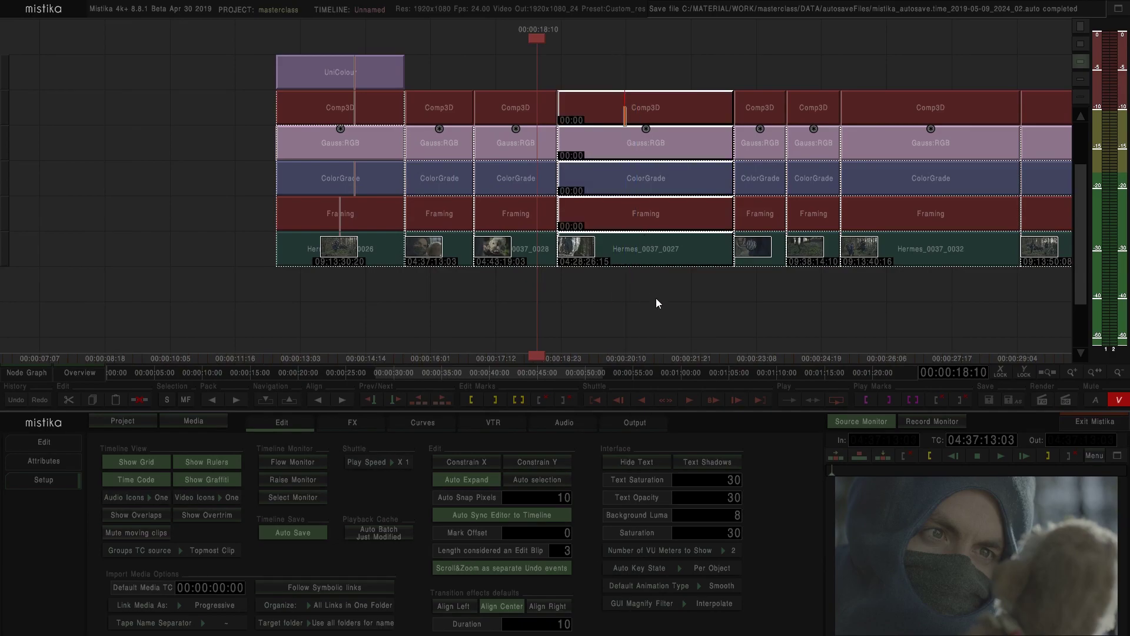
Step: Delete all the effects stacked above the nine clips, leaving only the source clips on the timeline
scroll(633, 109, "down", 3)
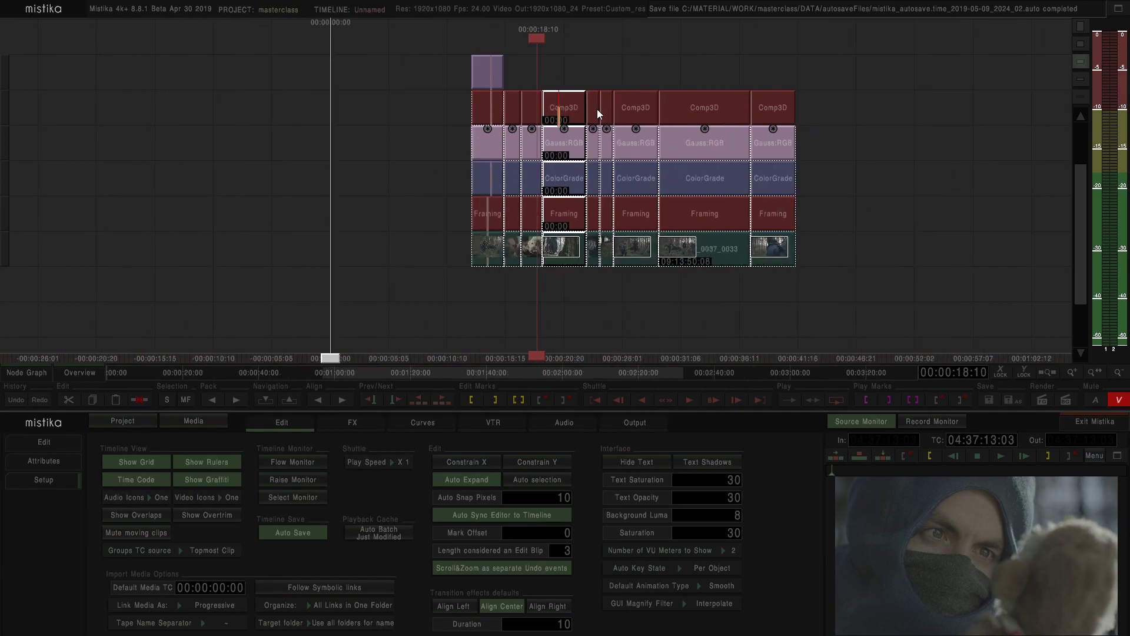
left_click(583, 59)
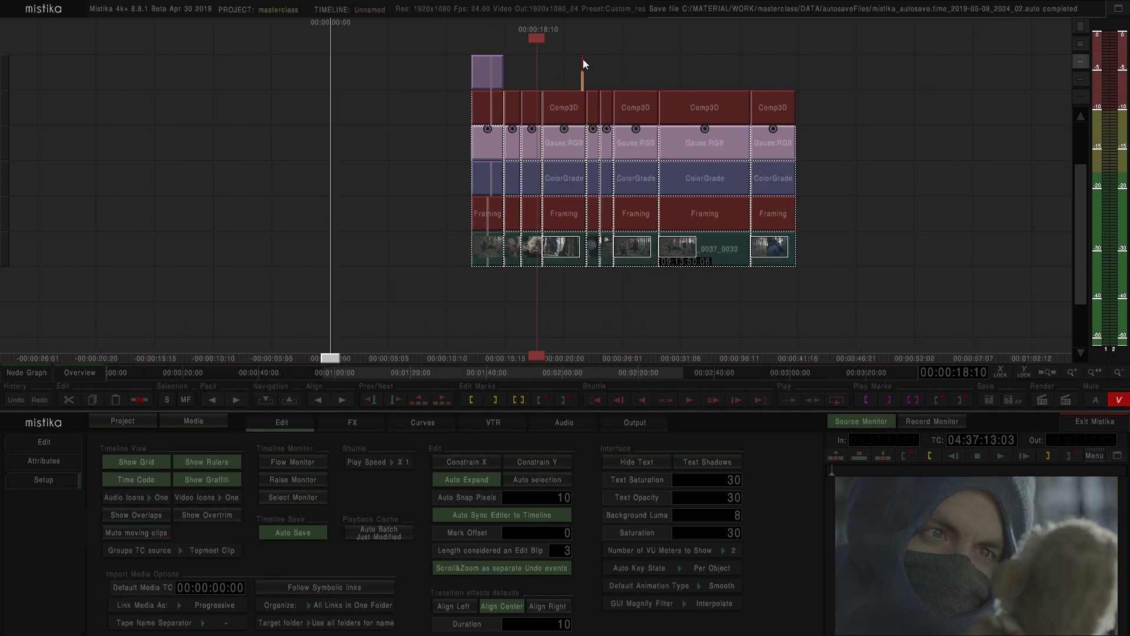
left_click(458, 59)
key("Delete")
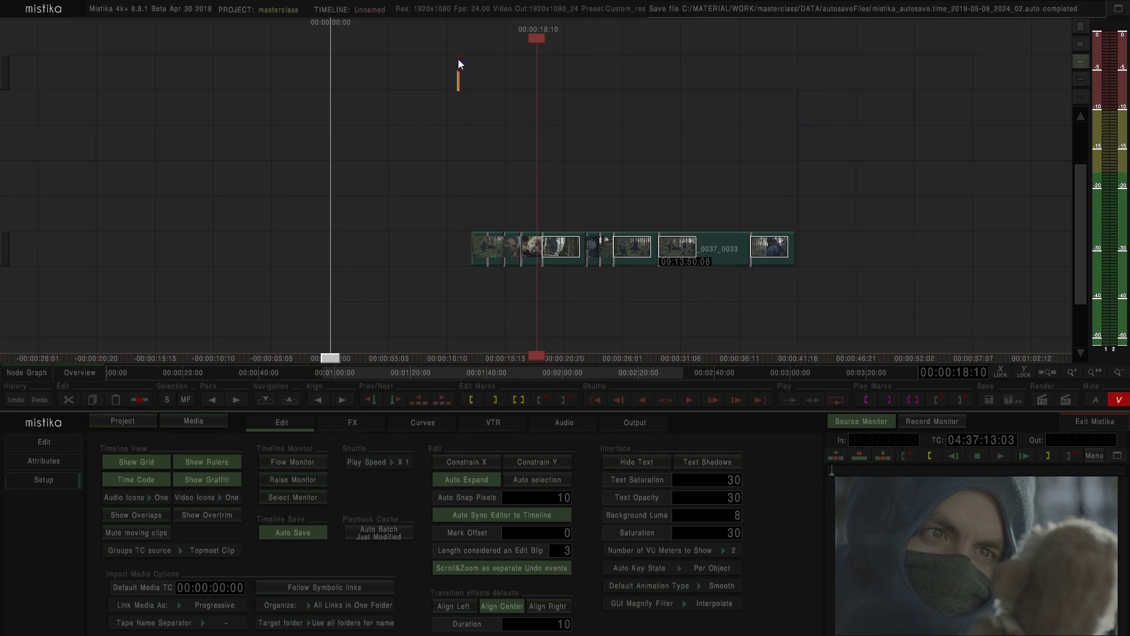
Step: Select the Hermes_0037_0028 clip, open the timeline editing commands, and clear the selection
scroll(504, 212, "up", 3)
scroll(506, 209, "up", 3)
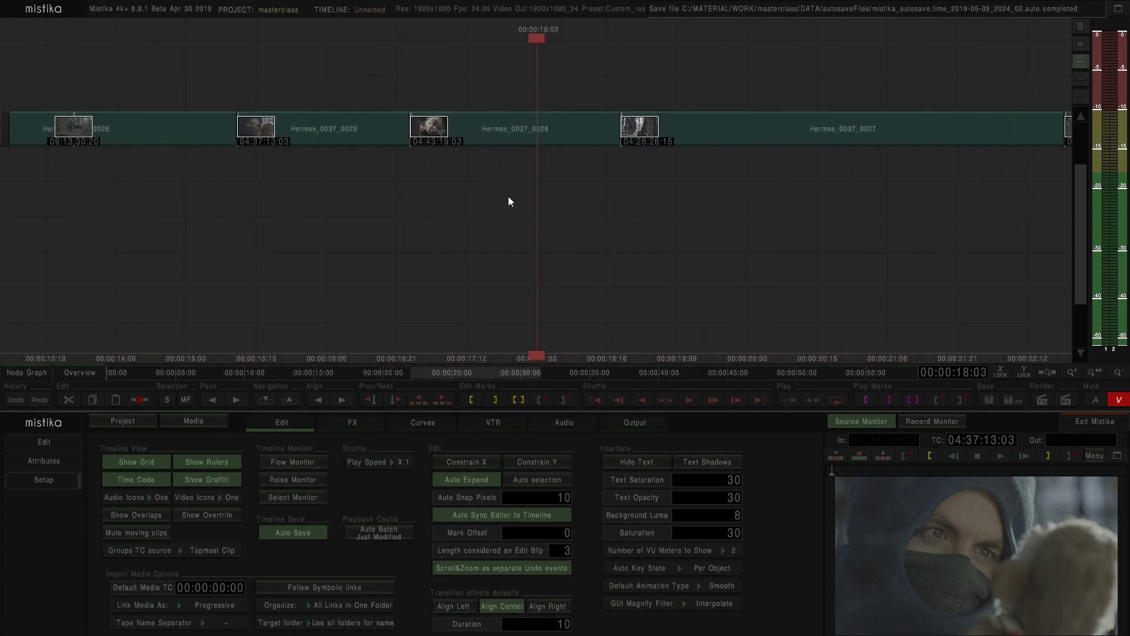
left_click_drag(411, 132, 510, 140)
left_click_drag(458, 237, 553, 277)
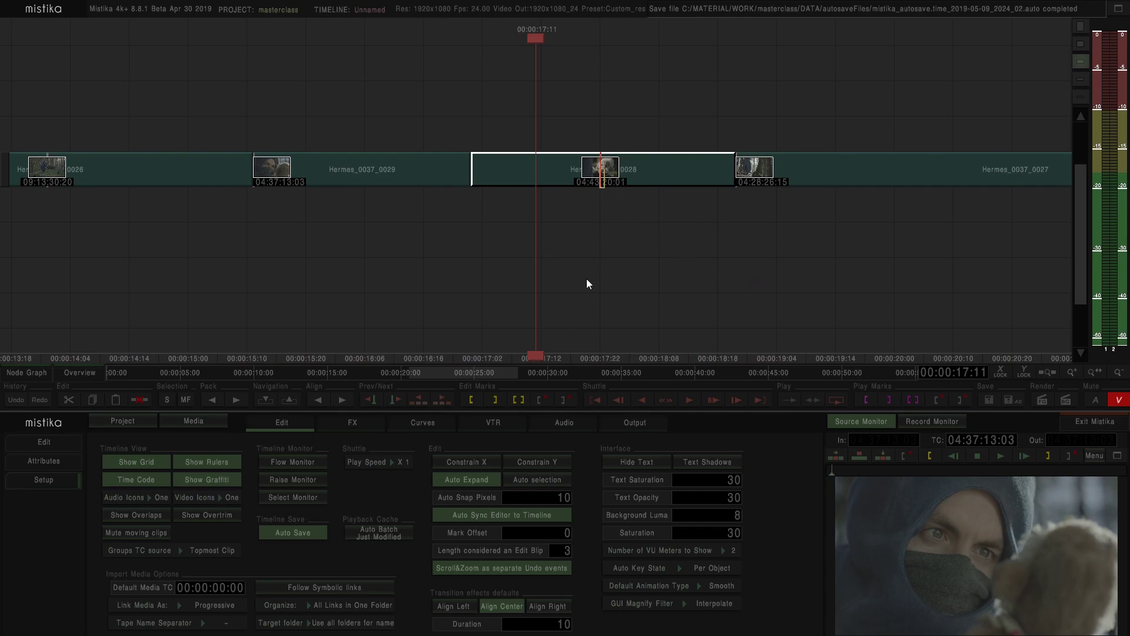
left_click(291, 422)
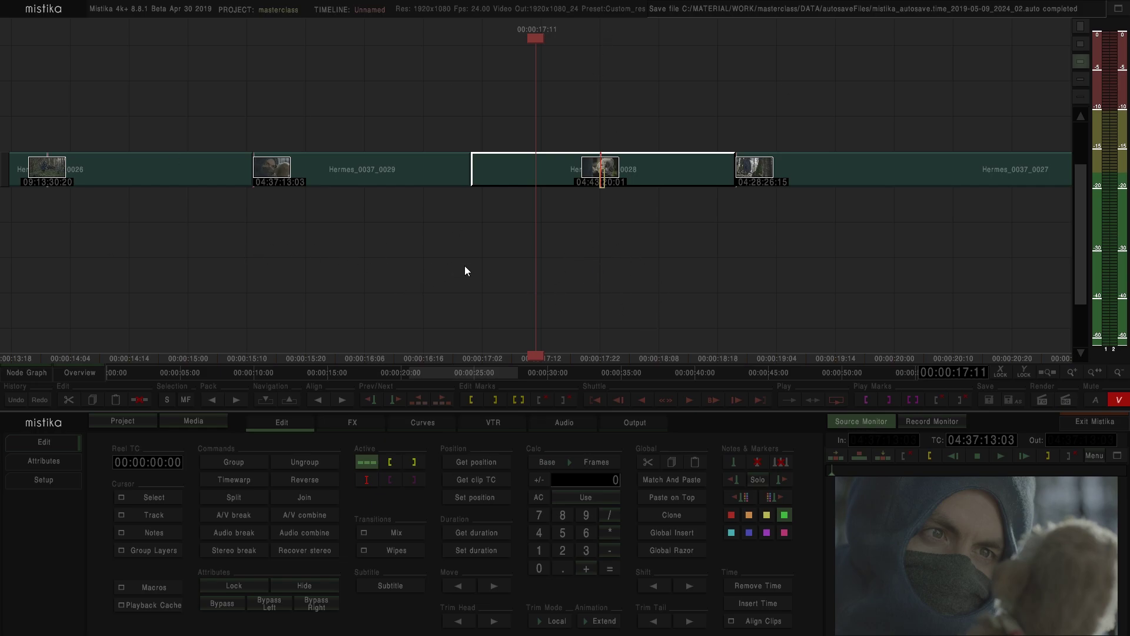
mouse_move(510, 176)
left_mouse_down()
mouse_move(314, 135)
mouse_move(513, 167)
left_mouse_up()
left_click(600, 259)
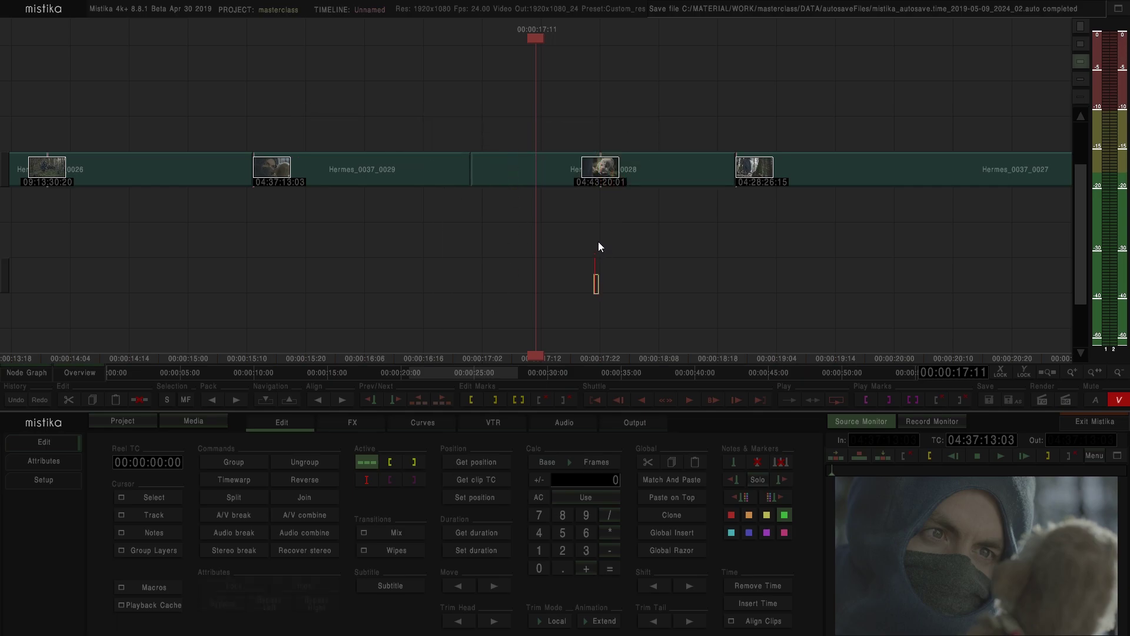
Step: Split the Hermes_0037_0028 clip at frame 04:43:20:06
left_click_drag(577, 104, 576, 106)
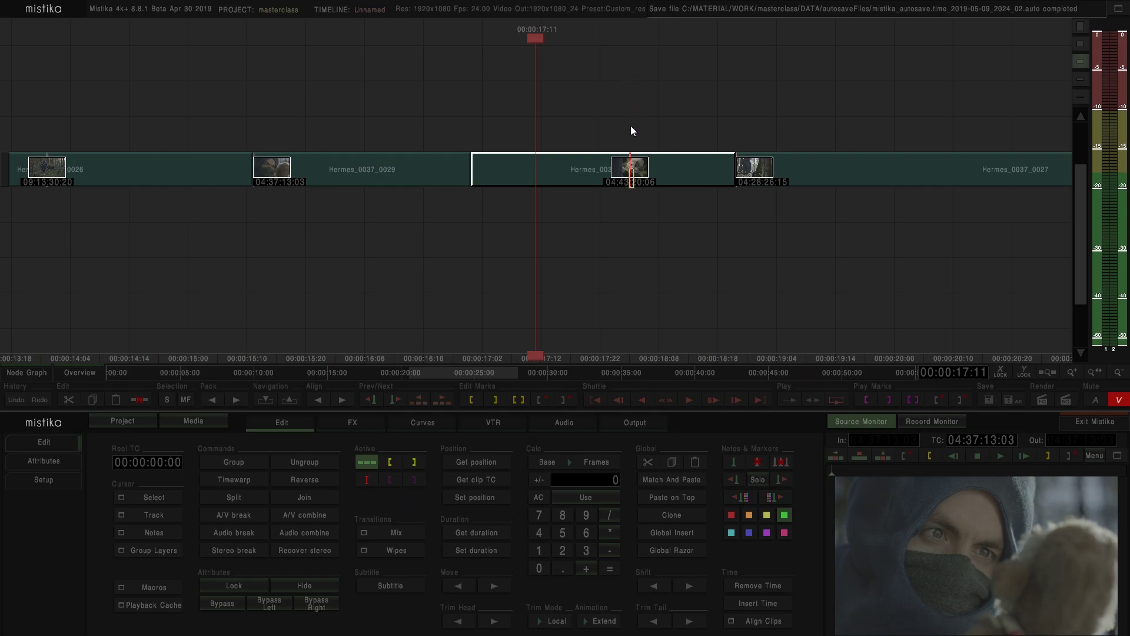
key("s")
scroll(625, 289, "up", 1)
mouse_move(598, 174)
left_mouse_down()
mouse_move(607, 284)
mouse_move(592, 193)
mouse_move(602, 180)
left_mouse_up()
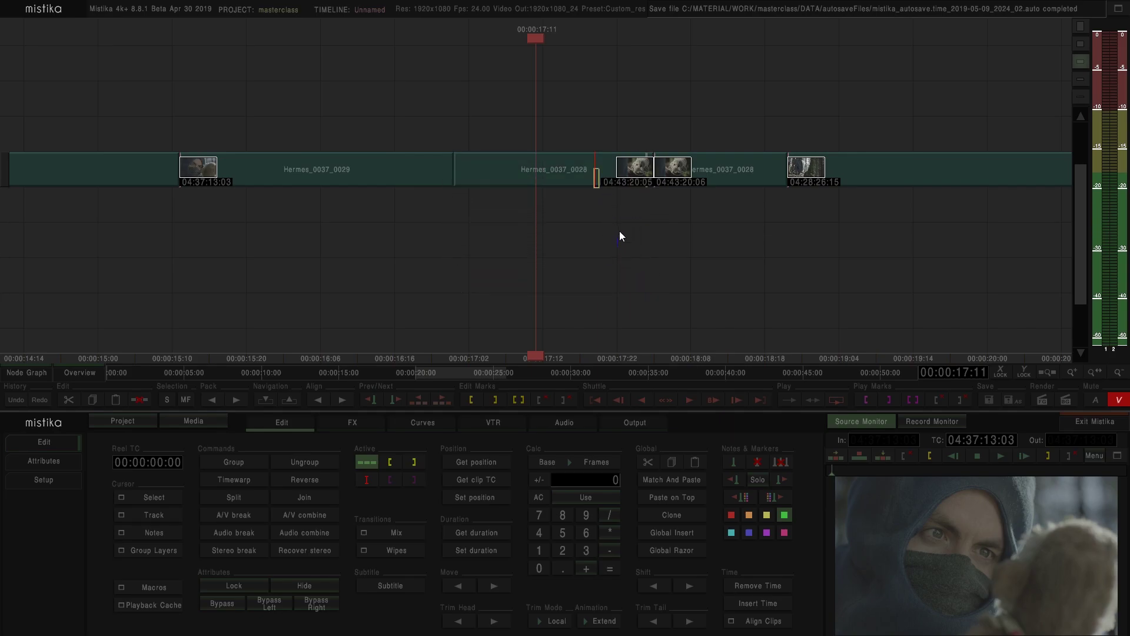
Step: Join the two halves of the Hermes_0037_0028 clip back into one clip
left_click_drag(687, 129, 687, 129)
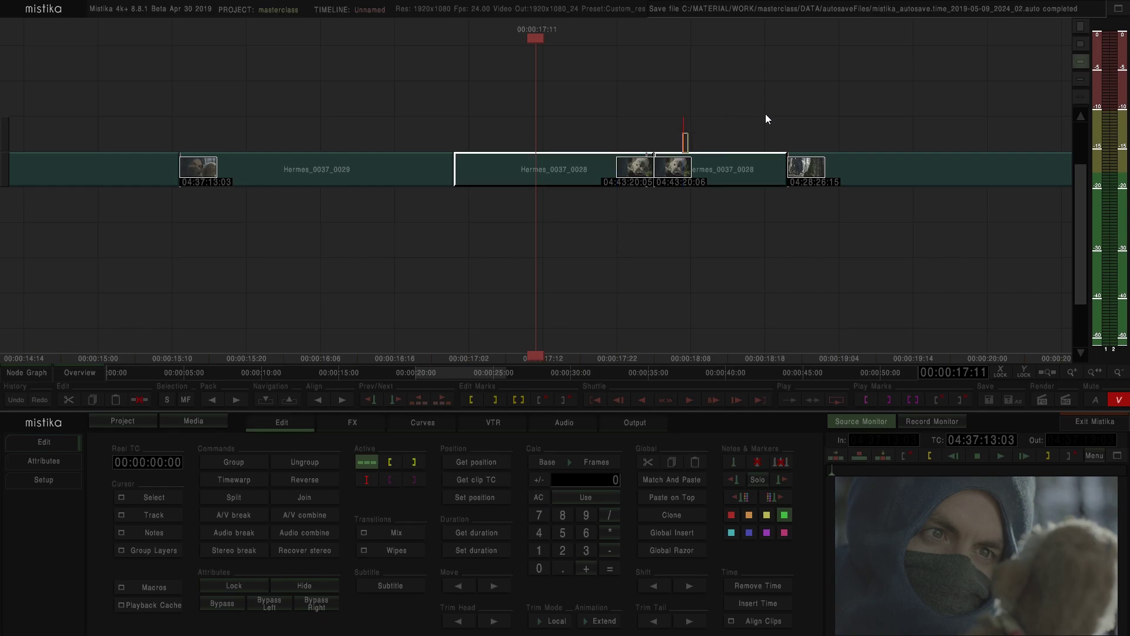
left_click(305, 498)
left_click(762, 243)
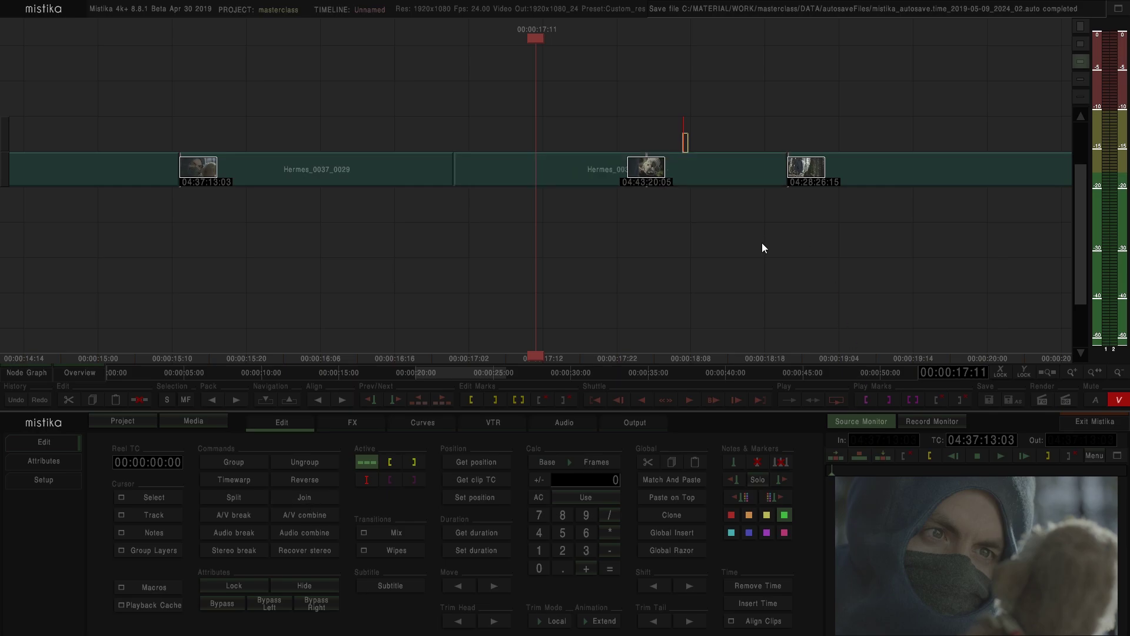
scroll(737, 270, "down", 2)
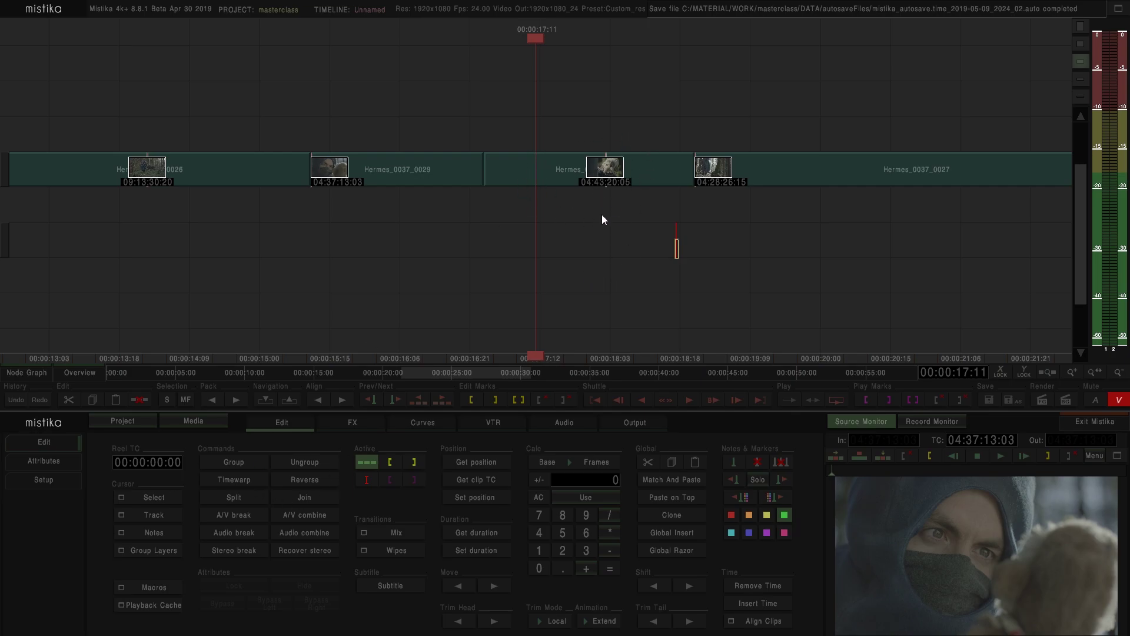
Step: Select the neighbouring Hermes_0037_0028 and Hermes_0037_0029 clips together, reselect only Hermes_0037_0029, and clear the selection
left_click_drag(530, 171, 420, 138)
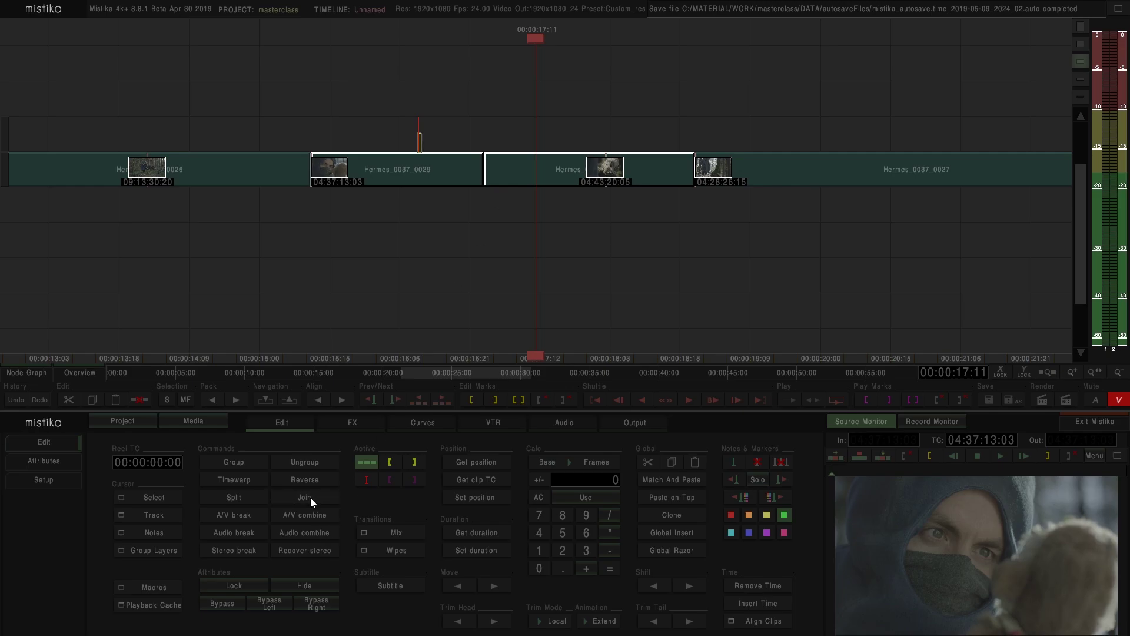
left_click(457, 250)
left_click_drag(353, 171, 471, 180)
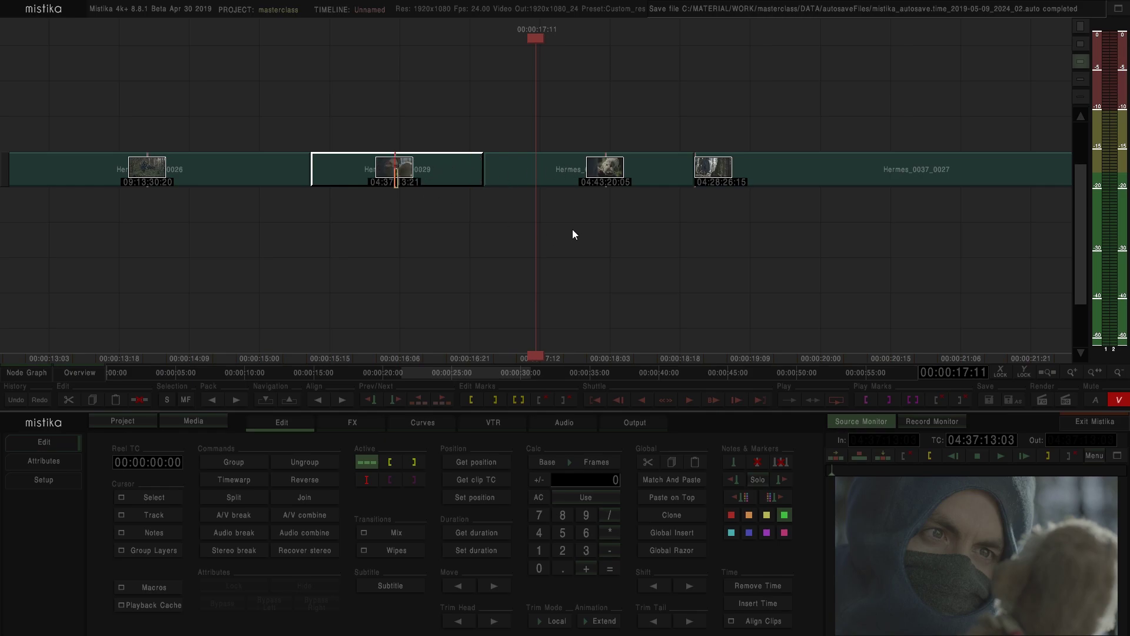
left_click(600, 239)
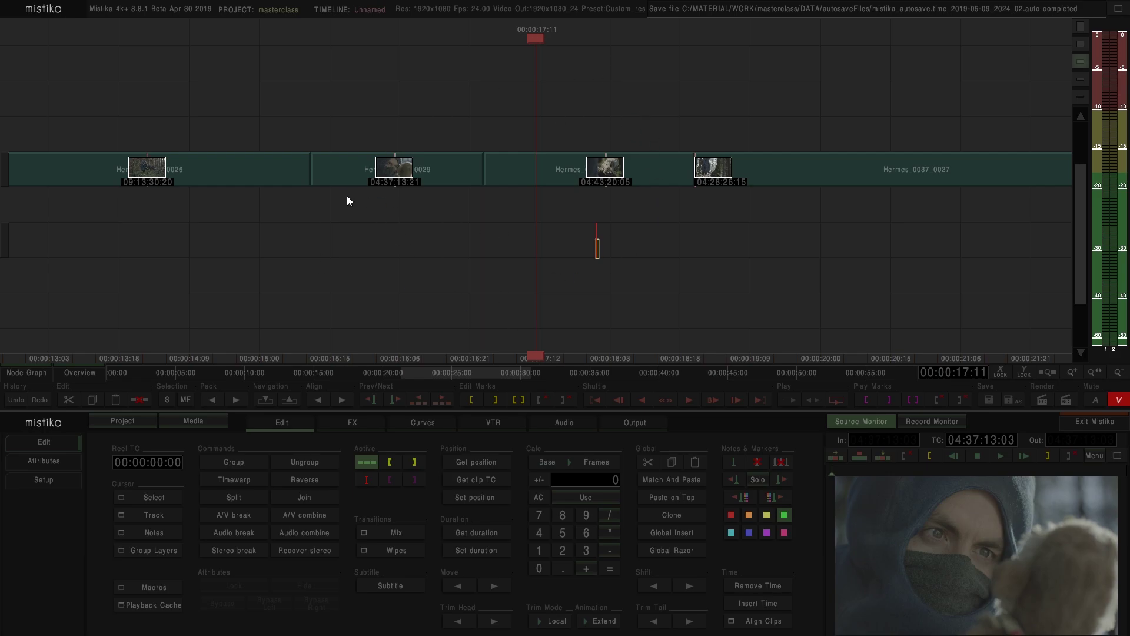
Step: Group the Hermes_0037_0029 and Hermes_0037_0028 clips and ungroup them again
left_click_drag(539, 153, 565, 136)
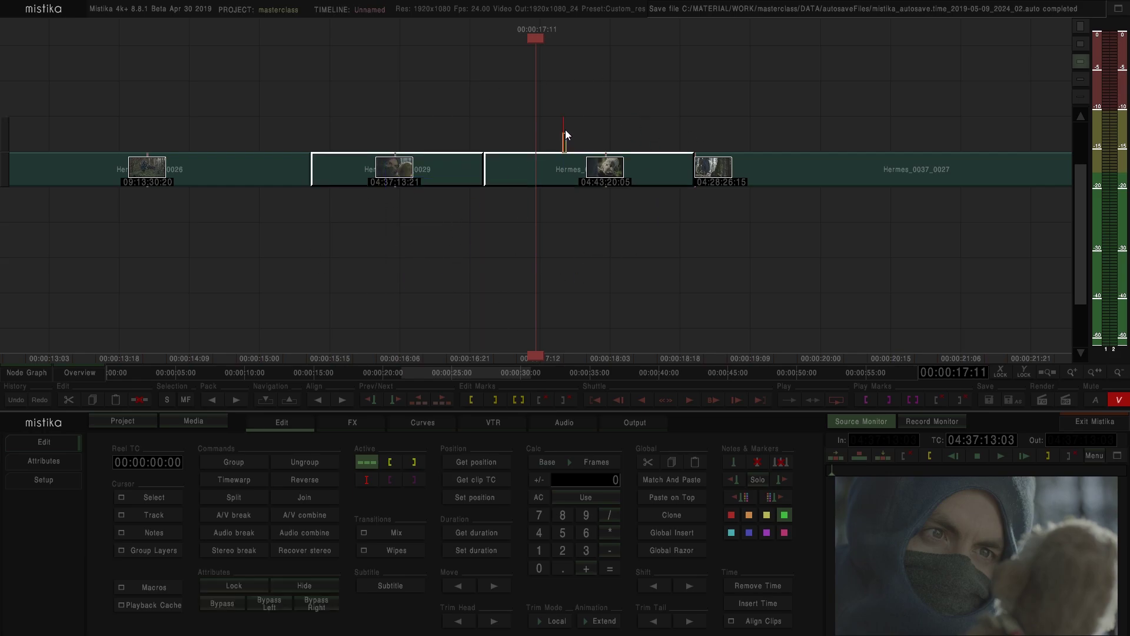
left_click(244, 463)
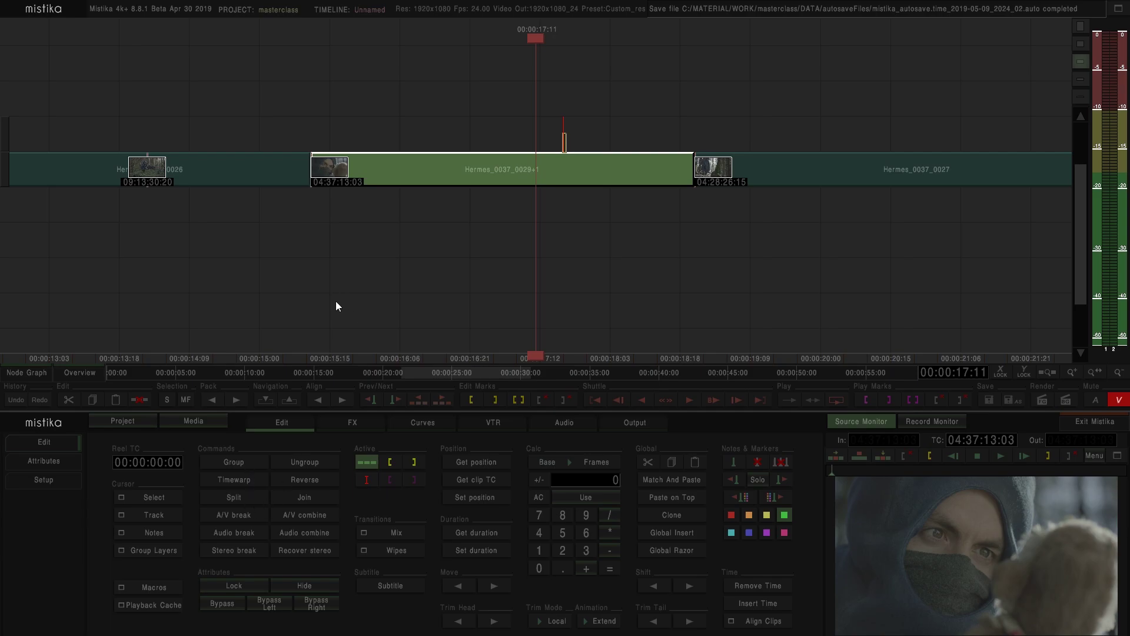
left_click(304, 463)
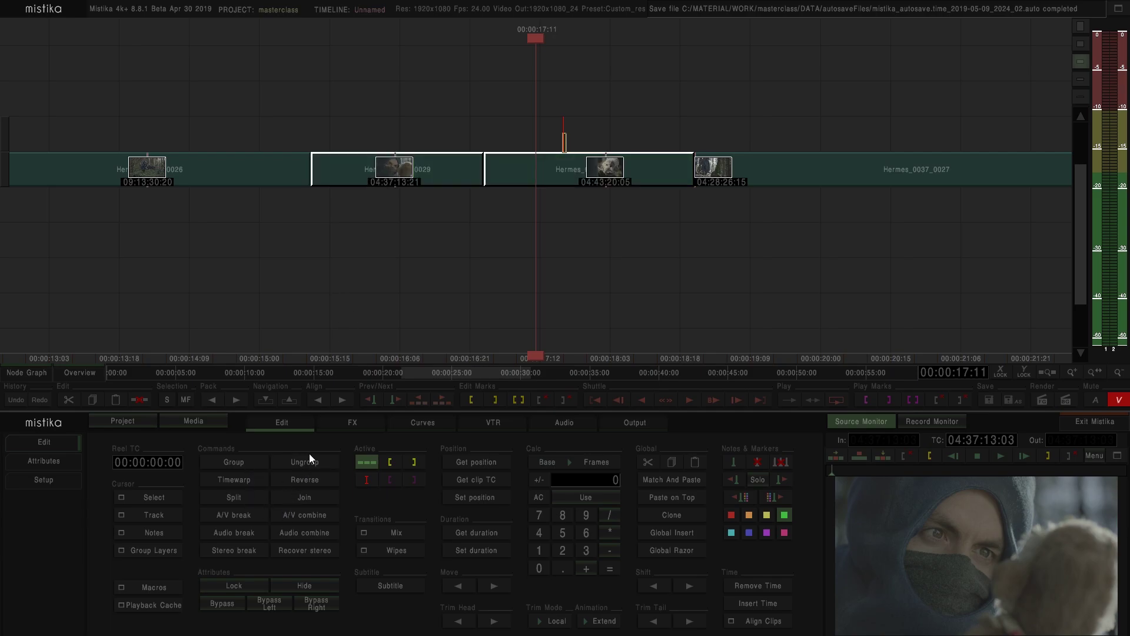
Step: Group the Hermes_0037_0028 clip on its own
left_click(634, 248)
left_click(580, 174)
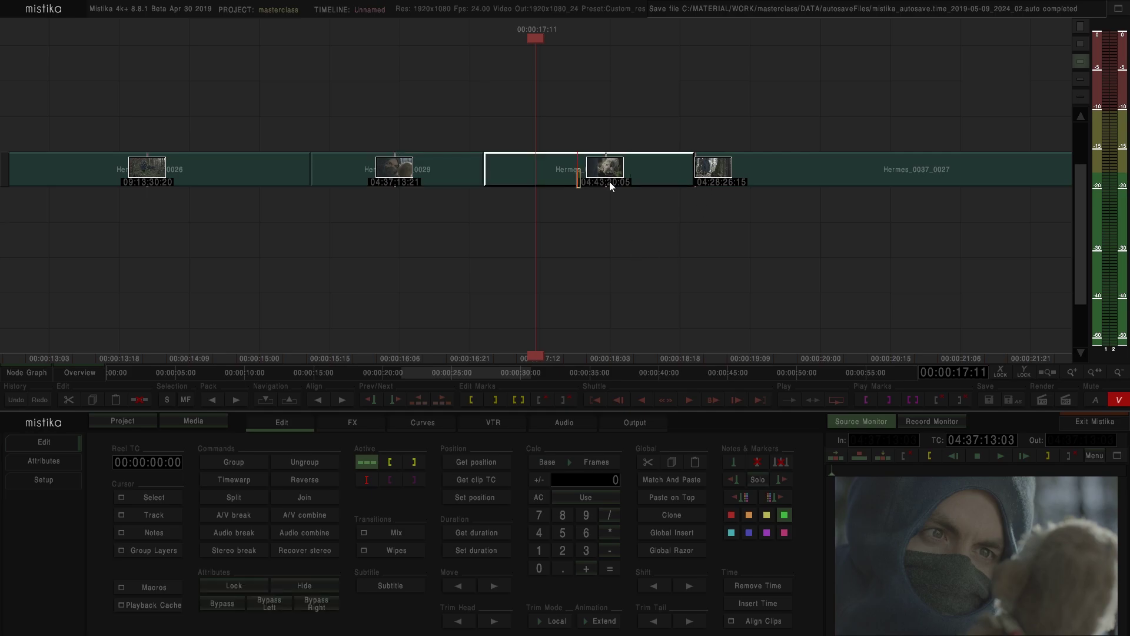
left_click(249, 464)
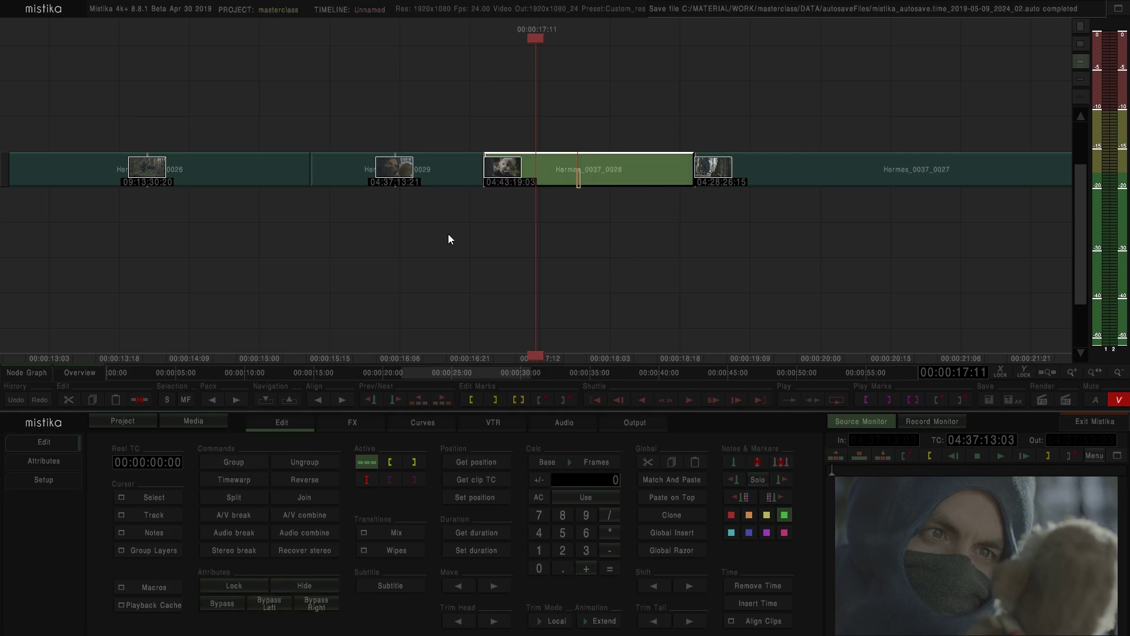
Step: Navigate into the Hermes_0037_0028 group and back out, and ungroup it
left_click(267, 399)
left_click_drag(463, 135, 269, 271)
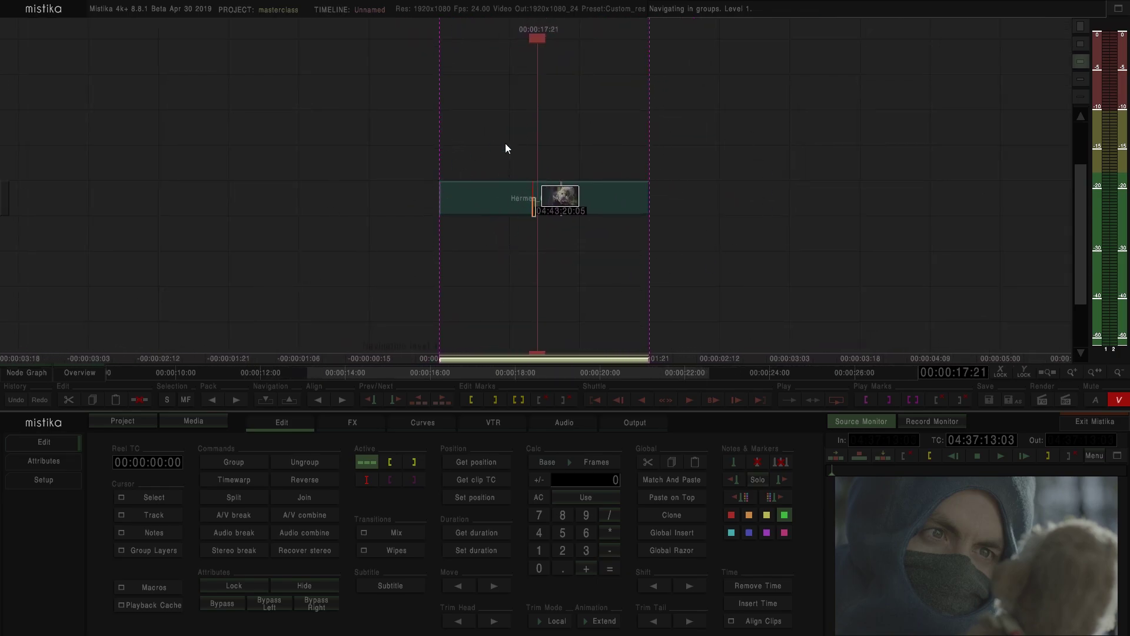
left_click(290, 400)
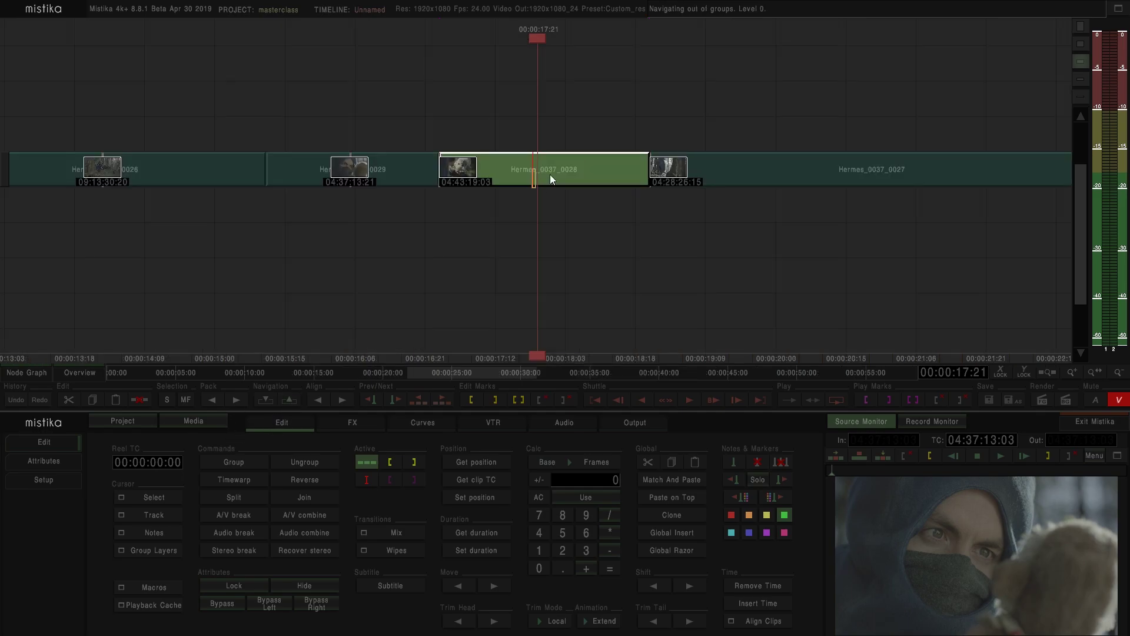
left_click(307, 462)
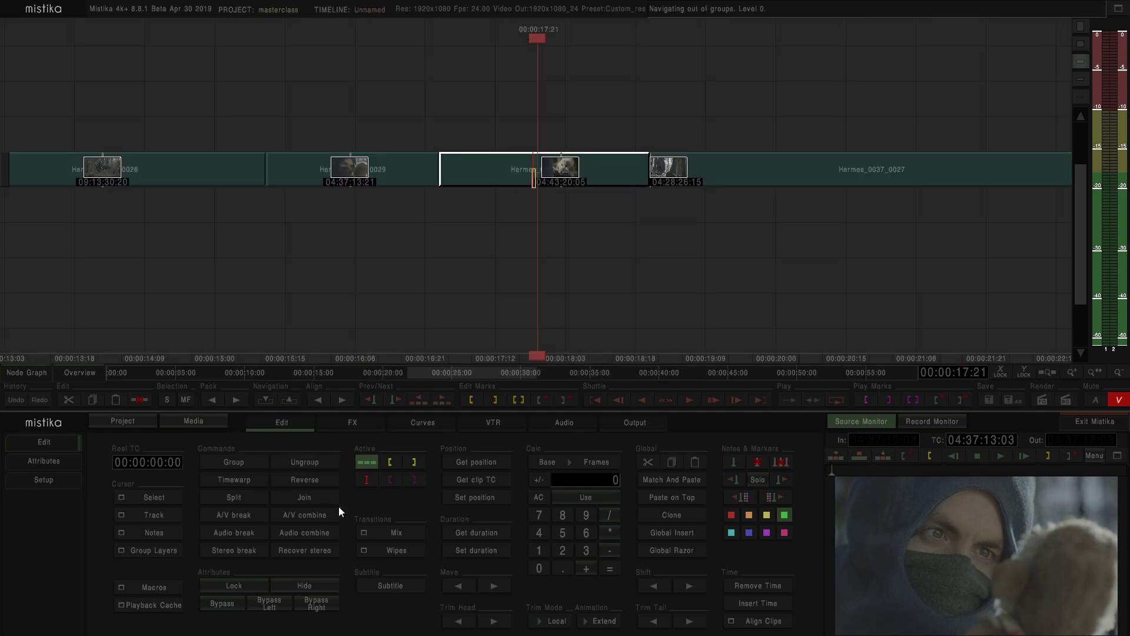
Step: Add a Framing effect and three Color Grade effects on top of the Hermes_0037_0028 clip
left_click(360, 422)
left_click(1068, 564)
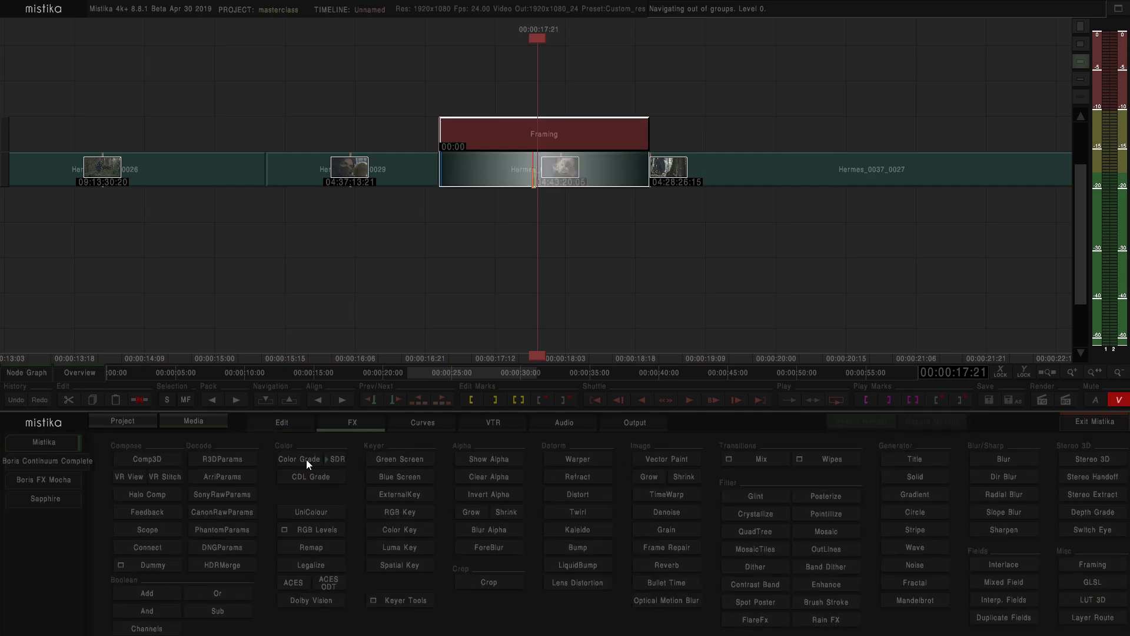
left_click(305, 461)
left_click(303, 460)
left_click(302, 459)
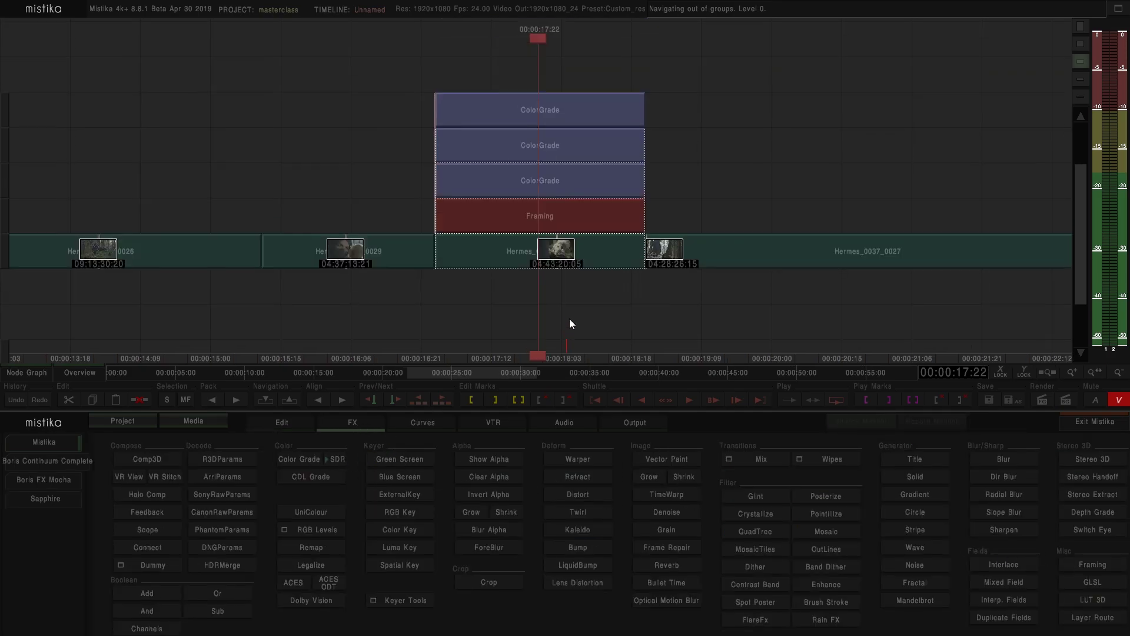
Step: Group the Hermes_0037_0028 clip with its effect stack and move the group down into the gap between the neighbouring clips
left_click(301, 425)
left_click(238, 465)
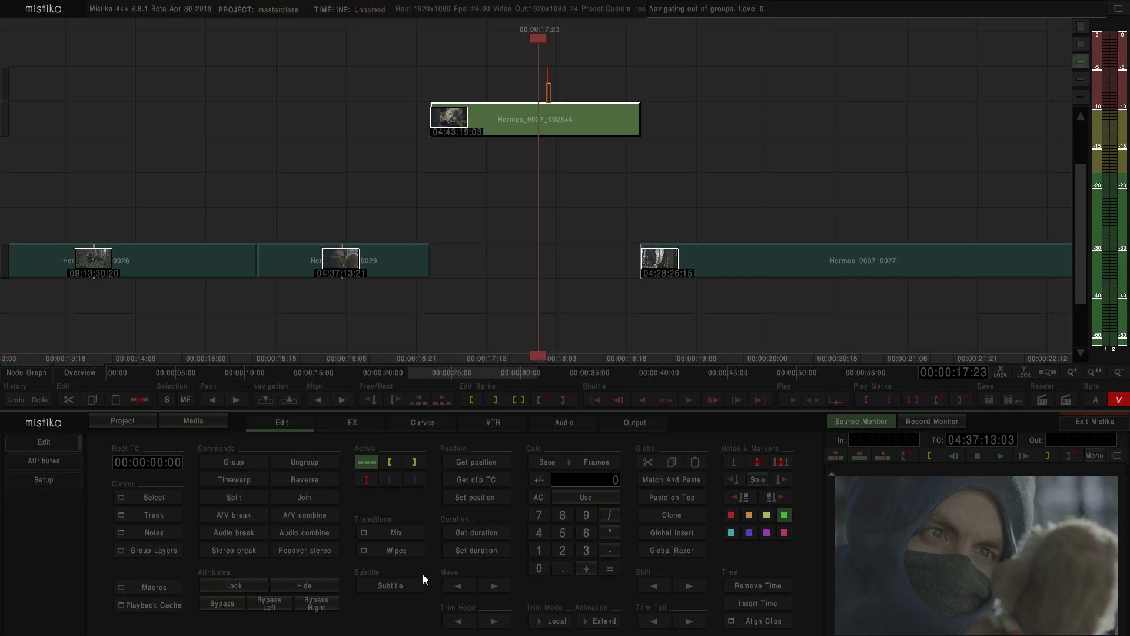
left_click_drag(571, 132, 570, 270)
Step: Delete the Framing and three ColorGrade effects inside the Hermes_0037_0028 group and return to the main timeline level
left_click(266, 400)
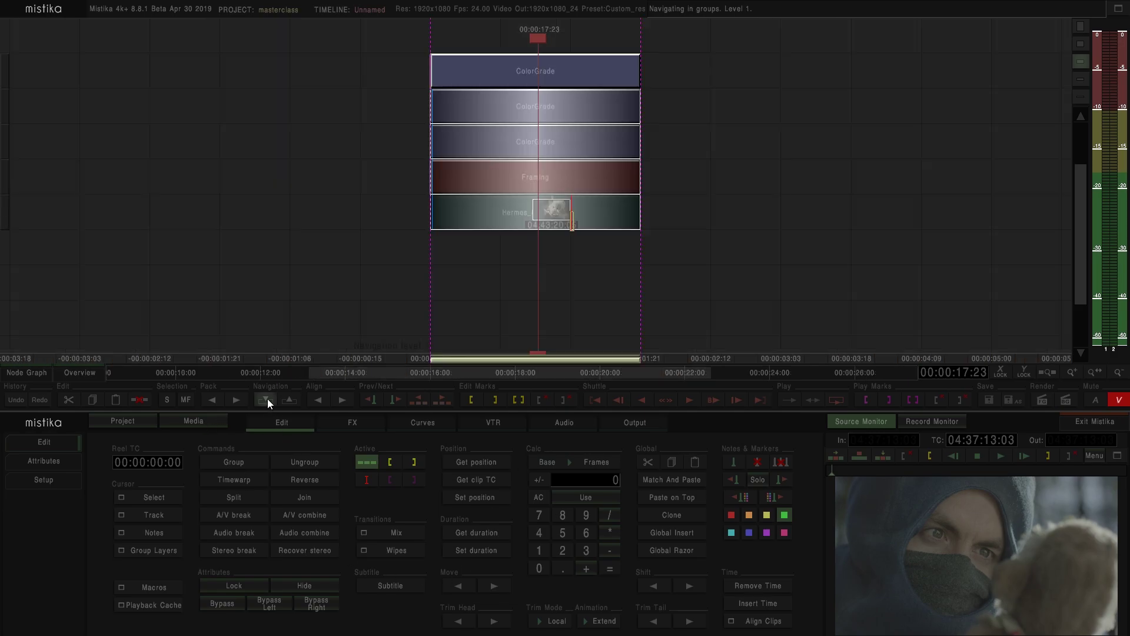
left_click(740, 286)
scroll(740, 286, "down", 5)
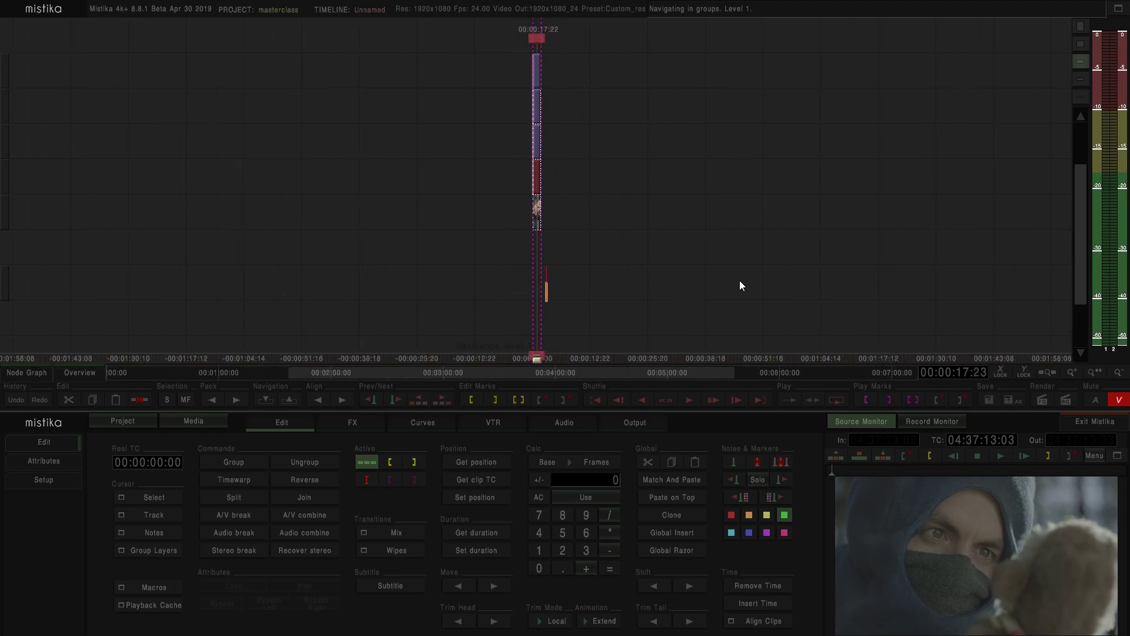
scroll(740, 281, "up", 5)
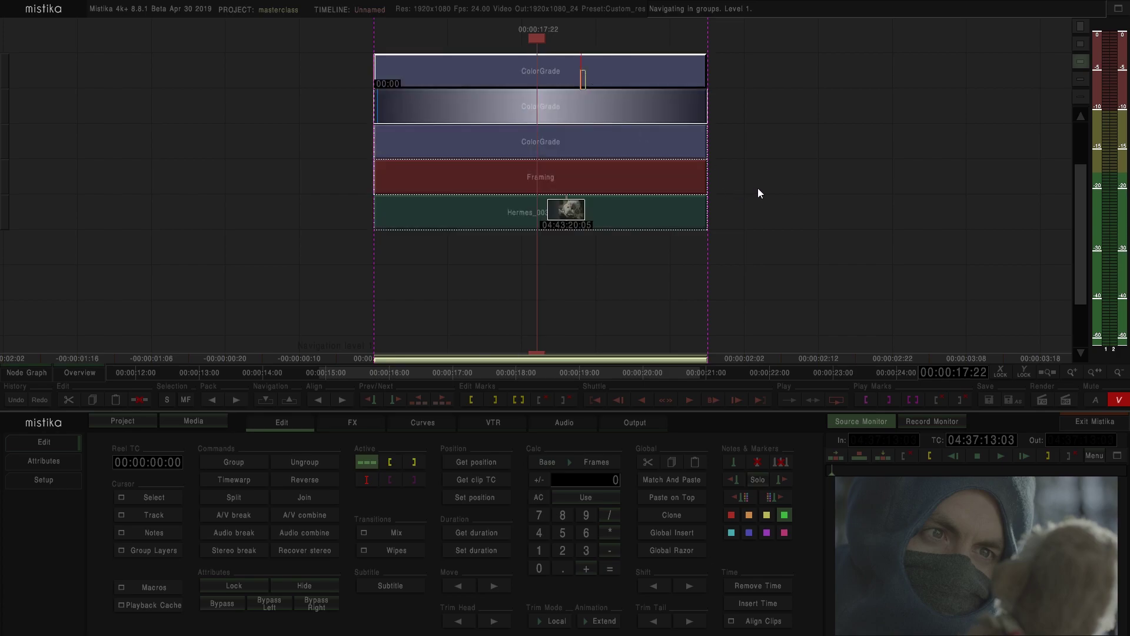
left_click_drag(742, 189, 556, 61)
key("Delete")
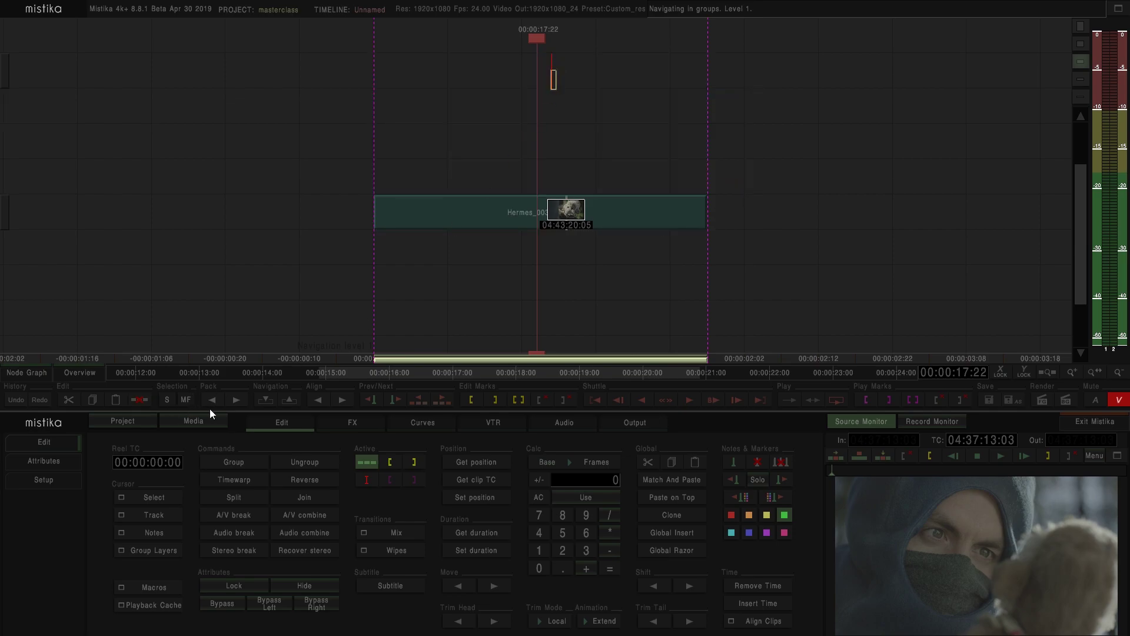
left_click(289, 401)
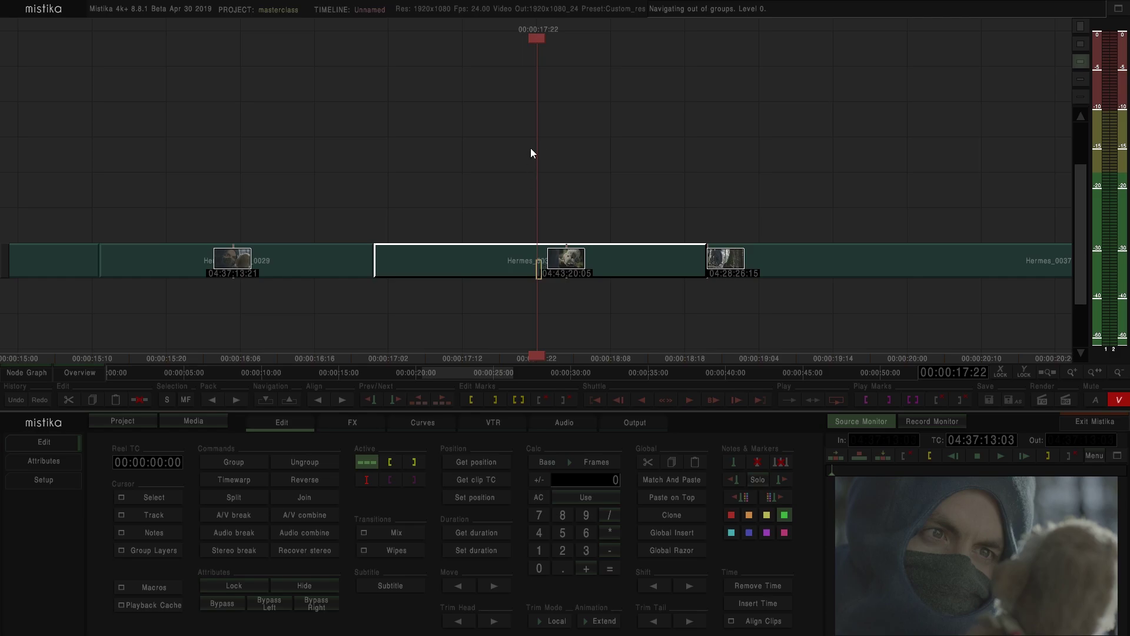
Step: Move the active frame of the Hermes_0037_0028 clip to its first frame, 04:43:19:03
scroll(518, 170, "down", 2)
left_click_drag(472, 168, 578, 259)
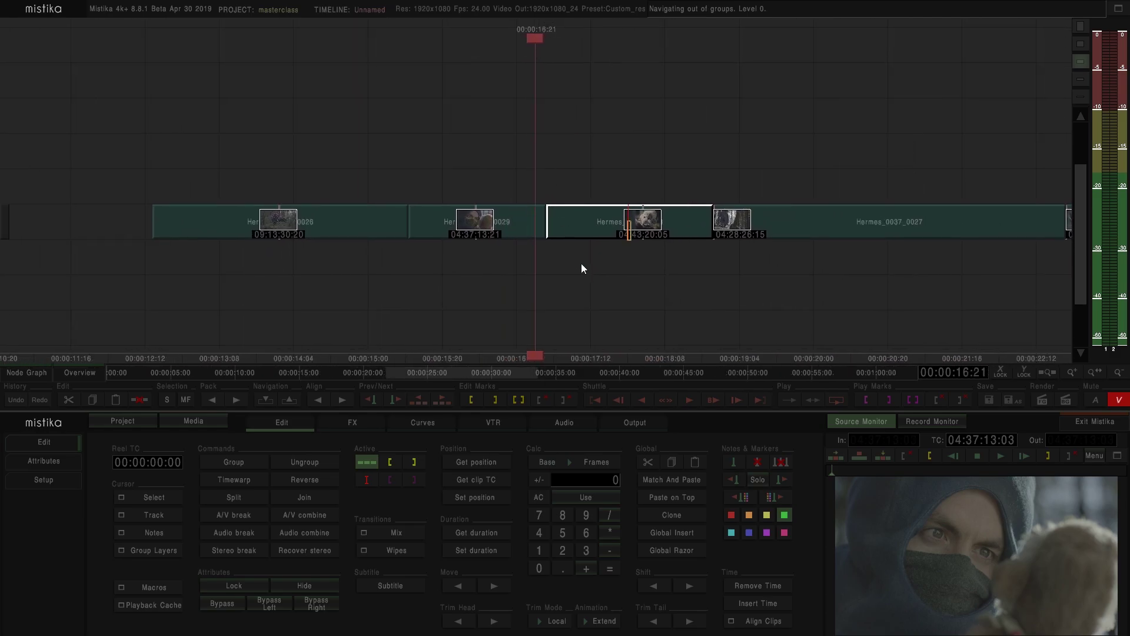
scroll(687, 295, "up", 2)
key("space")
left_click_drag(761, 223, 747, 147)
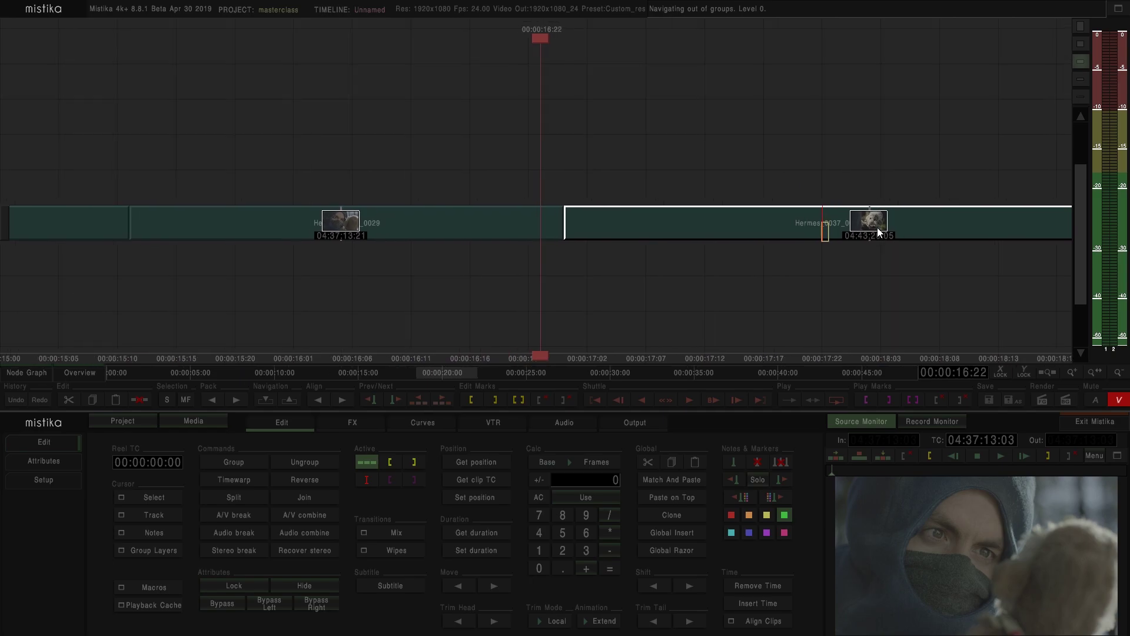
left_click_drag(853, 227, 547, 228)
Step: Position the playhead at 00:00:17:00, on the cut between the Hermes_0037_0029 and Hermes_0037_0028 clips
scroll(736, 276, "up", 3)
left_click_drag(733, 294, 659, 273)
scroll(662, 272, "down", 3)
scroll(663, 270, "down", 1)
scroll(614, 319, "up", 1)
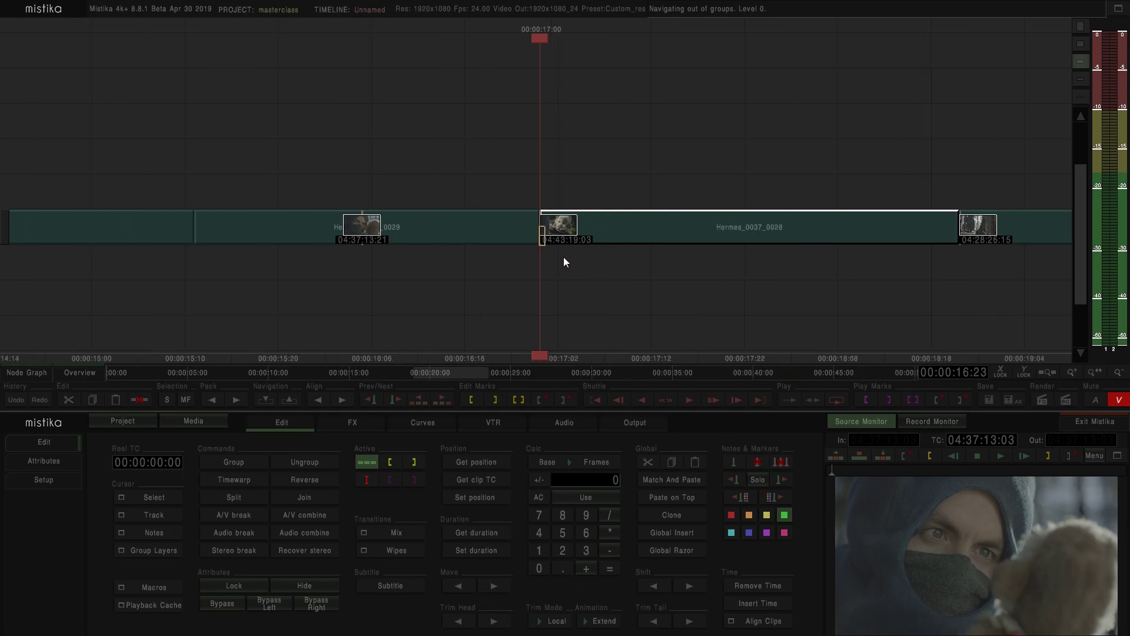
scroll(563, 257, "up", 2)
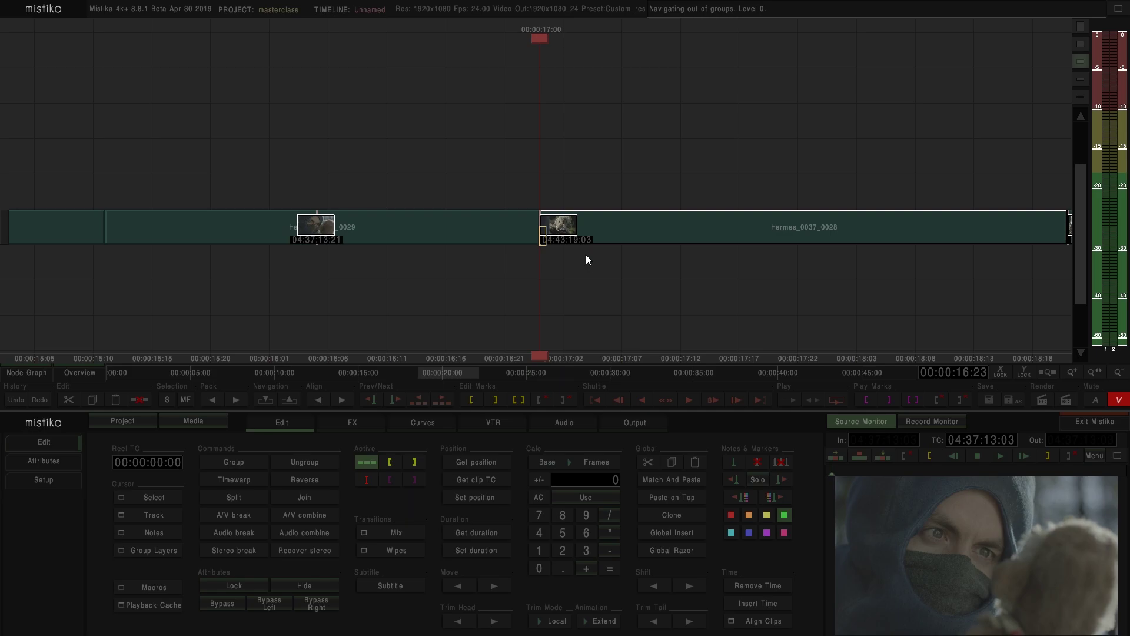
Step: Extend the head of the Hermes_0037_0028 clip 7 frames beyond its source media and move the clip up one row
scroll(586, 259, "down", 2)
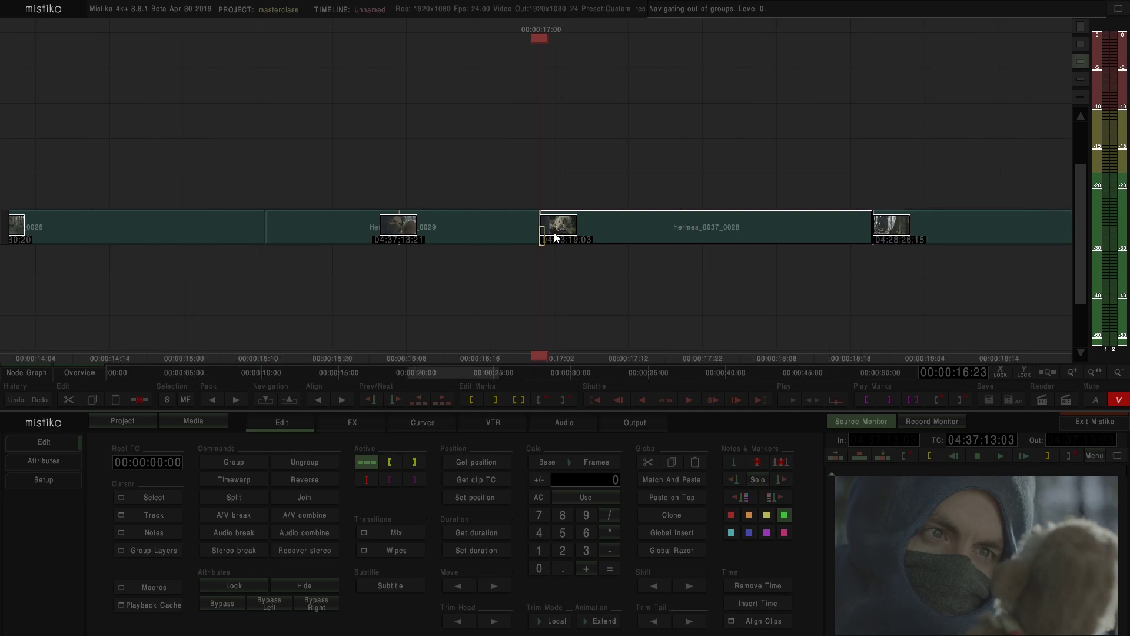
scroll(575, 259, "up", 3)
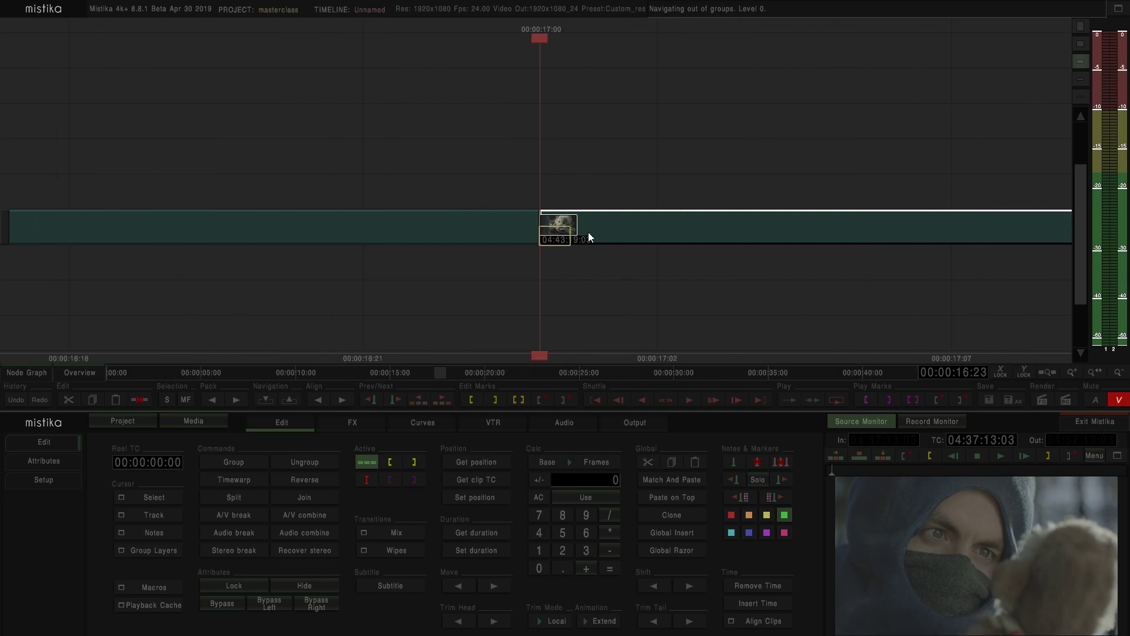
left_click_drag(567, 232, 528, 223)
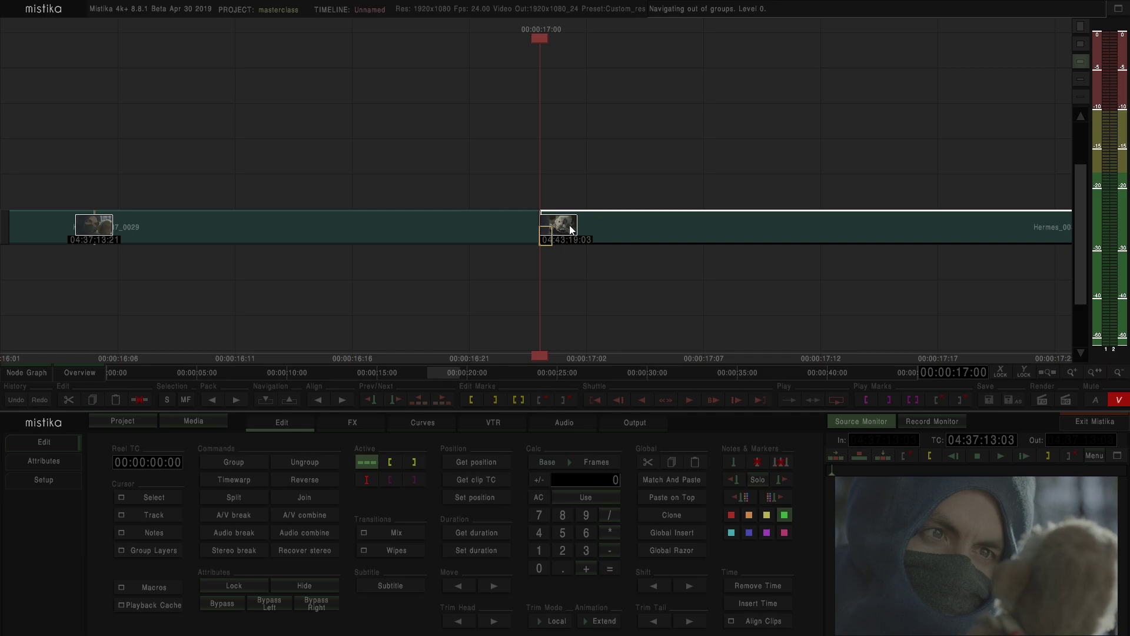
left_click_drag(570, 225, 367, 244)
left_click_drag(637, 229, 644, 190)
scroll(665, 77, "up", 5)
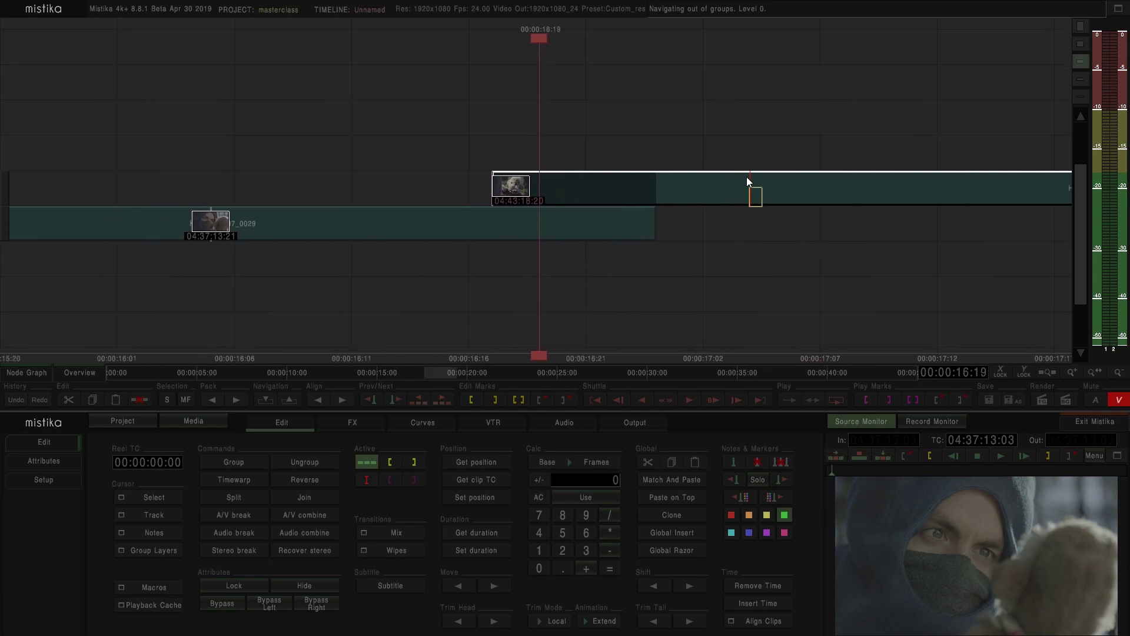
Step: Move the active frame of the overtrimmed Hermes_0037_0028 clip from its head to frame 04:43:19:05
scroll(662, 183, "up", 3)
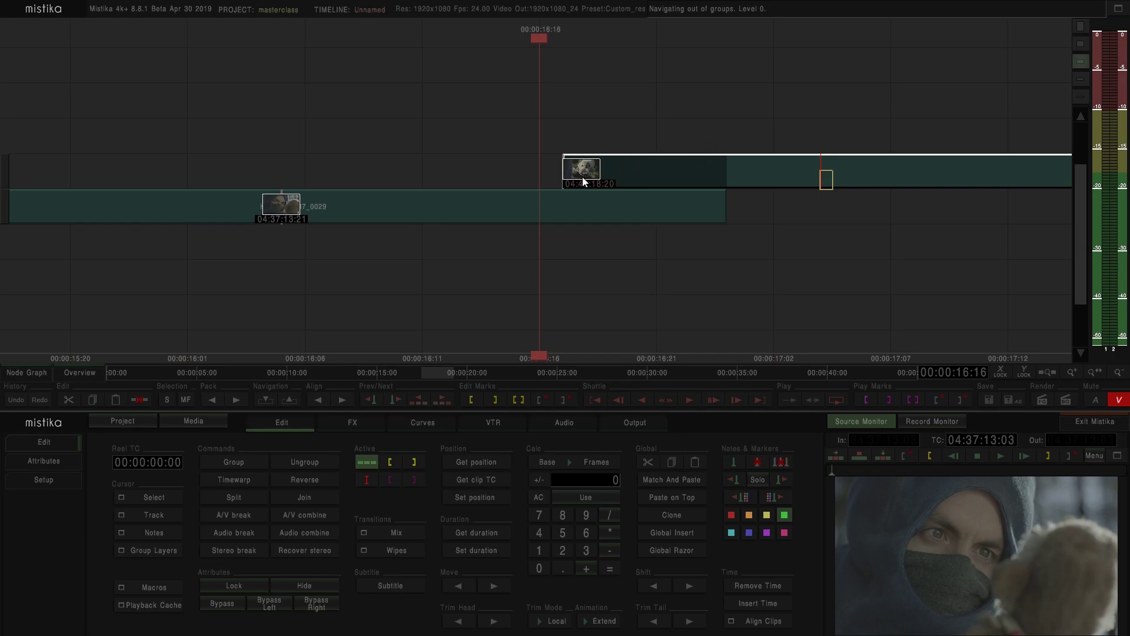
left_click_drag(619, 179, 475, 184)
left_click_drag(741, 170, 807, 176)
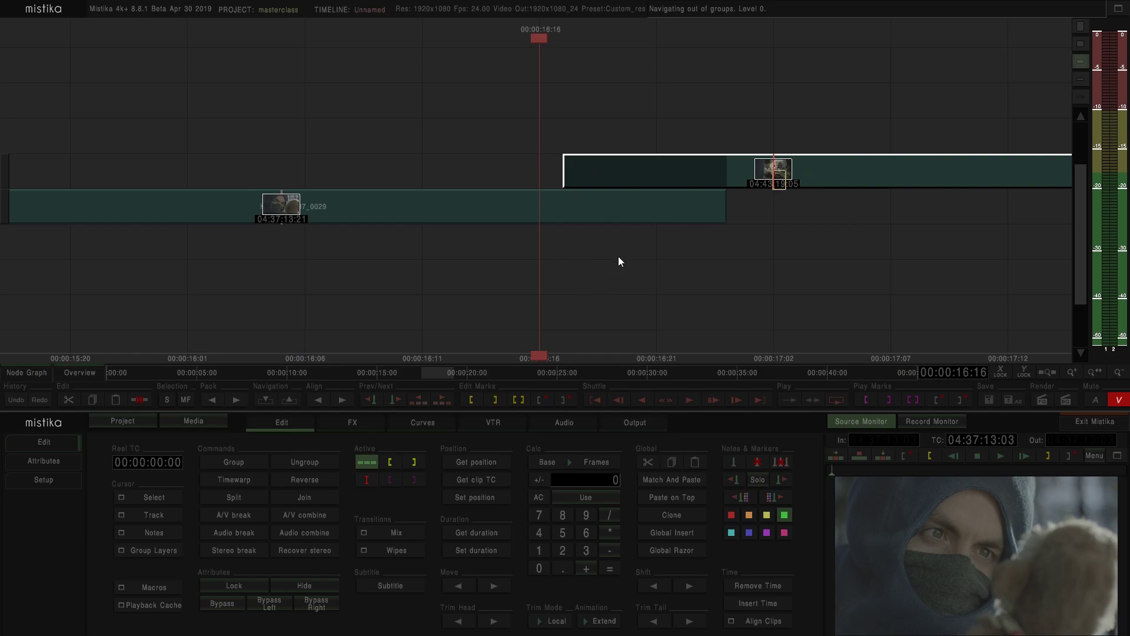
Step: Turn on Show Overtrim in the timeline view setup and examine how the overtrimmed head of Hermes_0037_0028 is marked
scroll(610, 252, "down", 4)
scroll(672, 206, "up", 2)
scroll(672, 206, "down", 2)
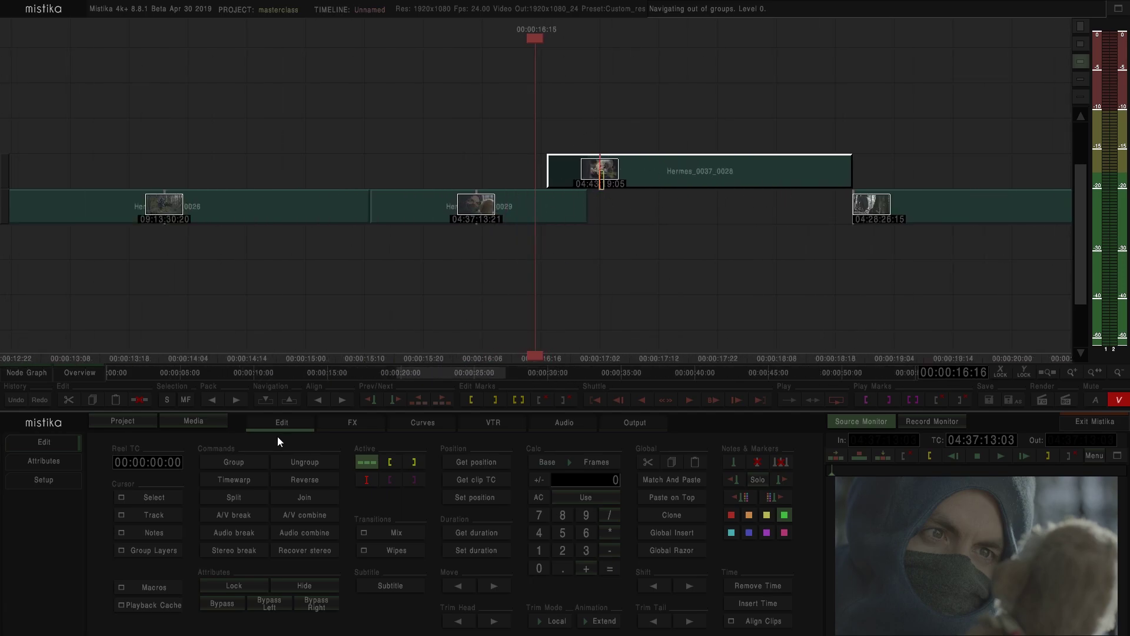
left_click(37, 482)
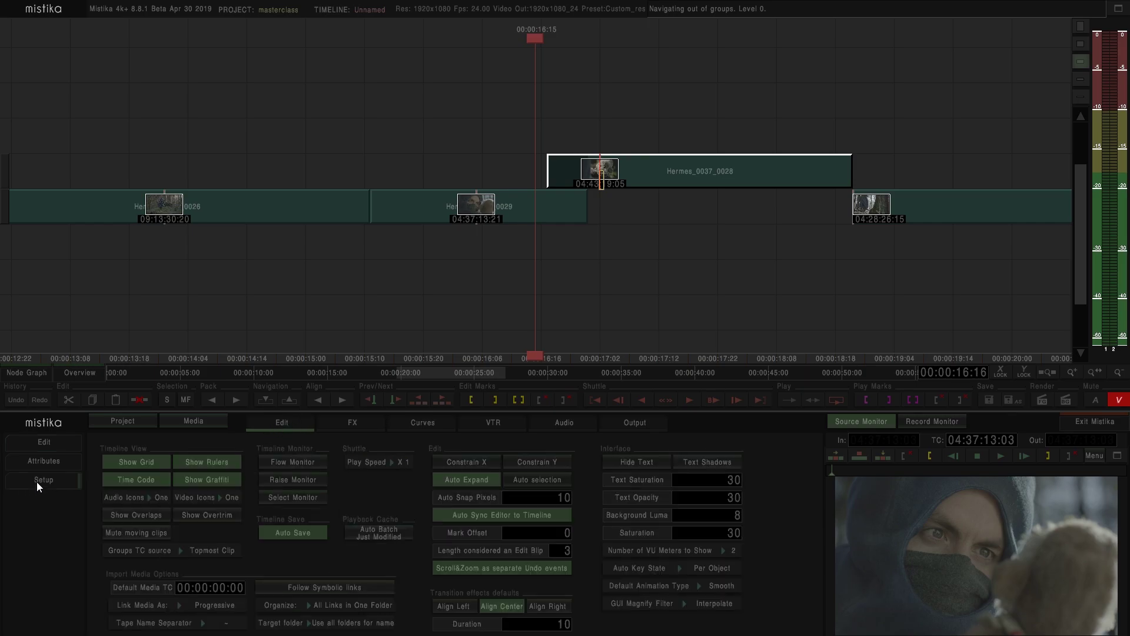
left_click(202, 518)
scroll(601, 252, "down", 4)
scroll(600, 252, "down", 2)
scroll(600, 252, "up", 6)
scroll(613, 263, "down", 6)
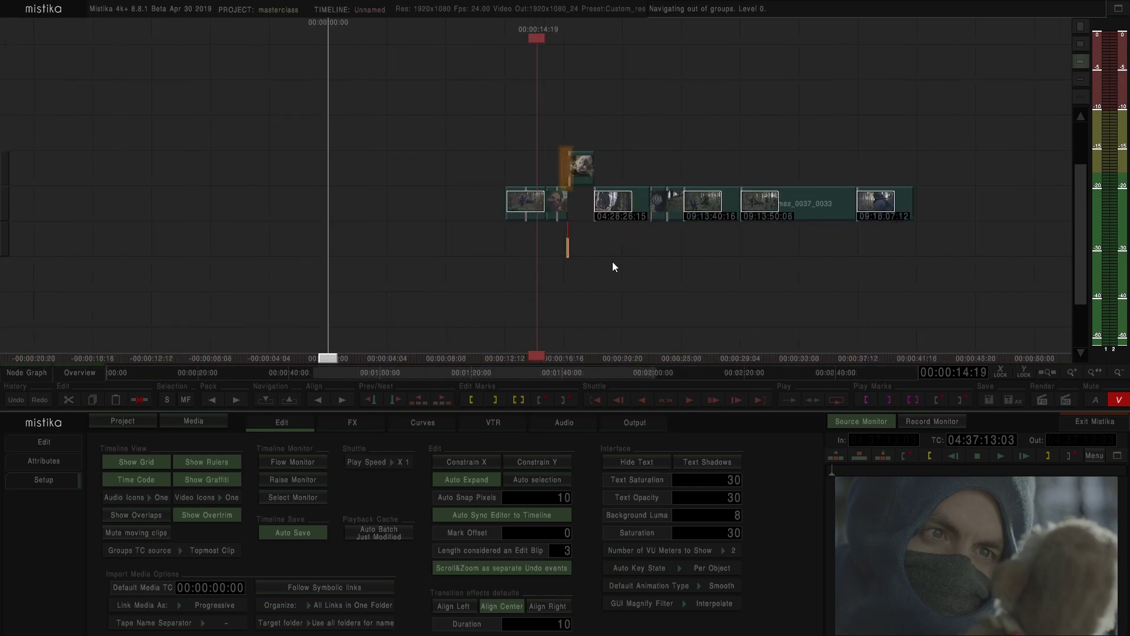
scroll(607, 266, "down", 2)
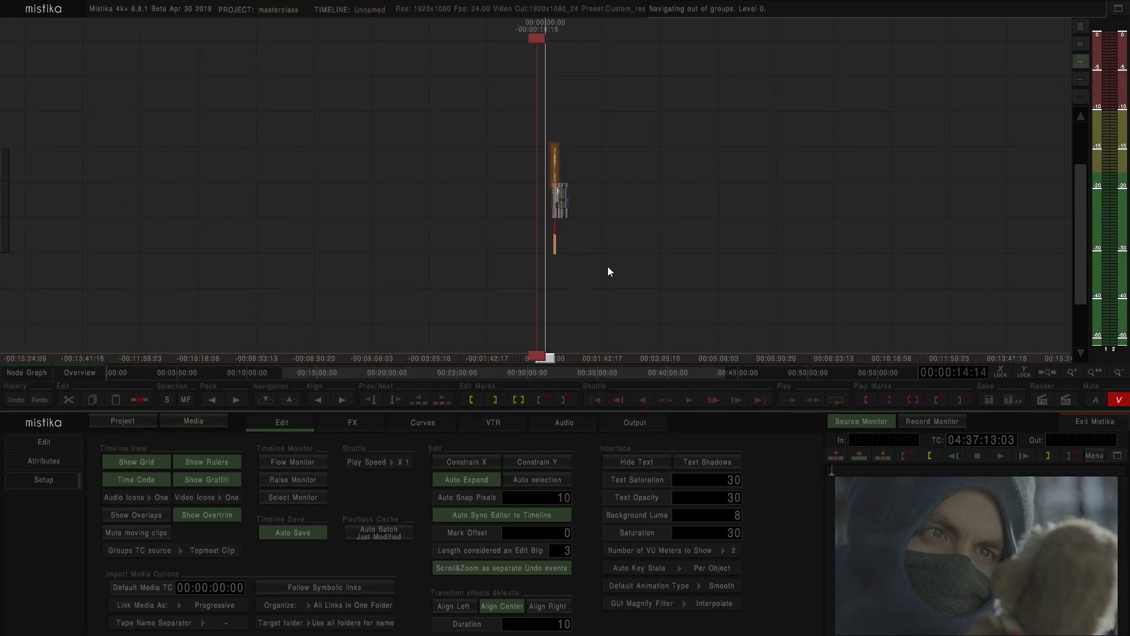
scroll(603, 262, "down", 2)
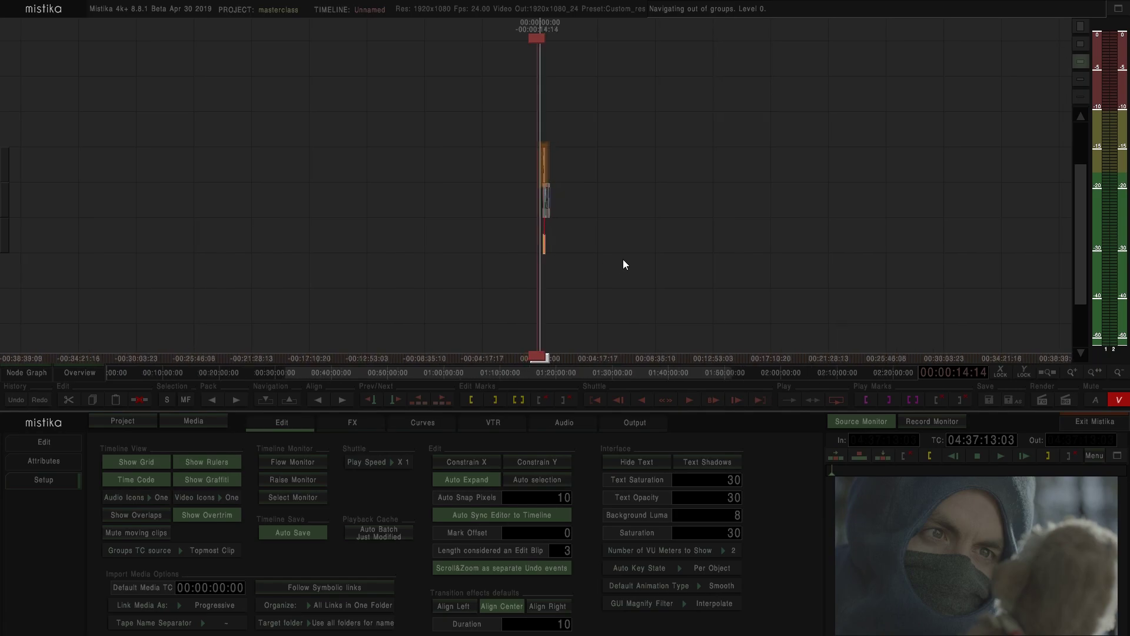
Step: Turn off Show Overtrim and turn on Show Overlaps in the timeline view setup
scroll(623, 259, "up", 5)
left_click_drag(694, 233, 622, 286)
scroll(444, 285, "up", 3)
left_click(201, 518)
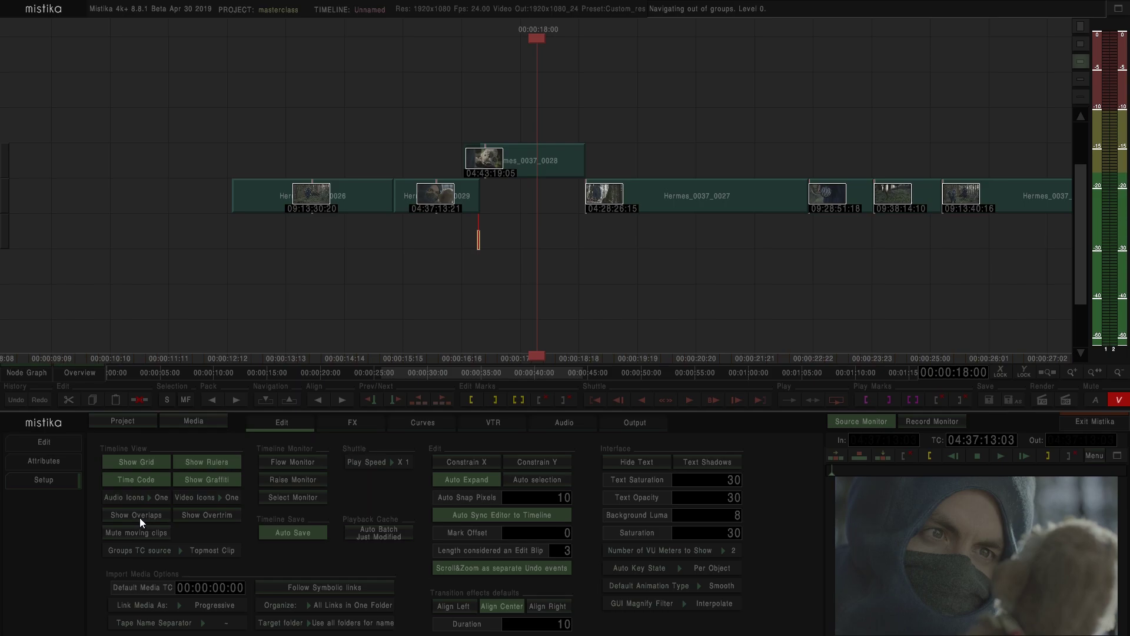
Step: Move the Hermes_0037_0028 clip back down to the main row and trim its head to 00:00:17:00, with the active frame at 04:43:19:03
mouse_move(468, 160)
left_mouse_down()
mouse_move(517, 153)
mouse_move(478, 245)
mouse_move(304, 201)
left_mouse_up()
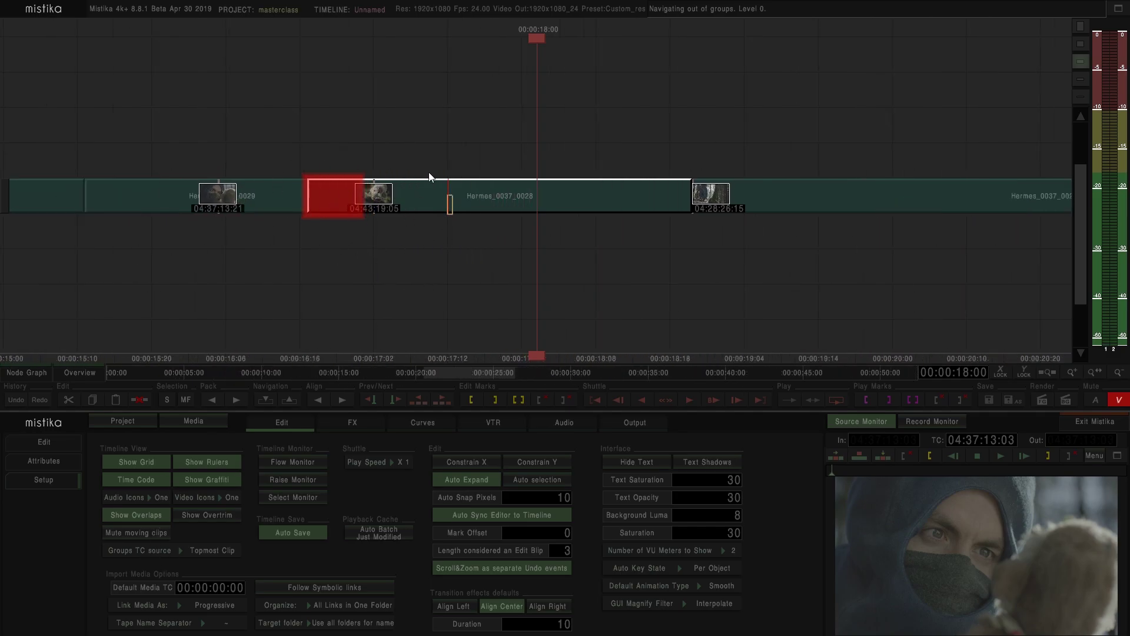
left_click_drag(418, 208, 544, 228)
left_click_drag(221, 221, 337, 221)
left_click_drag(420, 225, 483, 224)
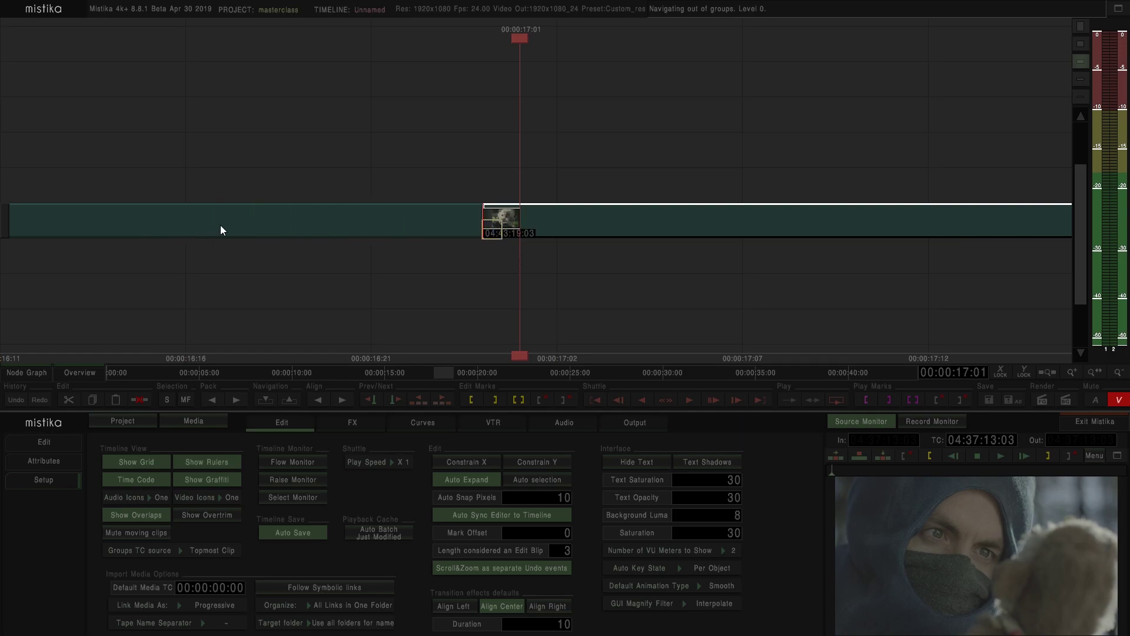
Step: Trim the head of the Hermes_0037_0028 clip to frame 04:43:19:21, leaving a gap after Hermes_0037_0029
scroll(622, 214, "down", 8)
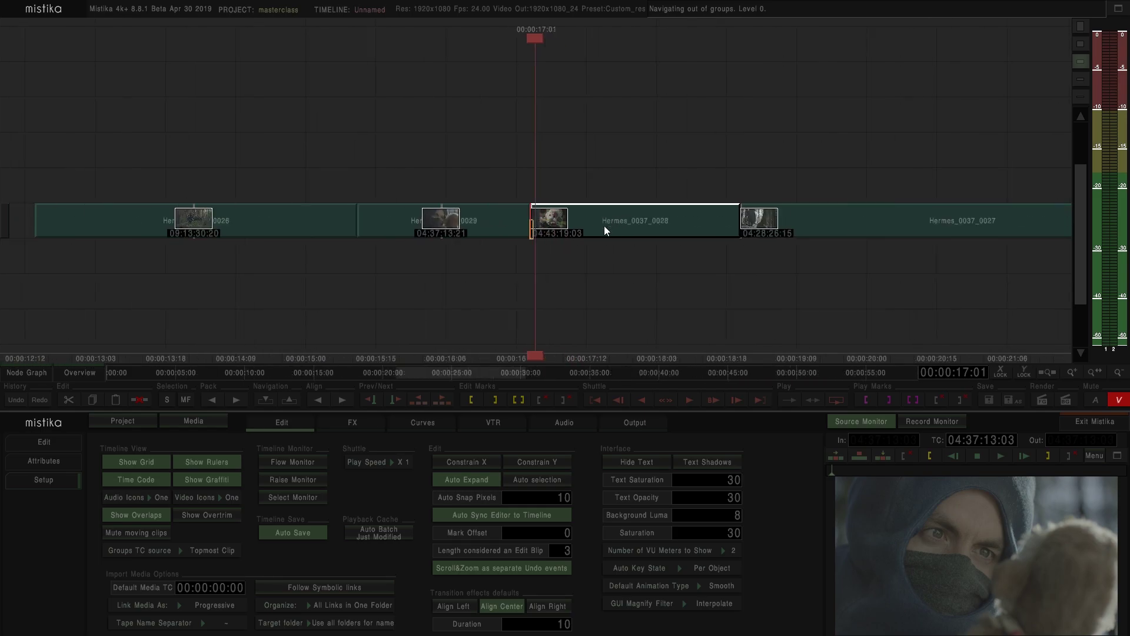
right_click(417, 295)
left_click(371, 299)
left_click(551, 219)
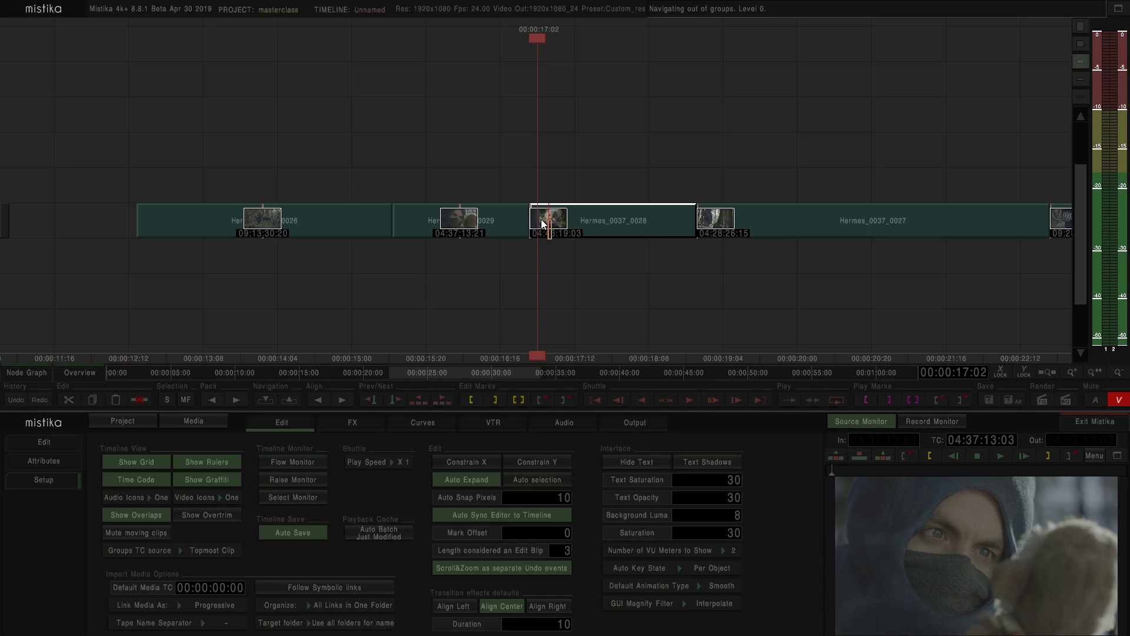
scroll(543, 223, "up", 3)
left_click_drag(520, 222, 687, 222)
left_click(632, 297)
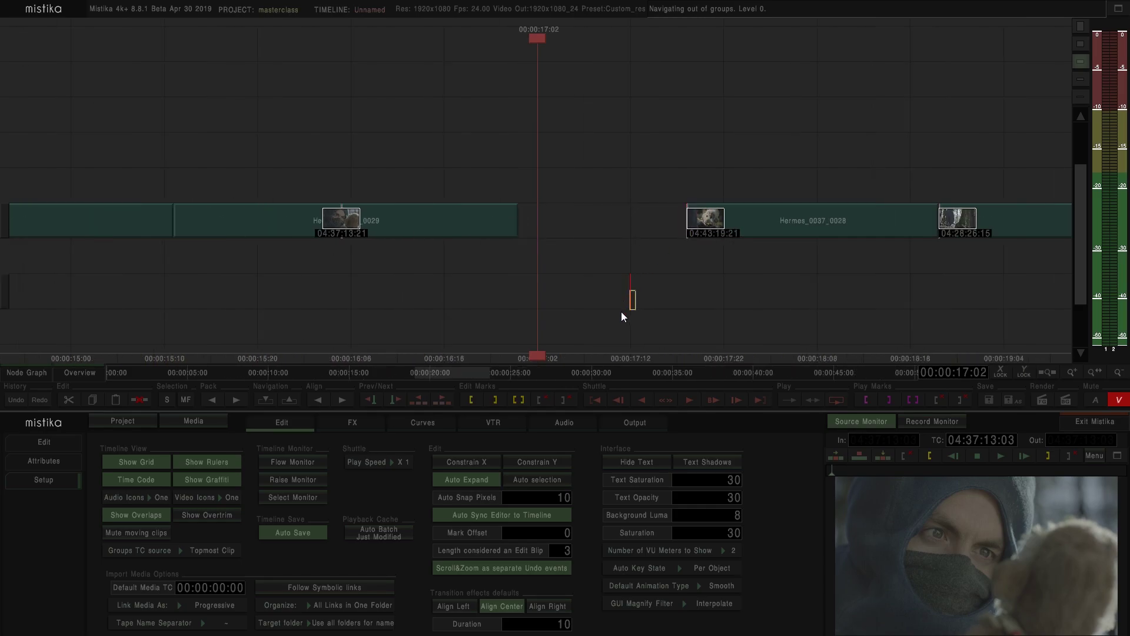
Step: Select the Hermes_0037_0026, Hermes_0037_0029 and Hermes_0037_0028 clips and pack them to the right to close the gap
scroll(666, 290, "left", 2)
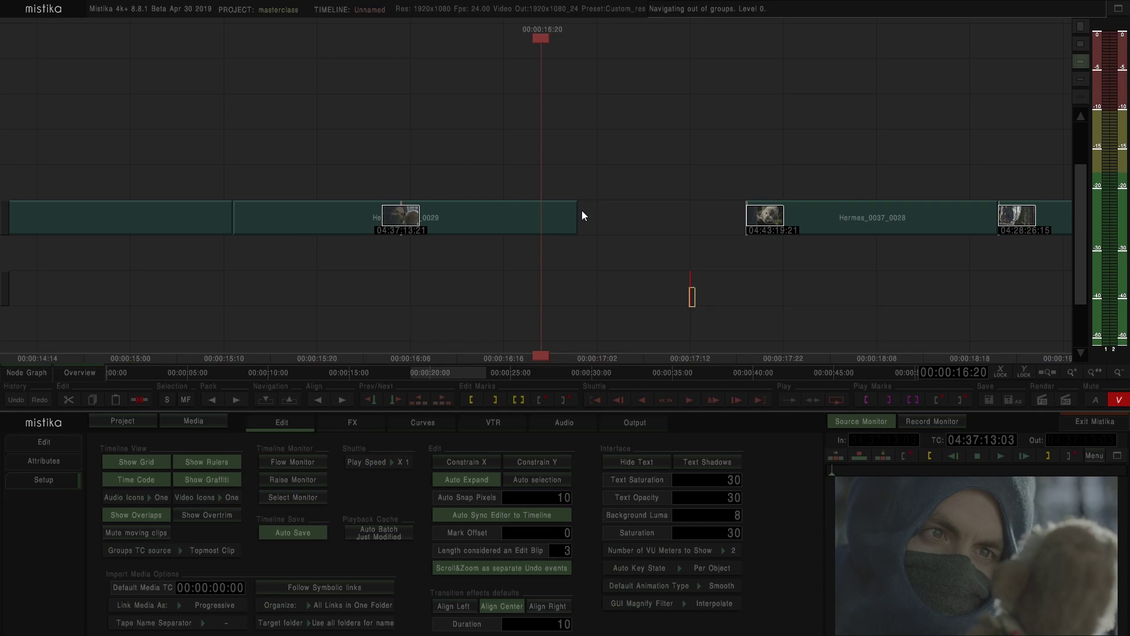
scroll(614, 246, "down", 3)
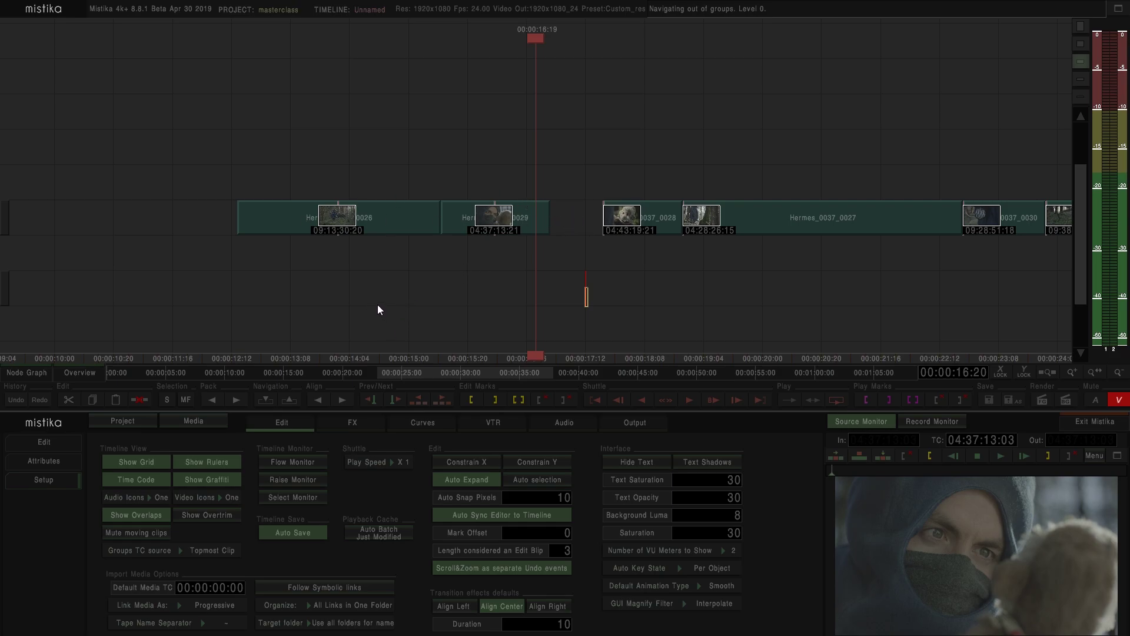
left_click_drag(367, 323, 508, 209)
left_click_drag(626, 158, 632, 154)
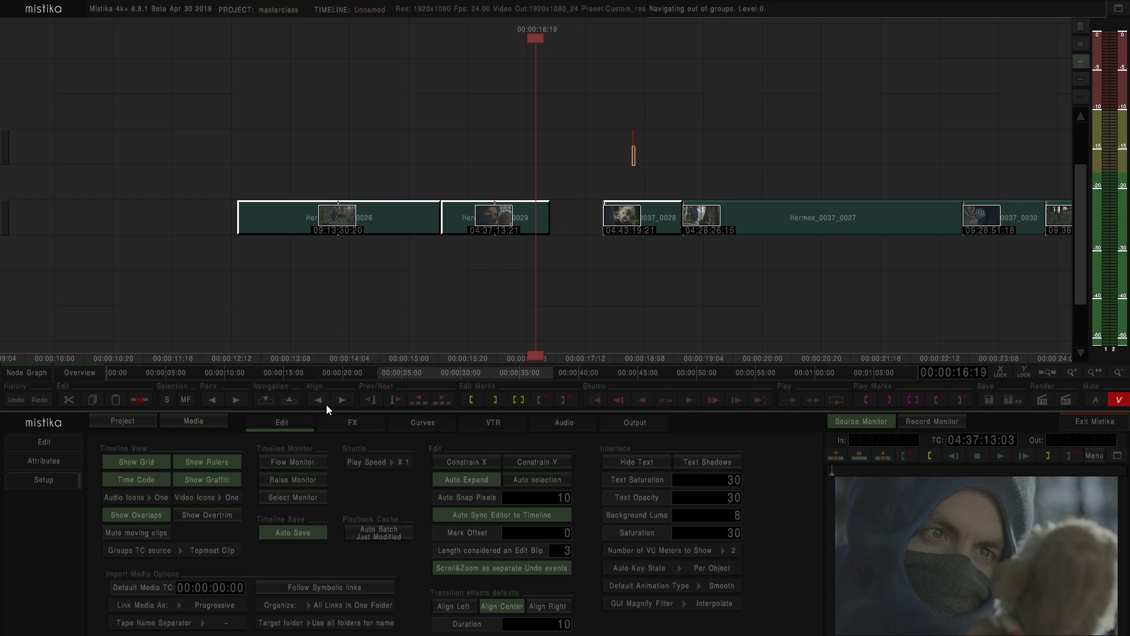
left_click(239, 404)
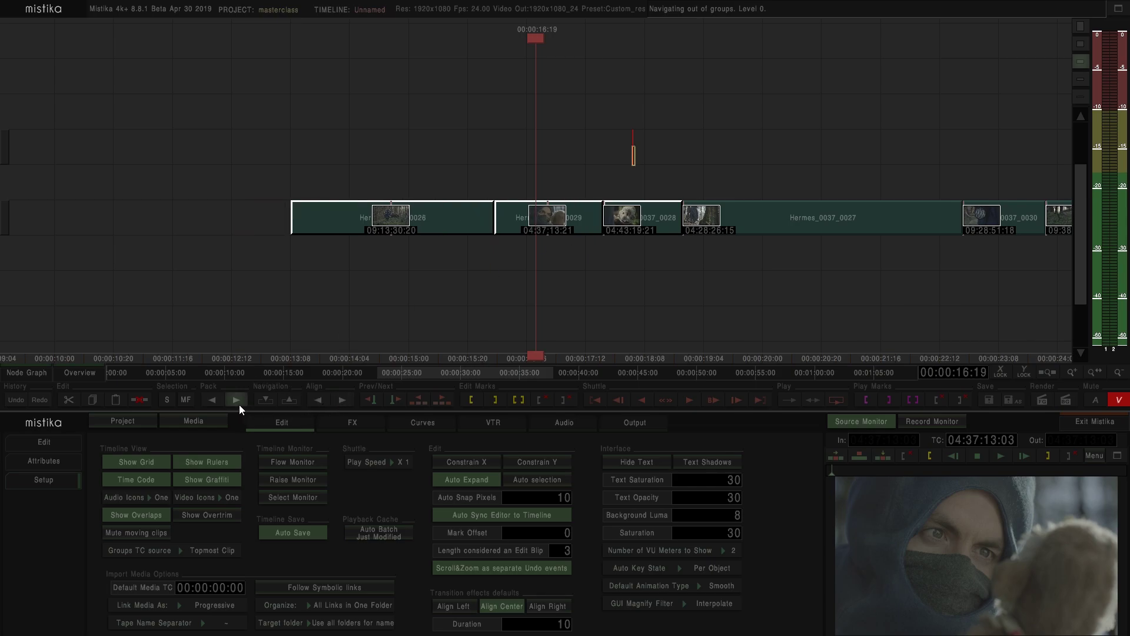
Step: Move the Hermes_0037_0026 and Hermes_0037_0029 clips earlier, then pack Hermes_0037_0028 to the left against Hermes_0037_0029
left_click_drag(517, 204, 447, 200)
left_click(649, 157)
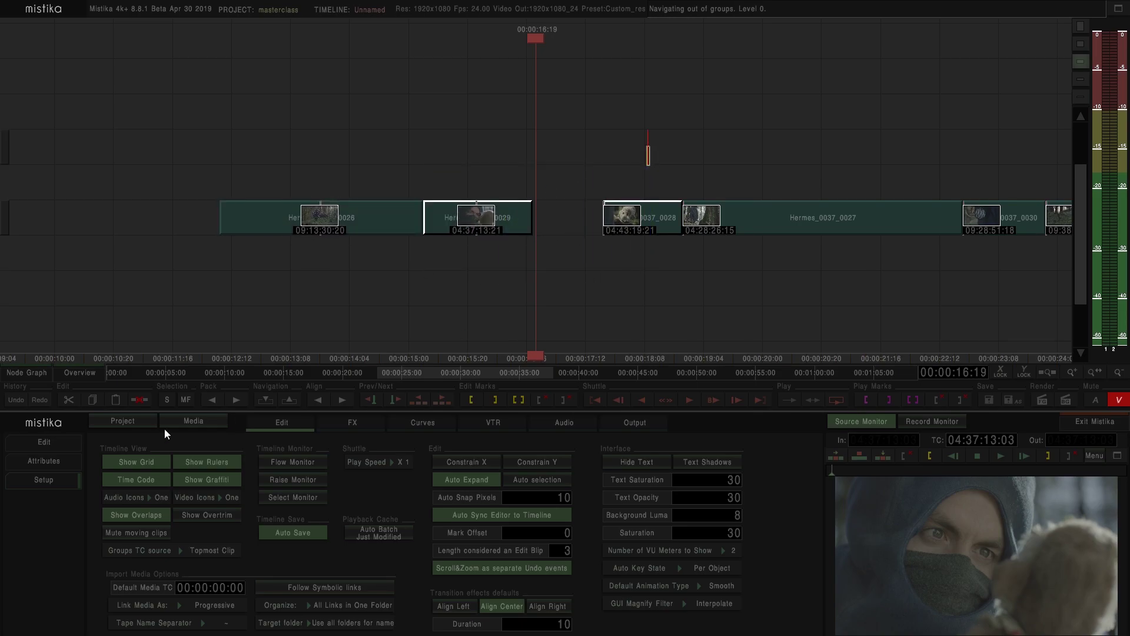
left_click(213, 400)
left_click(564, 284)
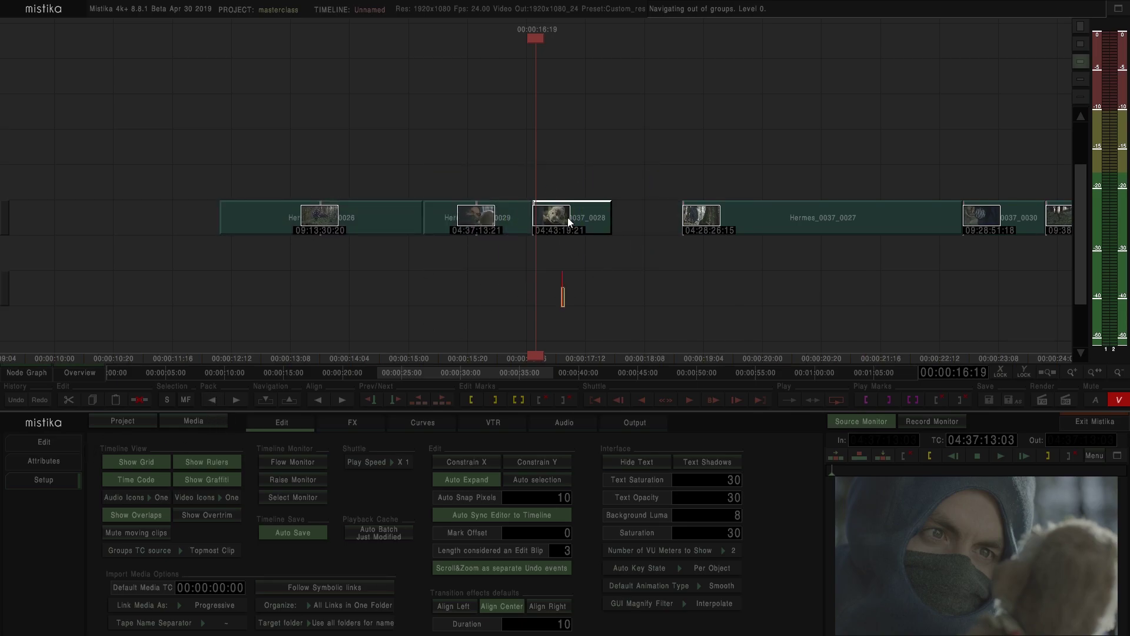
Step: Move Hermes_0037_0028 back against Hermes_0037_0027, select it together with Hermes_0037_0029 and pack to the left
left_click_drag(627, 222, 631, 220)
left_click_drag(592, 288, 673, 282)
left_click_drag(699, 164, 704, 162)
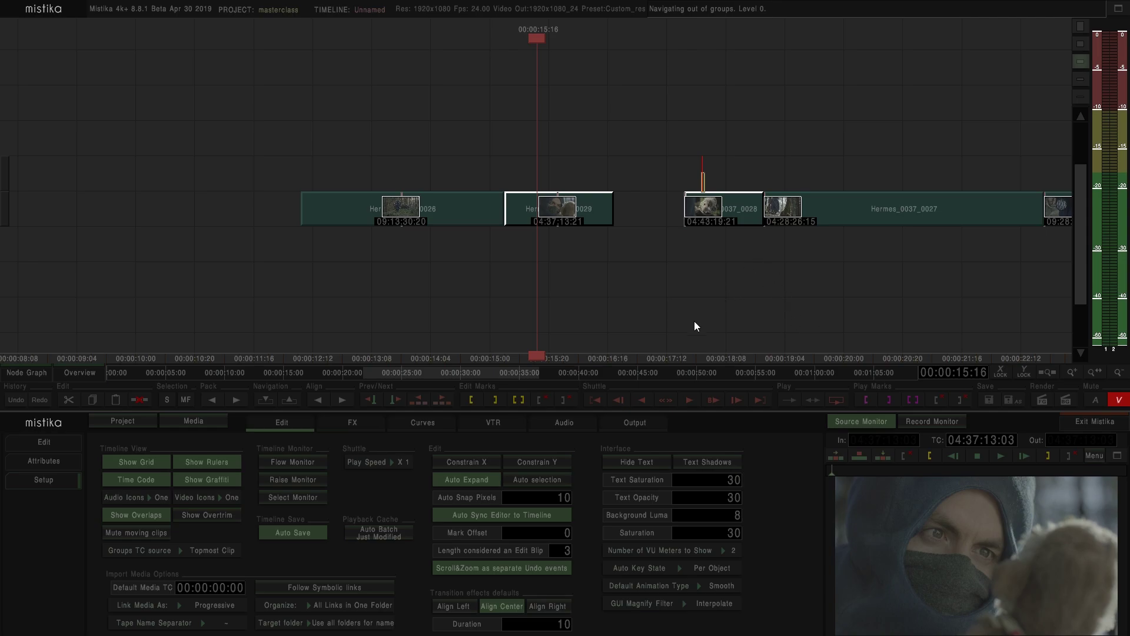
key("ctrl+Left")
Step: Return Hermes_0037_0028 to its place before Hermes_0037_0027 and pack Hermes_0037_0029 to the right against it
left_click(640, 291)
left_click_drag(684, 211, 715, 211)
left_click_drag(577, 253, 706, 166)
key("ctrl+Right")
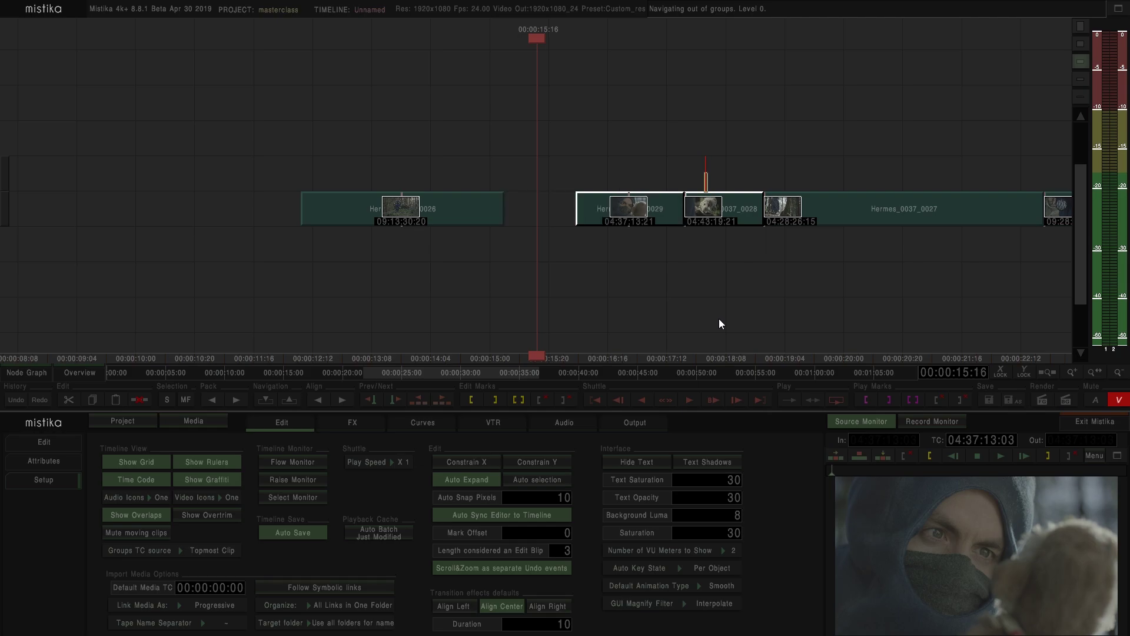
Step: Move Hermes_0037_0029 back beside Hermes_0037_0026, then move both clips later to close the gap before Hermes_0037_0028
left_click(698, 301)
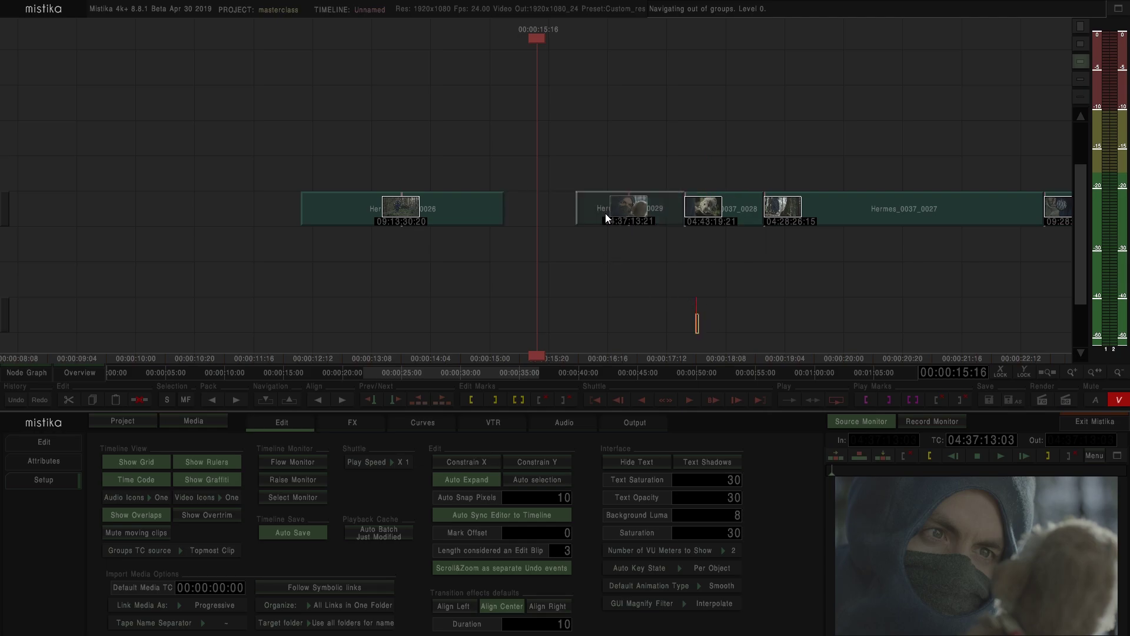
left_click_drag(609, 213, 562, 215)
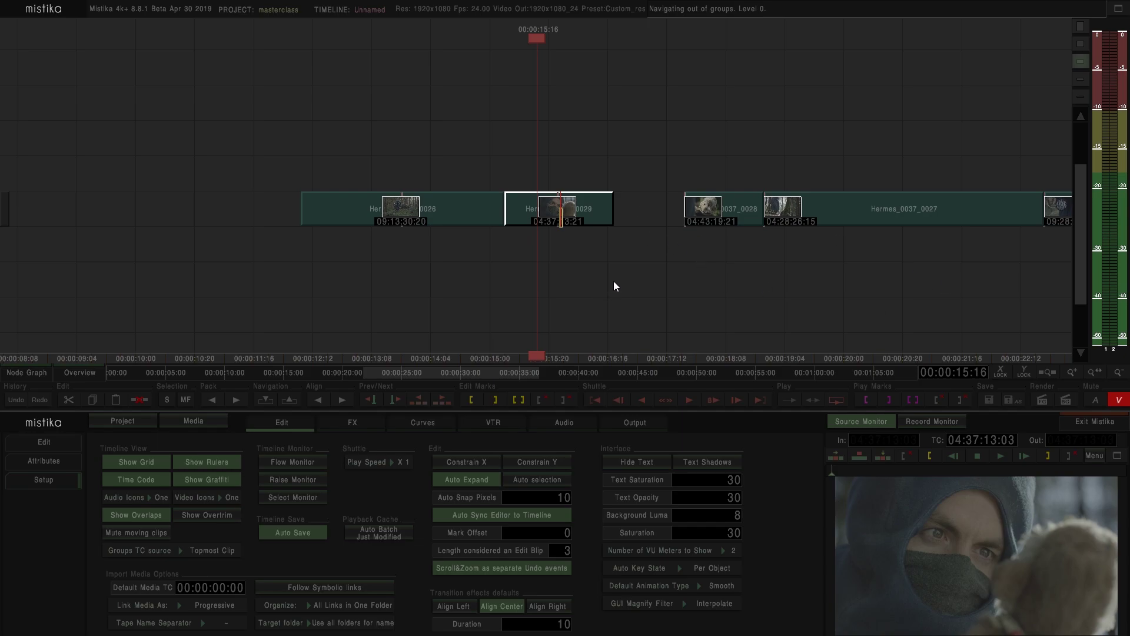
scroll(633, 283, "down", 3)
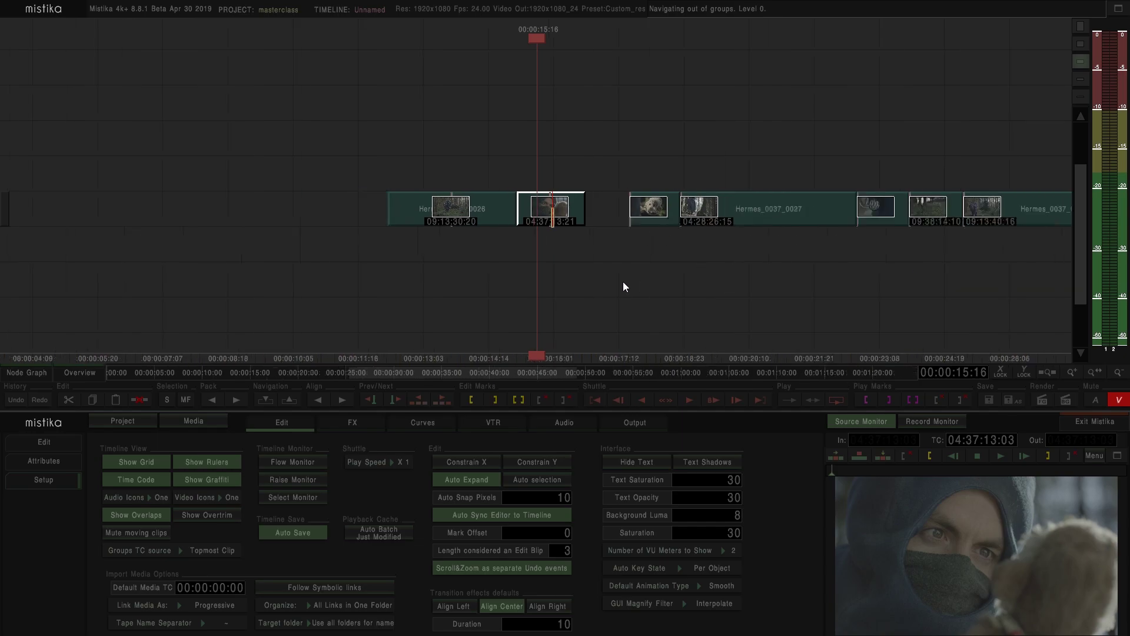
left_click_drag(747, 294, 768, 285)
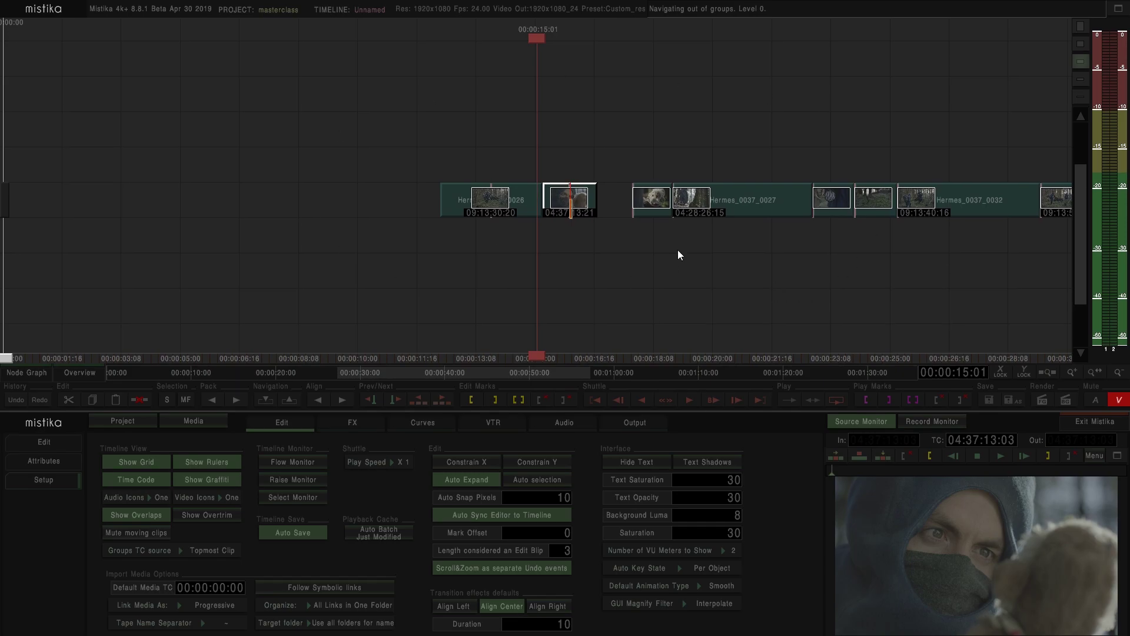
scroll(660, 263, "down", 2)
right_click(580, 259)
left_click(538, 243)
left_click_drag(547, 186, 567, 188)
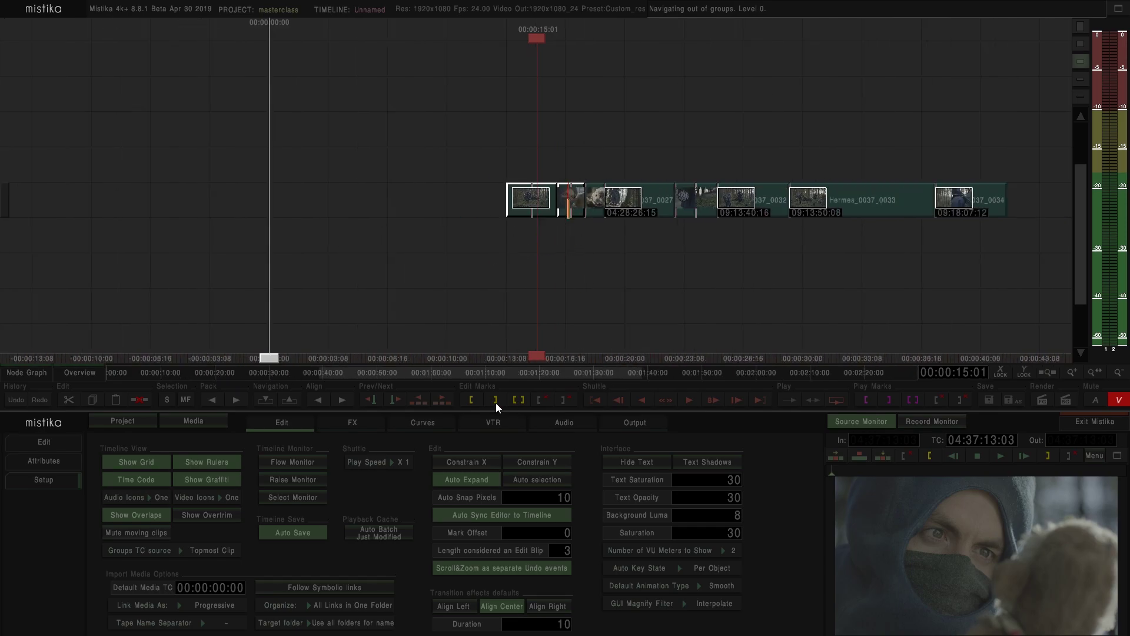
Step: Set the edit calculator to 25 frames and use it to trim the head of the Hermes_0037_0028 clip earlier and back later
left_click(61, 445)
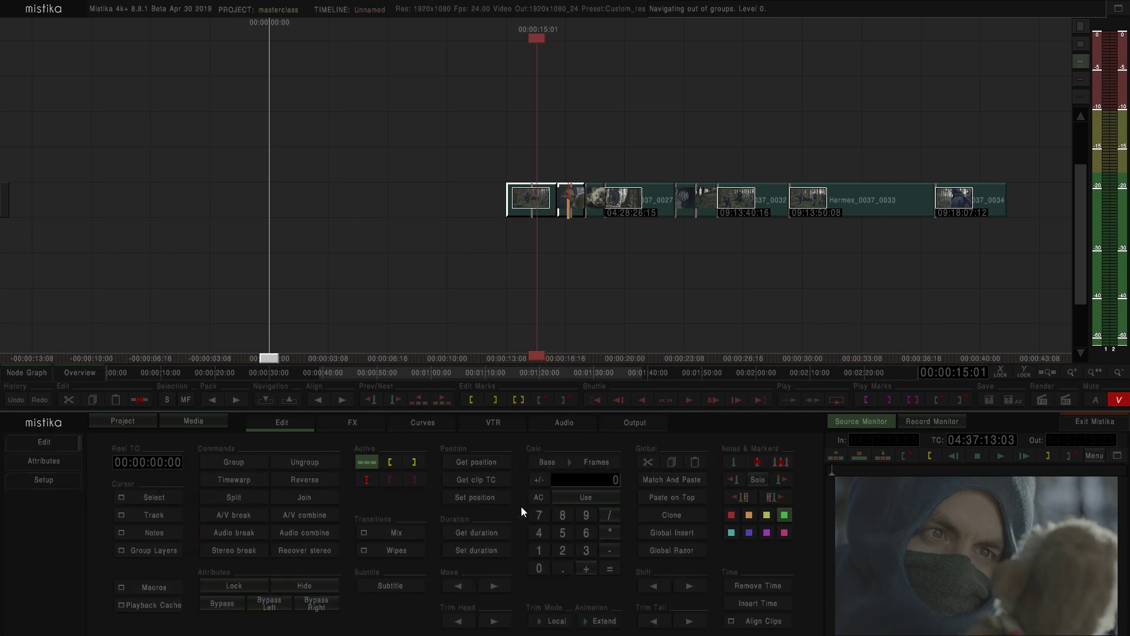
scroll(650, 232, "up", 3)
scroll(429, 292, "up", 7)
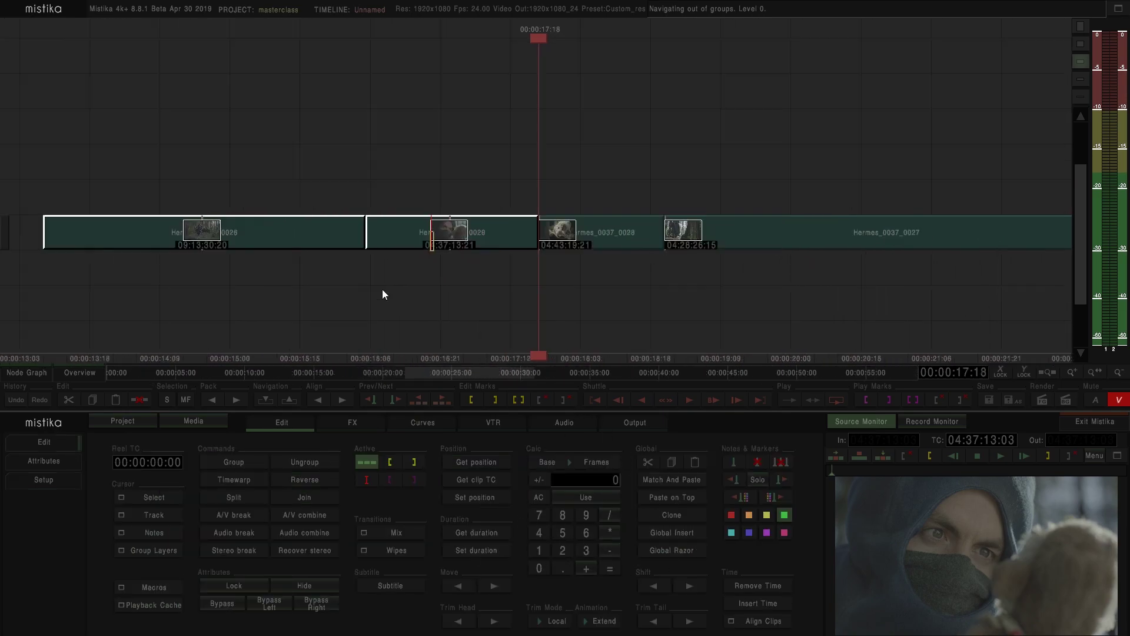
left_click(646, 214)
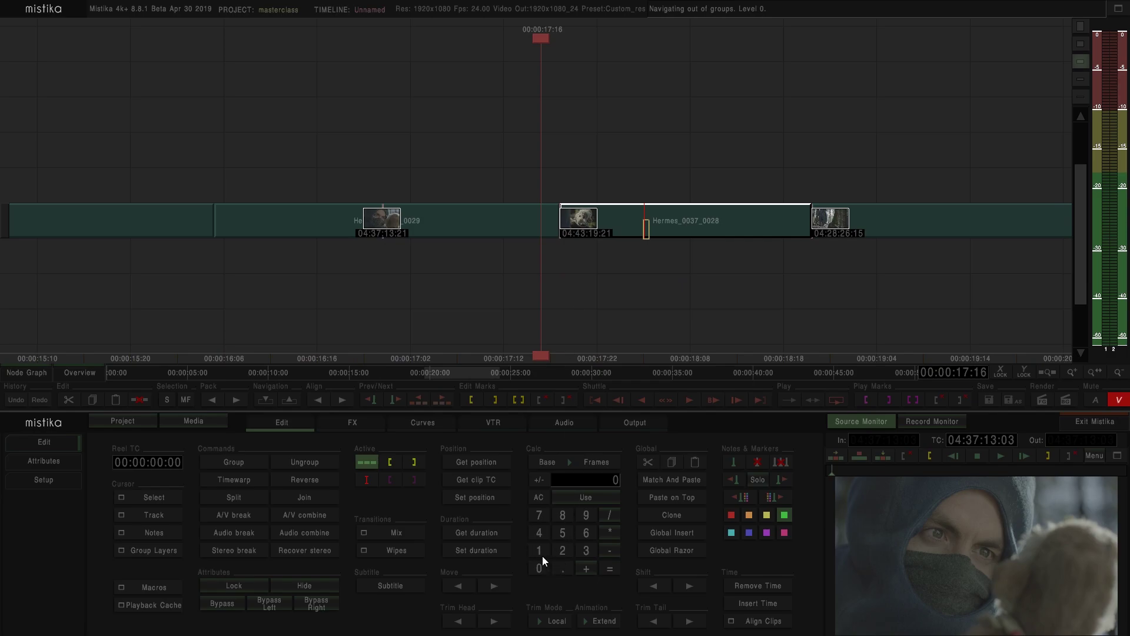
left_click(563, 550)
left_click(458, 619)
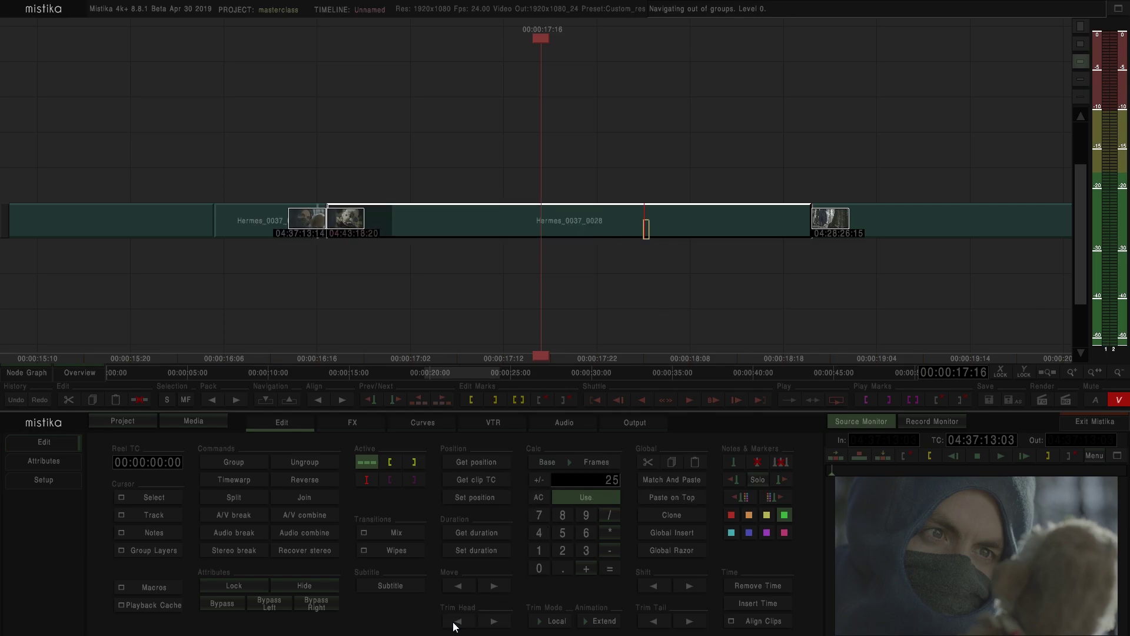
left_click(493, 620)
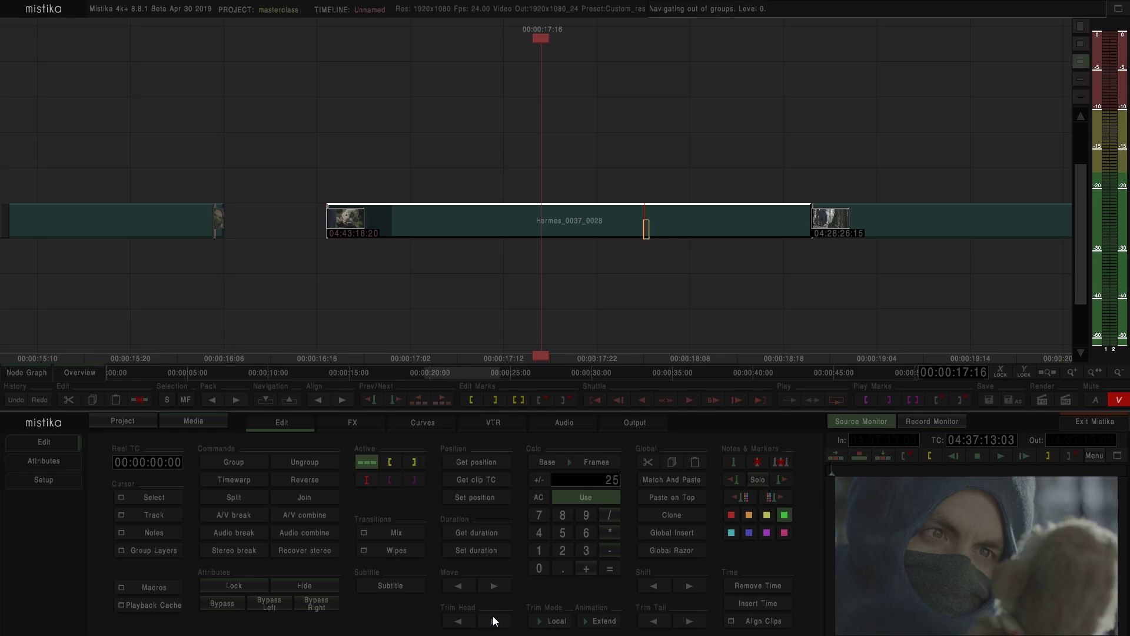
Step: Trim the head of Hermes_0037_0028 25 frames later, set the edit calculator to 5 and extend Hermes_0037_0029's tail to meet that clip
left_click(493, 621)
left_click(222, 224)
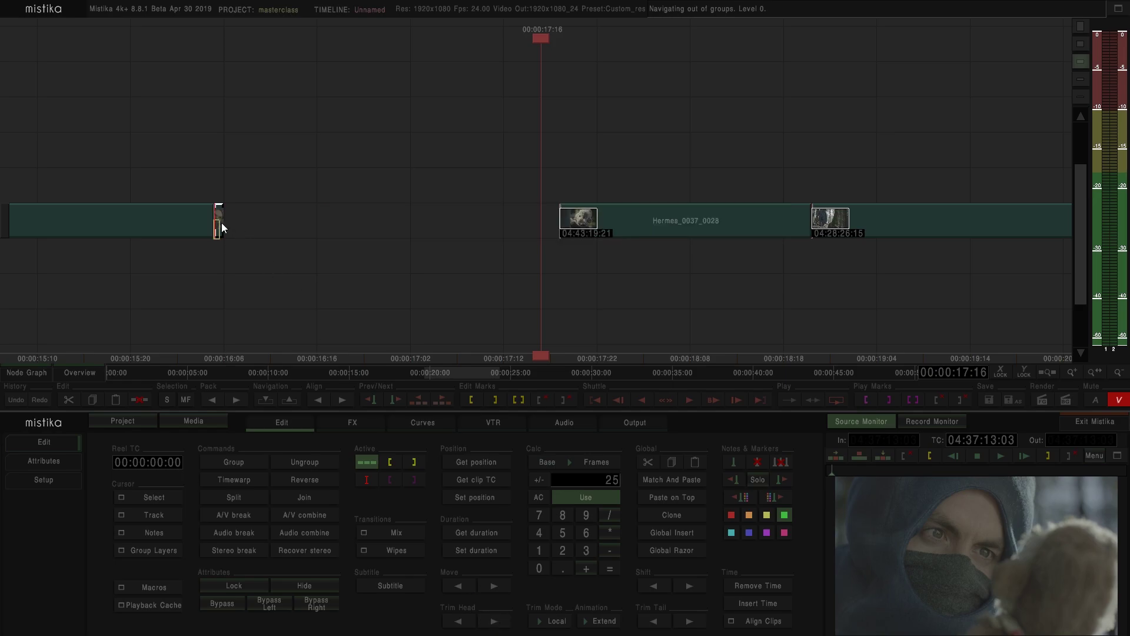
right_click(222, 223)
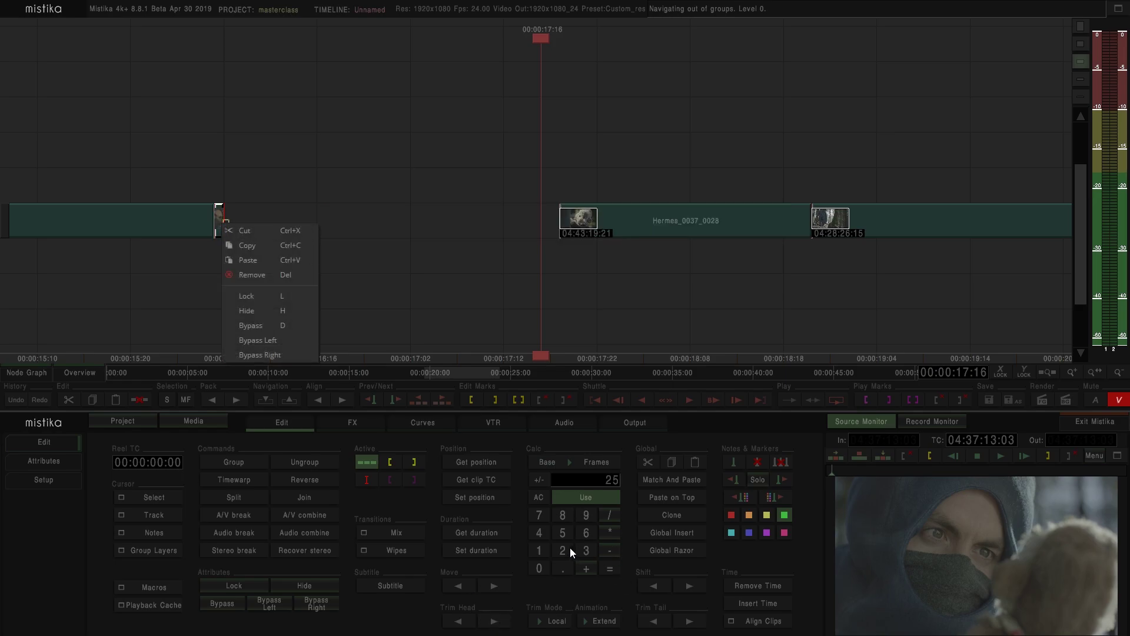
left_click(560, 533)
left_click(539, 498)
left_click(561, 533)
left_click_drag(221, 215, 558, 225)
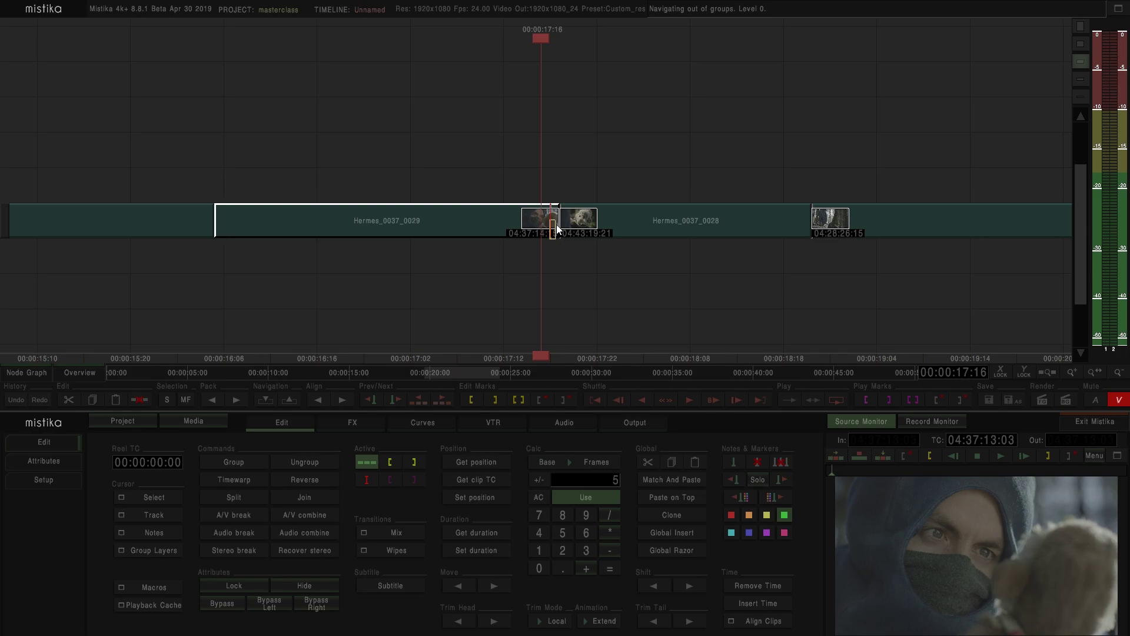
Step: In Local trim mode, trim the head of Hermes_0037_0028 earlier by 15 frames and back later by 10 frames
left_click(628, 222)
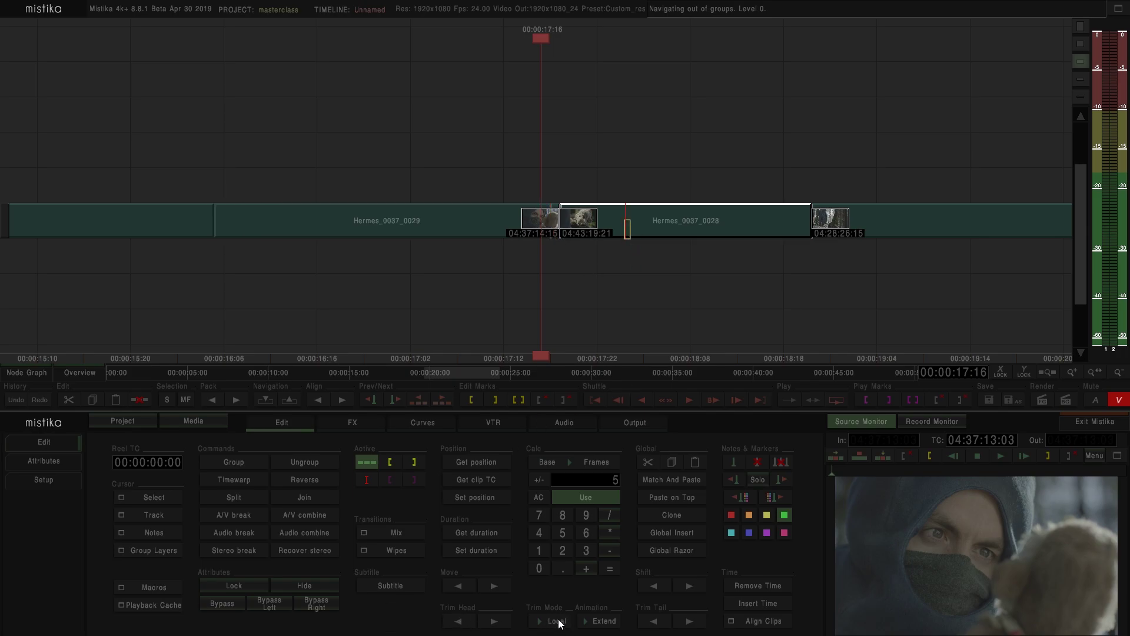
left_click(464, 622)
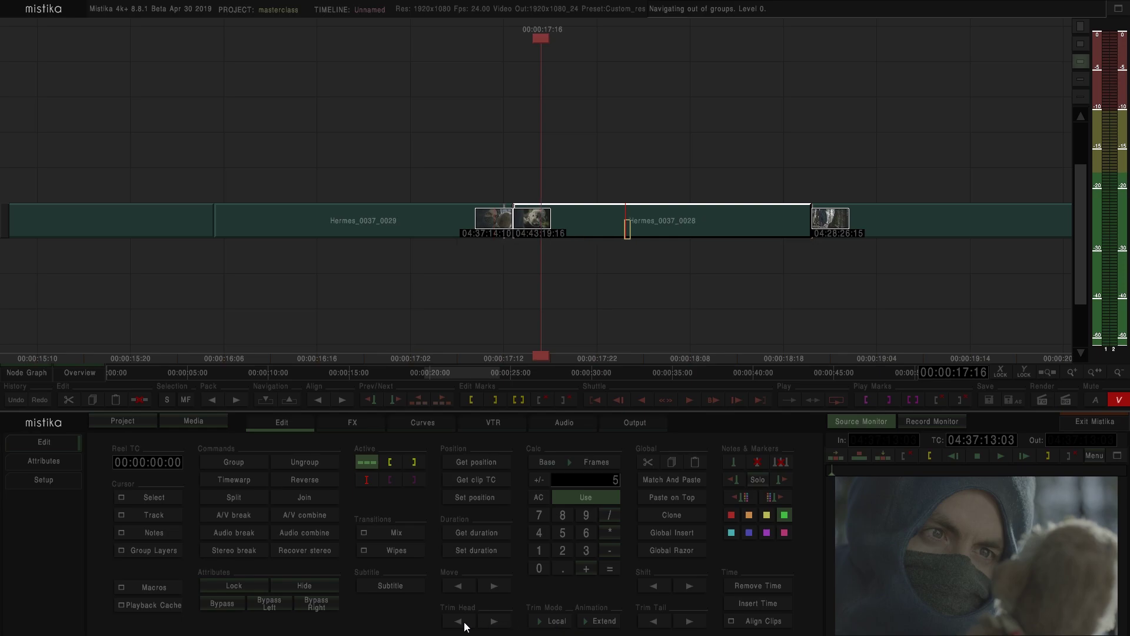
left_click(464, 621)
left_click(464, 622)
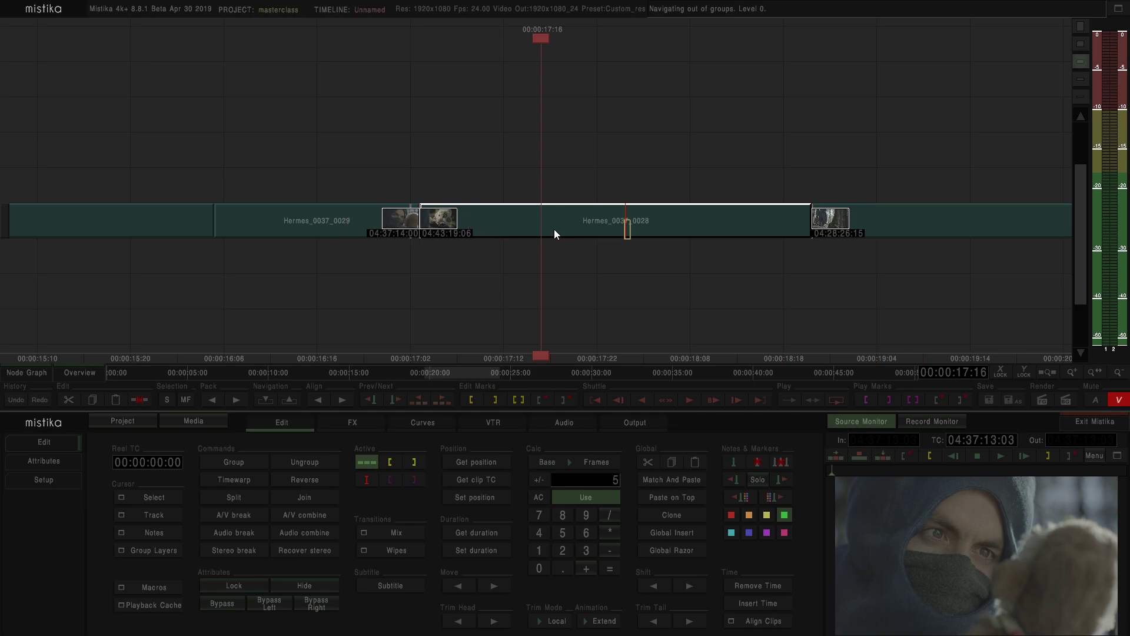
left_click(494, 621)
left_click(494, 621)
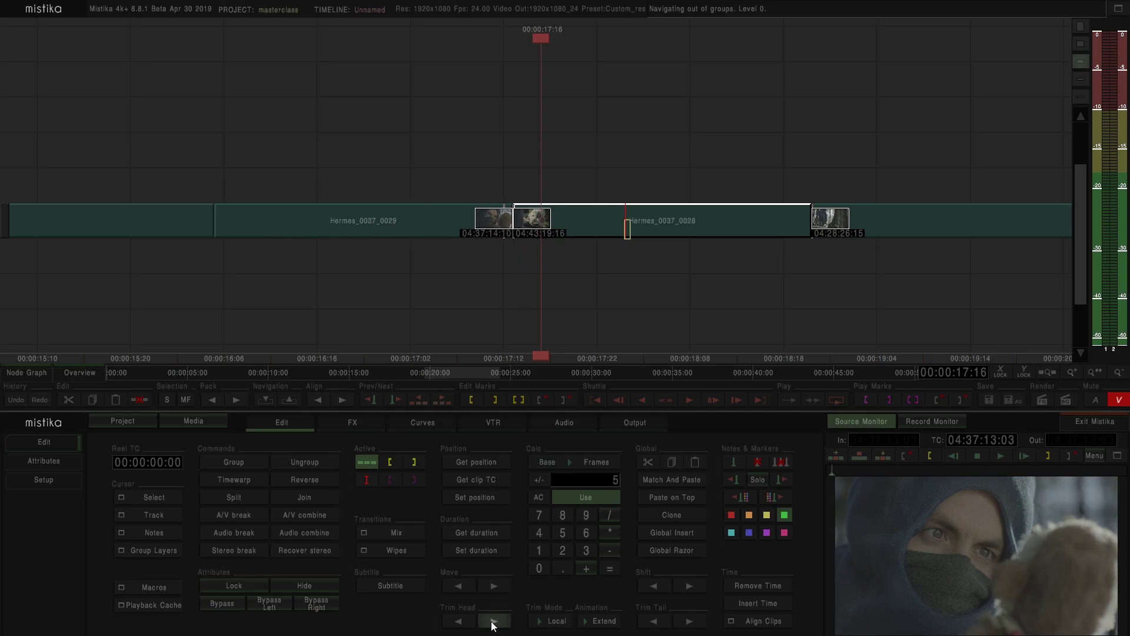
Step: Trim the tail of Hermes_0037_0028 later by 15 frames and back by the same amount in Local trim mode
left_click(689, 621)
left_click(690, 621)
left_click(690, 621)
left_click(655, 622)
left_click(655, 622)
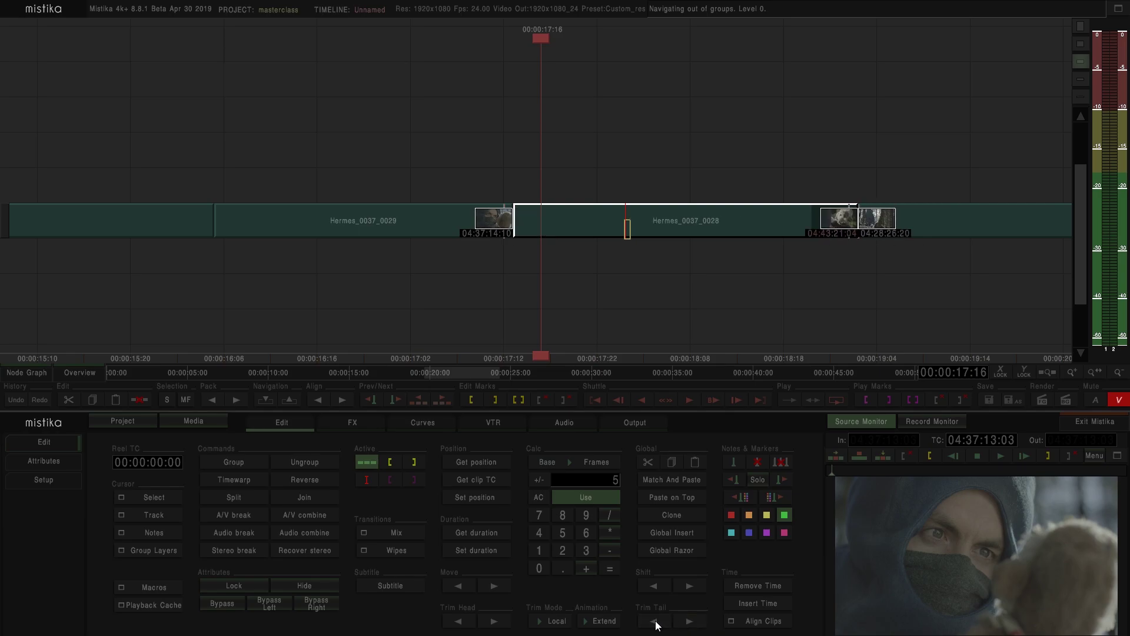
left_click(656, 622)
Step: Switch the trim mode to Select and trim the tail of Hermes_0037_0028 later, earlier and back in 5-frame increments
left_click(557, 621)
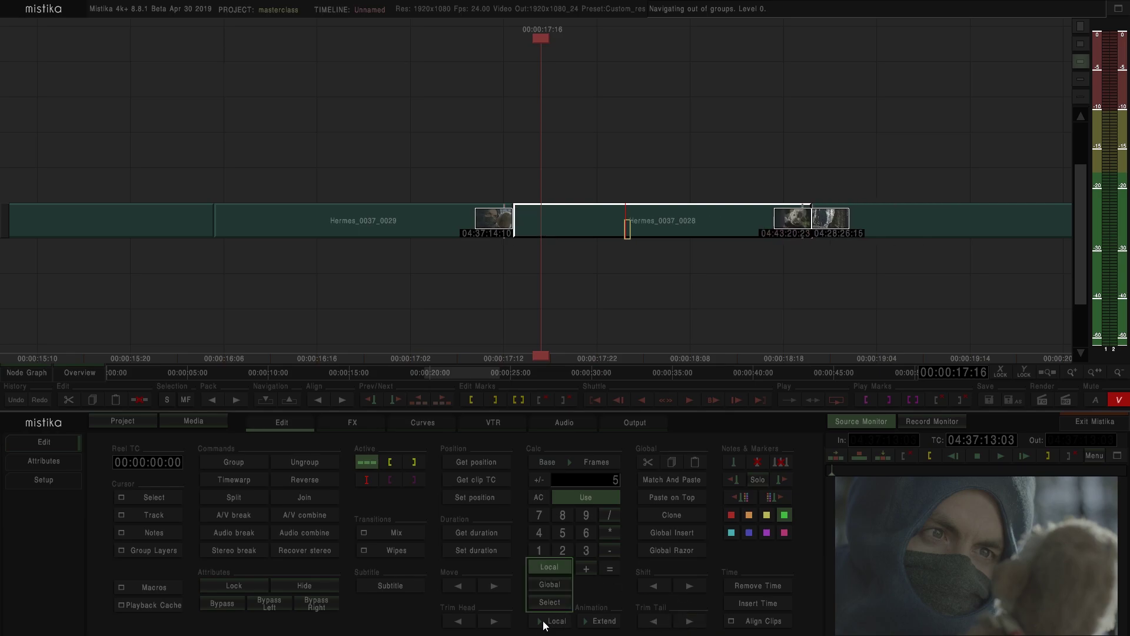
left_click(551, 603)
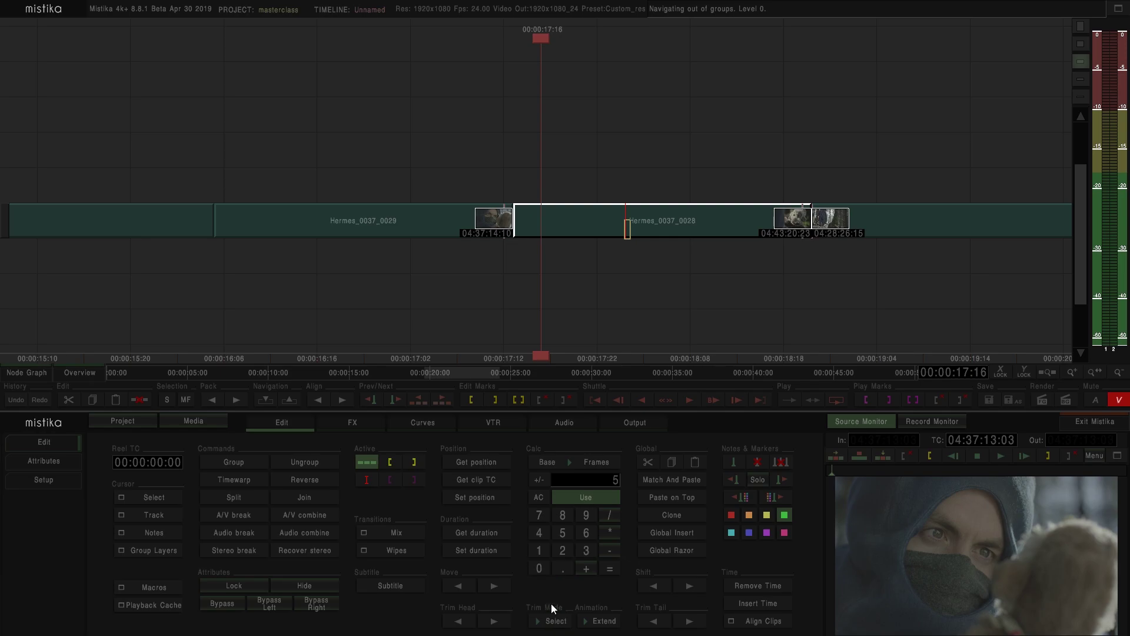
left_click(689, 621)
left_click(690, 621)
left_click(661, 623)
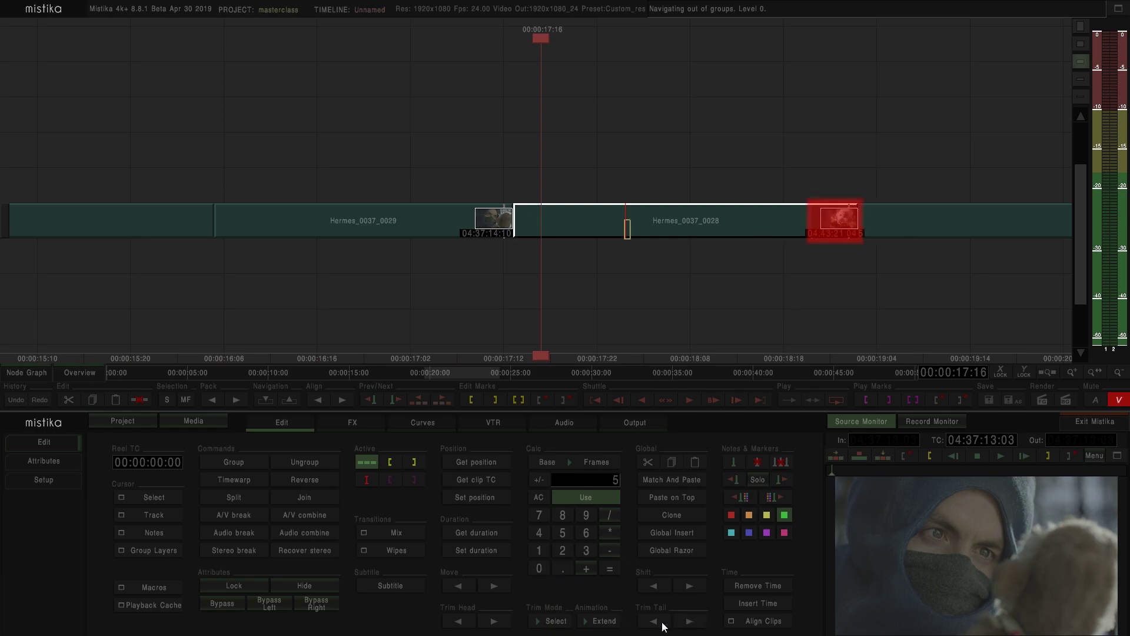
left_click(662, 623)
left_click(662, 623)
left_click(661, 623)
left_click(687, 623)
left_click(687, 623)
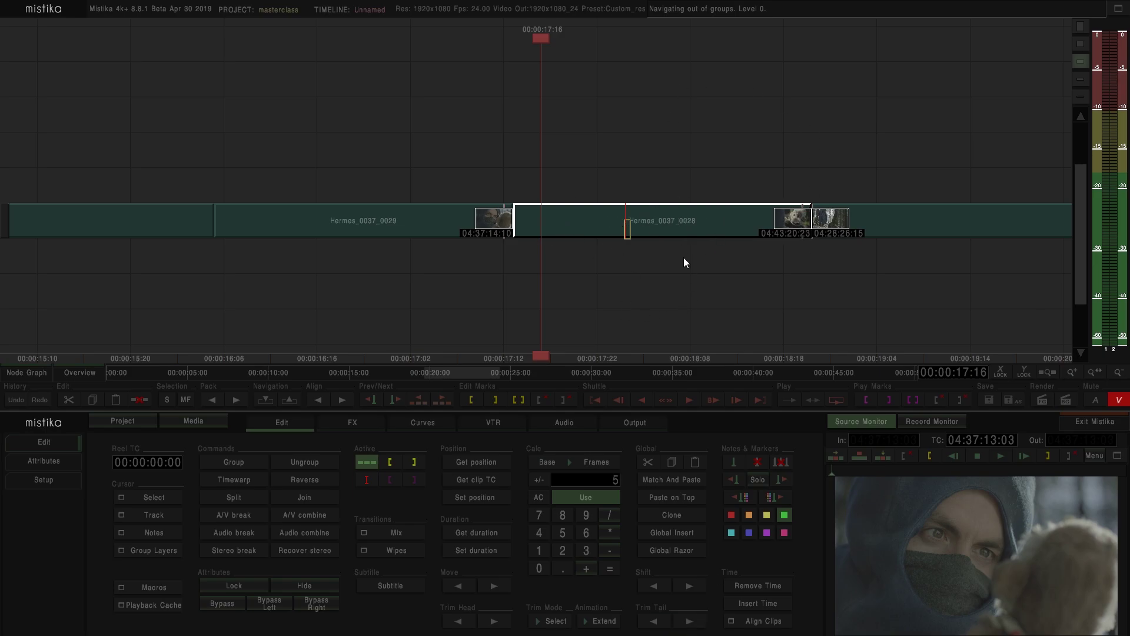
Step: Switch the trim mode to Global, trim the tail of Hermes_0037_0028 later and back in 5-frame increments, and deselect the clip
left_click(556, 622)
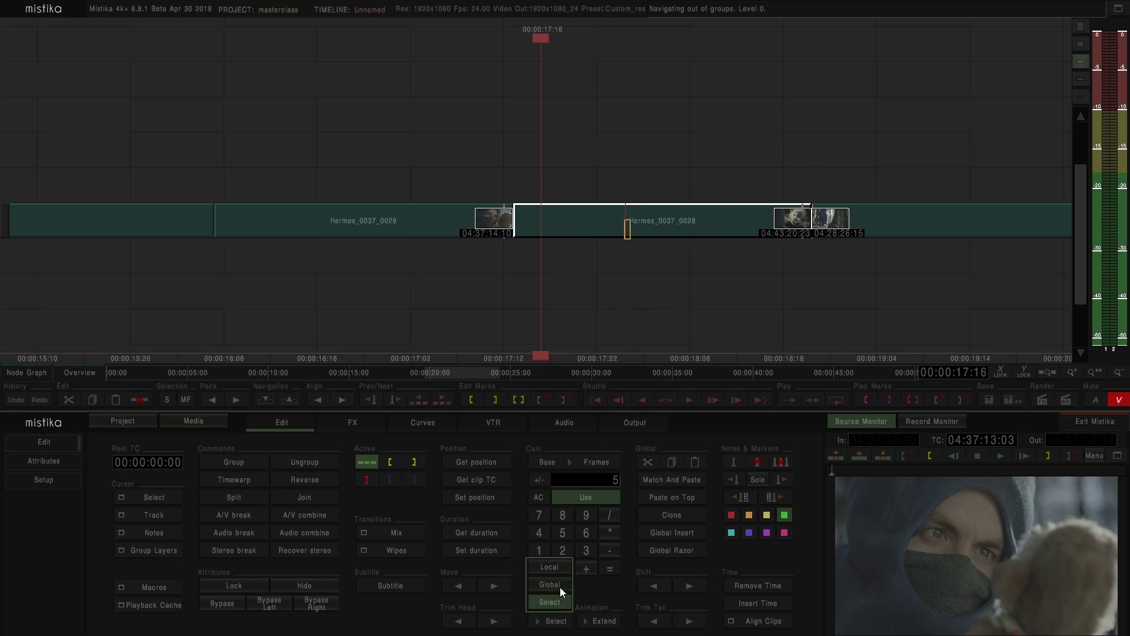
scroll(644, 252, "down", 6)
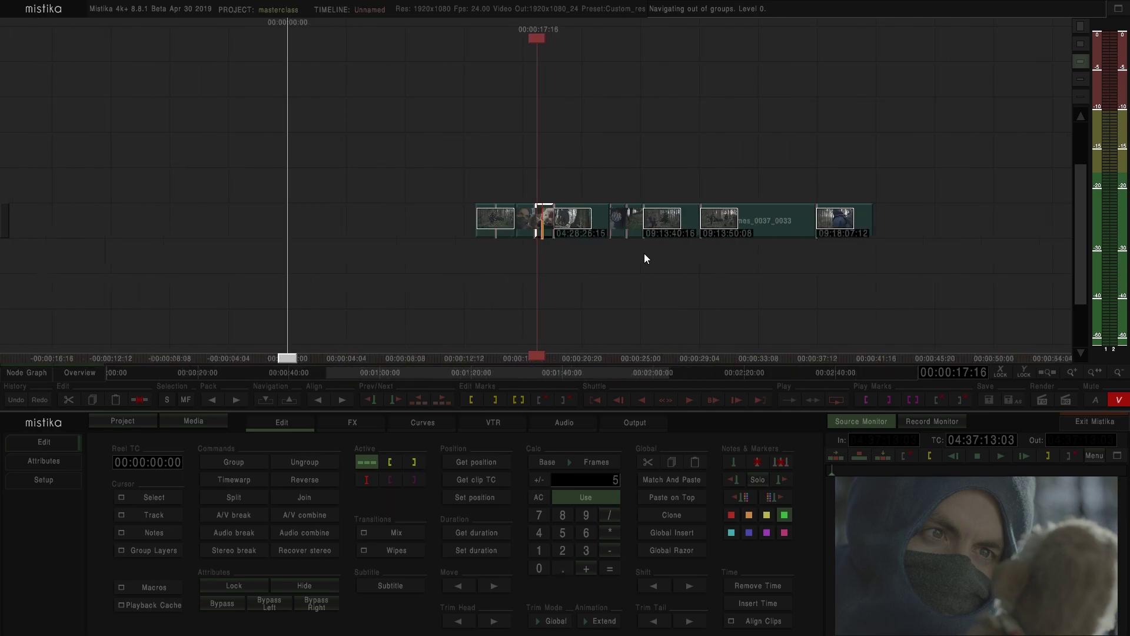
left_click(692, 622)
left_click(692, 622)
left_click(692, 622)
left_click(654, 622)
left_click(654, 622)
left_click(653, 622)
left_click(654, 622)
left_click(653, 621)
scroll(547, 240, "up", 5)
left_click(643, 280)
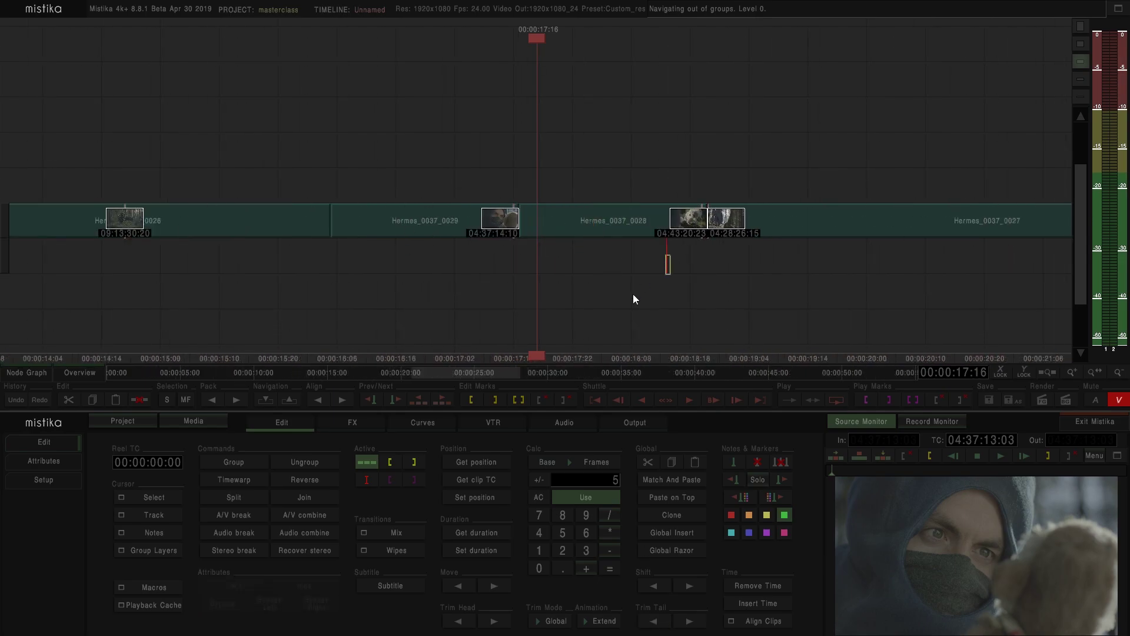
scroll(565, 244, "down", 3)
scroll(569, 250, "up", 1)
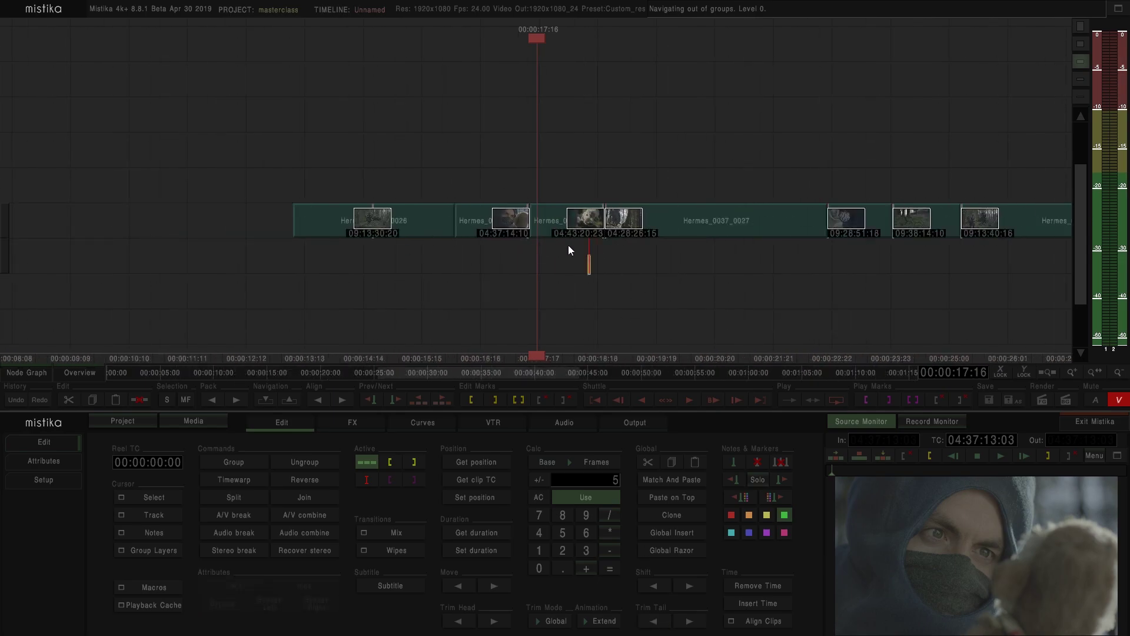
scroll(727, 251, "down", 3)
left_click(697, 271)
left_click_drag(729, 285, 662, 280)
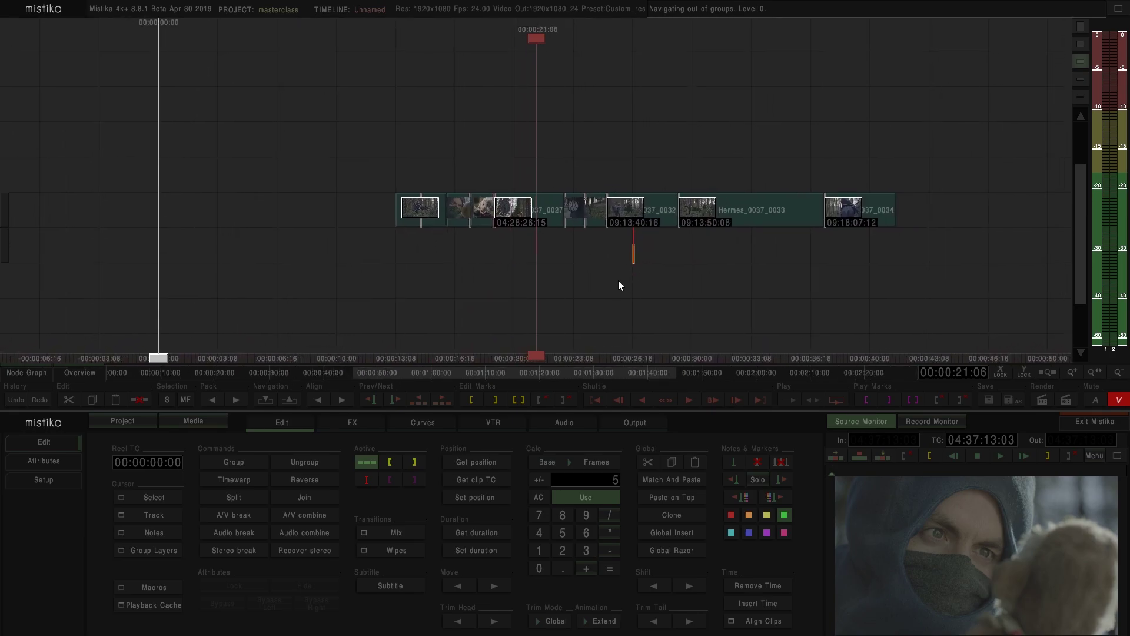
left_click(556, 243)
left_click(556, 219)
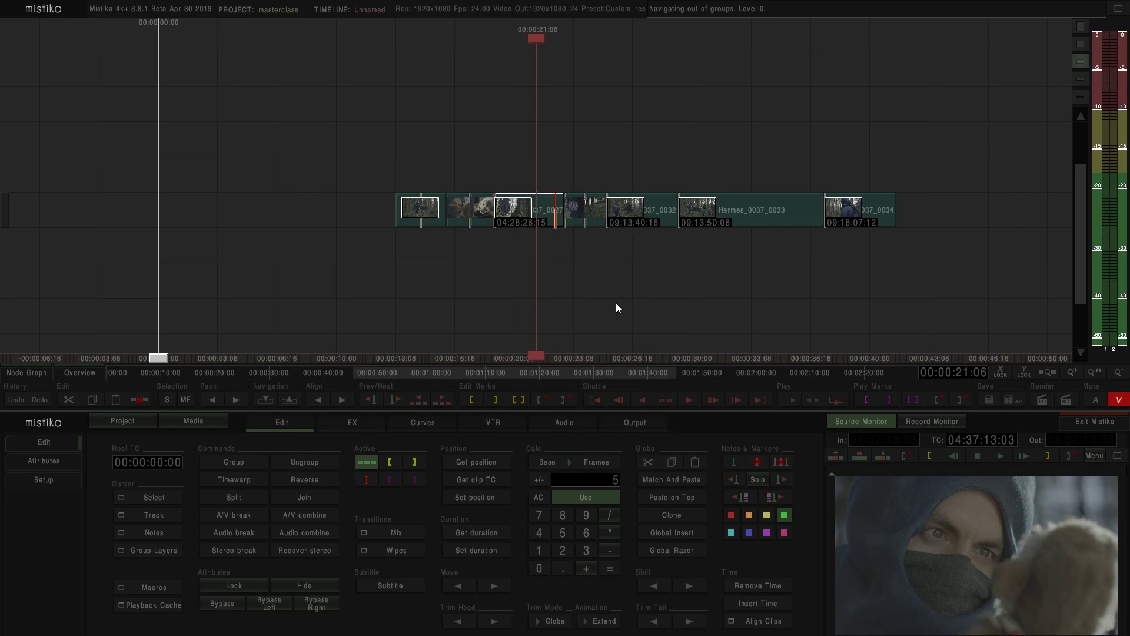
Step: Place the edit cursor in the empty space after the last clip and browse the media to the ARRICERT/ARRIRAW_Certification folder
left_click_drag(672, 290, 479, 224)
left_click(479, 227)
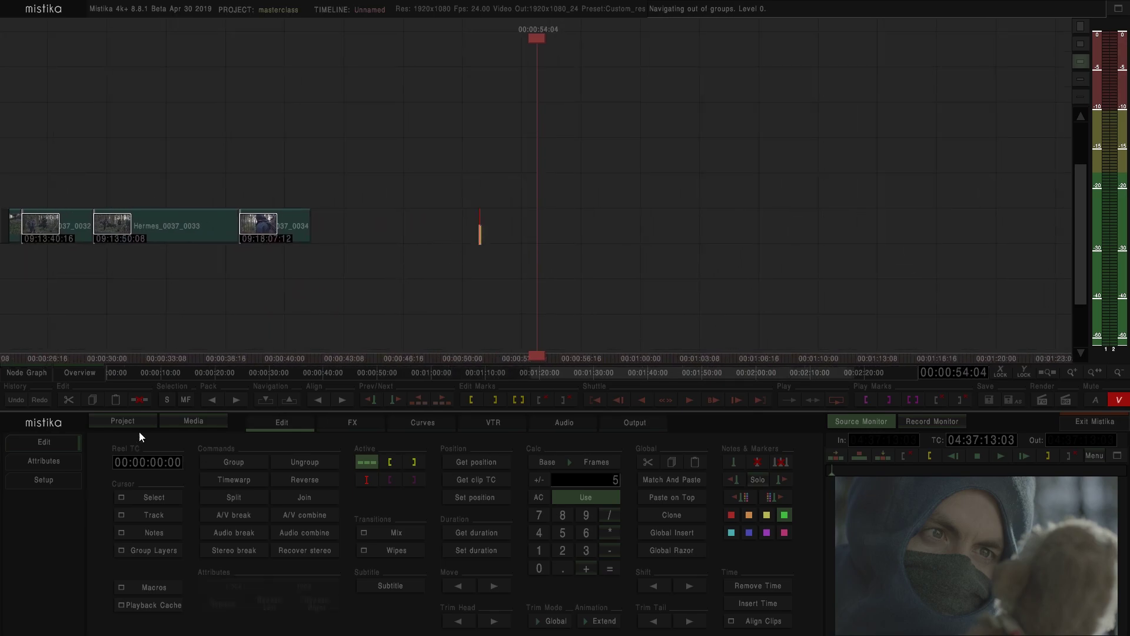
left_click(200, 423)
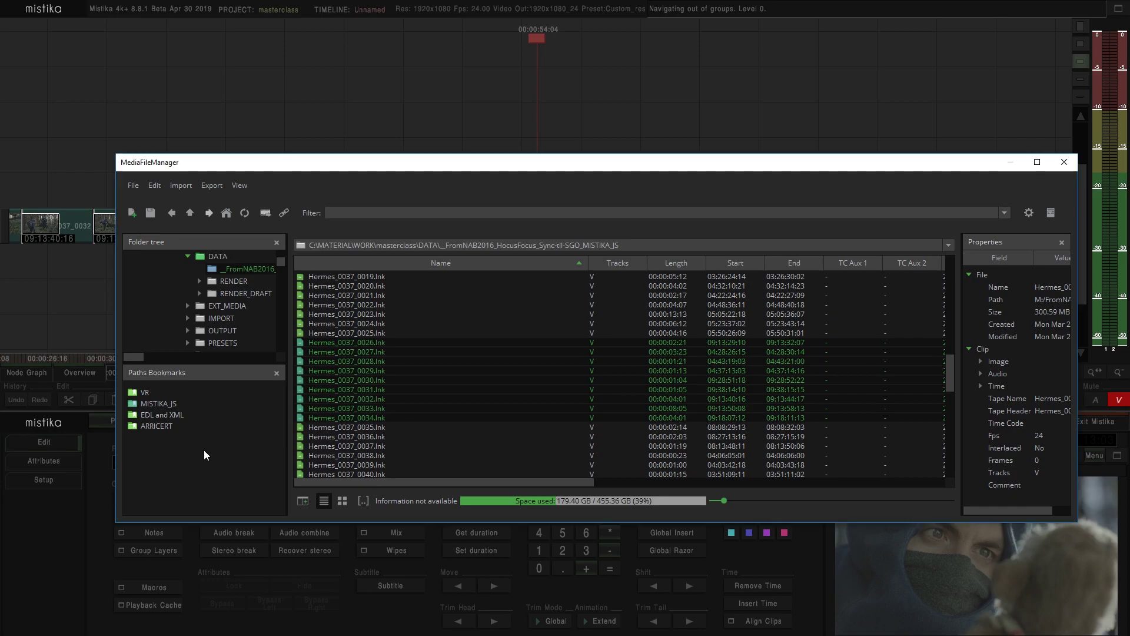
left_click(168, 427)
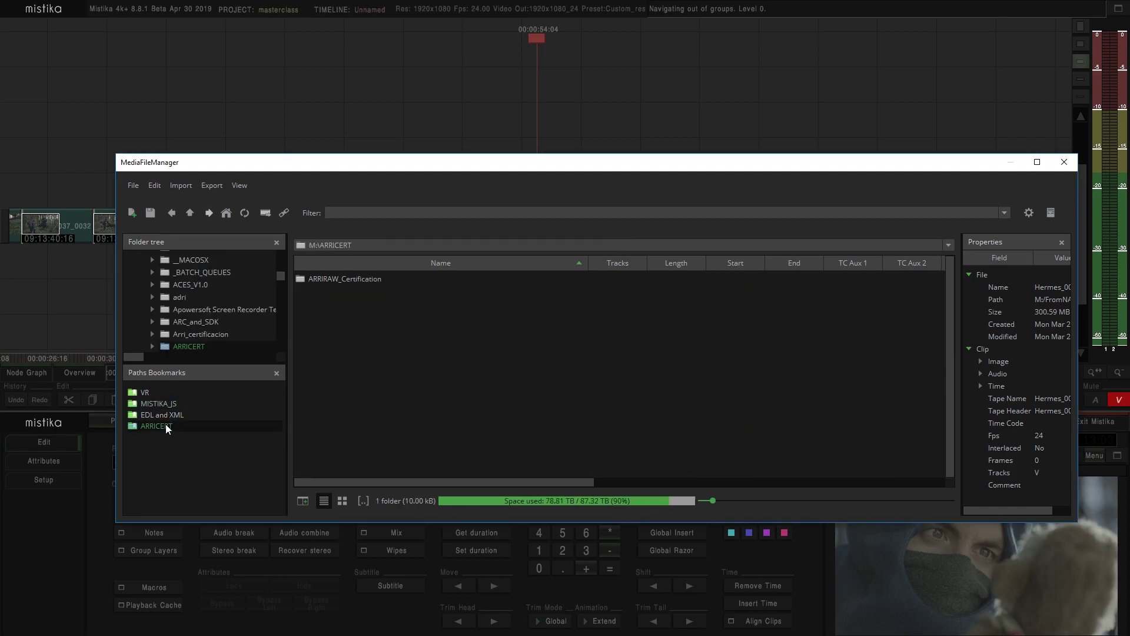
double_click(353, 278)
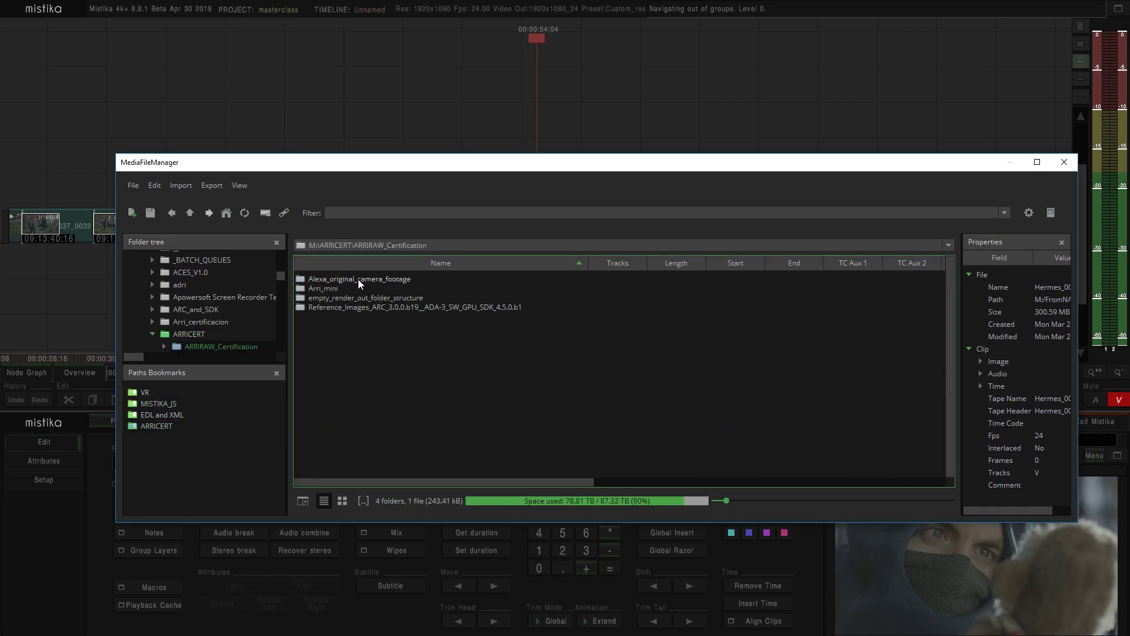
left_click(378, 281)
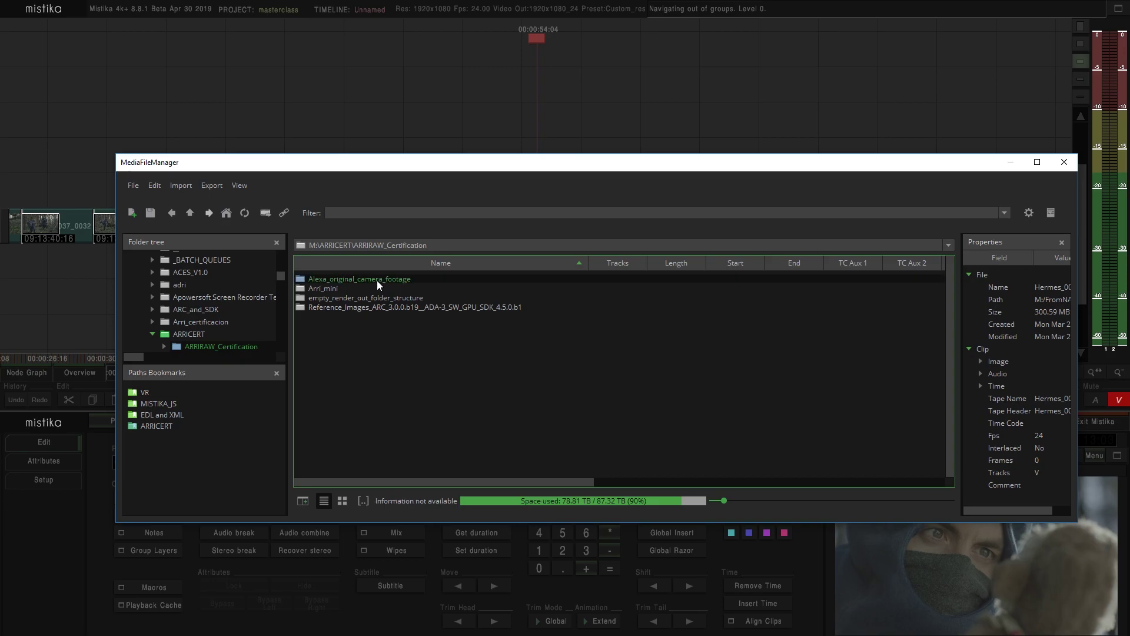
double_click(377, 281)
left_click(190, 213)
Step: Import all sequences from the Alexa_original_camera_footage folder into the timeline and close the media manager
right_click(370, 281)
mouse_move(418, 288)
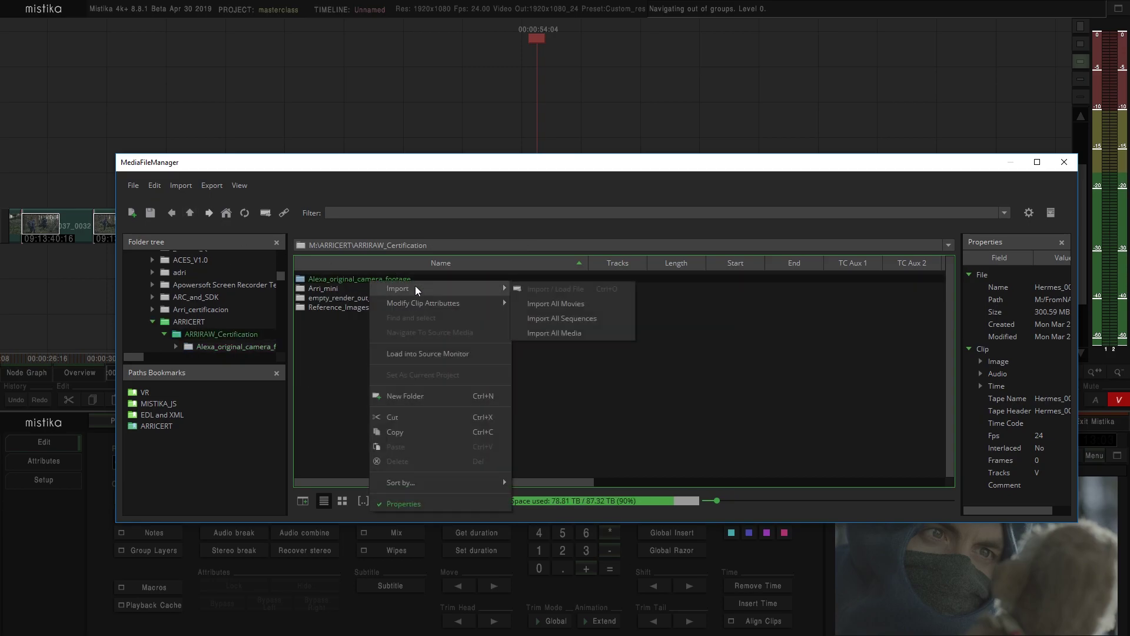
left_click(563, 318)
left_click(680, 409)
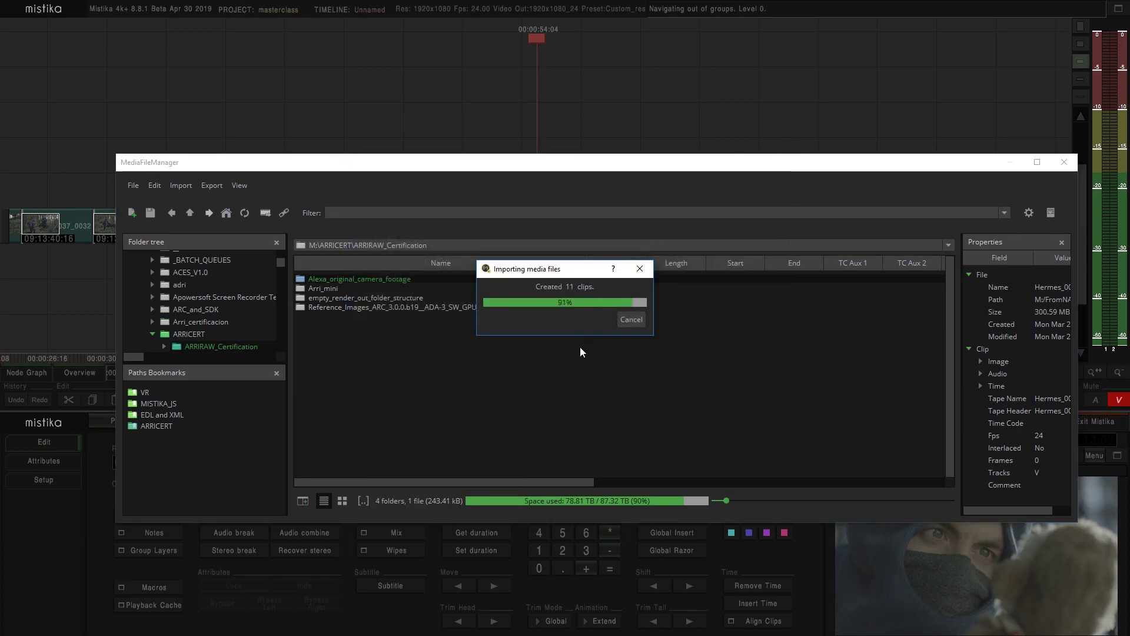
left_click(1064, 162)
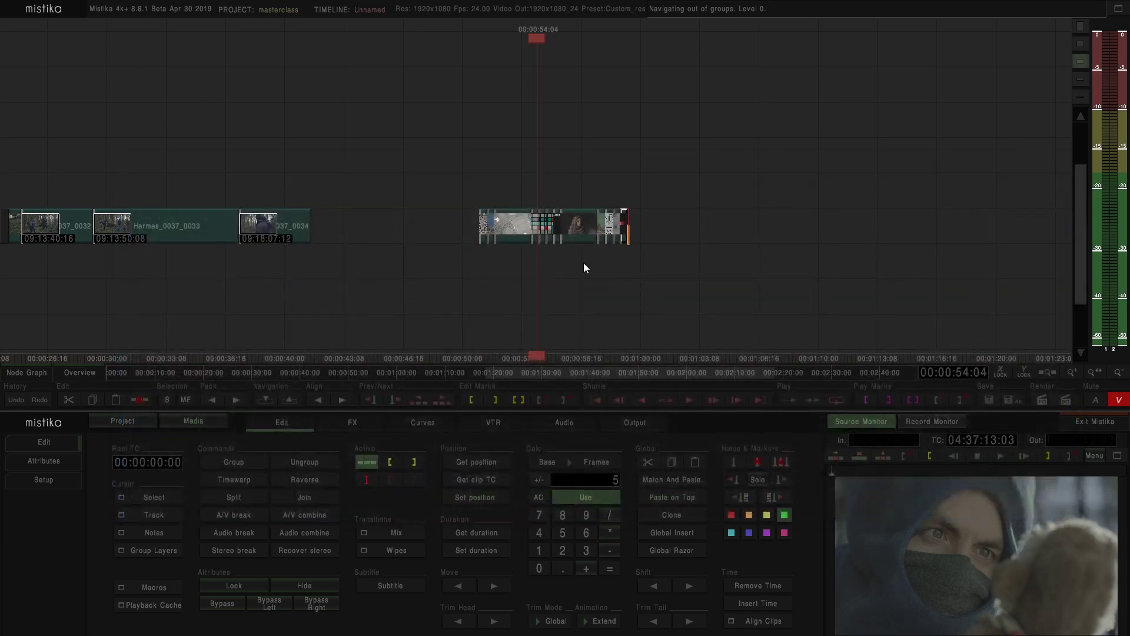
Step: Select all the newly imported ARRI clips and apply the ArriParams effect to them
scroll(584, 268, "up", 5)
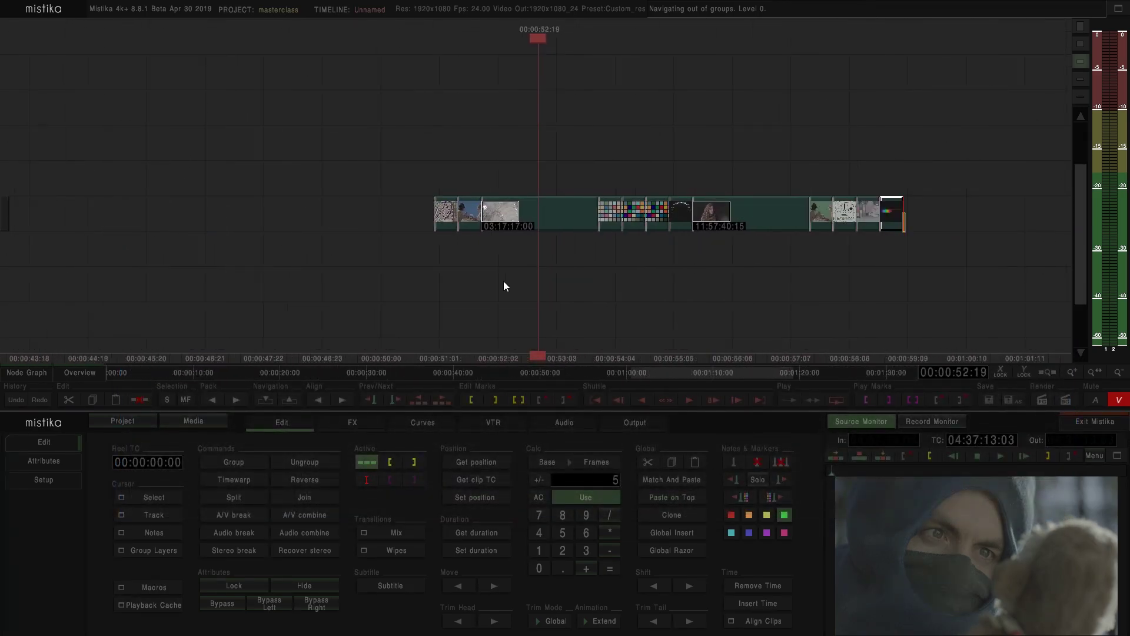
left_click(745, 271)
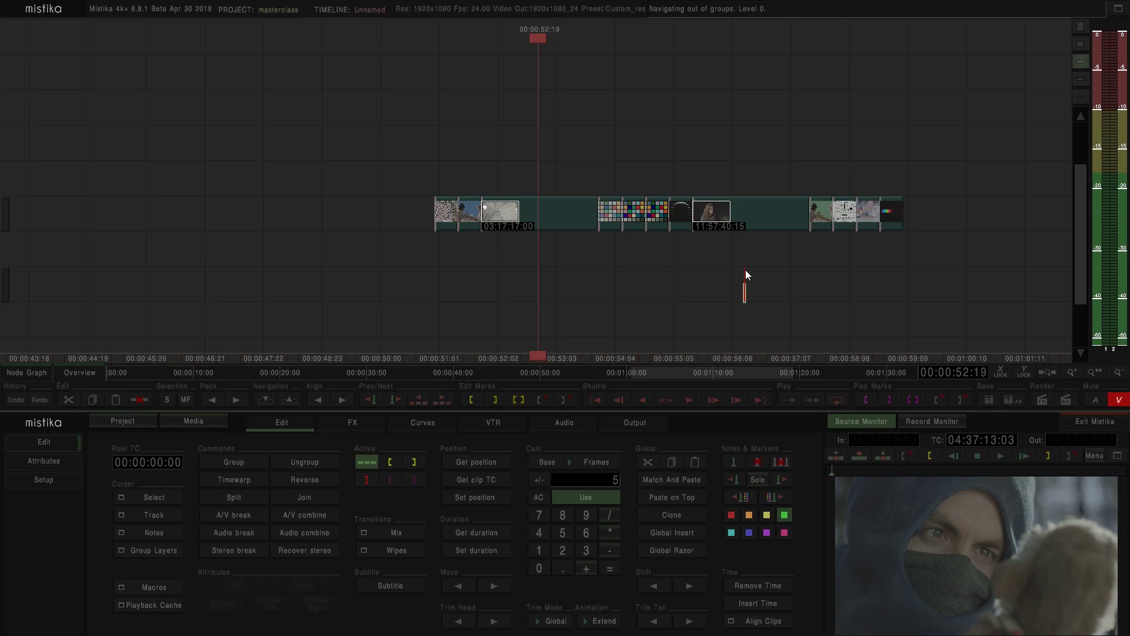
left_click_drag(438, 169, 438, 170)
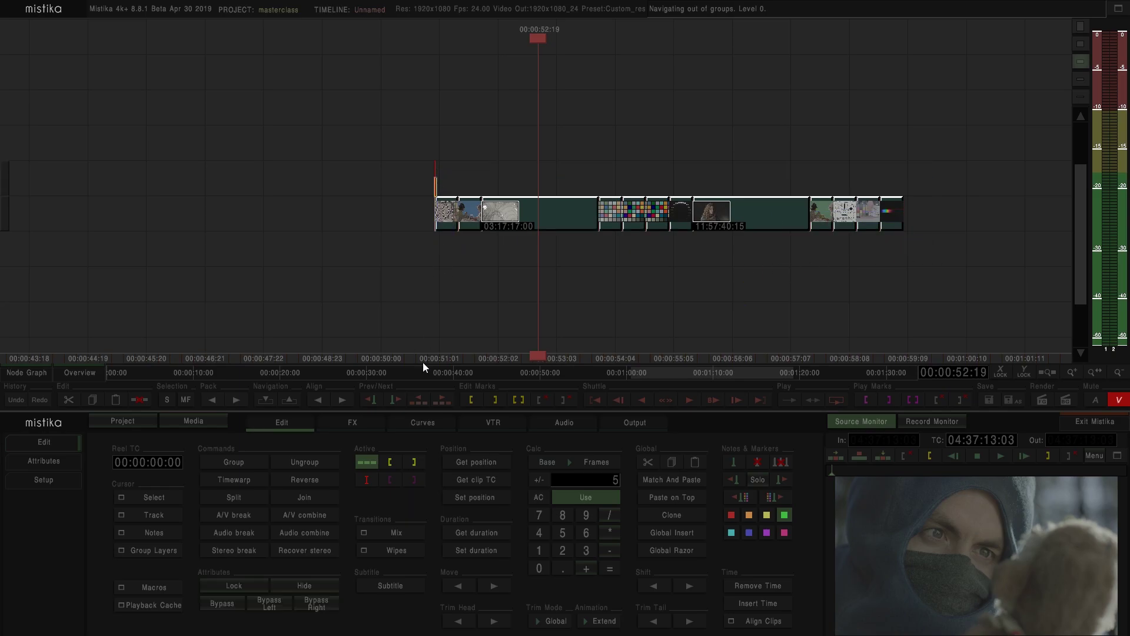
left_click(366, 422)
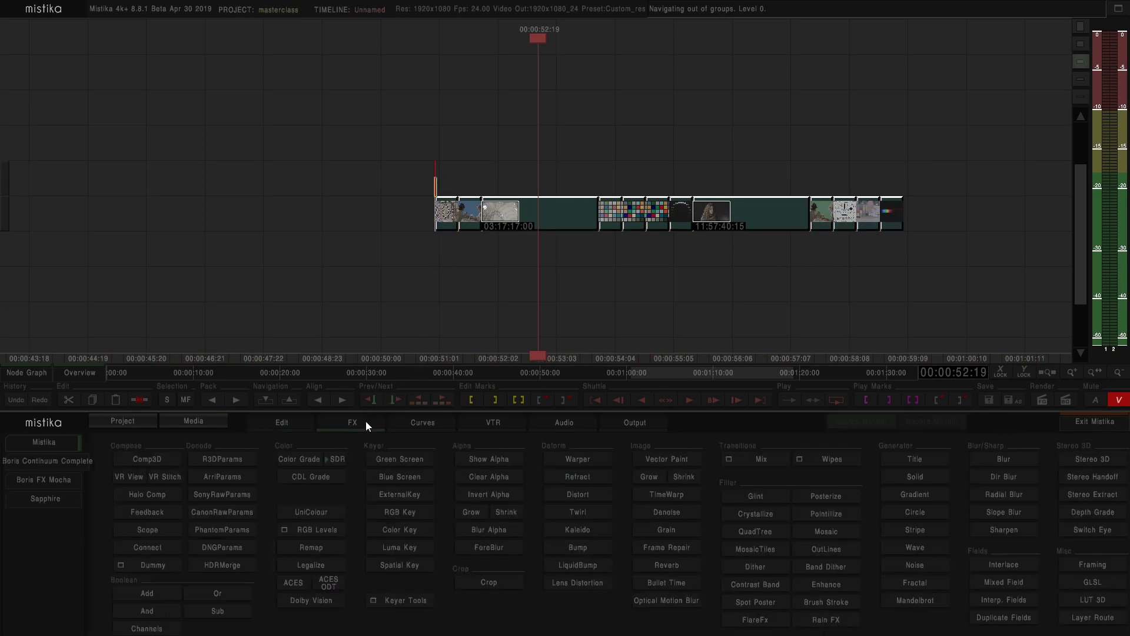
left_click(223, 477)
scroll(624, 279, "up", 3)
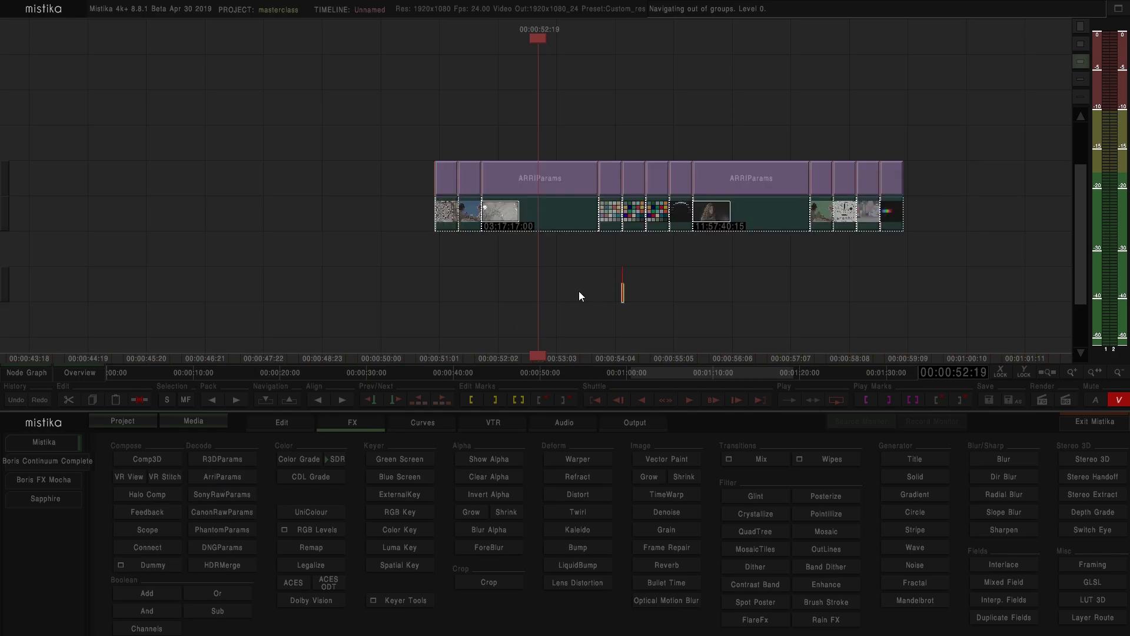
Step: Add a Framing effect on top of the ARRIParams effect of the Church_interior_LogC_800ASA_5000k clip
left_click(502, 179)
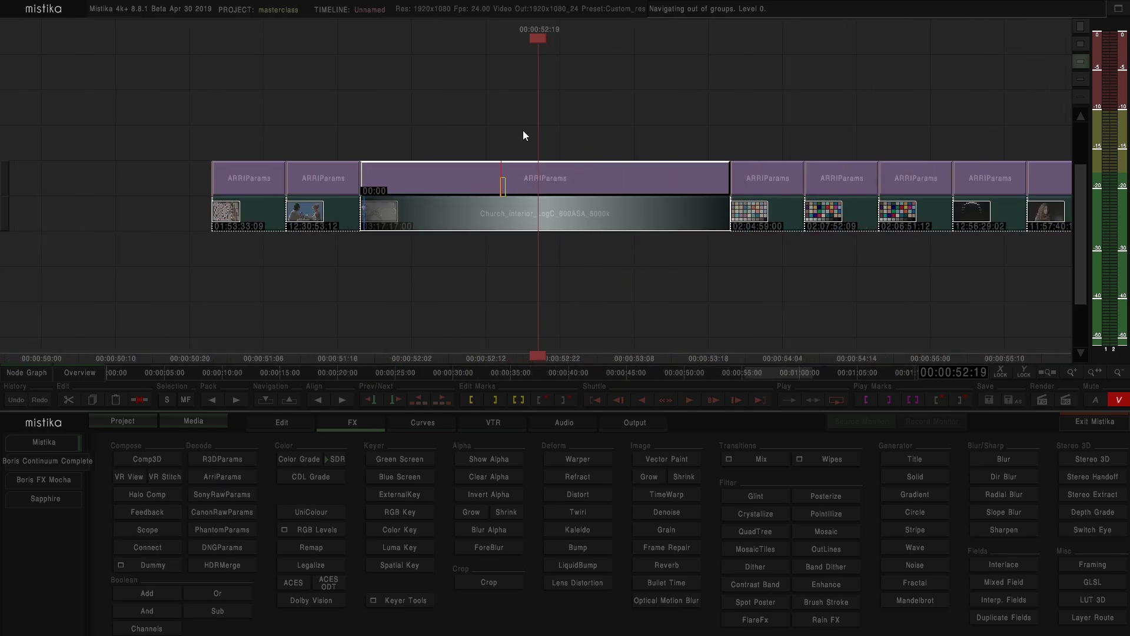
mouse_move(514, 231)
left_mouse_down()
mouse_move(523, 299)
mouse_move(536, 239)
mouse_move(532, 298)
mouse_move(532, 231)
left_mouse_up()
left_click_drag(576, 187, 563, 230)
left_click(591, 213)
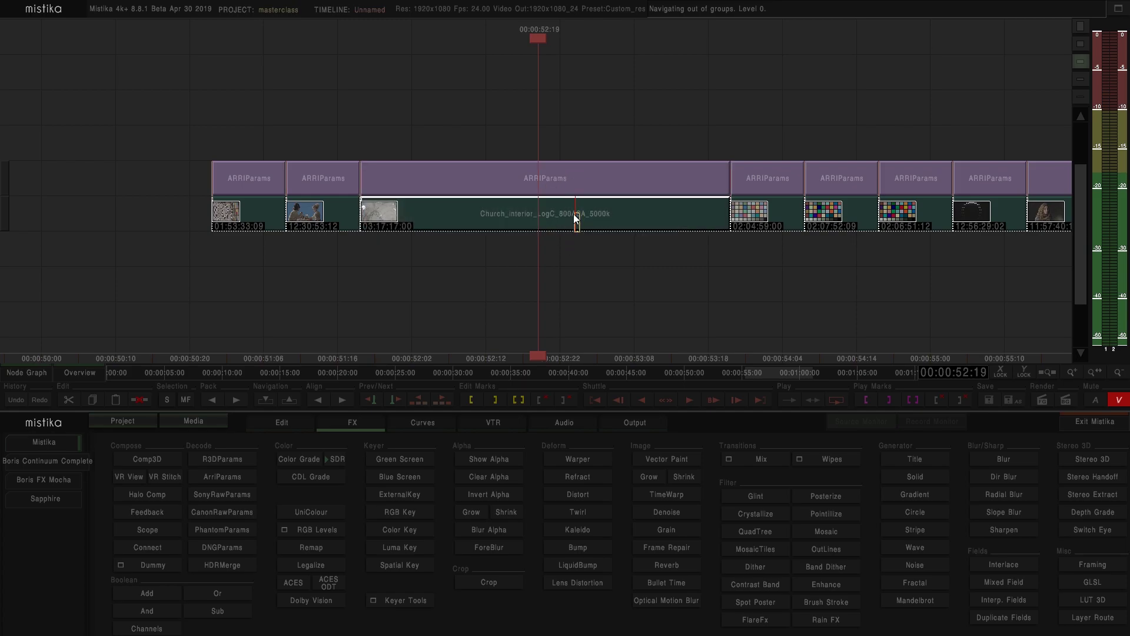
left_click(574, 179)
left_click(1094, 566)
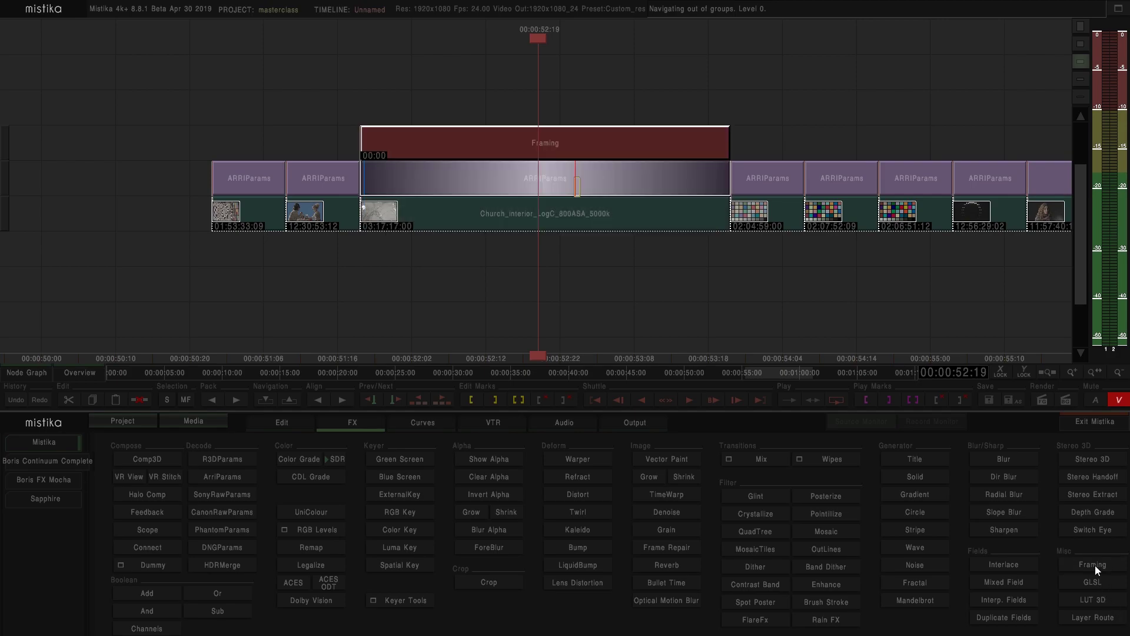
Step: Select the Framing effect, the ARRIParams effect and the church interior clip of the stack in turn, and clear the selection
left_click(561, 146)
left_click(592, 177)
left_click(577, 220)
left_click(616, 146)
scroll(581, 276, "down", 3)
left_click(589, 295)
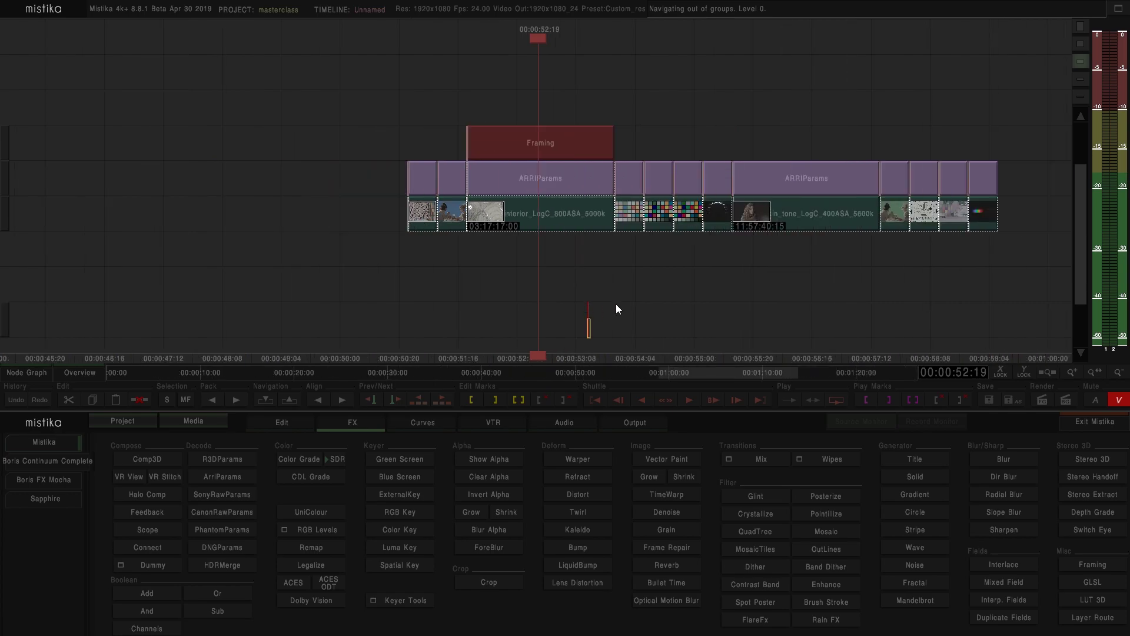
Step: Open the church clip's Framing effect for editing and examine the settings of the Framing, ARRIParams and source clip layers
double_click(550, 143)
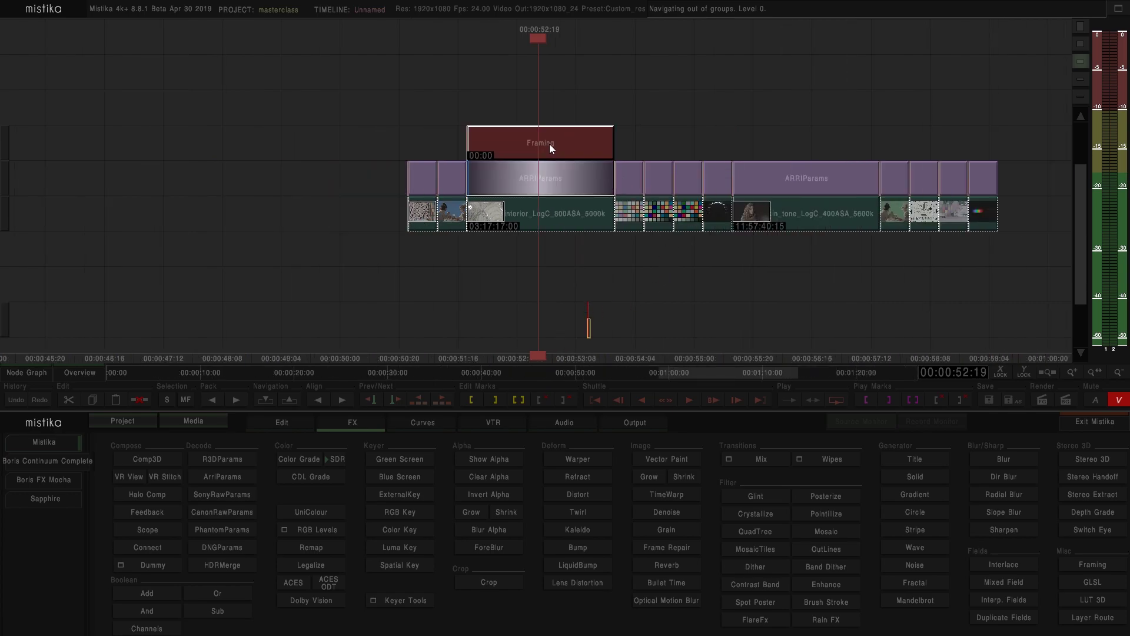
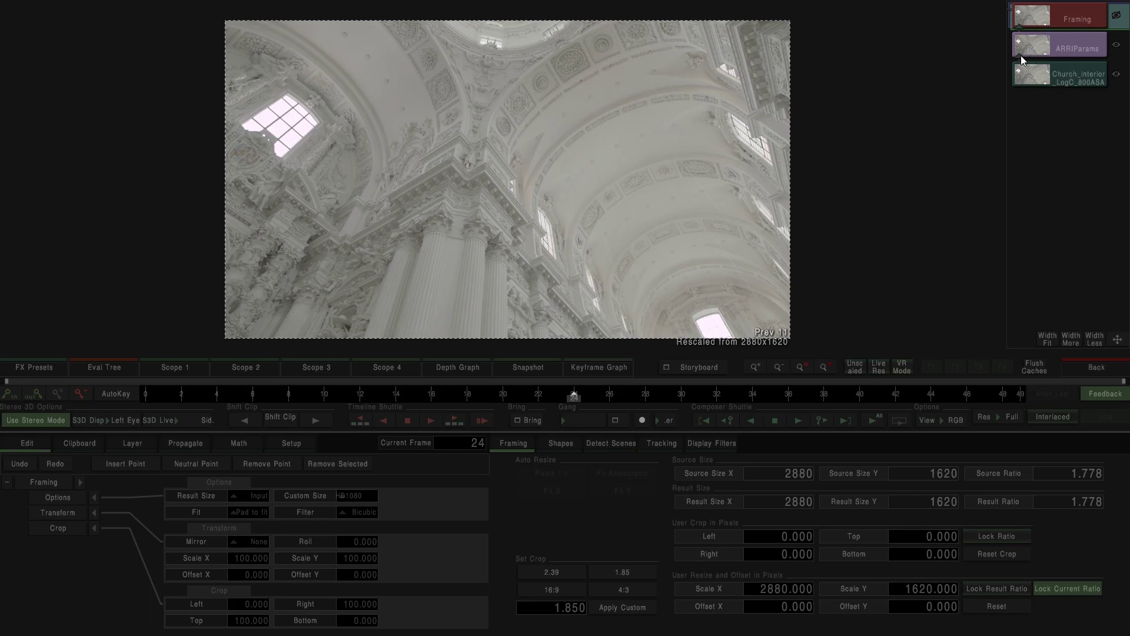
left_click(1034, 77)
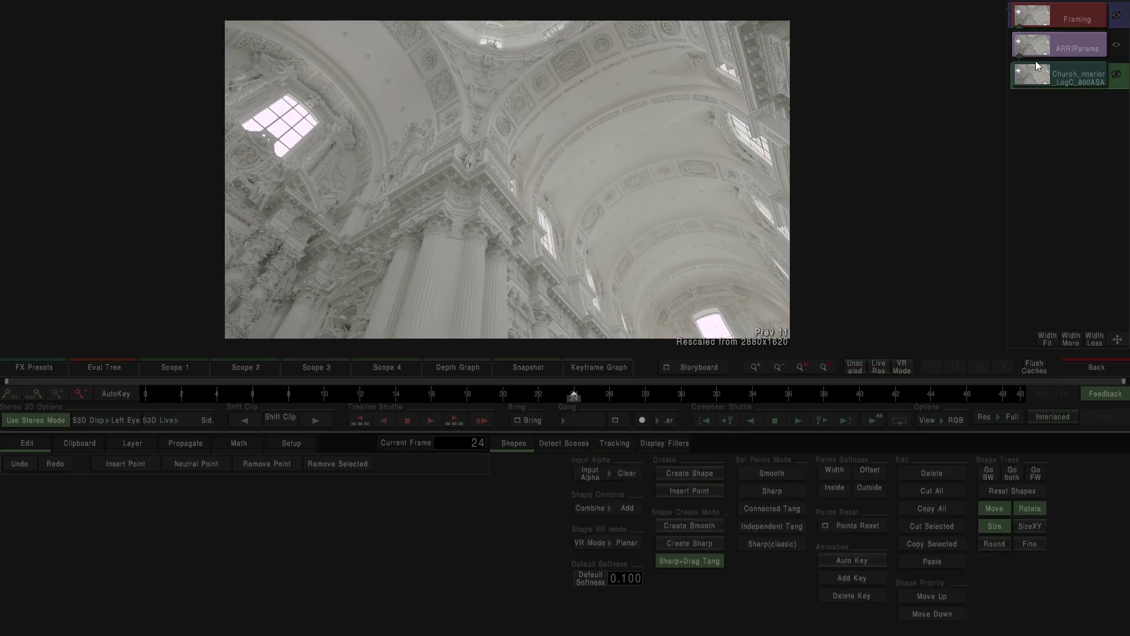
left_click(1039, 18)
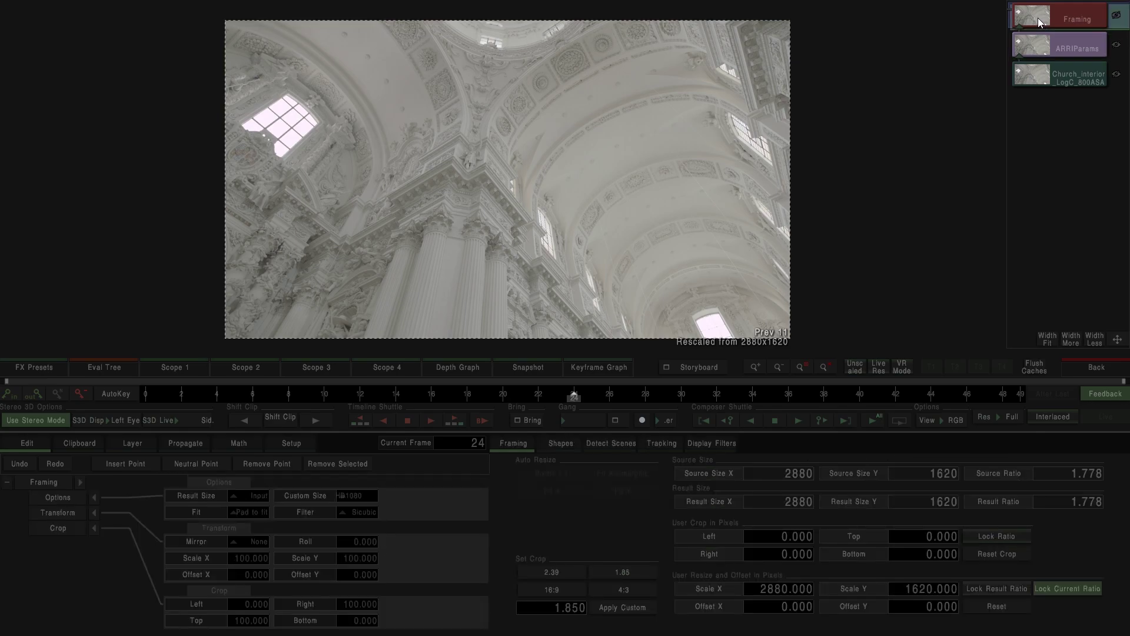
left_click(1058, 77)
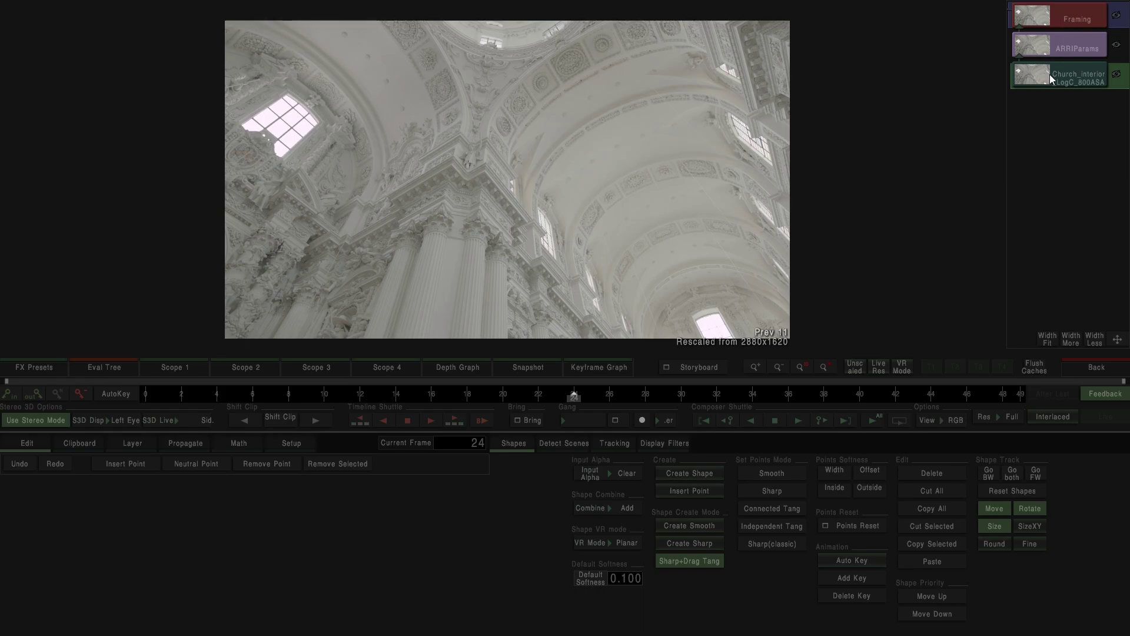
left_click(1083, 22)
left_click(1079, 46)
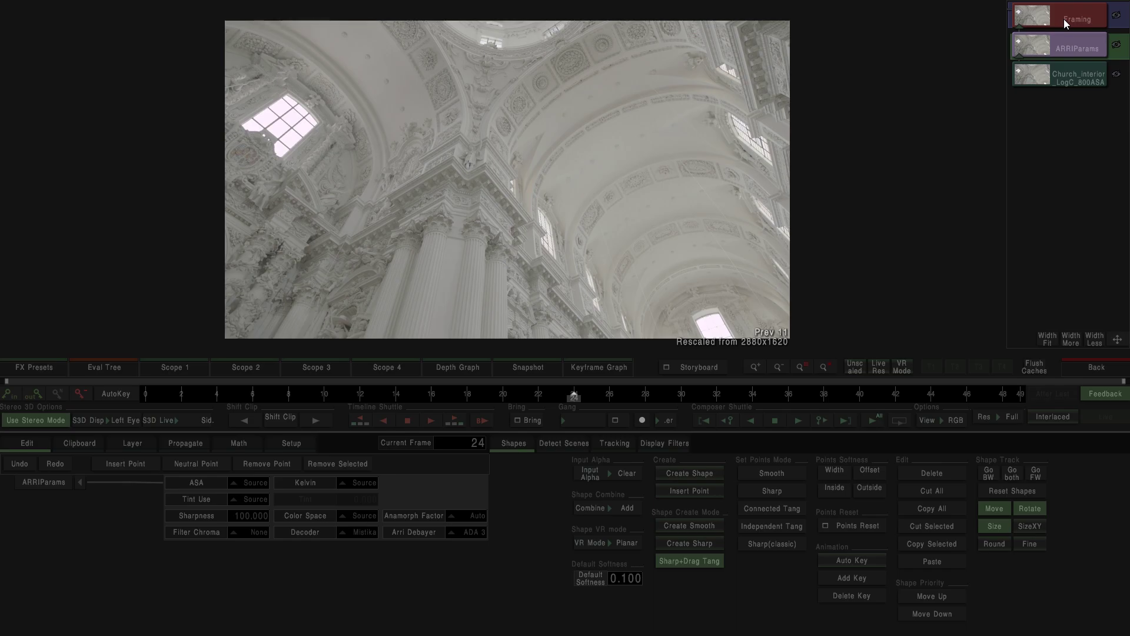
left_click(1063, 73)
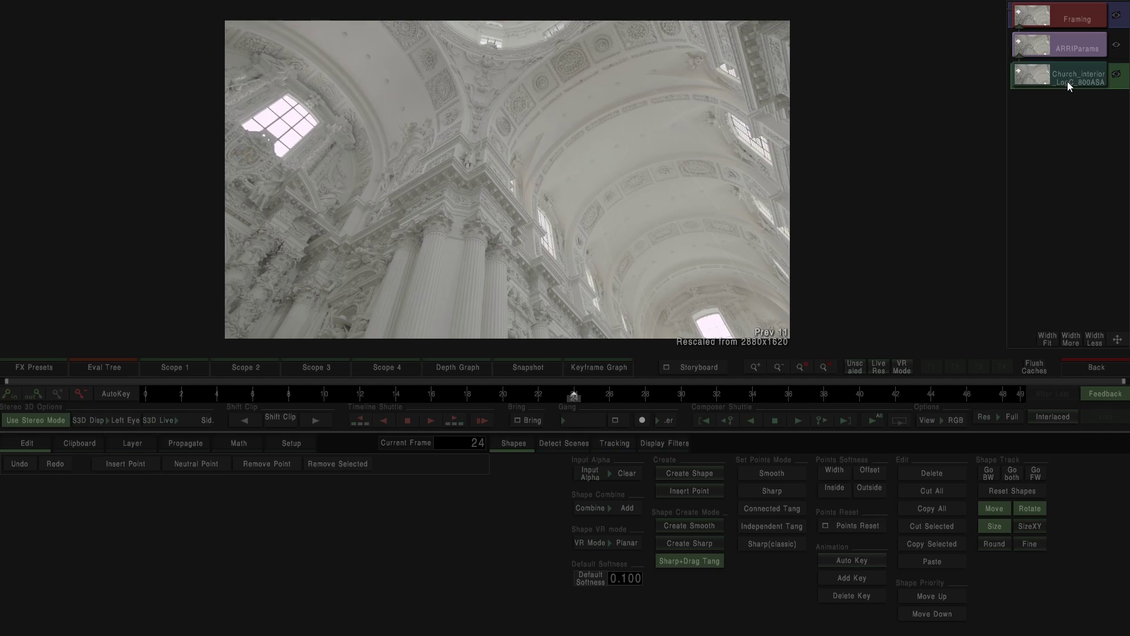
left_click(1058, 48)
left_click(1051, 83)
left_click(1059, 52)
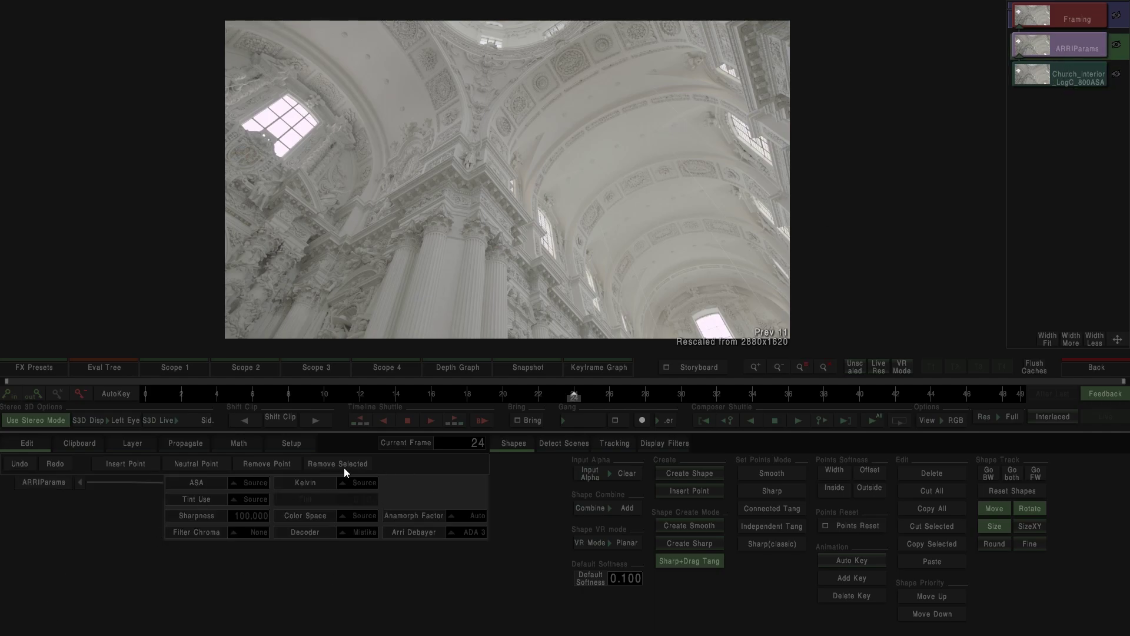
left_click(345, 521)
left_click(376, 557)
Step: Return to the timeline and delete the Framing effect above the church interior clip
left_click(1085, 368)
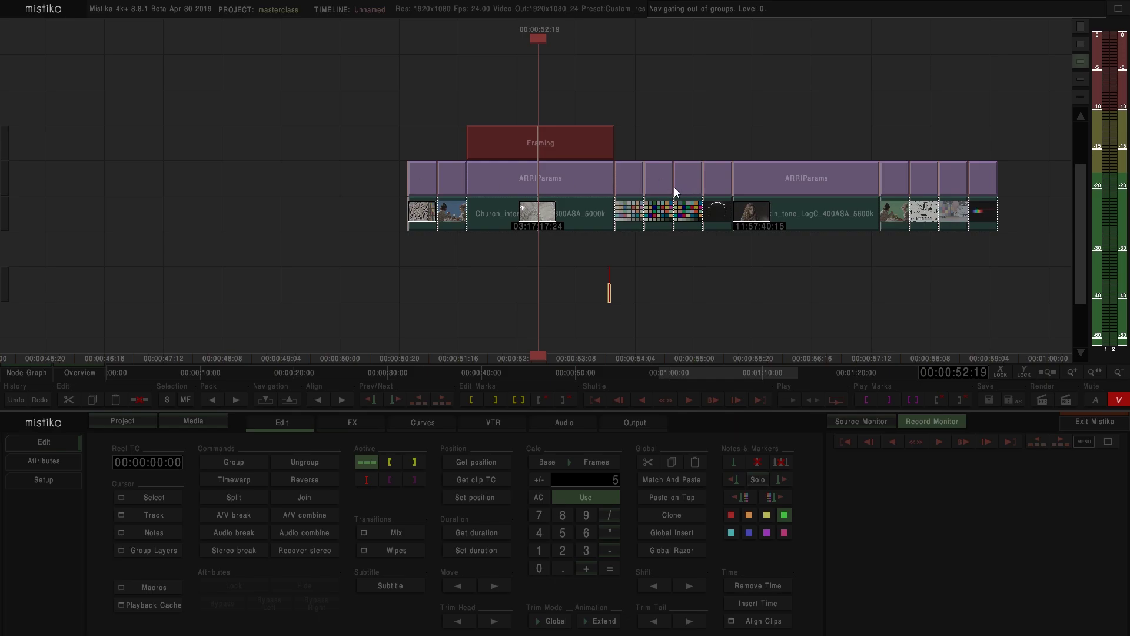
left_click(587, 154)
key("Delete")
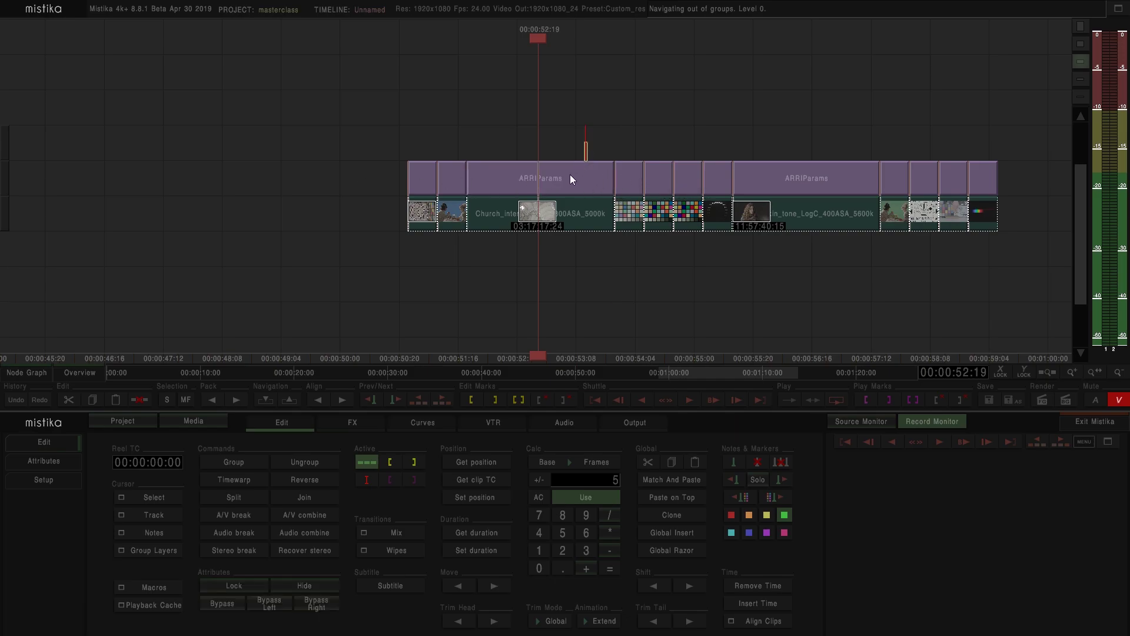
Step: Open the church clip's ARRIParams effect, look through its Detect Scenes, Display Filters and Shapes tools, and return to the timeline
double_click(570, 174)
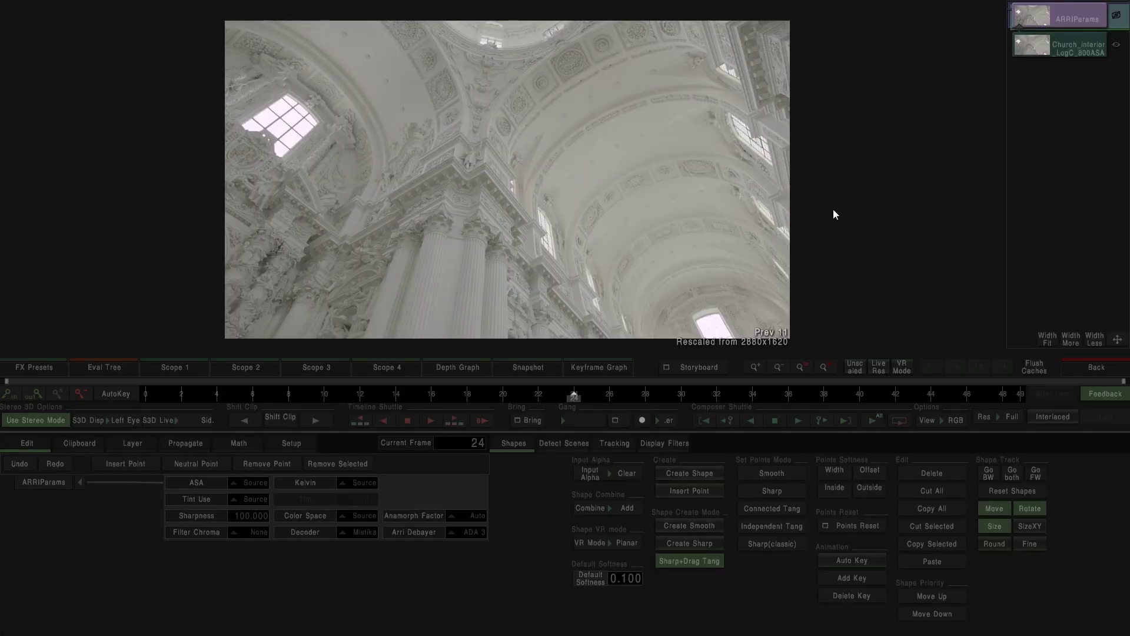
left_click_drag(493, 200, 531, 197)
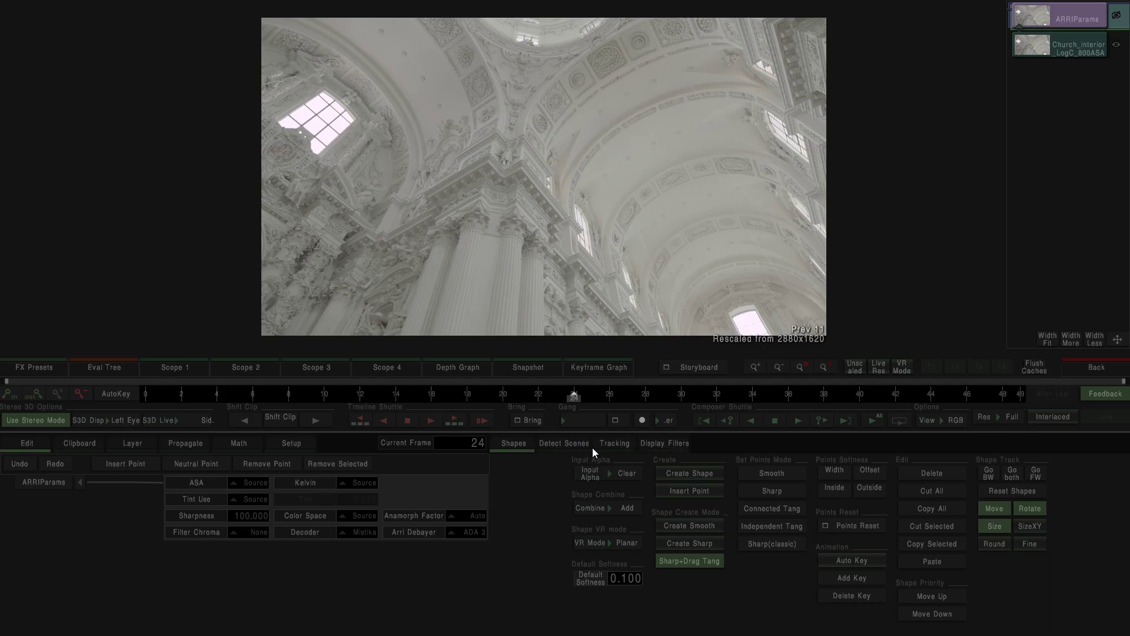
left_click(574, 449)
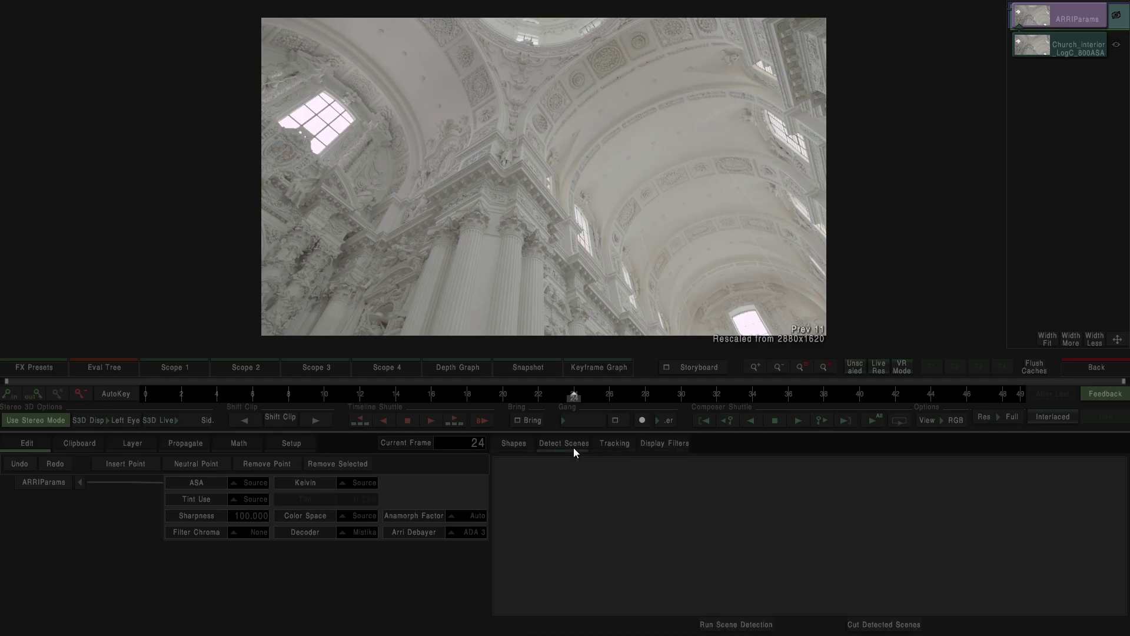
left_click(653, 450)
left_click(513, 449)
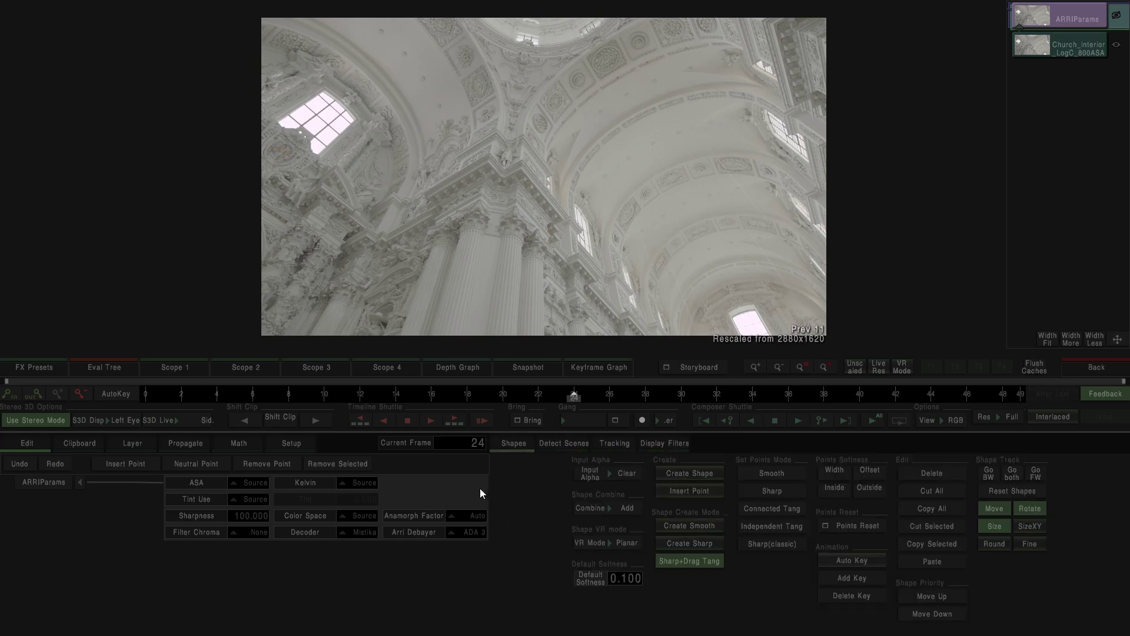
left_click(1096, 367)
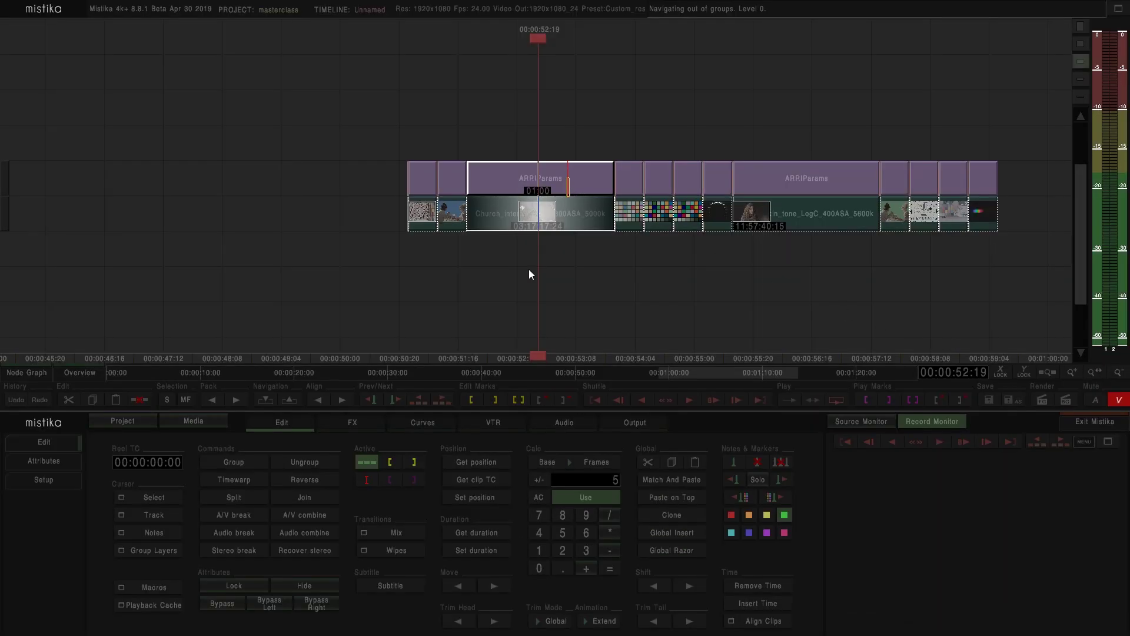
Step: Add a Color Grade effect on top of the church clip's ARRIParams effect and open it for editing
left_click(373, 420)
left_click(338, 446)
double_click(534, 144)
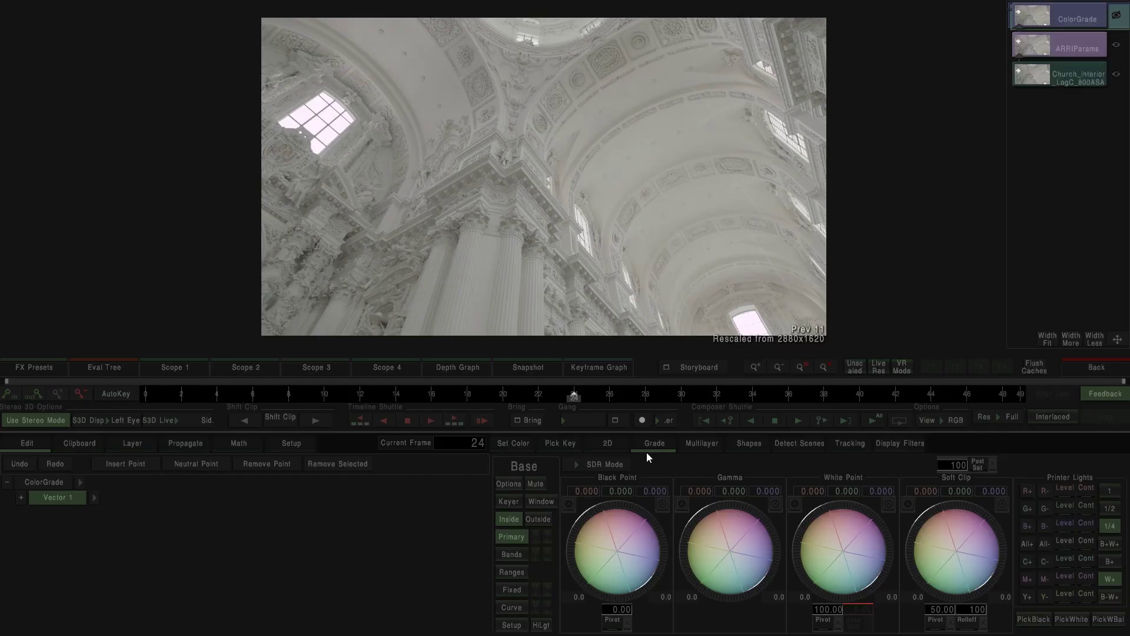
Step: Look through the Color Grade effect's Shapes, Detect Scenes, Tracking and Display Filters tools, ending on the Grade controls
left_click(744, 444)
left_click(807, 445)
left_click(850, 443)
left_click(886, 444)
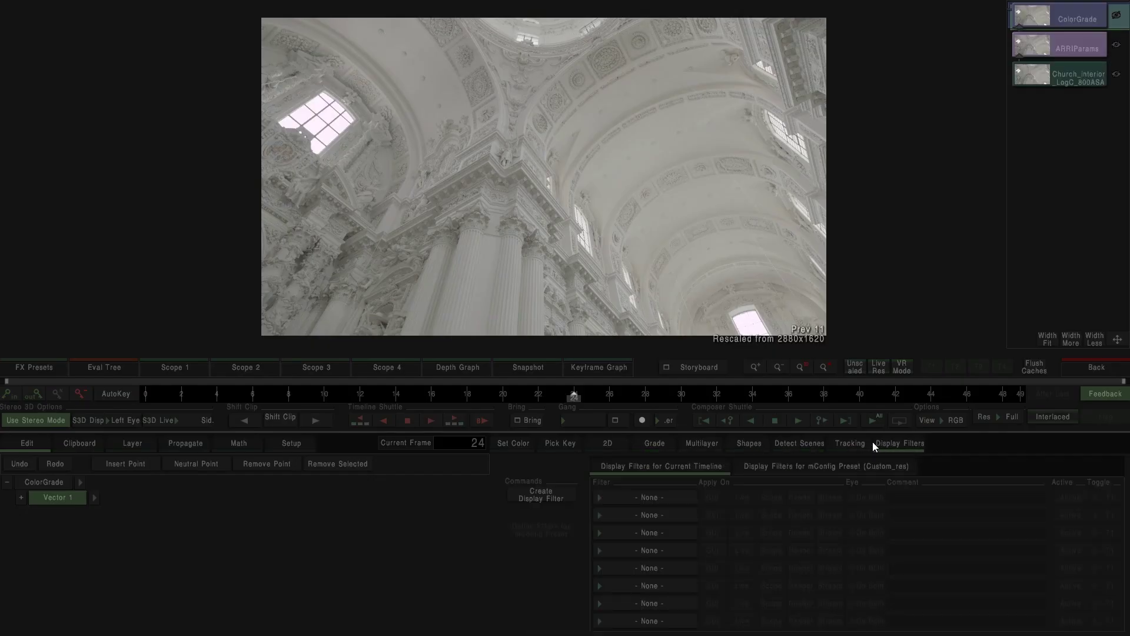
left_click(643, 447)
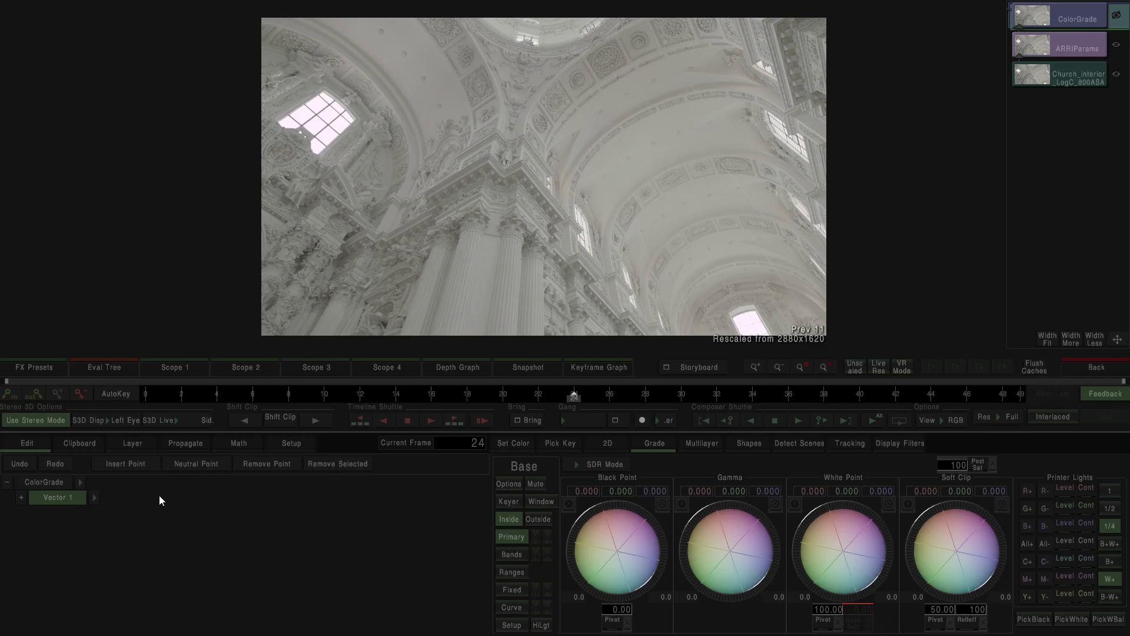
Step: Expand the parameters of Vector 1 in the Color Grade effect and look through them
left_click(20, 495)
left_click(95, 497)
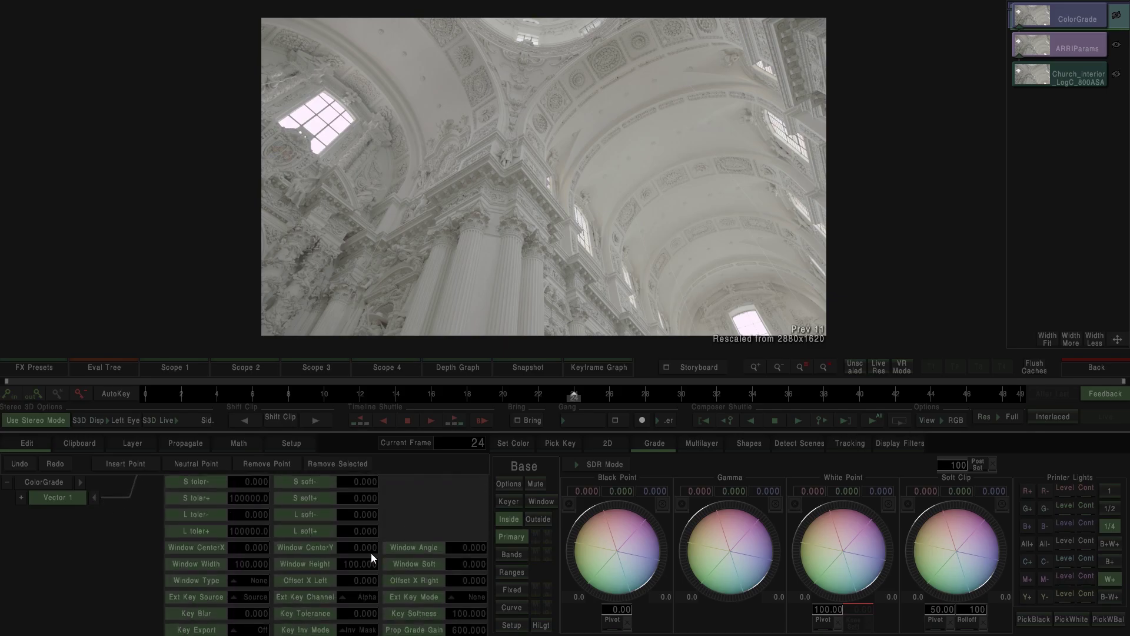
scroll(272, 507, "up", 3)
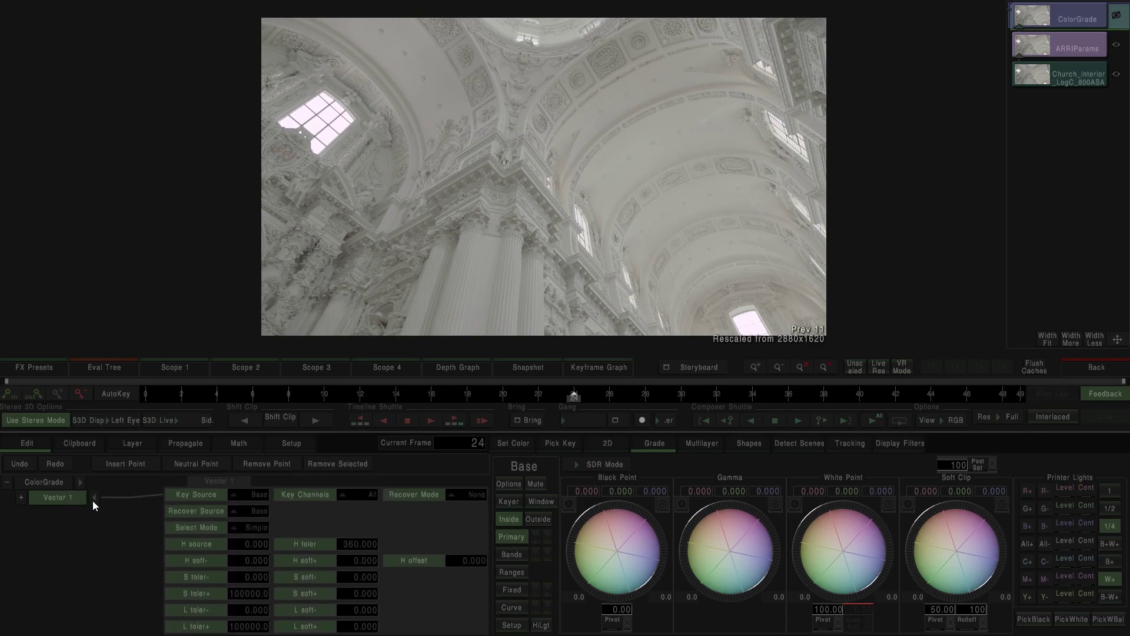
Step: Return to the timeline and delete the Color Grade effect above the church interior clip
left_click(1092, 369)
left_click(497, 140)
key("Delete")
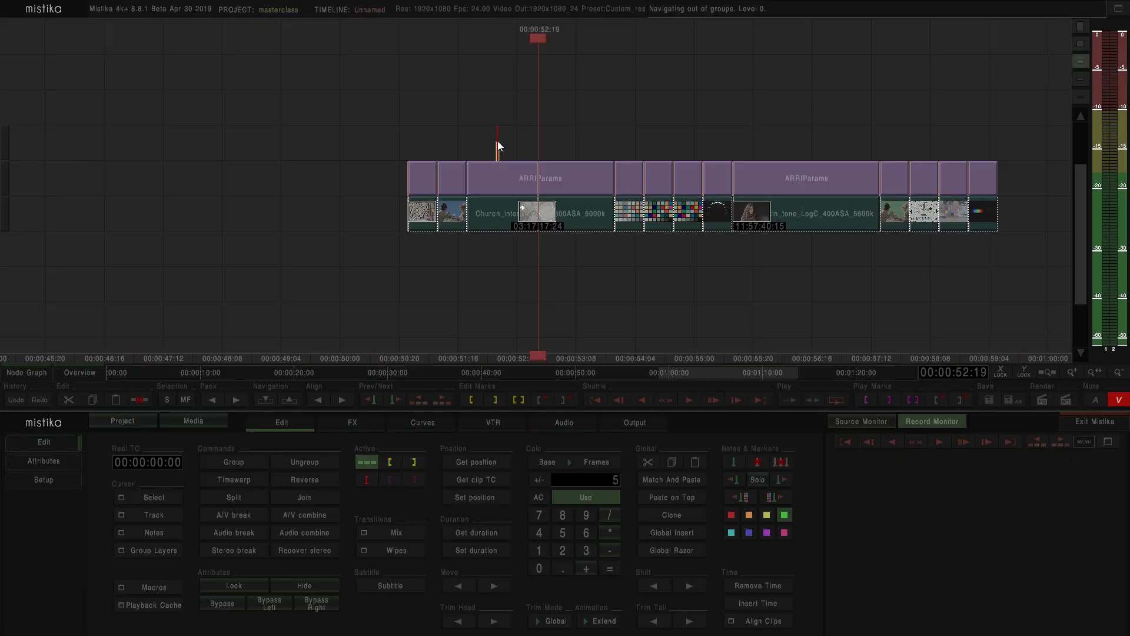
Step: Open the church clip's ARRIParams effect, review the available ASA options without changing them, and return to the timeline
double_click(504, 177)
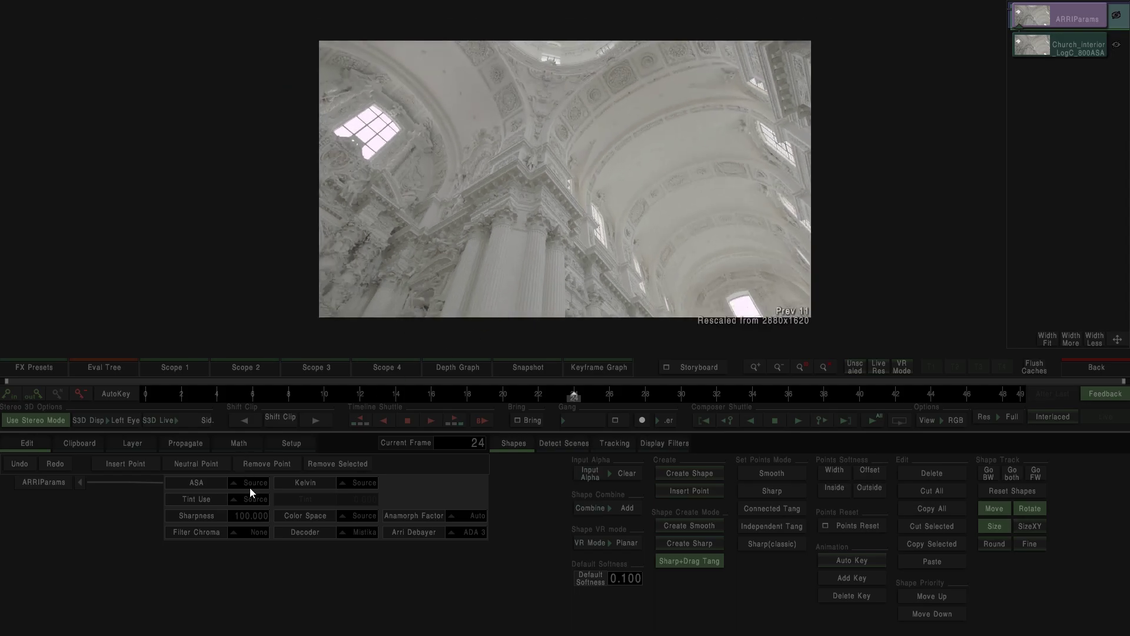
left_click(256, 486)
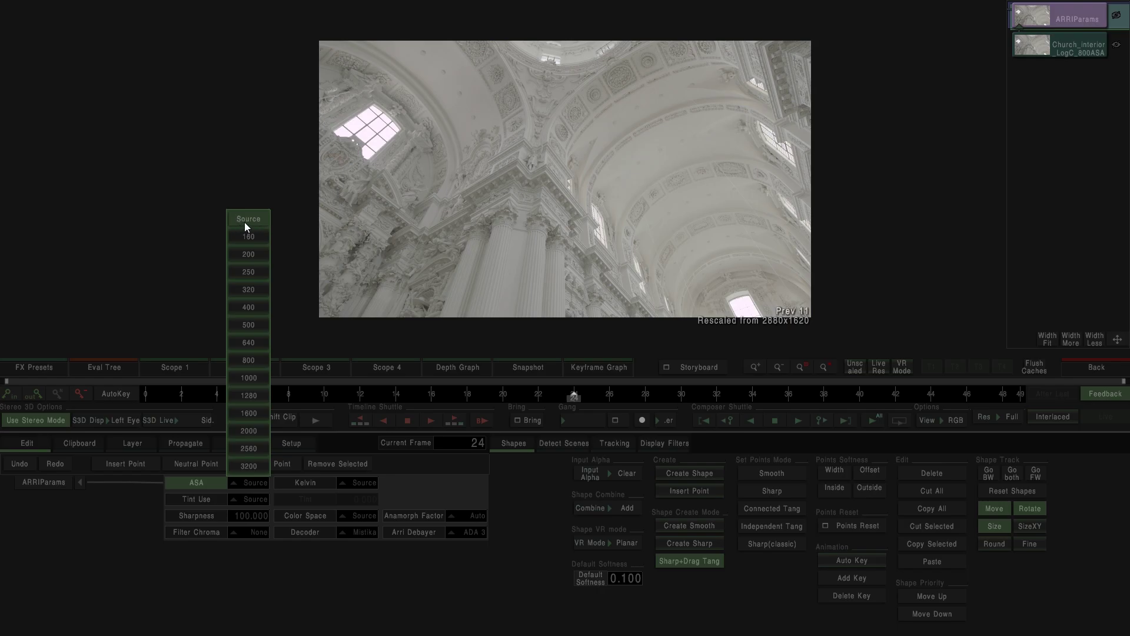
left_click(244, 583)
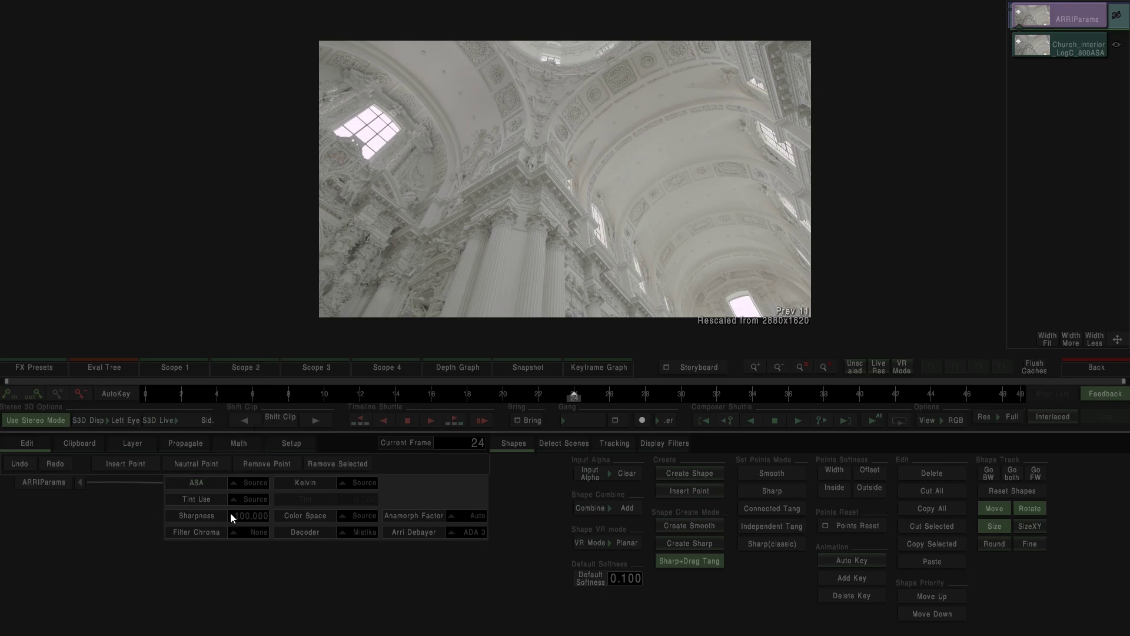
left_click(245, 488)
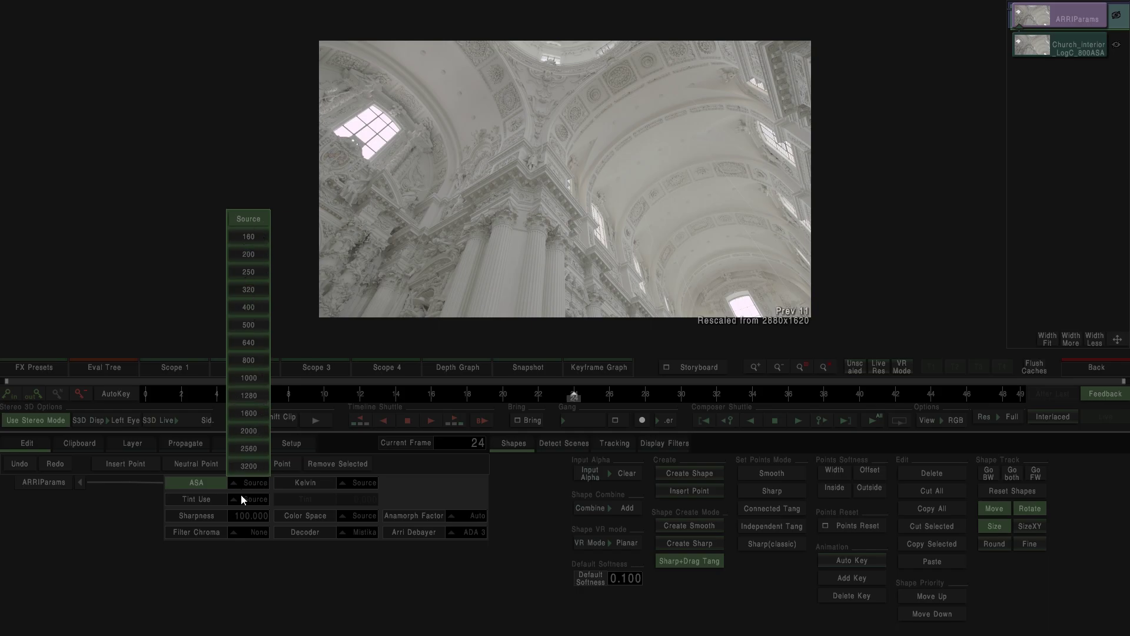
left_click(248, 566)
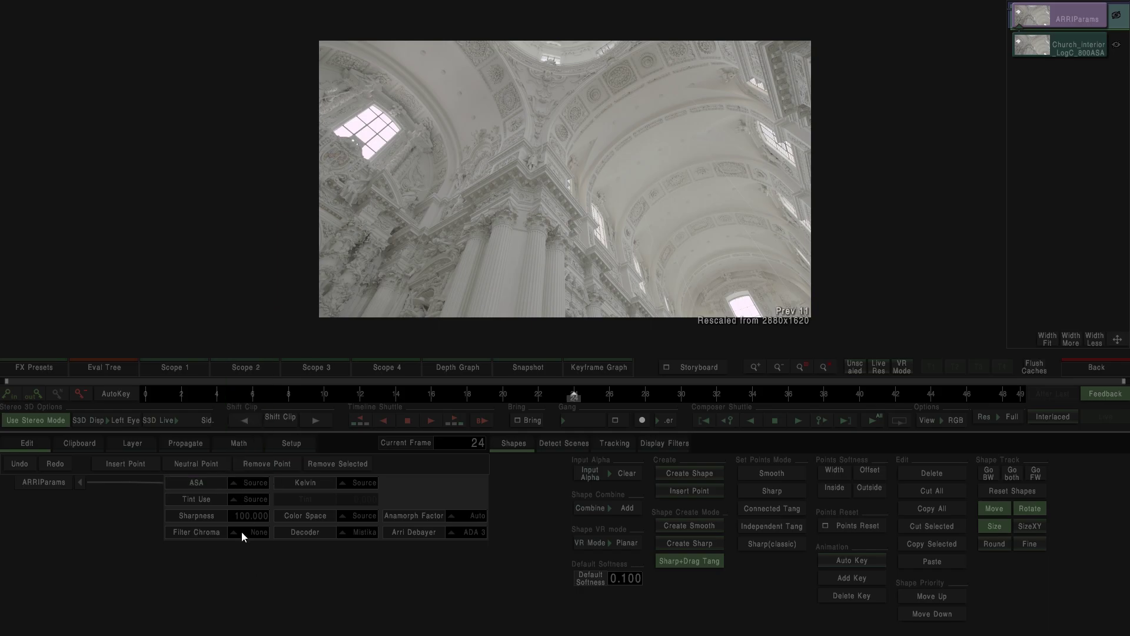
left_click(1117, 371)
Step: Select all the ARRIParams effects in the timeline, run the Load RawParams macro on them, and clear the selection
left_click(652, 274)
scroll(652, 274, "down", 2)
left_click_drag(678, 291, 547, 291)
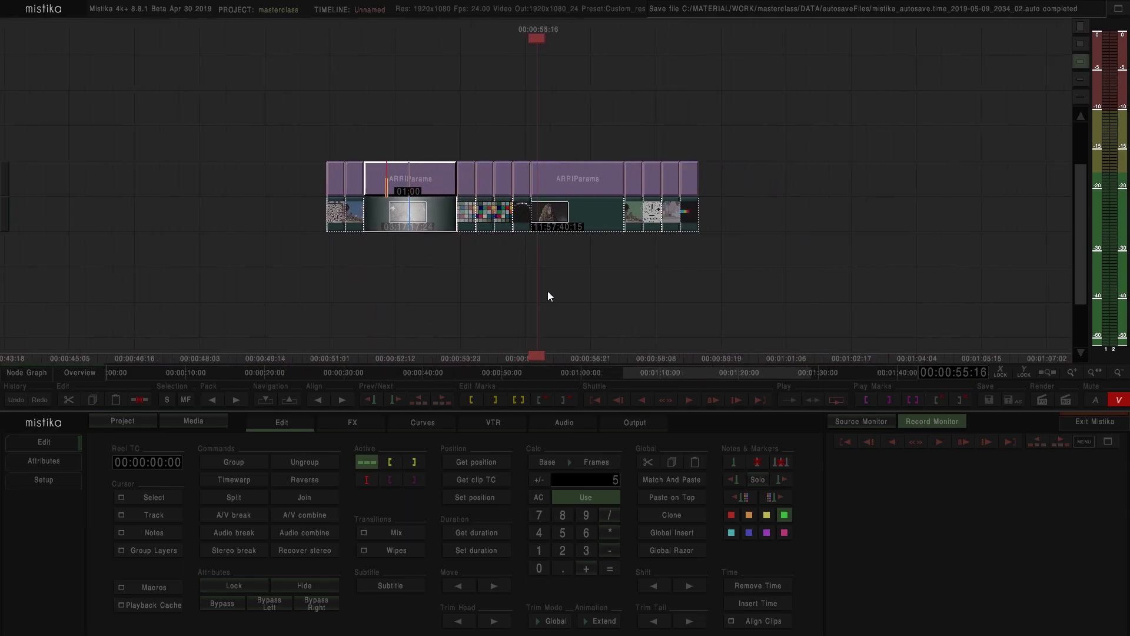
left_click_drag(789, 298, 294, 136)
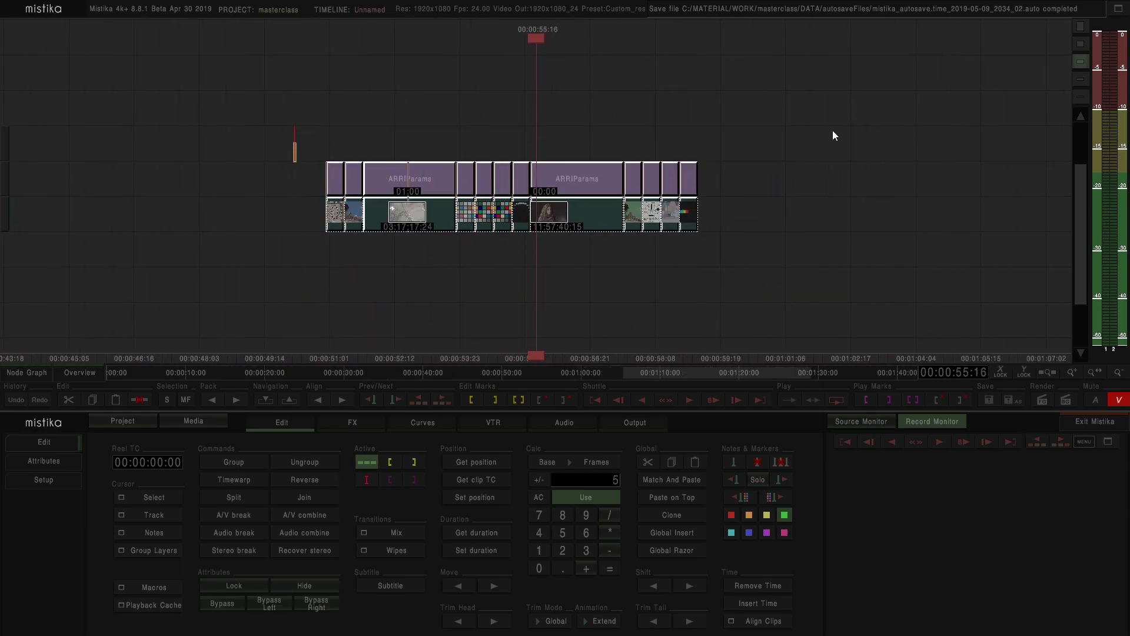
left_click(142, 589)
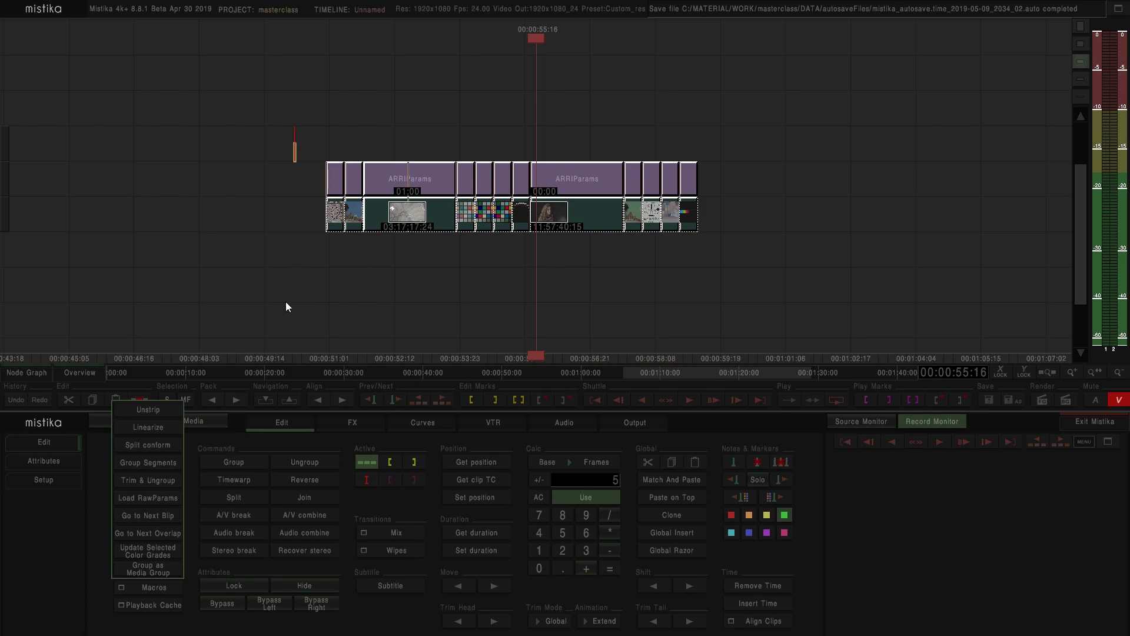
left_click(305, 308)
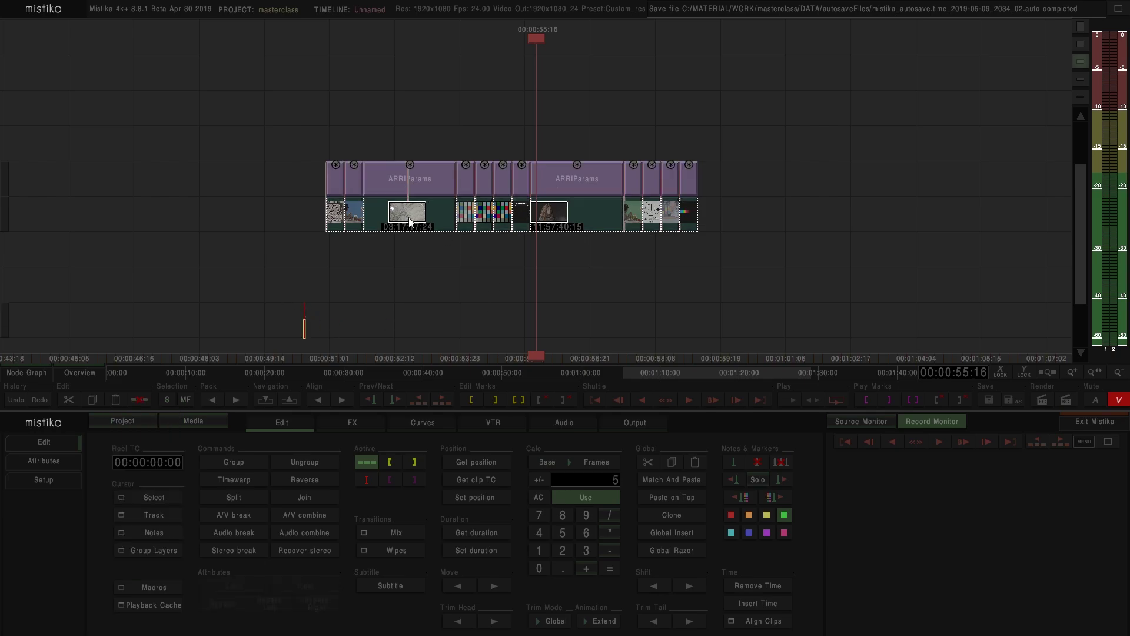
Step: Open the church interior clip's ARRIParams effect and review its ASA and Kelvin options
scroll(434, 150, "up", 2)
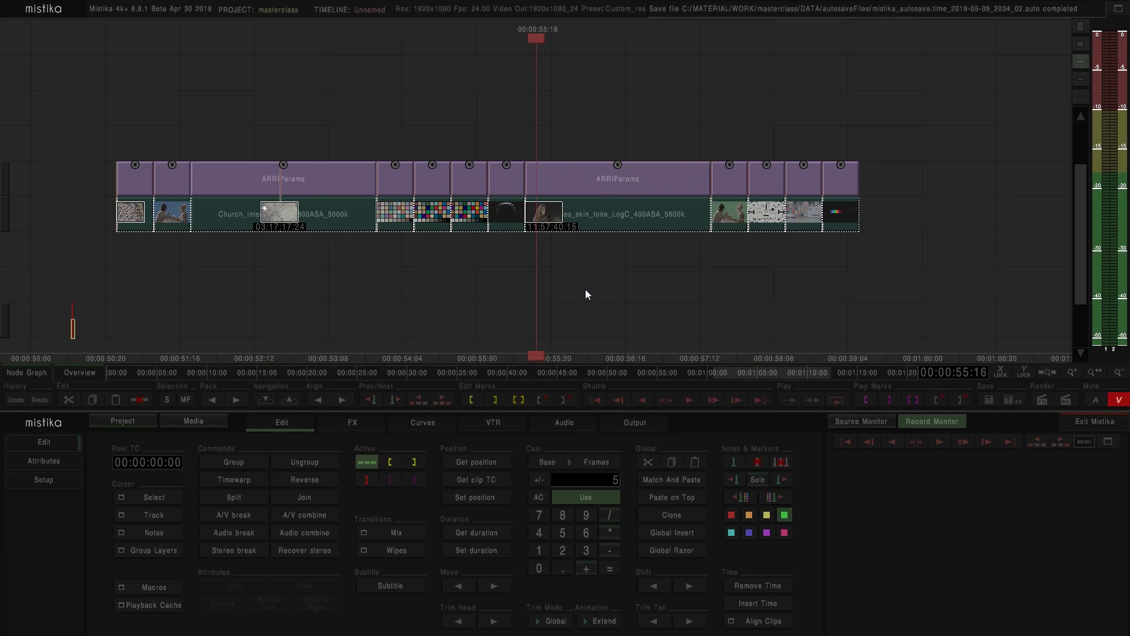
double_click(299, 177)
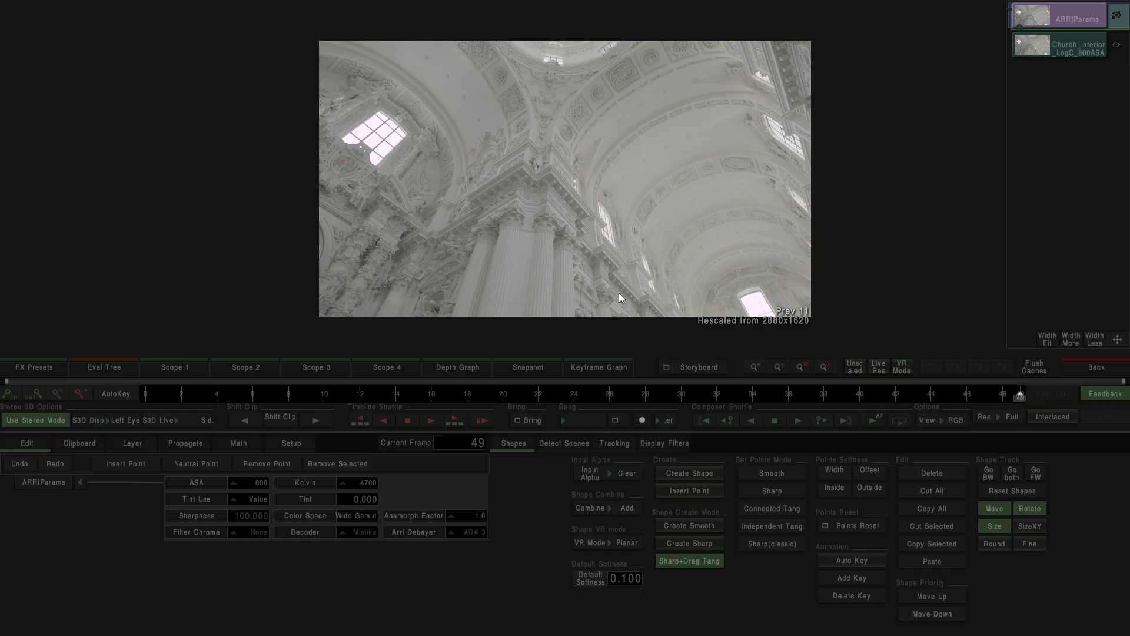
left_click(257, 485)
left_click(350, 484)
left_click(349, 554)
Step: Examine the rescaling note at the corner of the church preview image up close, ending on the full frame
scroll(747, 281, "up", 2)
left_click_drag(747, 281, 689, 228)
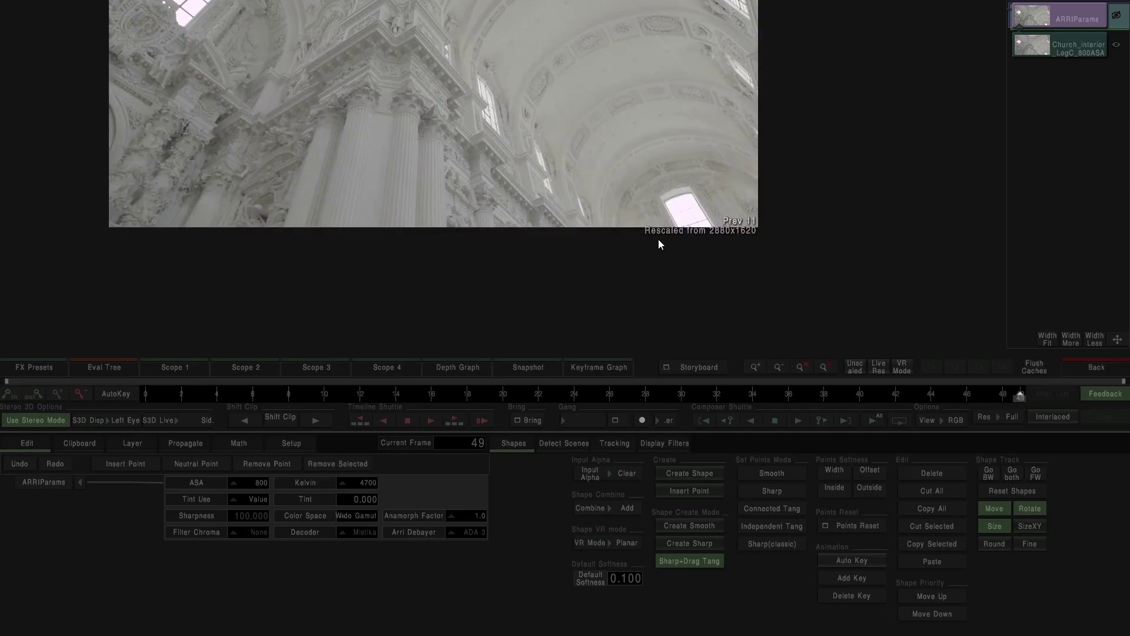
scroll(658, 239, "up", 2)
left_click_drag(751, 242, 730, 272)
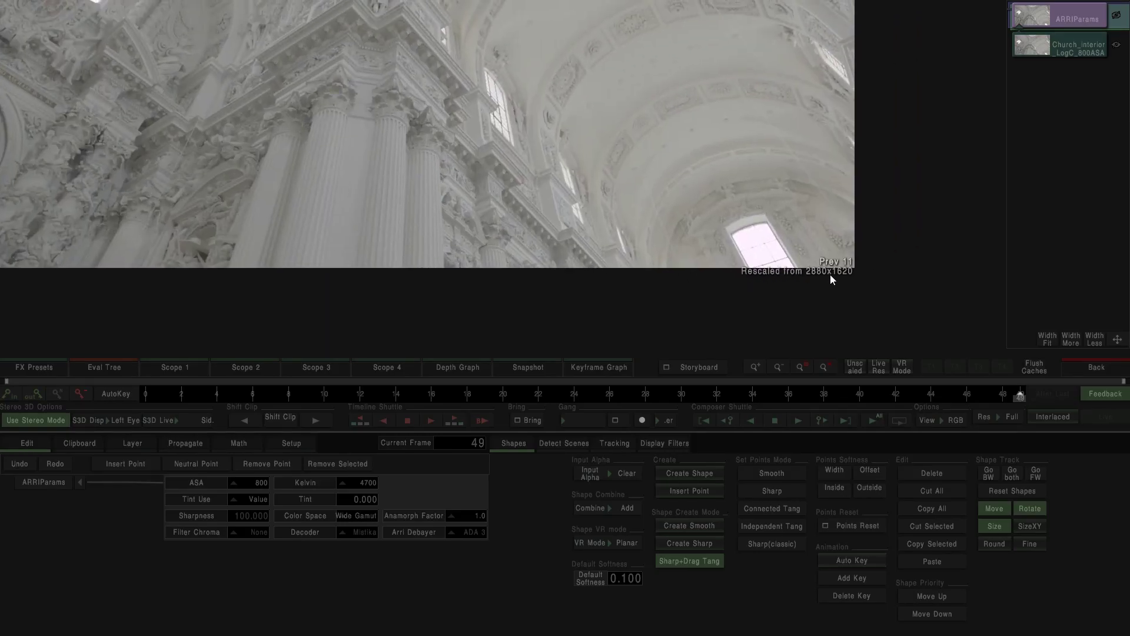
scroll(750, 239, "down", 3)
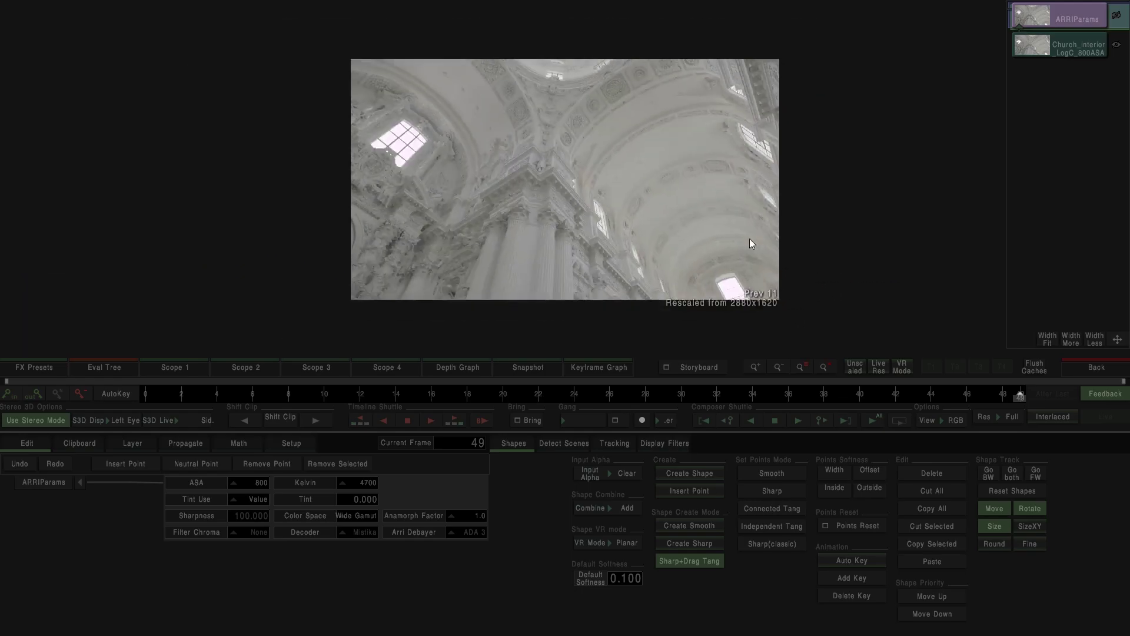
Step: Return to the timeline, add a Framing effect on top of all the ARRIParams effects, and clear the selection
scroll(729, 257, "up", 1)
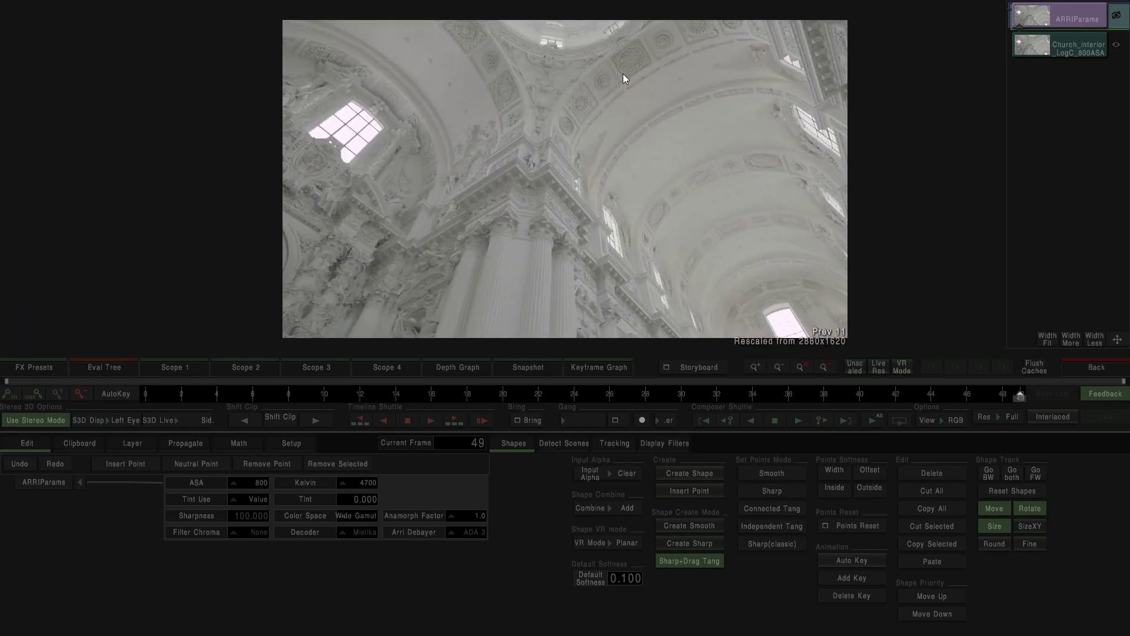
left_click(1096, 368)
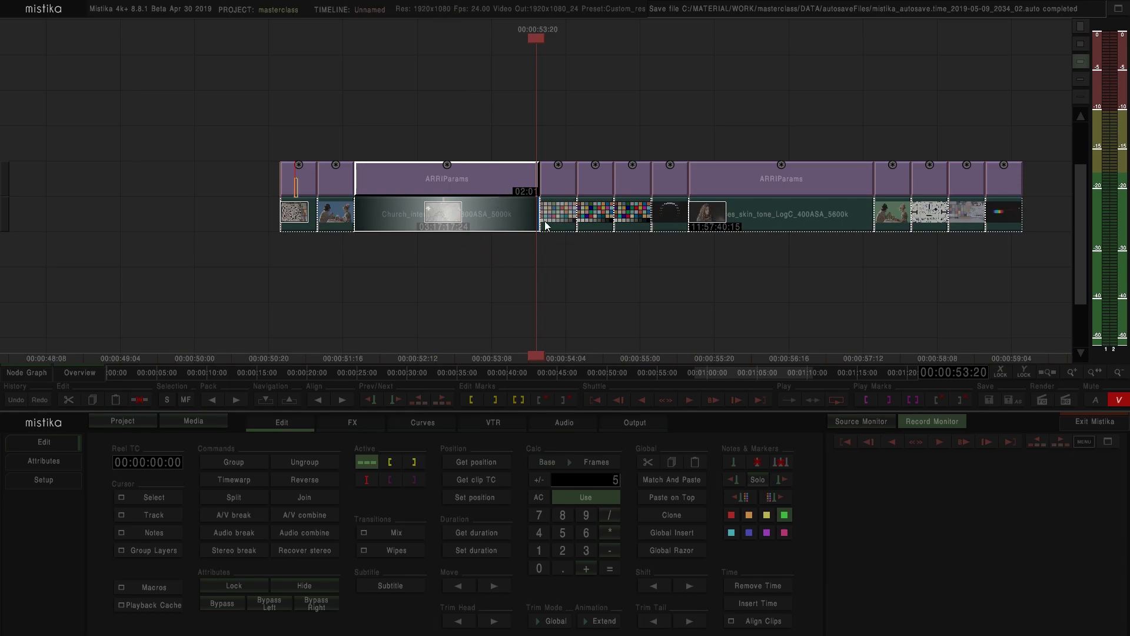
left_click(410, 73)
left_click_drag(288, 116, 1025, 182)
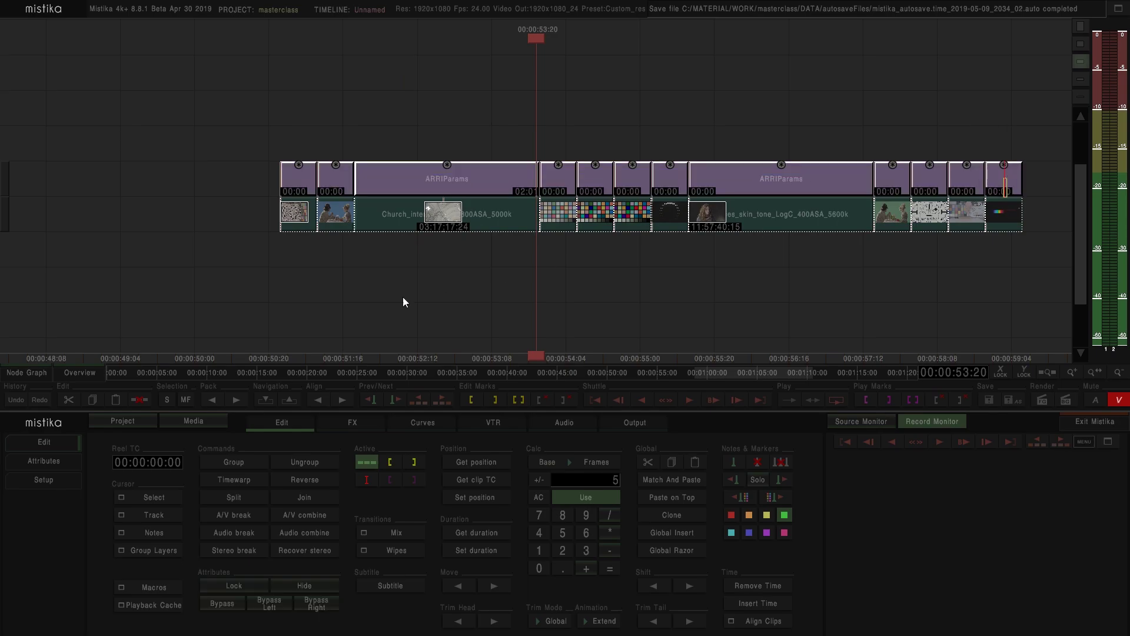
left_click(366, 423)
left_click(1093, 564)
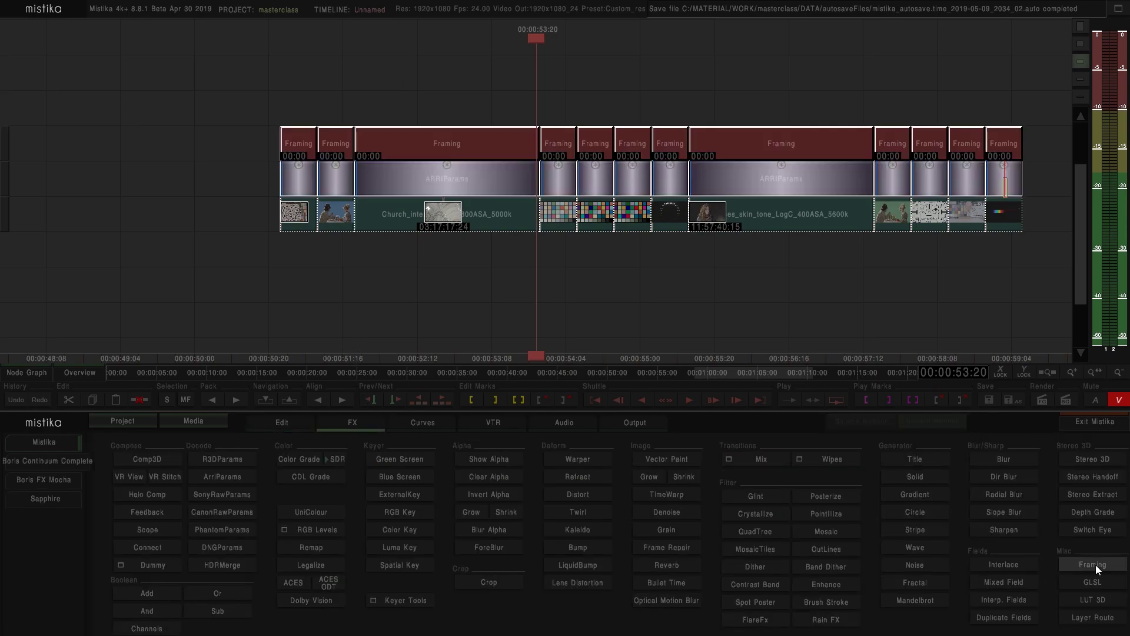
left_click(467, 256)
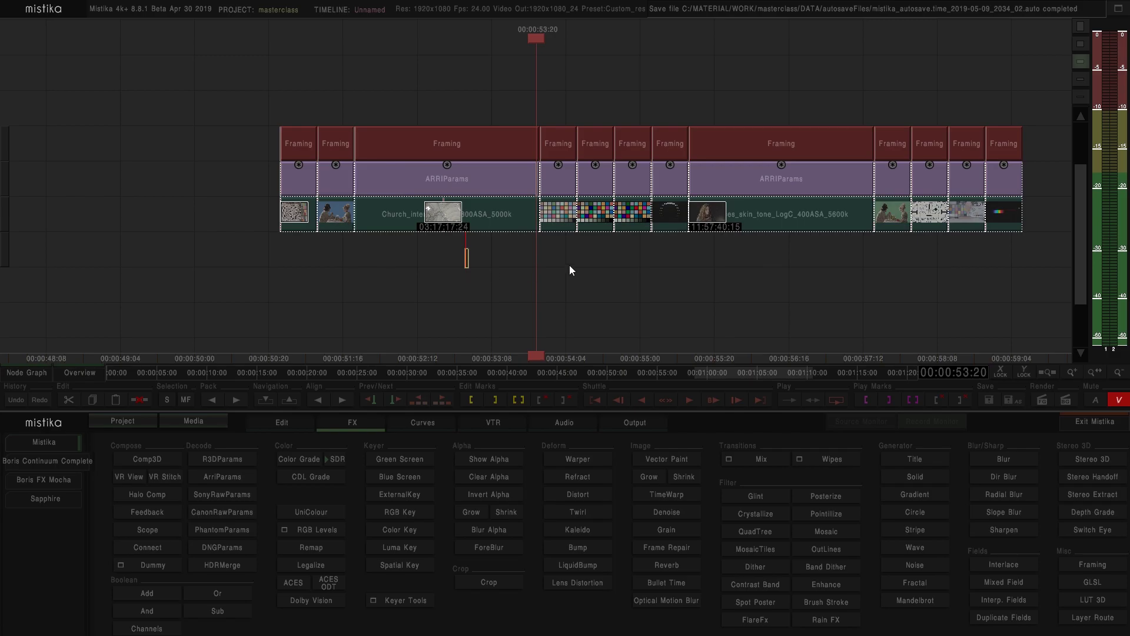
Step: Set the Result Size of the church interior clip's Framing effect to Project and review the setting before returning to the timeline
double_click(441, 141)
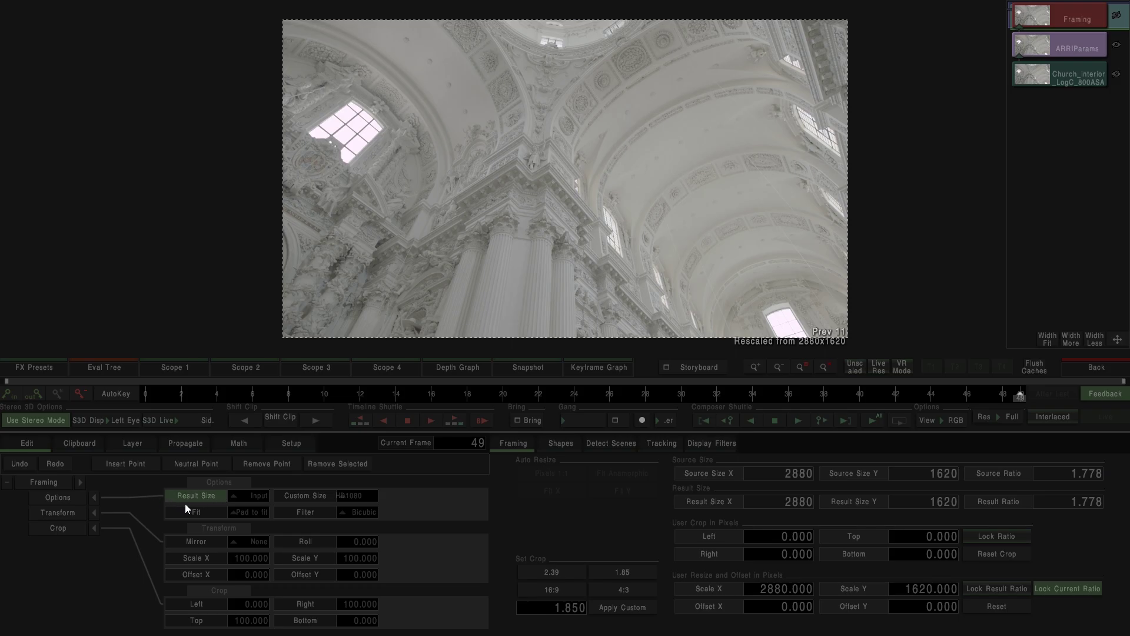
left_click(238, 498)
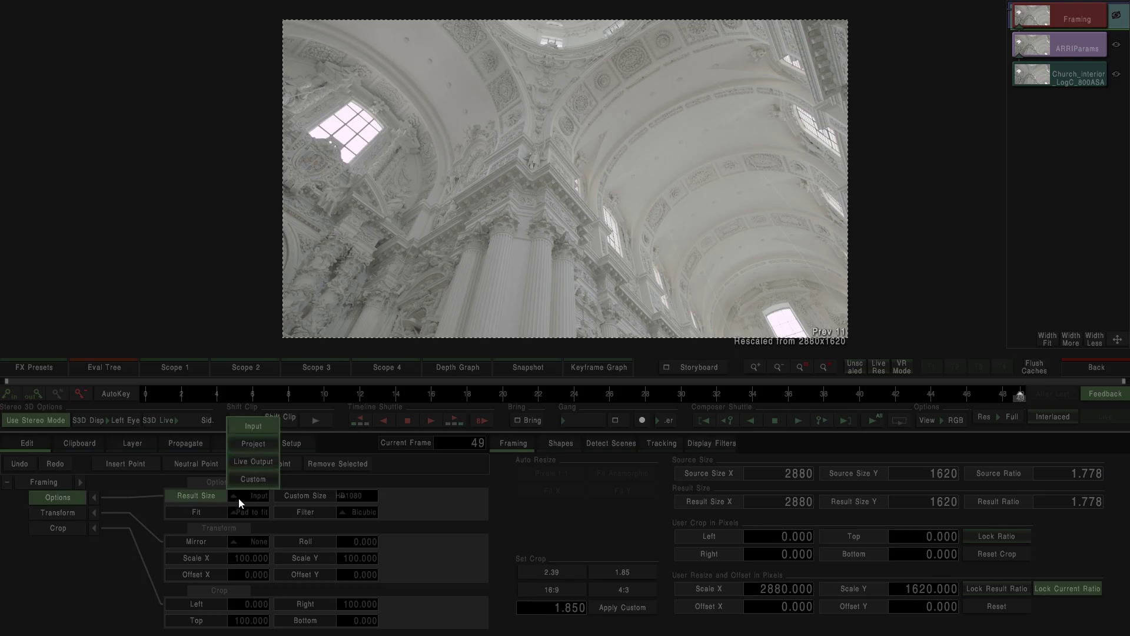
left_click(254, 445)
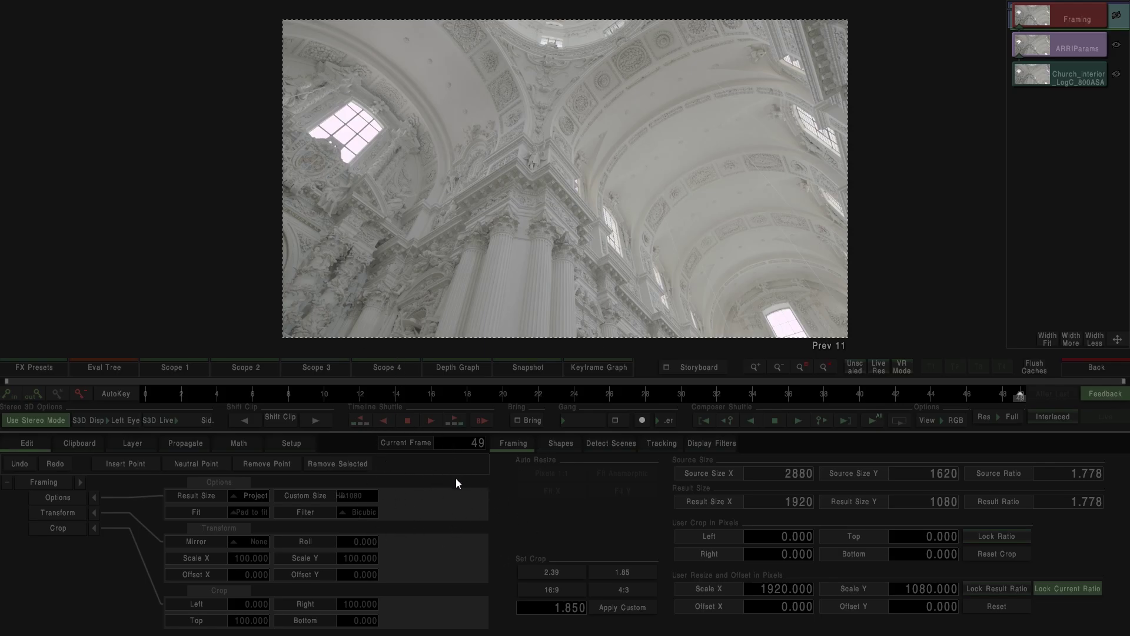
left_click(1089, 371)
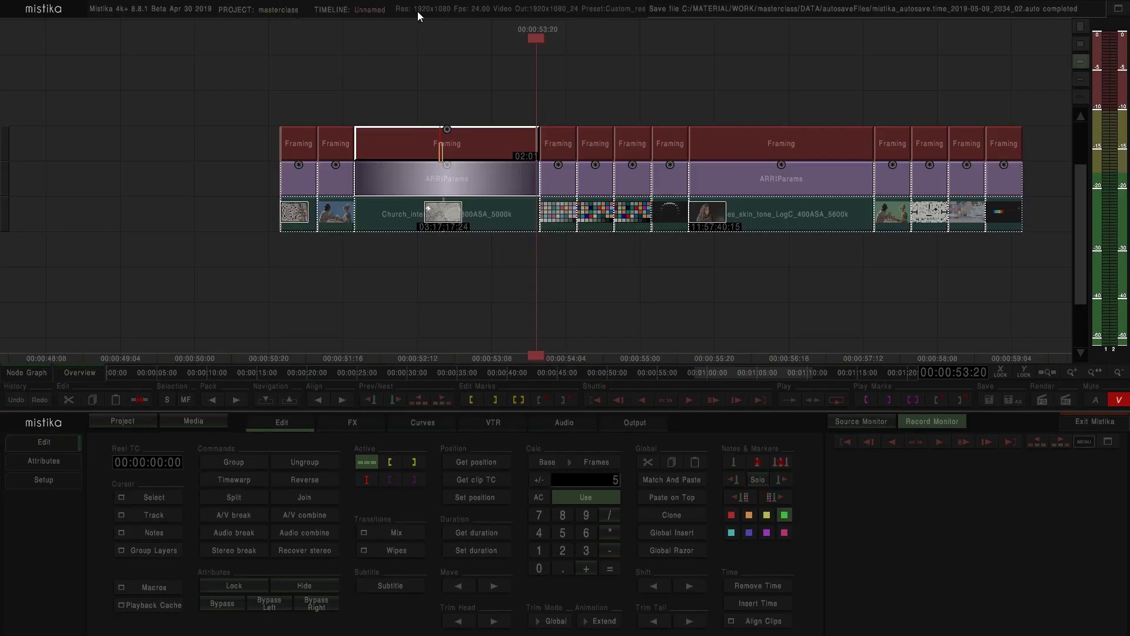
double_click(481, 138)
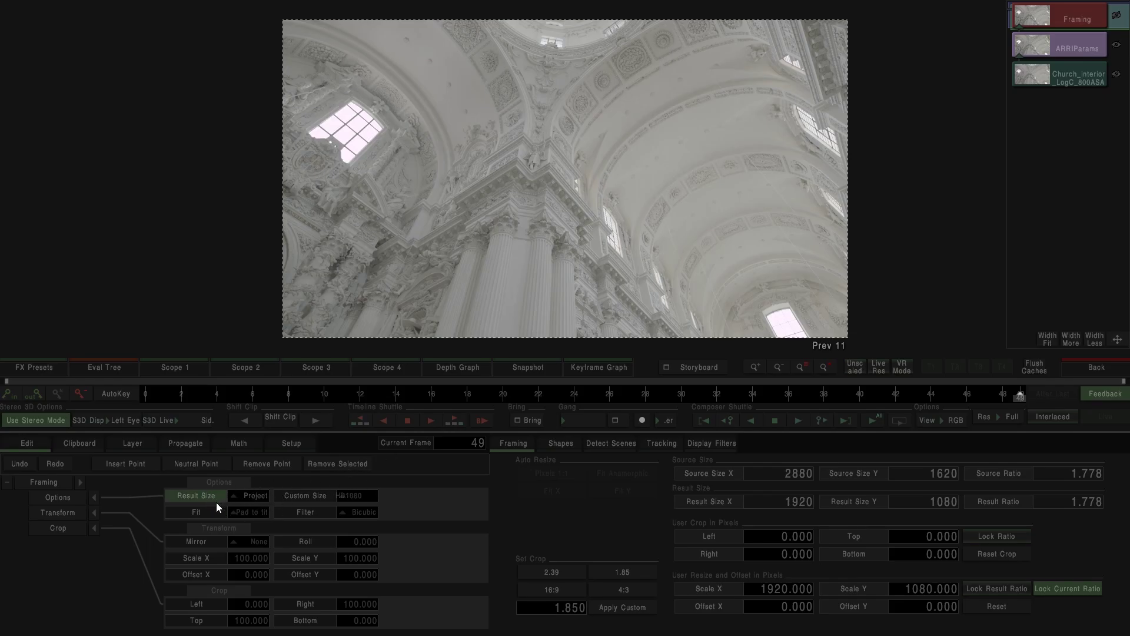
left_click(1093, 369)
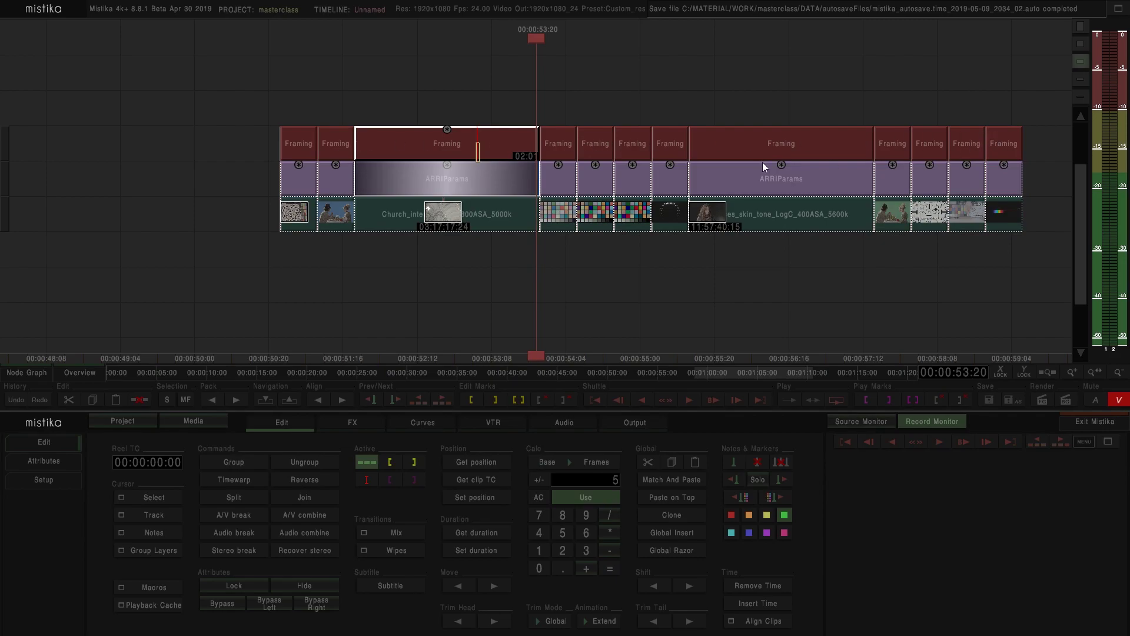
Step: Propagate only the Result Size parameter of the church clip's Framing effect to all objects, accept the overwrite, and return to the timeline
double_click(500, 148)
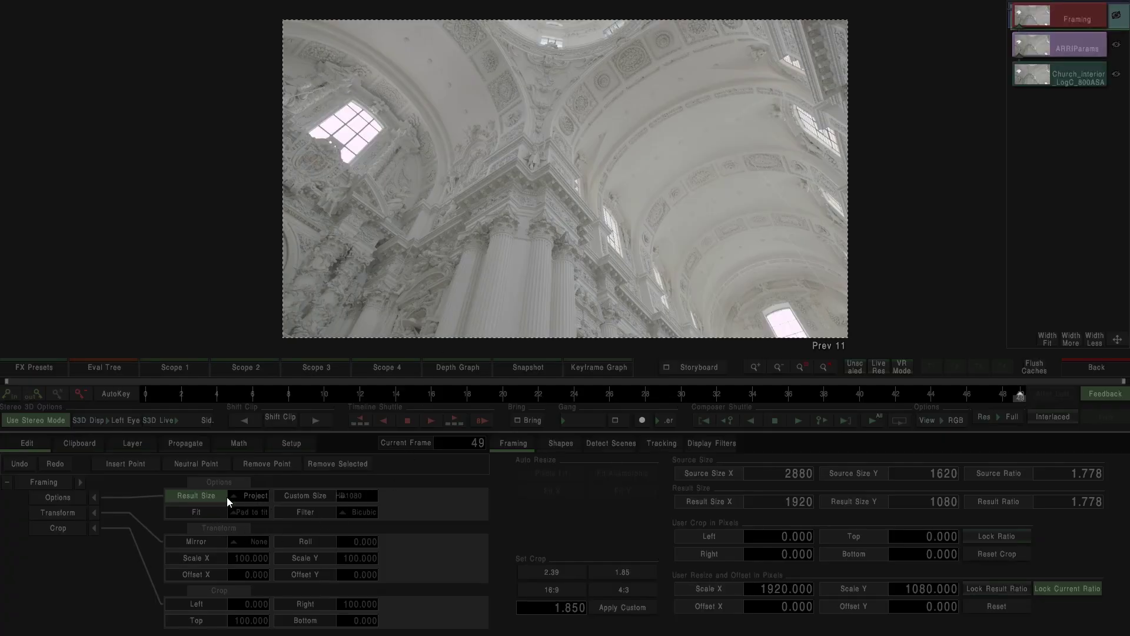
left_click(52, 484)
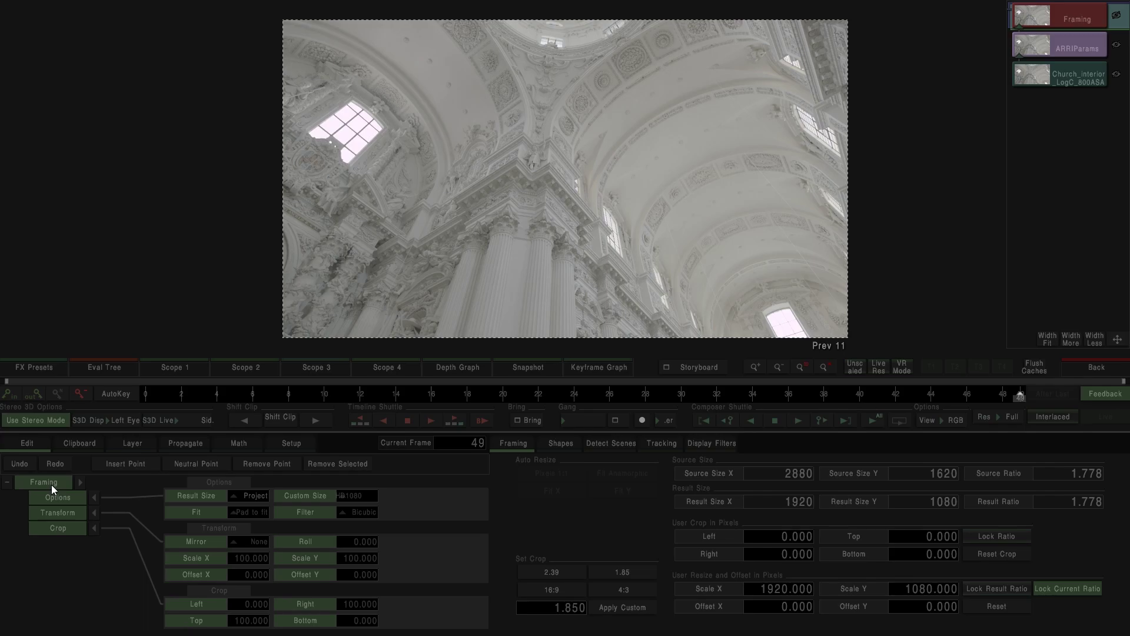
left_click(194, 498)
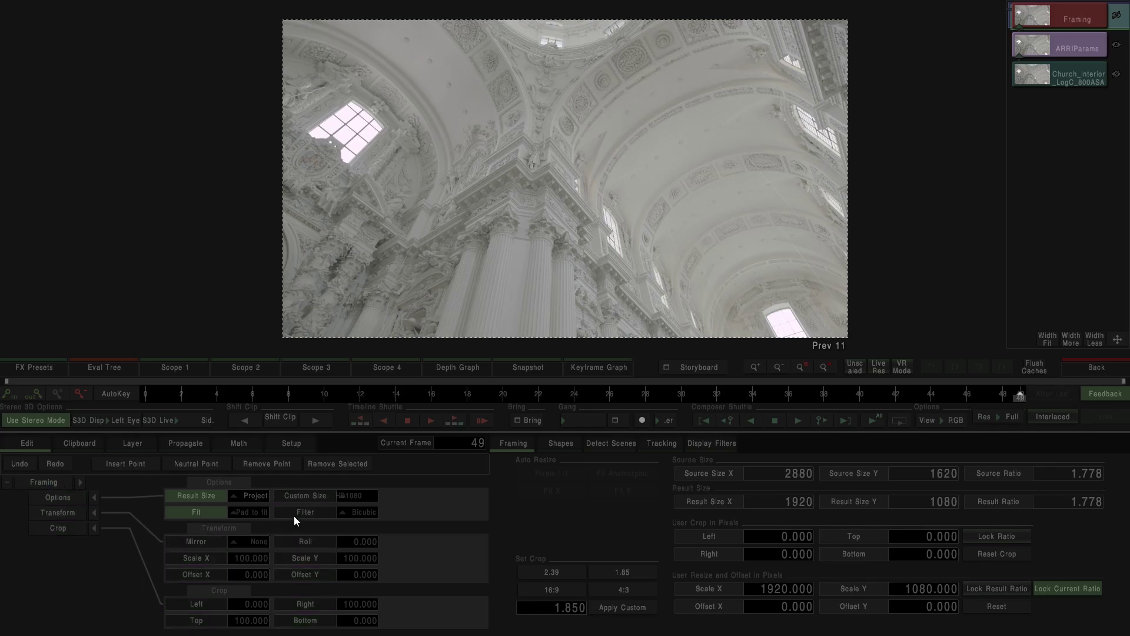
left_click(181, 496)
left_click(185, 446)
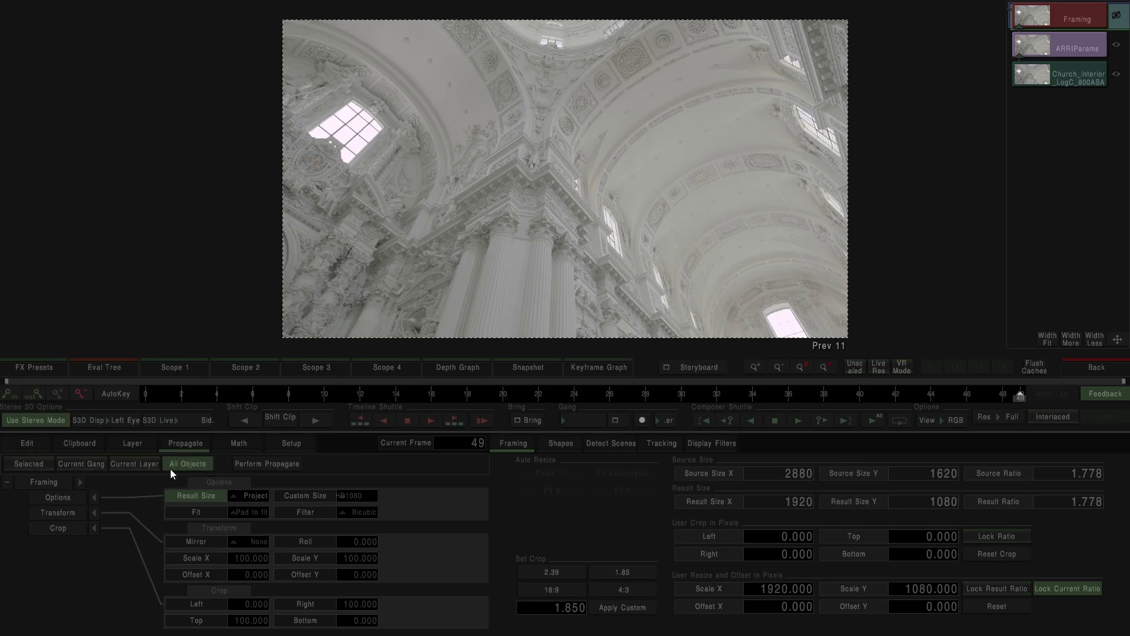
left_click(1081, 365)
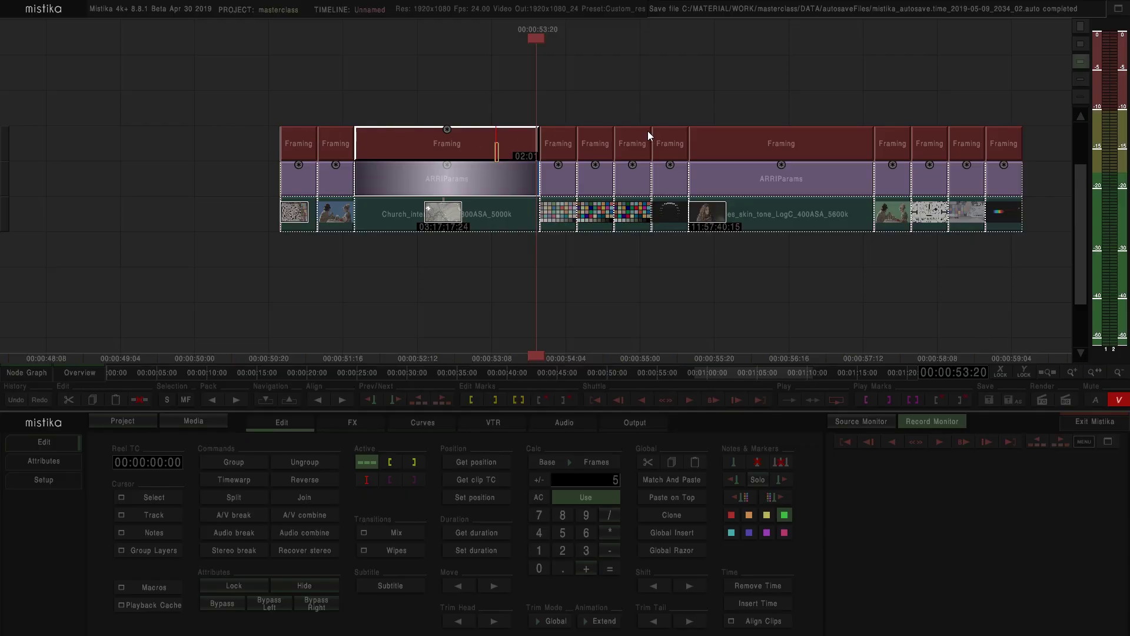
double_click(425, 144)
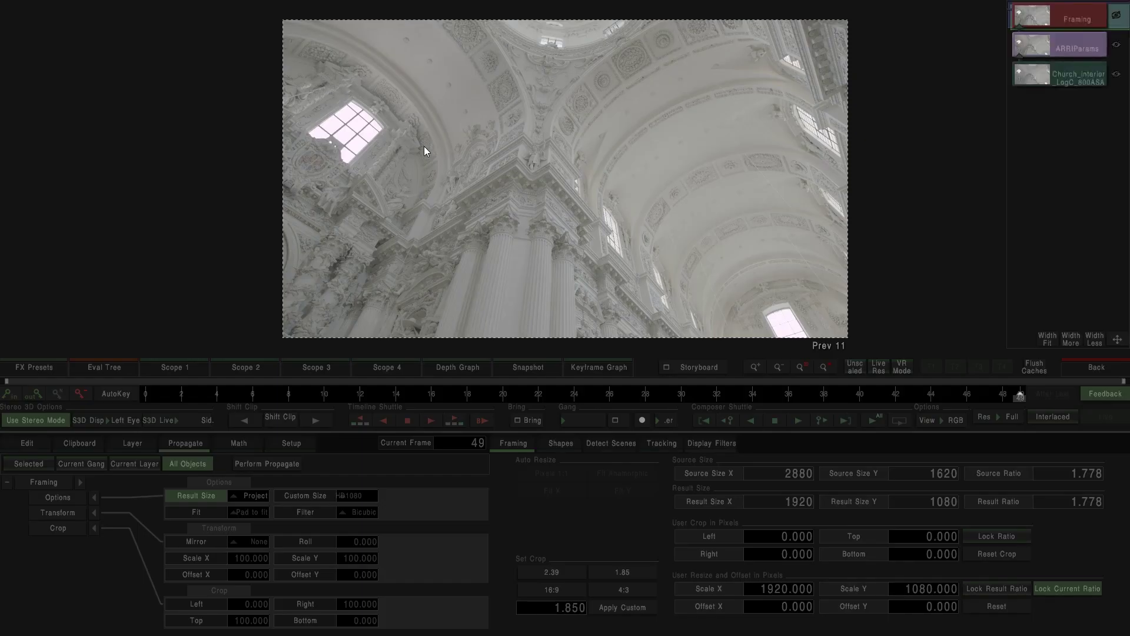
left_click(255, 465)
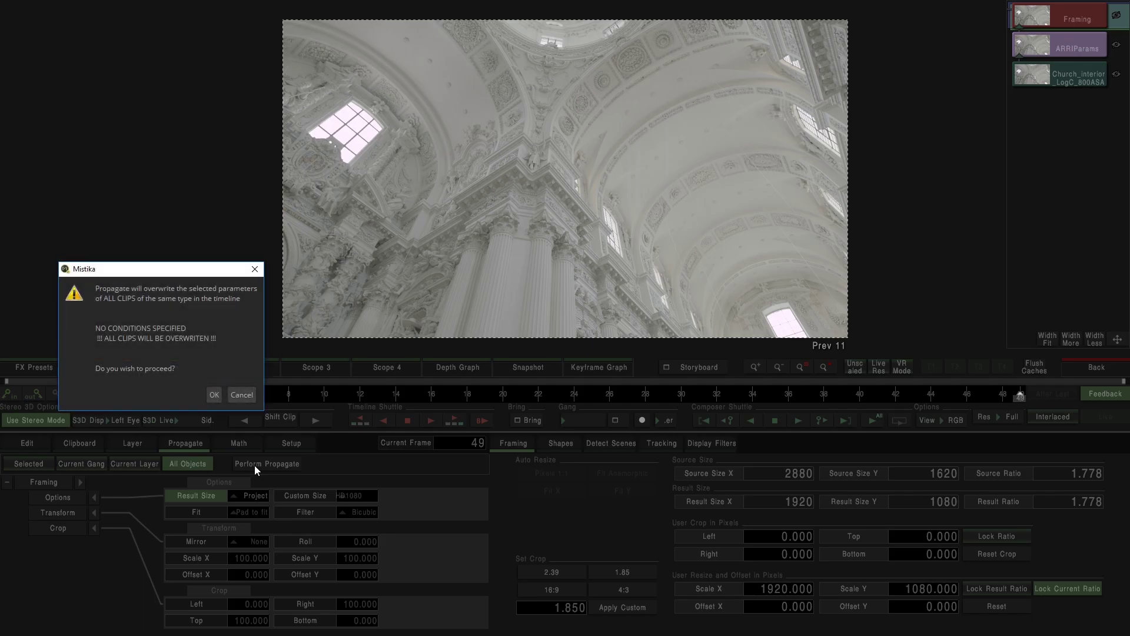
left_click_drag(165, 269, 503, 262)
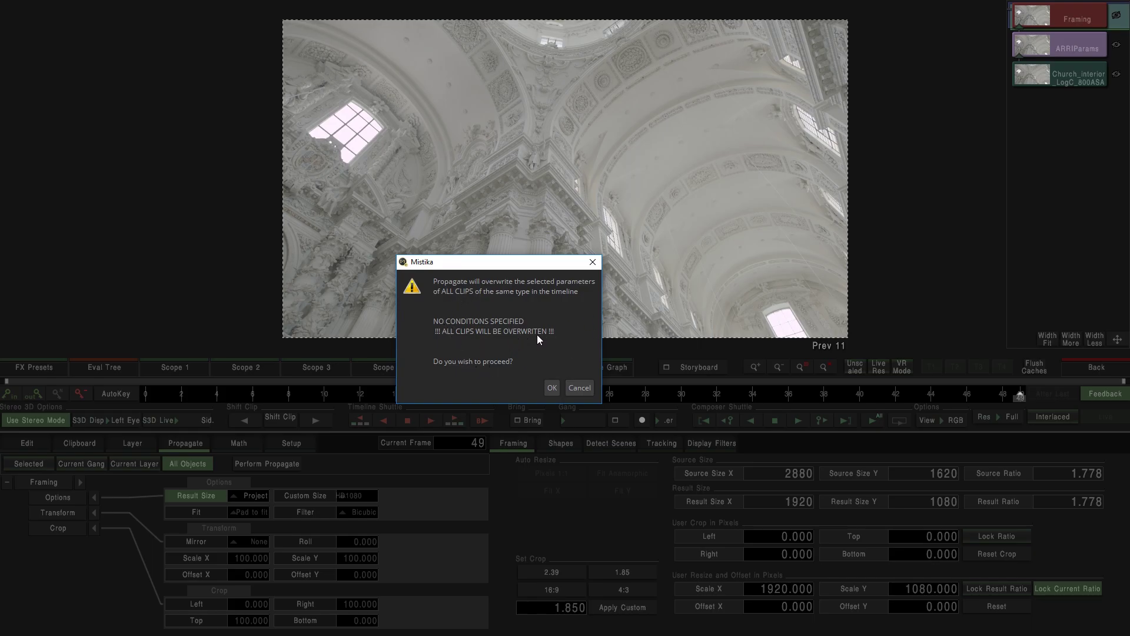
left_click(551, 387)
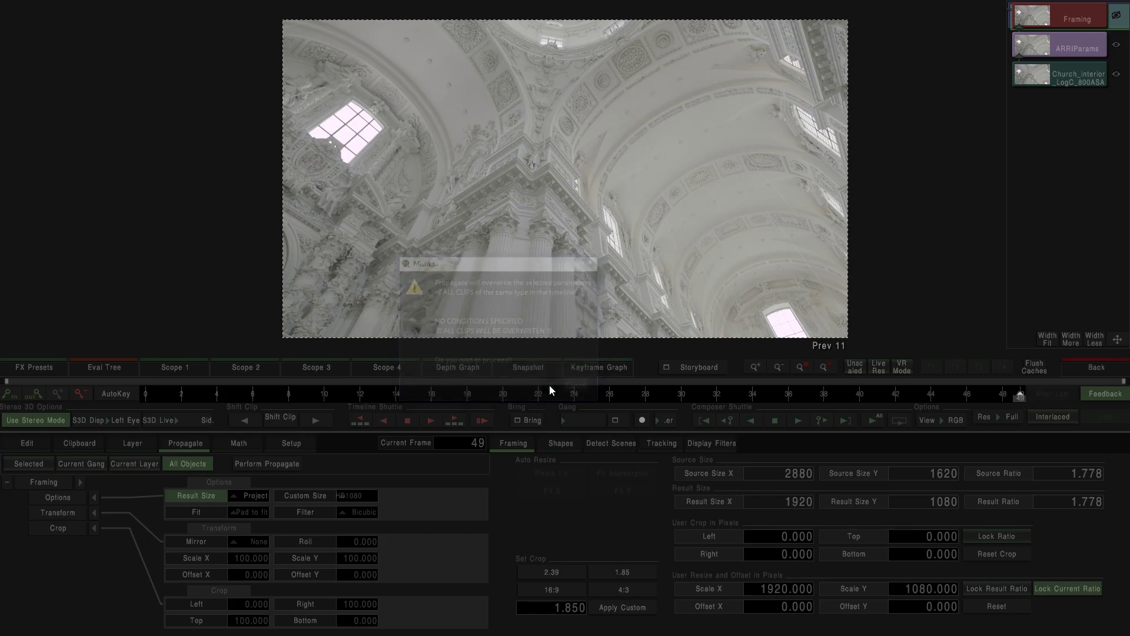
left_click(1095, 365)
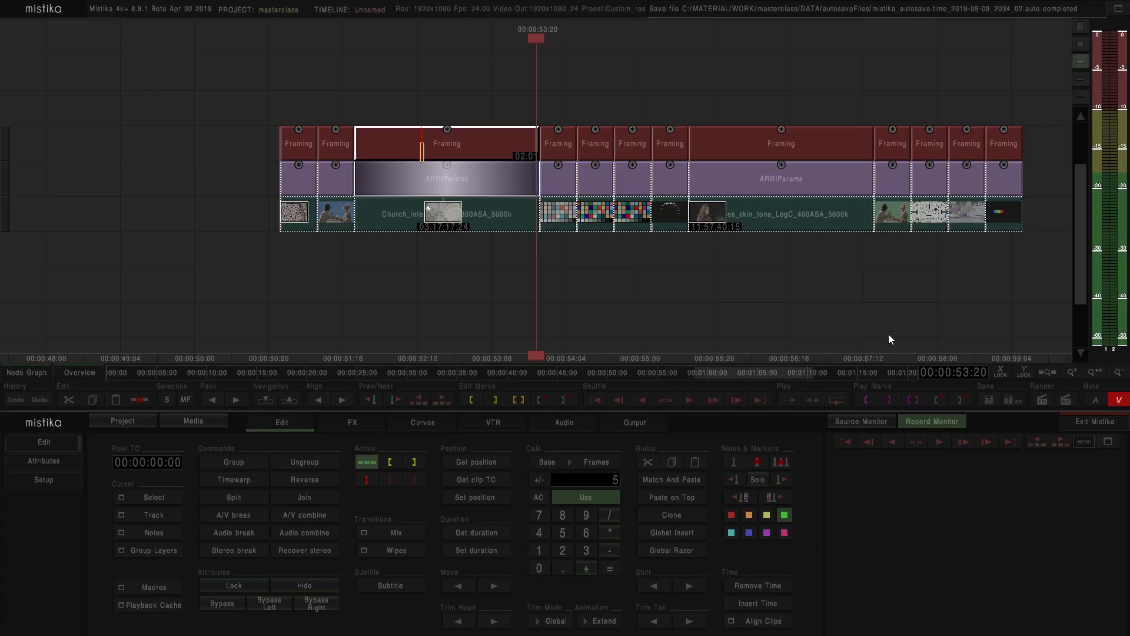
Step: Check the Result Size in the Framing effects of the LogC and Rec709 colour test chart clips
double_click(567, 147)
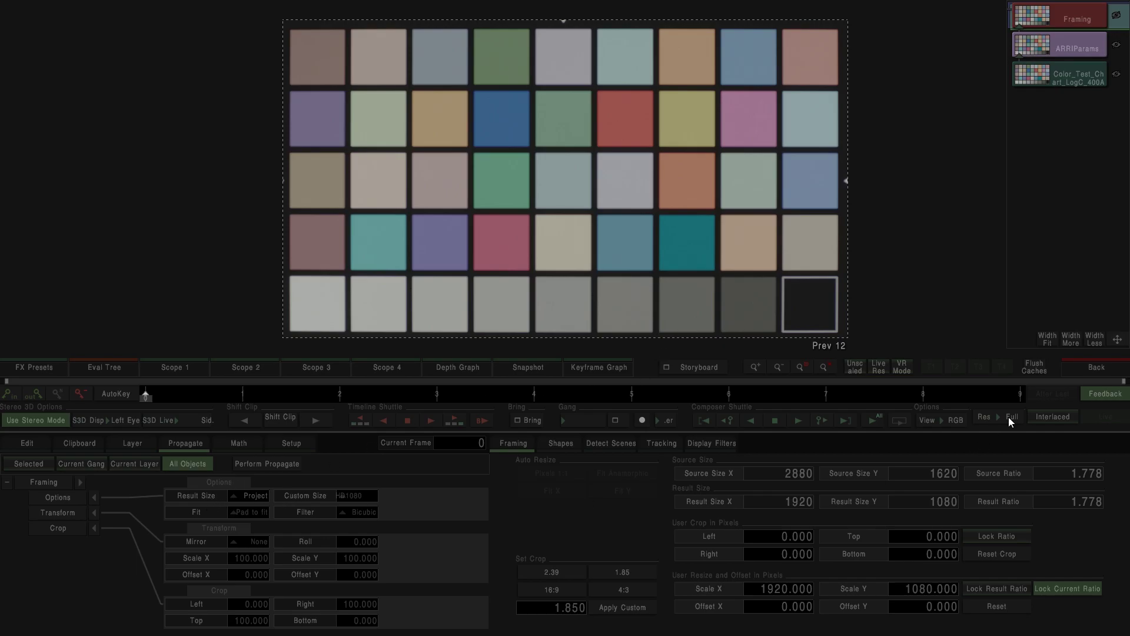
left_click(1089, 367)
double_click(648, 145)
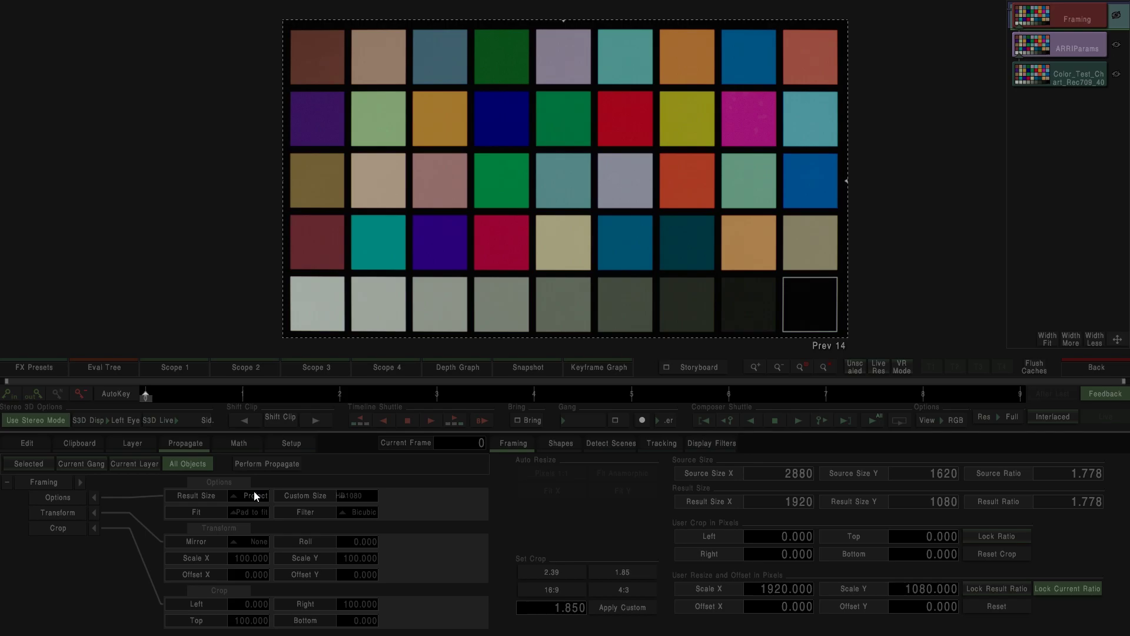
left_click(1116, 366)
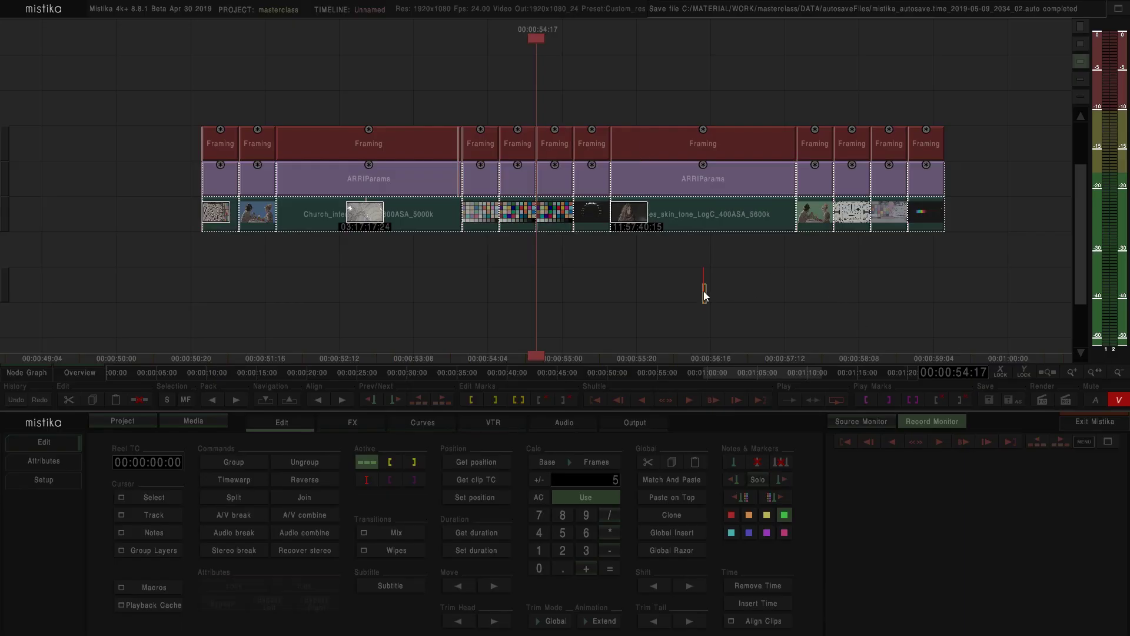
double_click(563, 143)
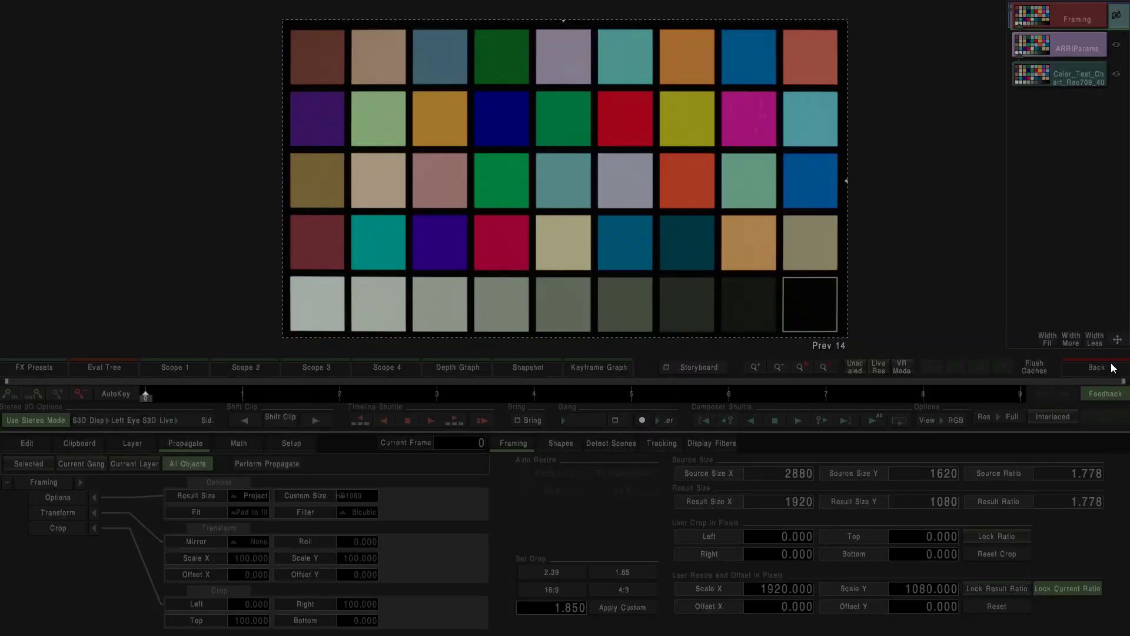
left_click(1114, 366)
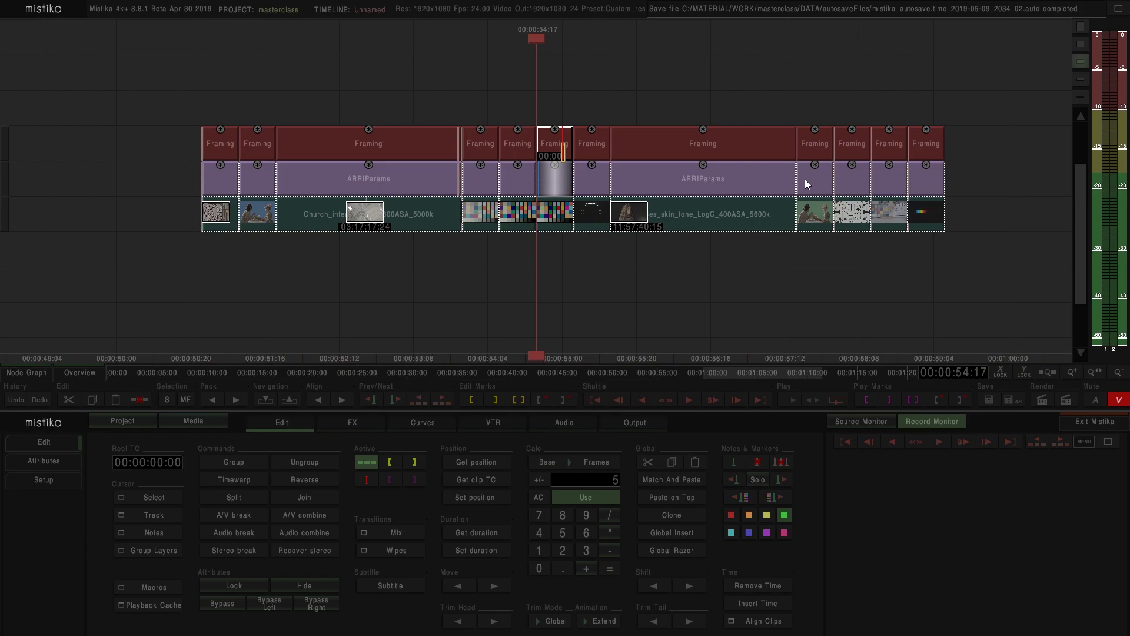
Step: Show the storyboard in Split mode from the Rec709 chart's Framing effect and try Zoom 2, 3 and 4, ending on Zoom 1
double_click(554, 148)
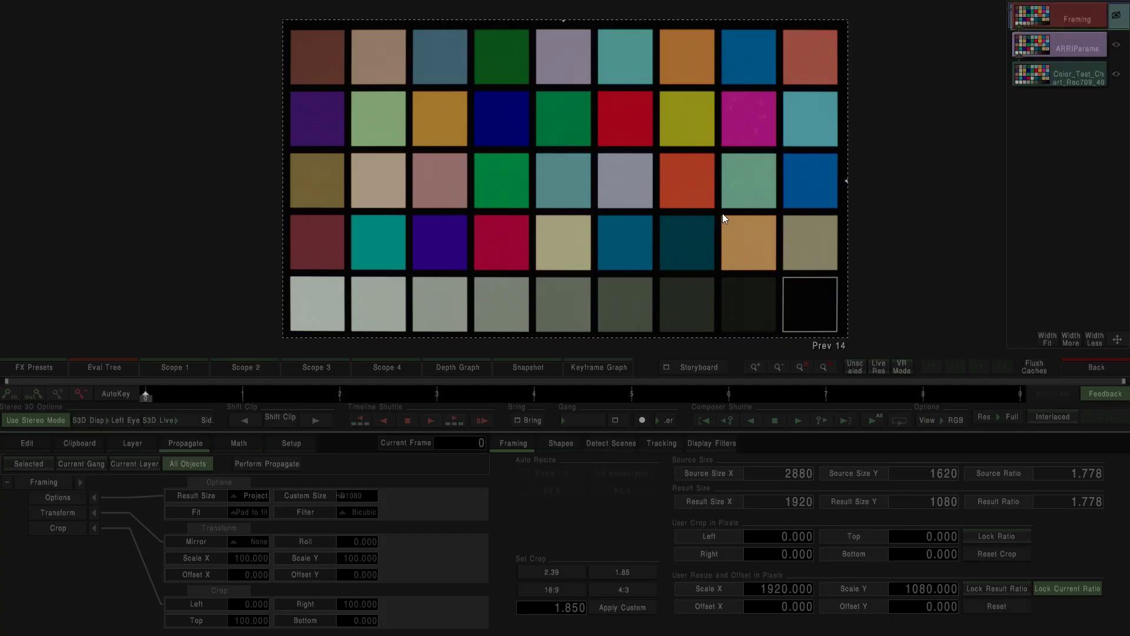
left_click(691, 372)
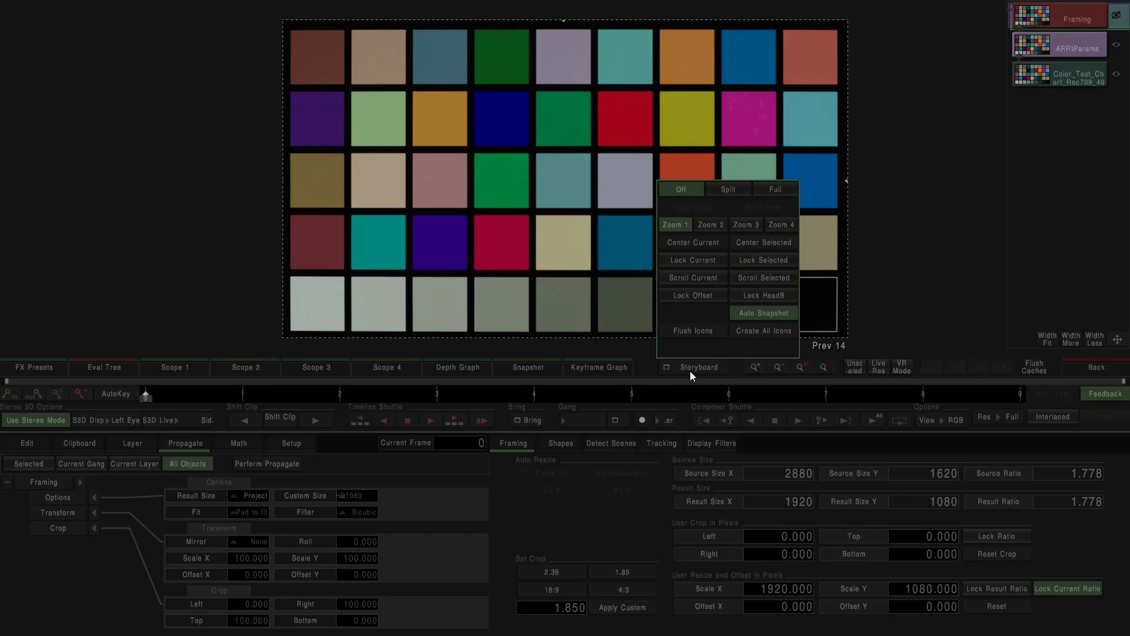
left_click(733, 189)
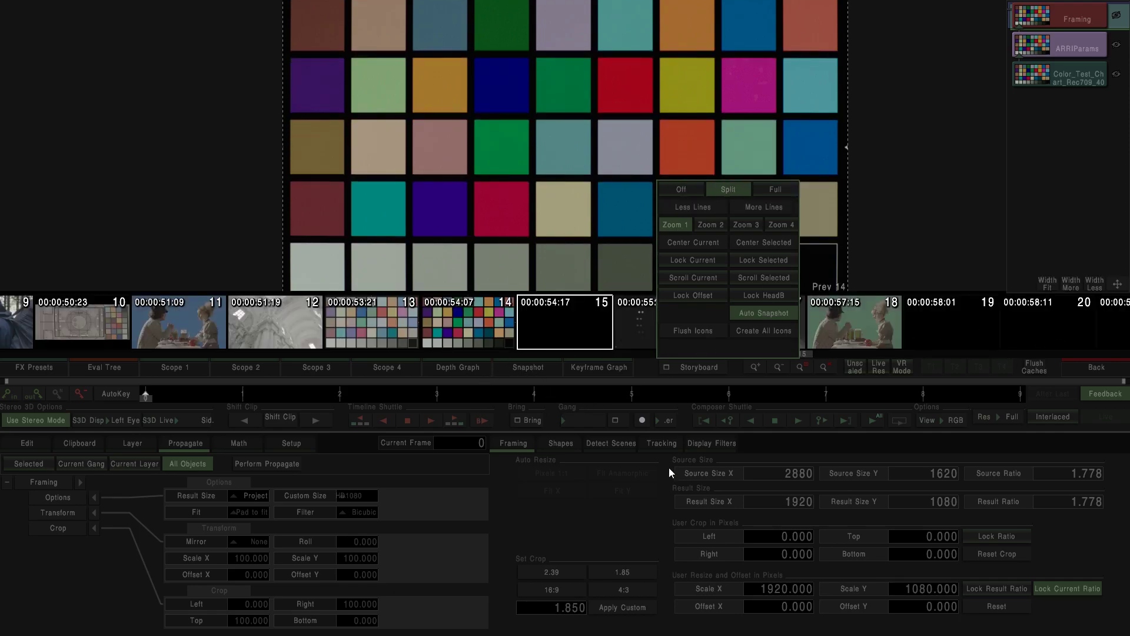
left_click(713, 226)
left_click(747, 228)
left_click(780, 227)
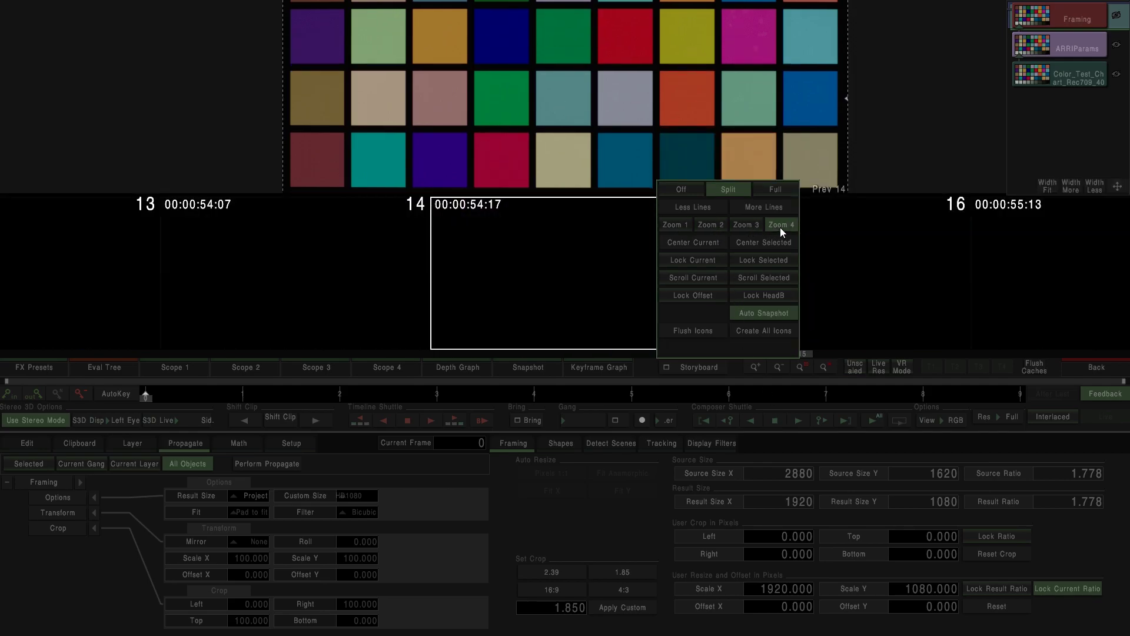
left_click(684, 228)
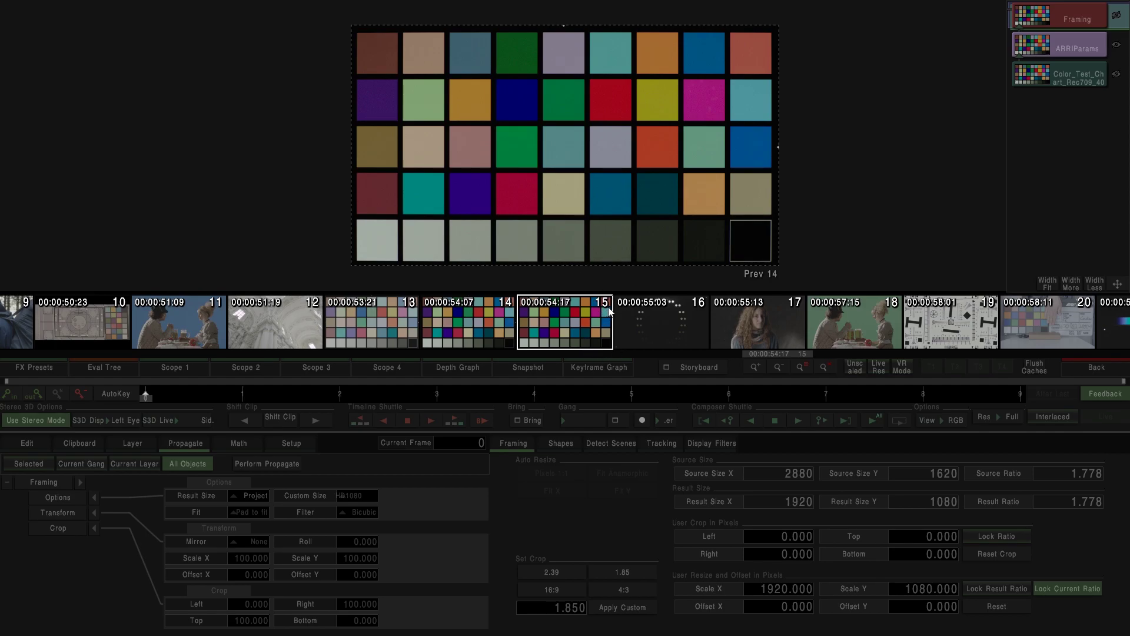
Step: Browse the storyboard strip and set clip 14, the colour chart at 00:00:54:07, as the snapshot reference
scroll(707, 318, "up", 2)
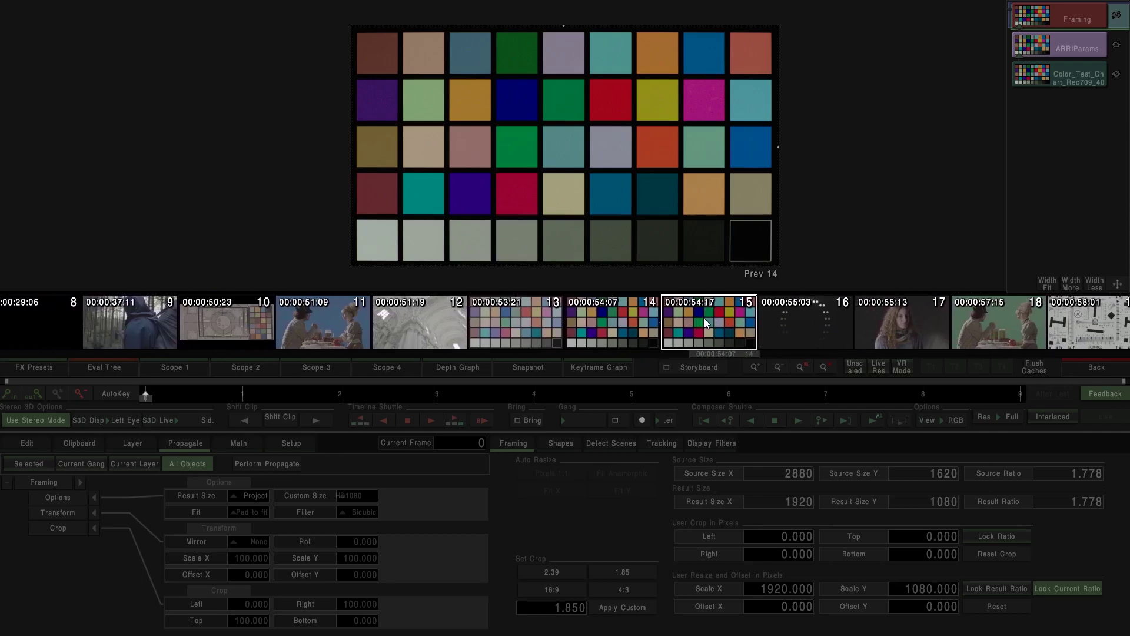
scroll(690, 316, "down", 1)
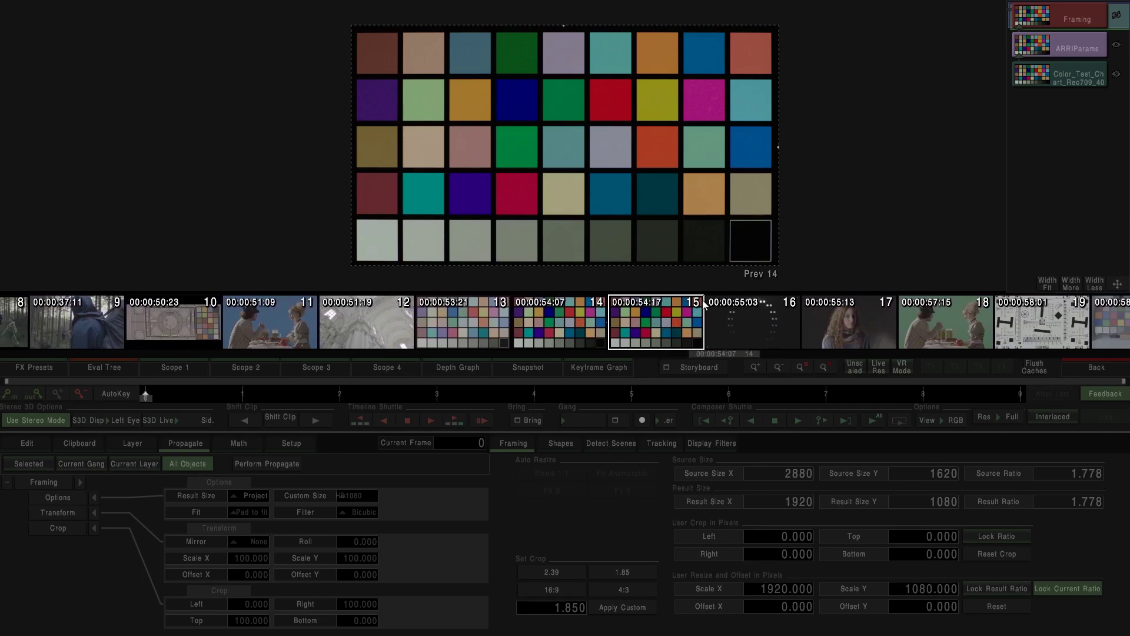
left_click(543, 323)
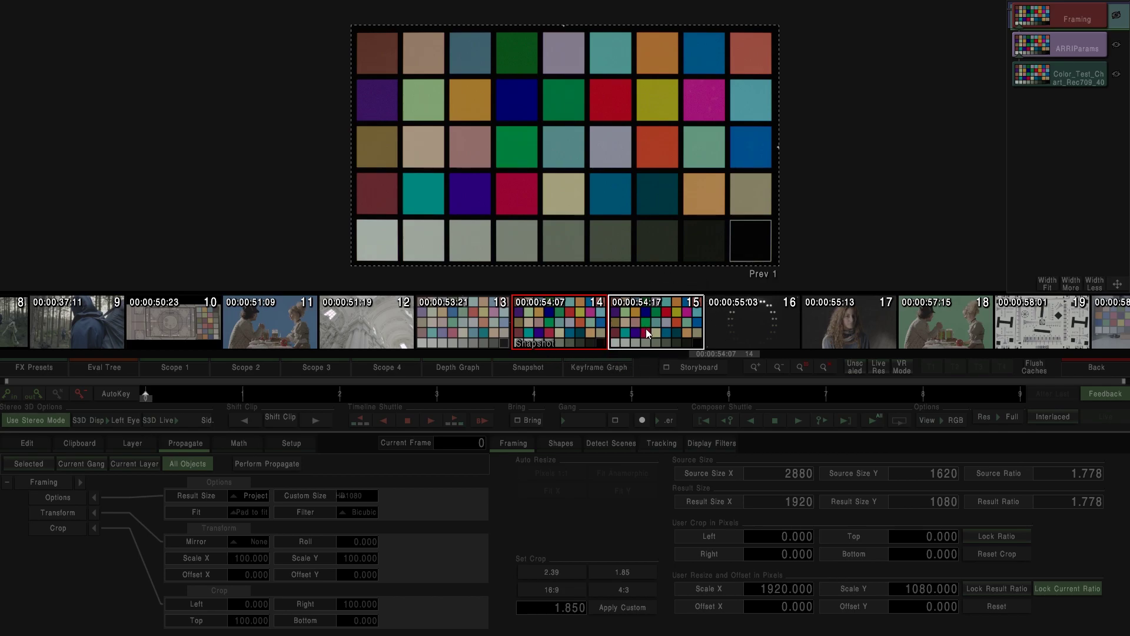
left_click_drag(659, 320, 581, 317)
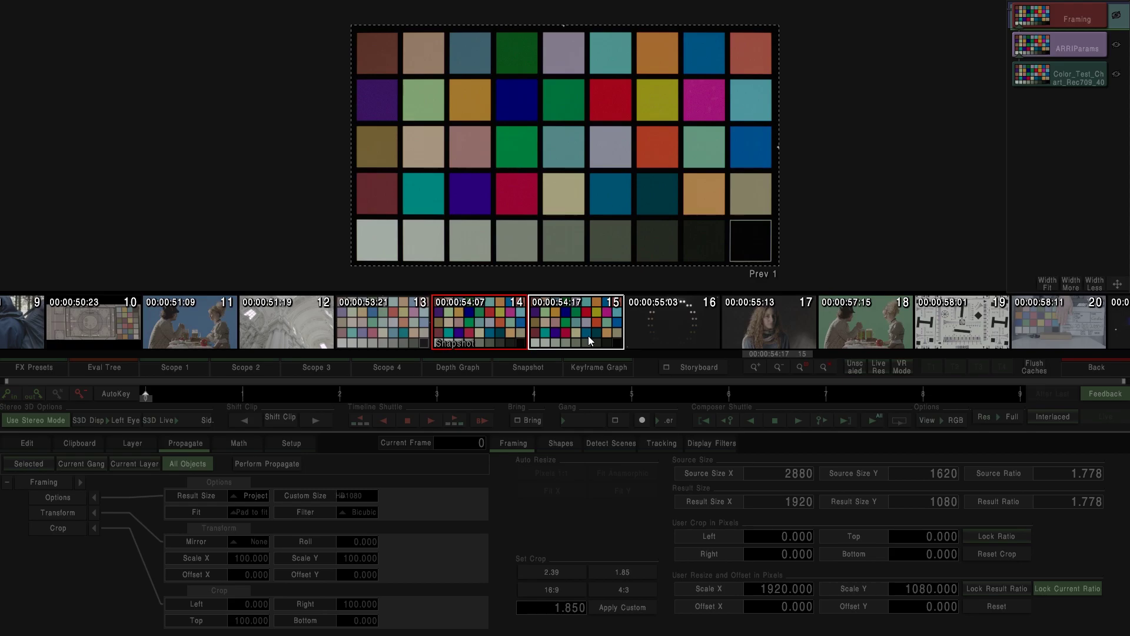
Step: View storyboard clips 16 through 20 one after another, from the dynamic range chart to the clip at 00:00:58:11
left_click(669, 329)
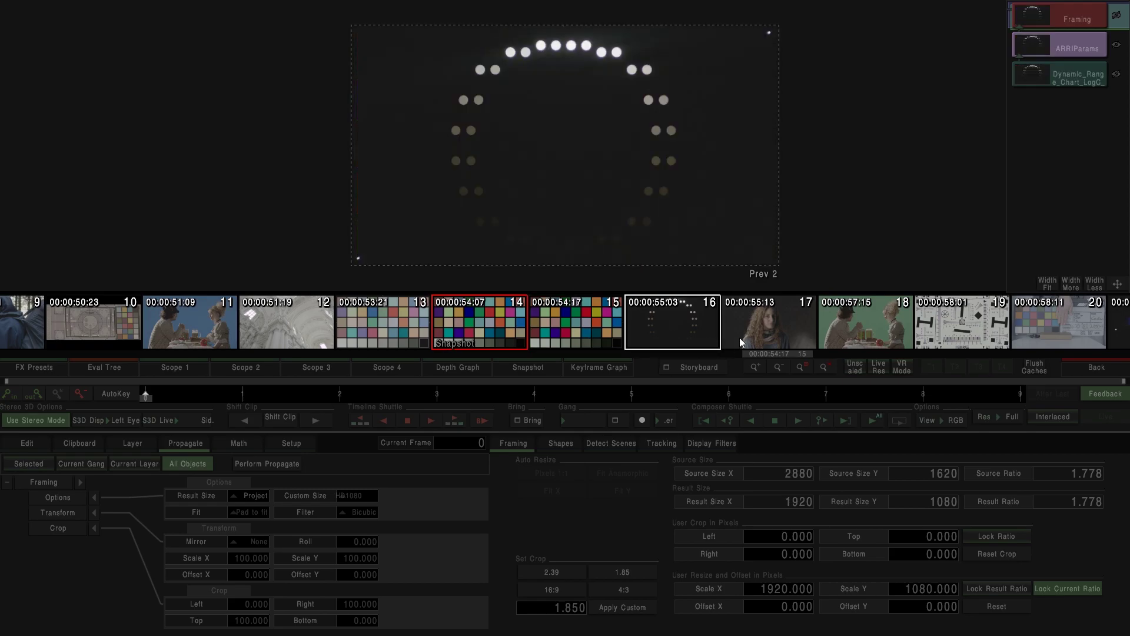
left_click(755, 322)
left_click(866, 324)
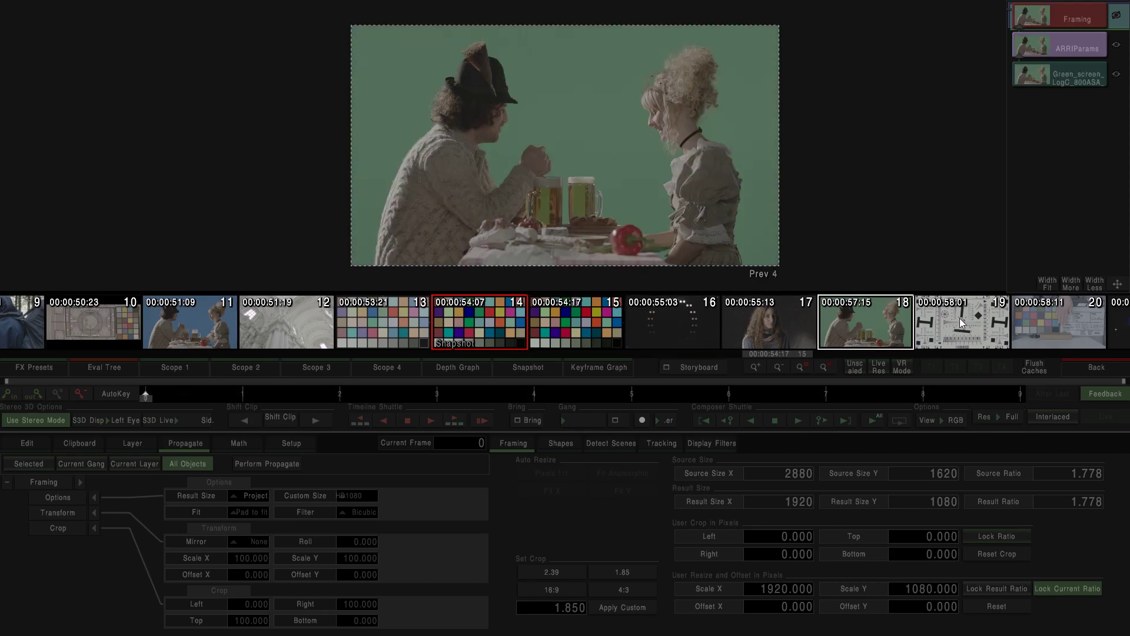
left_click(960, 318)
left_click(1072, 319)
Step: Browse the storyboard backward from clip 18 to clip 10, and return to clip 13, the LogC colour chart
left_click(868, 326)
left_click(778, 327)
left_click(672, 330)
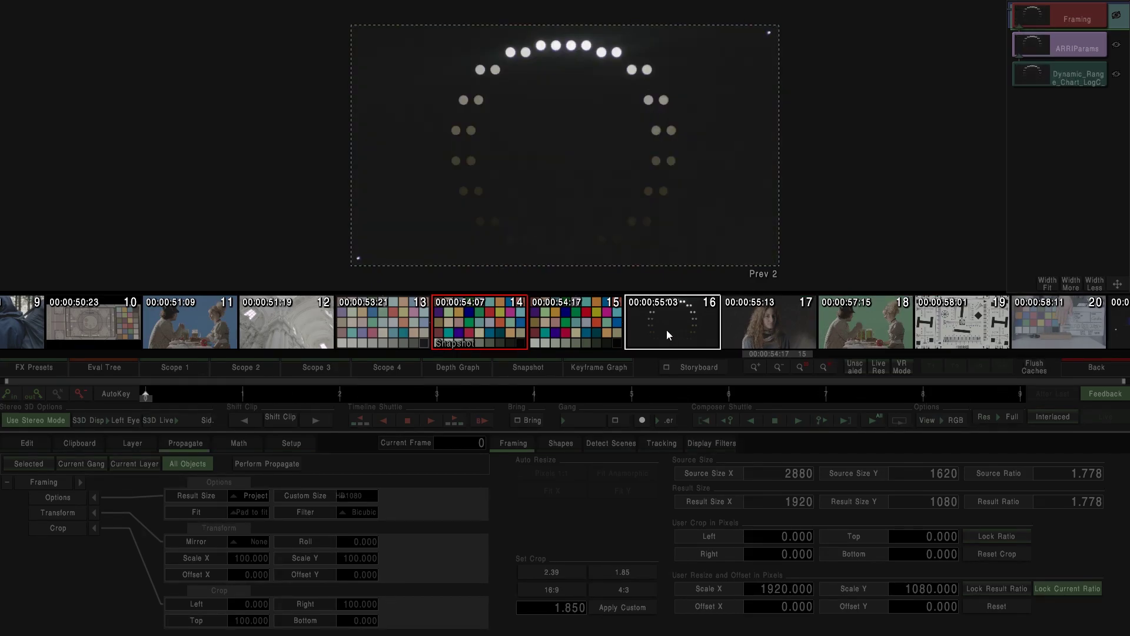
left_click(585, 325)
left_click(359, 330)
left_click(278, 319)
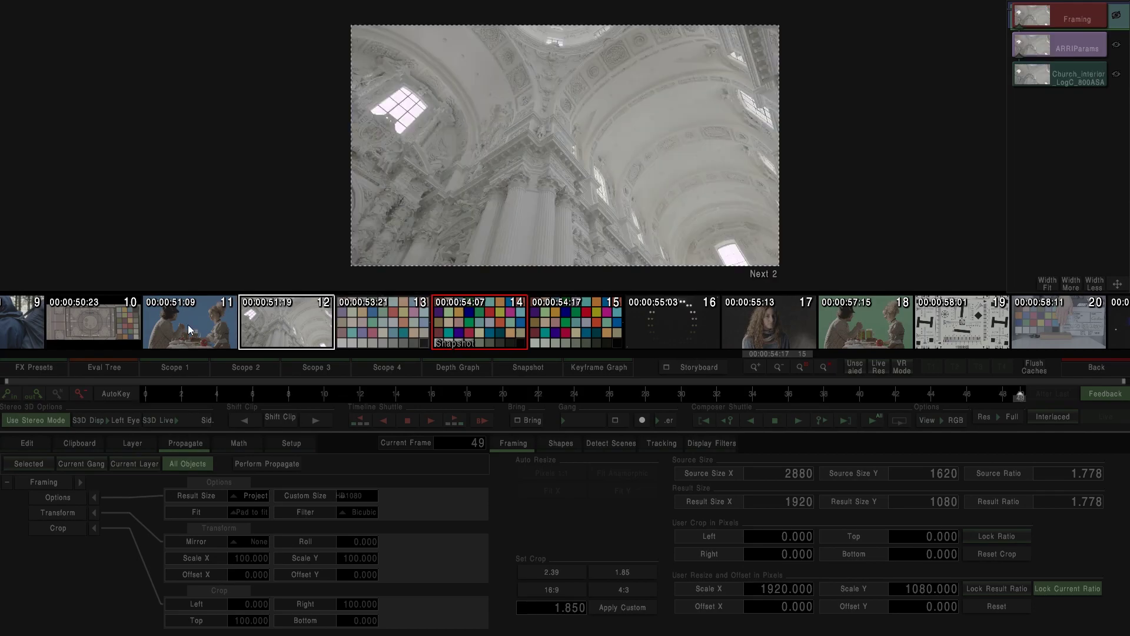
left_click(188, 324)
left_click(97, 325)
left_click(287, 330)
left_click(373, 321)
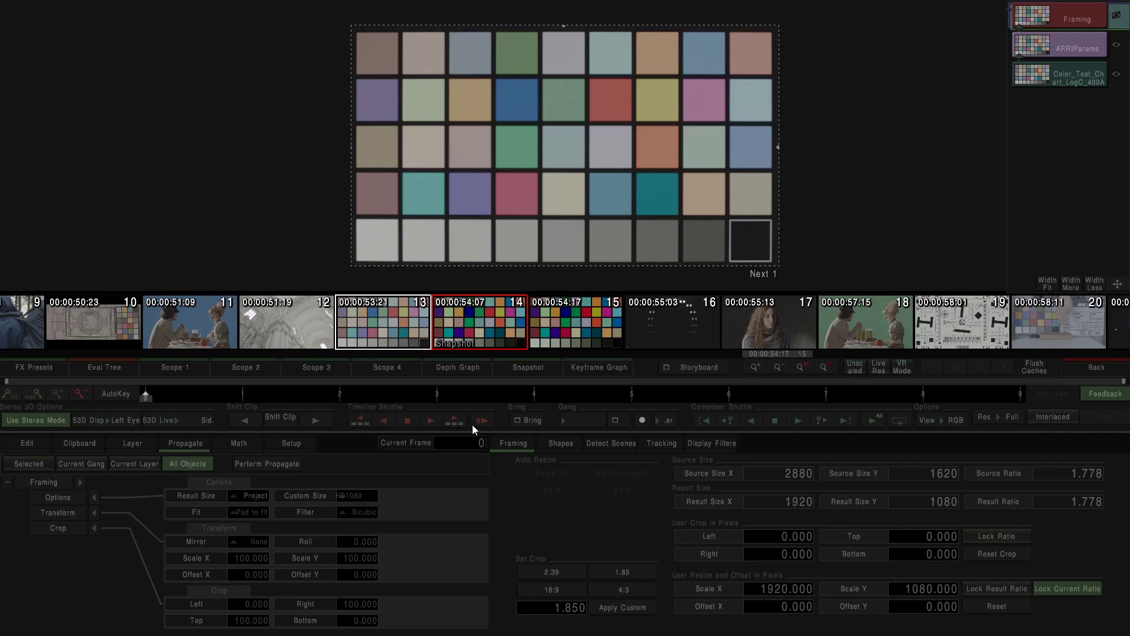
Step: Skip forward clip by clip with the timeline shuttle from clip 13 to green screen clip 18
left_click(457, 424)
left_click(456, 422)
left_click(456, 423)
left_click(457, 423)
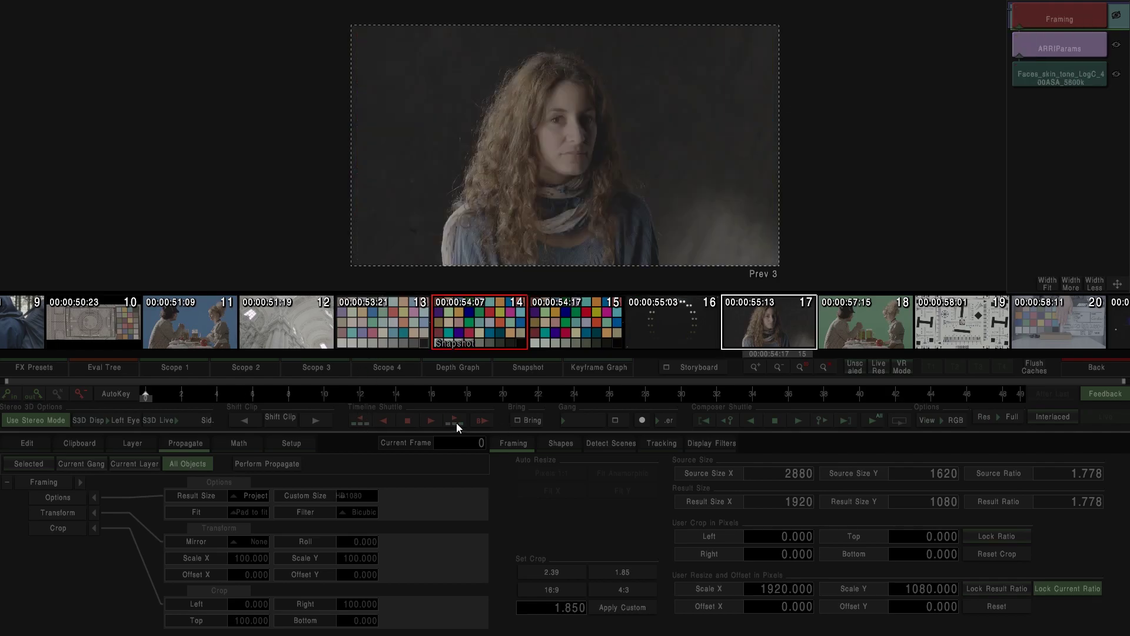
left_click(457, 422)
Step: Skip backward clip by clip with the timeline shuttle from clip 18 to clip 12, the church interior
left_click(357, 422)
left_click(358, 422)
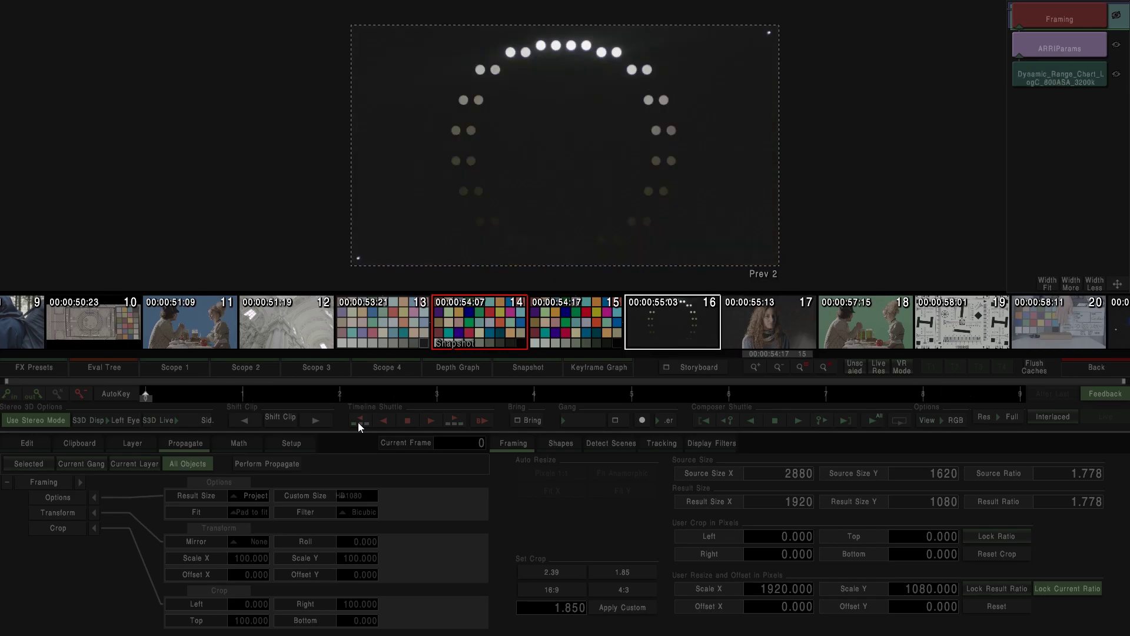
left_click(358, 422)
left_click(358, 422)
left_click(358, 422)
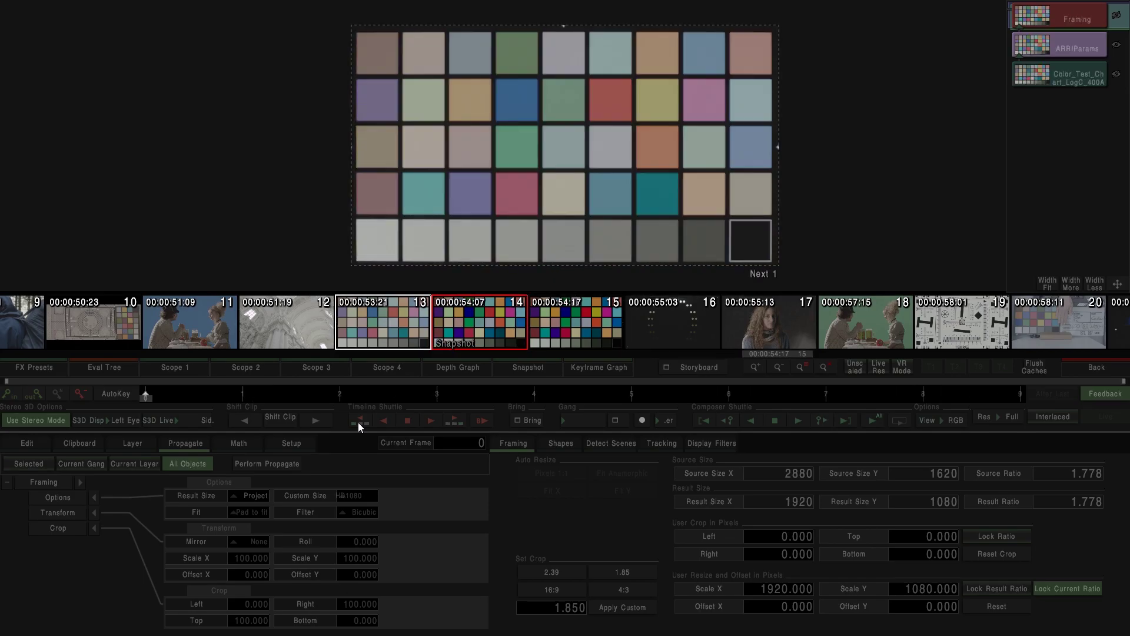
left_click(358, 422)
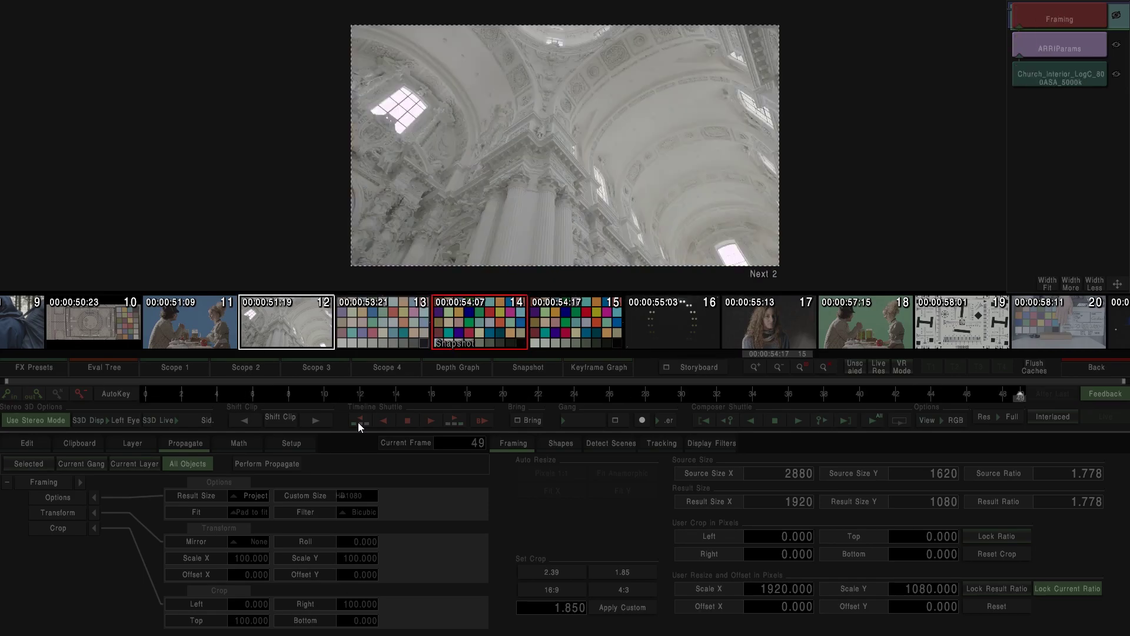
Step: Step through the storyboard clips to review the ARRI footage with its Framing and ARRIParams effects, and return to the timeline
left_click(462, 424)
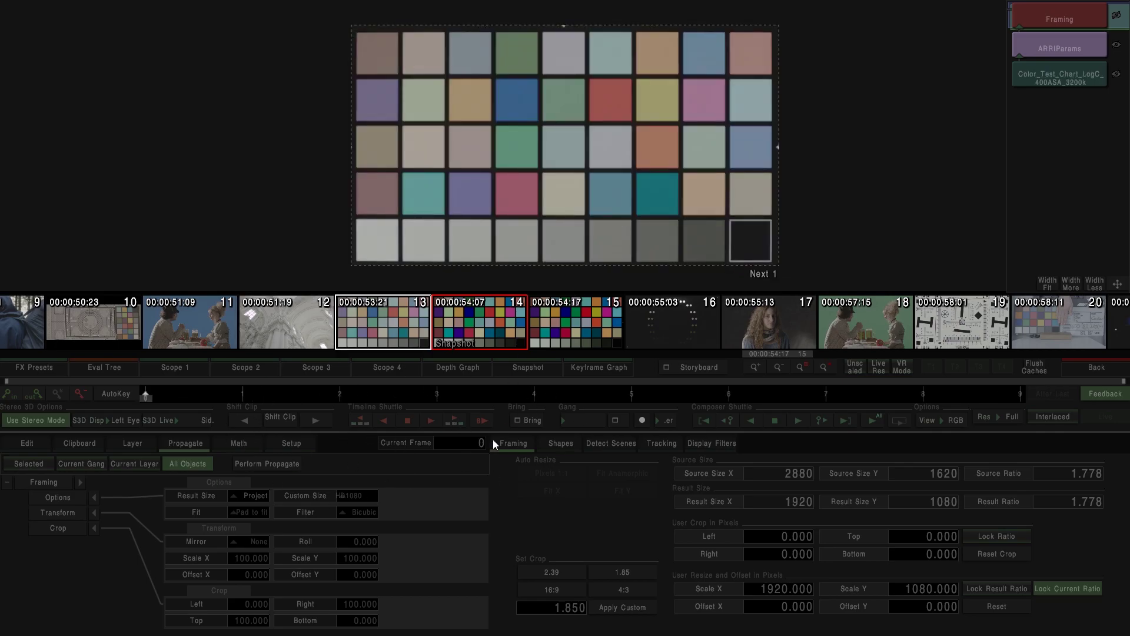
left_click(454, 424)
left_click(455, 424)
left_click(455, 424)
left_click(454, 424)
left_click(455, 424)
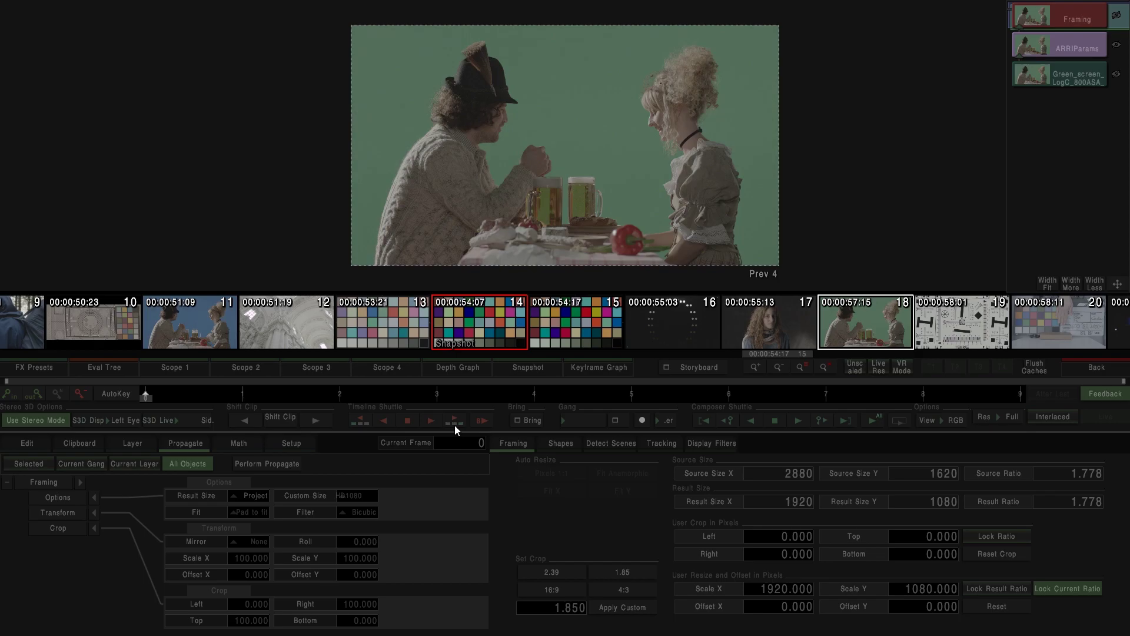
left_click(358, 423)
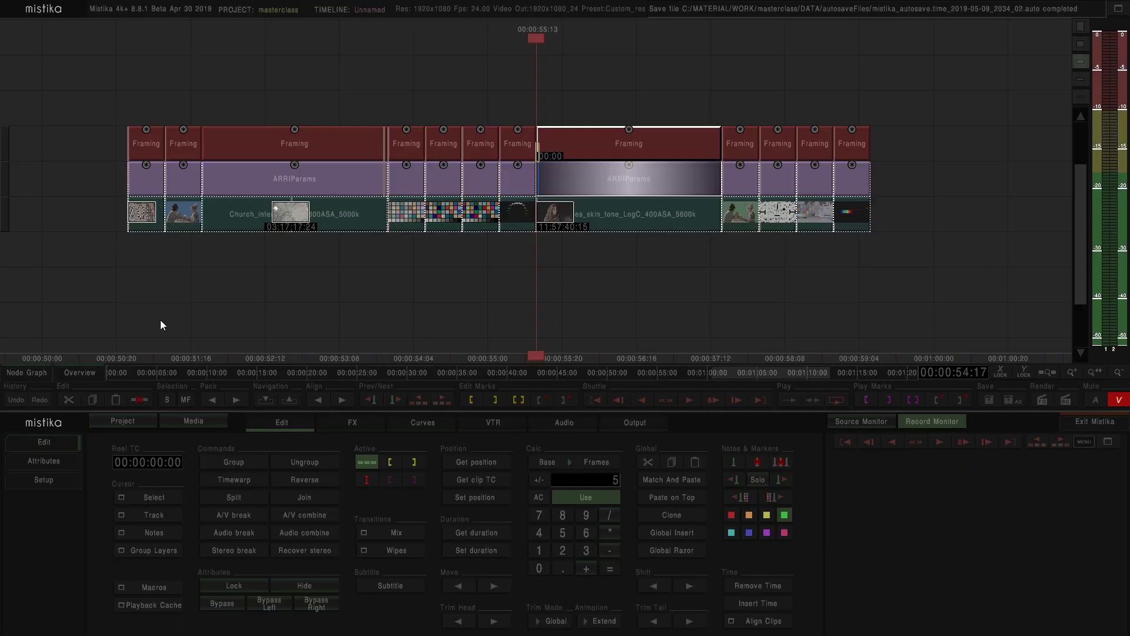
Step: Select all the clip stacks in the sequence and group each clip with its ARRIParams and Framing effects using the Group Segments macro
scroll(423, 320, "down", 2)
left_click(463, 304)
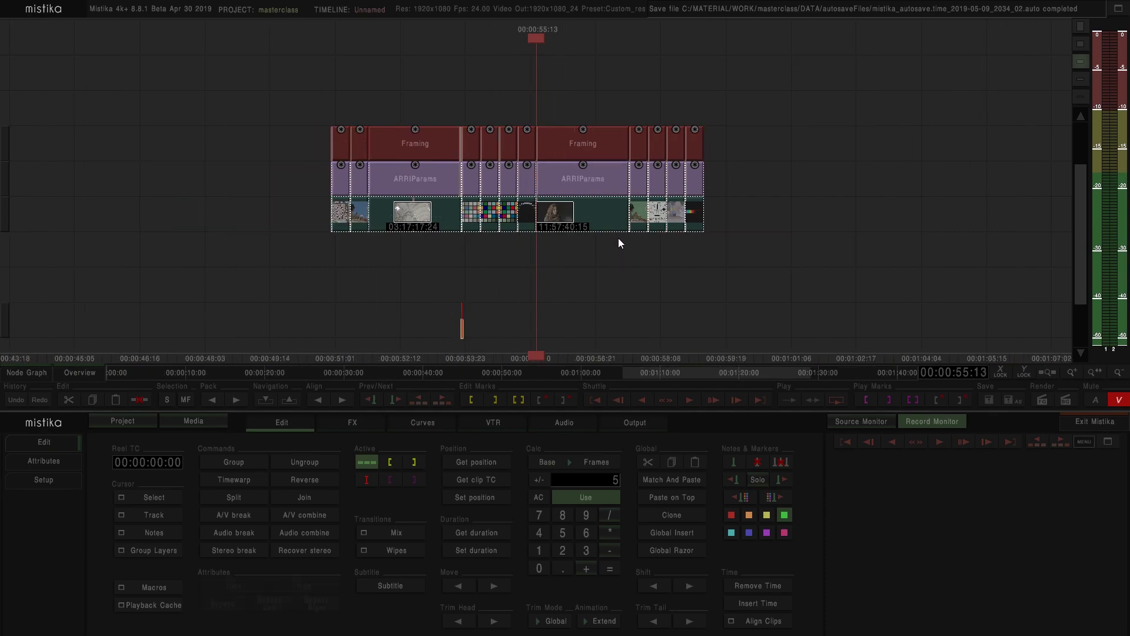
left_click(600, 152)
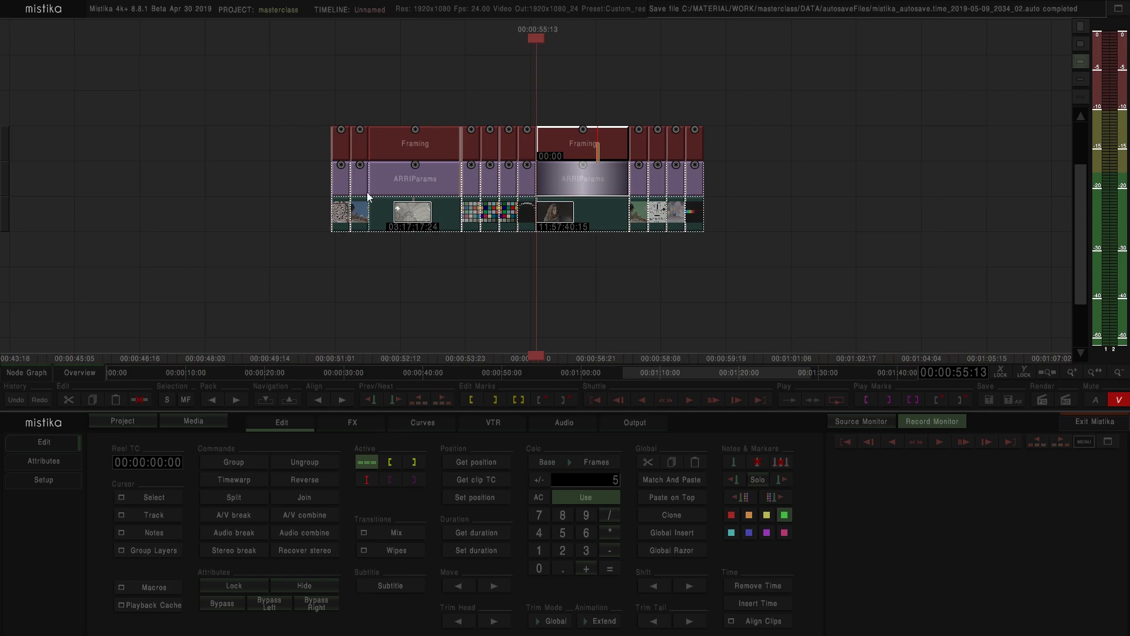
left_click(693, 272)
left_click_drag(741, 178, 332, 187)
left_click_drag(811, 132, 295, 143)
left_click(281, 255)
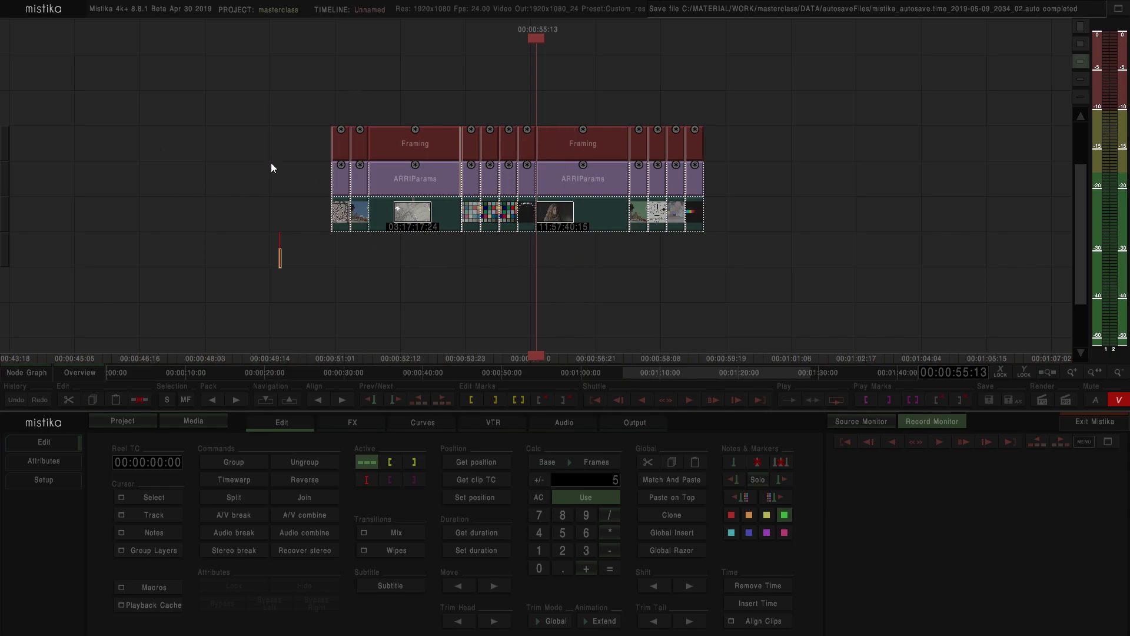
left_click_drag(799, 298, 315, 87)
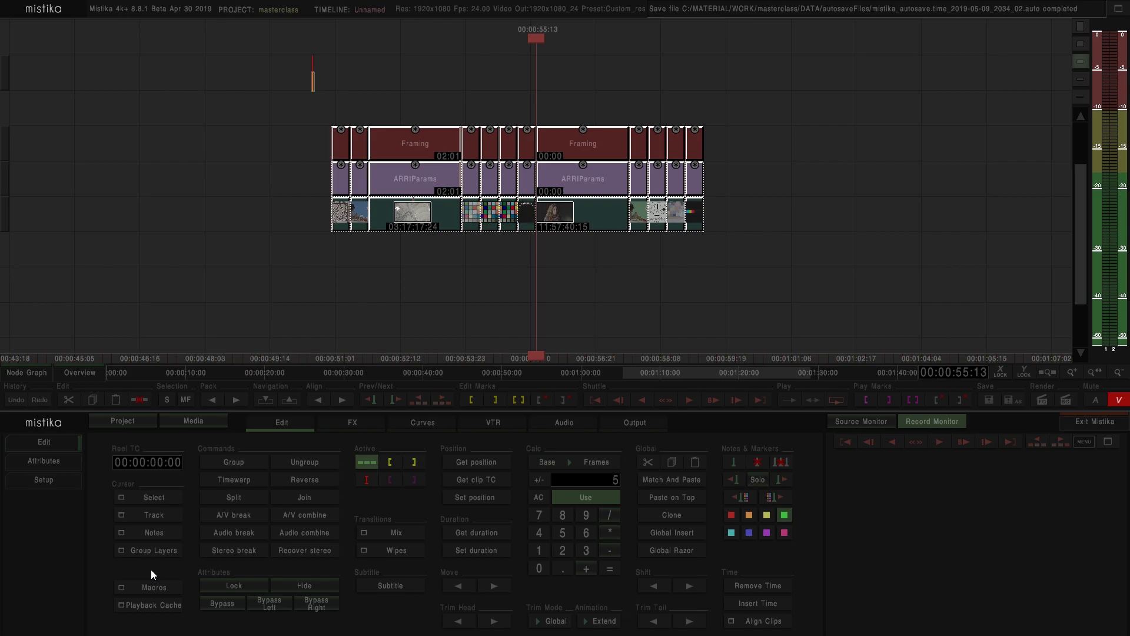
left_click(147, 587)
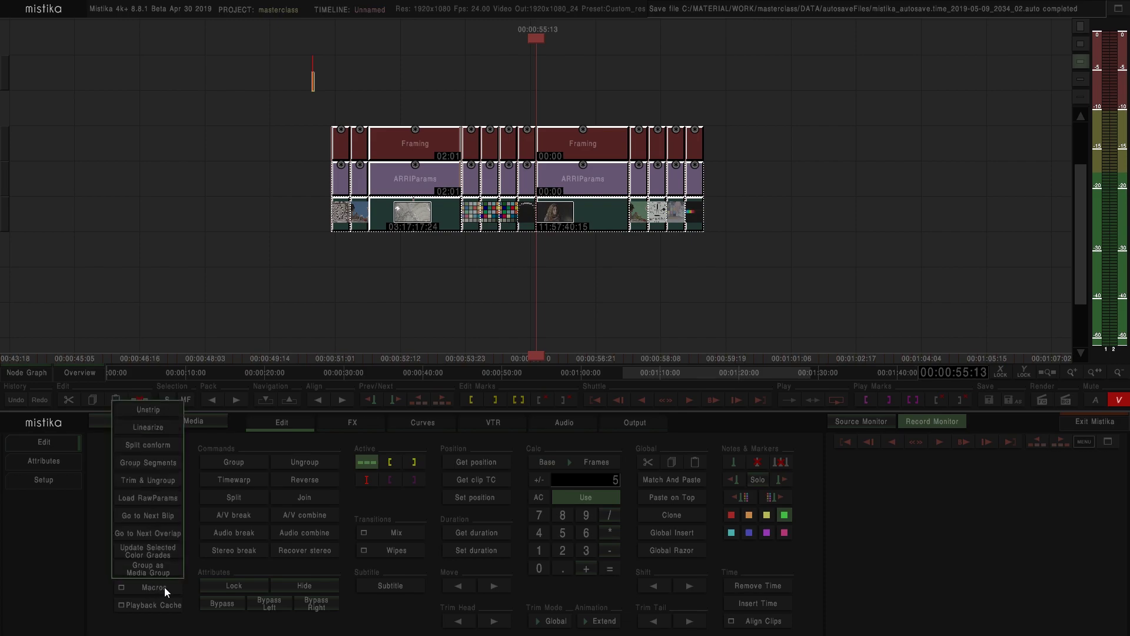
left_click(146, 463)
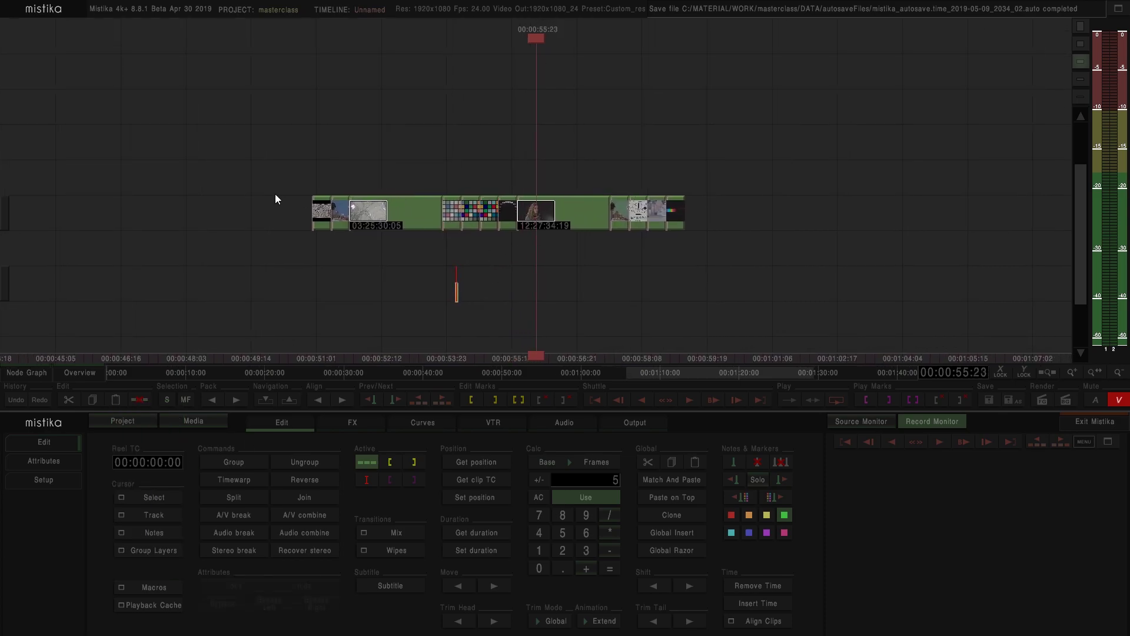
Step: Navigate into the Faces_skin_tone group to examine the layers inside it, and navigate back out
scroll(596, 260, "up", 3)
scroll(583, 236, "down", 1)
left_click(570, 210)
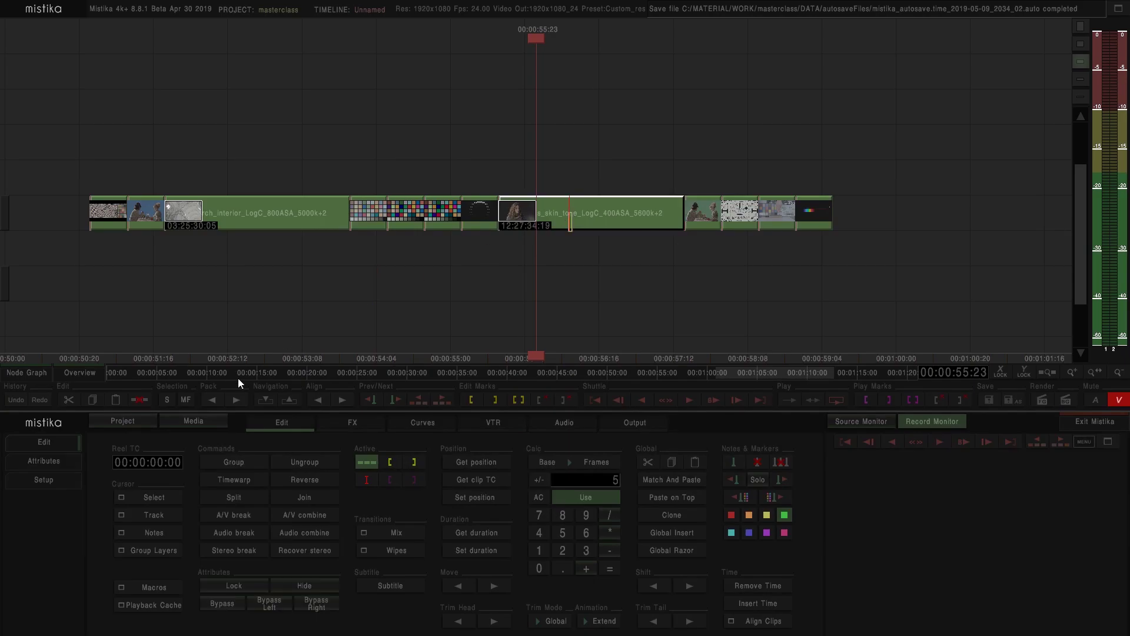
left_click(265, 400)
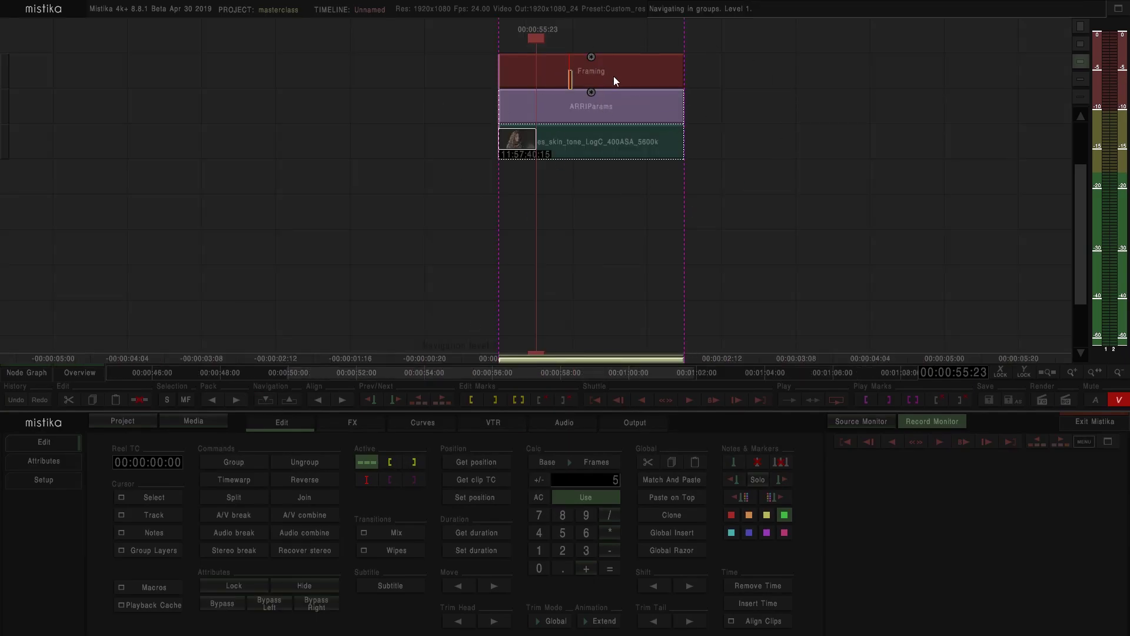
left_click(286, 400)
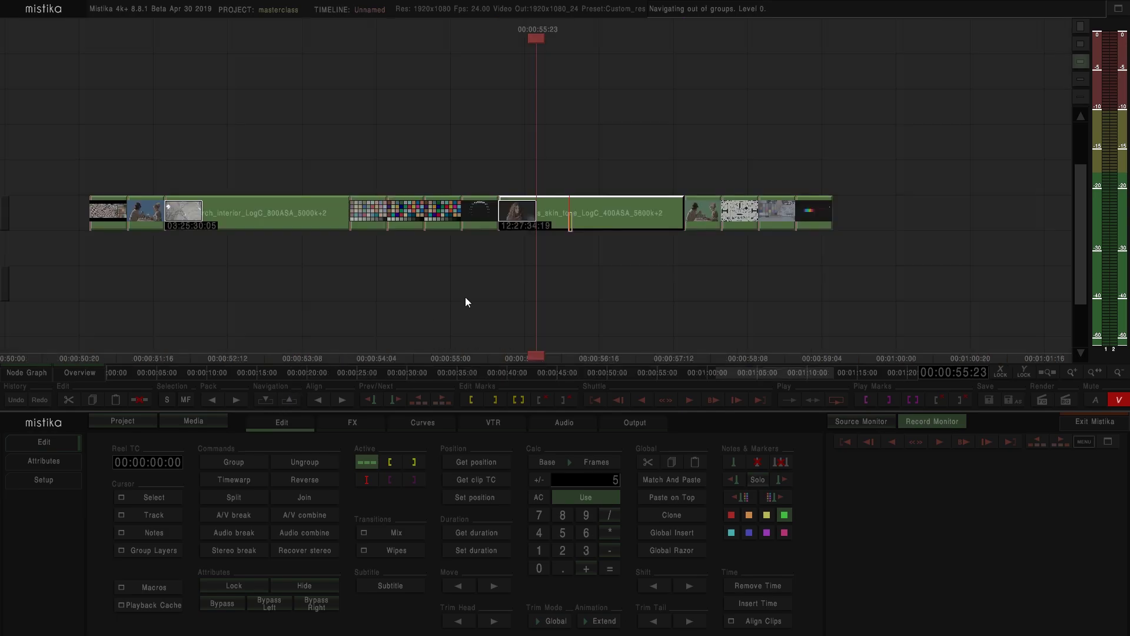
Step: Add a Color Grade effect on top of all the grouped clips
left_click_drag(773, 265, 220, 184)
left_click(348, 424)
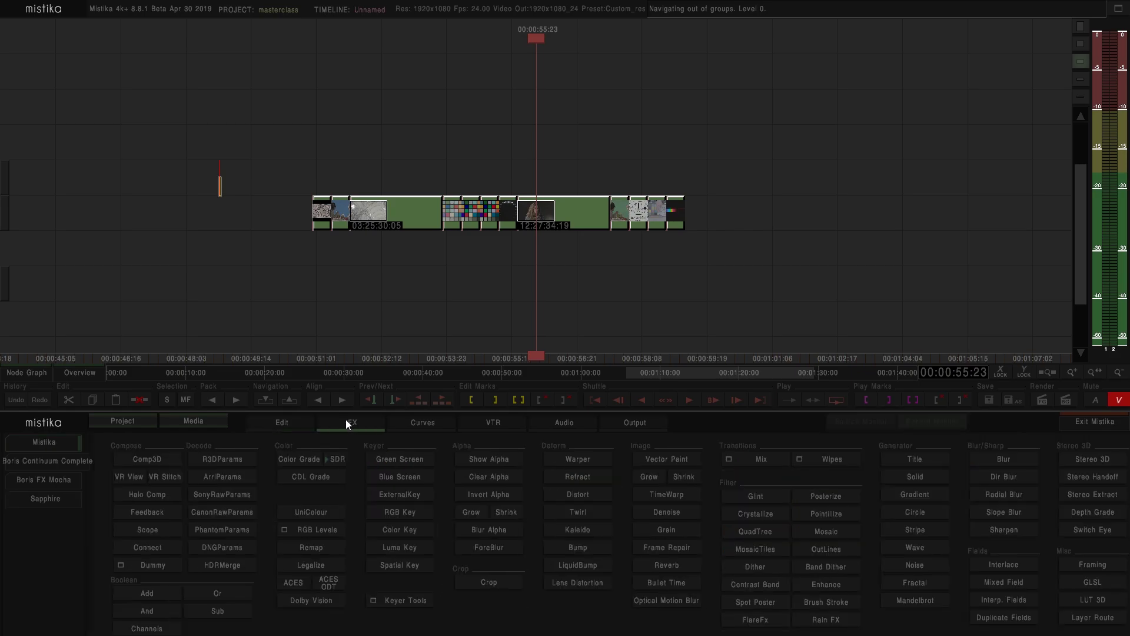
left_click(295, 460)
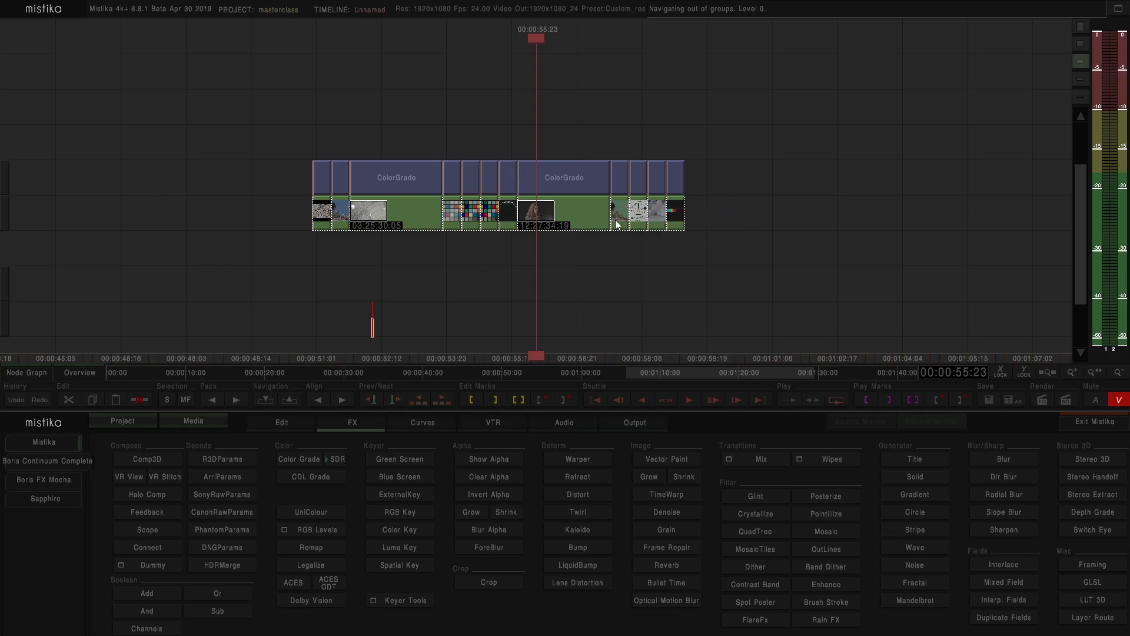
left_click(557, 223)
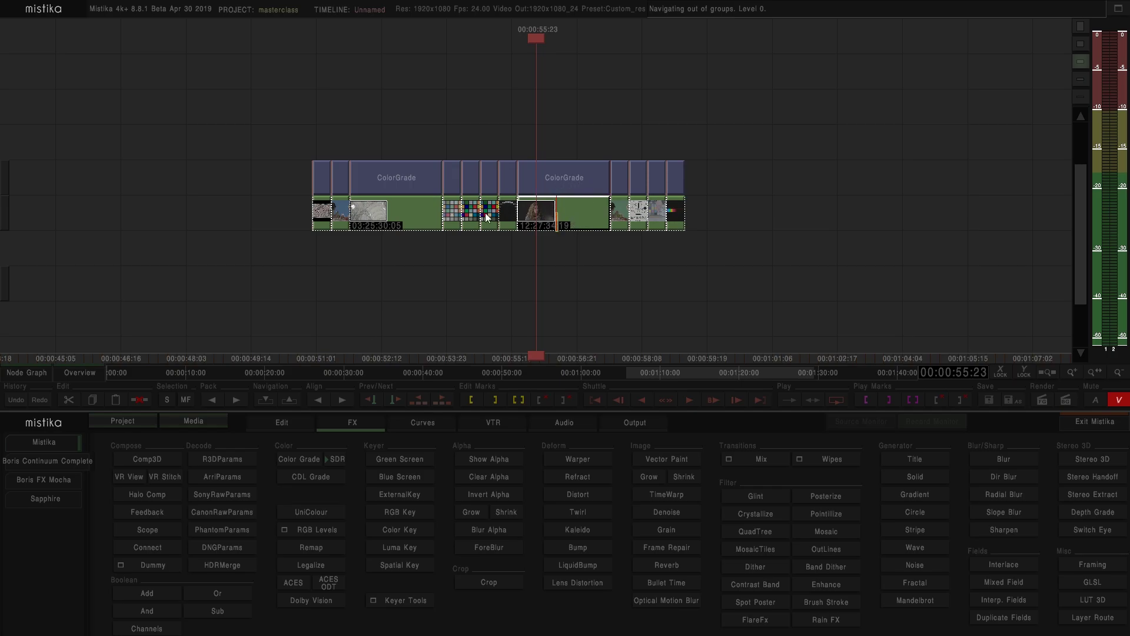
Step: Delete the Color Grade effects from all the grouped clips
left_click(795, 221)
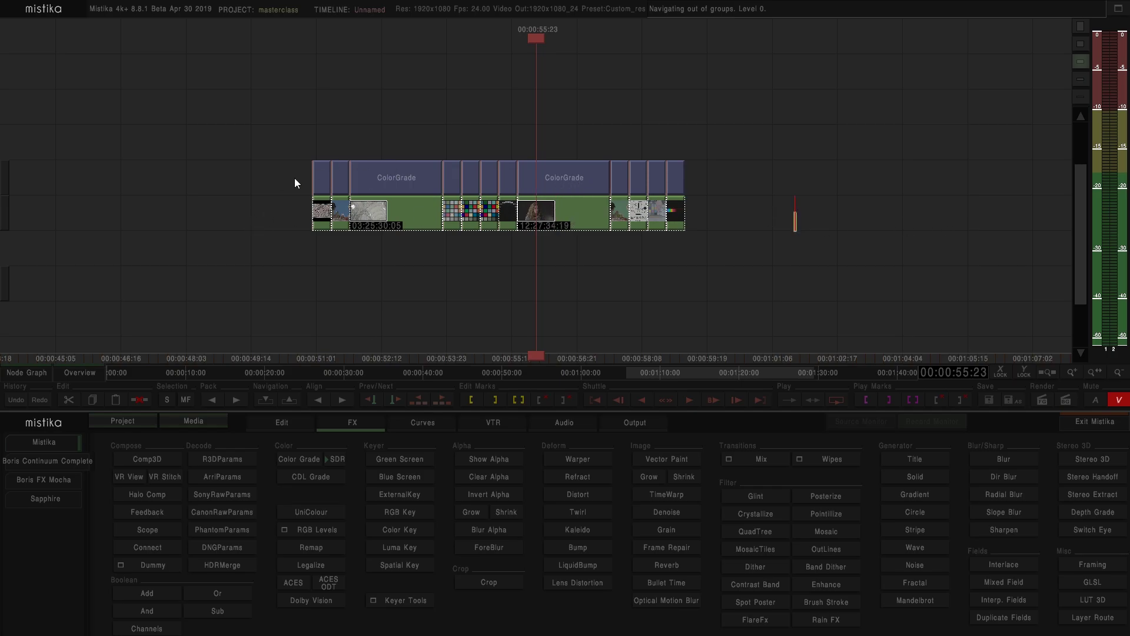
left_click_drag(757, 181, 300, 126)
key("Delete")
Step: Ungroup the Faces_skin_tone group to expose its Framing, ARRIParams and source clip layers
left_click(549, 205)
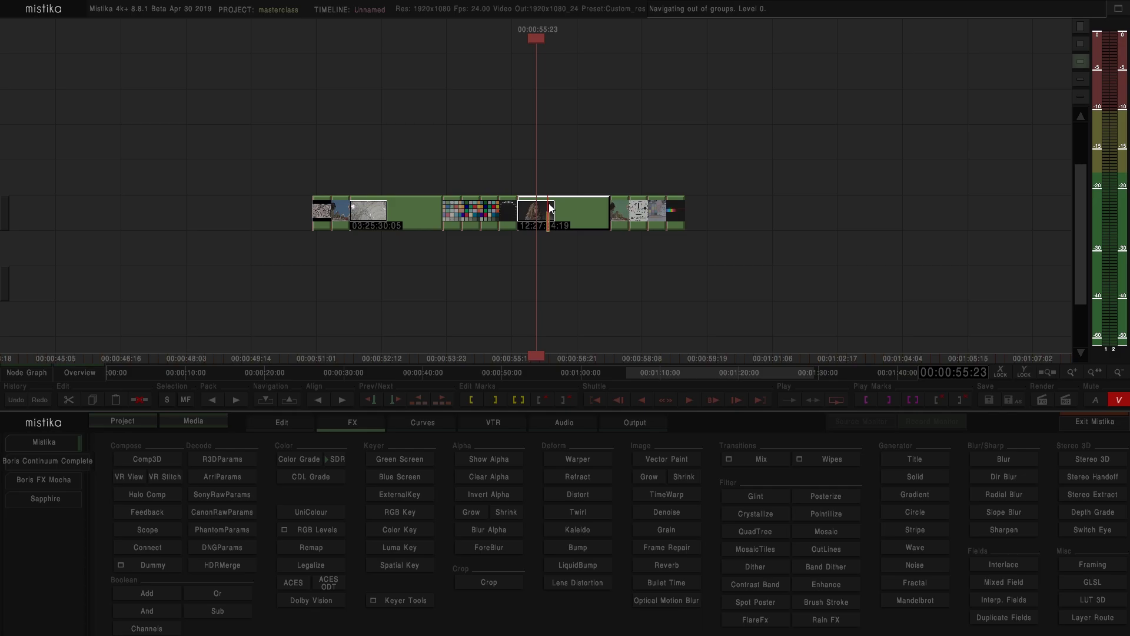
key("ctrl+v")
left_click(700, 285)
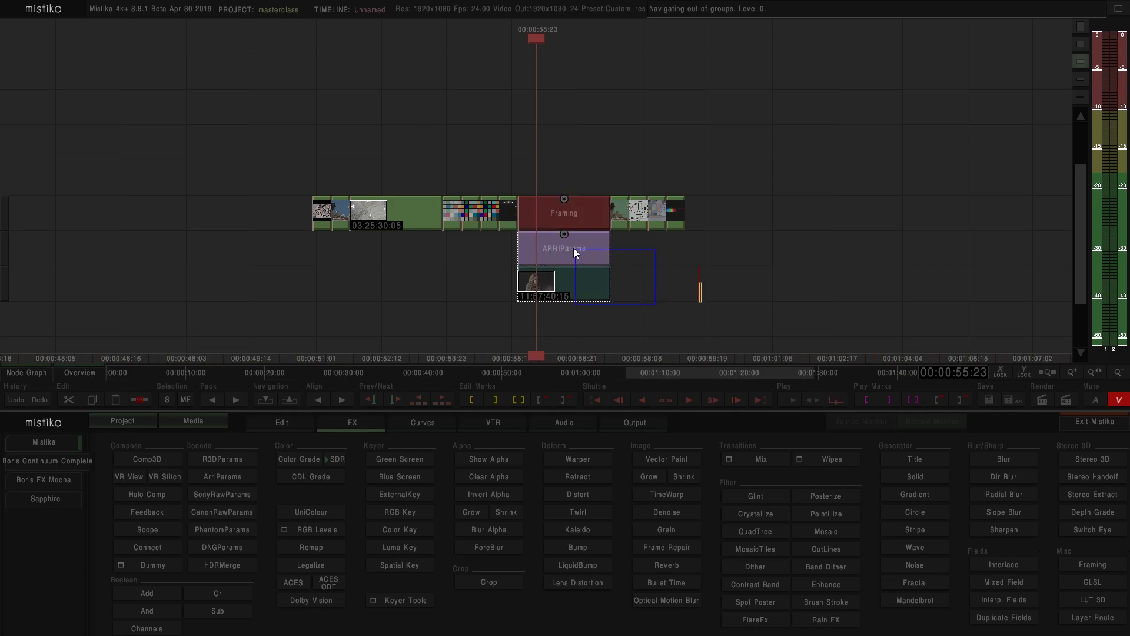
Step: Clone the Faces_skin_tone source clip with its ARRIParams effect to the empty timeline area after the last clip
mouse_move(574, 248)
left_mouse_down()
mouse_move(580, 271)
mouse_move(796, 219)
mouse_move(606, 312)
mouse_move(603, 285)
left_mouse_up()
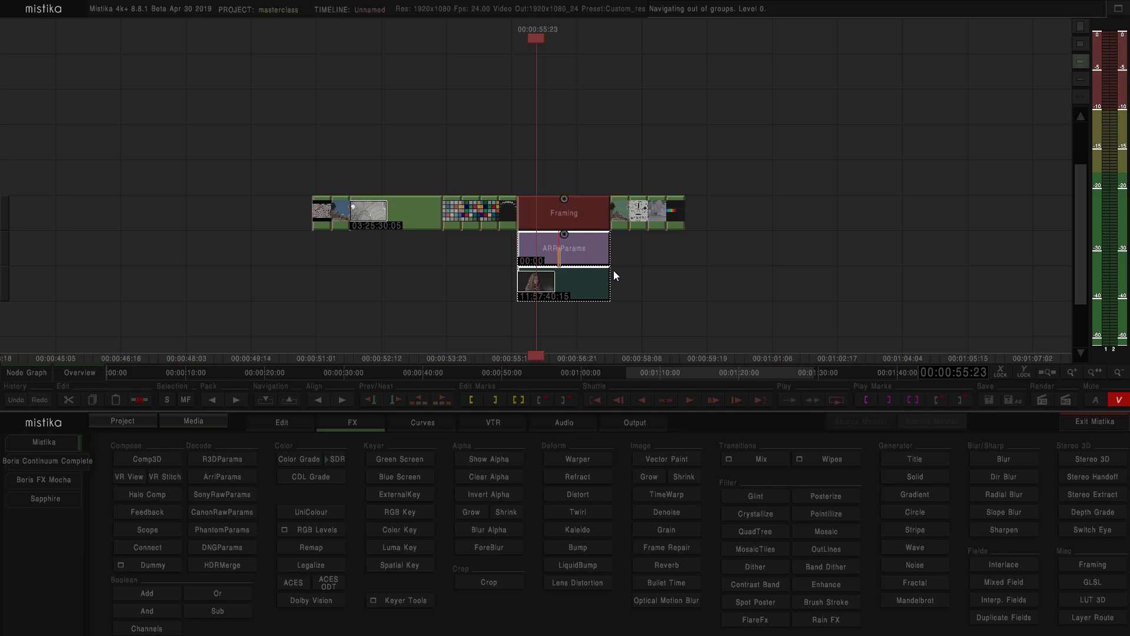
mouse_move(578, 245)
left_mouse_down()
mouse_move(674, 316)
mouse_move(846, 228)
mouse_move(857, 203)
left_mouse_up()
left_click_drag(724, 283, 496, 272)
left_click(496, 272)
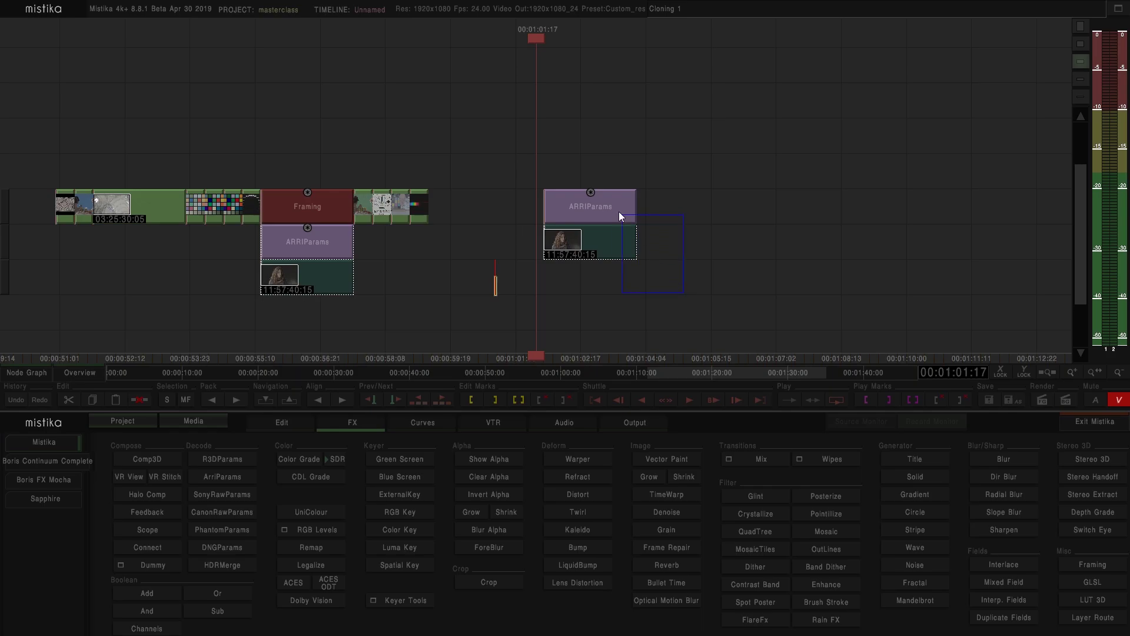
Step: Combine the cloned clip and its ARRIParams effect into one media group with the Group as Media Group macro
left_click(582, 190)
left_click(284, 422)
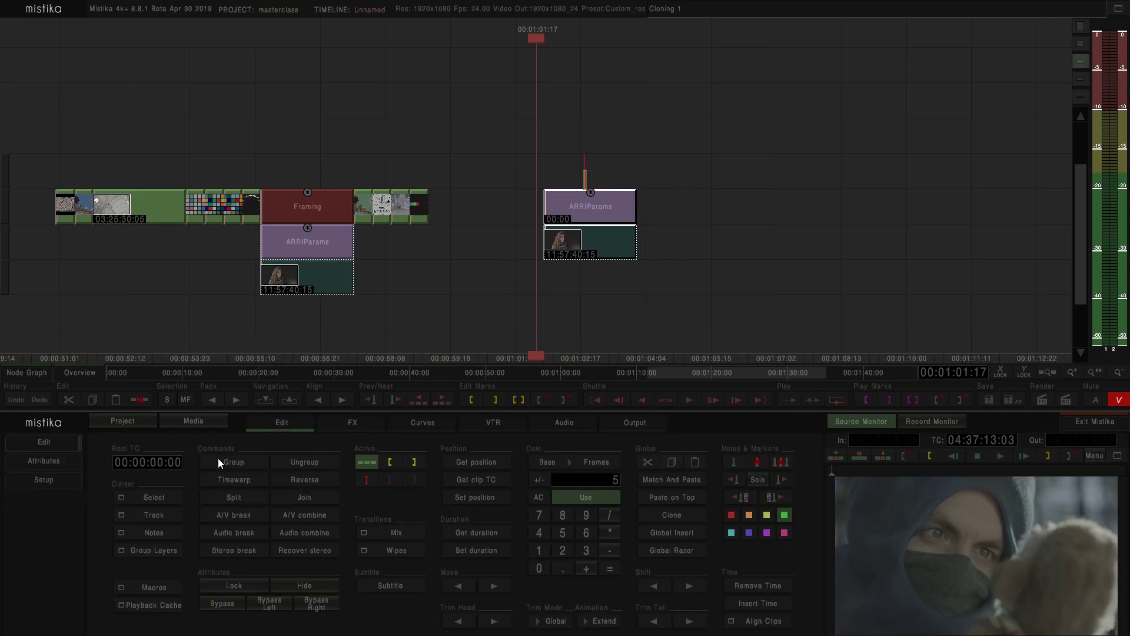
left_click(152, 588)
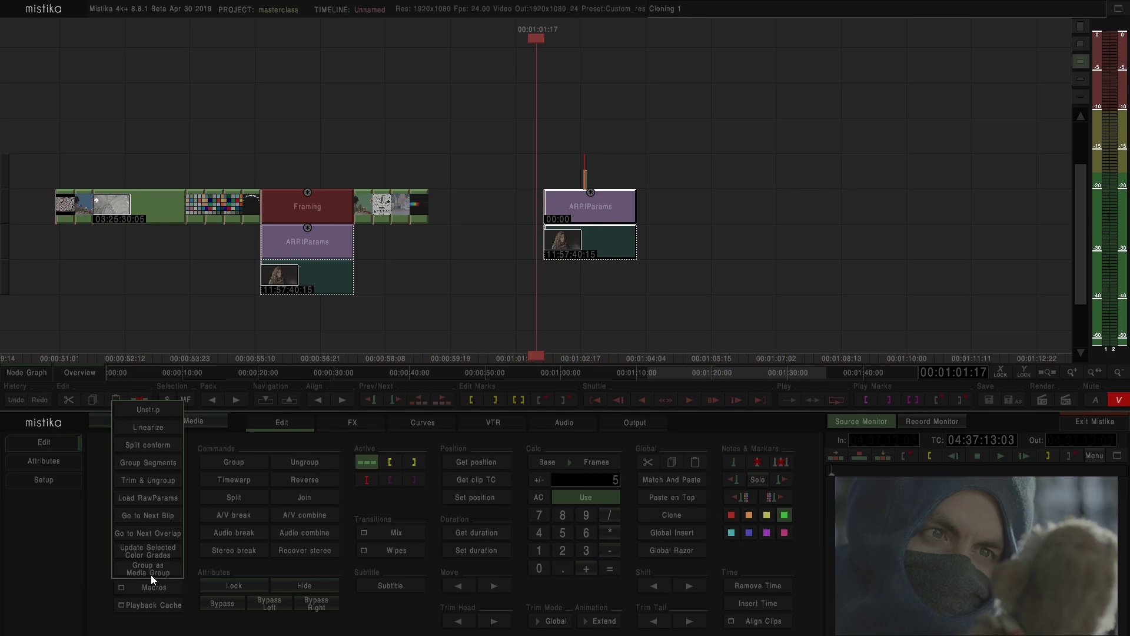
left_click(150, 574)
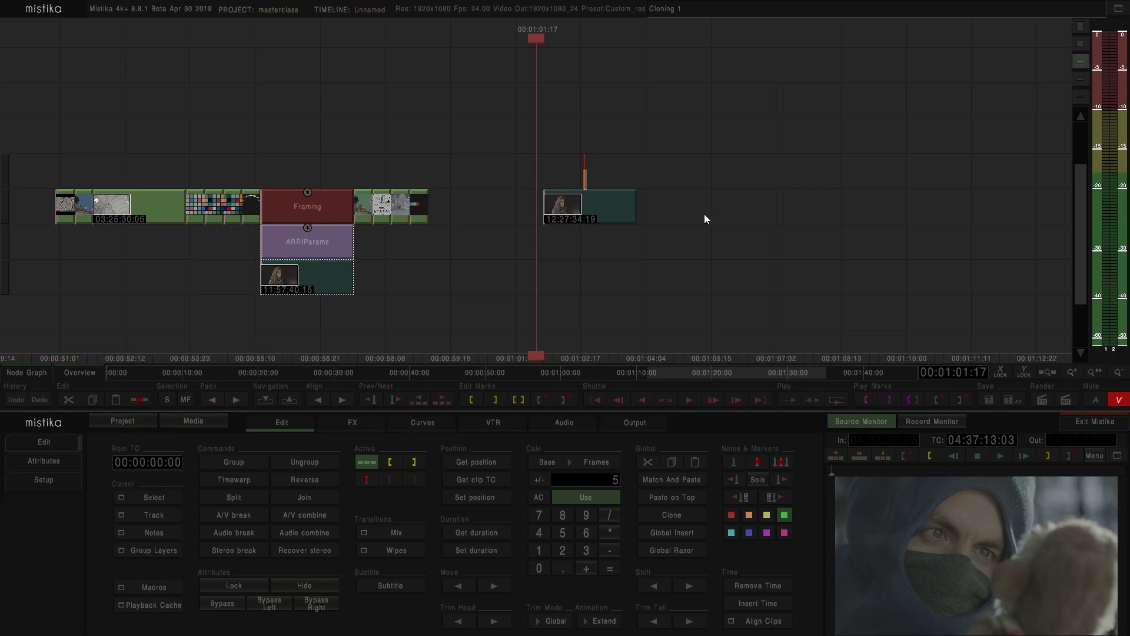
Step: Move the new media group along the timeline so it directly follows the sequence's last clip
left_click_drag(585, 212, 472, 213)
scroll(472, 213, "up", 5)
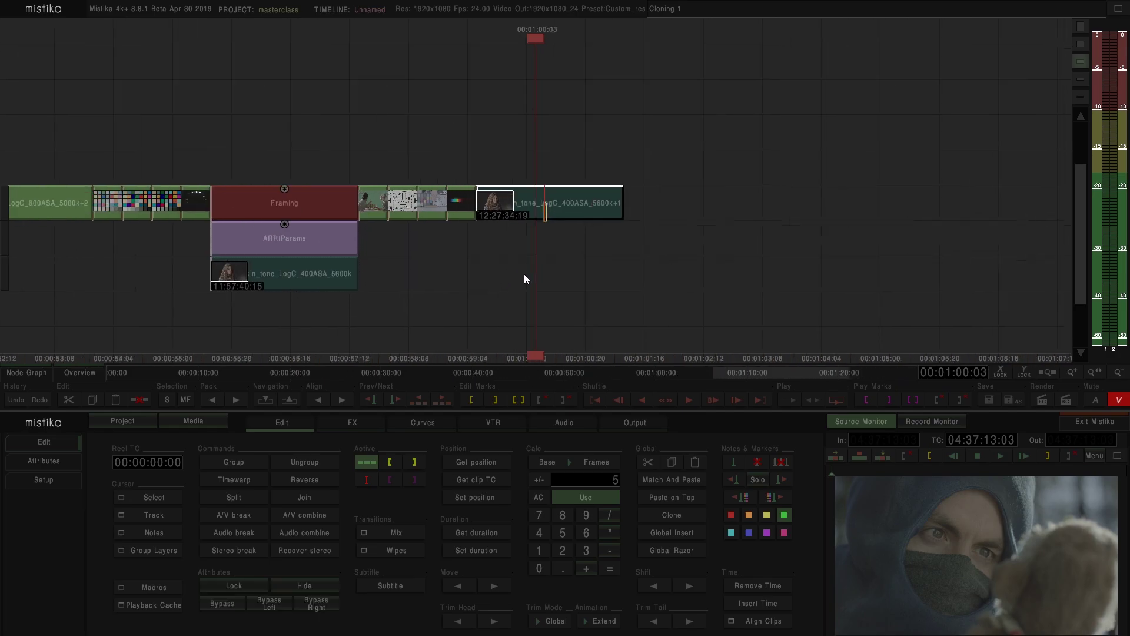
left_click(437, 191)
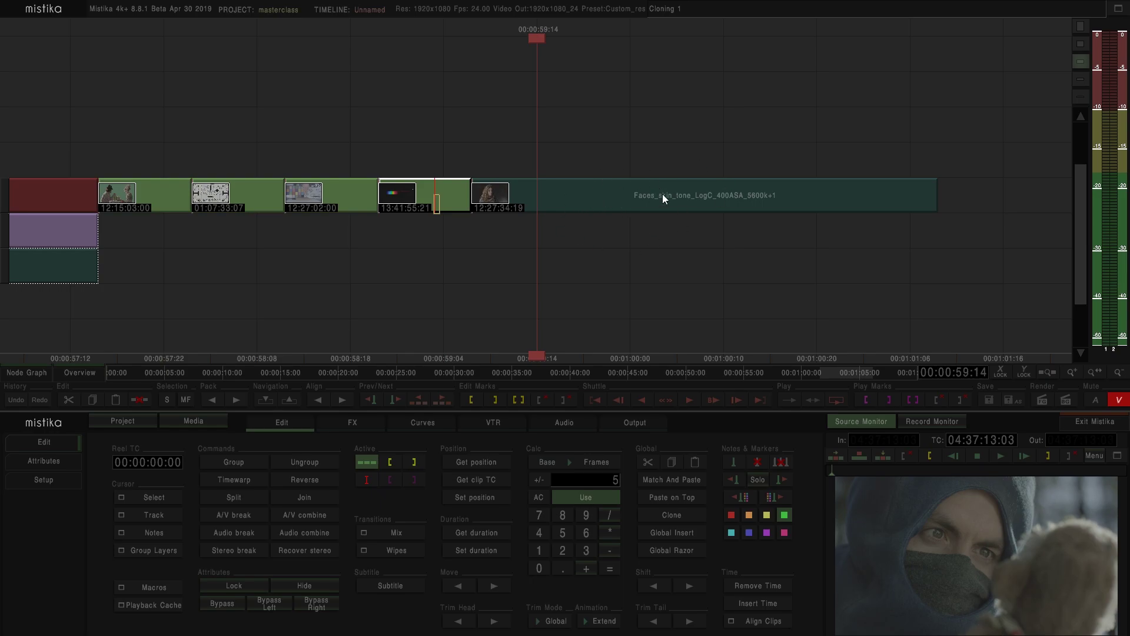
Step: Open the media group in the visual editor to examine its ARRIParams settings, and return to the timeline
left_click(595, 194)
double_click(596, 190)
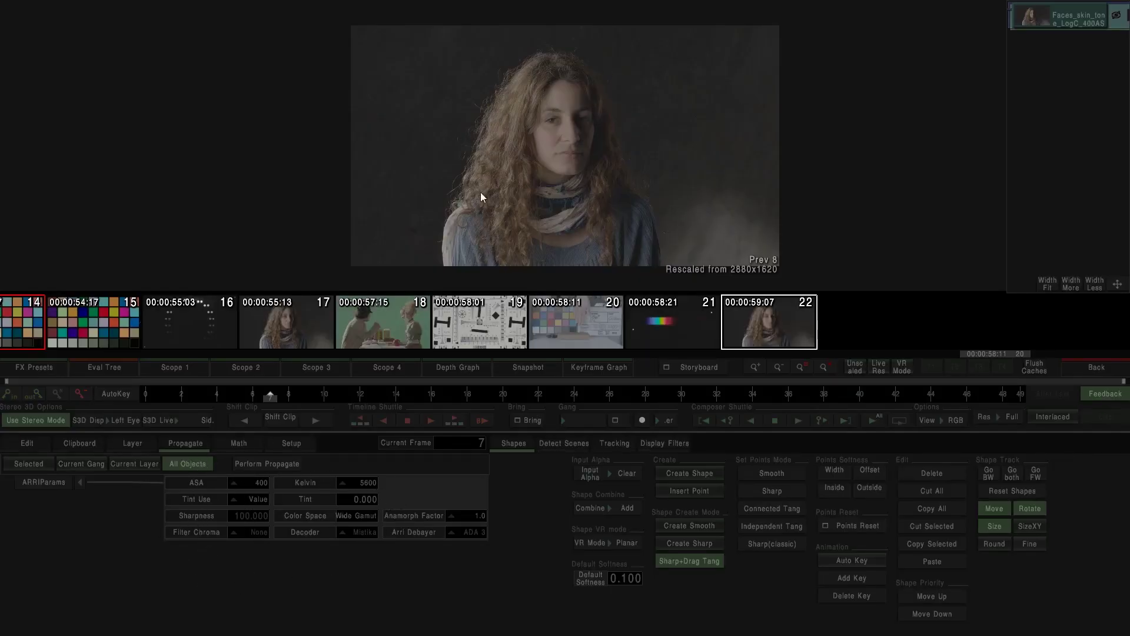
left_click(1082, 368)
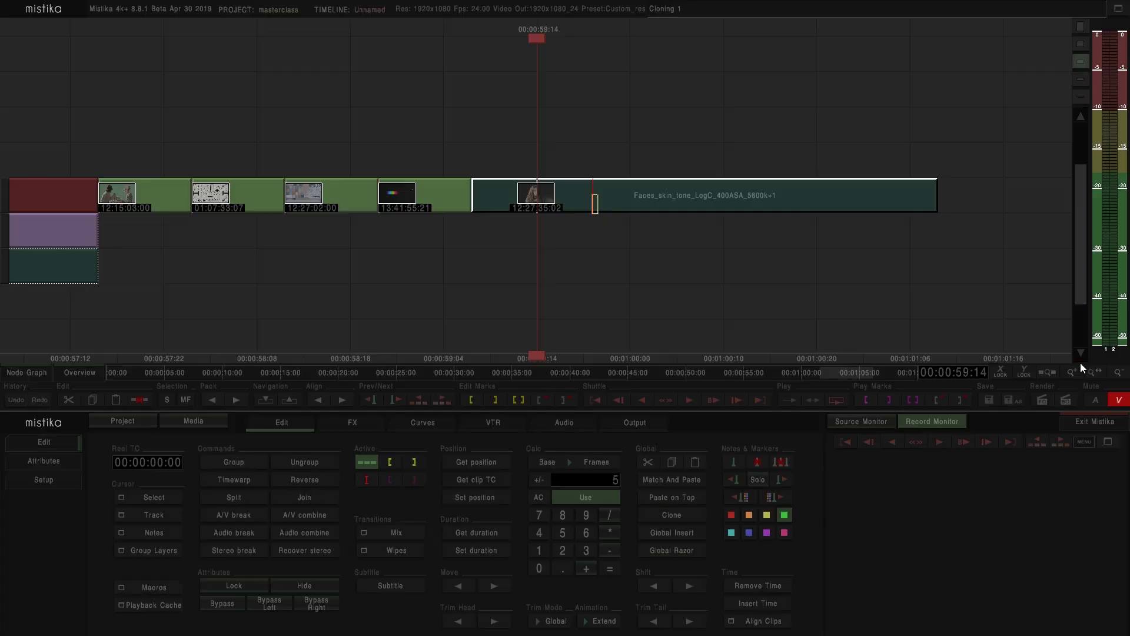
Step: Open the Spectral_Response_Chart group in the visual editor, expand it to examine its Framing, ARRIParams and source layers, and collapse it
double_click(405, 199)
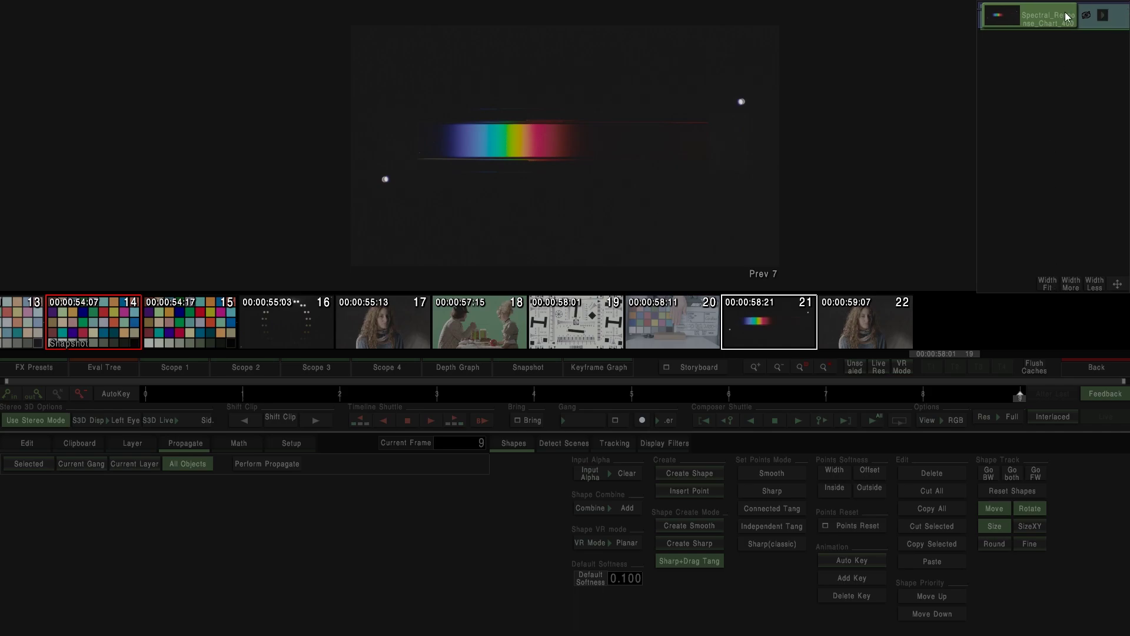
left_click(1103, 16)
left_click(1080, 83)
left_click(1077, 53)
left_click(1078, 103)
left_click(1072, 53)
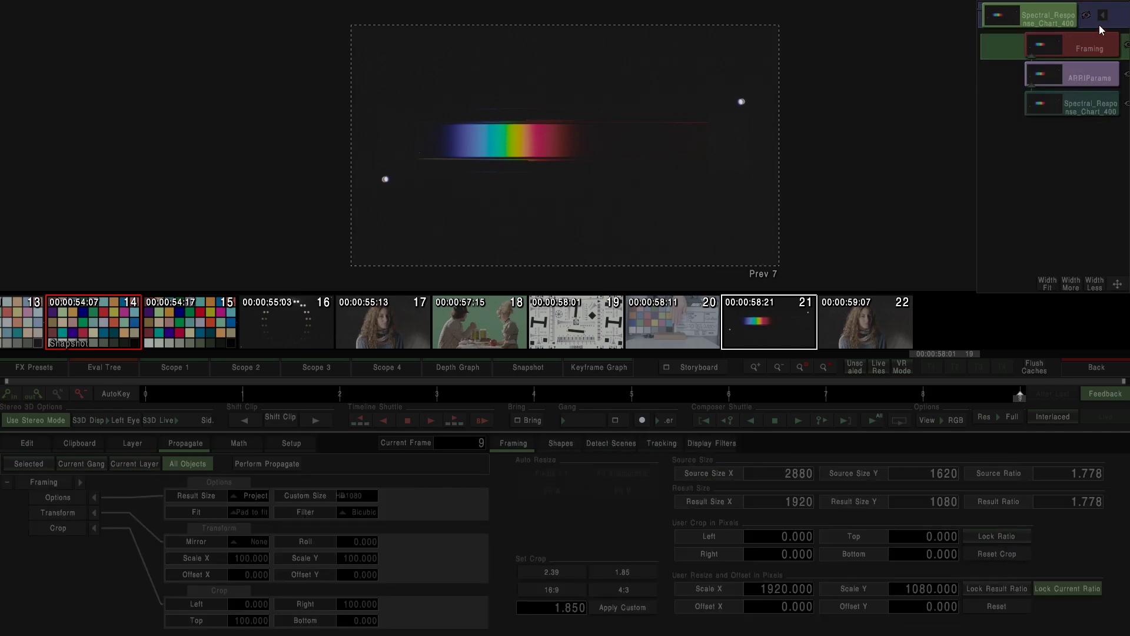
left_click(1102, 17)
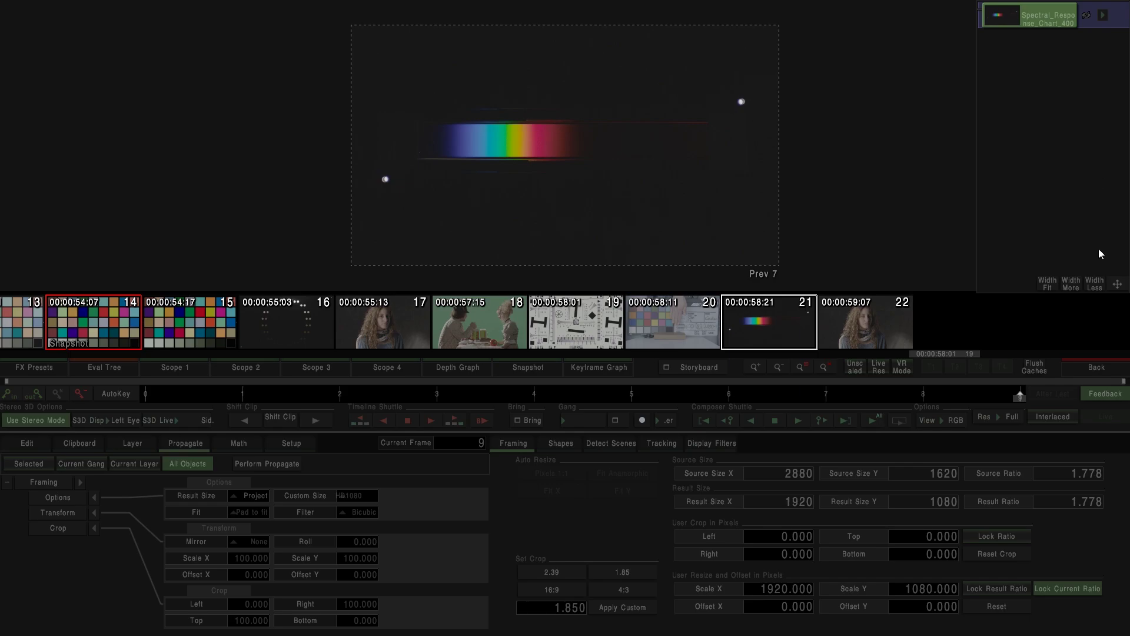
Step: Show clip 22, the media group, expand and collapse it to examine its ARRIParams and source layers, and return to the timeline
left_click(875, 317)
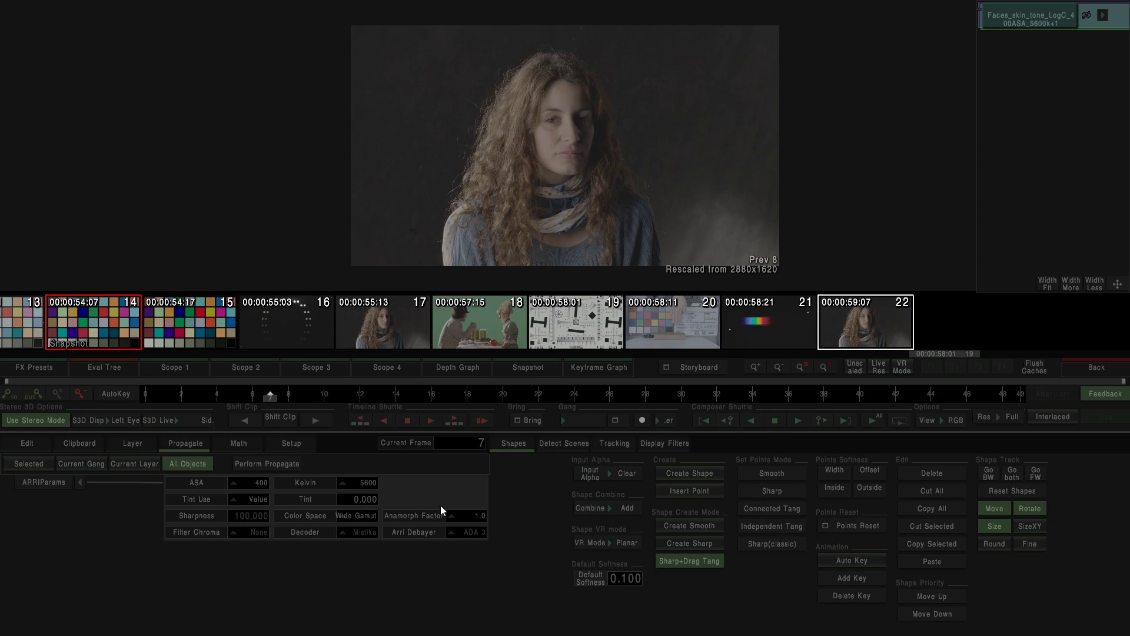
left_click(1103, 15)
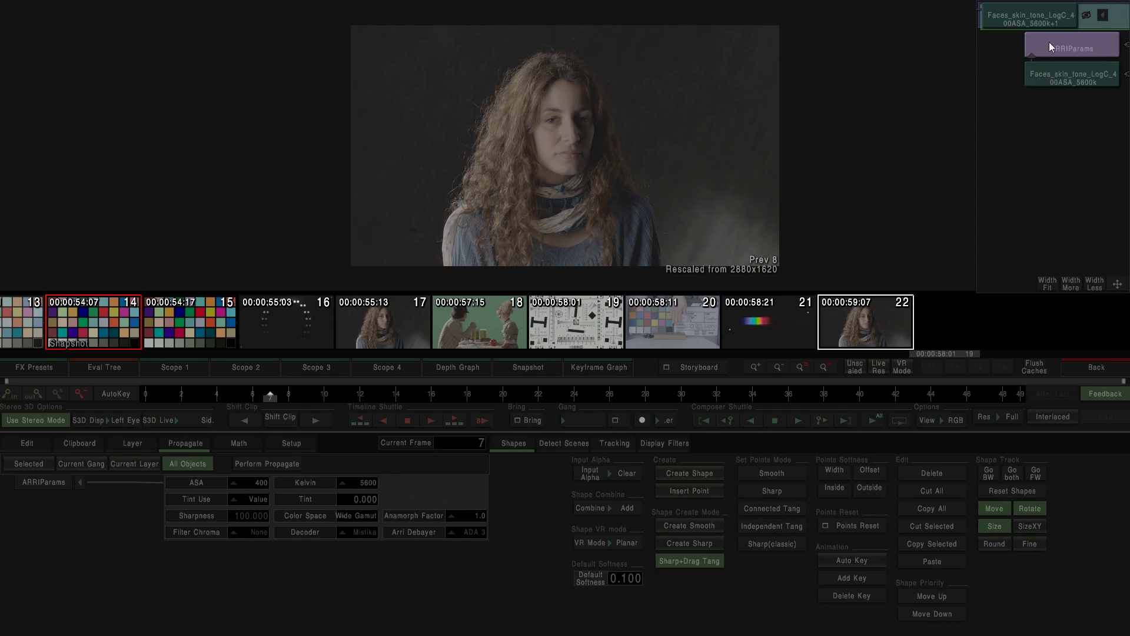
left_click(1102, 16)
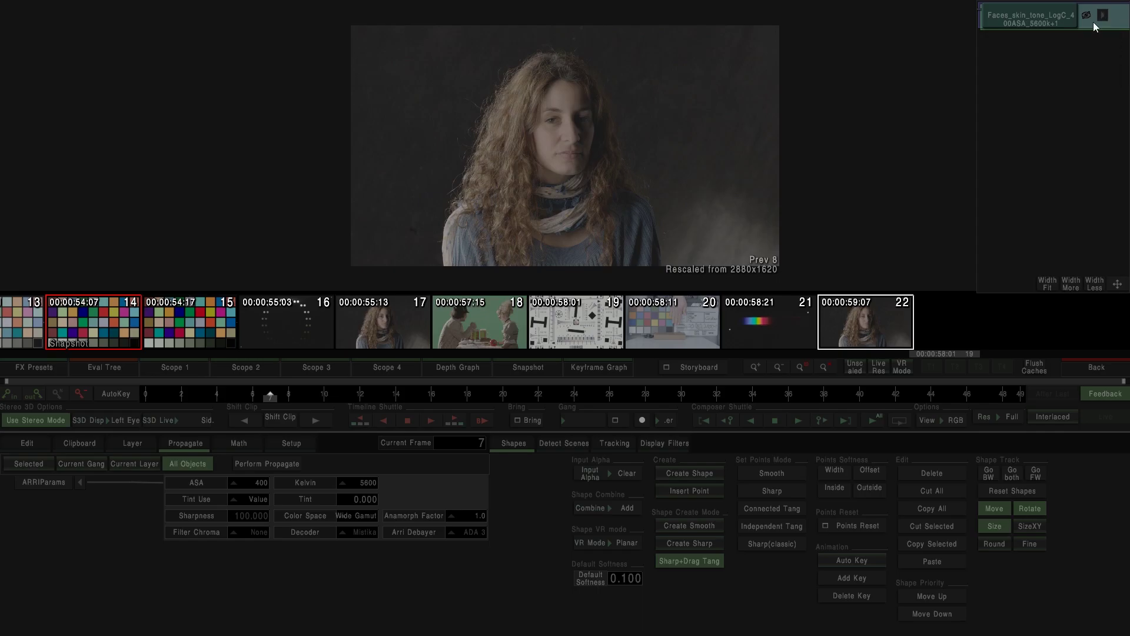
left_click(1075, 368)
scroll(589, 253, "down", 2)
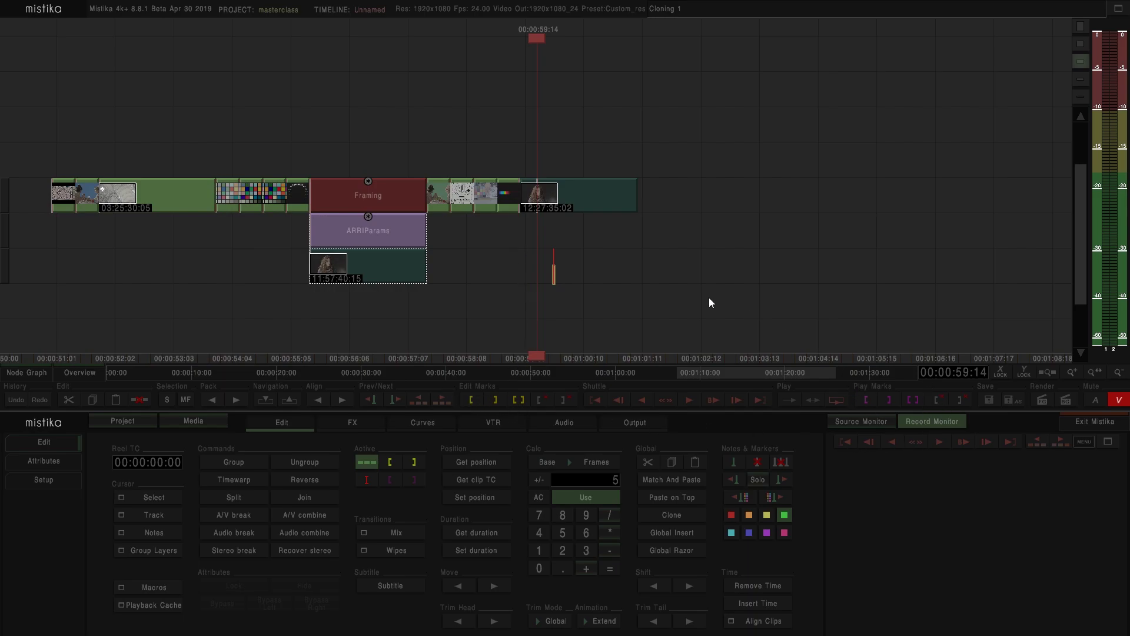
scroll(508, 259, "down", 5)
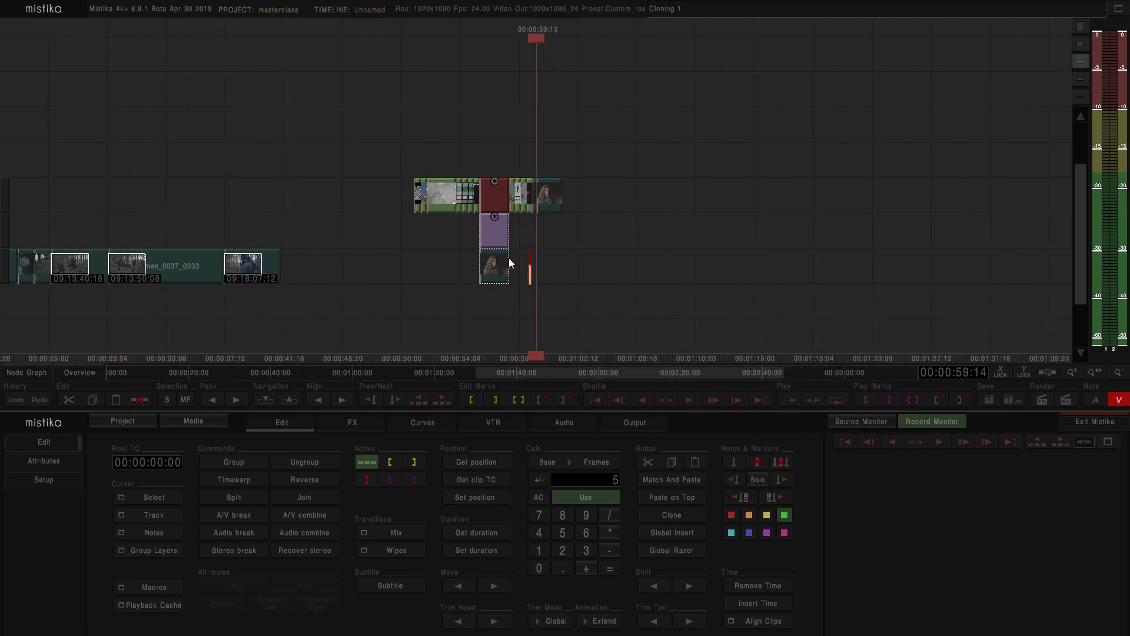
left_click_drag(524, 210, 505, 262)
scroll(535, 172, "up", 5)
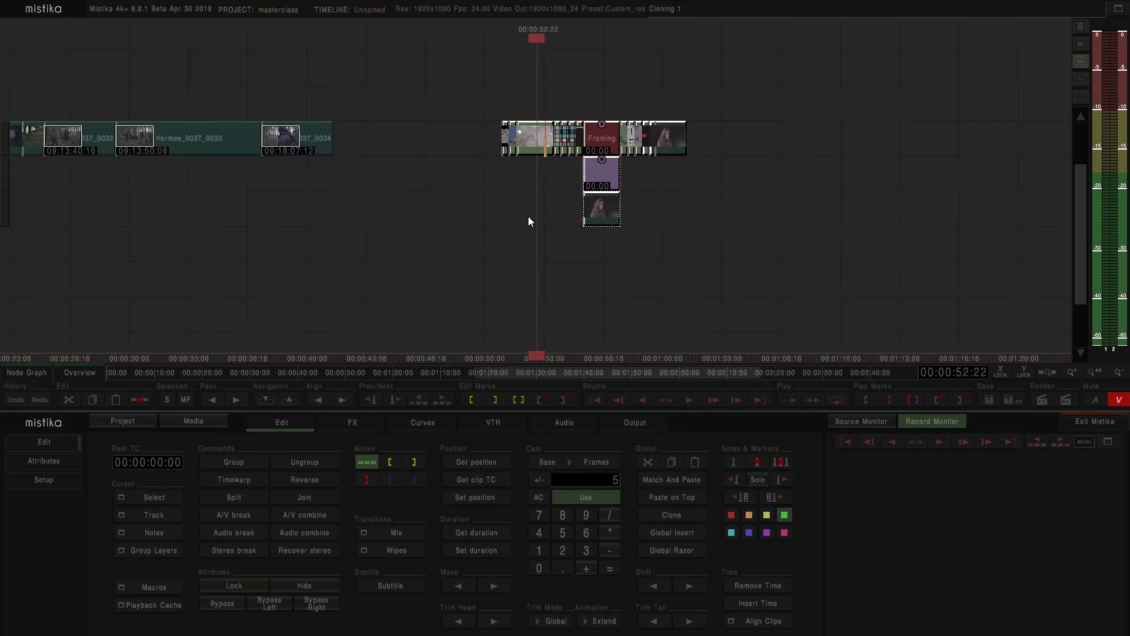
left_click_drag(856, 258, 579, 118)
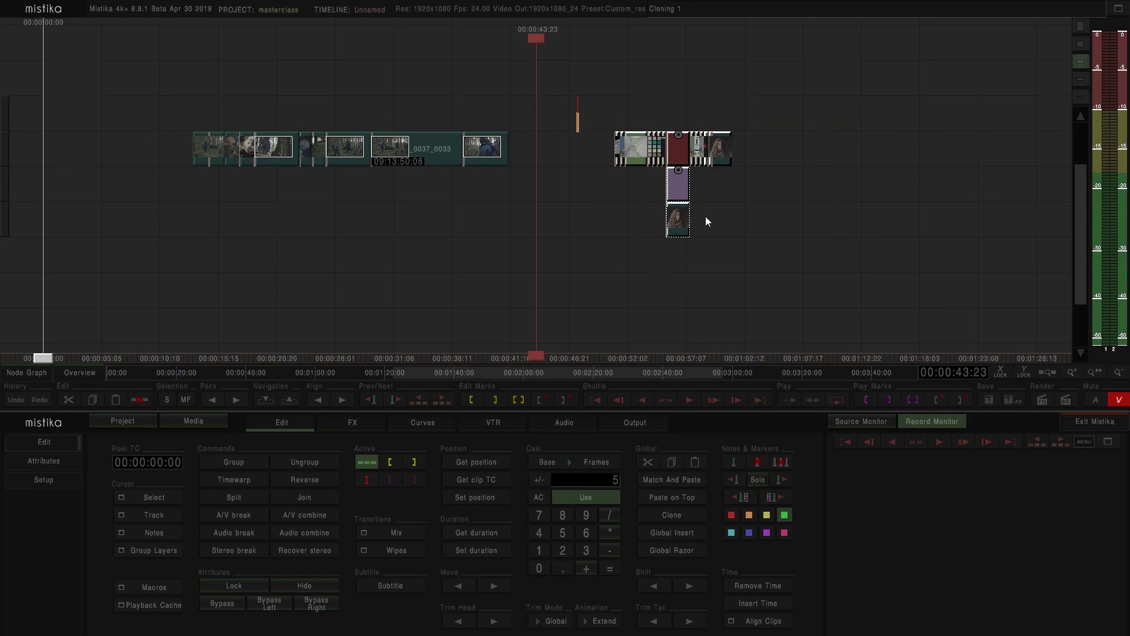
left_click(810, 190)
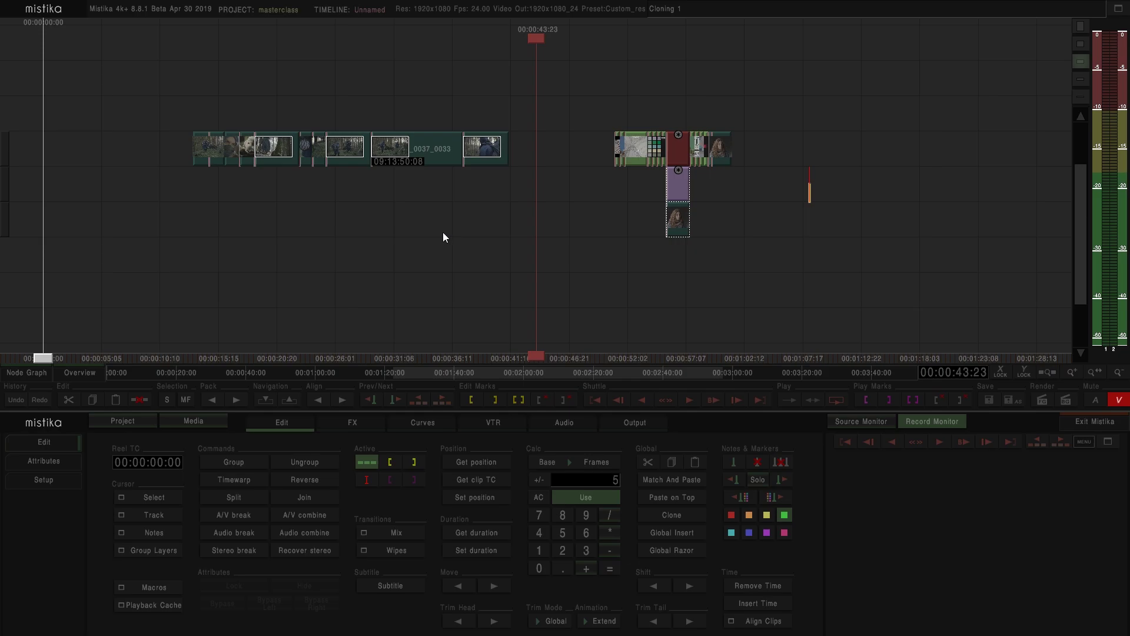
Step: Set play in and out marks around all the clips of the Hermes sequence, and clear those marks
left_click_drag(237, 242, 455, 263)
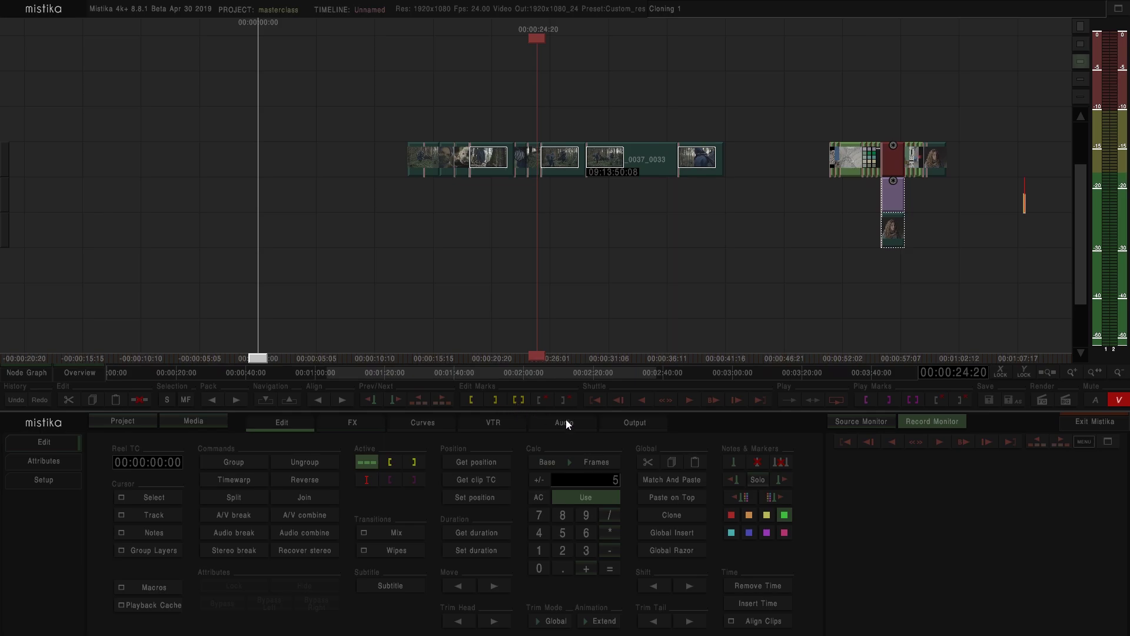
left_click_drag(652, 165, 318, 94)
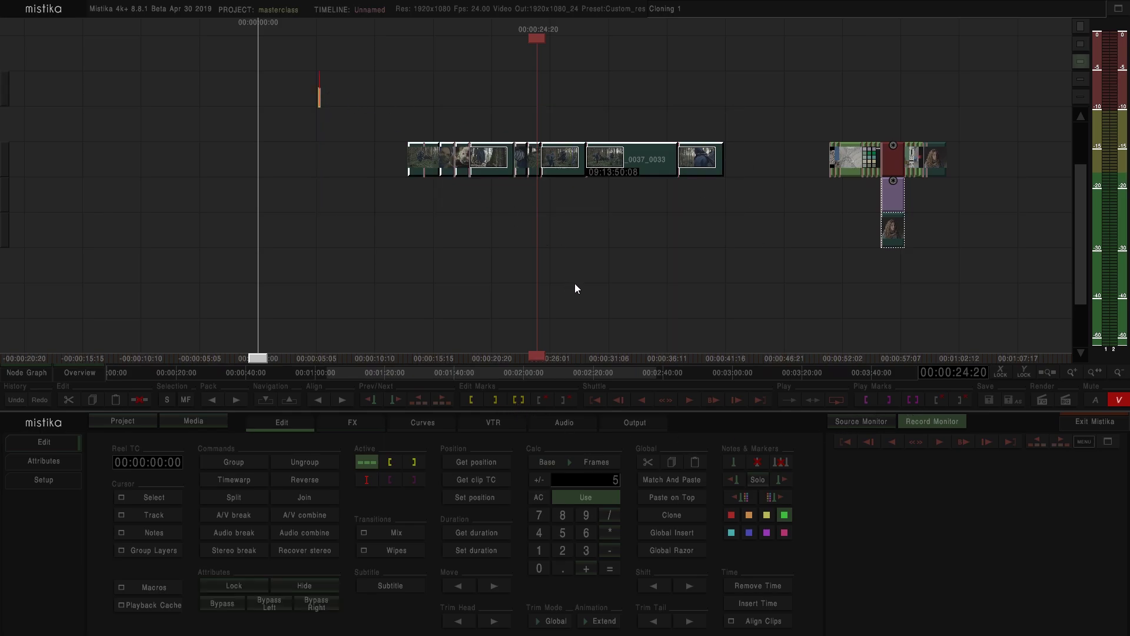
left_click(915, 402)
left_click(576, 235)
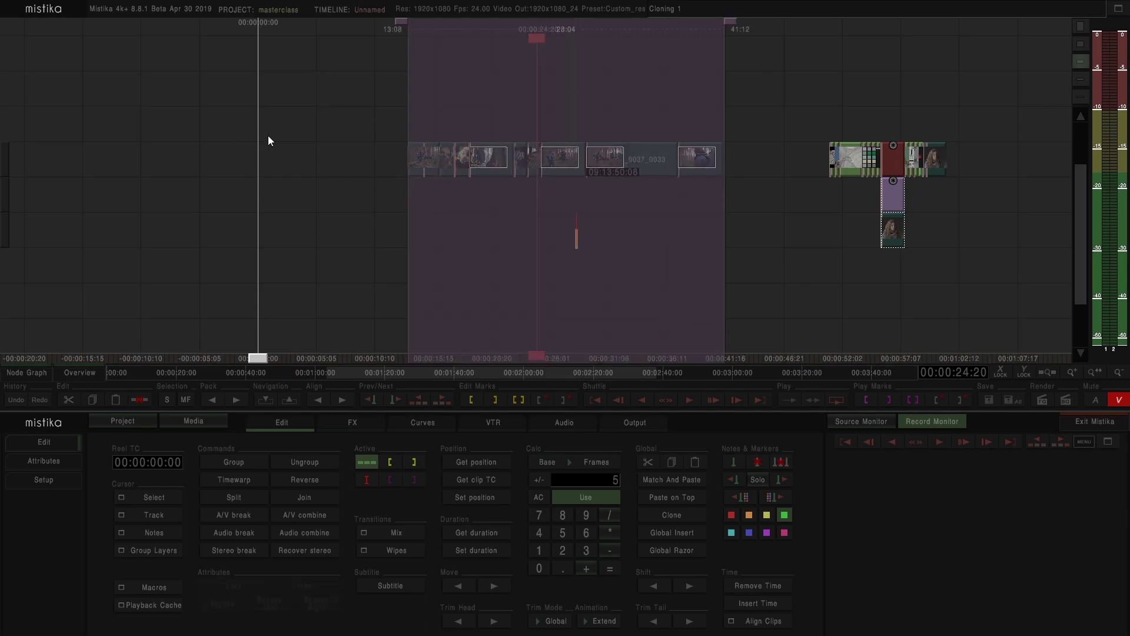
left_click(937, 400)
Step: Set edit marks around the Hermes sequence clips, show the render output settings, and clear the edit marks
left_click_drag(730, 180, 392, 101)
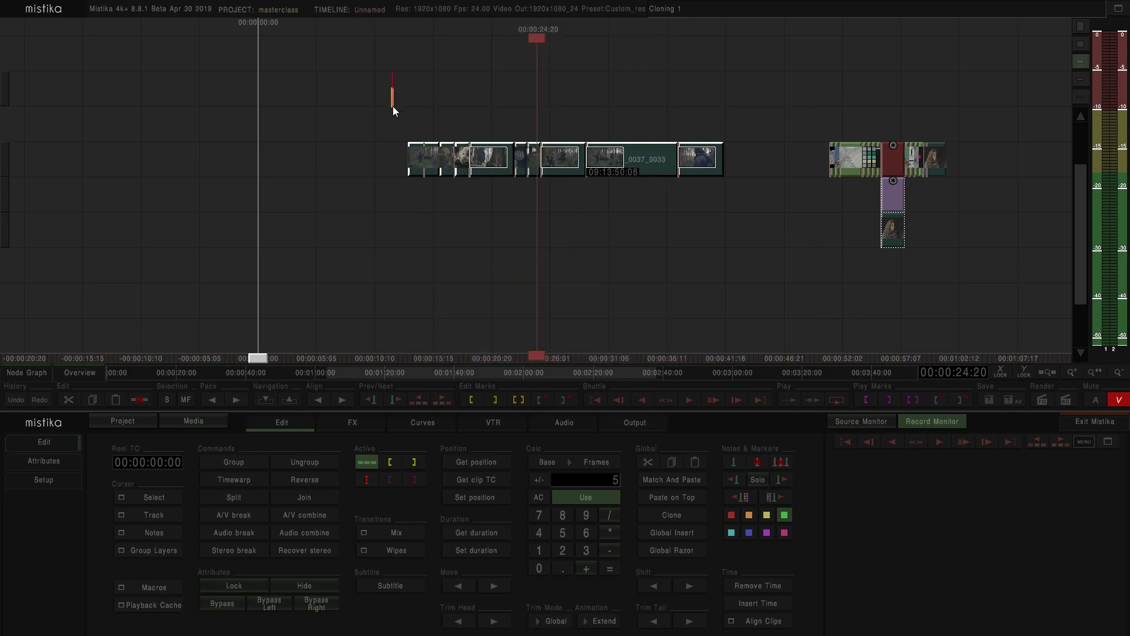
left_click(517, 400)
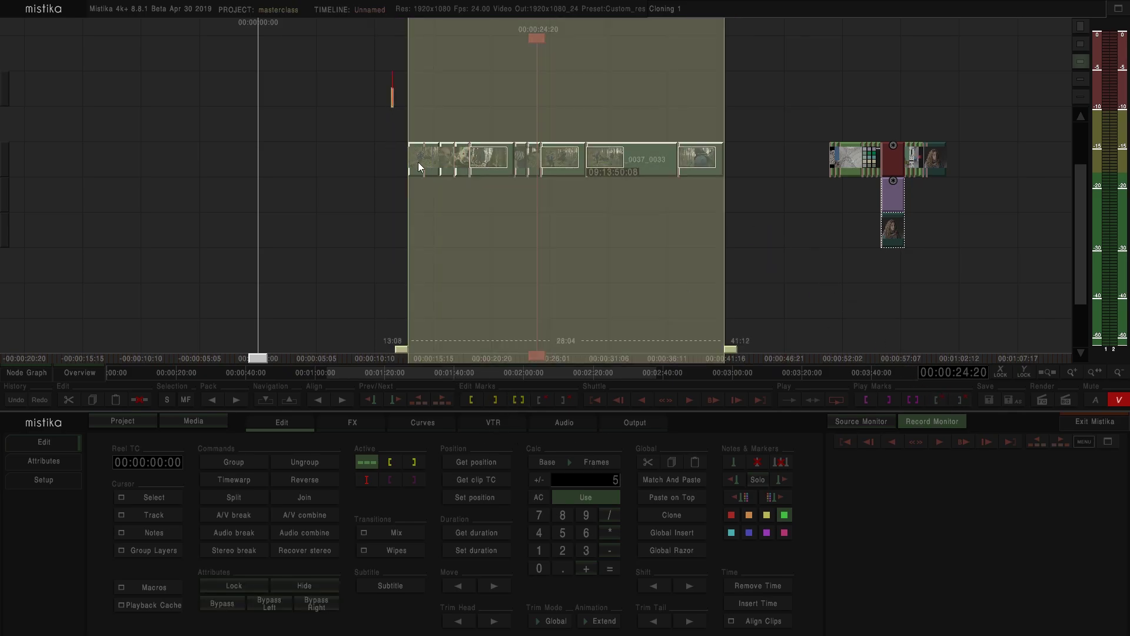
left_click(635, 423)
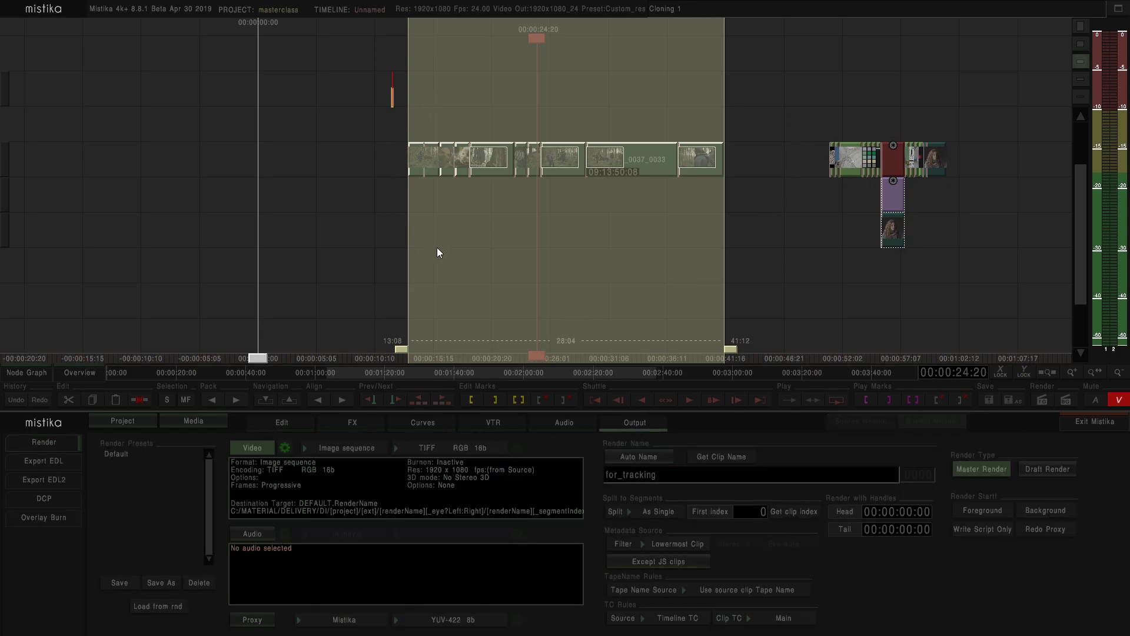
left_click(706, 203)
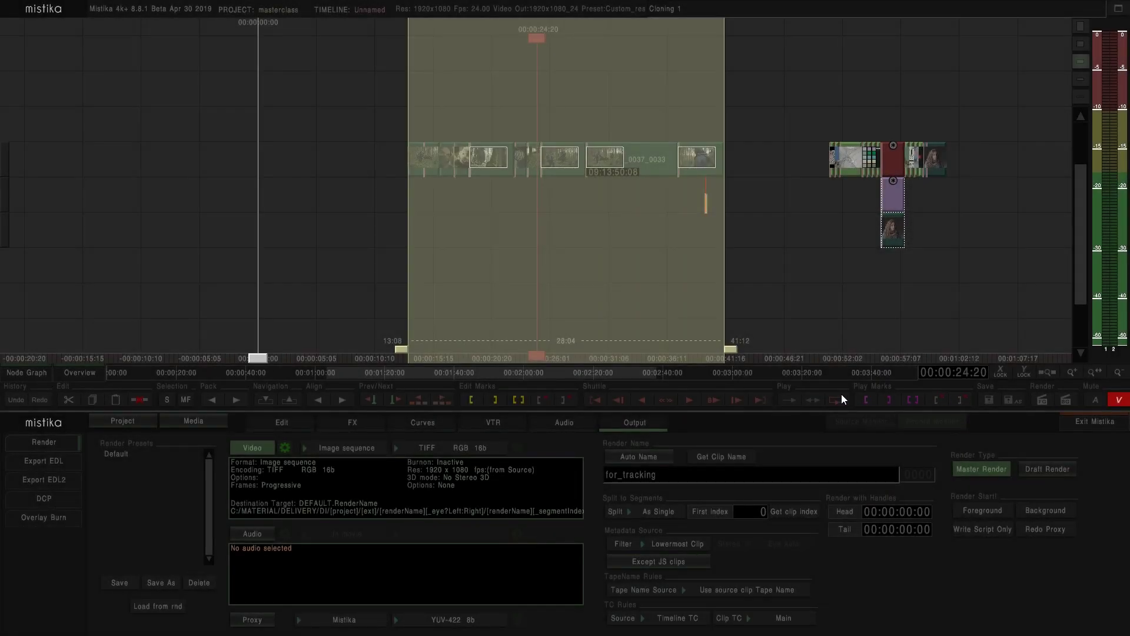
left_click(566, 400)
left_click(540, 401)
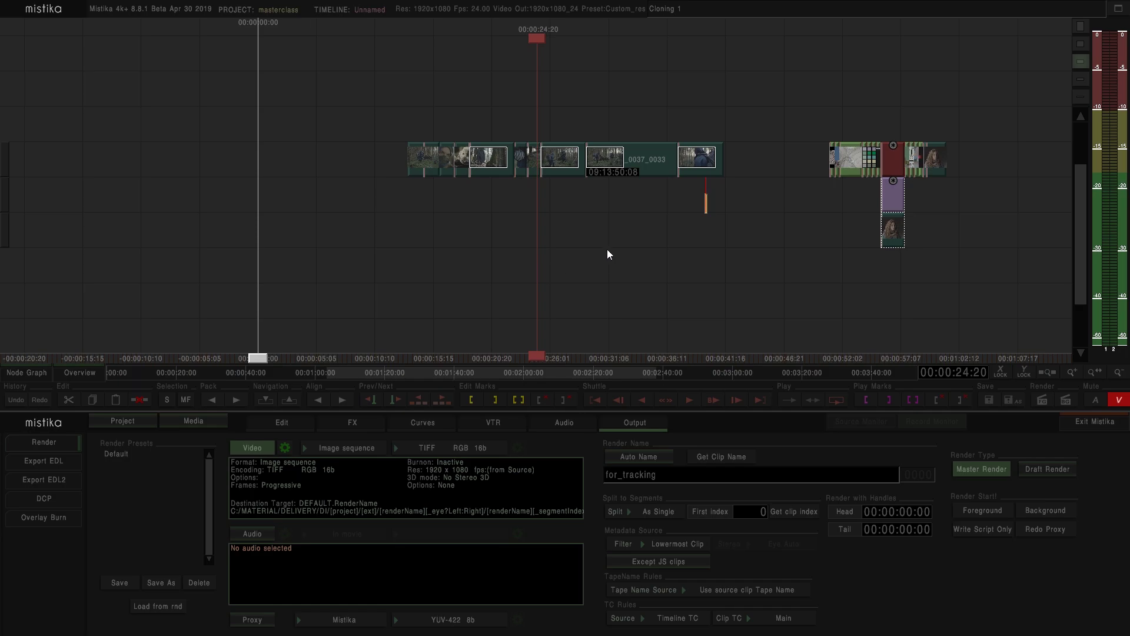
Step: Switch to the Mistika Config Utility, review the File Paths settings, and quit without saving
left_click_drag(608, 254, 569, 291)
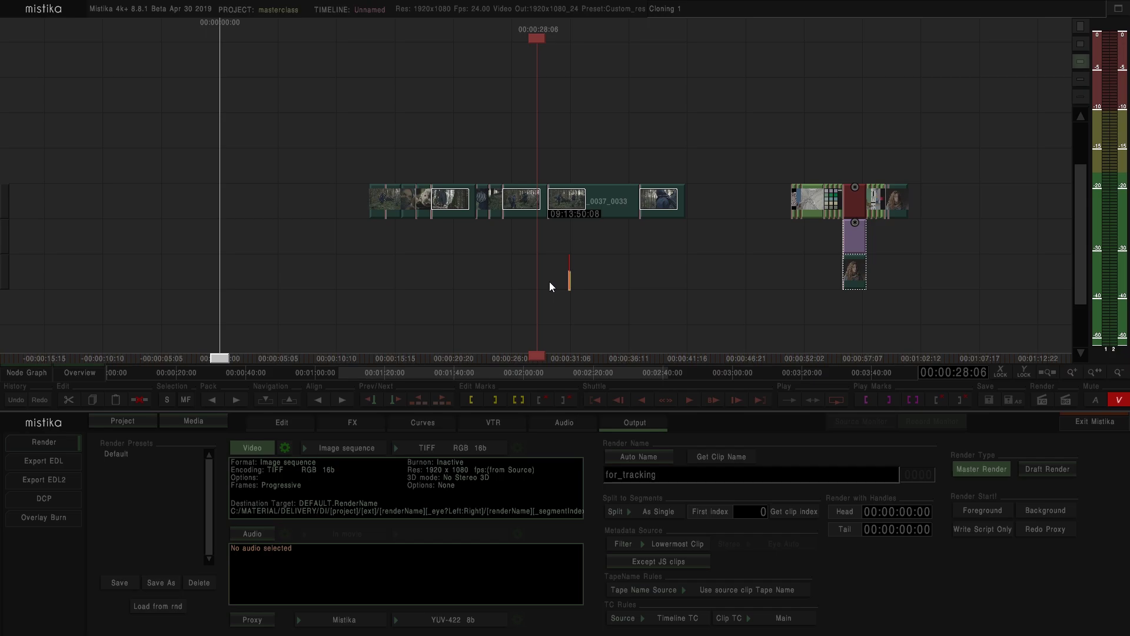
left_click(624, 300)
key("super+d")
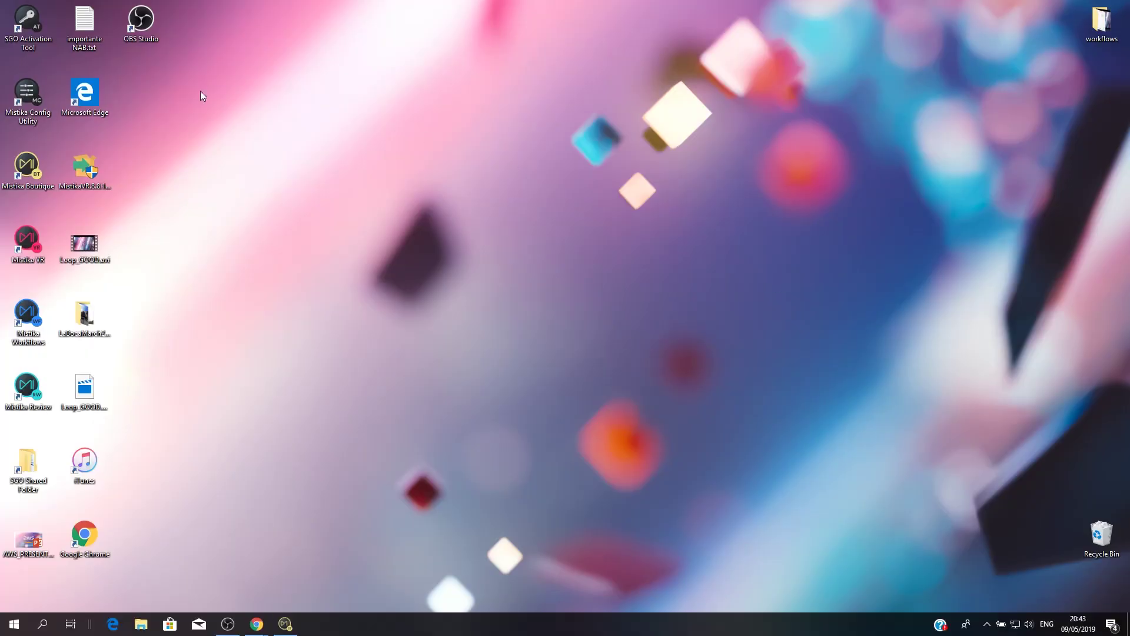
double_click(26, 109)
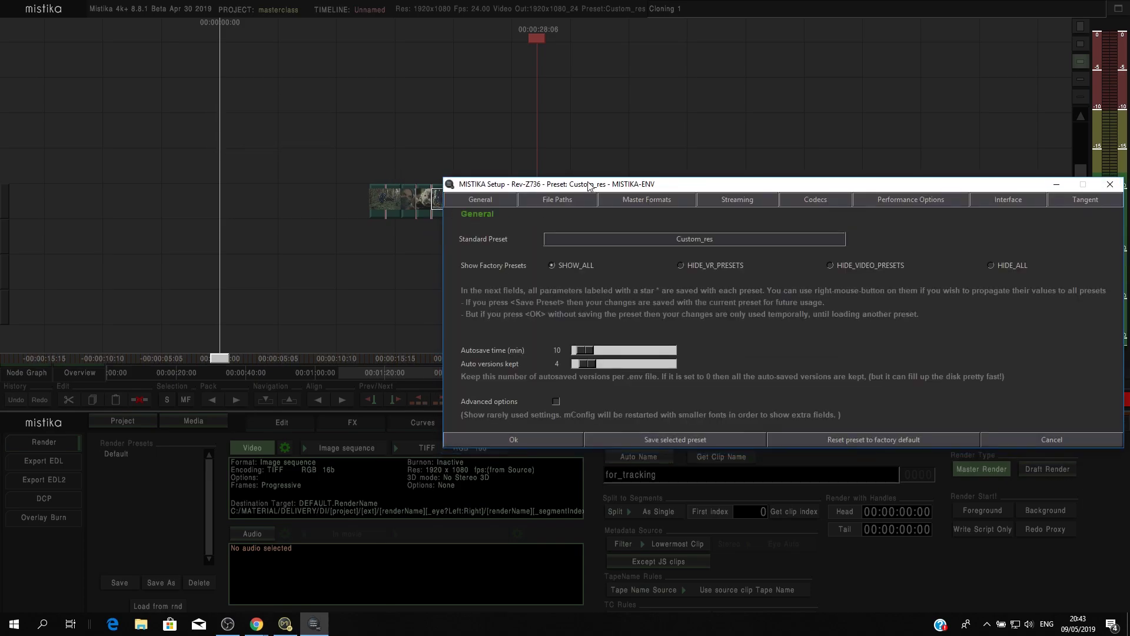
left_click_drag(591, 186, 567, 178)
left_click(524, 189)
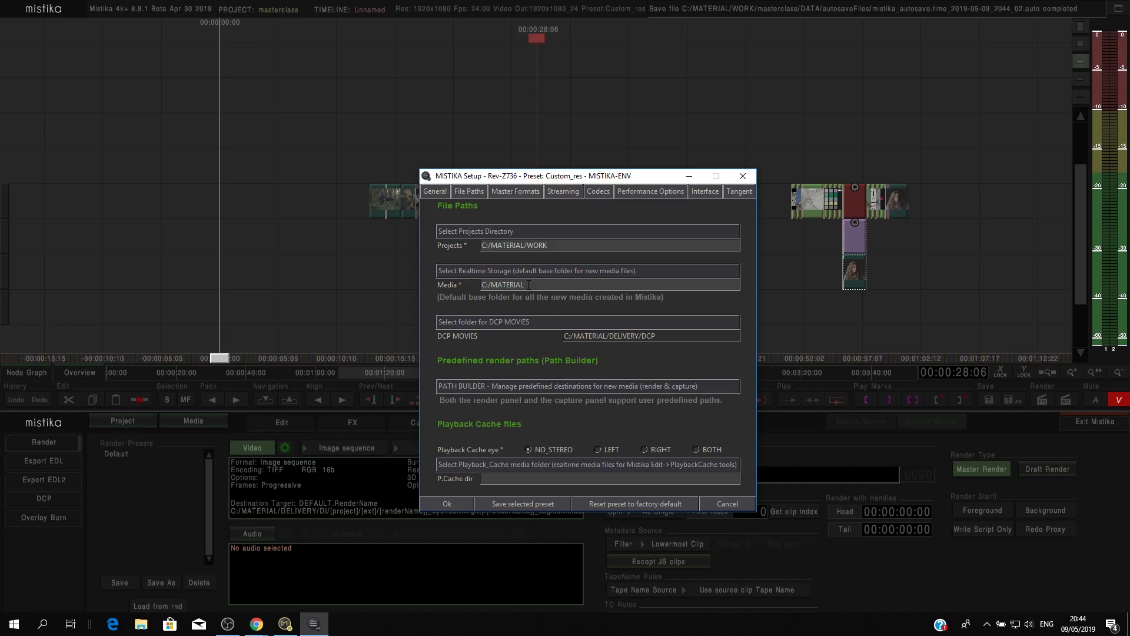
left_click(743, 175)
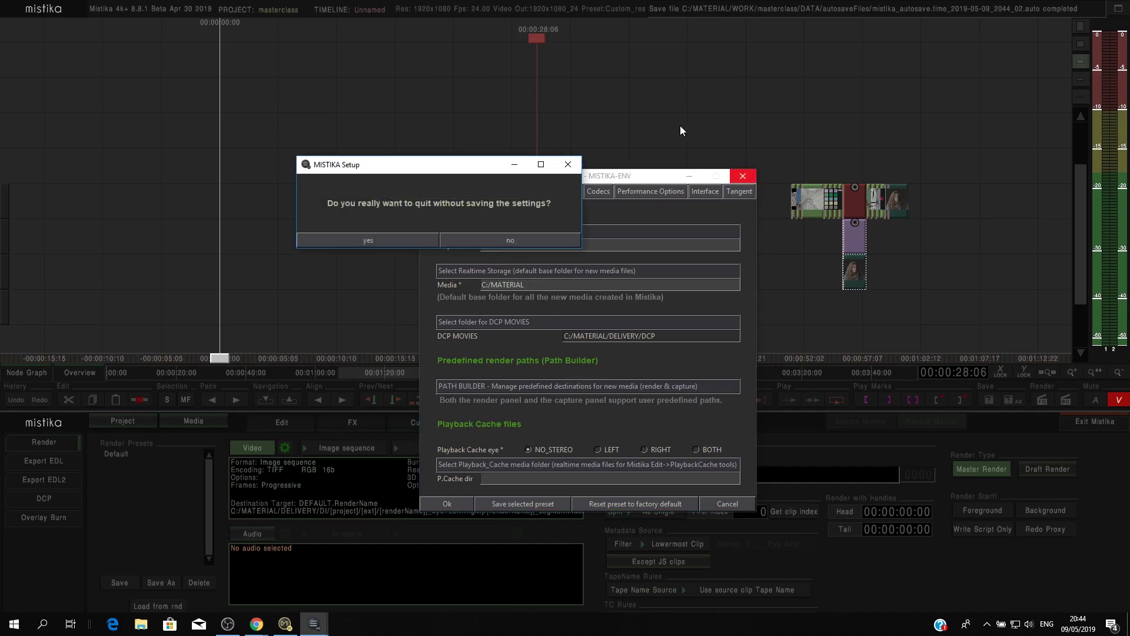
left_click(497, 244)
left_click(745, 176)
left_click(400, 240)
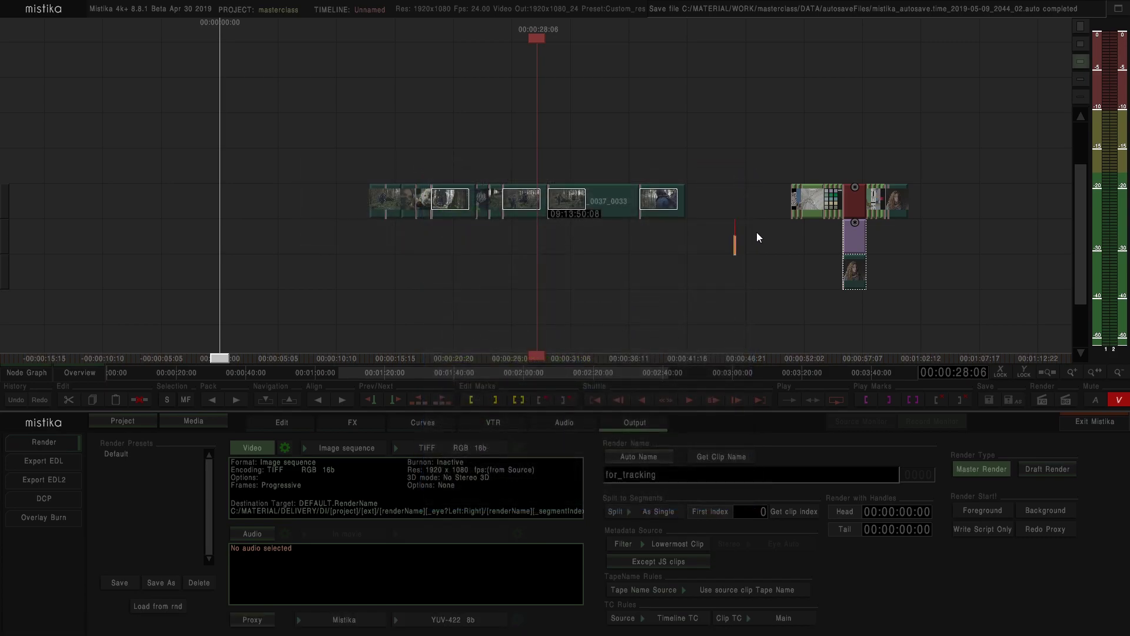
Step: Rename the Church_interior_LogC_800ASA_5000k+2 group to Shot_ARRI_RAW in its clip attributes
scroll(757, 232, "up", 5)
scroll(716, 228, "down", 3)
scroll(504, 270, "up", 3)
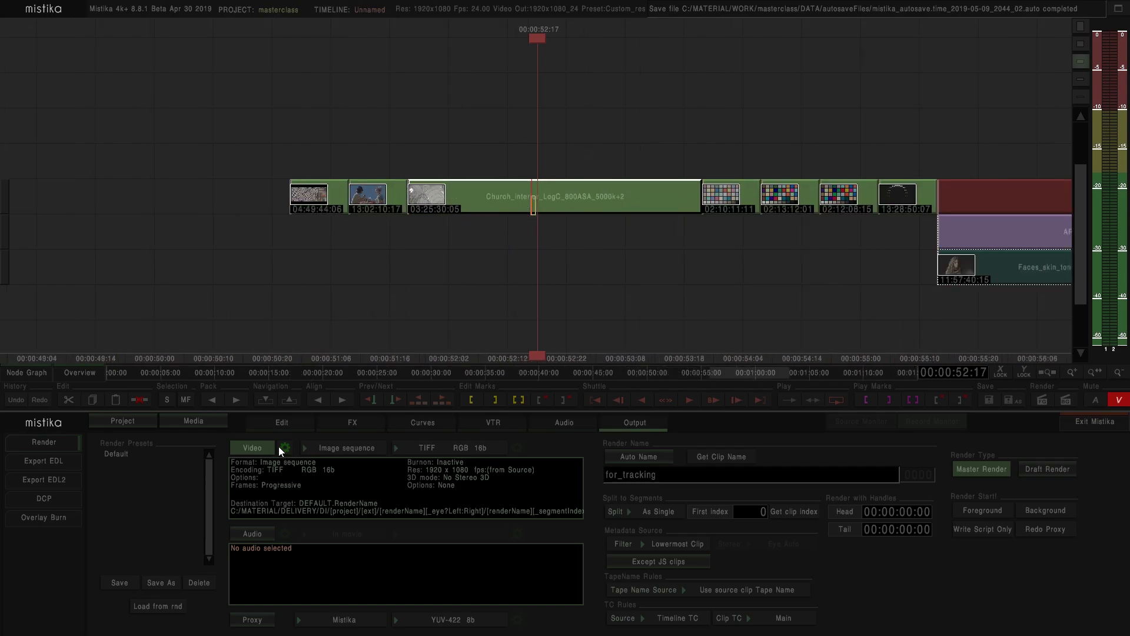
left_click(279, 425)
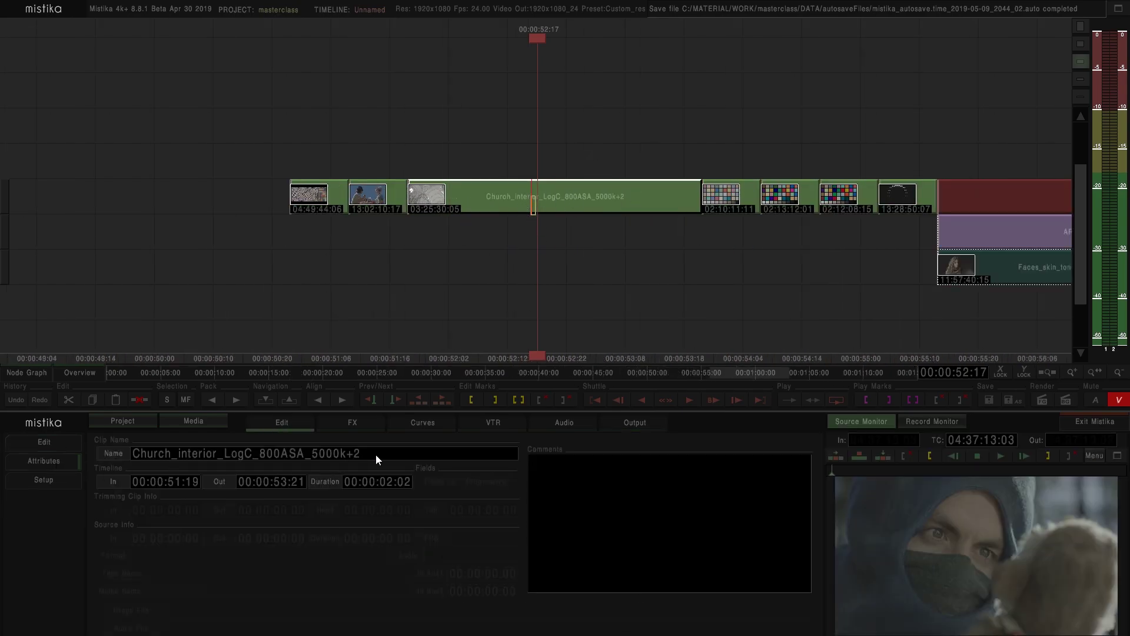
key("BackSpace")
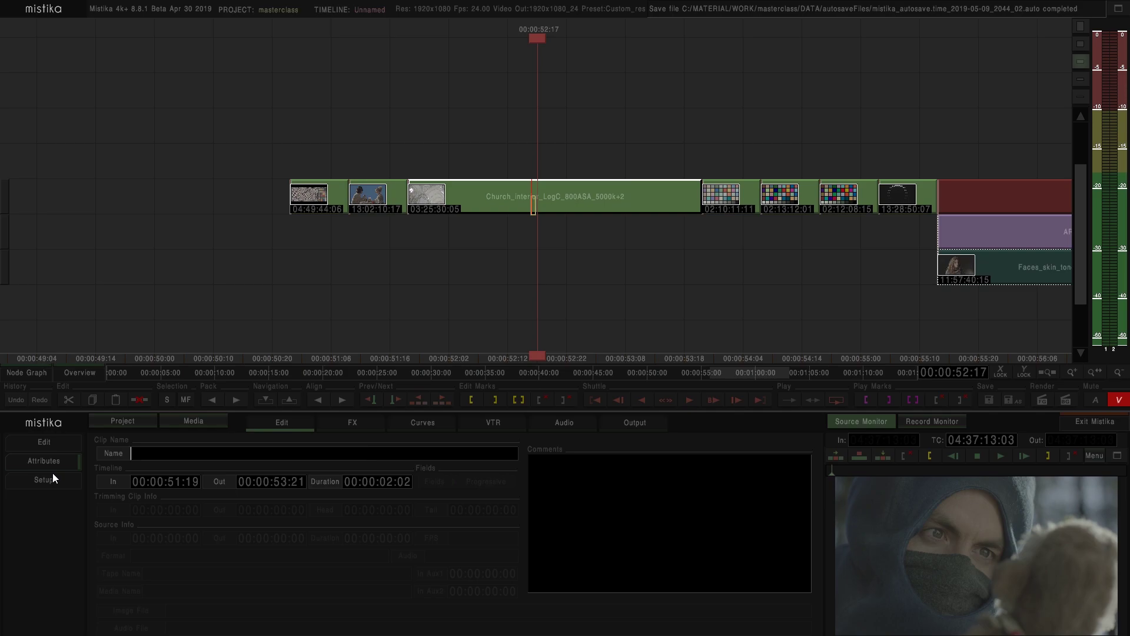
type("Shot?Arri?RA")
key("BackSpace")
key("BackSpace")
key("BackSpace")
key("BackSpace")
key("BackSpace")
key("BackSpace")
key("BackSpace")
key("BackSpace")
type("ARRI_RAW")
key("Return")
left_click(730, 197)
left_click(619, 132)
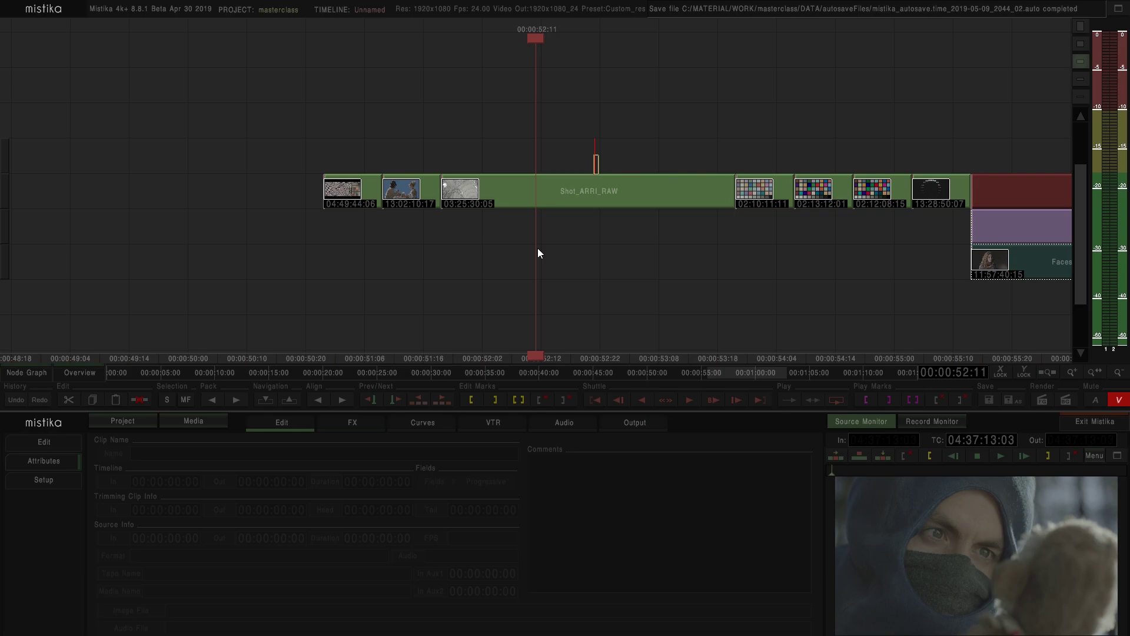
Step: Delete the Framing and ARRIParams effects above the Faces_skin_tone_LogC_400ASA_5600k clip and move the clip up into the gap in the sequence
mouse_move(677, 235)
left_mouse_down()
mouse_move(689, 239)
mouse_move(380, 254)
mouse_move(245, 246)
left_mouse_up()
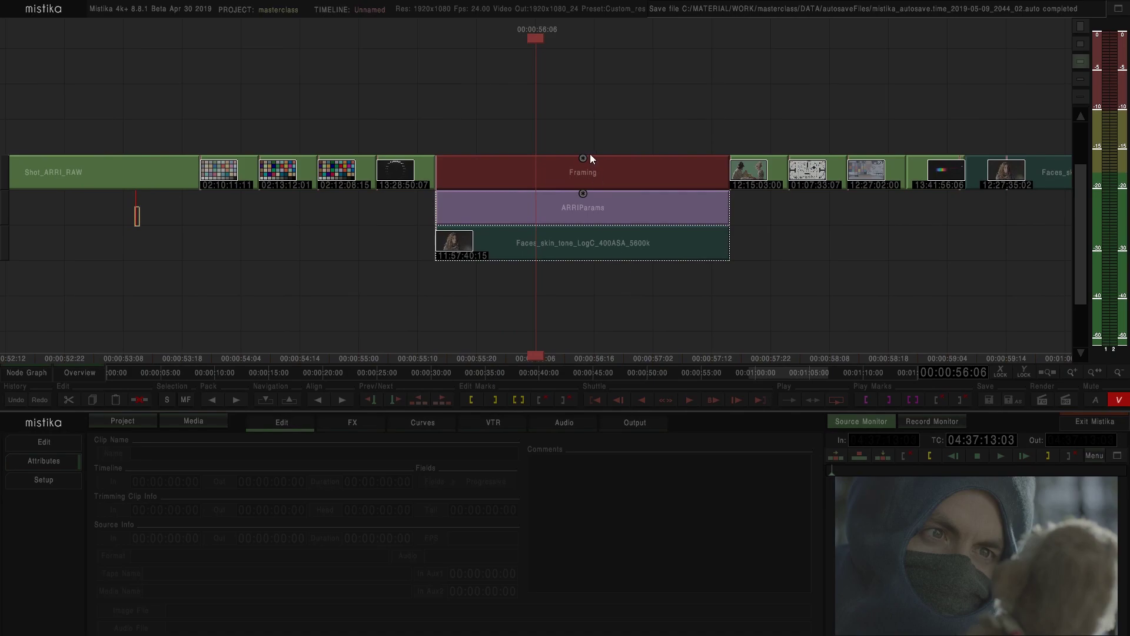
left_click(605, 208)
key("Delete")
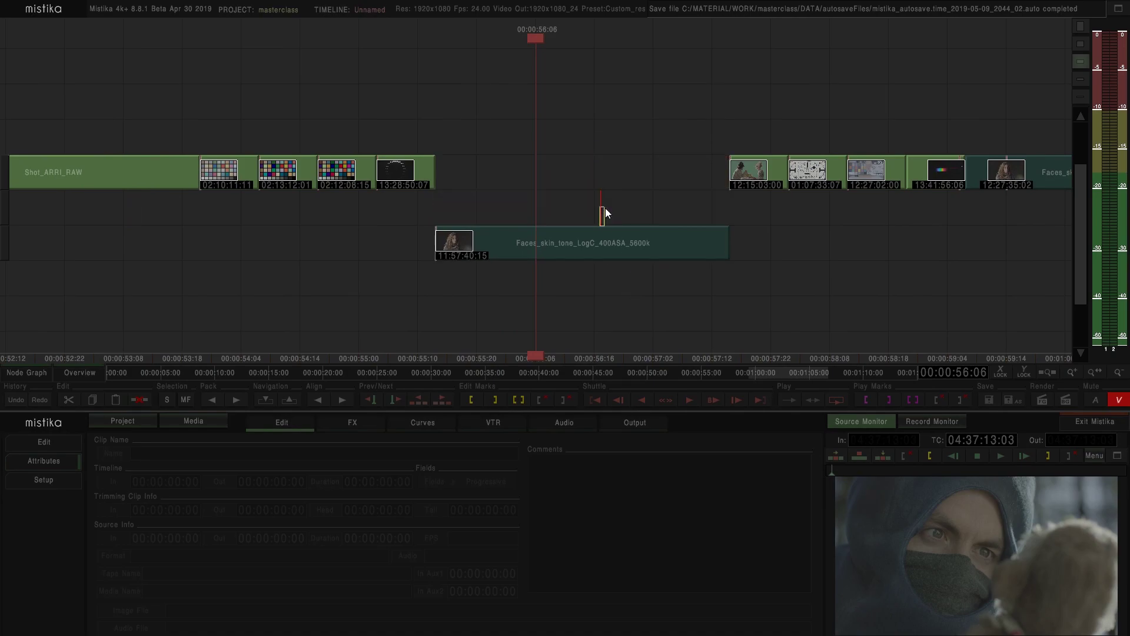
left_click_drag(607, 245, 602, 180)
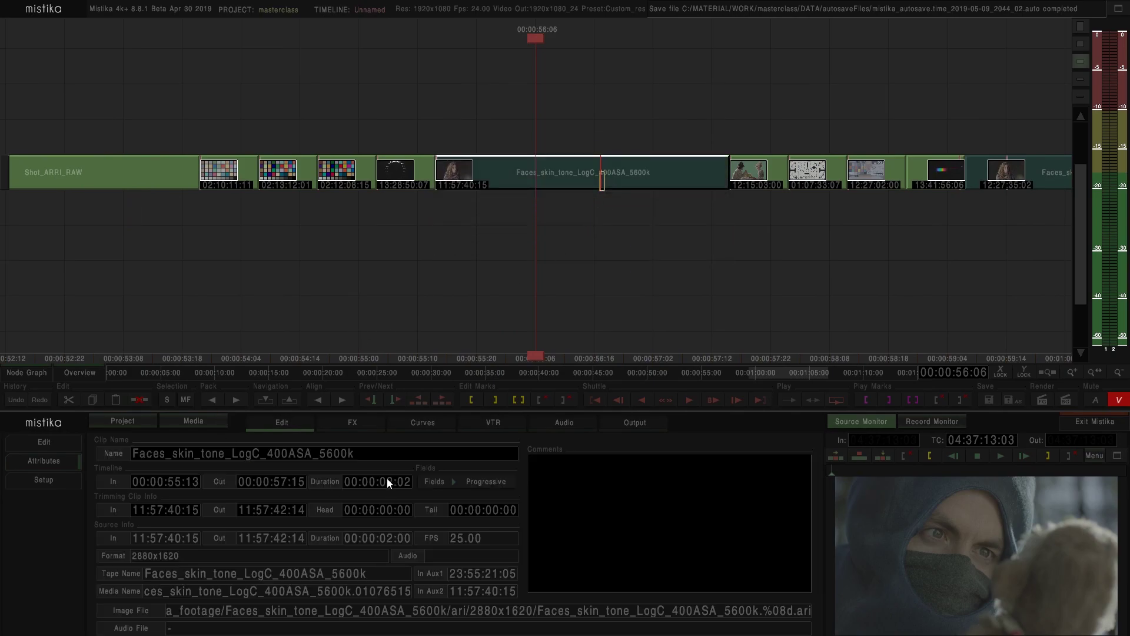
Step: Return to the editing commands and add a green timeline marker at 00:00:56:06 with no clip selected
left_click(47, 443)
left_click(537, 175)
left_click(587, 245)
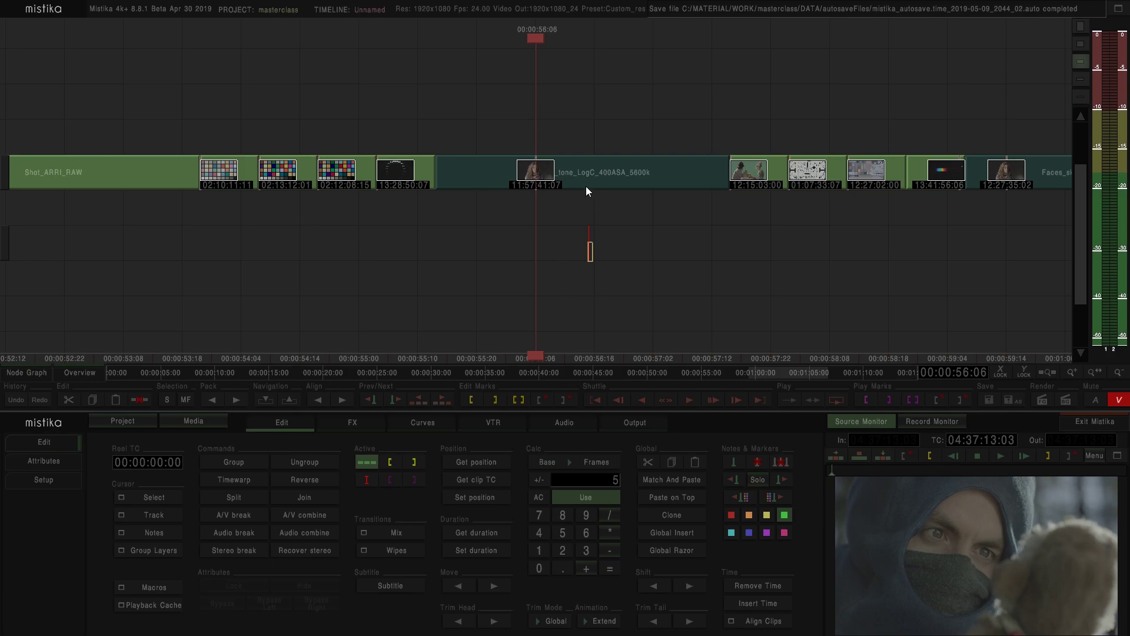
left_click(574, 167)
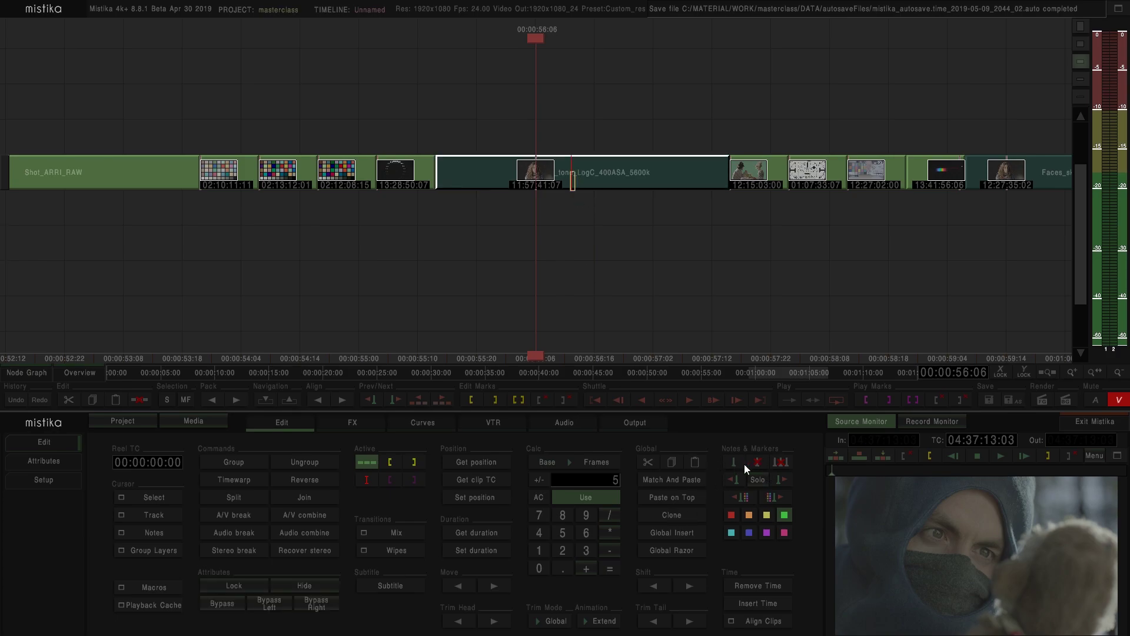
left_click(579, 286)
scroll(656, 288, "down", 4)
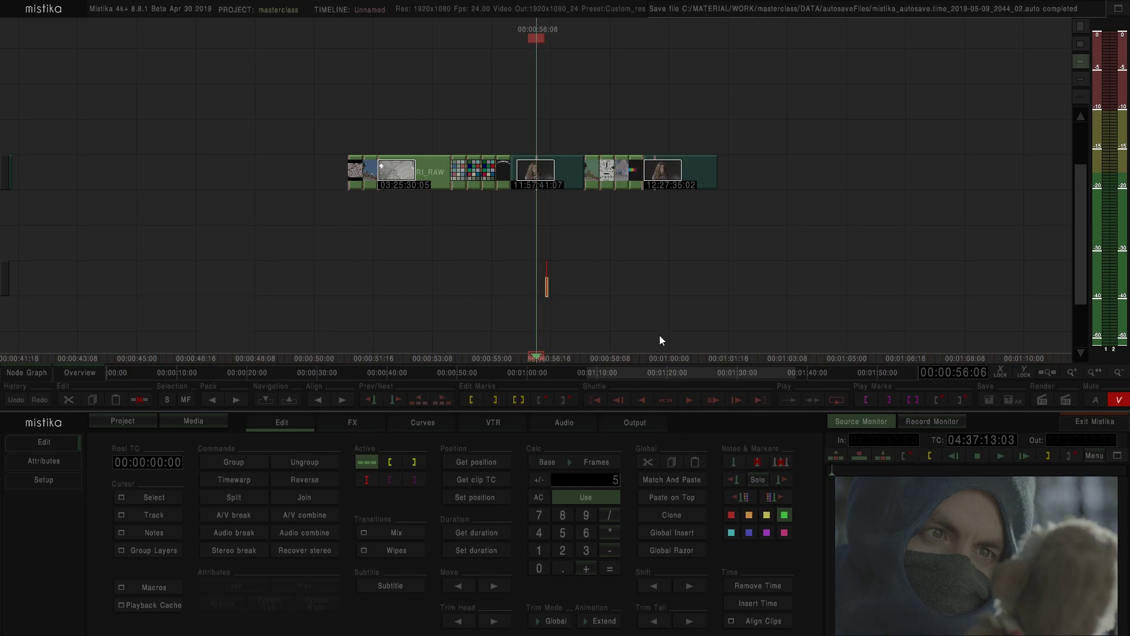
Step: Add markers directly on the Faces_skin_tone_LogC_400ASA_5600k clip at 00:00:56:13 and 00:00:56:19
left_click_drag(595, 305, 553, 331)
scroll(551, 330, "up", 3)
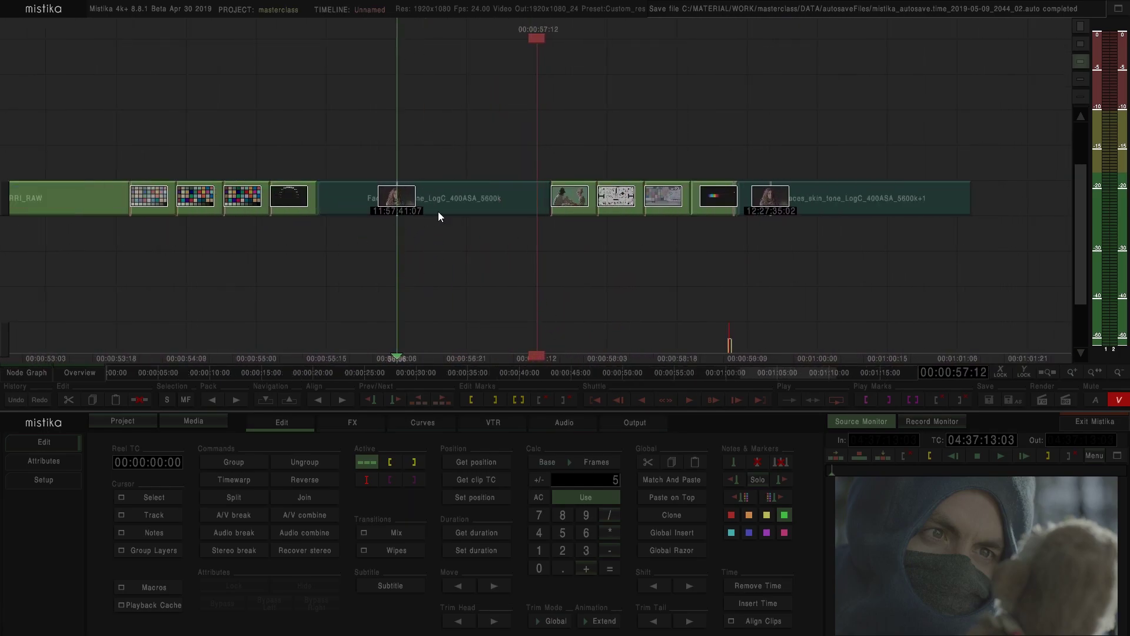
scroll(488, 212, "down", 5)
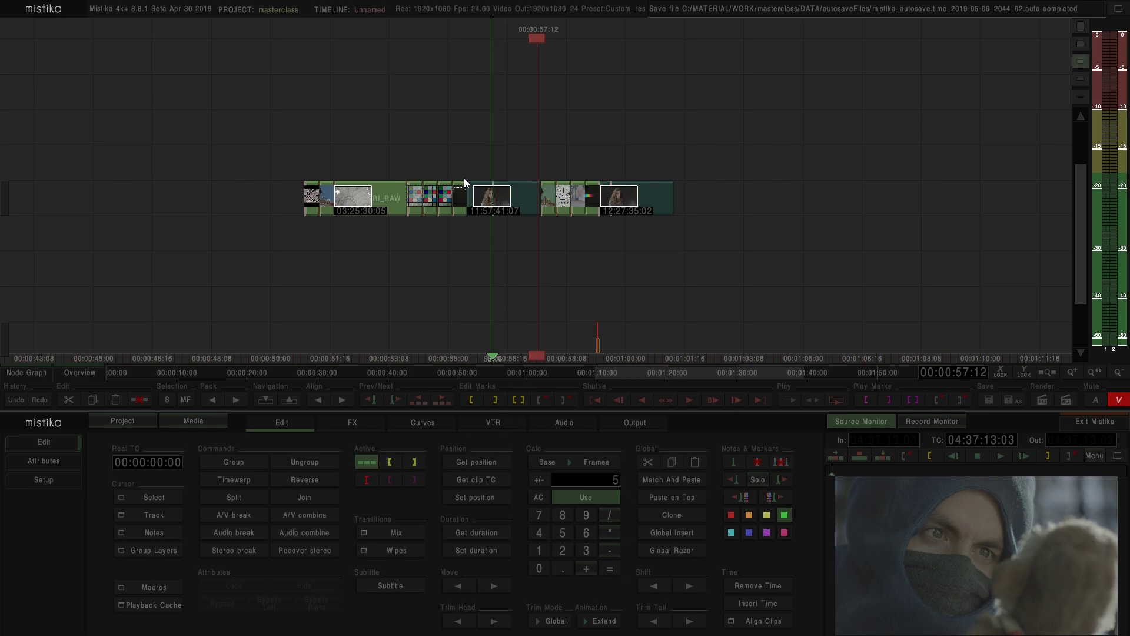
scroll(463, 224, "up", 4)
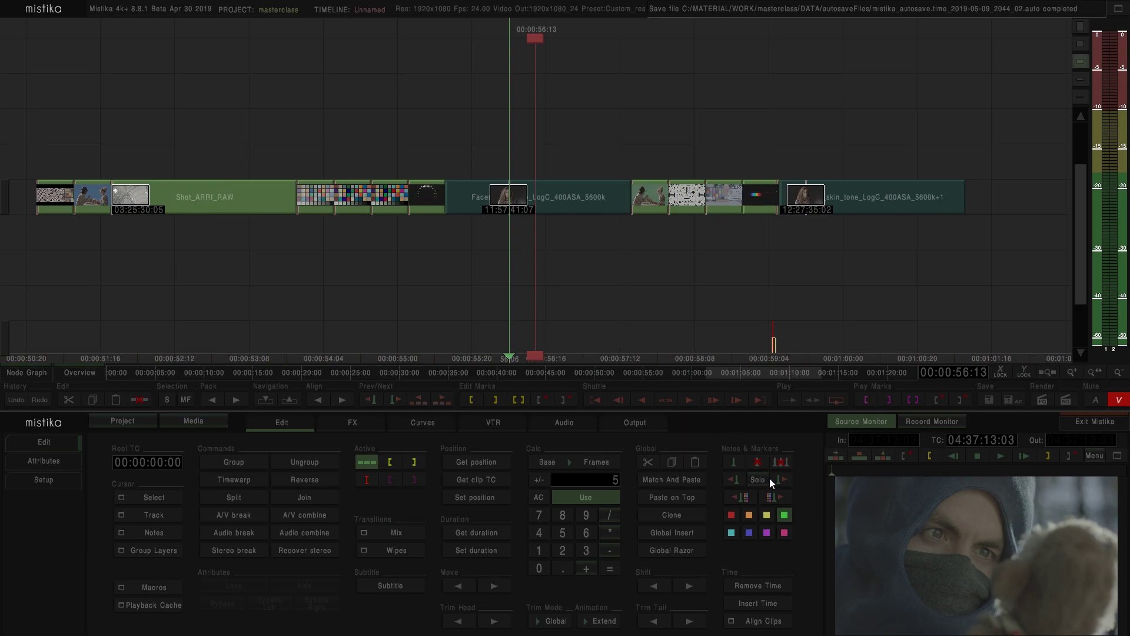
scroll(454, 252, "up", 3)
left_click(469, 194)
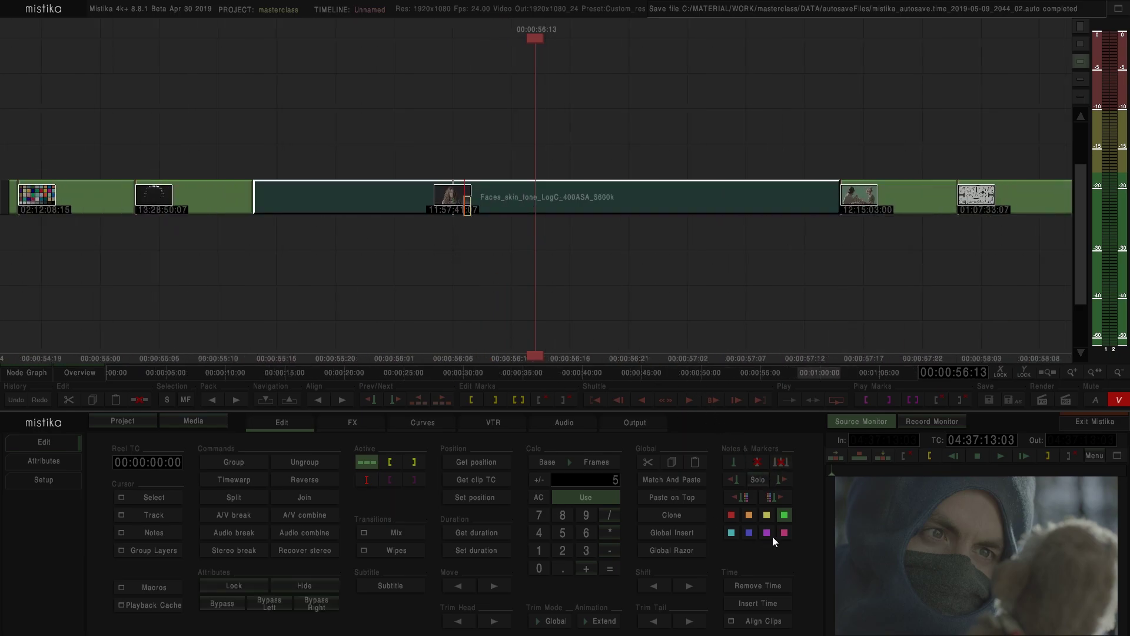
left_click(733, 463)
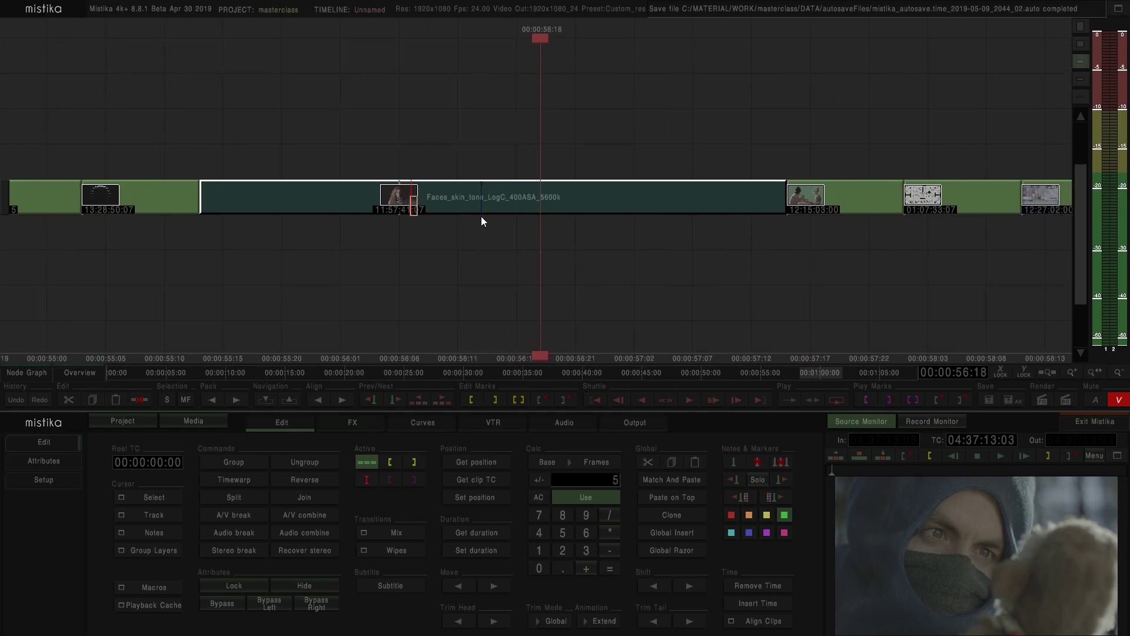
key("Right")
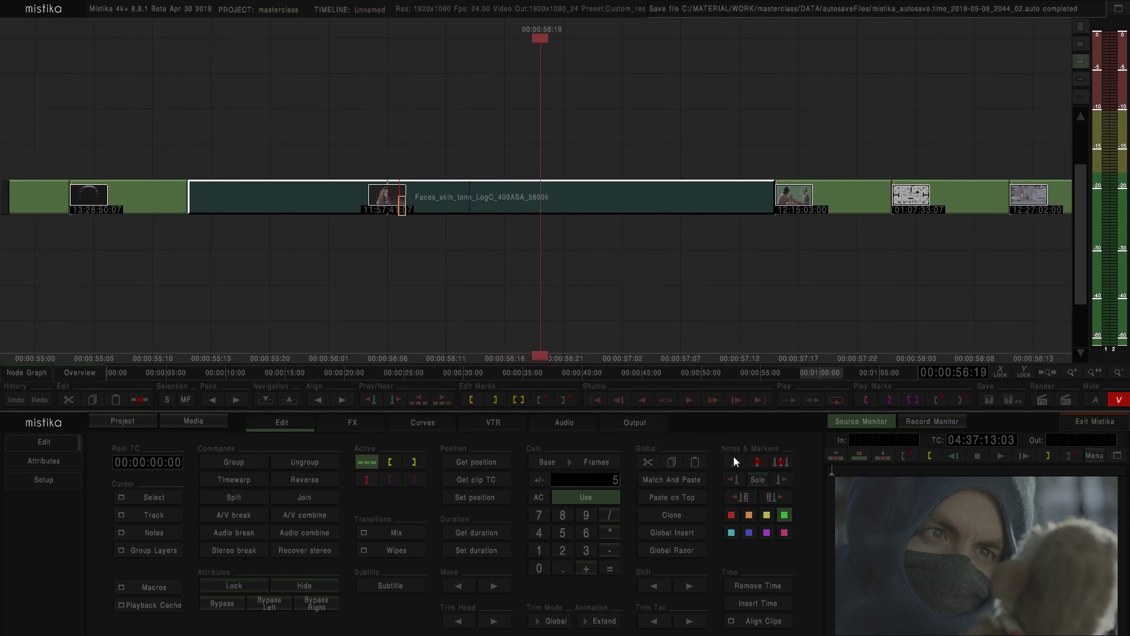
left_click_drag(596, 262, 701, 247)
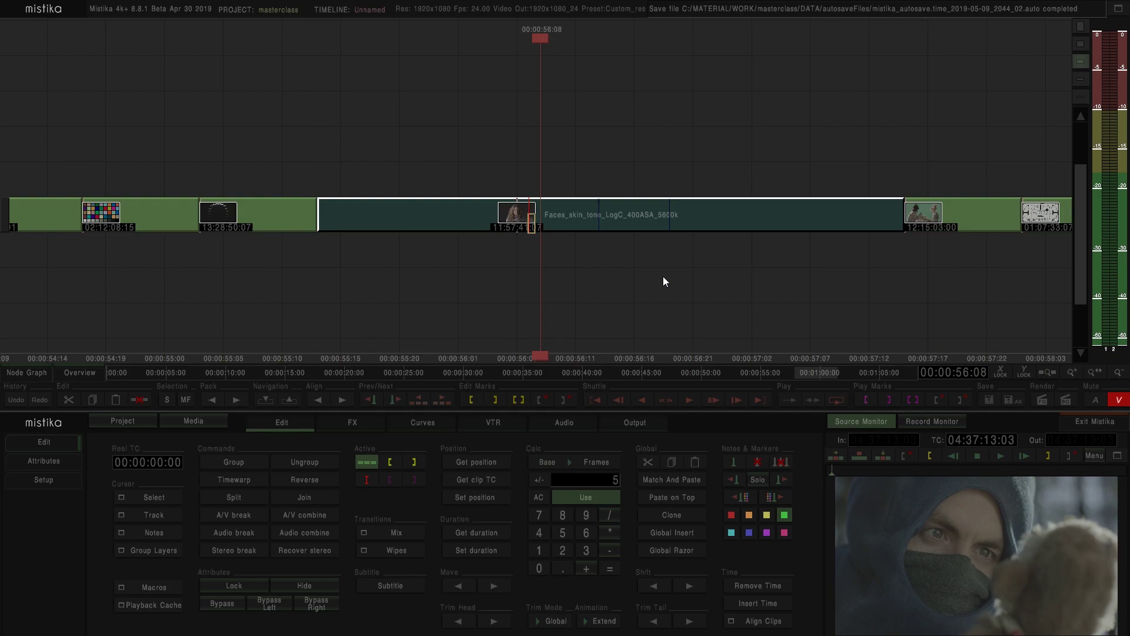
scroll(562, 303, "down", 2)
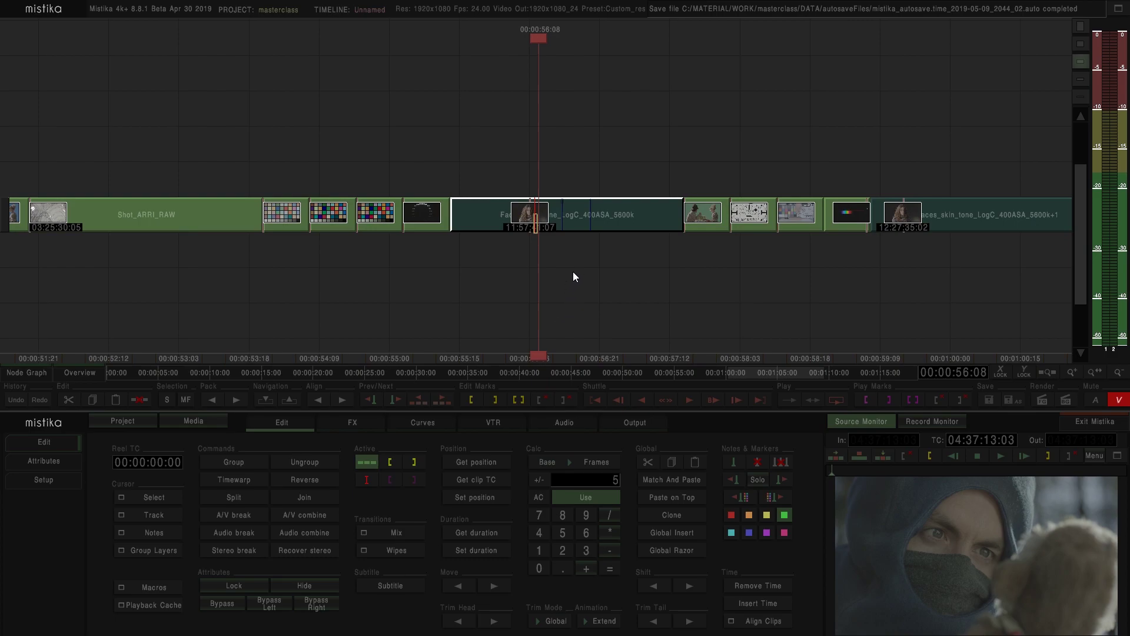
Step: Set the edit marks around the Faces_skin_tone_LogC_400ASA_5600k clip and extend the out mark to 58:03
scroll(580, 268, "up", 2)
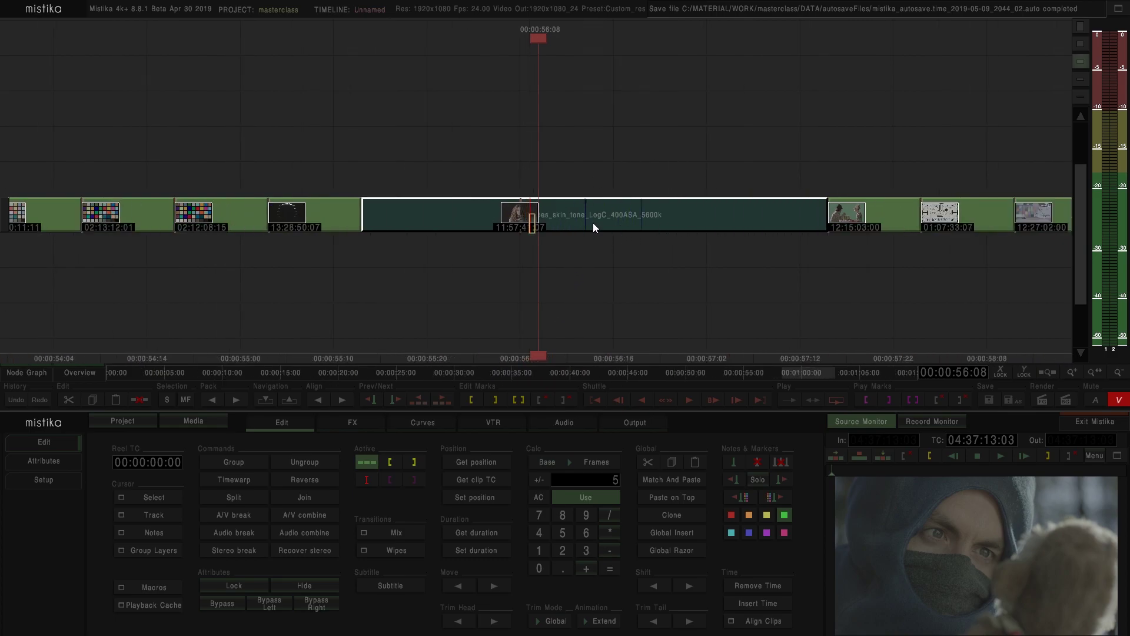
scroll(503, 277, "down", 6)
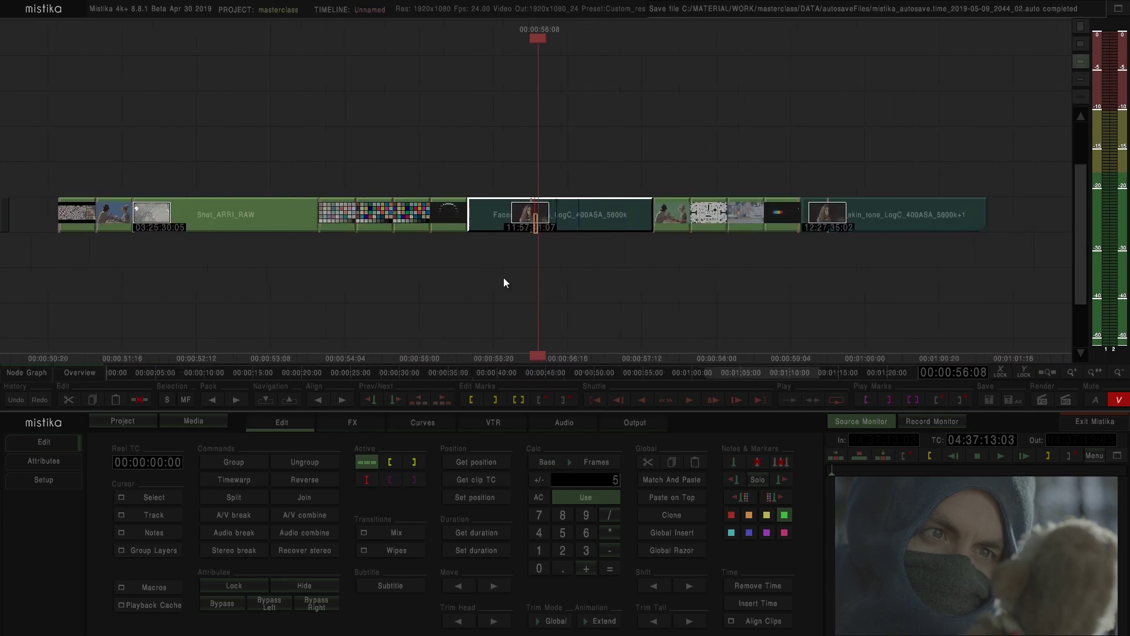
left_click(522, 402)
left_click_drag(581, 351, 594, 349)
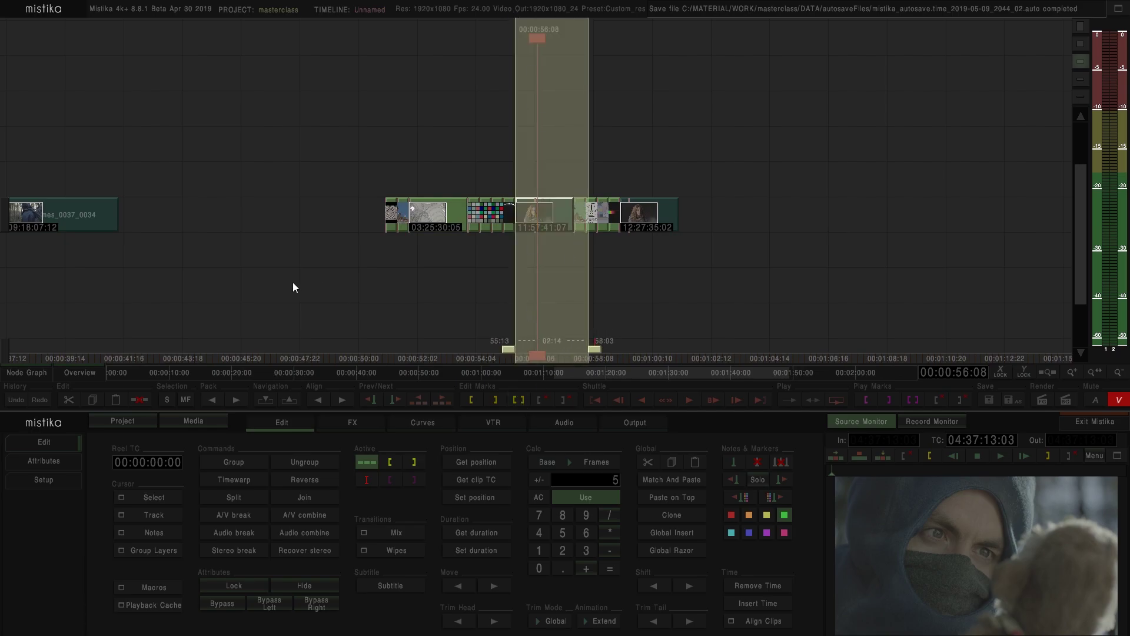
Step: Set the edit marks around the Hermes_0037_0034 clip
left_click_drag(285, 281, 735, 281)
left_click(519, 400)
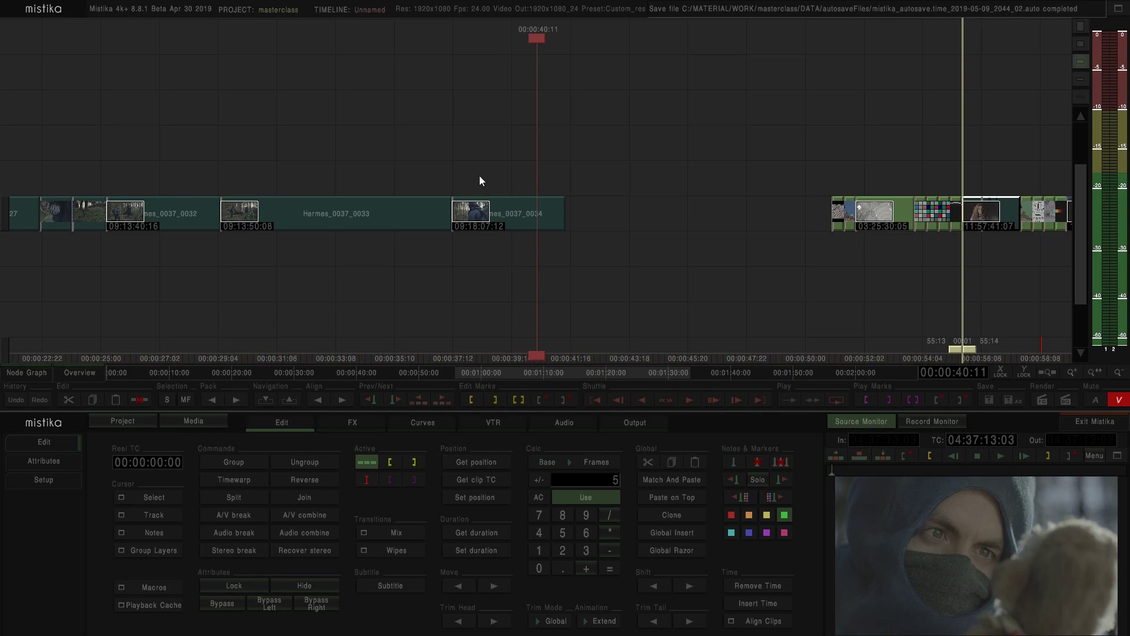
left_click(511, 267)
left_click(518, 399)
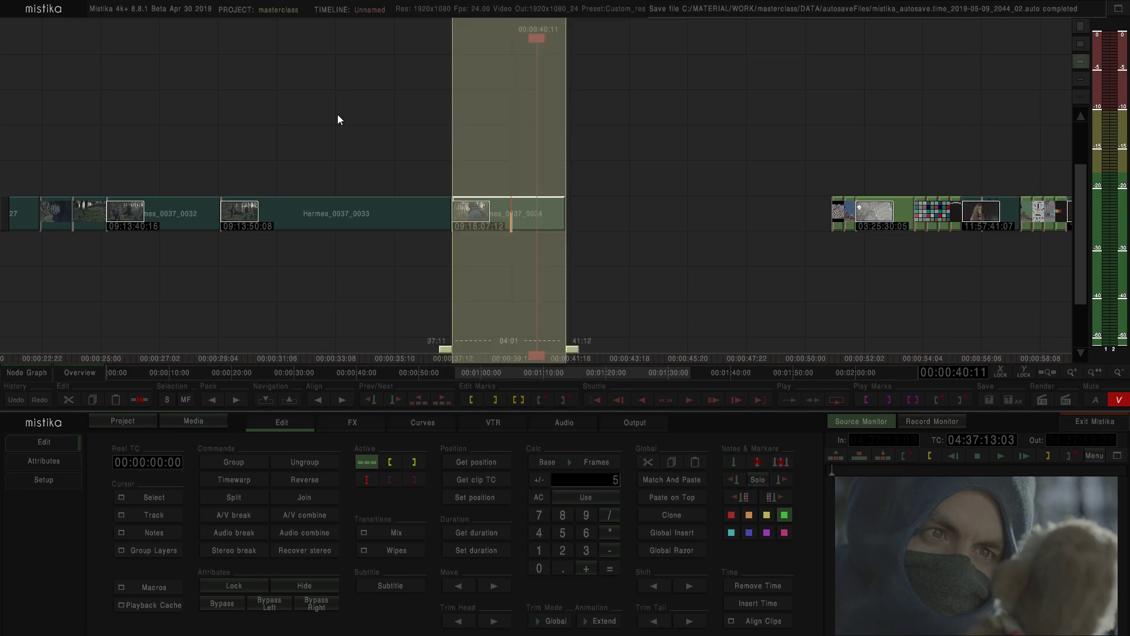
Step: Examine the markers on the Faces_skin_tone_LogC_400ASA_5600k clip at different timeline magnifications
left_click_drag(735, 273, 296, 247)
scroll(530, 253, "up", 3)
scroll(514, 264, "up", 3)
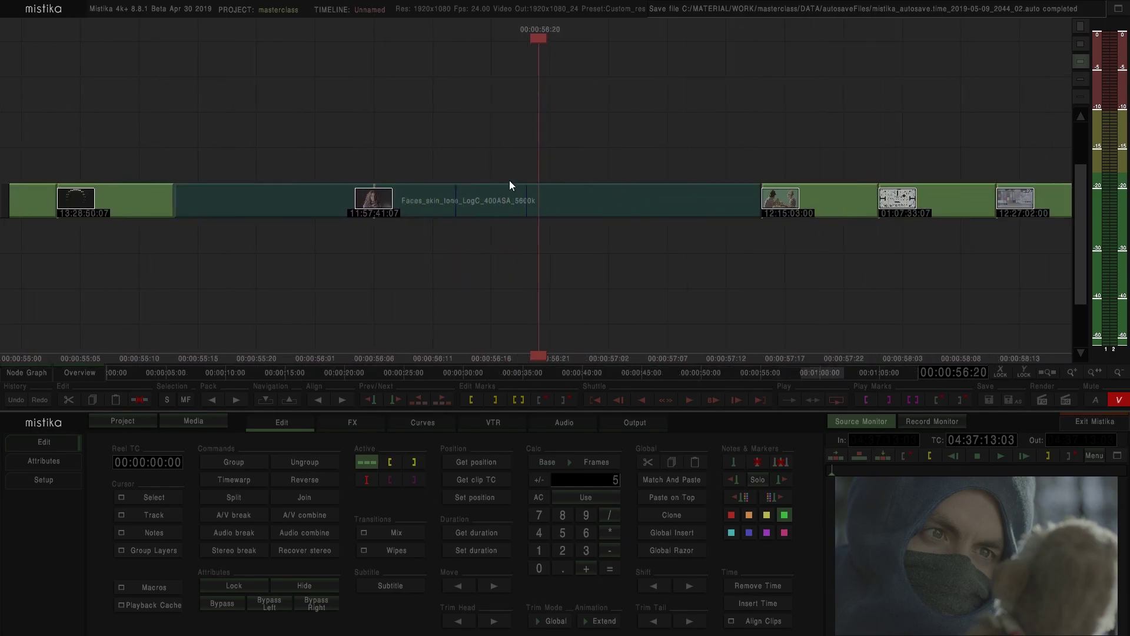
left_click(549, 180)
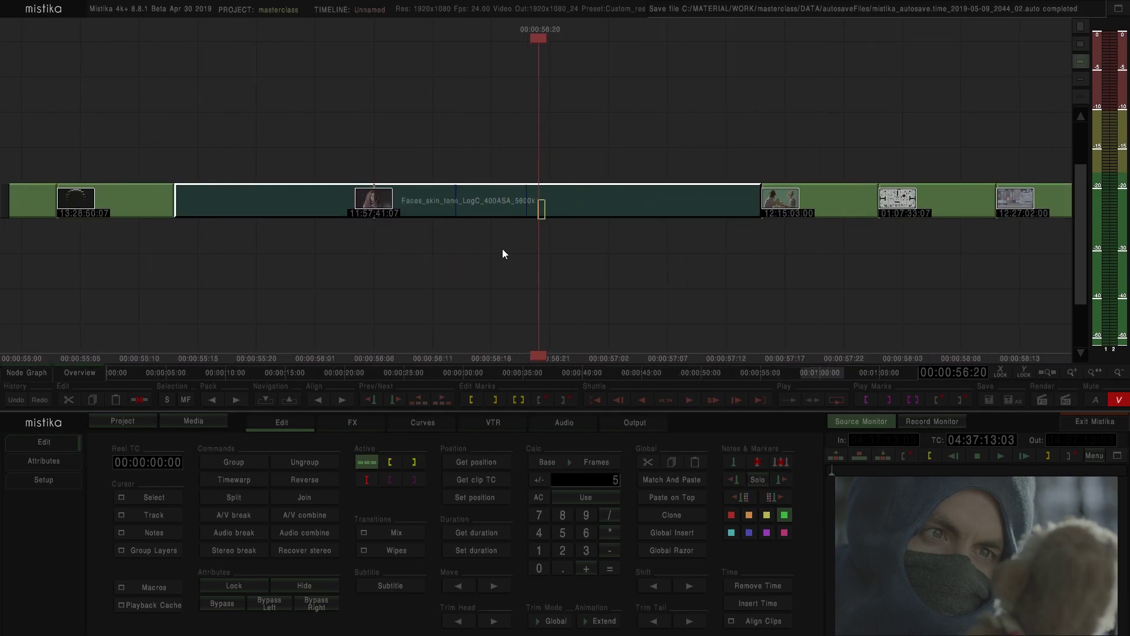
scroll(466, 243, "down", 3)
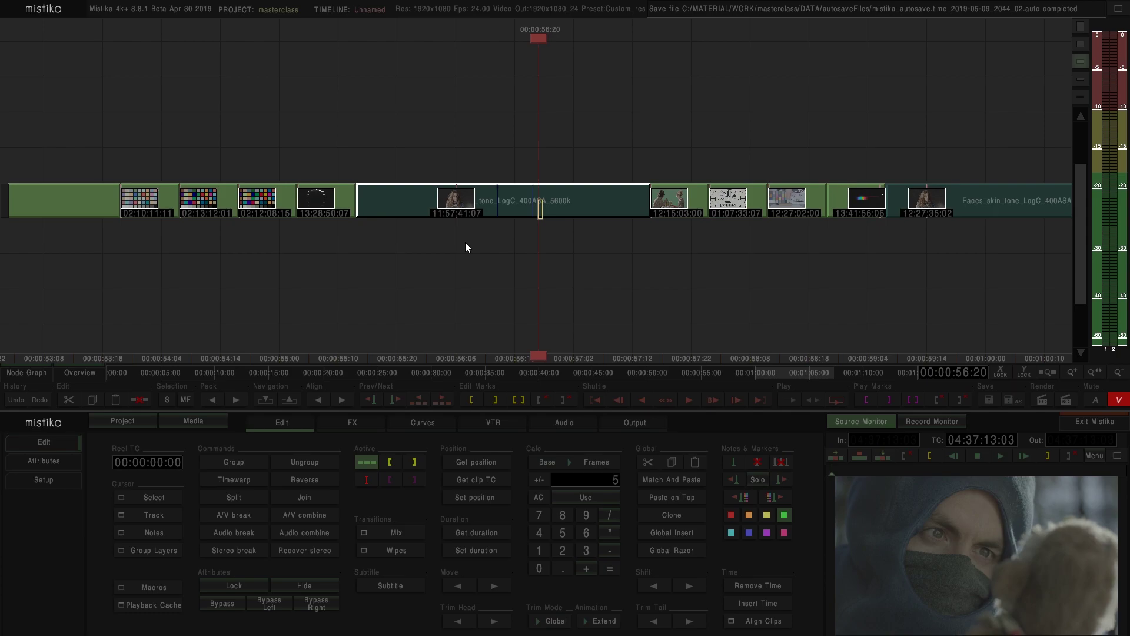
scroll(483, 229, "down", 5)
scroll(505, 226, "up", 3)
scroll(503, 221, "up", 3)
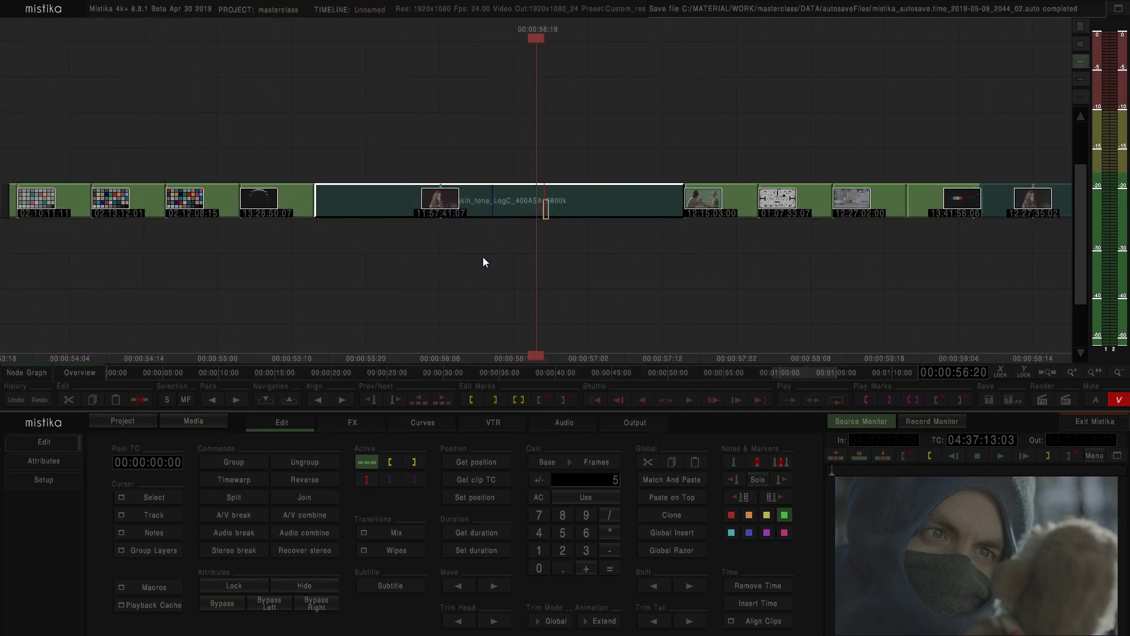
left_click_drag(483, 257, 574, 263)
scroll(570, 275, "down", 4)
scroll(570, 274, "down", 1)
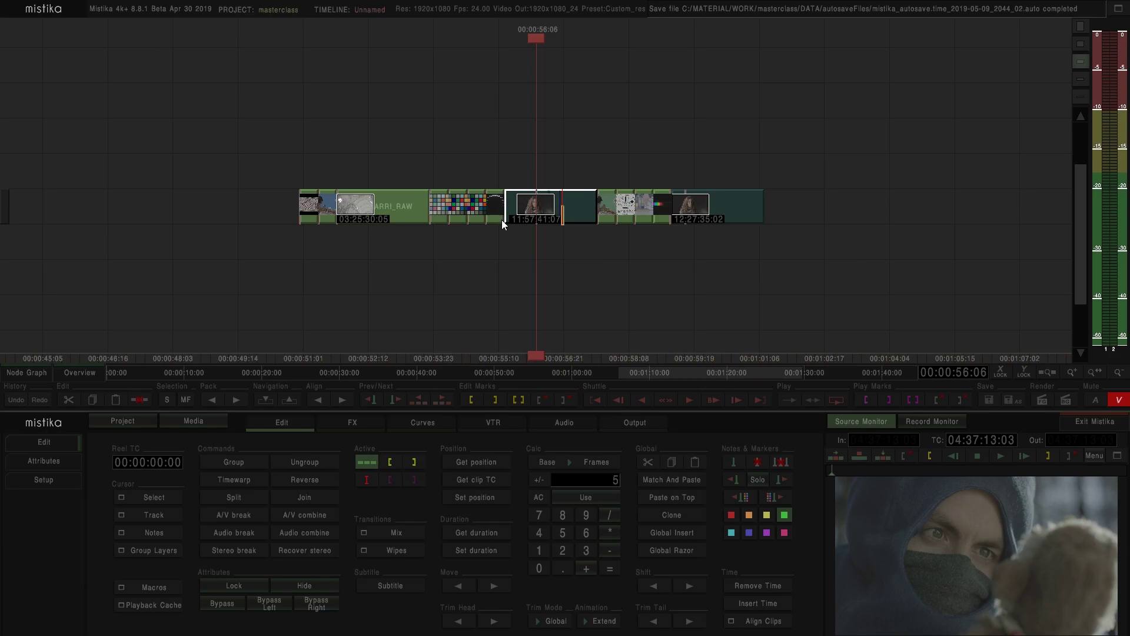
Step: Clone the Shot_ARRI_RAW group into the empty space before the ARRI sequence and expand the copy into its separate layers
scroll(434, 274, "down", 5)
scroll(220, 236, "up", 3)
left_click_drag(221, 230, 651, 197)
left_click_drag(749, 293, 588, 277)
scroll(589, 275, "up", 3)
left_click(597, 222)
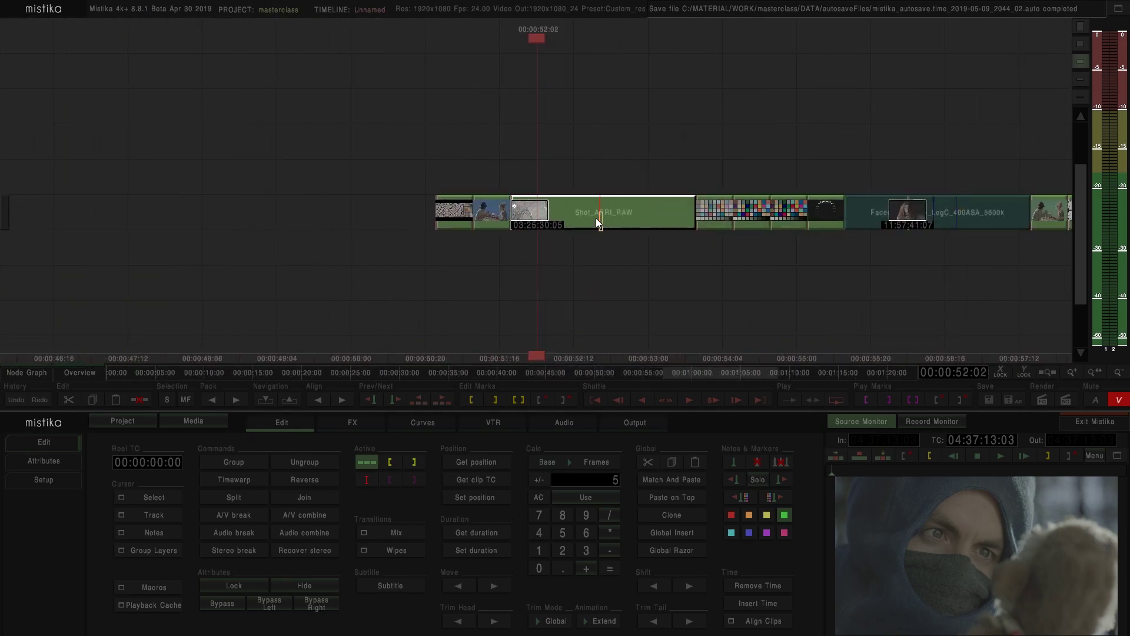
left_click_drag(597, 215, 183, 213)
left_click_drag(252, 277, 594, 266)
double_click(546, 210)
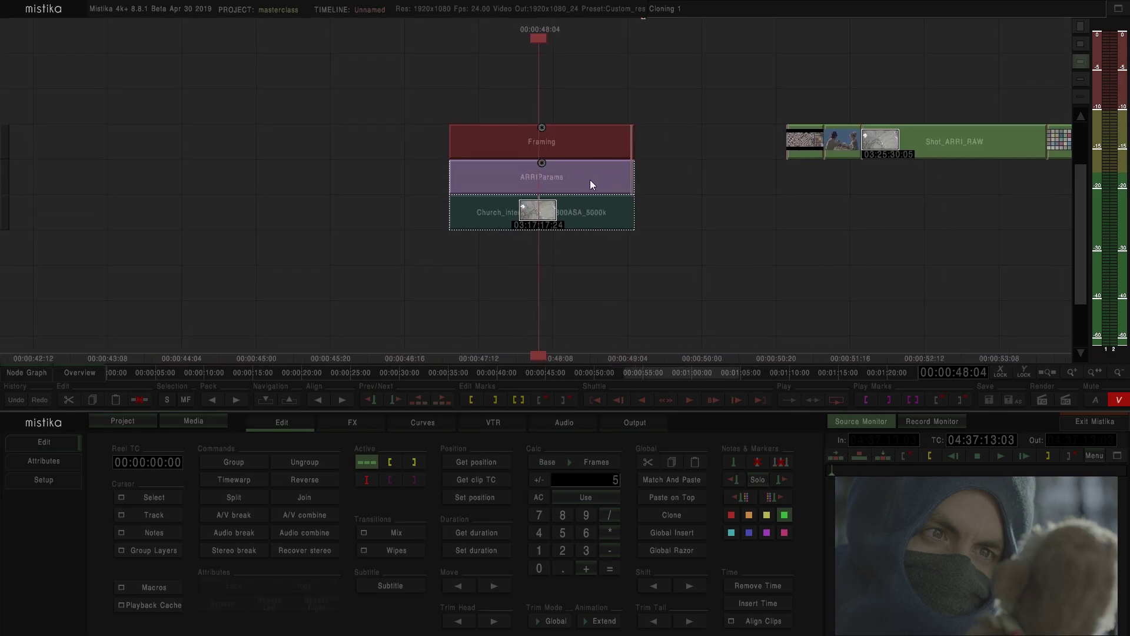
Step: Set the Color Space of the cloned church clip's ARRIParams effect to ACES and return to the timeline
double_click(595, 174)
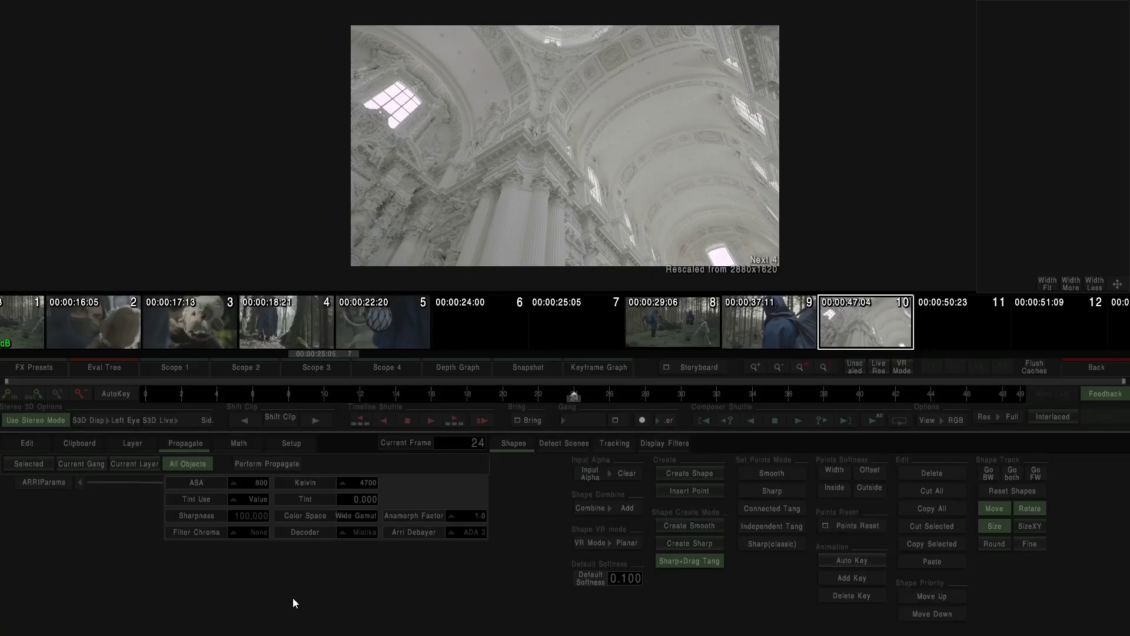
left_click(355, 521)
left_click(374, 368)
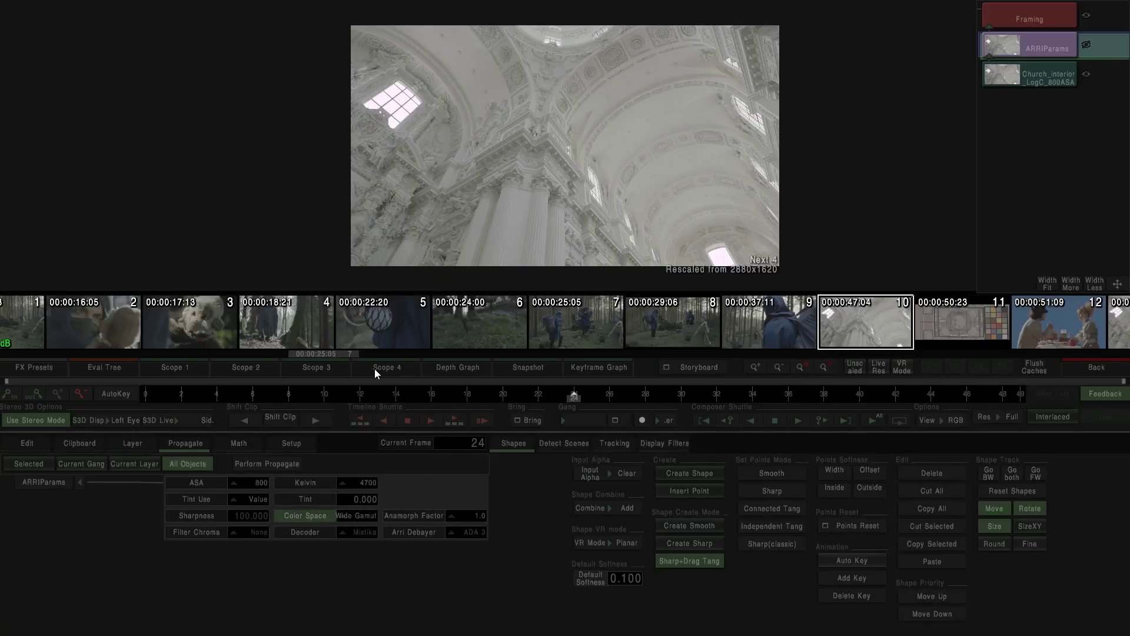
left_click(362, 514)
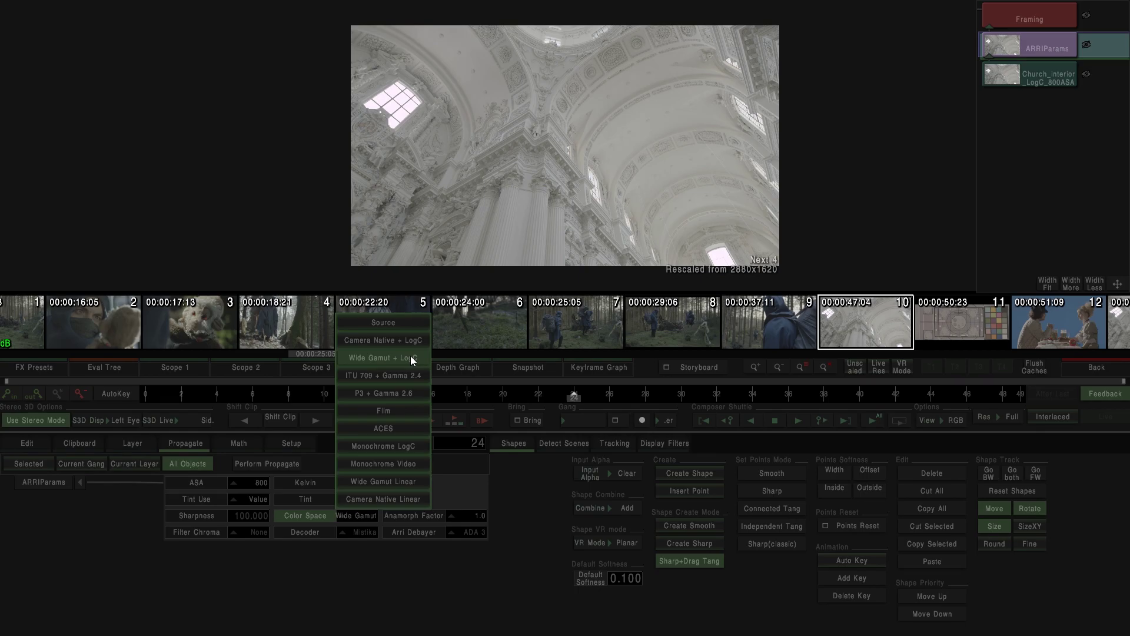
left_click(395, 429)
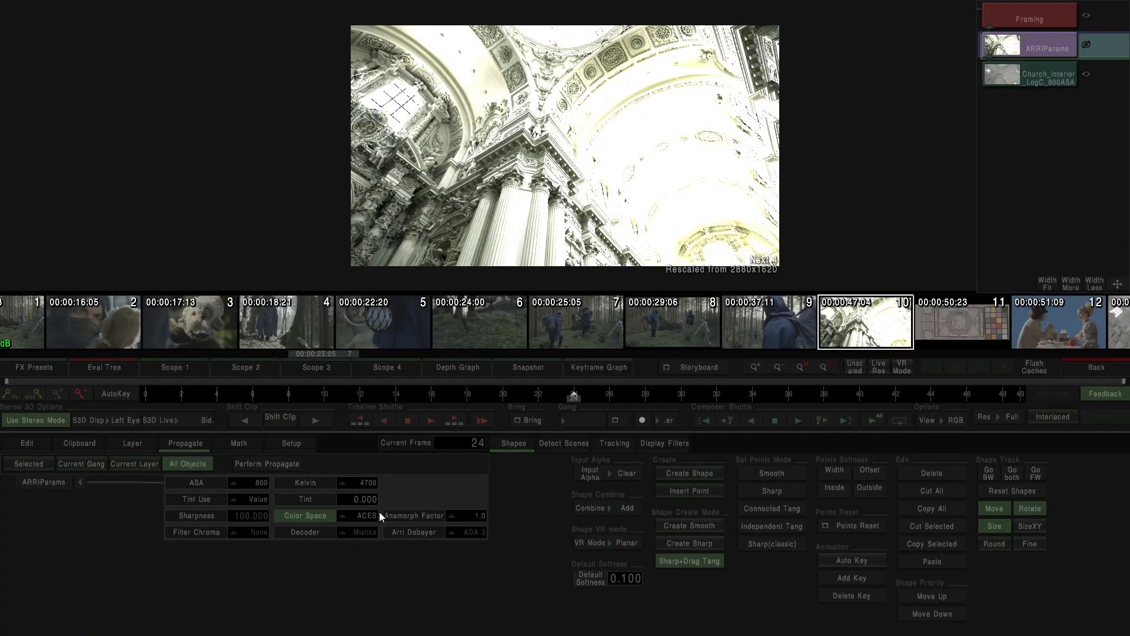
left_click(1112, 368)
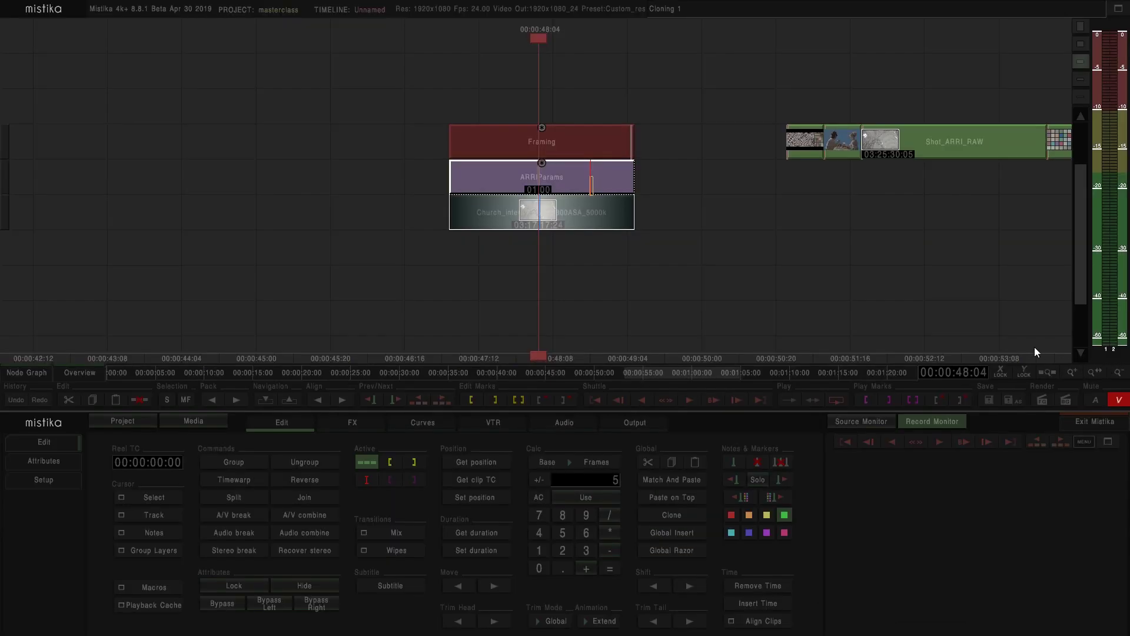
Step: Add a UniColour effect above the Framing layer and move it over the start of the ARRI sequence
left_click(366, 423)
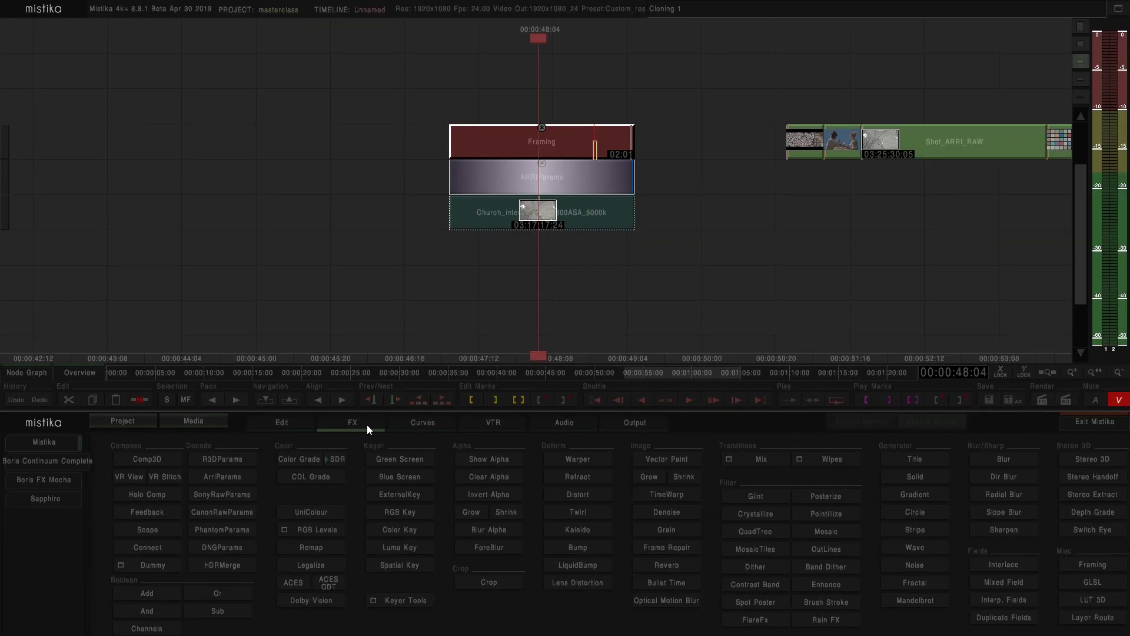
left_click(311, 517)
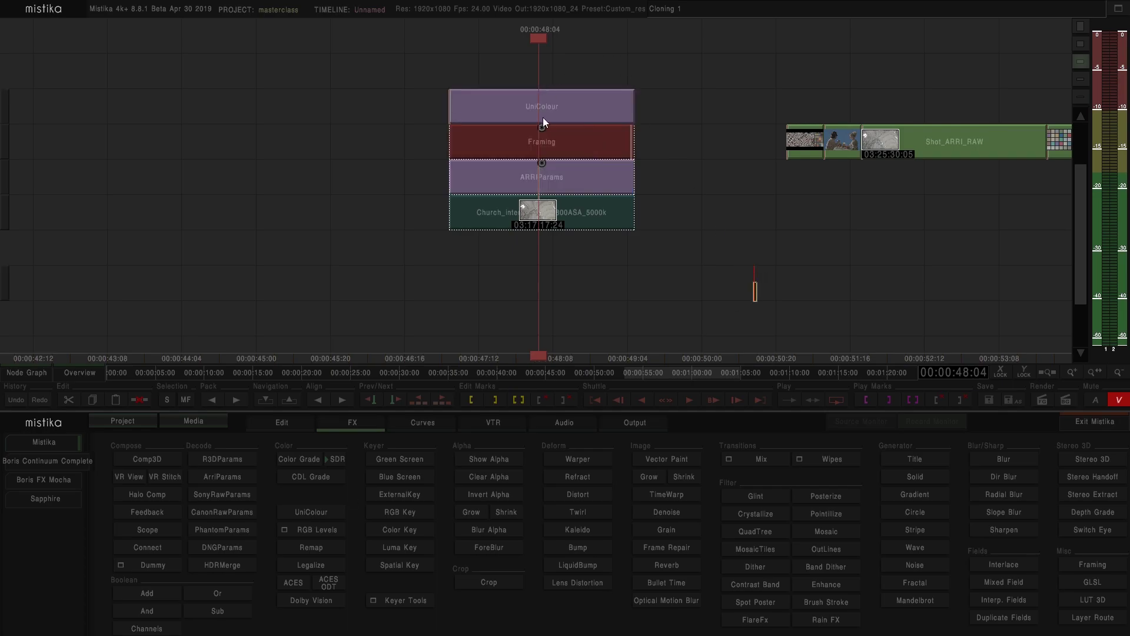
scroll(588, 299, "down", 3)
left_click_drag(539, 106, 622, 104)
scroll(653, 110, "up", 2)
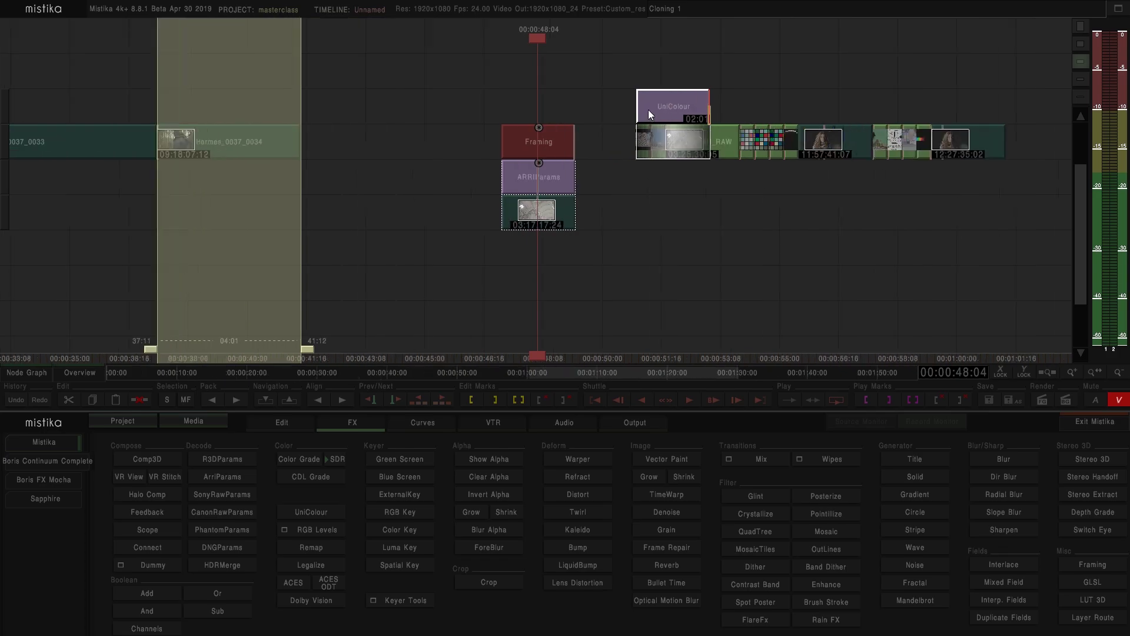
mouse_move(754, 114)
left_mouse_down()
mouse_move(872, 122)
mouse_move(757, 126)
left_mouse_up()
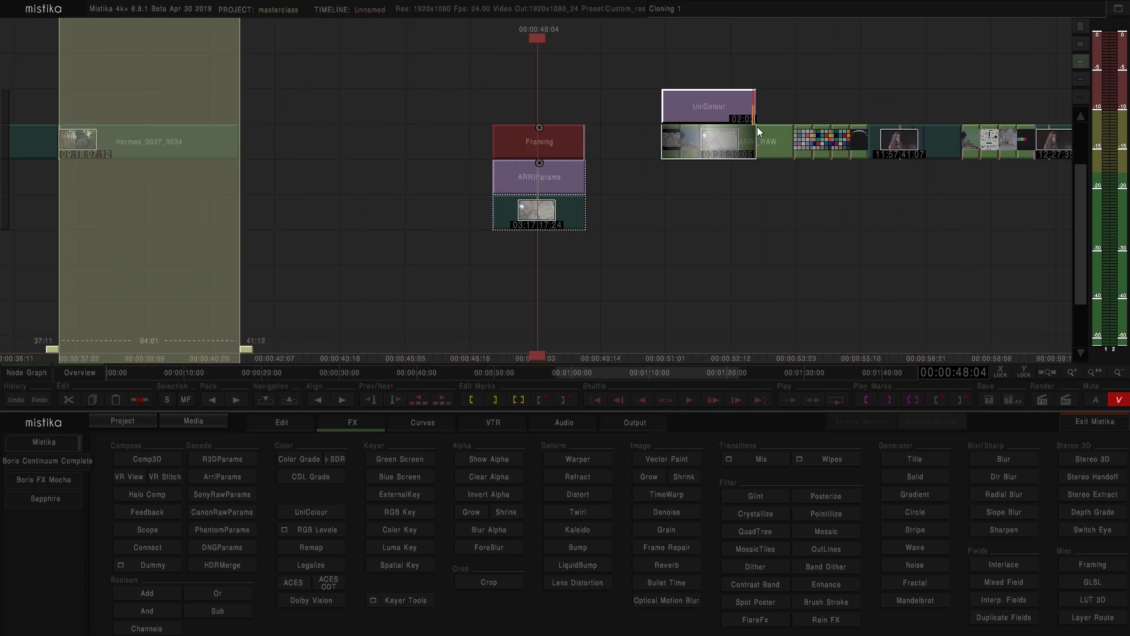
Step: Switch the trim mode to Select, stretch the UniColour effect across the whole ARRI sequence and delete it
left_click(297, 426)
left_click(524, 612)
left_click(560, 601)
scroll(842, 42, "down", 3)
left_click(646, 101)
left_click_drag(646, 105, 836, 107)
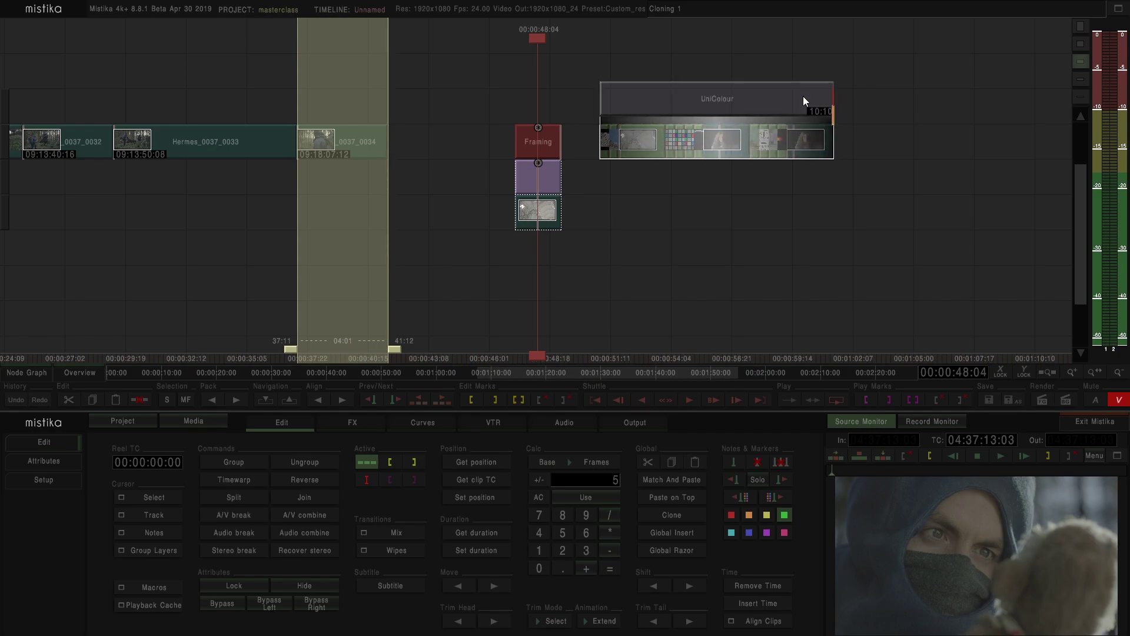
scroll(575, 206, "up", 3)
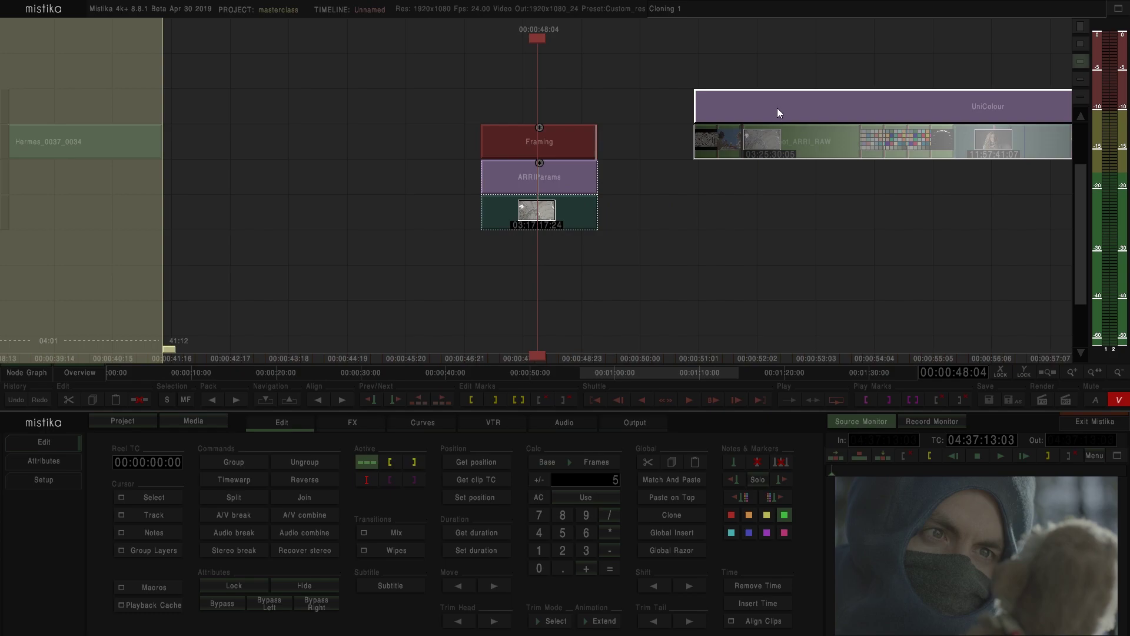
key("Delete")
Step: Add a UniColour effect on top of the cloned church clip's Framing layer and open its parameters
left_click(552, 143)
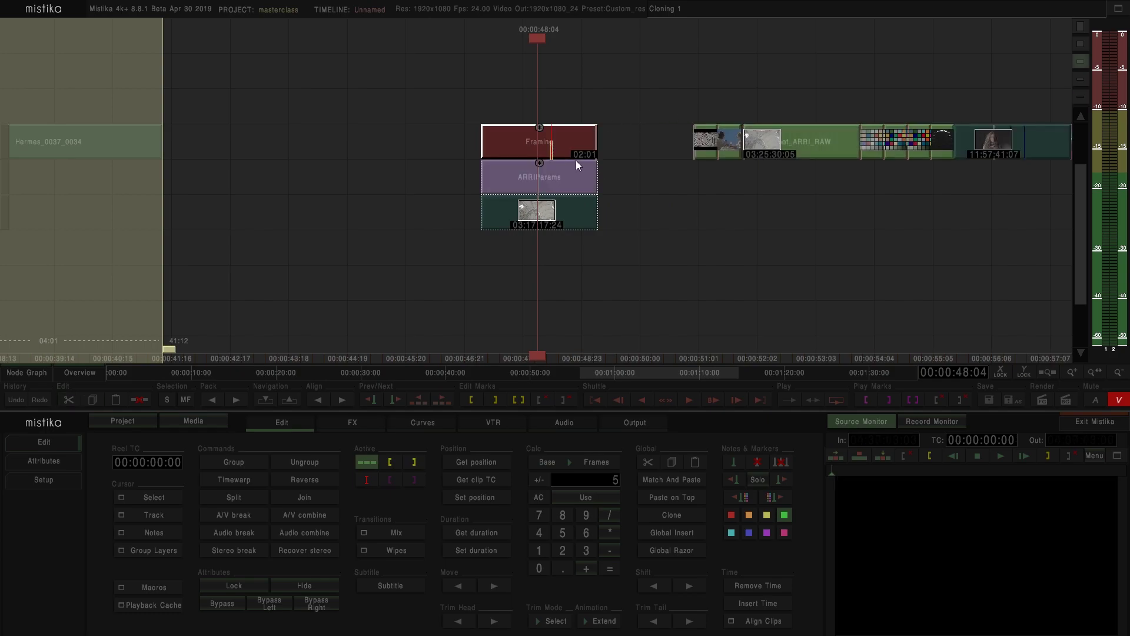
left_click(352, 422)
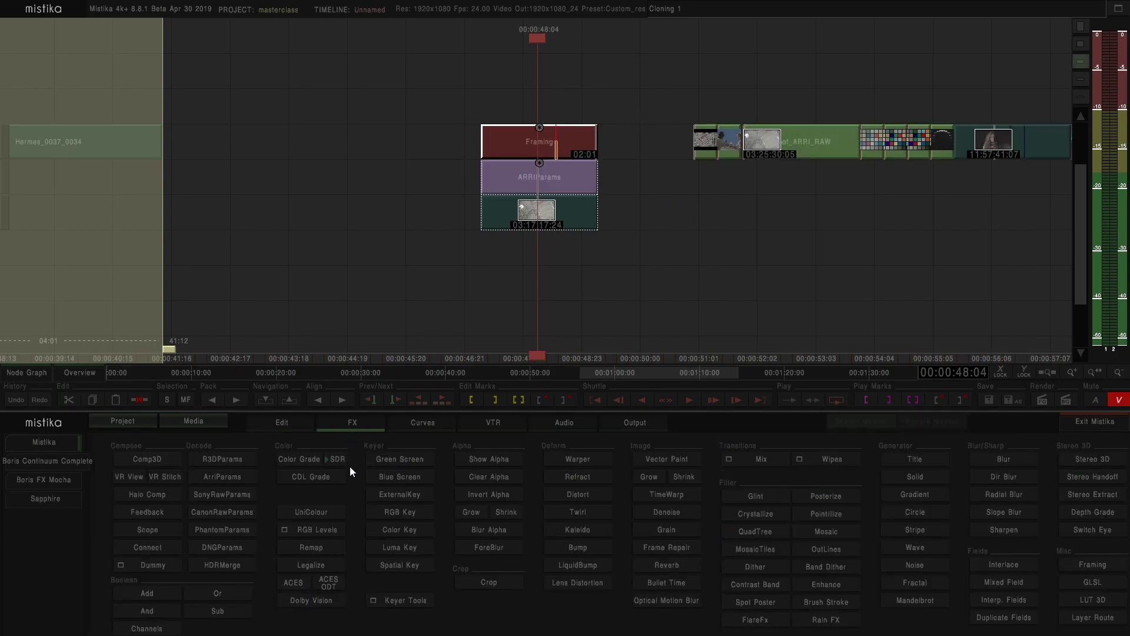
left_click(327, 510)
double_click(578, 110)
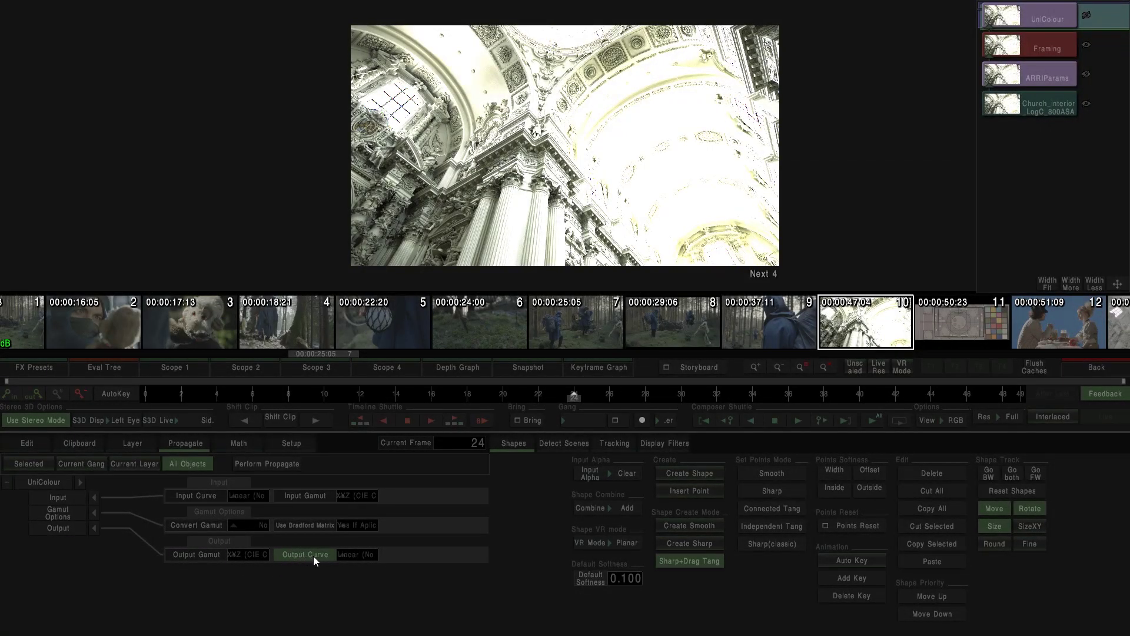
Step: Set UniColour's Input Curve to Linear (No Curve), Input Gamut to ACES (ACES) and Convert Gamut to Yes
left_click(255, 495)
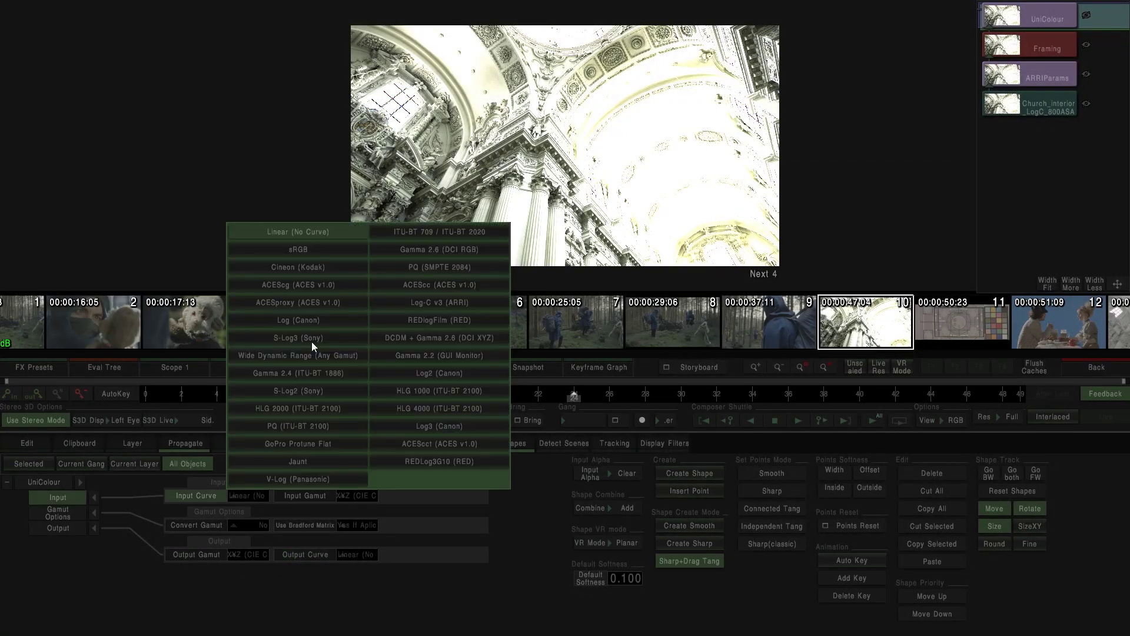
left_click(315, 234)
left_click(358, 496)
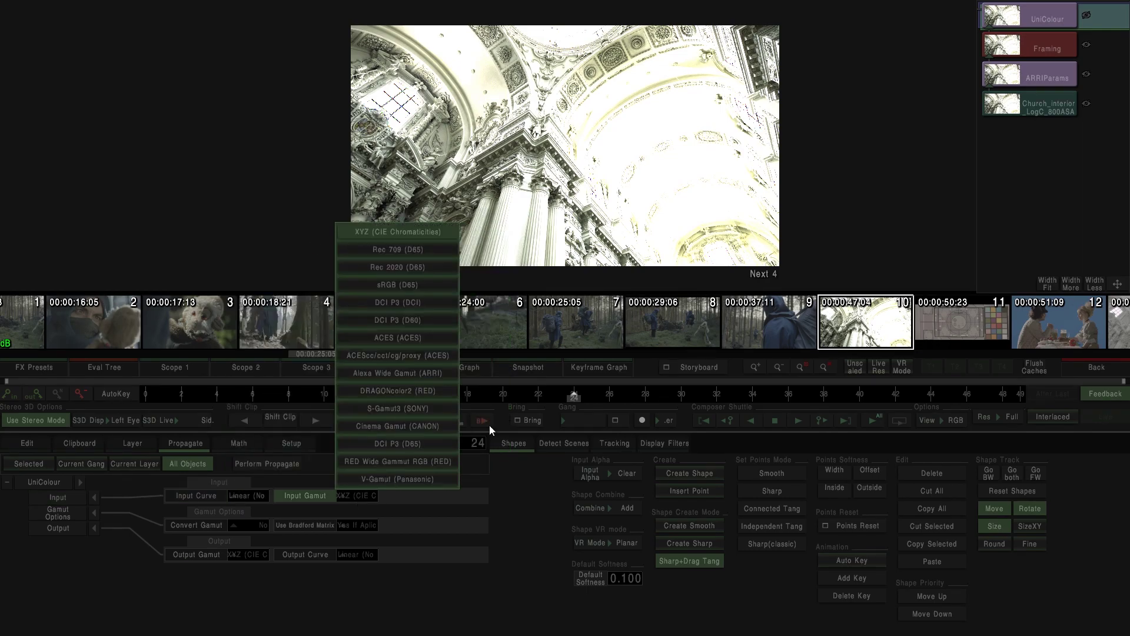
left_click(415, 339)
left_click(259, 530)
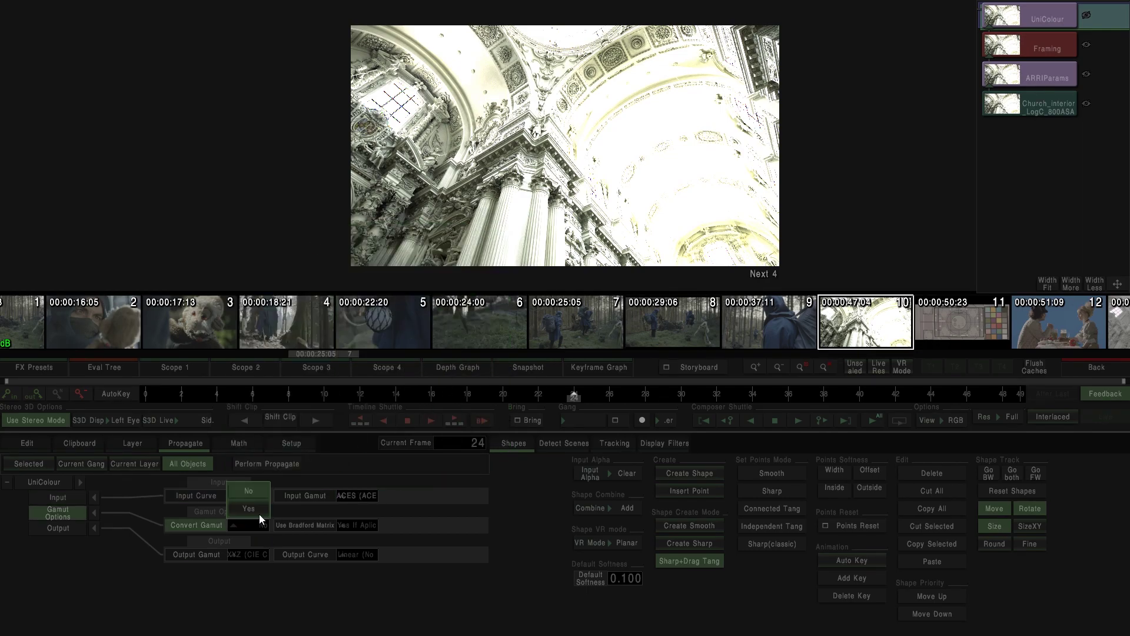
Step: Set UniColour's Output Gamut to Alexa Wide Gamut (ARRI) and Output Curve to Log-C v3 (ARRI)
left_click(257, 555)
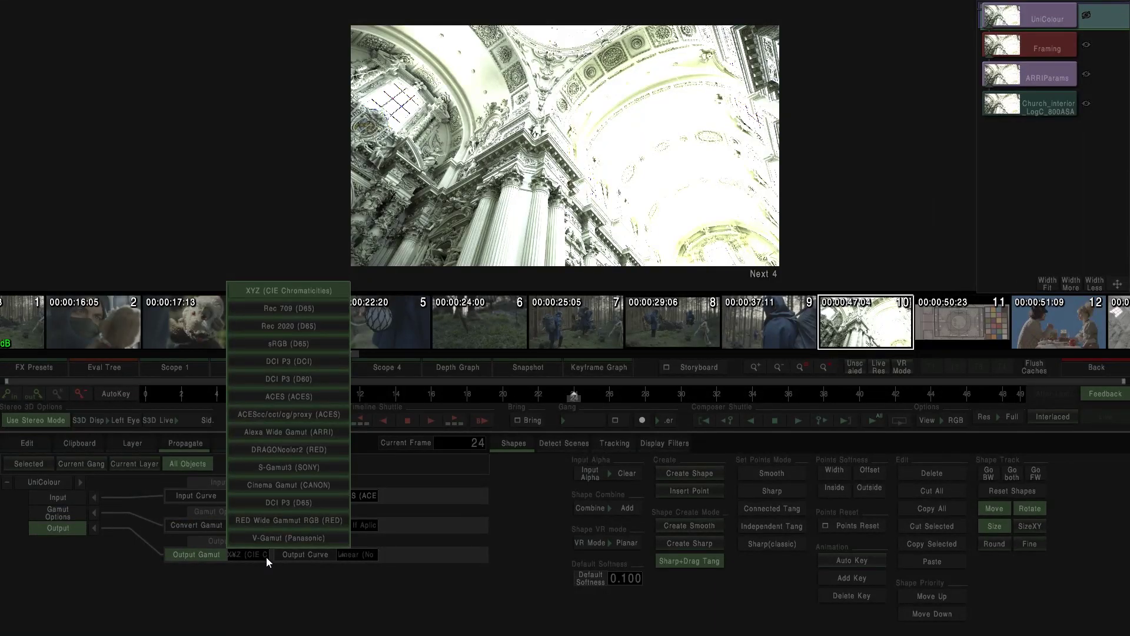
left_click(273, 431)
left_click(351, 558)
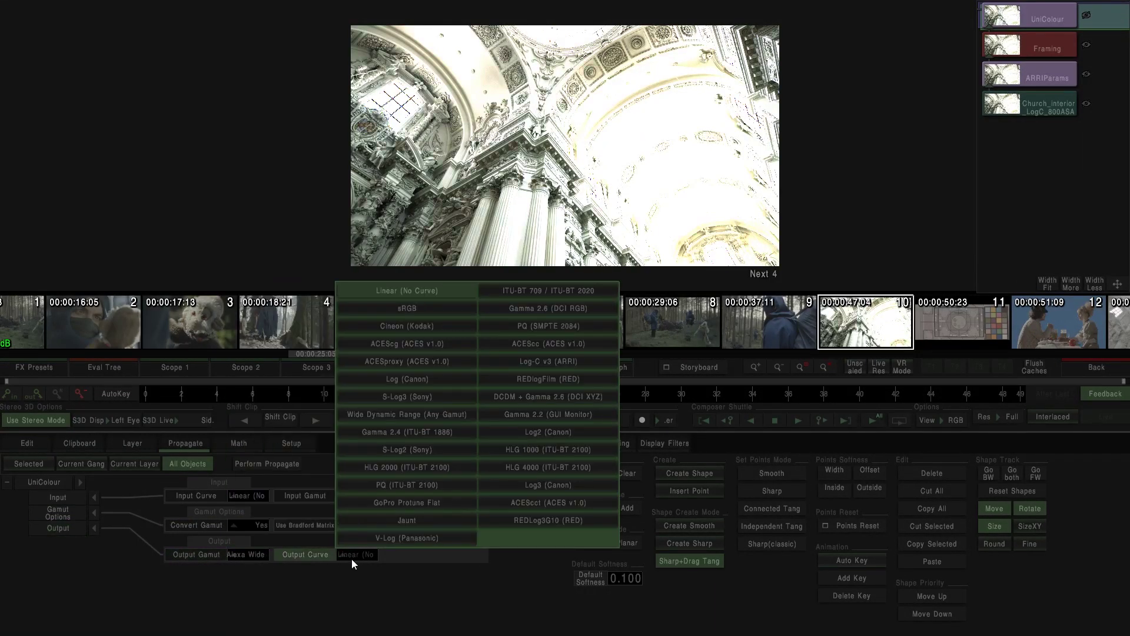
left_click(558, 362)
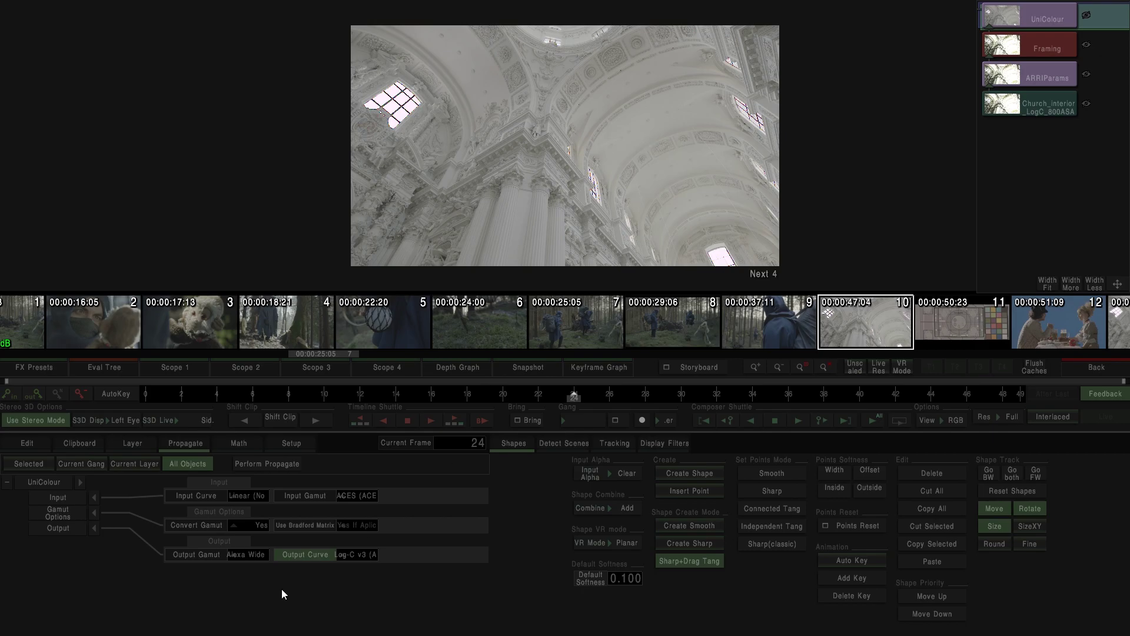
Step: Change UniColour's Output Curve to S-Log2 (Sony) and its Output Gamut to S-Gamut3 (SONY)
left_click(374, 554)
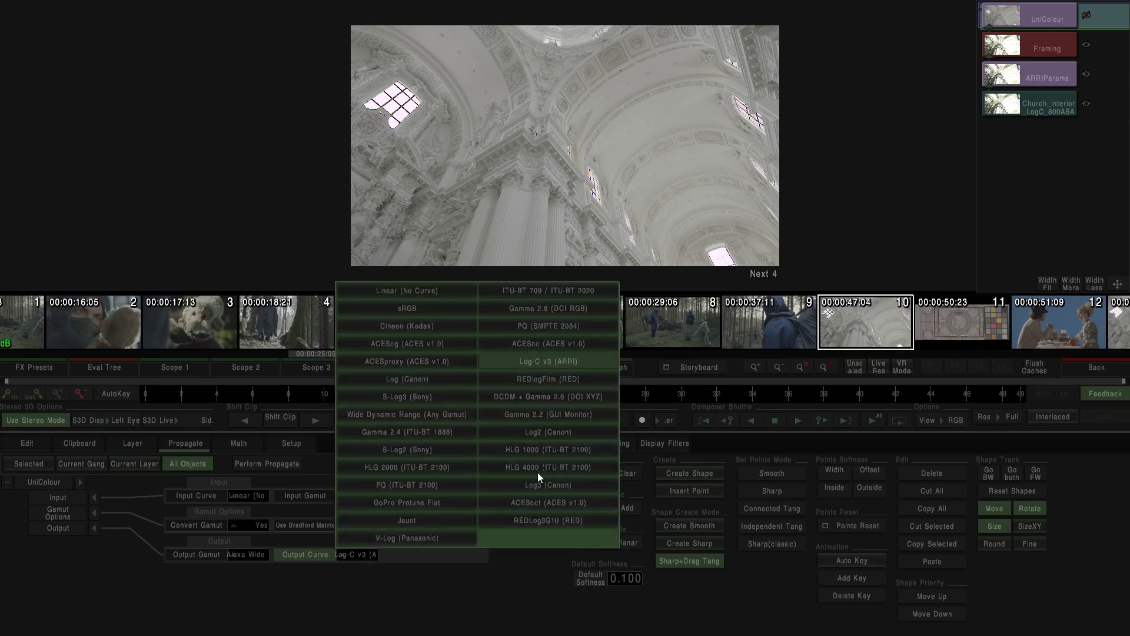
left_click(434, 449)
left_click(263, 555)
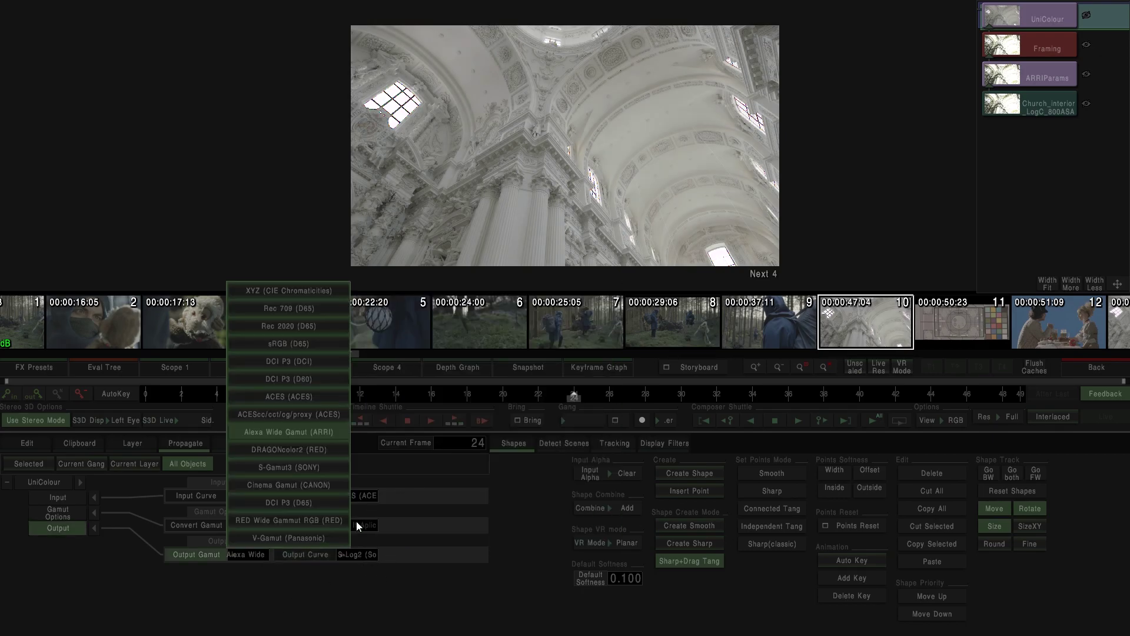
left_click(305, 471)
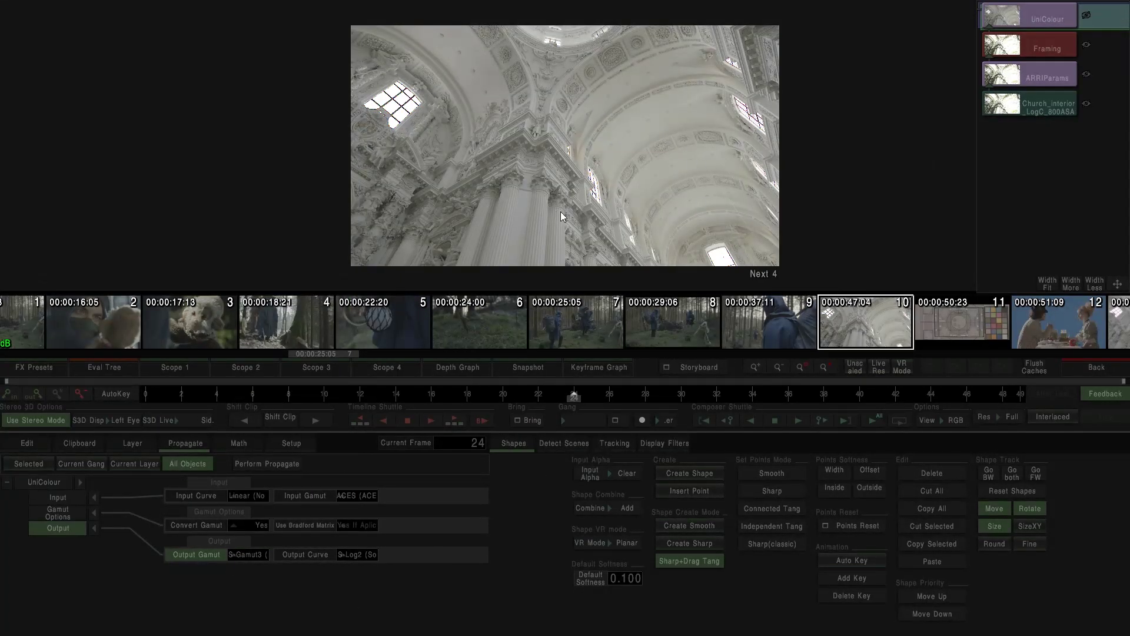
Step: Add a ColorGrade and a second UniColour on top of the church clip's stack and open the new UniColour's parameters
scroll(561, 211, "down", 2)
scroll(573, 218, "up", 1)
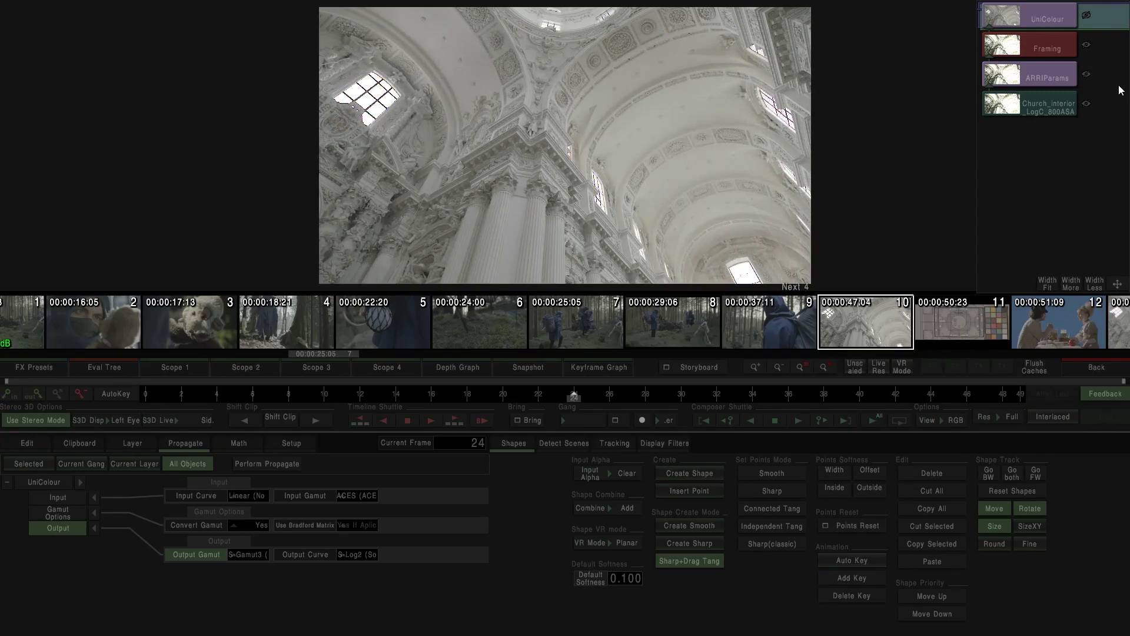
left_click(1109, 371)
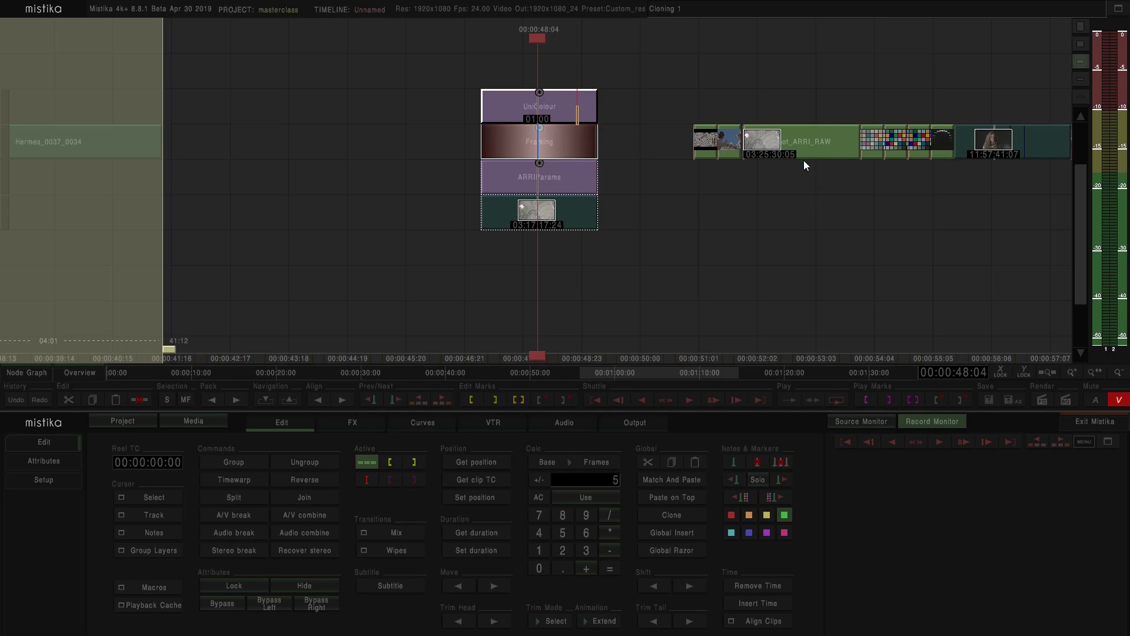
left_click_drag(657, 79, 698, 146)
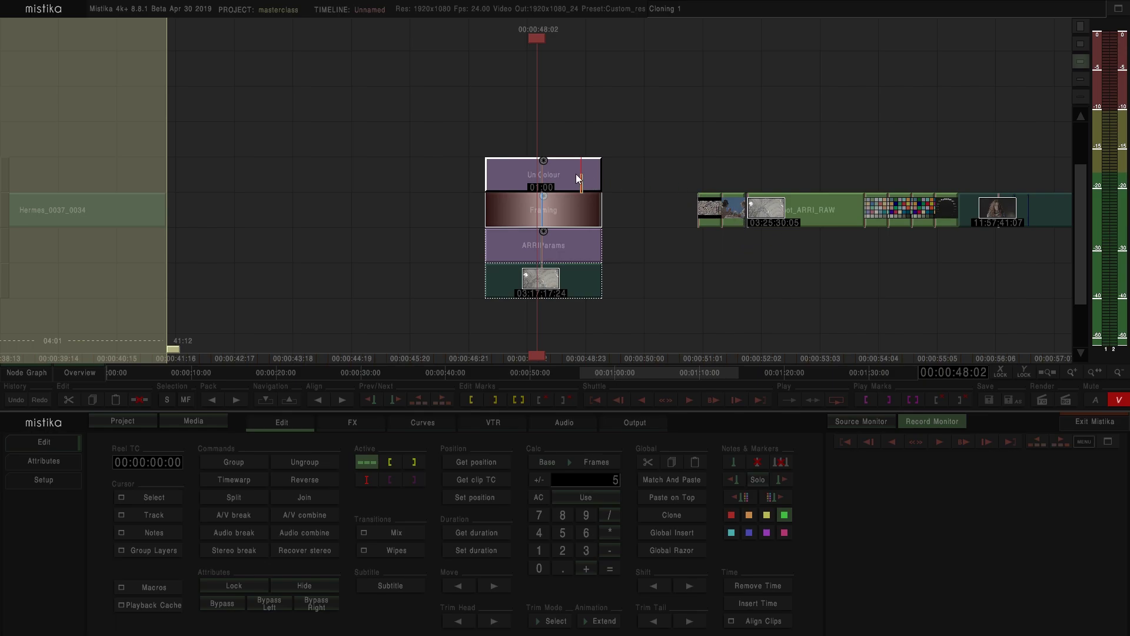
left_click(380, 424)
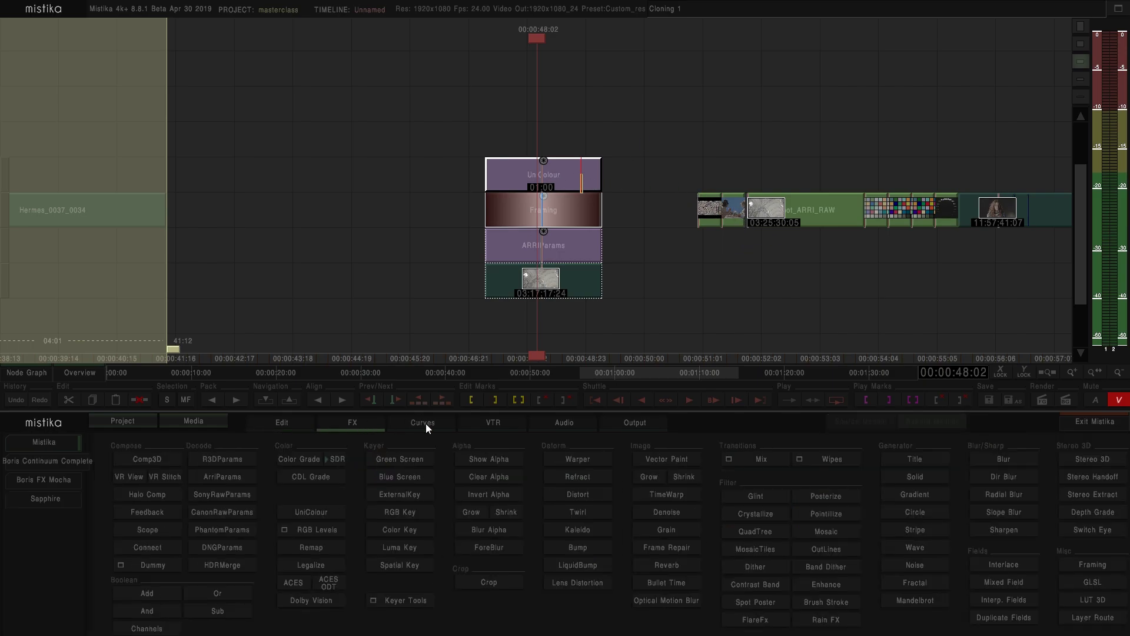
left_click(303, 459)
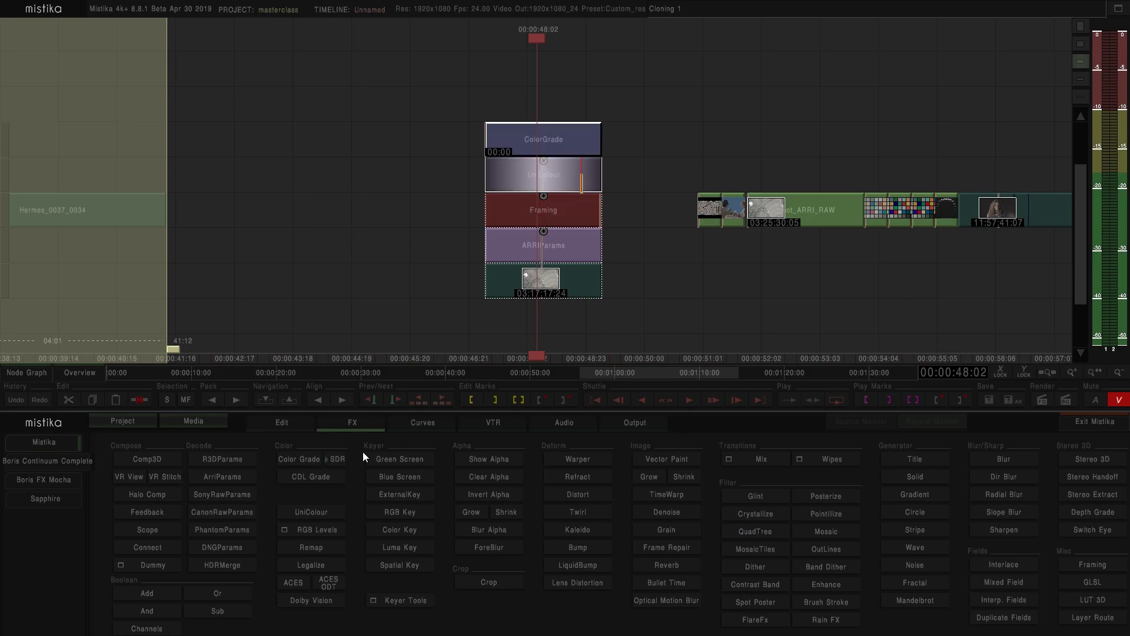
left_click(319, 512)
double_click(582, 101)
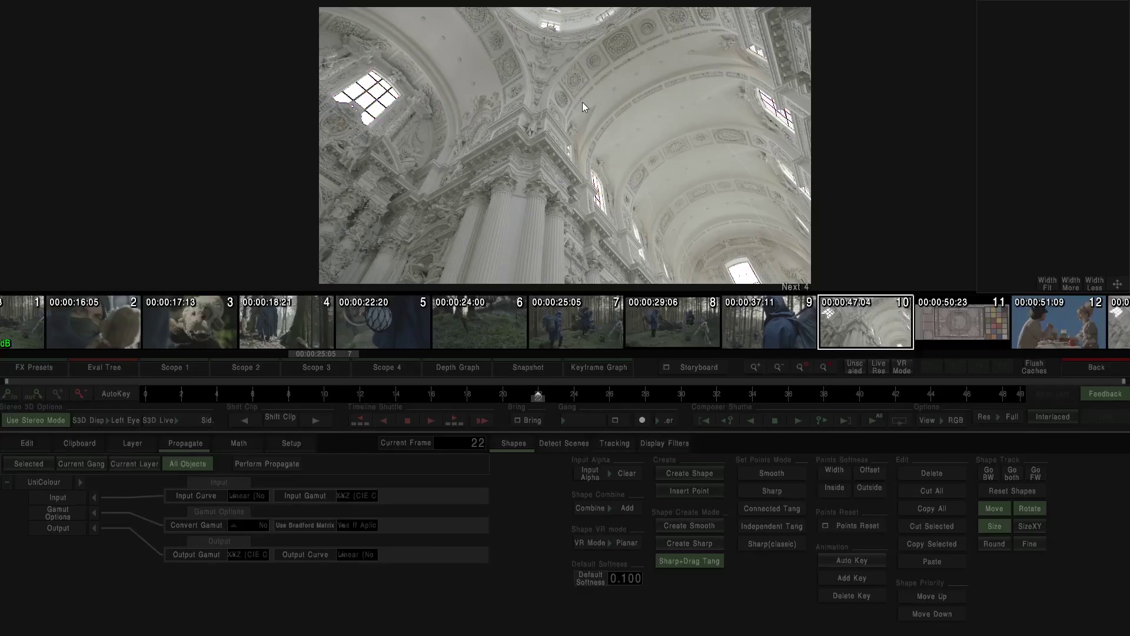
Step: Set the top UniColour's Input Curve to S-Log2 (Sony) and its Input Gamut to S-Gamut3 (SONY)
left_click(245, 496)
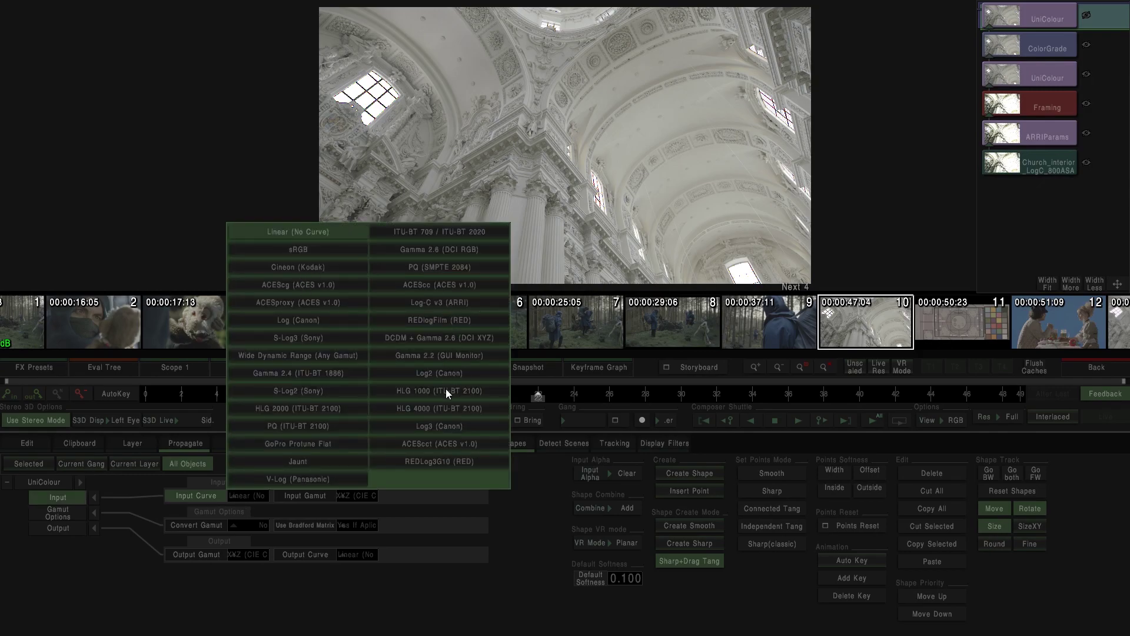
left_click(330, 392)
left_click(353, 497)
left_click(405, 407)
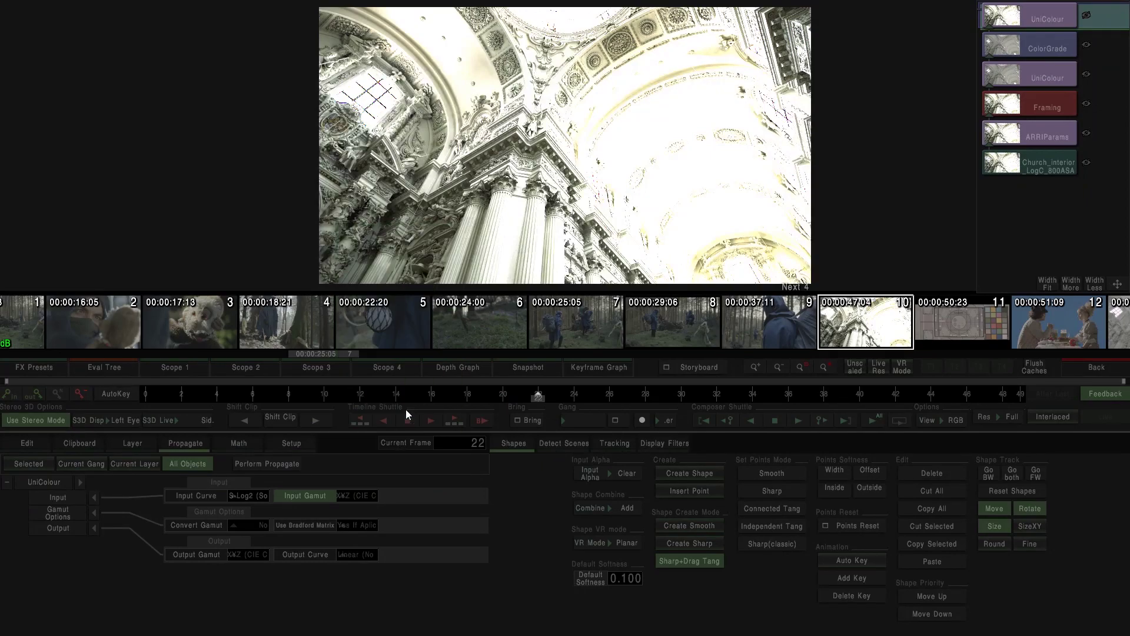
Step: Set the top UniColour's Convert Gamut to Yes and its Output Gamut to ACES (ACES)
left_click(263, 522)
left_click(263, 510)
left_click(249, 553)
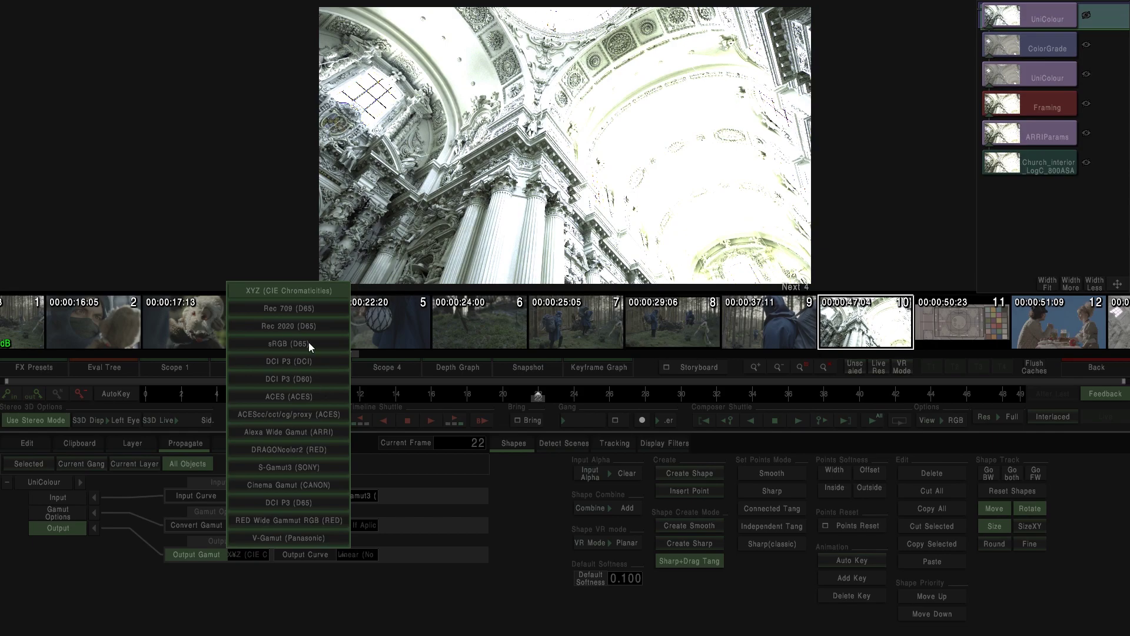
left_click(298, 398)
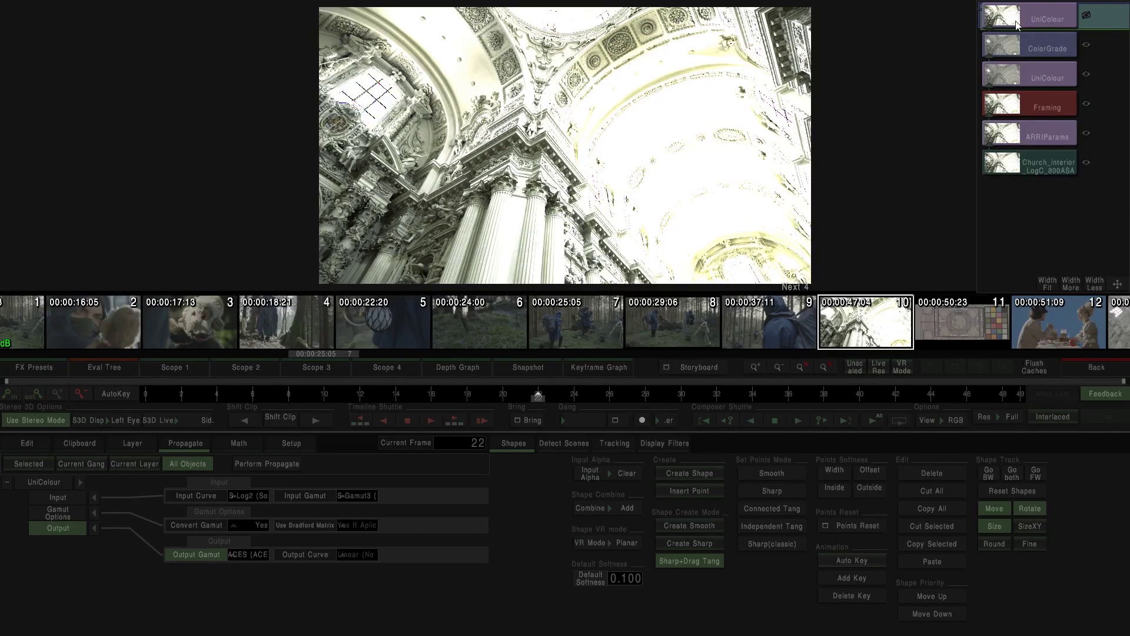
Step: Compare the lower UniColour's settings, return to the timeline and delete the whole church effect stack
left_click(1022, 80)
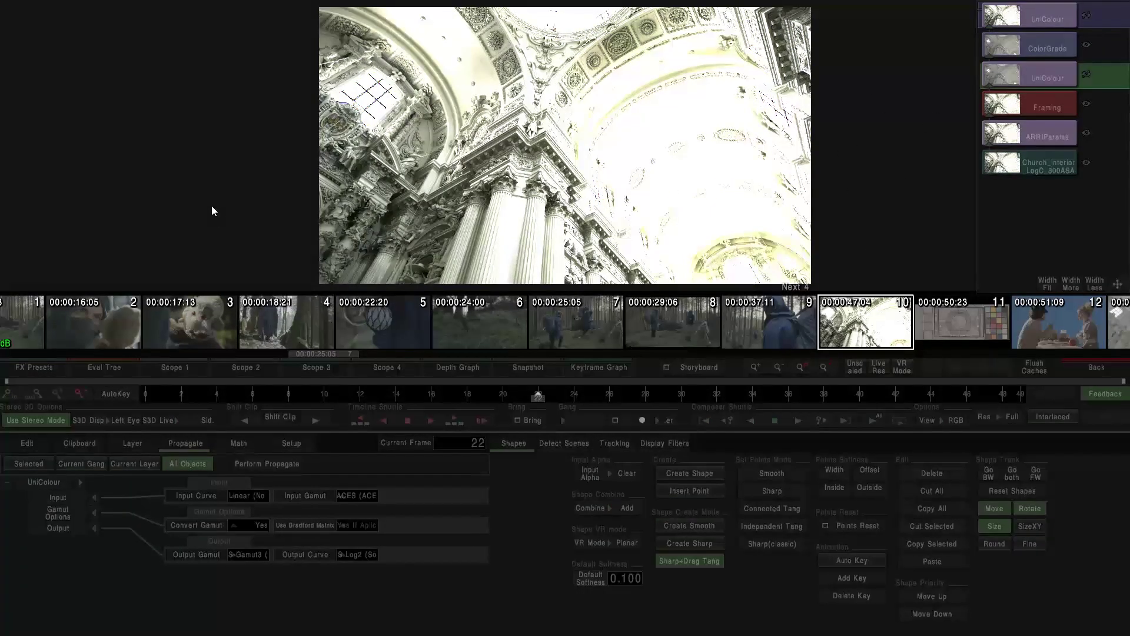
left_click(1083, 368)
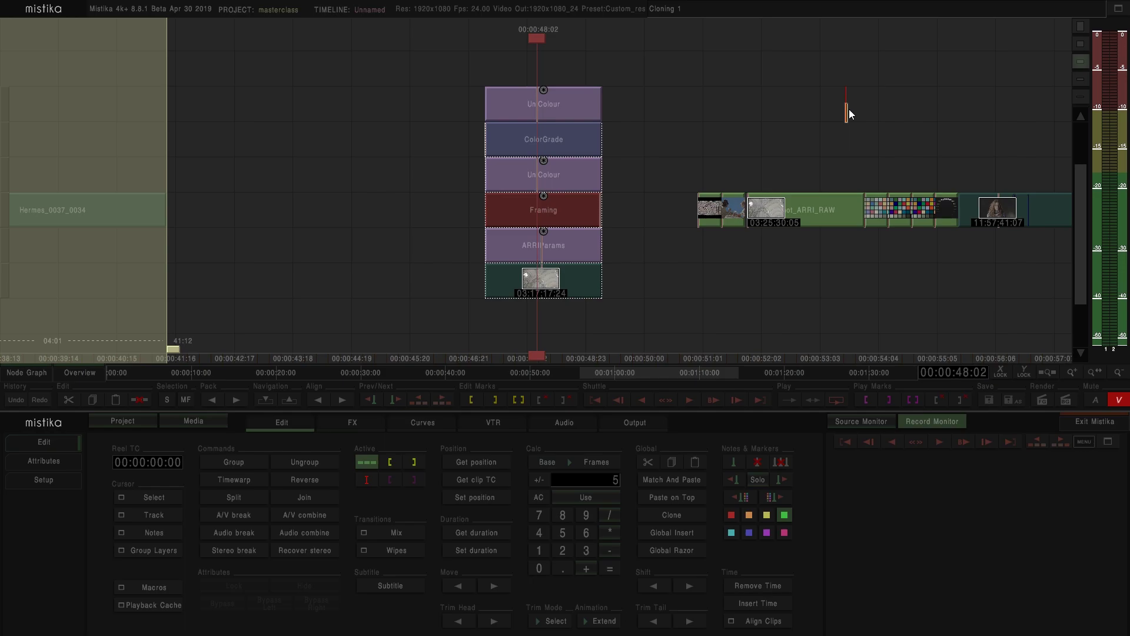
left_click_drag(646, 320, 528, 83)
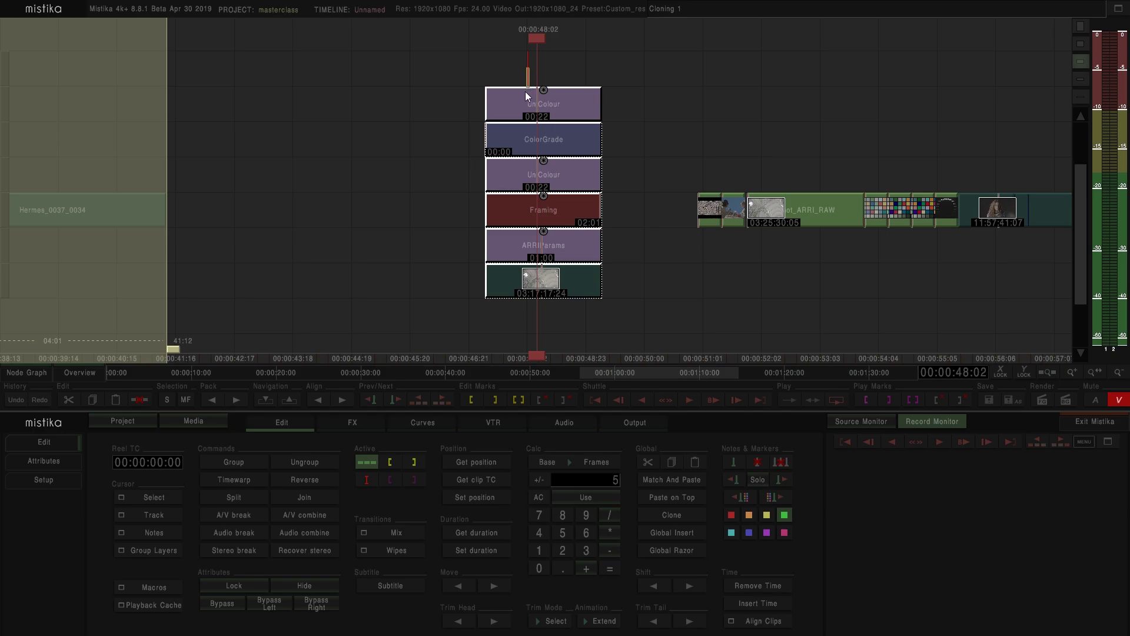
key("Delete")
key("space")
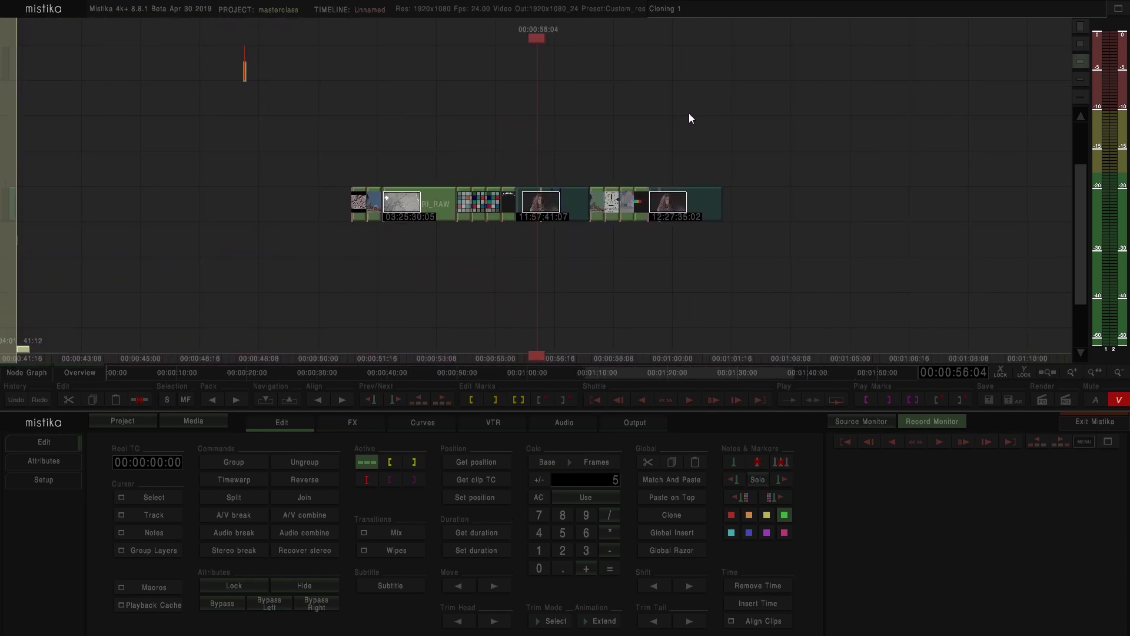
Step: Copy the last Faces_skin_tone clip to the empty timeline area after it and stack a second copy directly above
left_click_drag(675, 112, 528, 114)
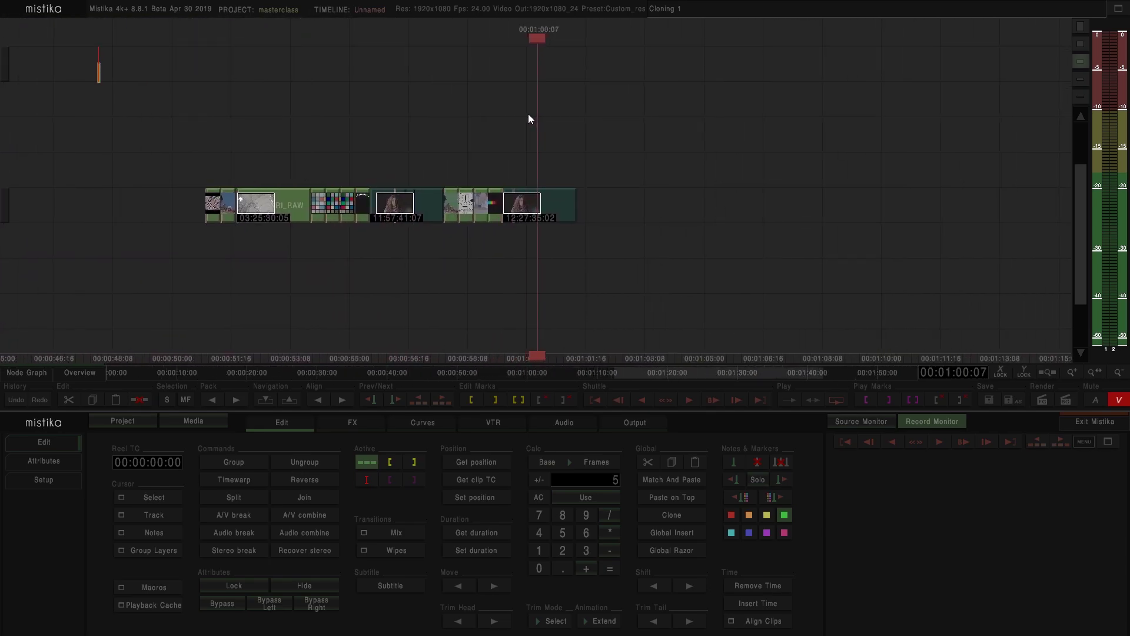
left_click(564, 203)
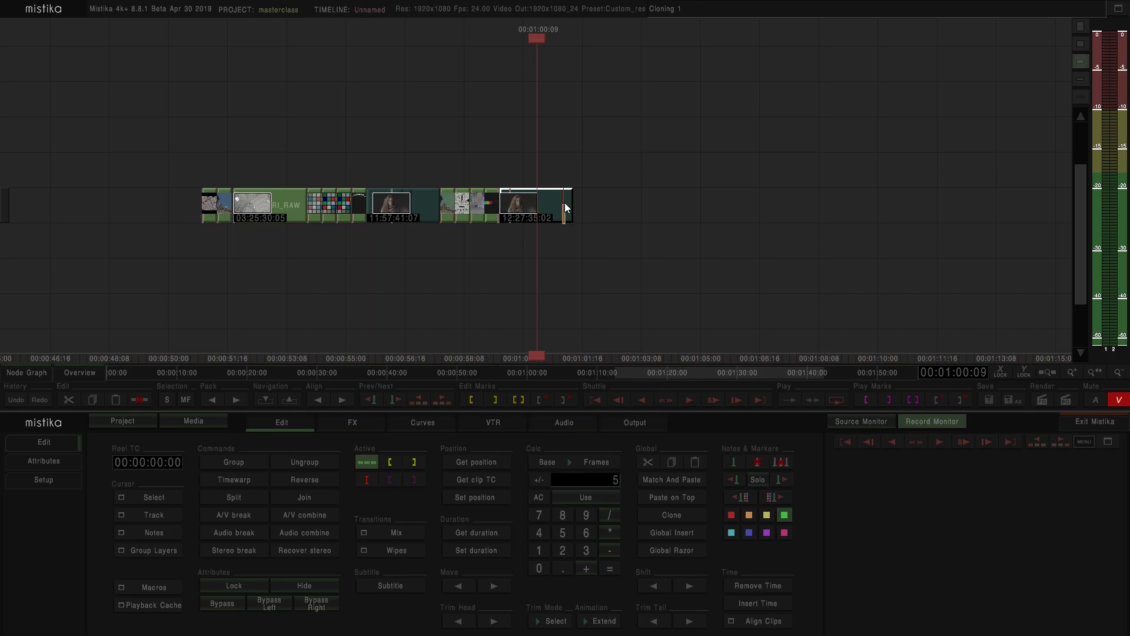
left_click_drag(545, 203, 770, 197)
left_click_drag(766, 268, 548, 267)
scroll(548, 267, "up", 2)
left_click_drag(528, 204, 534, 171)
Step: Add a ColorGrade to the upper Faces_skin_tone copy and shift its Gamma wheel to give the image a strong orange tint
left_click(353, 424)
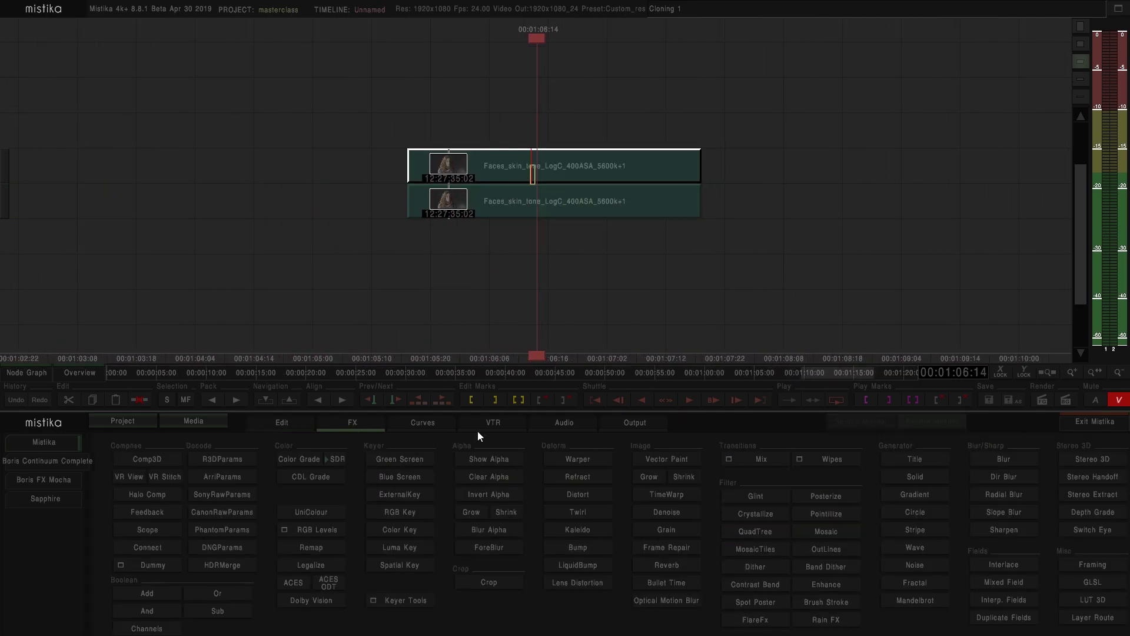
left_click(309, 461)
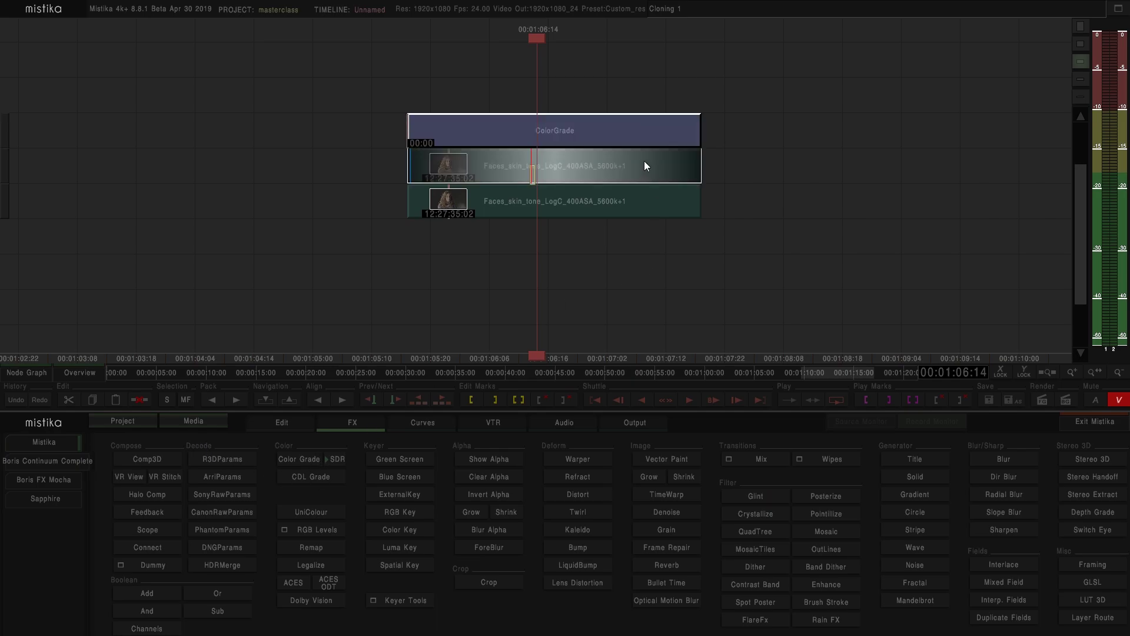
double_click(608, 134)
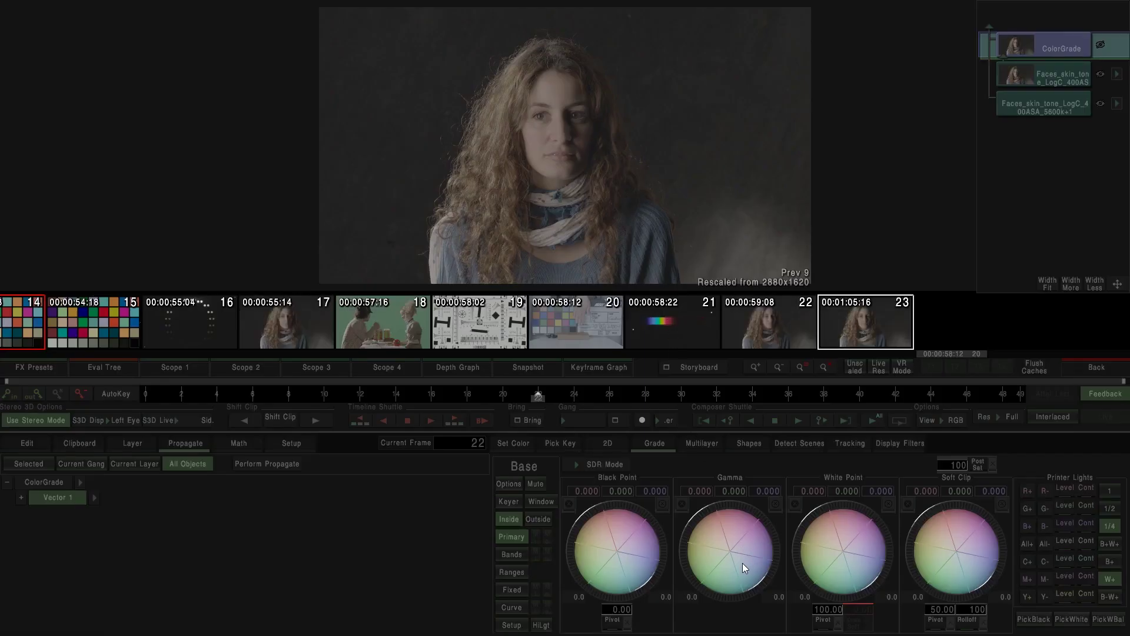
left_click_drag(729, 553, 717, 546)
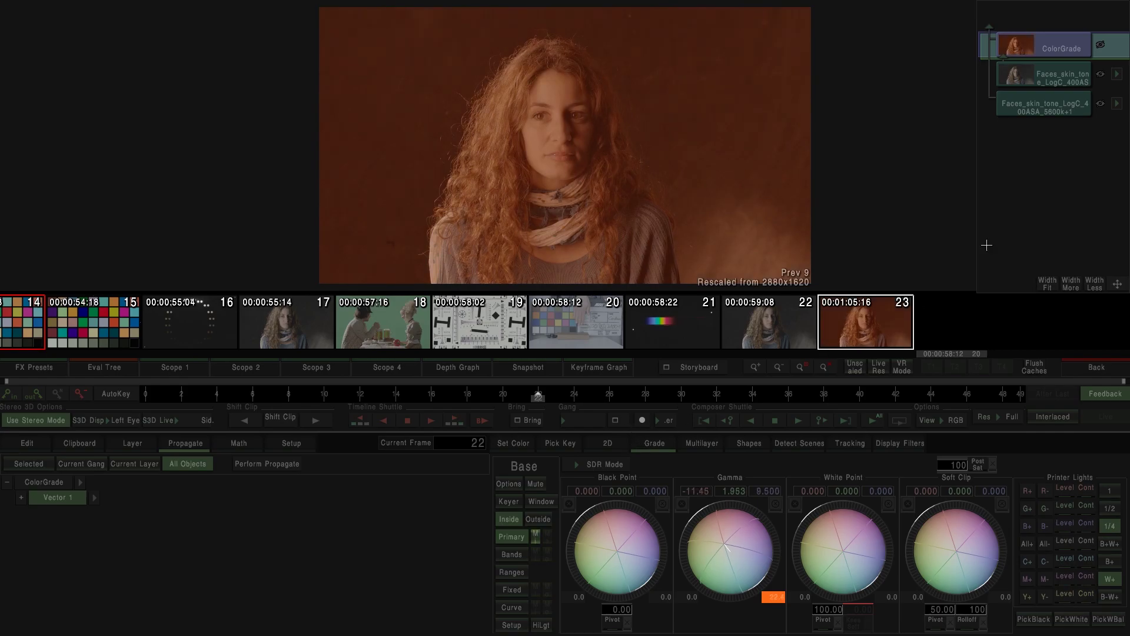
left_click(1089, 367)
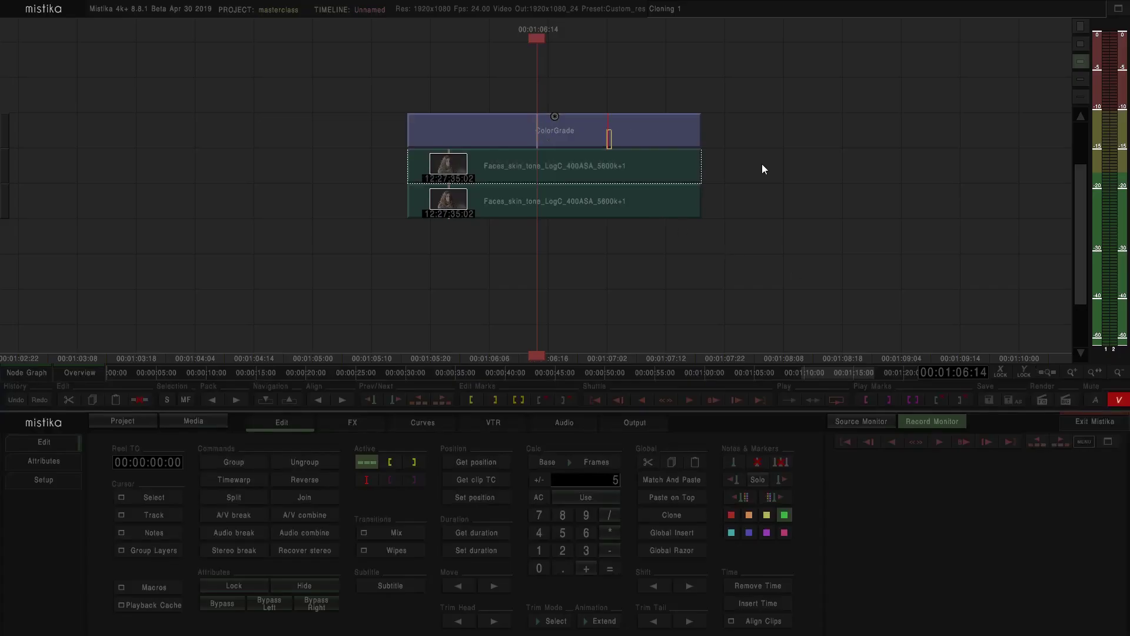
Step: Group the ColorGrade with the upper Faces_skin_tone clip and compare the graded group with the ungraded copy below it
left_click_drag(589, 126, 591, 157)
double_click(591, 158)
left_click(1042, 72)
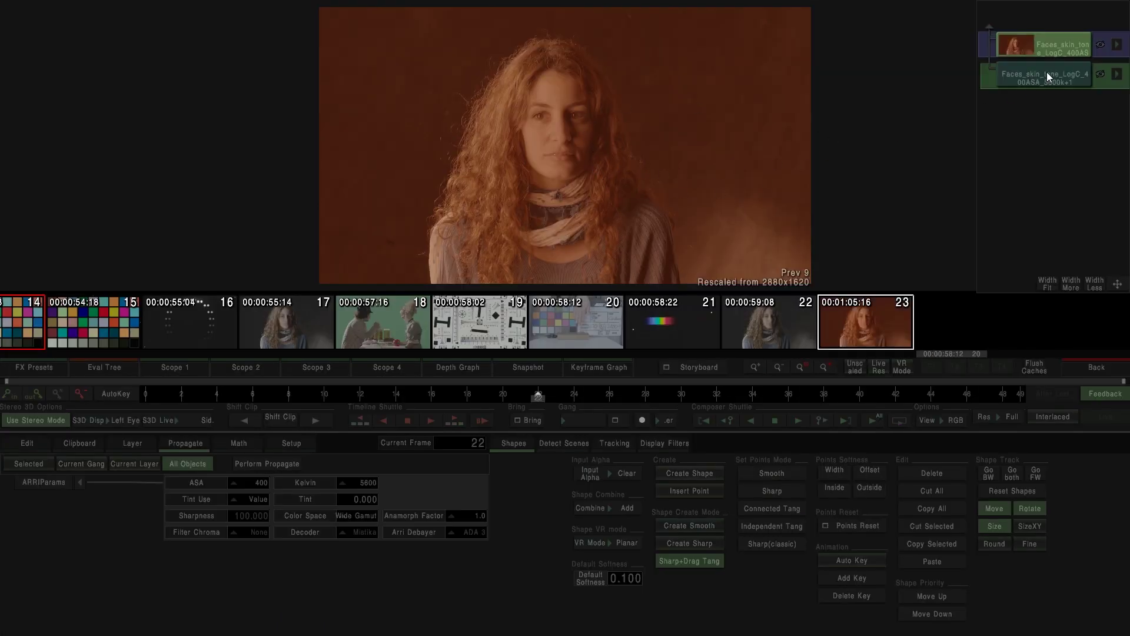
left_click(1020, 51)
left_click(1030, 87)
left_click(1026, 44)
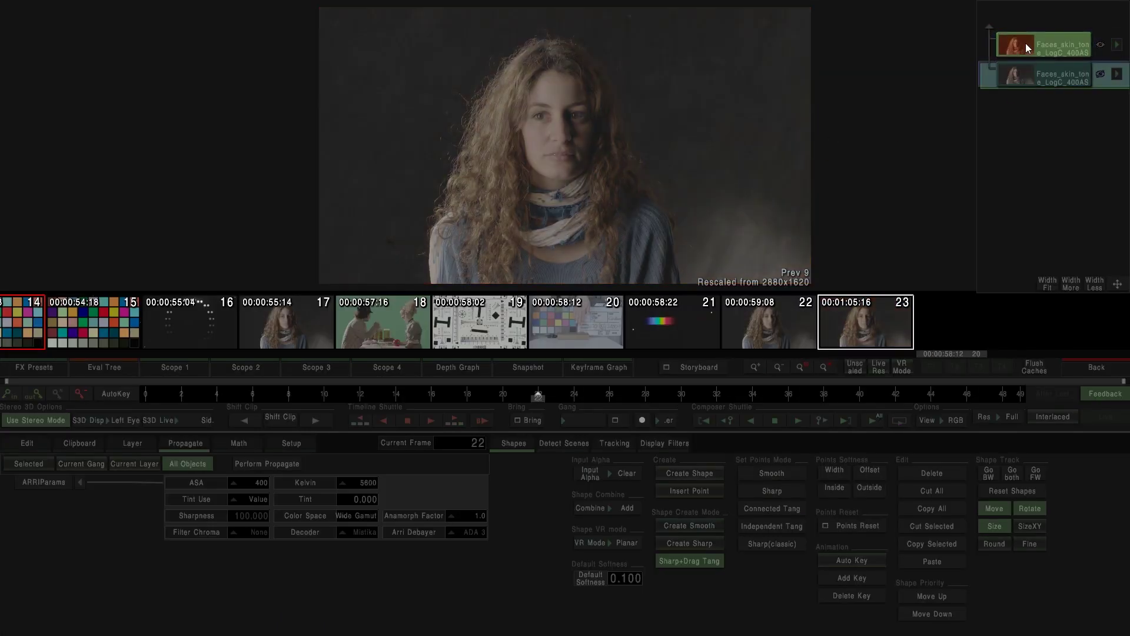
left_click(1088, 363)
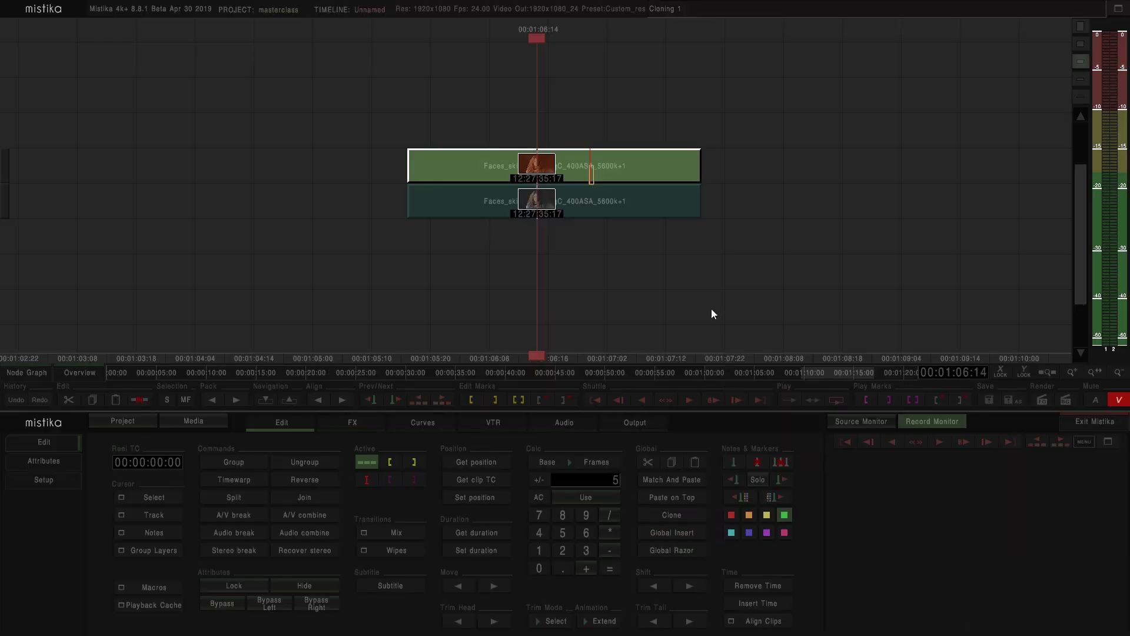
Step: Apply a vertical-edge stripe wipe across both the graded group and the ungraded Faces_skin_tone clip
left_click_drag(749, 240, 568, 139)
left_click(353, 422)
left_click(814, 460)
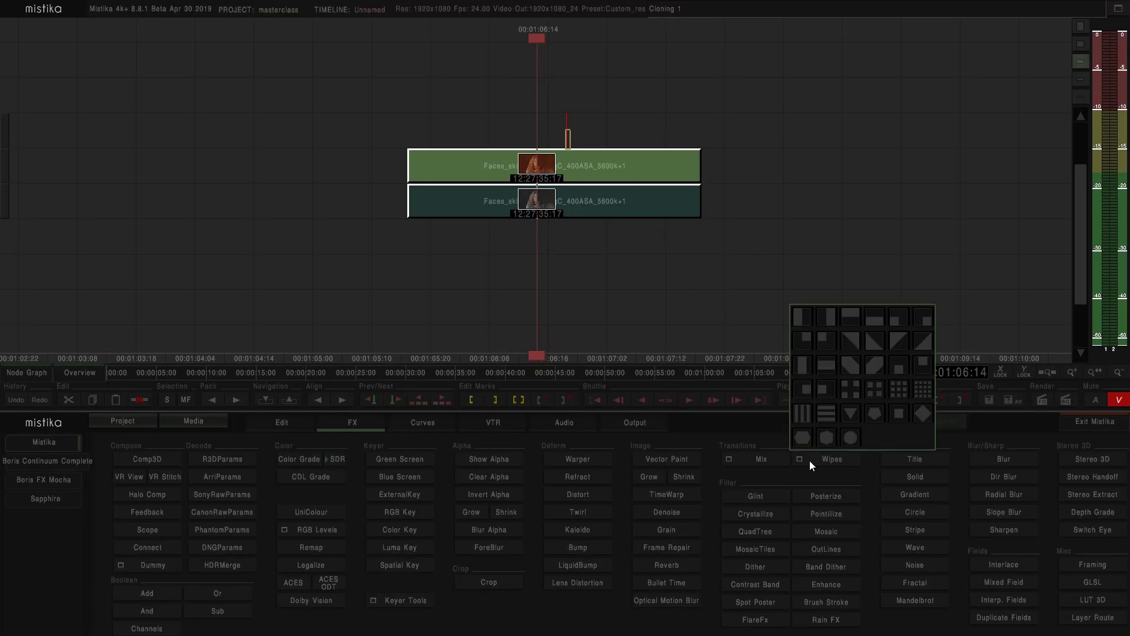
left_click(803, 324)
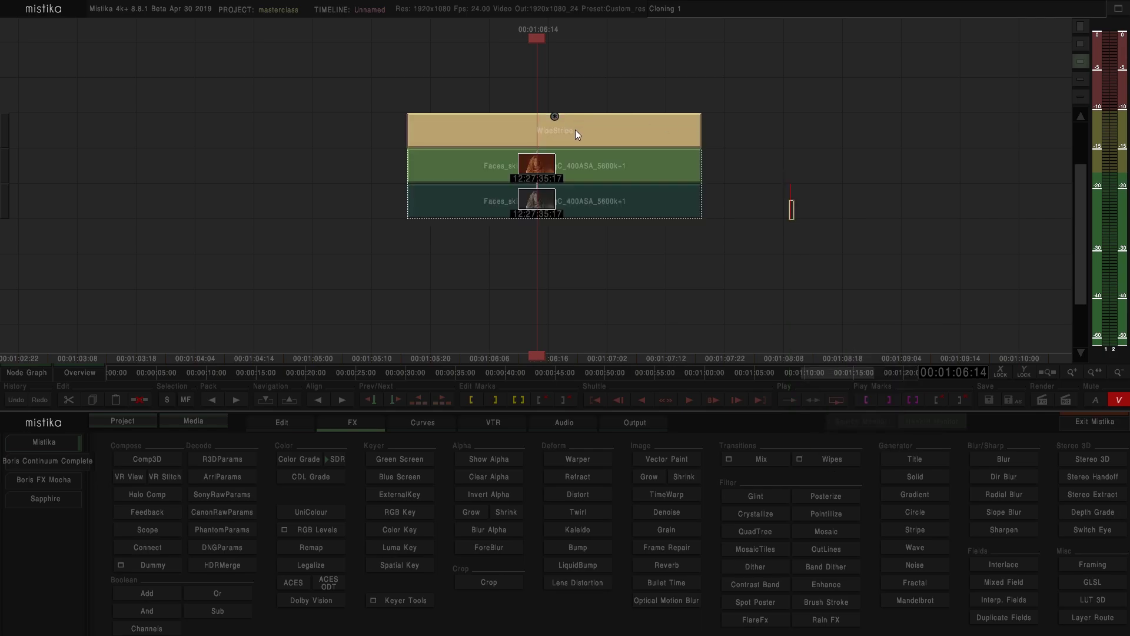
Step: Remove the WipeStripe's animation, set its Grade to 50 for a static half-and-half split and check it across several frames
double_click(576, 134)
left_click_drag(160, 397, 574, 394)
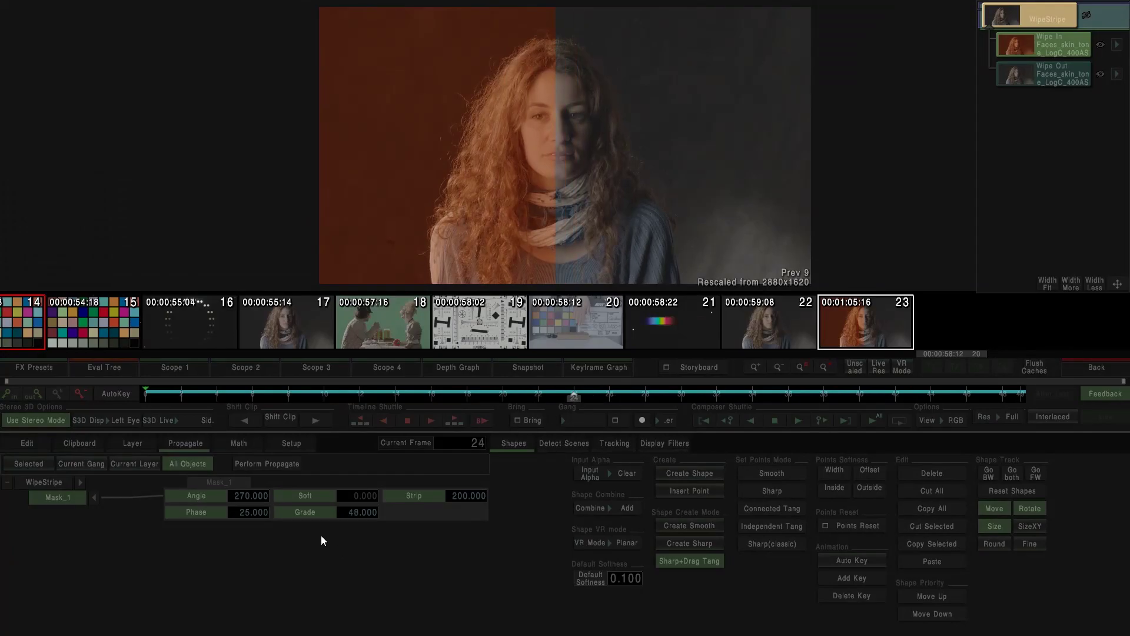
left_click(592, 395)
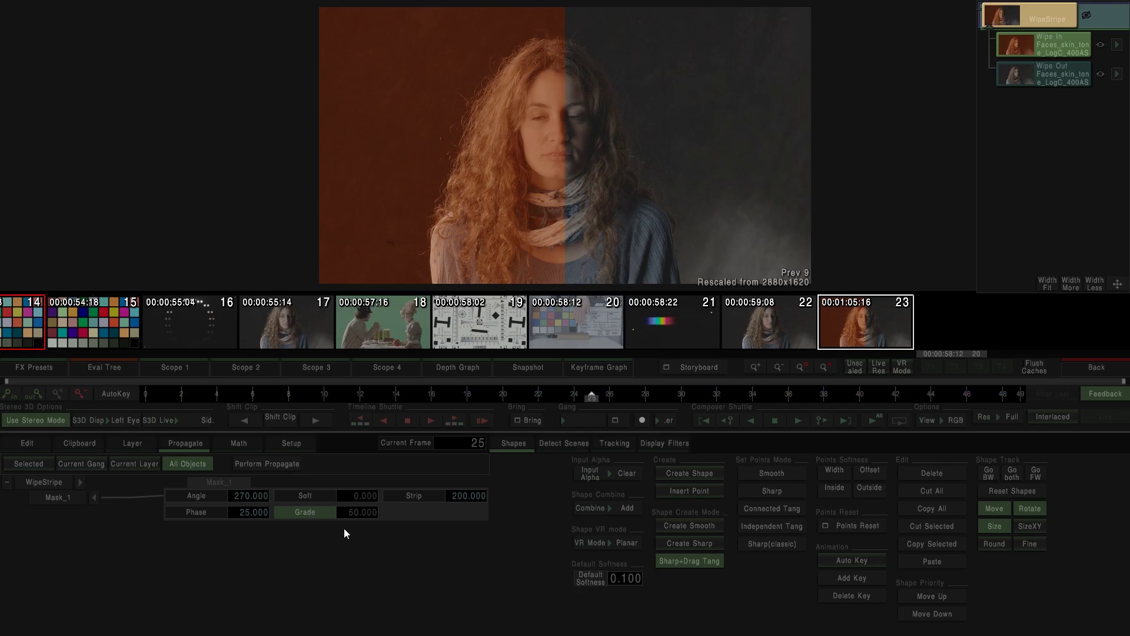
left_click_drag(595, 393, 113, 395)
left_click_drag(539, 394, 327, 403)
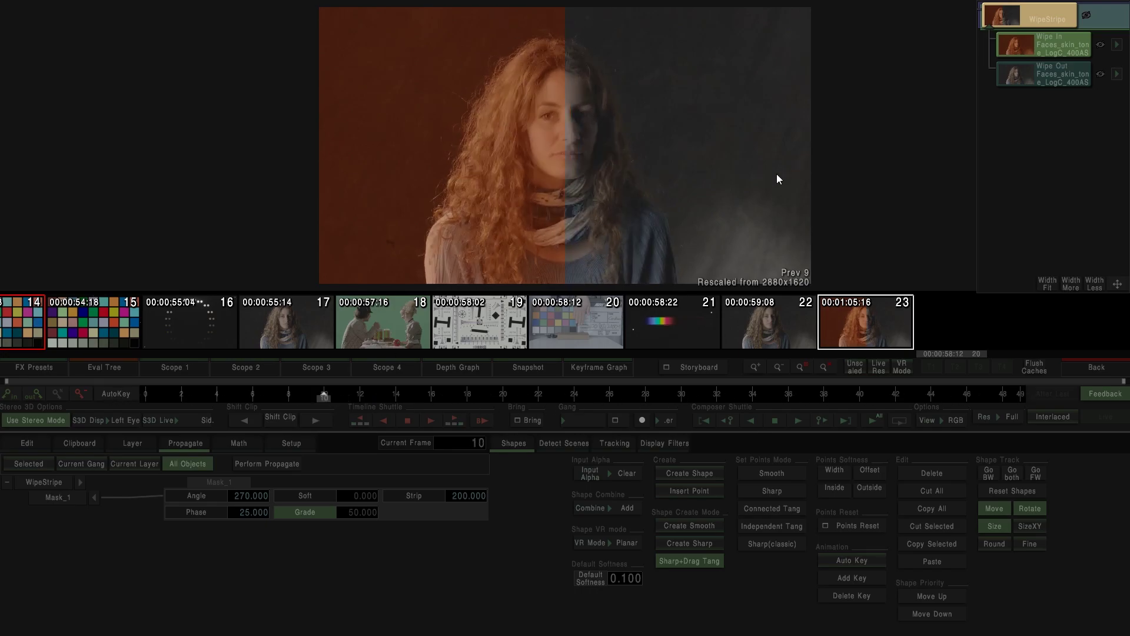
left_click(1096, 367)
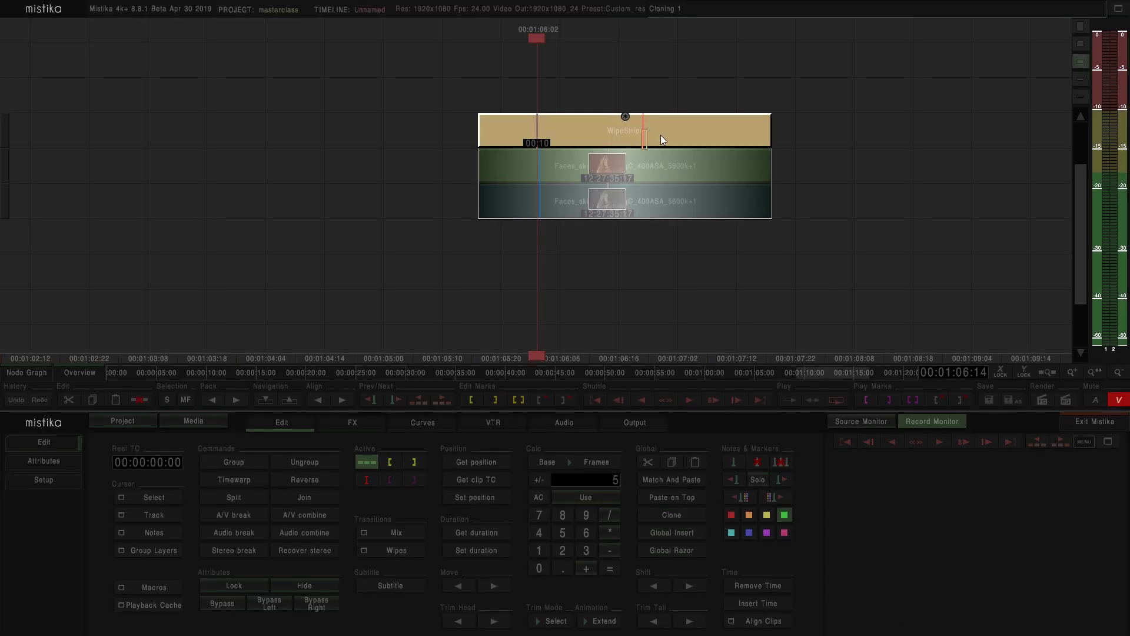
Step: Rename the WipeStripe effect as SBS in its attributes
double_click(664, 137)
left_click(105, 451)
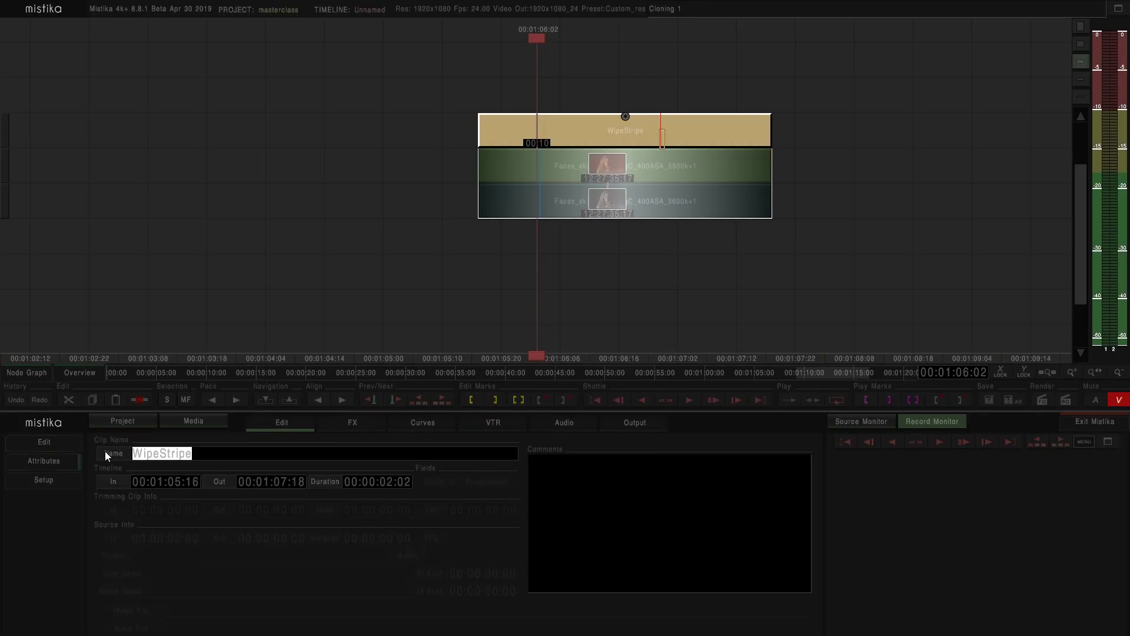
key("BackSpace")
type("SBS")
key("Return")
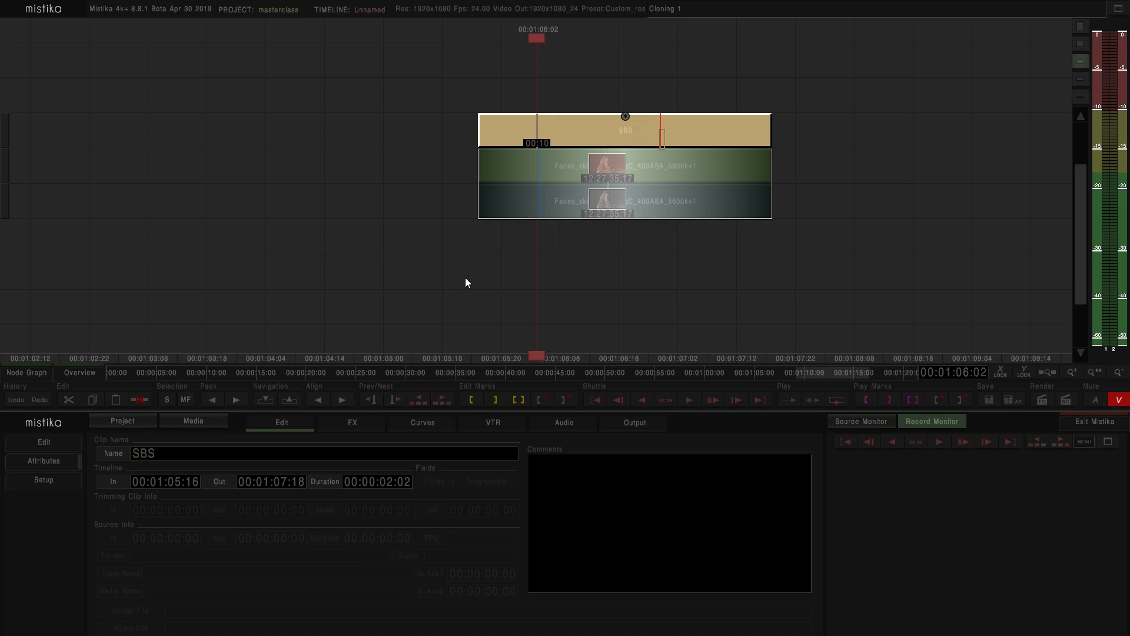
Step: Save the side-by-side wipe as an effect preset named SBS in the project's PRESETS folder
double_click(751, 119)
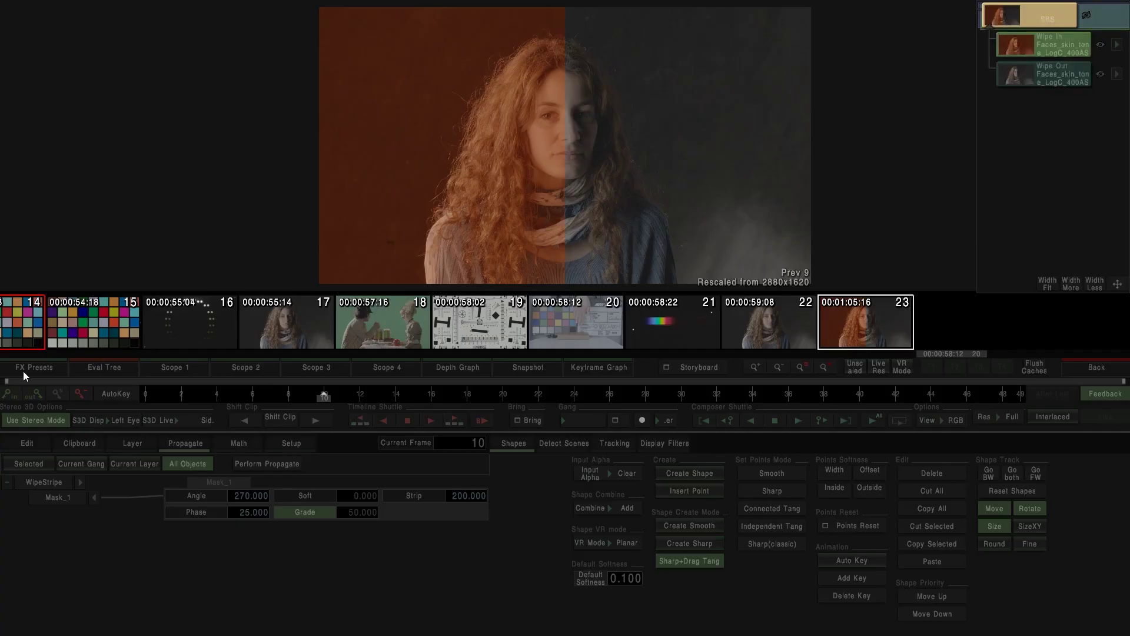
left_click(42, 366)
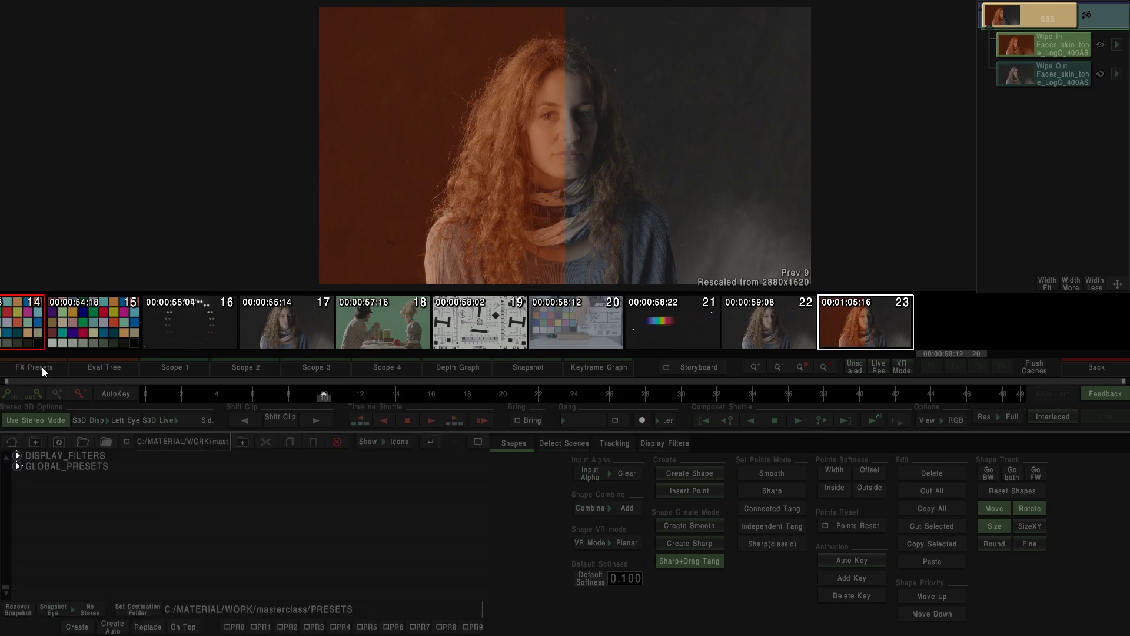
left_click(77, 626)
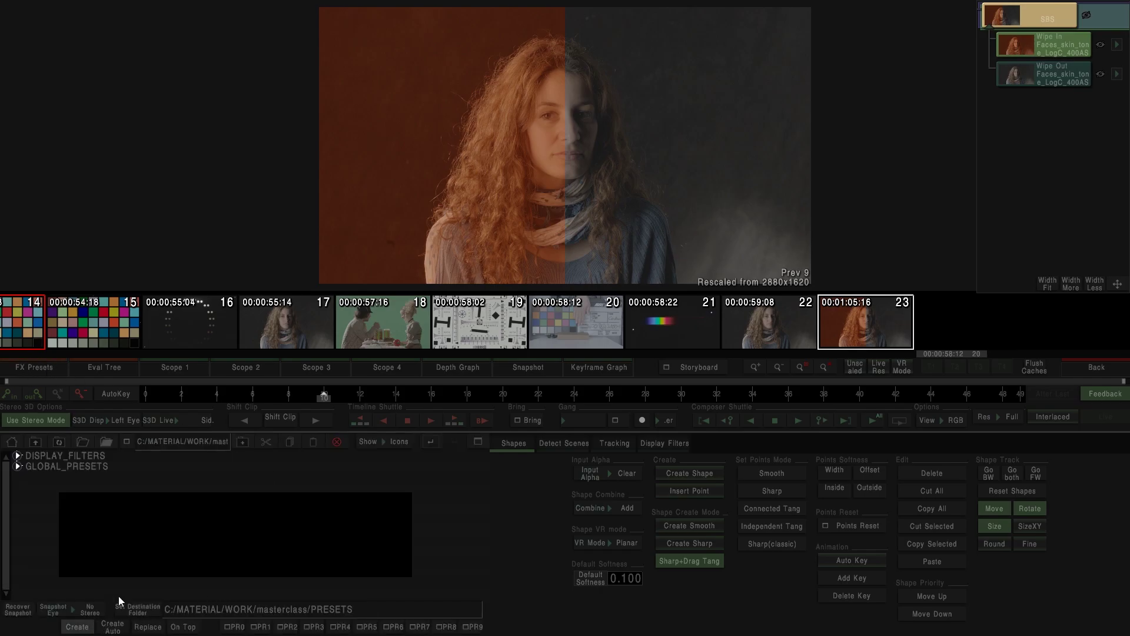
type("SBS")
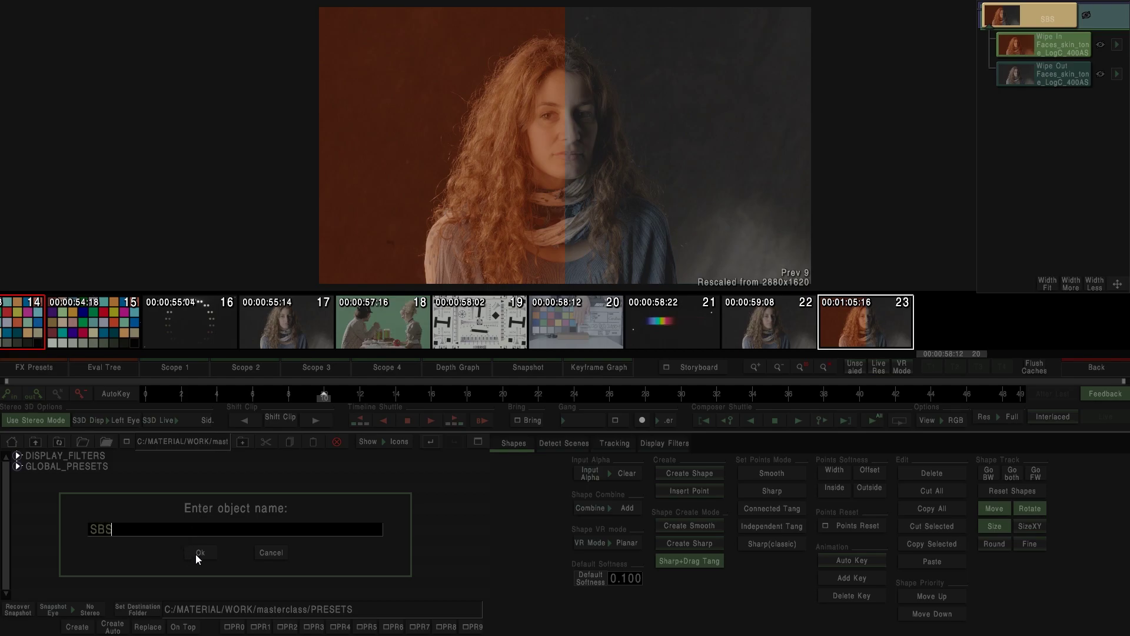
left_click(197, 552)
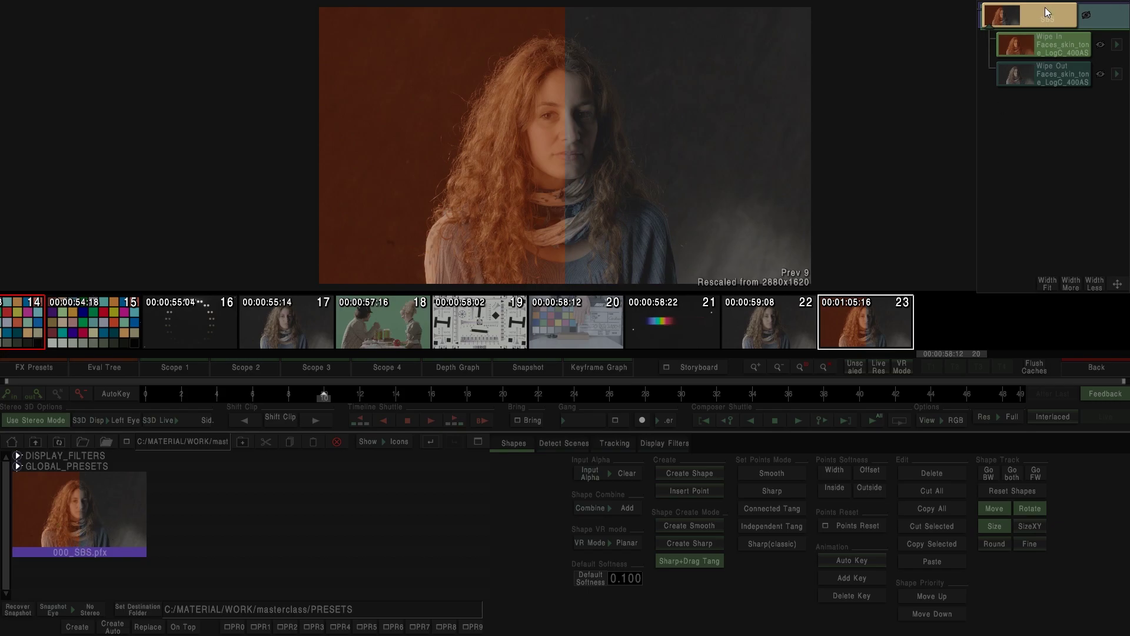
left_click(1099, 365)
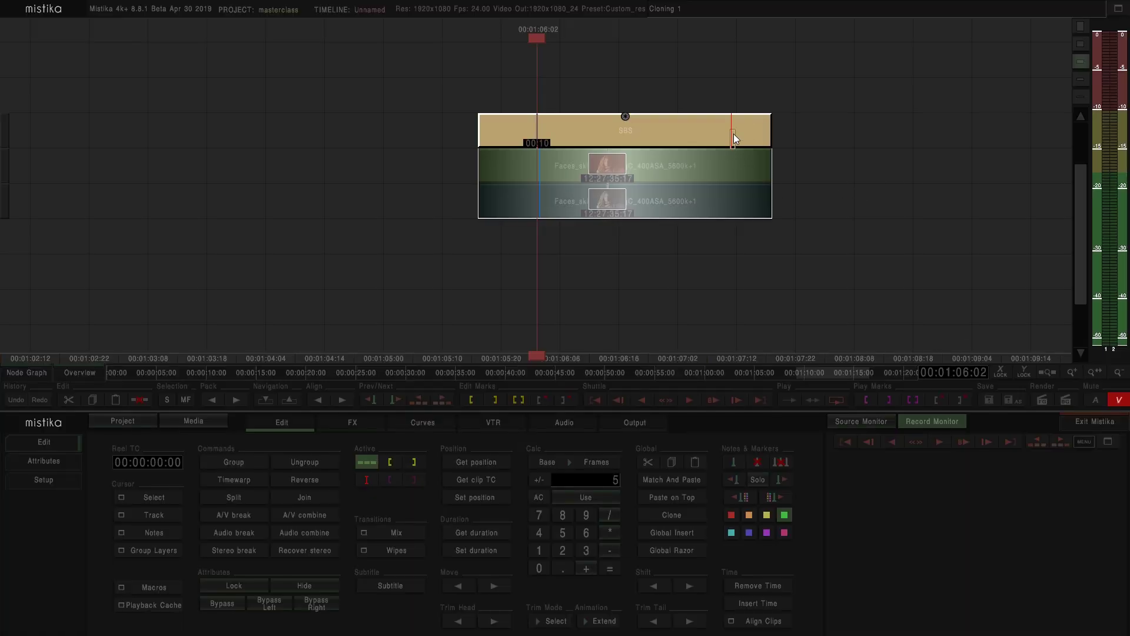
Step: Replace the SBS wipe with a Stereo 3D effect across the graded and ungraded Faces_skin_tone clips
key("Delete")
left_click_drag(808, 224, 589, 152)
left_click(376, 425)
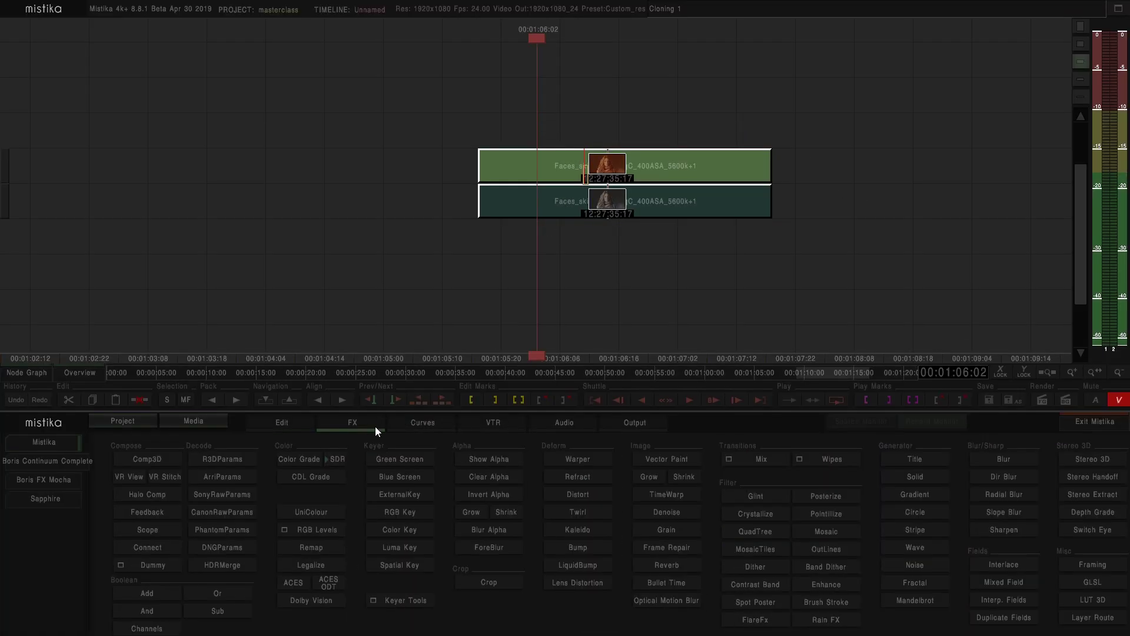
left_click(1093, 459)
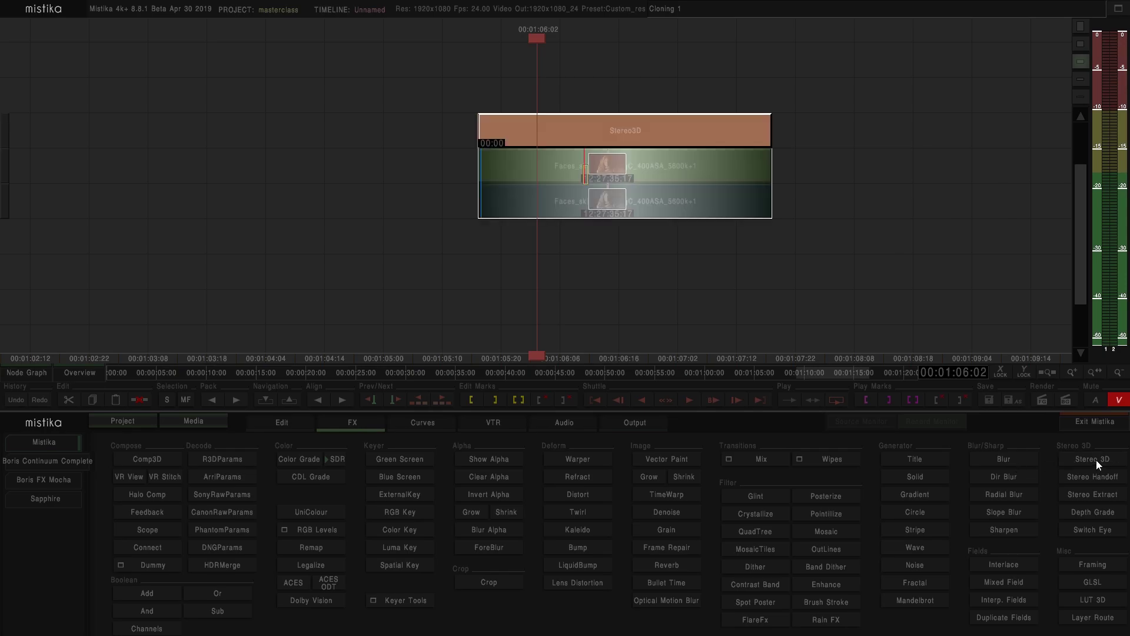
Step: Open the Stereo3D effect's parameters and view the graded and ungraded eyes in the Side By Side stereo display mode
double_click(648, 133)
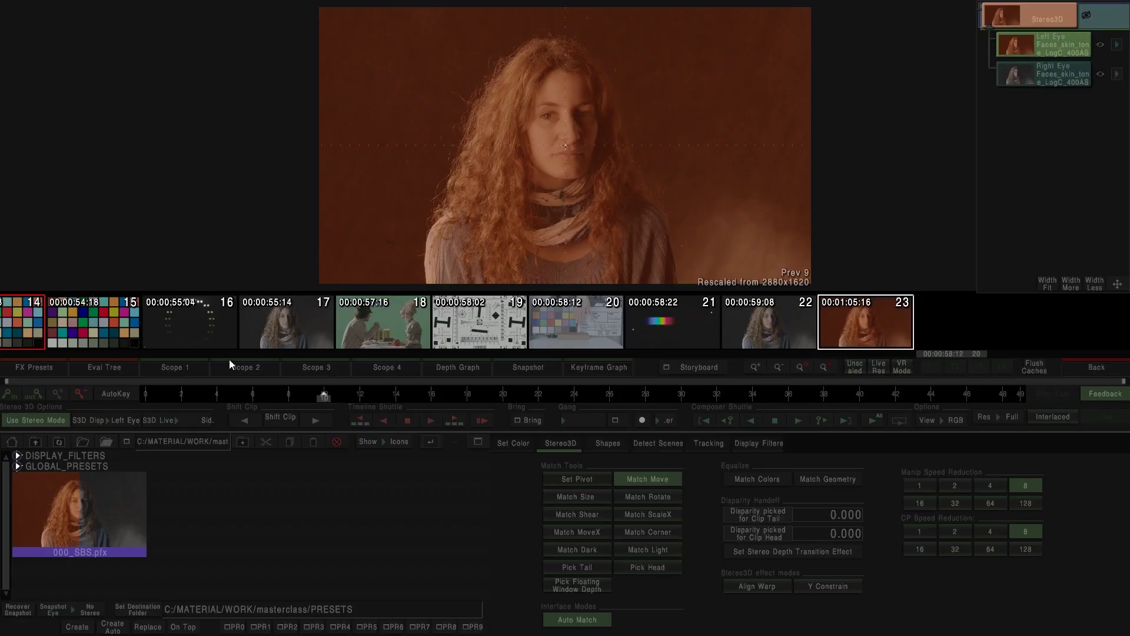
left_click(31, 362)
left_click(94, 422)
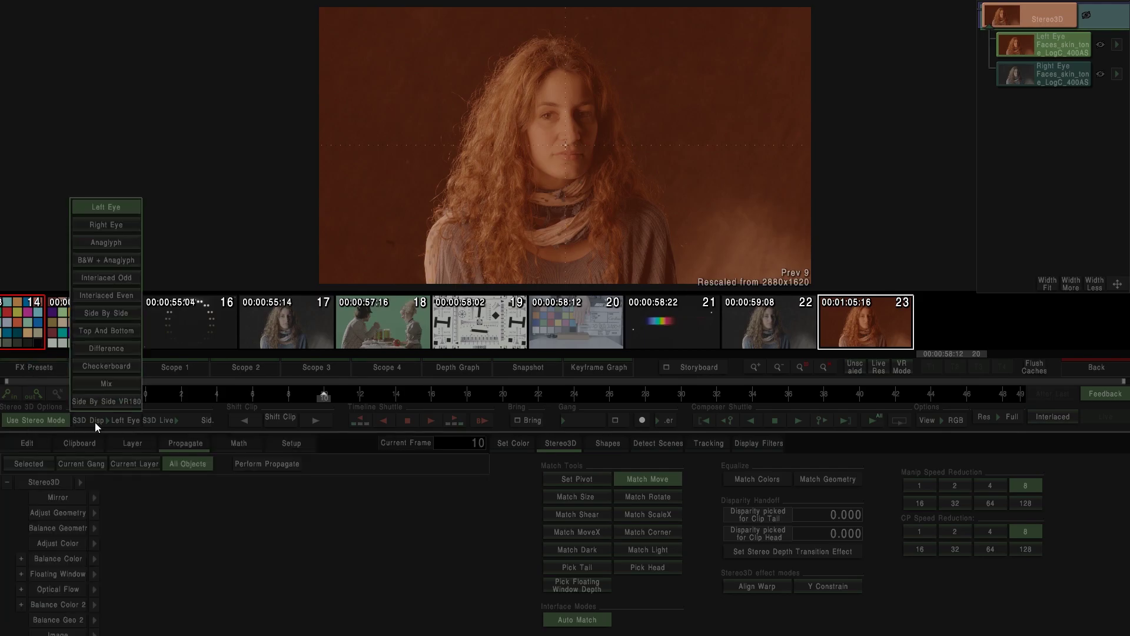
left_click(1089, 45)
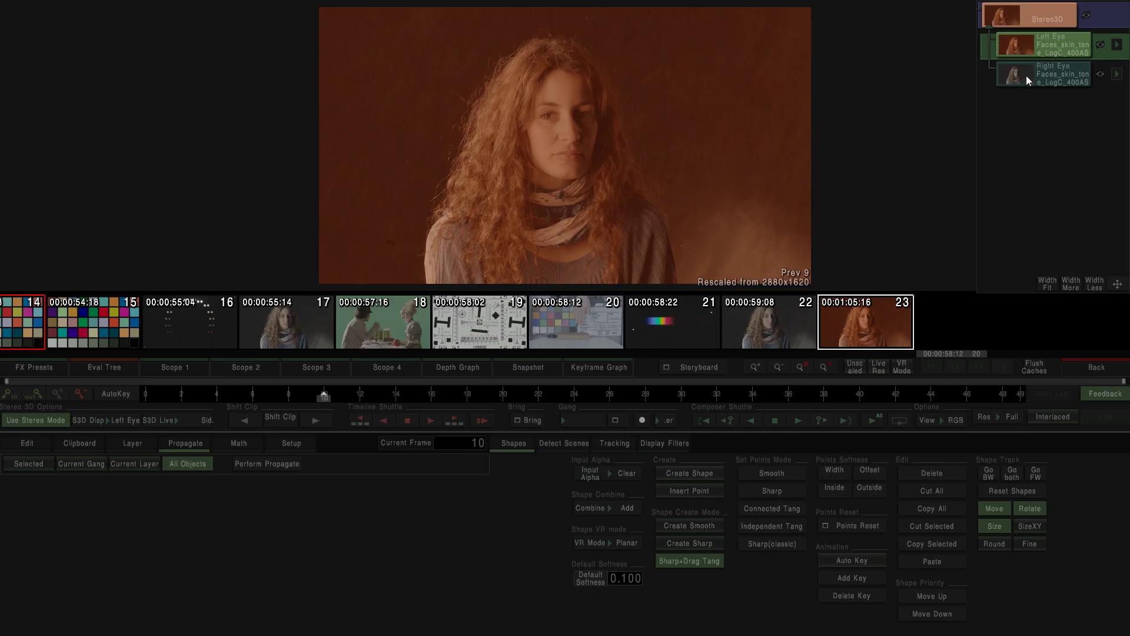
left_click(1045, 12)
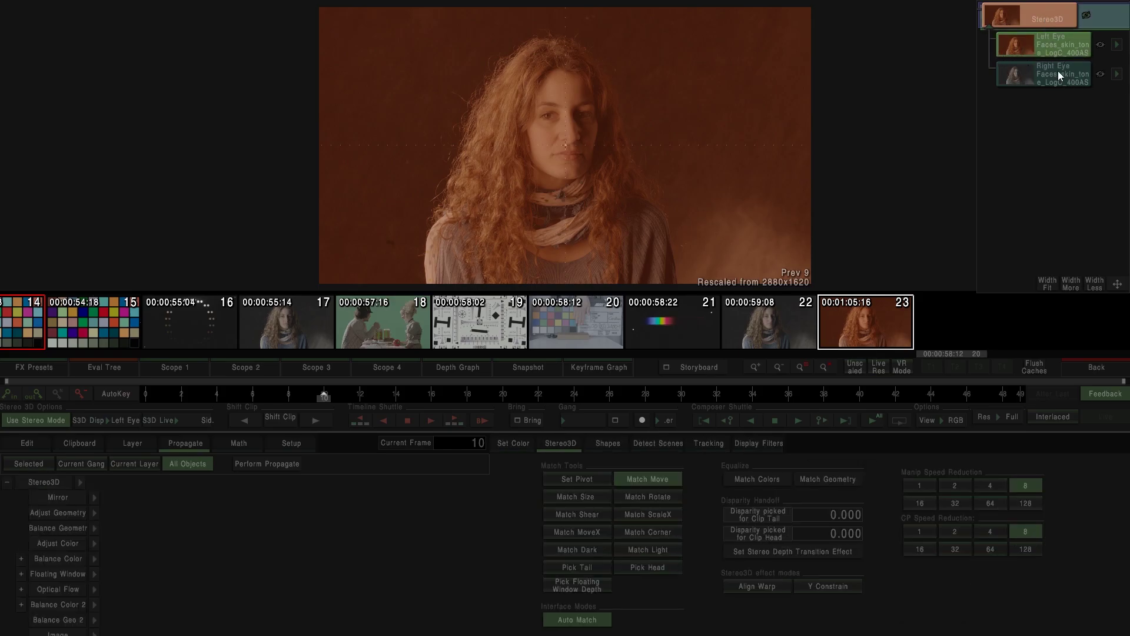
left_click(92, 422)
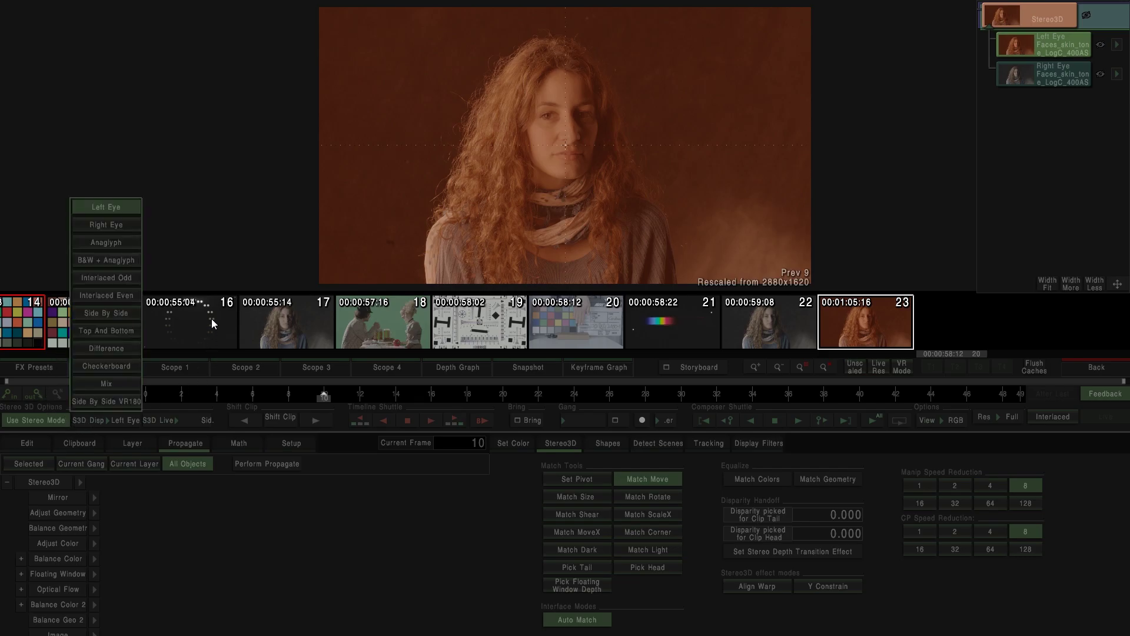
left_click(125, 316)
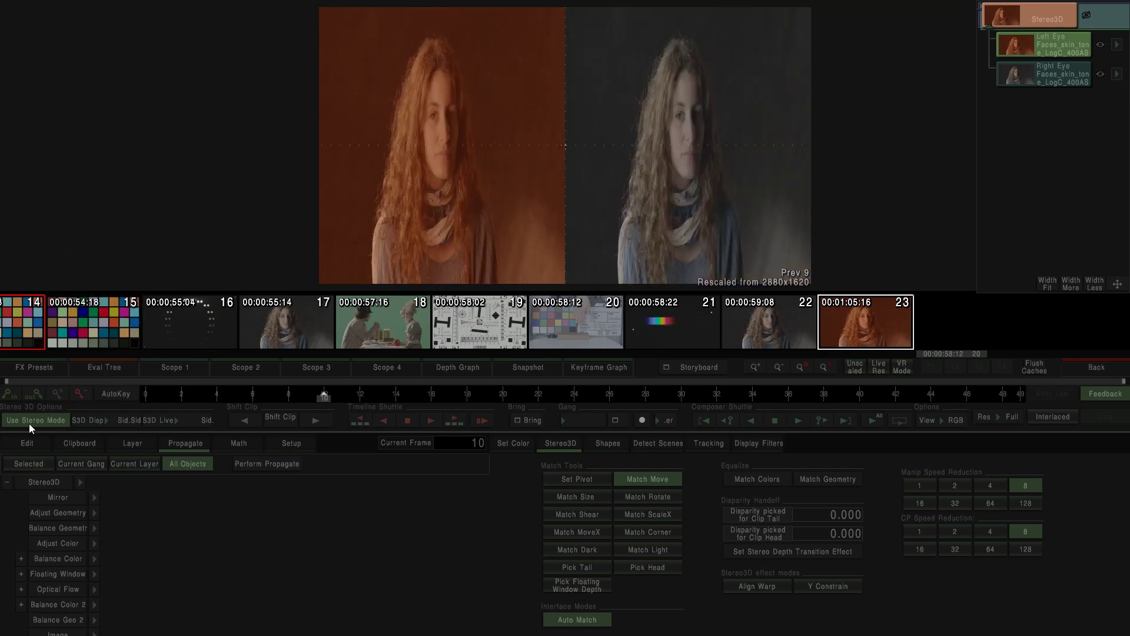
Step: Compare the two eyes in the single-eye, Checkerboard and Mix stereo display modes
left_click(104, 419)
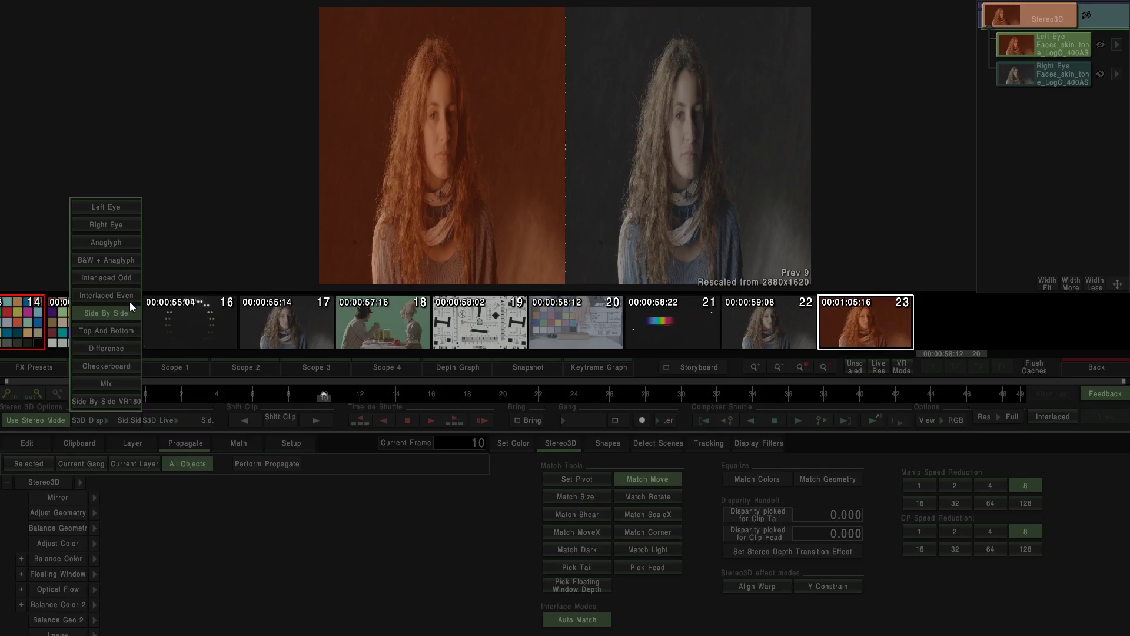
left_click(119, 209)
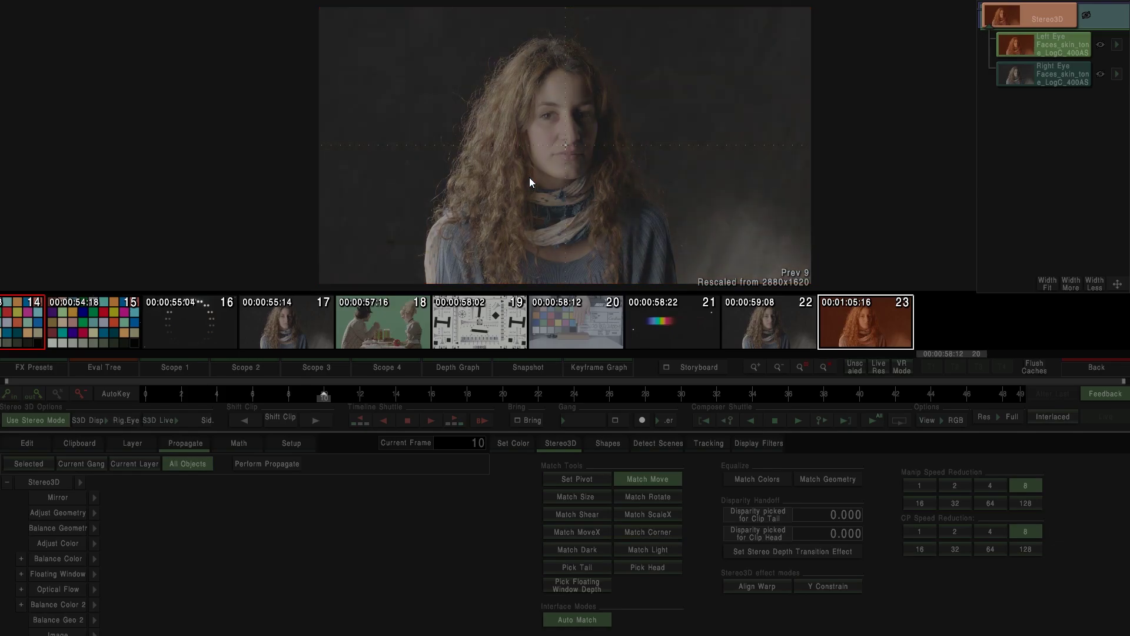
left_click(98, 422)
left_click(128, 369)
left_click(110, 419)
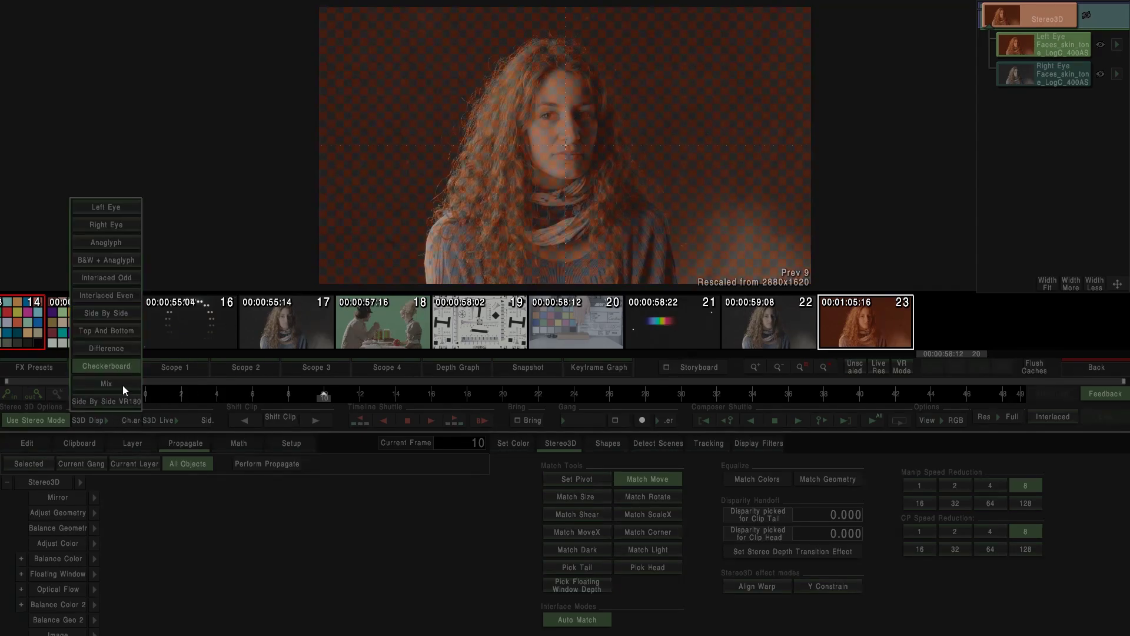
left_click(122, 385)
left_click(117, 422)
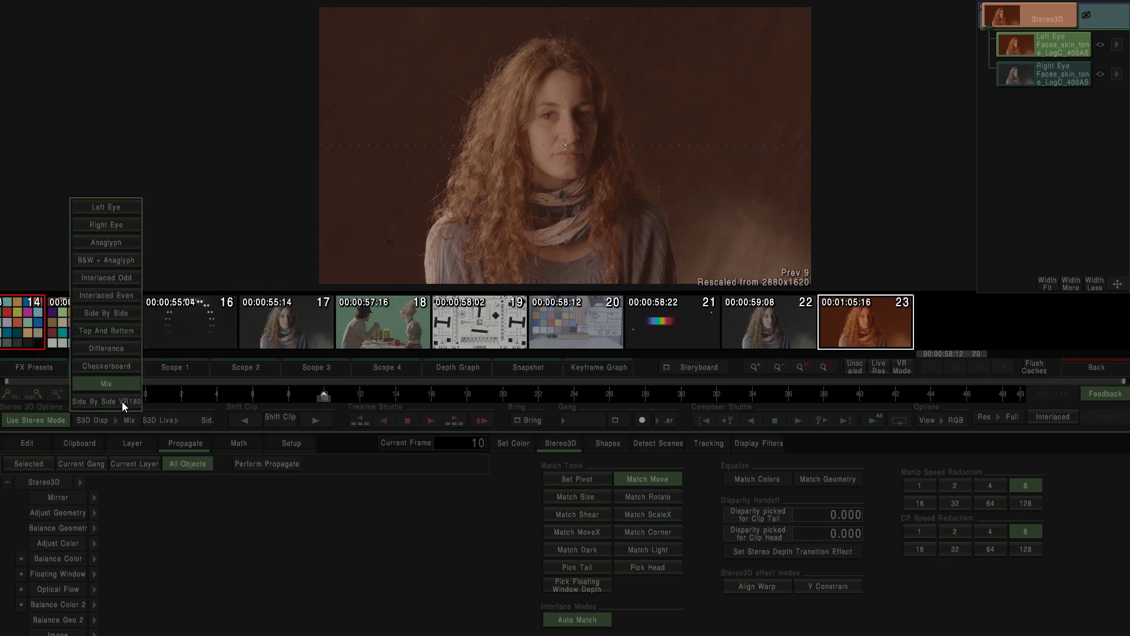
Step: Switch the stereo display to Difference, shift the Left Eye clip in time and inspect the mismatch against the Right Eye up close
left_click(116, 349)
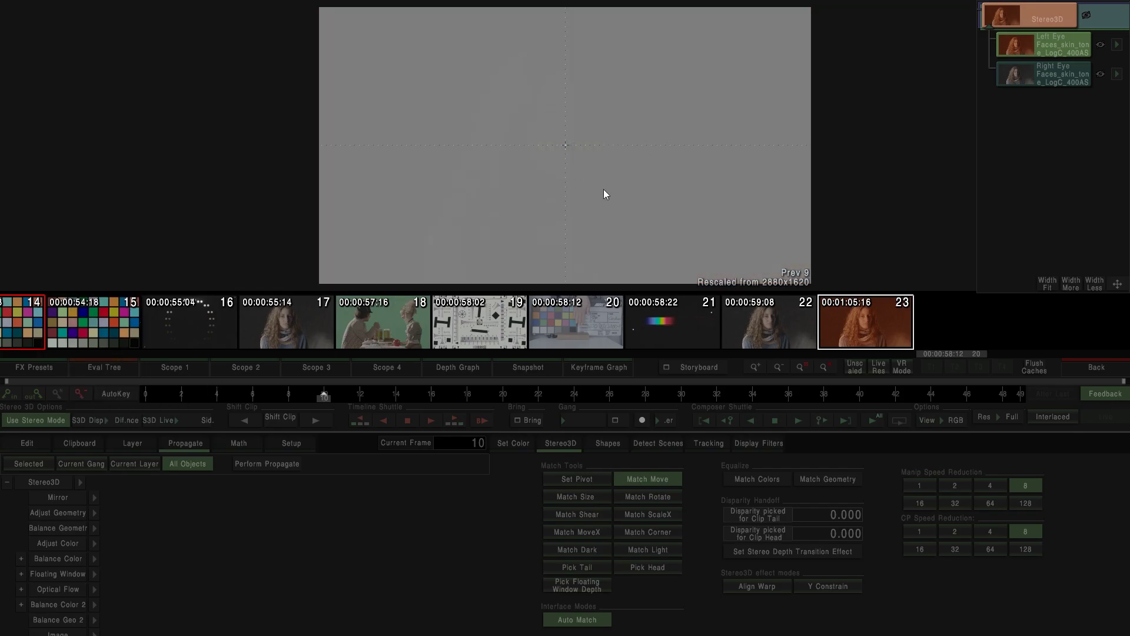
left_click(1055, 51)
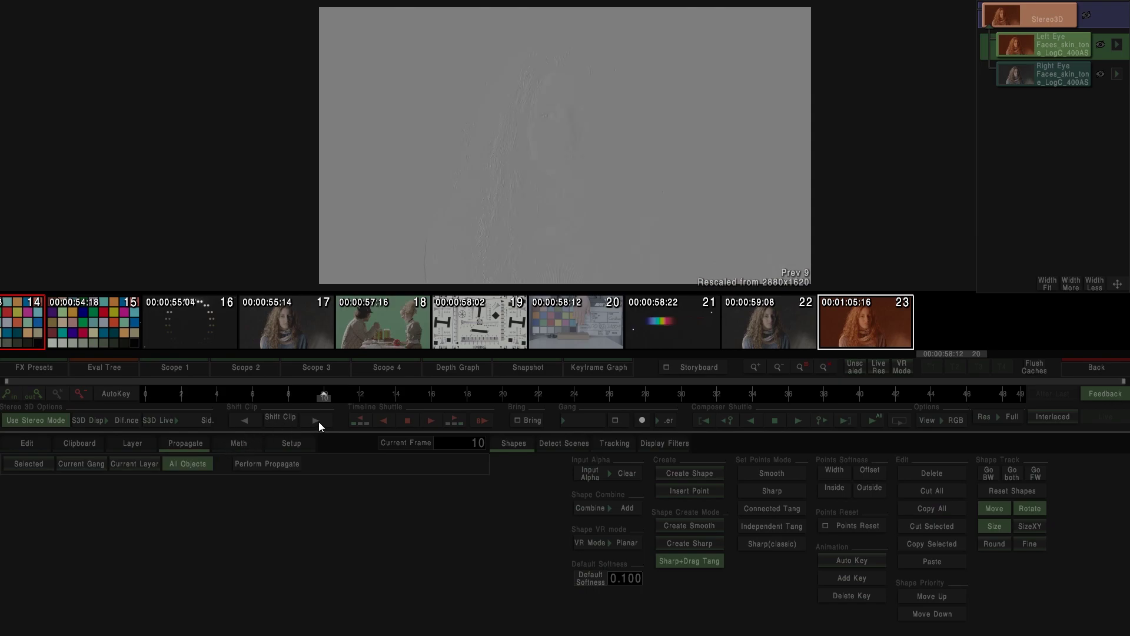
left_click(1036, 23)
scroll(473, 219, "up", 2)
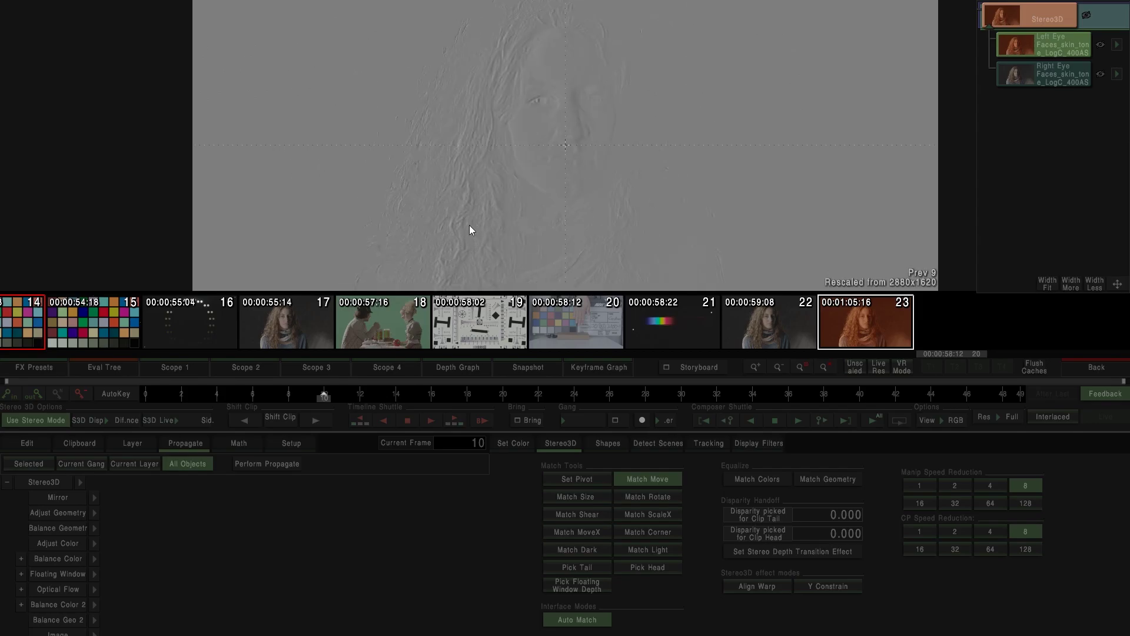
left_click(115, 422)
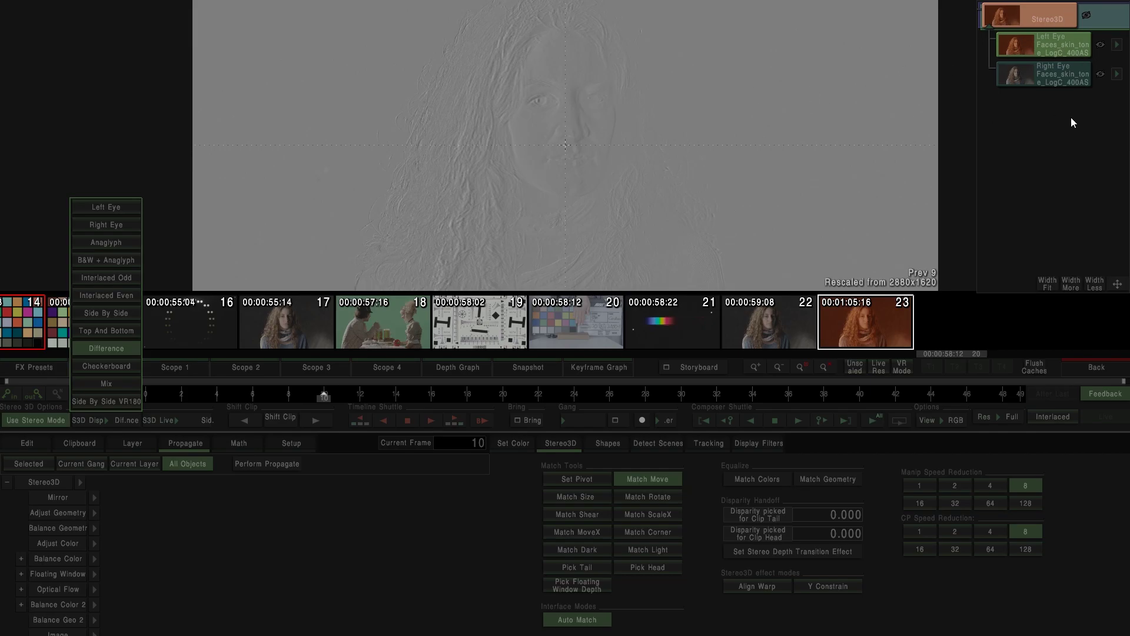
left_click(1097, 367)
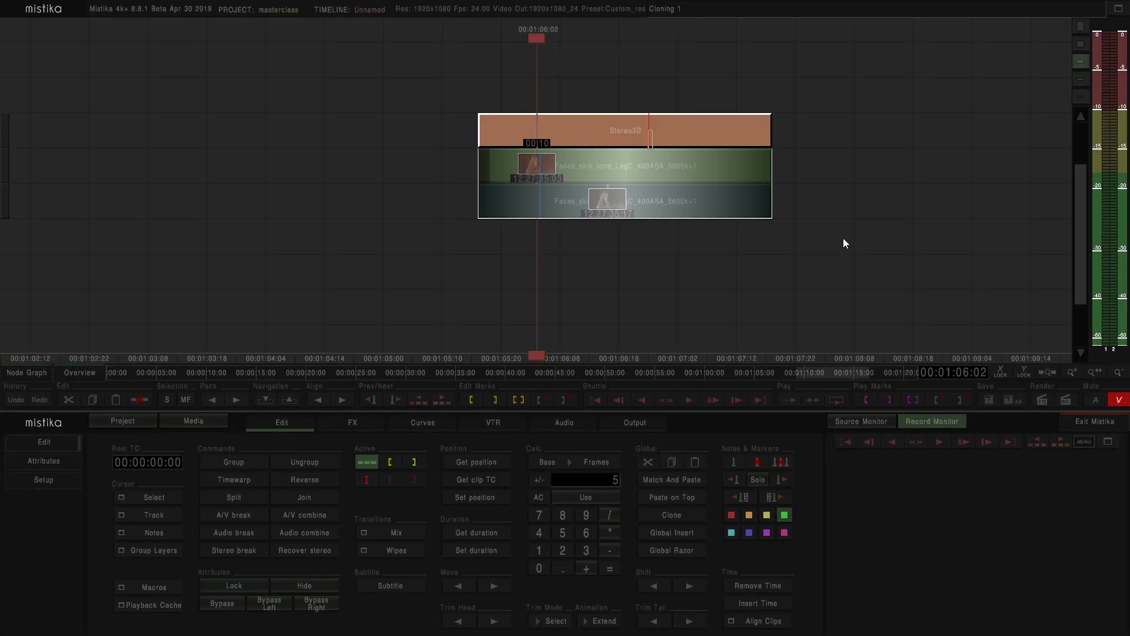
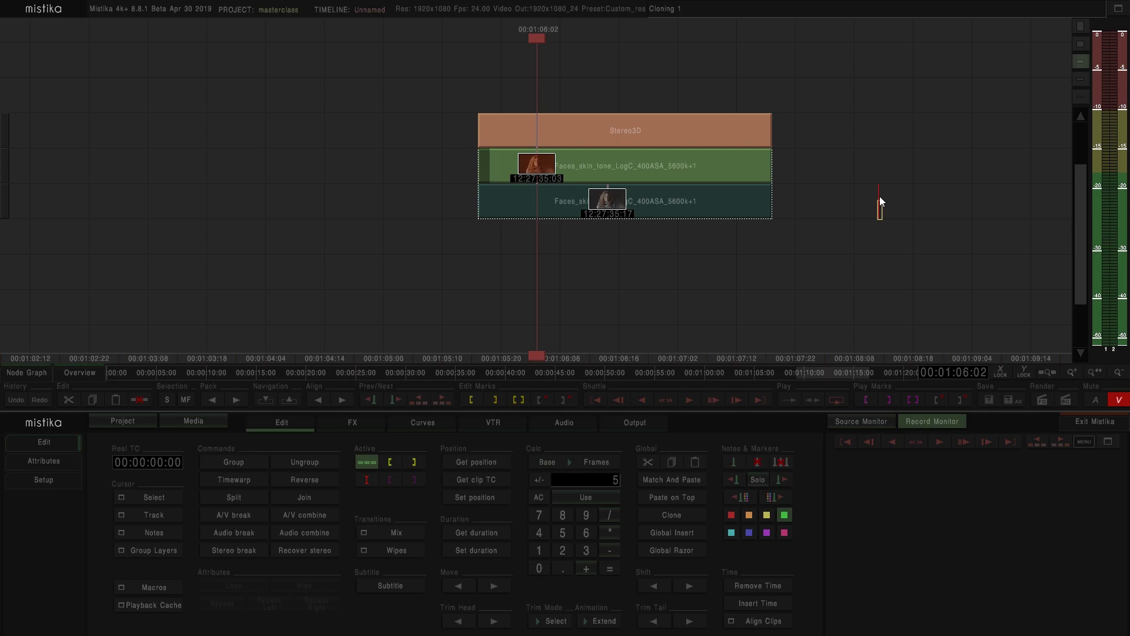
Step: Apply a VR Stitch effect to the last Faces_skin_tone clip in the main clip sequence
scroll(693, 144, "down", 6)
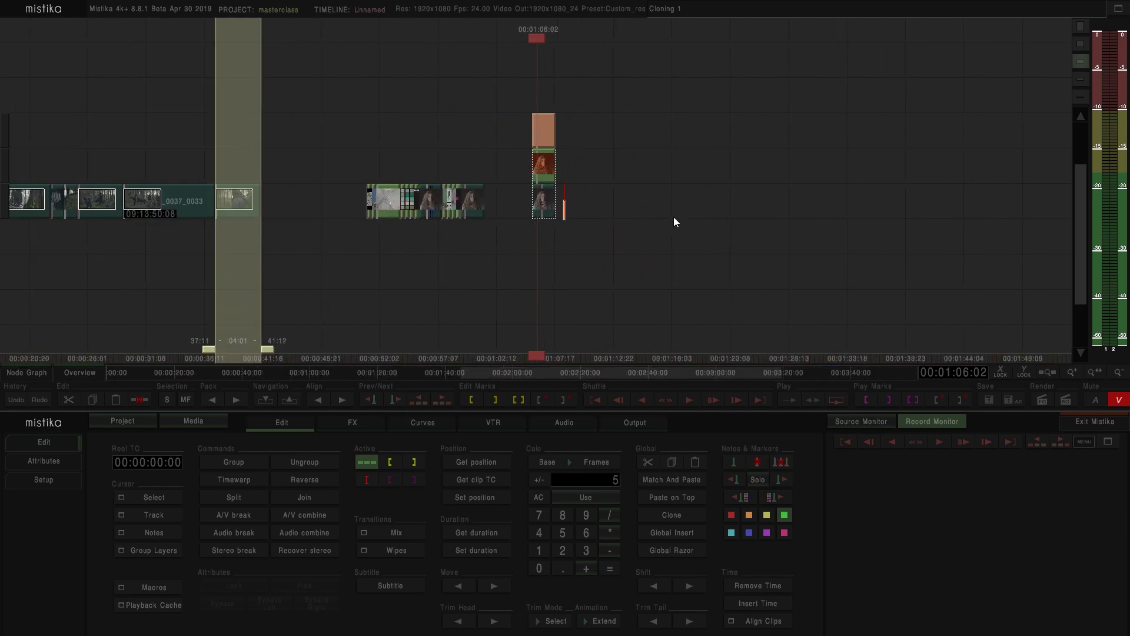
left_click_drag(665, 221, 647, 217)
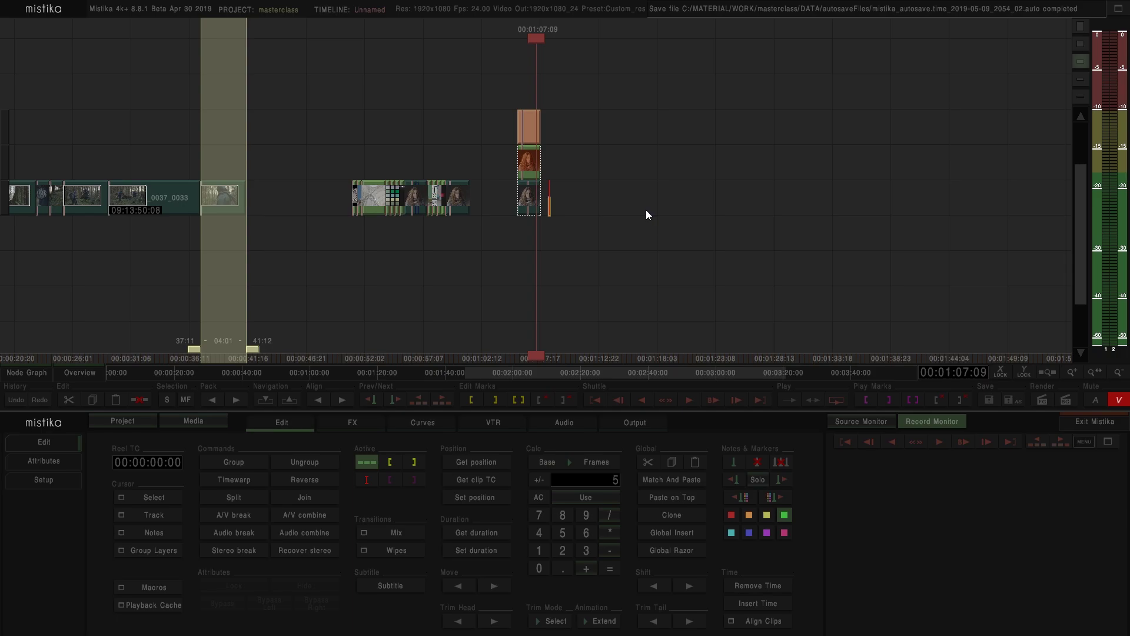
left_click(353, 423)
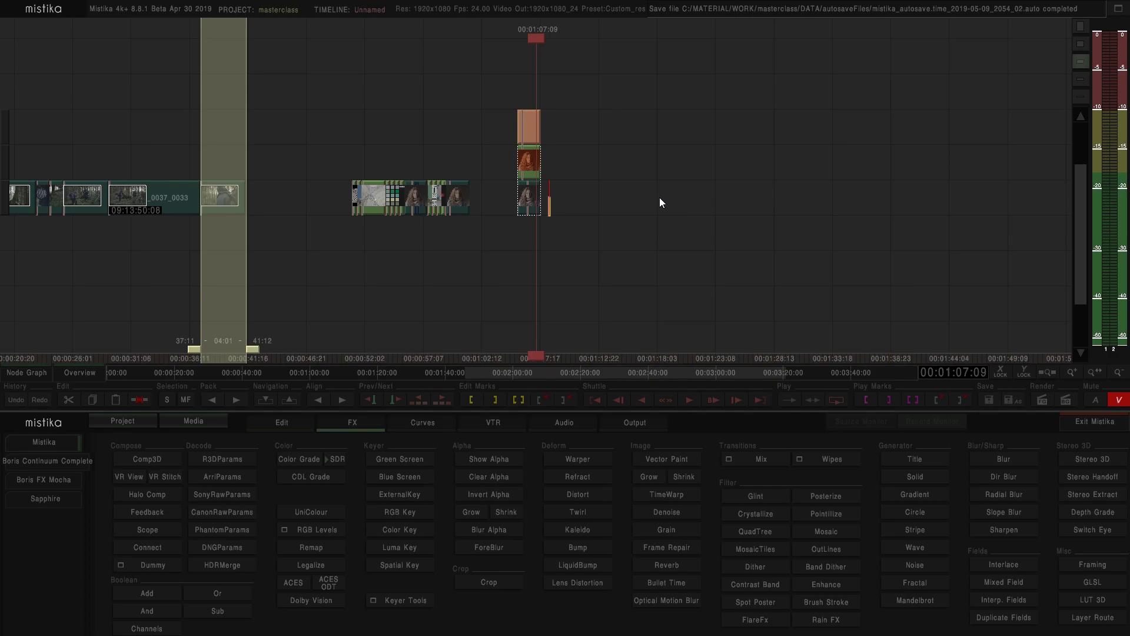
left_click(459, 206)
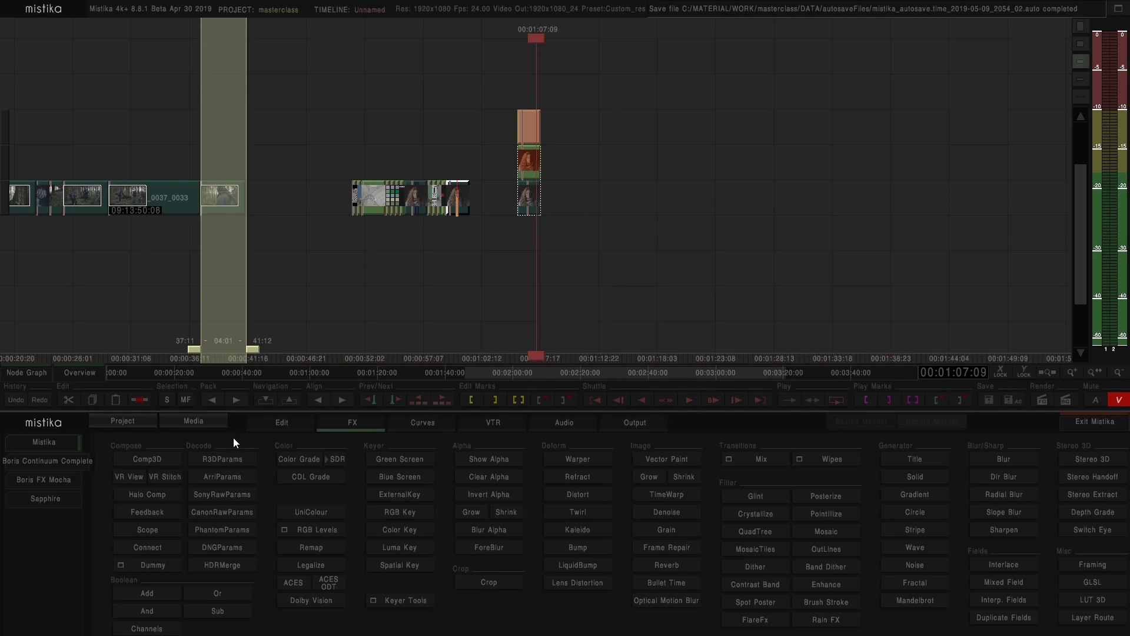
left_click(167, 477)
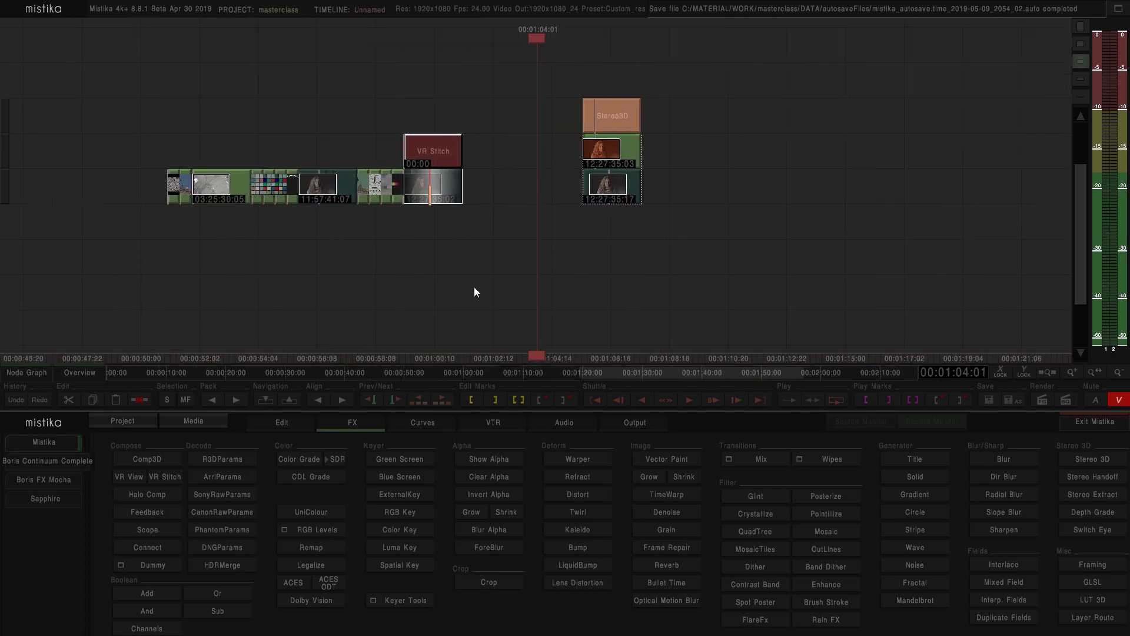
Step: Turn off stereo mode in the VR Stitch effect and review its full set of parameters
double_click(509, 150)
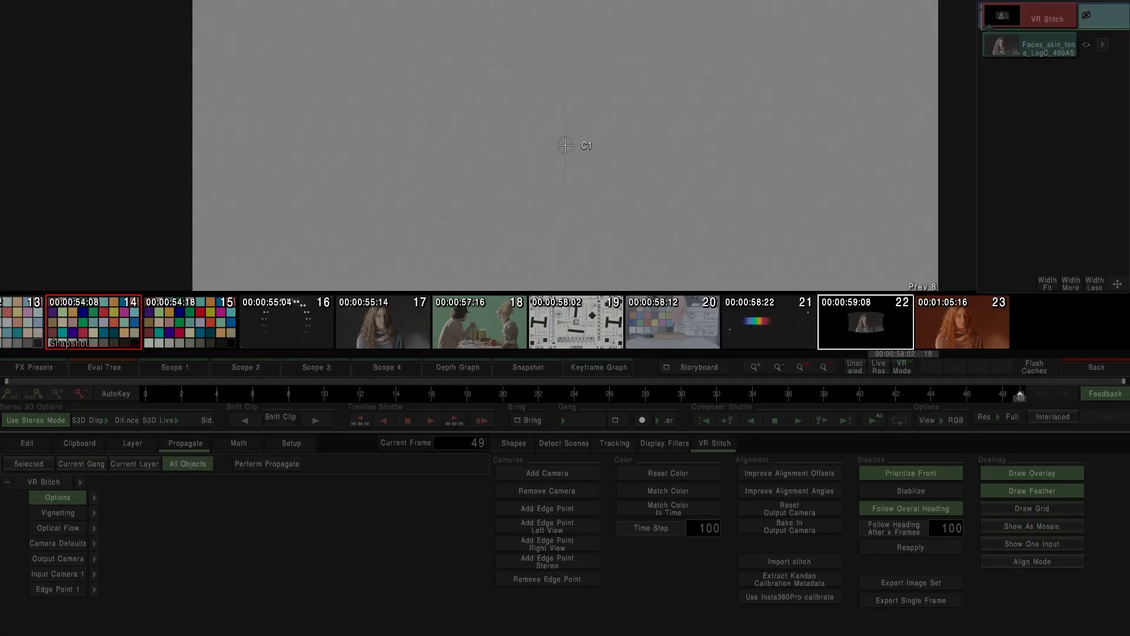
left_click(80, 483)
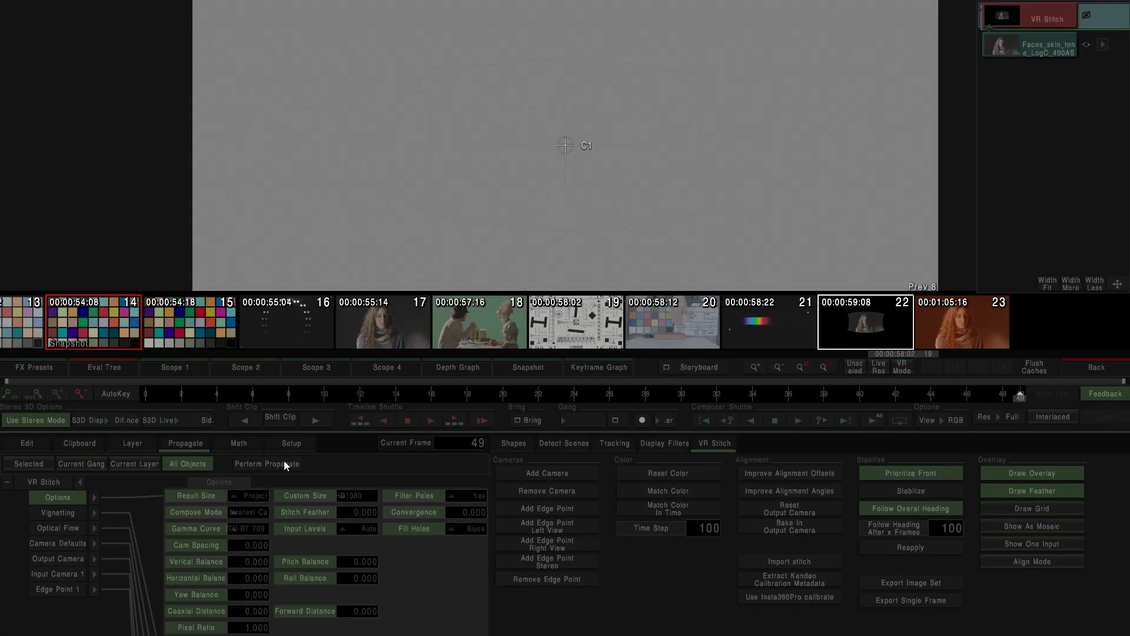
left_click(23, 421)
scroll(282, 560, "down", 5)
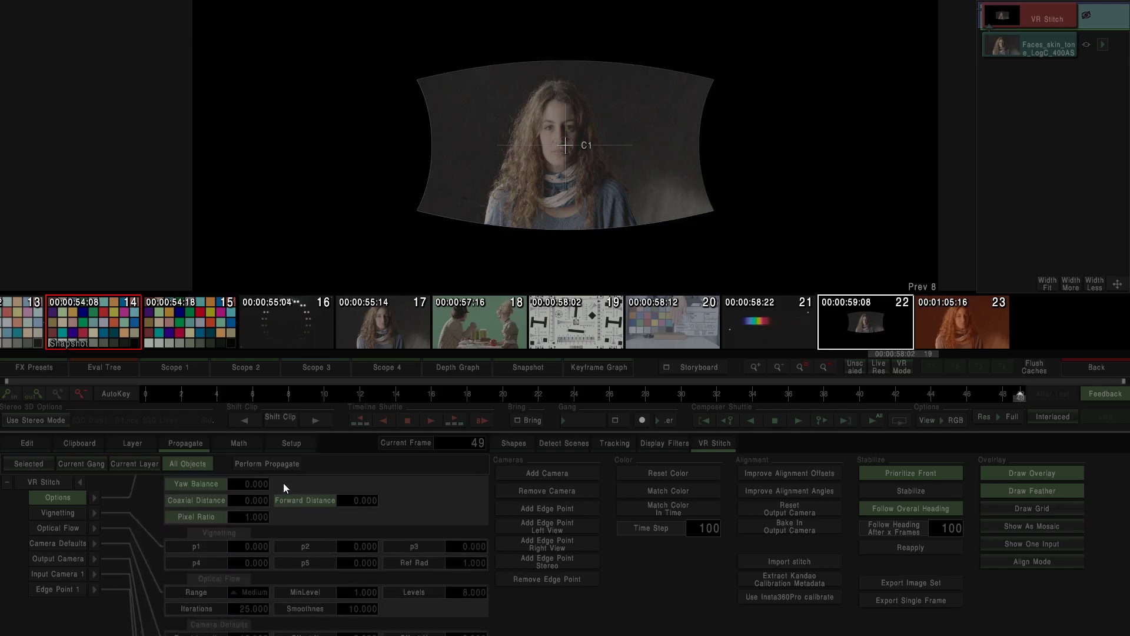
scroll(294, 541, "up", 5)
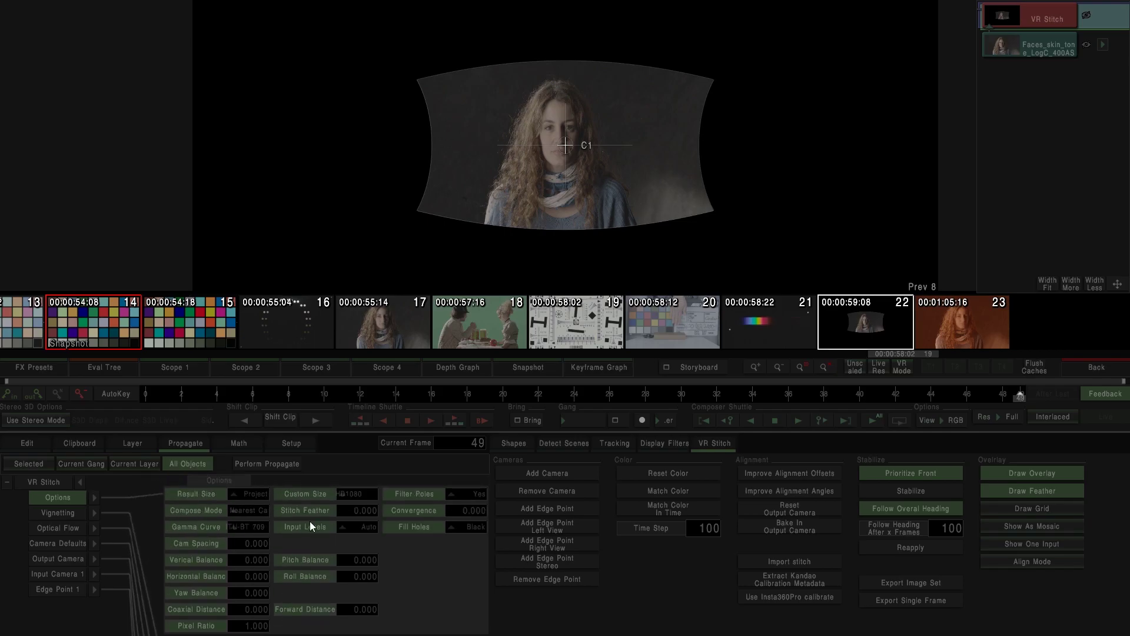
left_click(81, 482)
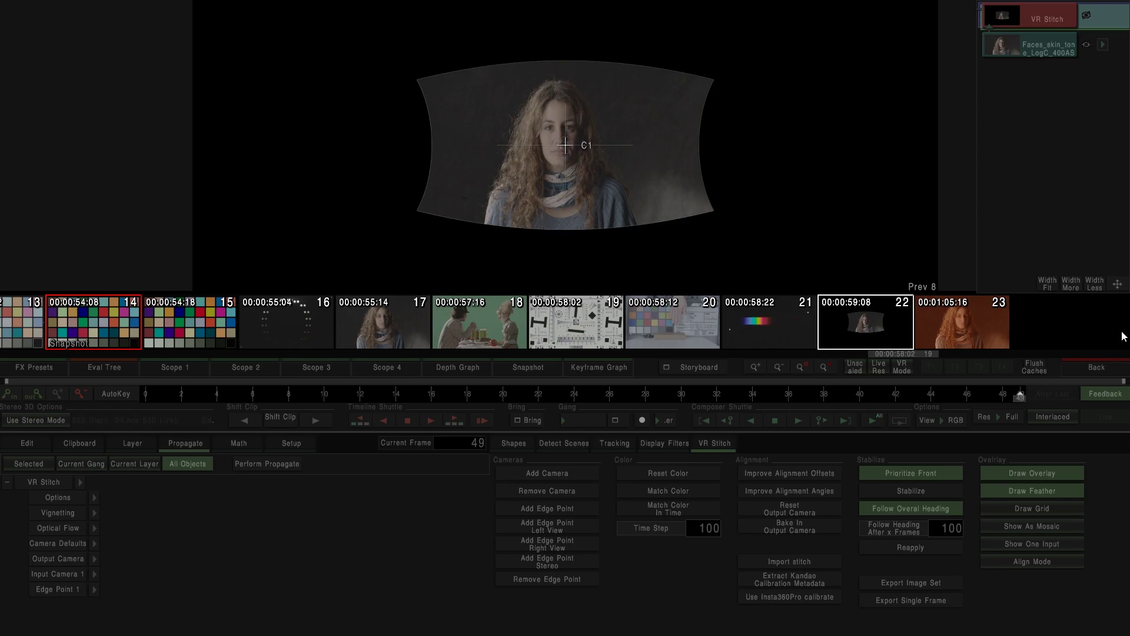
left_click(1107, 368)
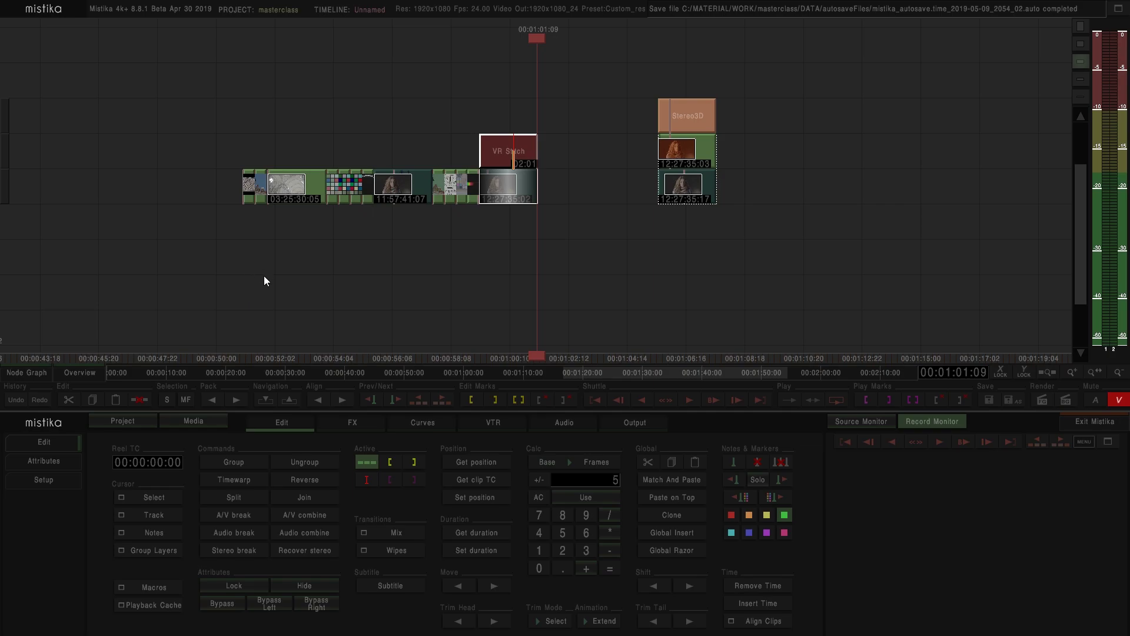
left_click(197, 422)
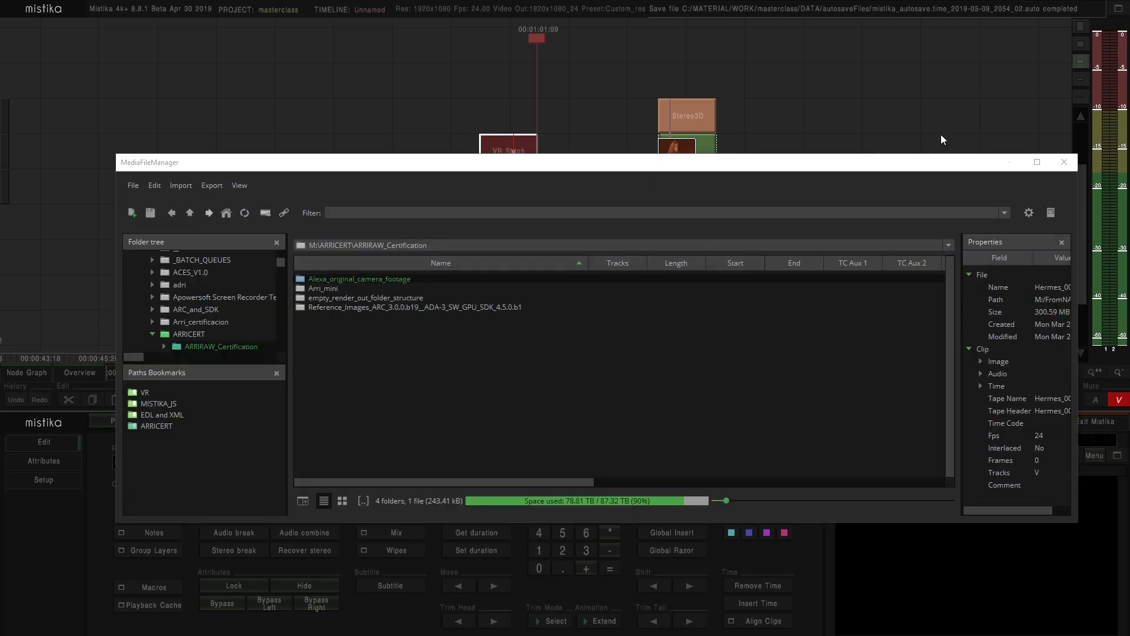
left_click(1062, 162)
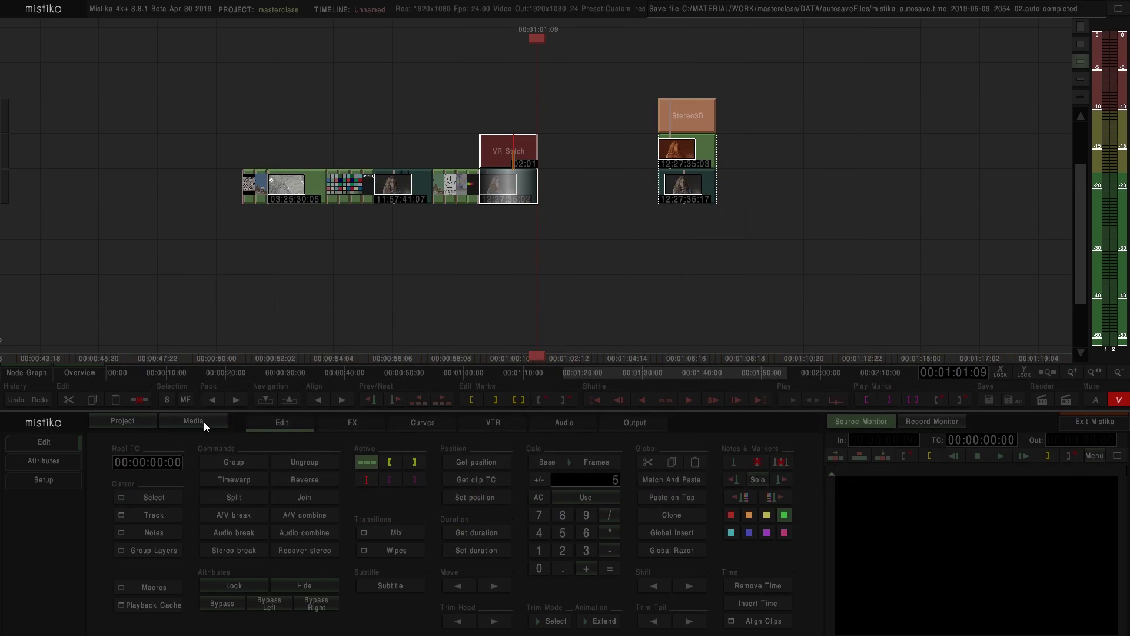
left_click(146, 419)
left_click(799, 125)
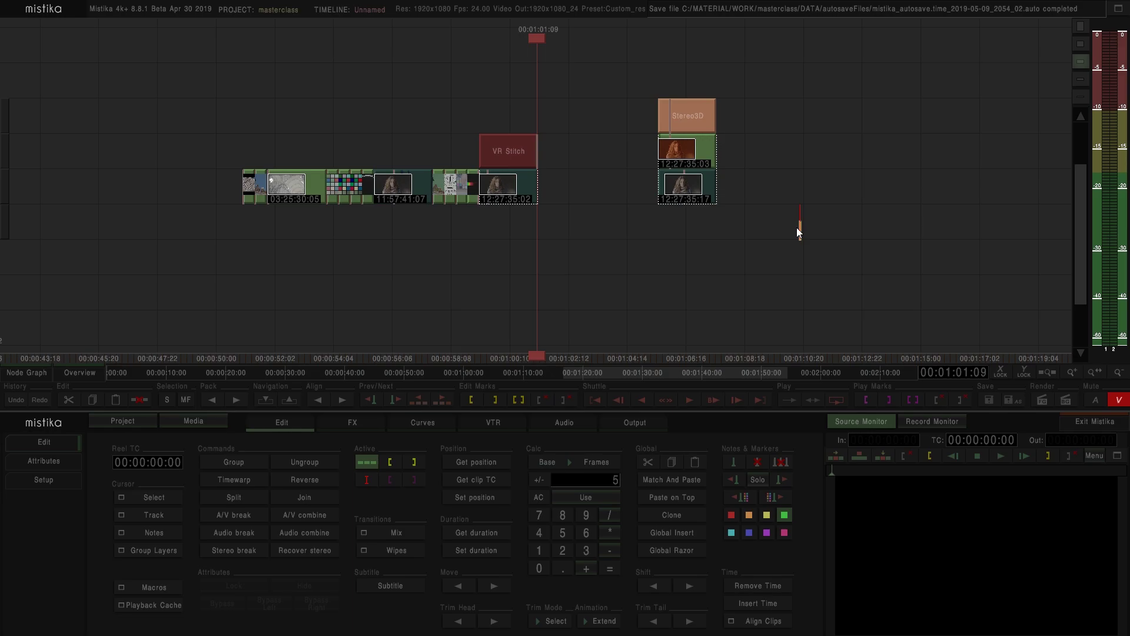
Step: Review the render output's video setup, including its Size, Scale and Crop settings with scaling on and off, and cancel the dialog
left_click(634, 422)
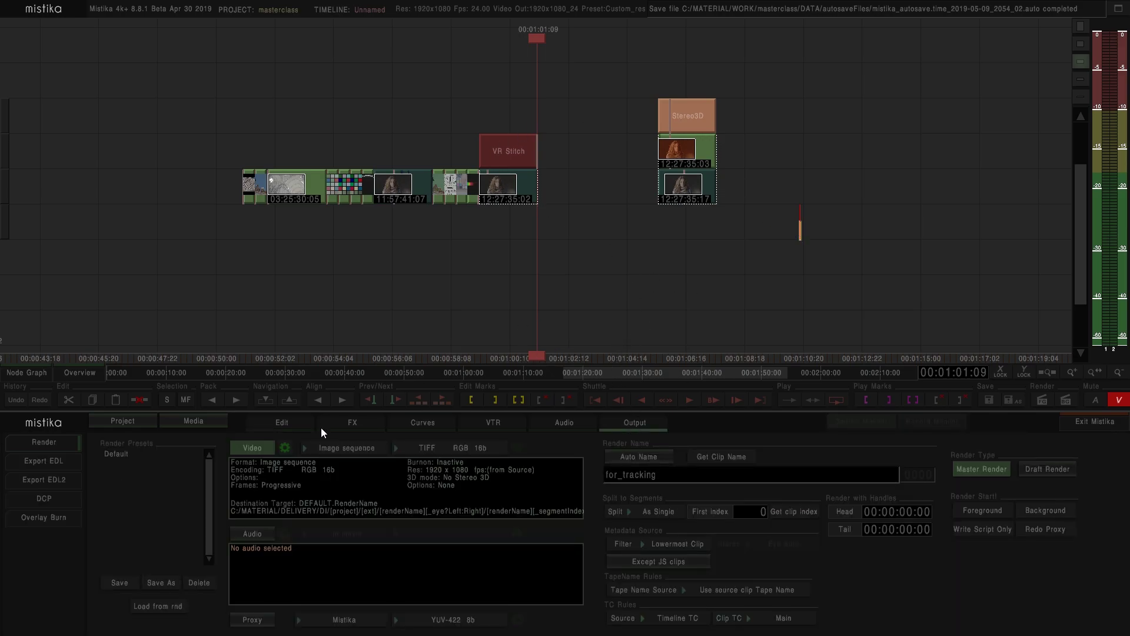
left_click(285, 449)
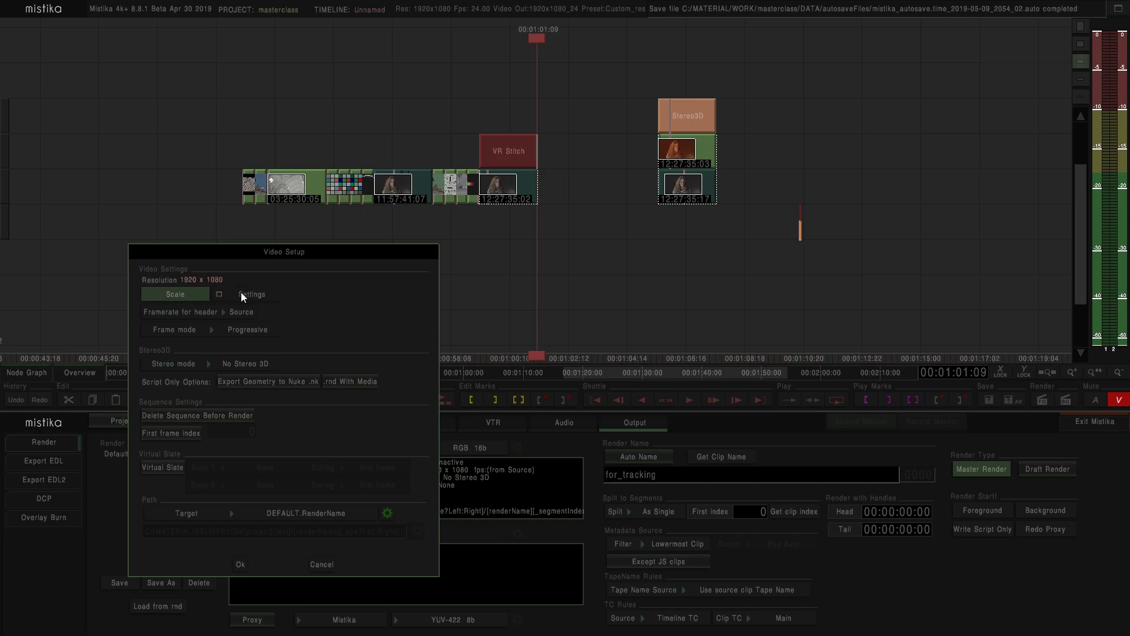
left_click(242, 293)
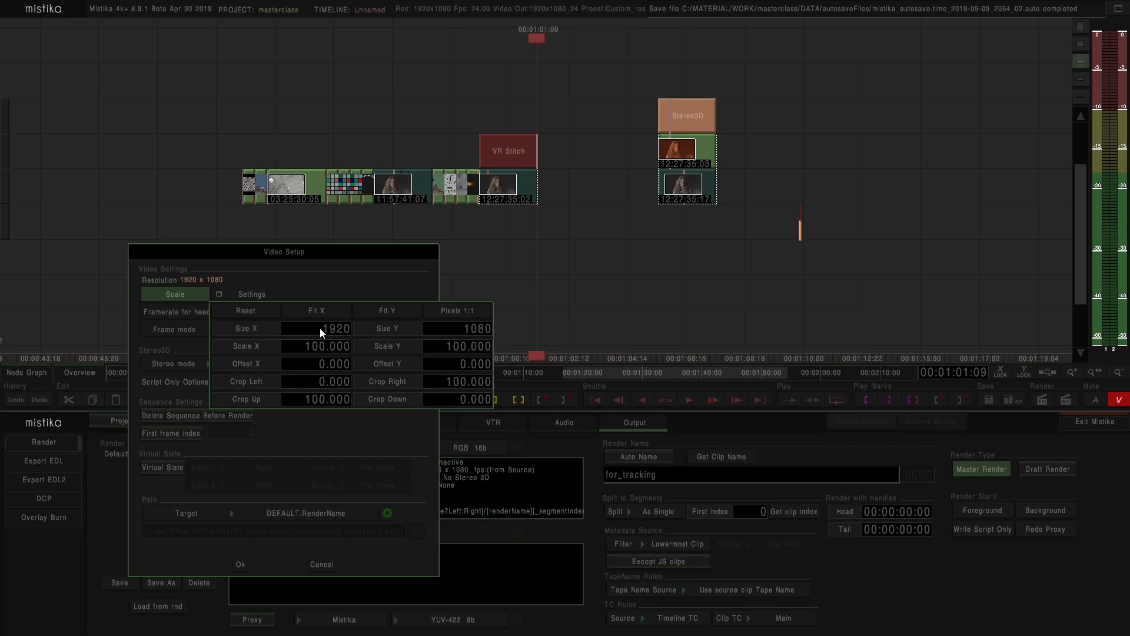
left_click(189, 292)
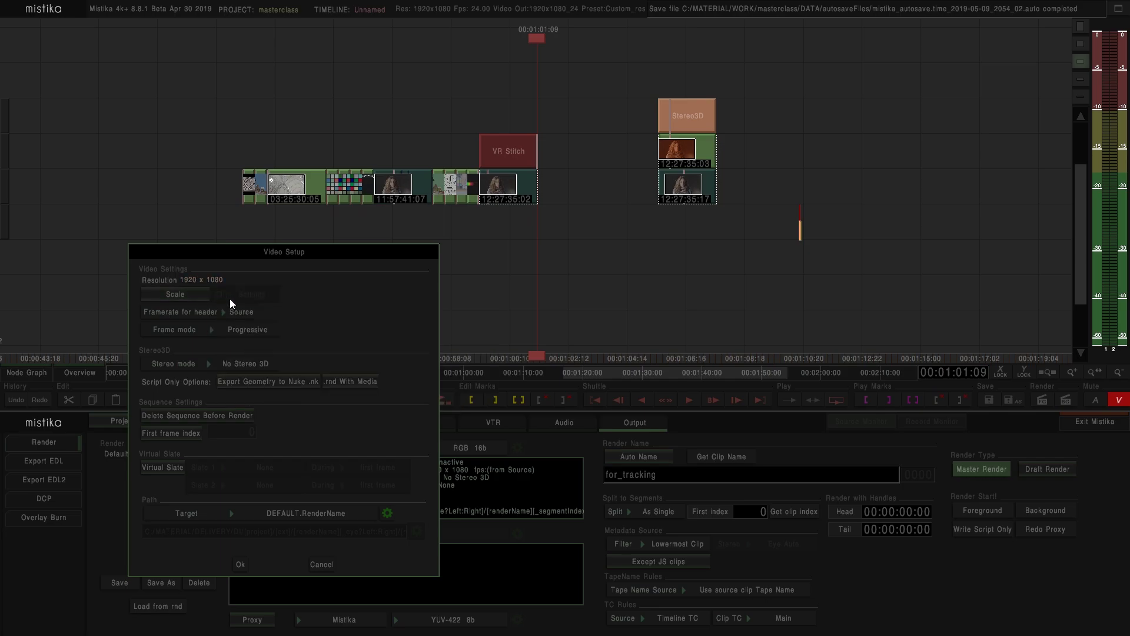
left_click(191, 301)
left_click(190, 299)
left_click(190, 299)
left_click(192, 298)
left_click(320, 563)
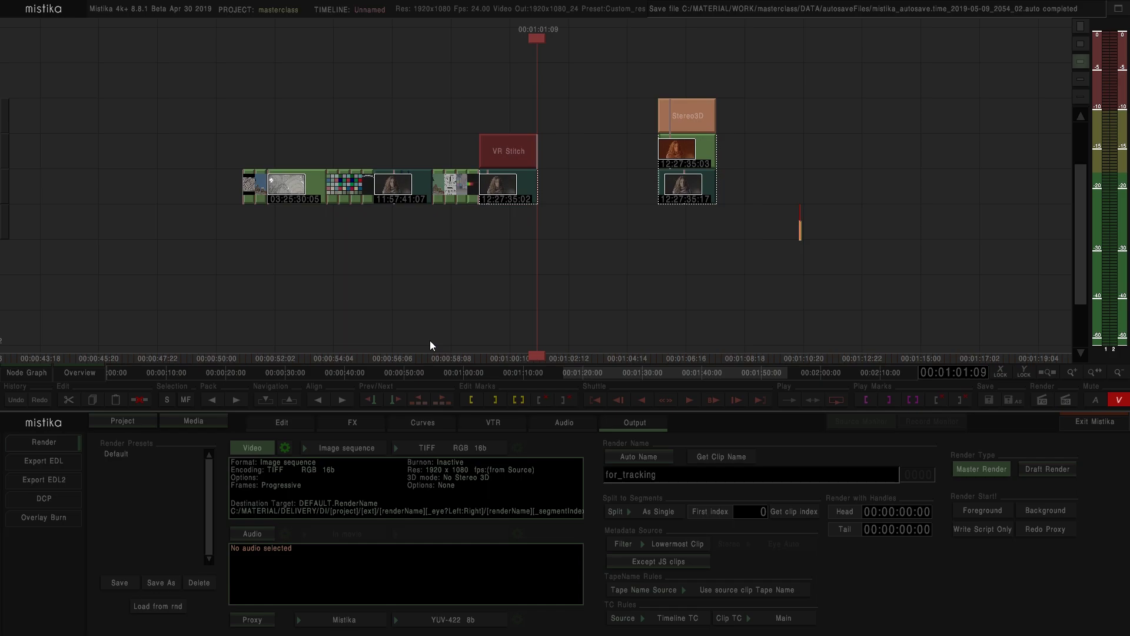
Step: Replace the VR Stitch effect on the last Faces_skin_tone clip of the main sequence with a TimeWarp effect
left_click(483, 149)
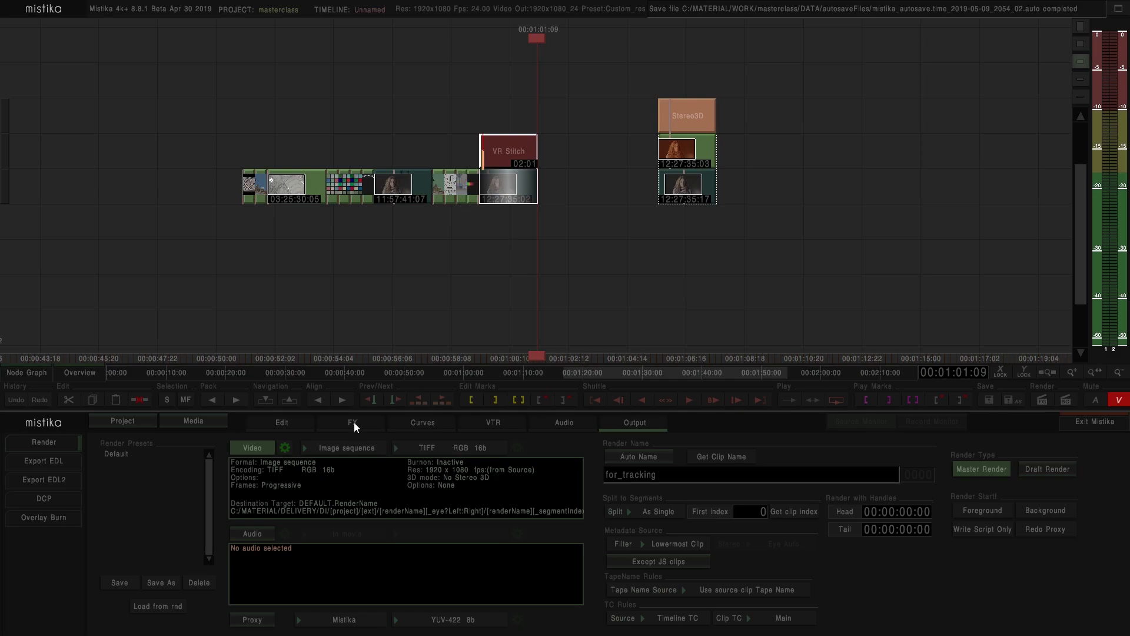
key("Delete")
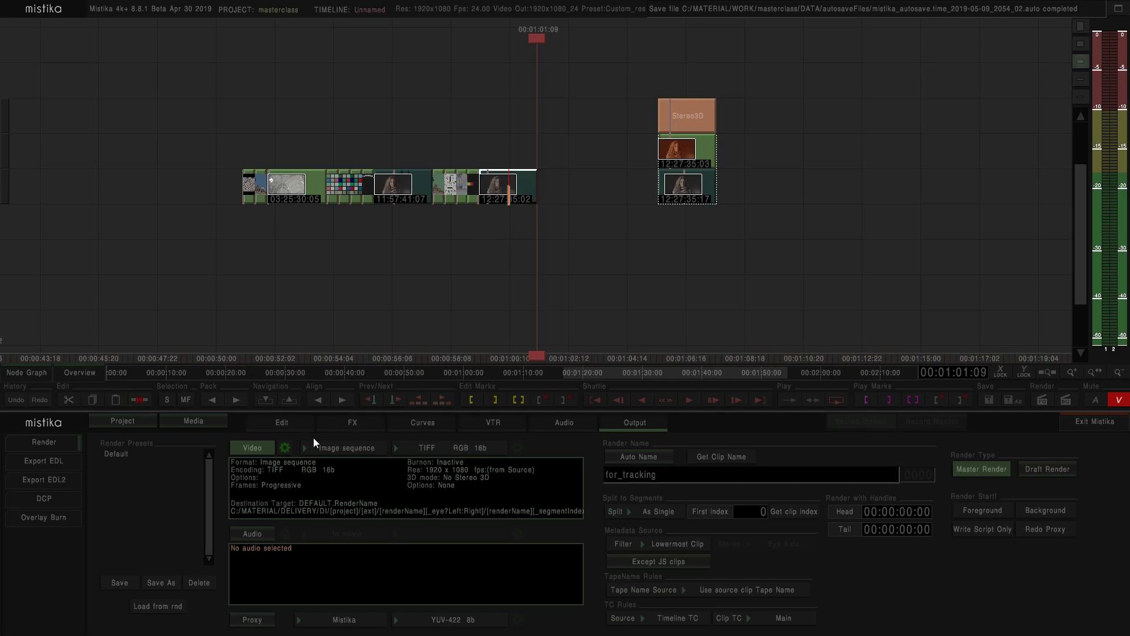
left_click(347, 425)
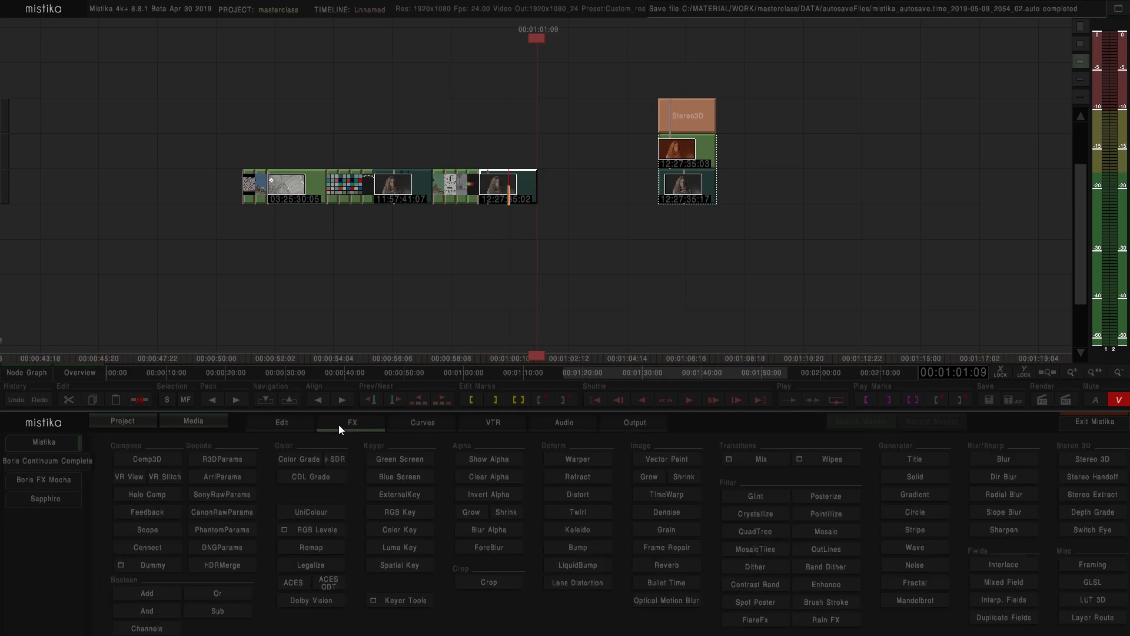
left_click(641, 494)
Step: Inspect the TimeWarp effect's parameters and its Display mode options at frame 16 with the whole image in view
double_click(523, 143)
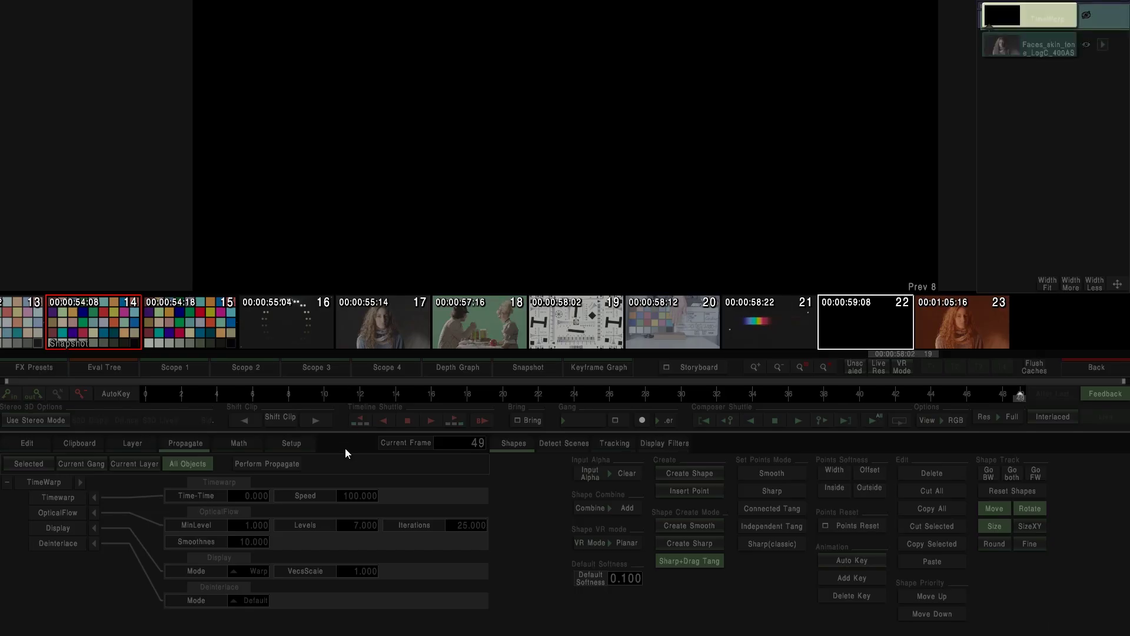
left_click(433, 393)
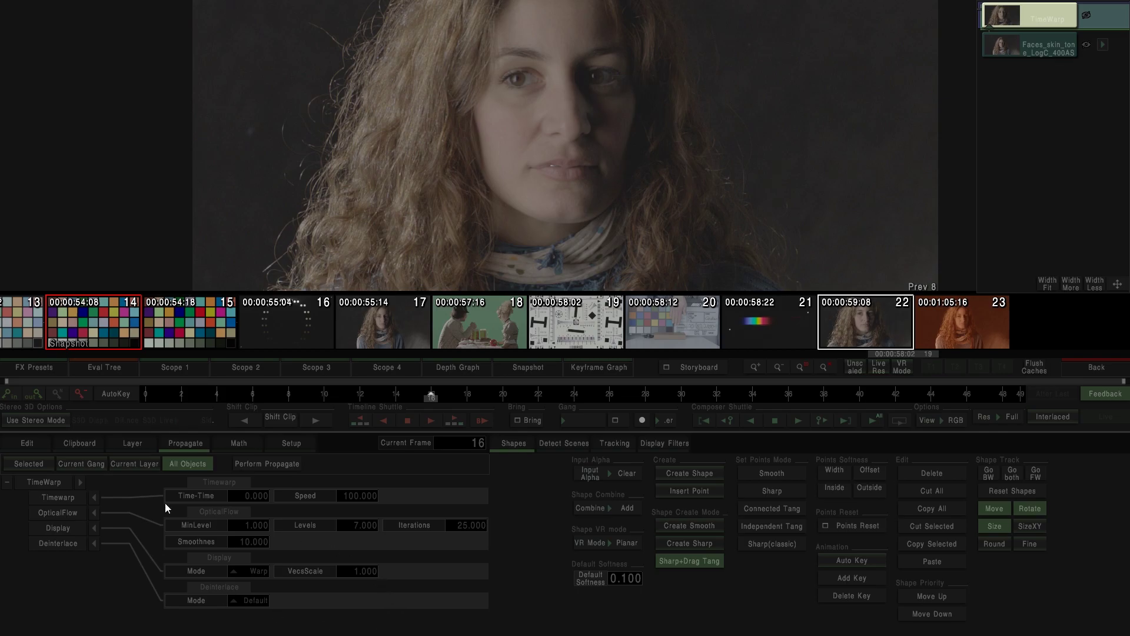
left_click(256, 568)
left_click(255, 572)
scroll(672, 112, "down", 3)
scroll(667, 116, "down", 1)
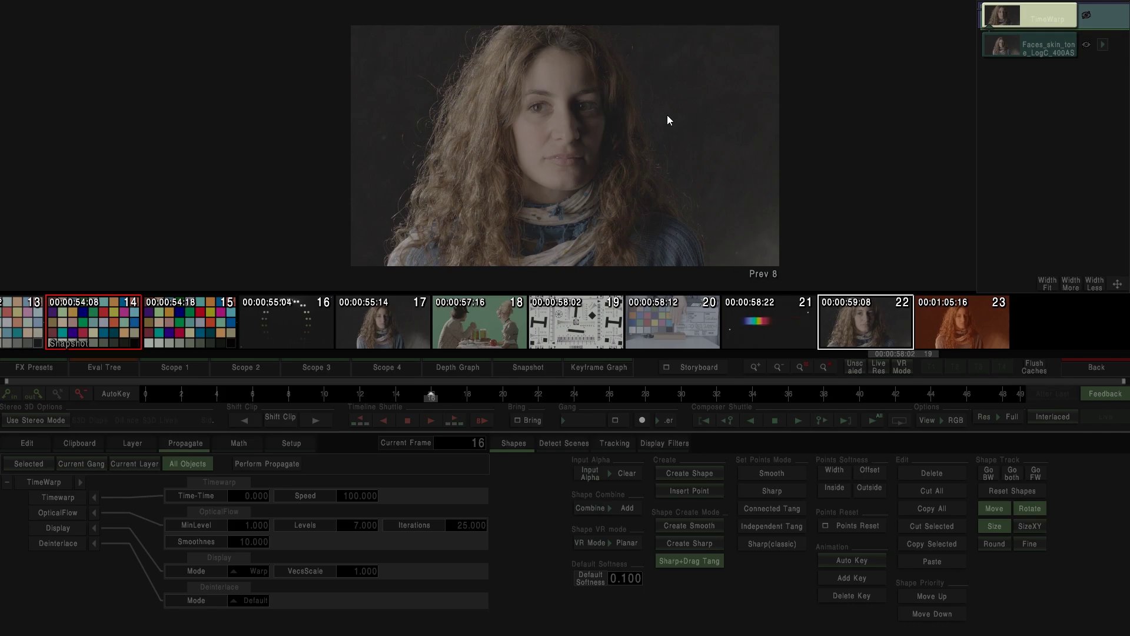
Step: Delete the TimeWarp effect and turn on the timeline's Timewarp edit attribute for the Faces_skin_tone clip instead
left_click(1092, 366)
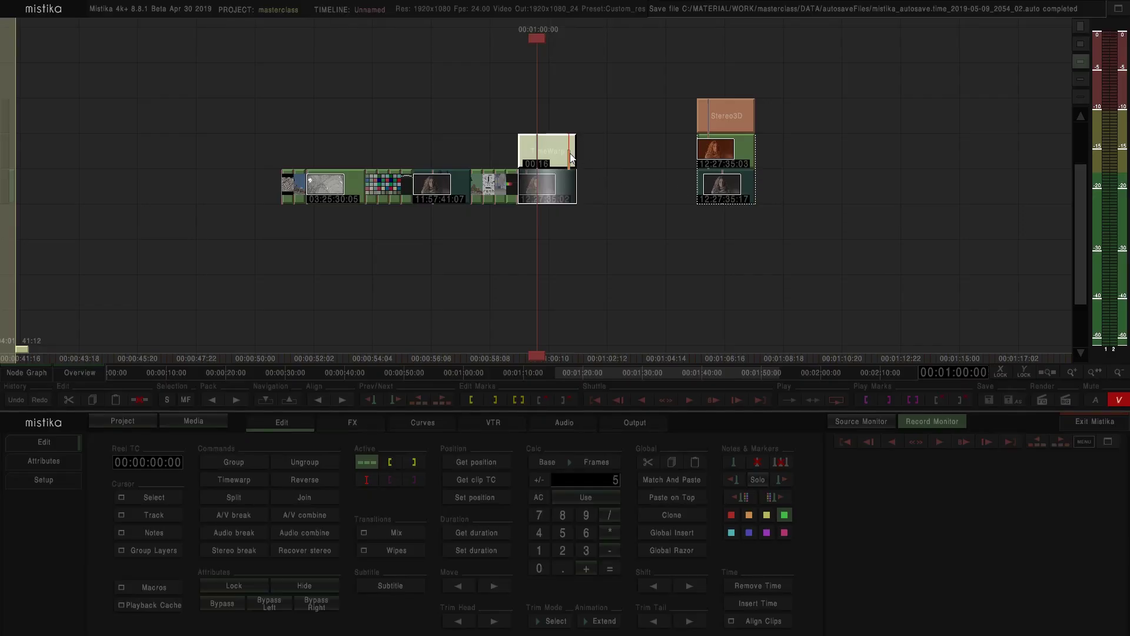
key("Delete")
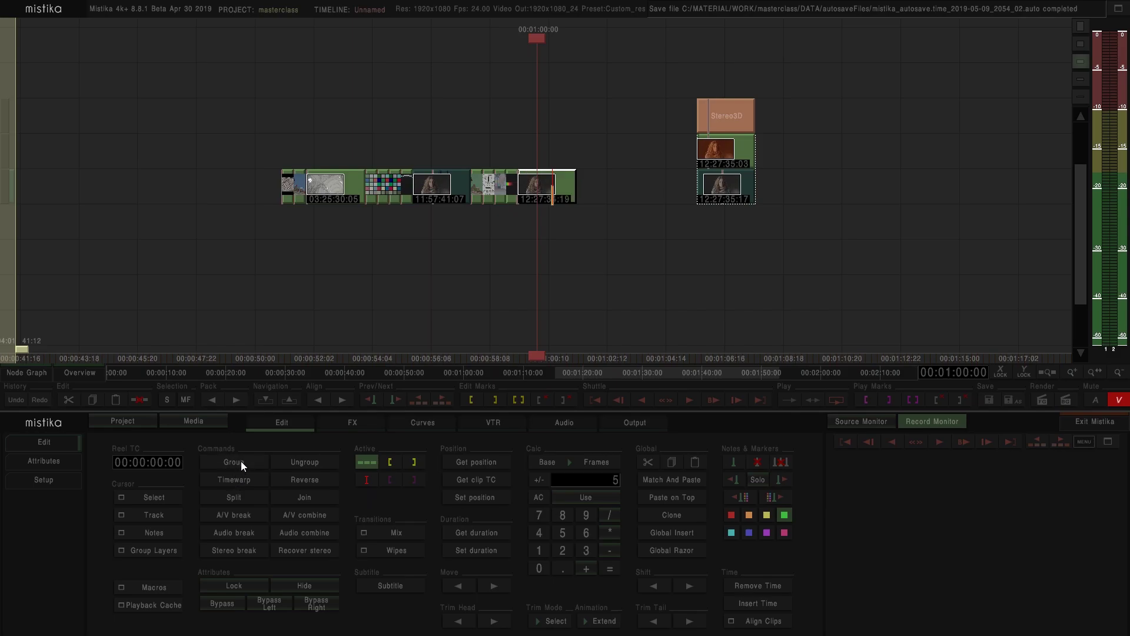
left_click(239, 479)
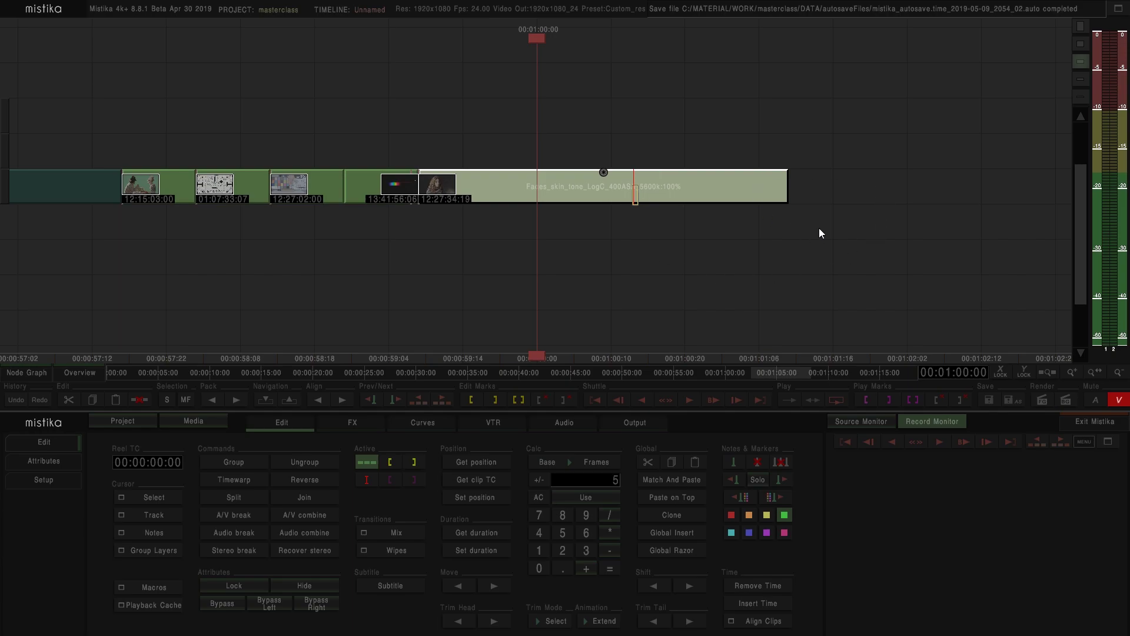
Step: Try stretching the end of the timewarped clip to slow it down, and return it to 100% speed
scroll(823, 230, "down", 2)
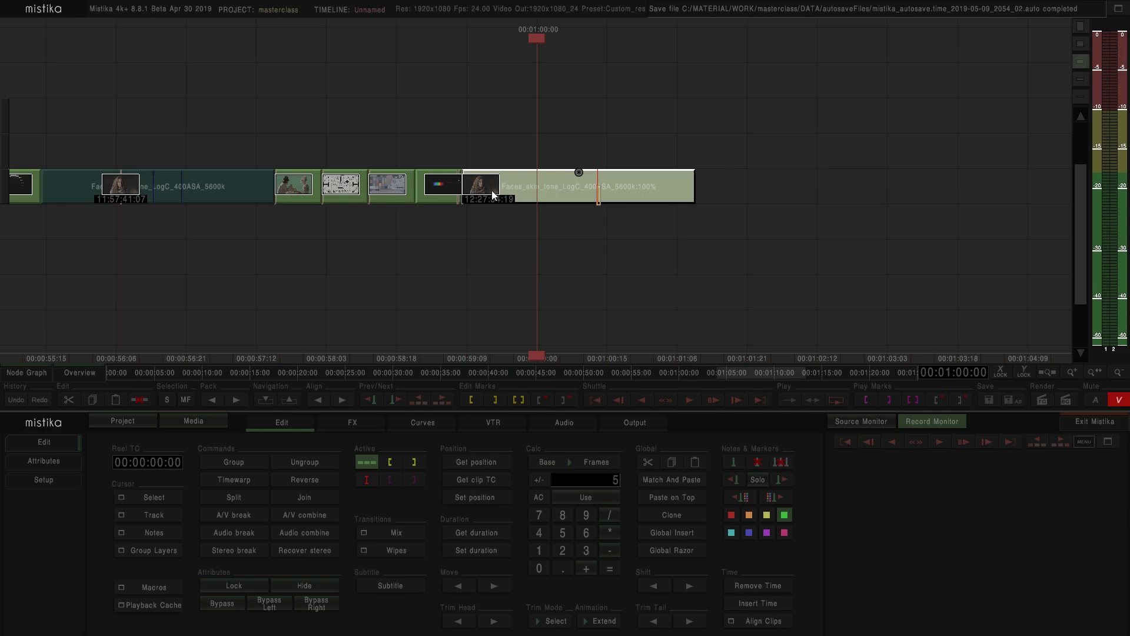
scroll(610, 195, "up", 2)
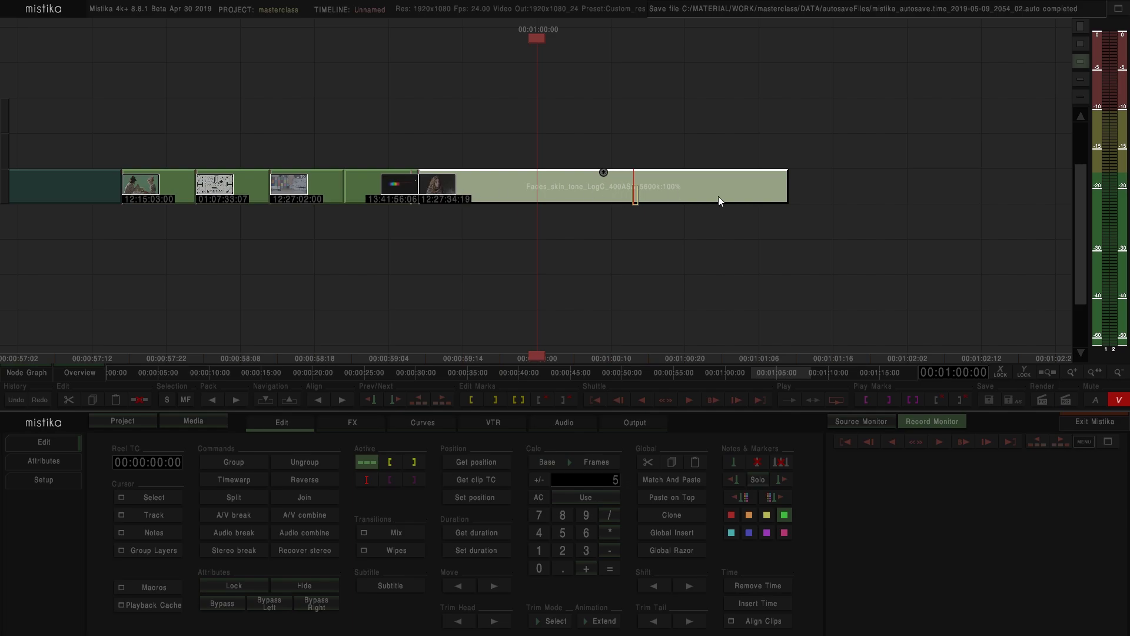
left_click_drag(787, 186, 951, 190)
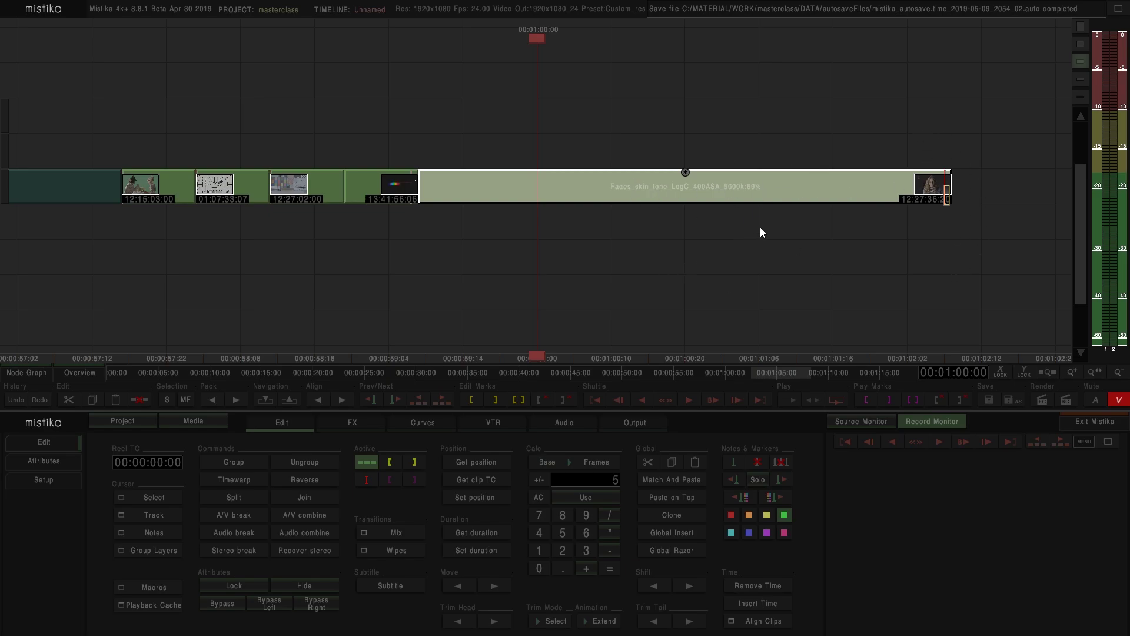
scroll(613, 217, "down", 1)
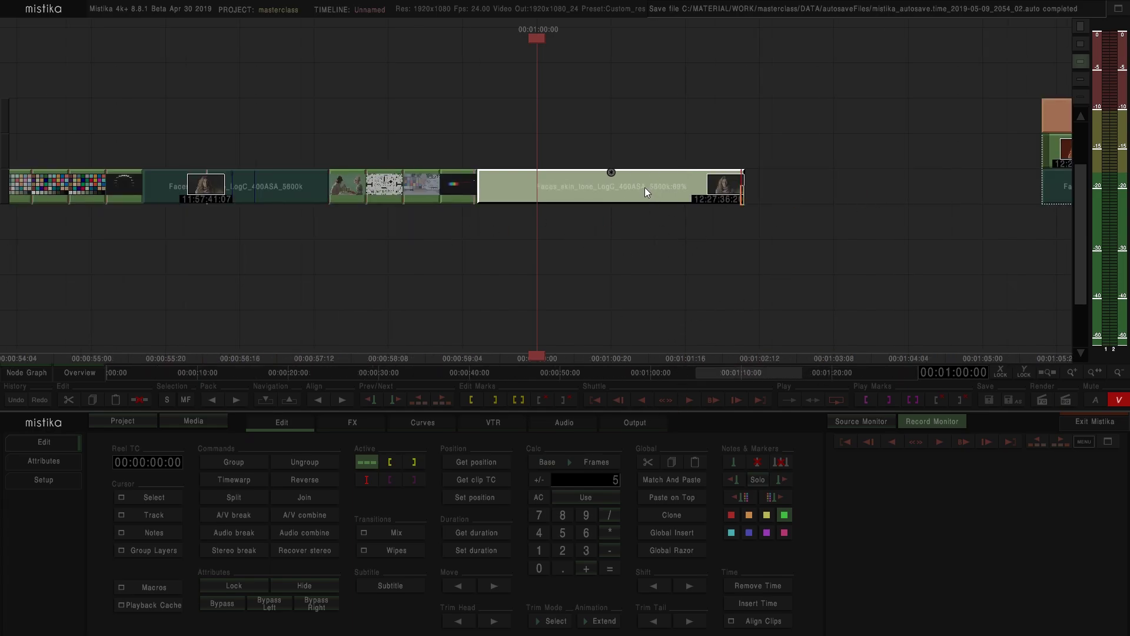
left_click_drag(730, 189, 662, 203)
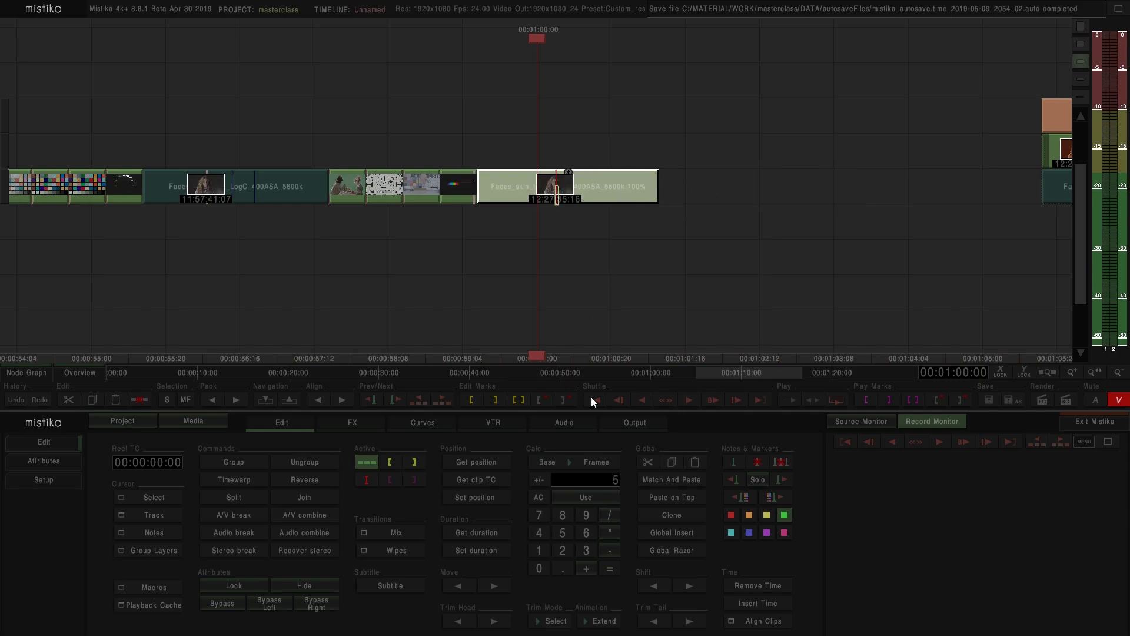
Step: Double the timewarped clip's duration to 98 frames using the clip duration and the calculator
left_click(594, 496)
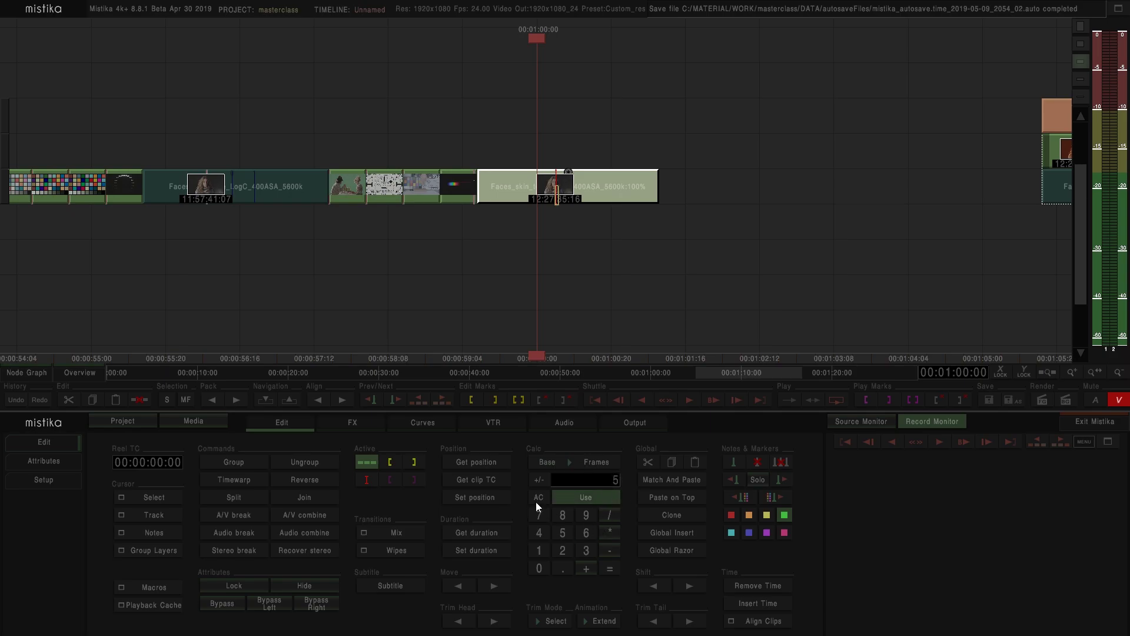
left_click(490, 533)
left_click(563, 550)
left_click(609, 570)
left_click(489, 551)
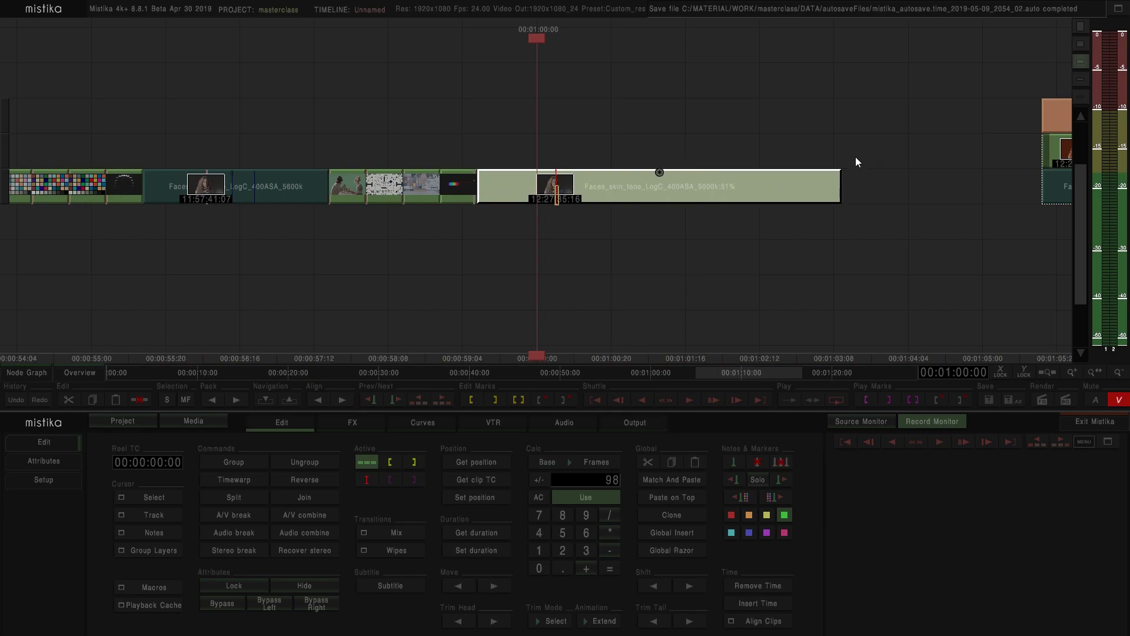
Step: Clone the two stacked Faces_skin_tone clips beneath the Stereo3D effect into the empty timeline space after them
scroll(681, 182, "down", 3)
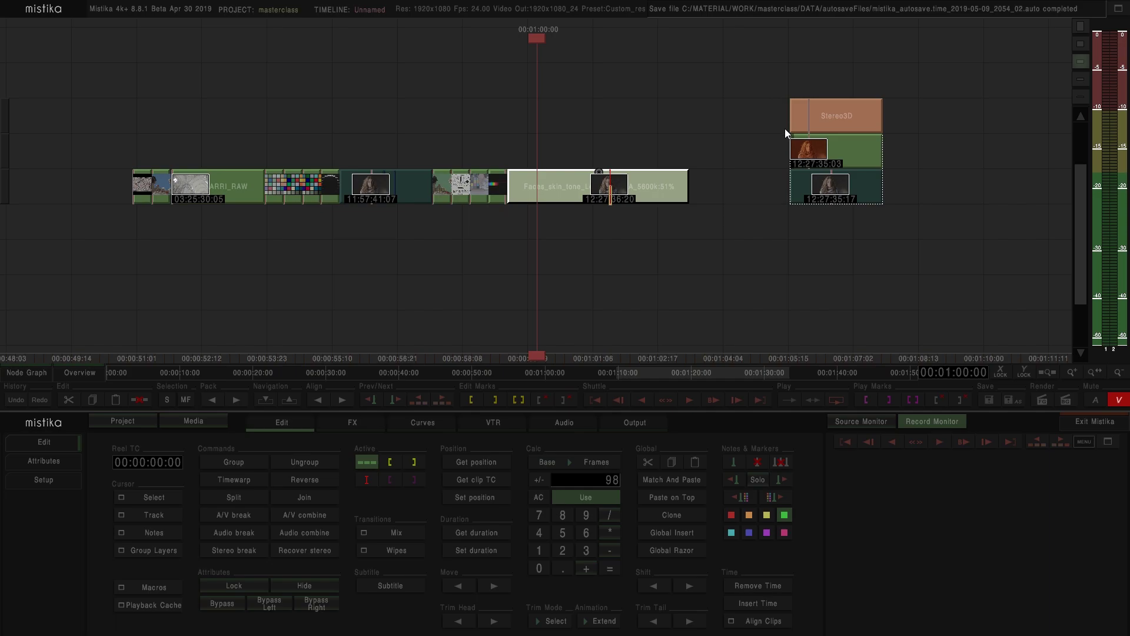
scroll(740, 129, "down", 3)
left_click(860, 176)
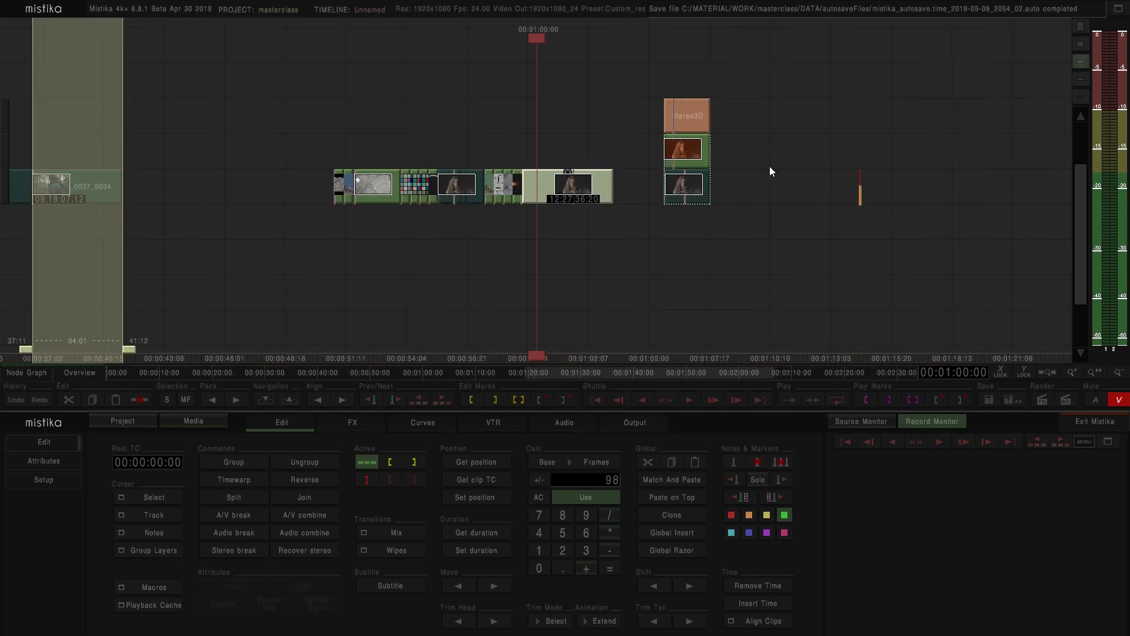
mouse_move(705, 228)
left_mouse_down()
mouse_move(538, 182)
mouse_move(551, 171)
mouse_move(602, 195)
mouse_move(666, 173)
left_mouse_up()
Step: Apply a WipeStripe transition over the two cloned Faces_skin_tone clips
left_click(377, 422)
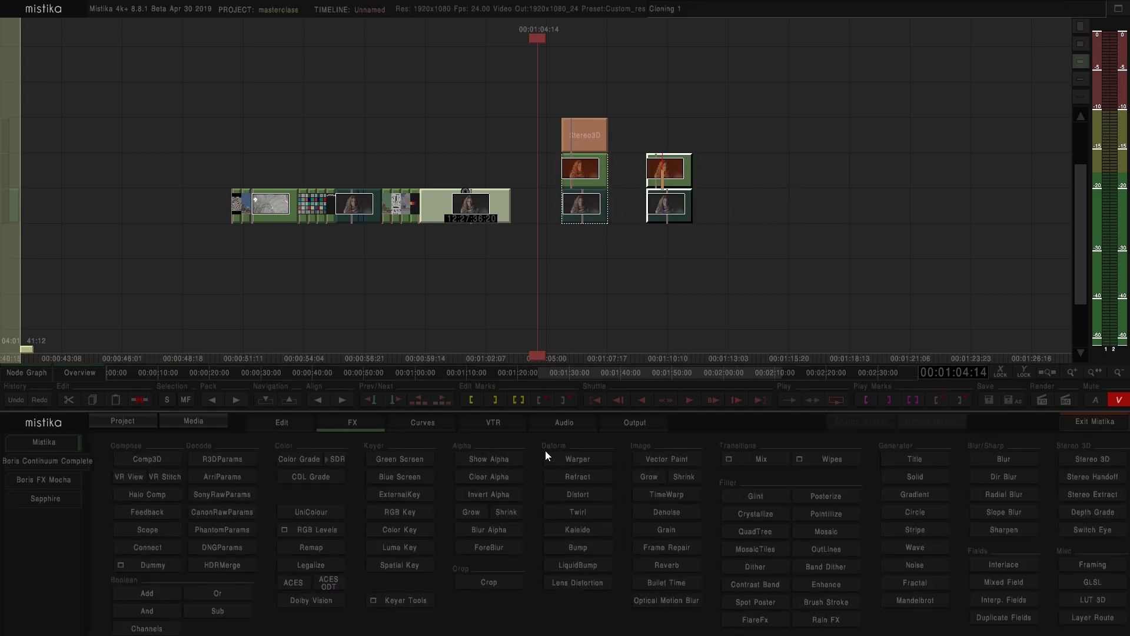
left_click(835, 457)
left_click(807, 322)
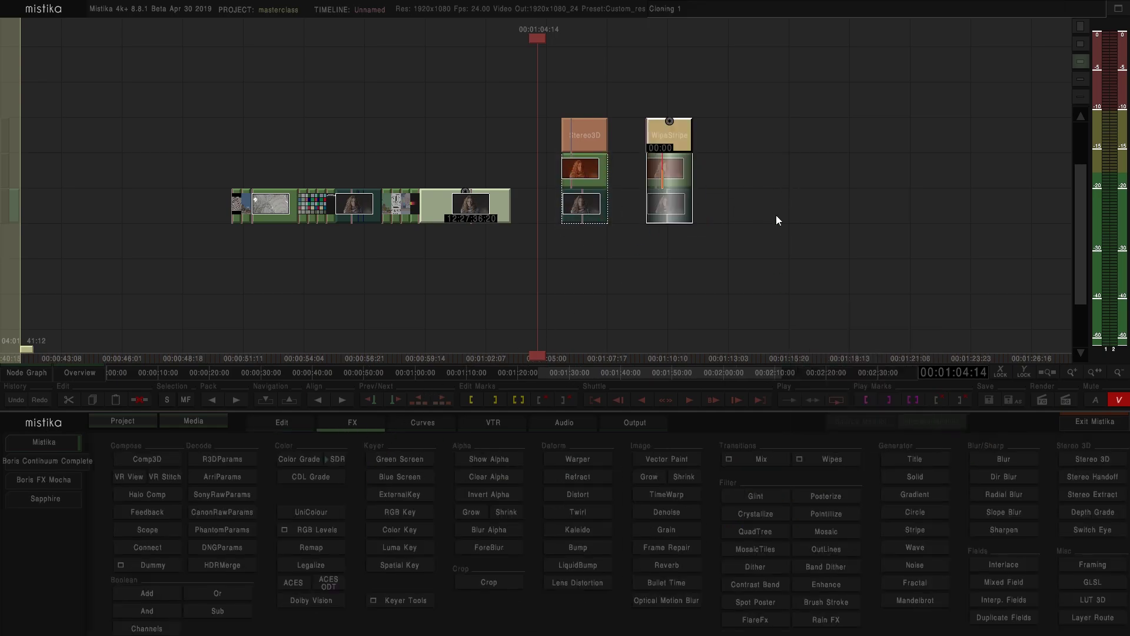
Step: Remove the wipe's animation and set its Grade to 50 for a half-and-half split, and return to the timeline
double_click(676, 133)
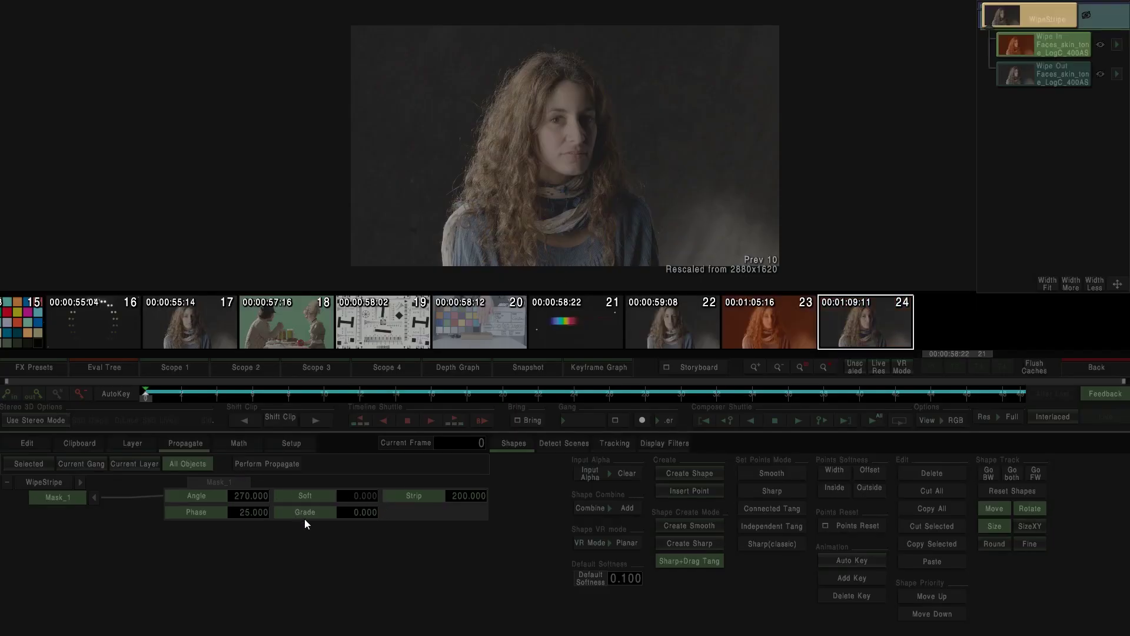
left_click_drag(365, 394, 485, 394)
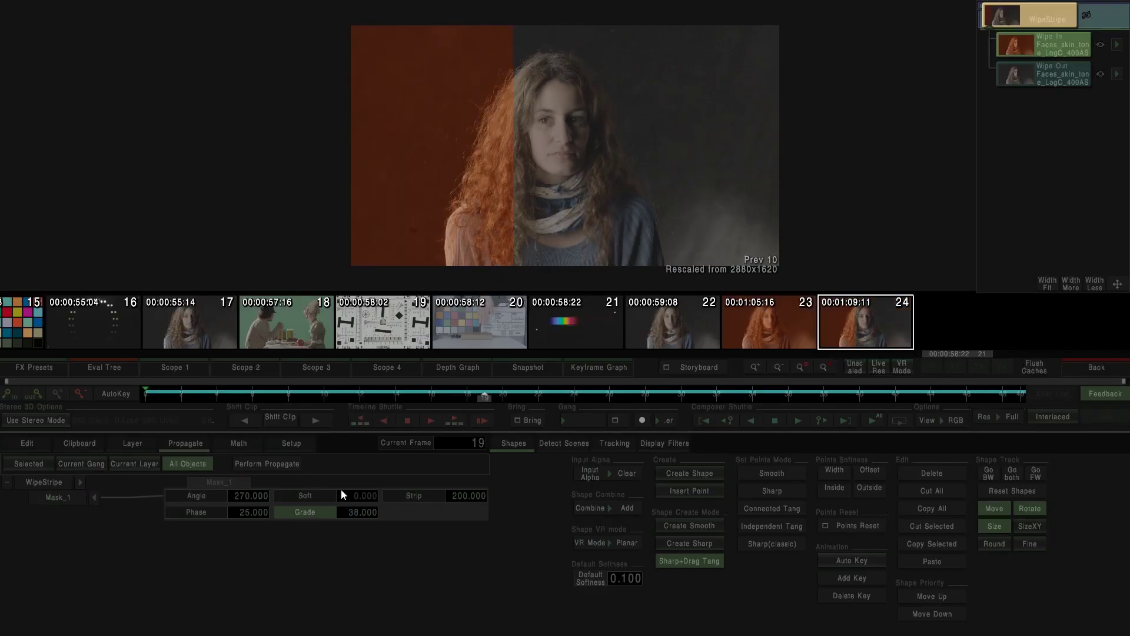
left_click(319, 512)
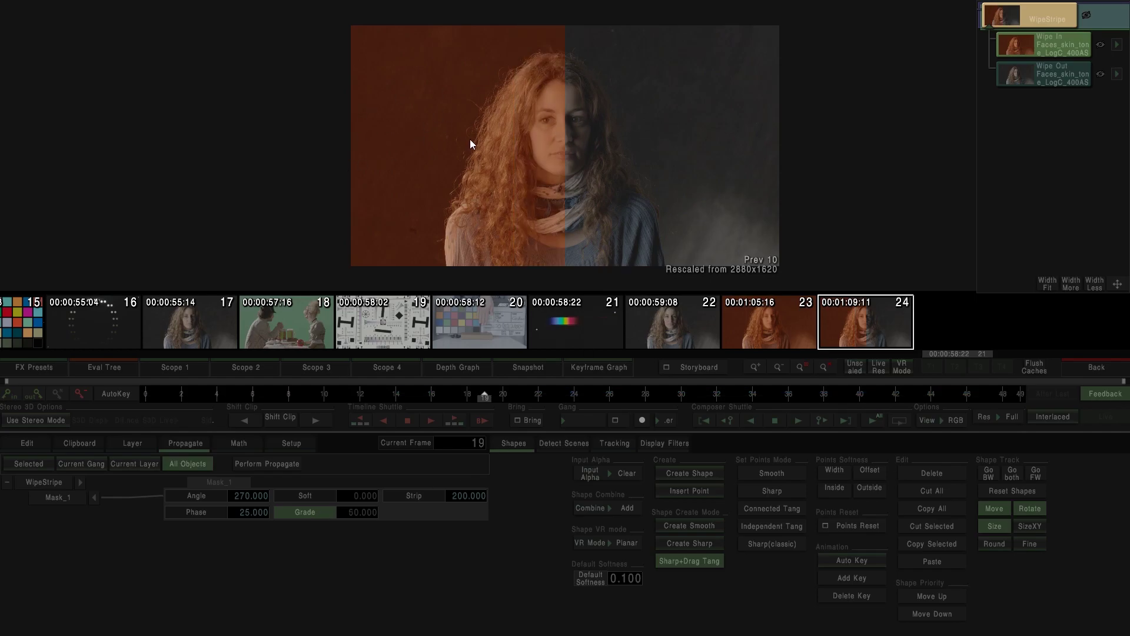
left_click(1111, 370)
Step: Open the Stereo3D effect with stereo mode on and compare the two eyes in the Difference and Checkerboard displays
double_click(450, 136)
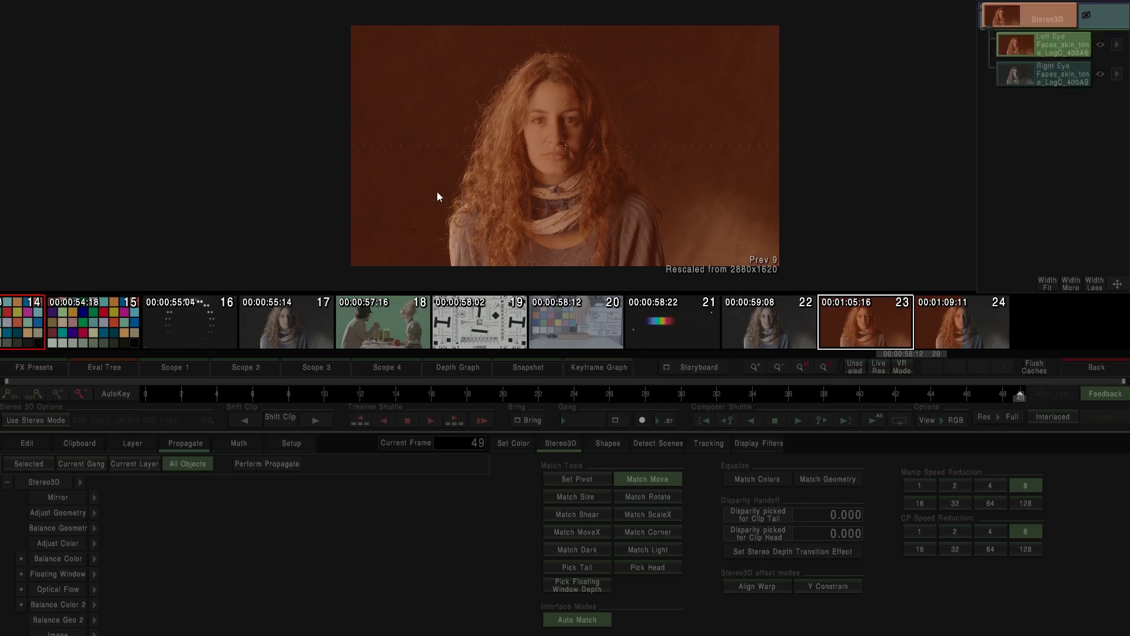
left_click(37, 416)
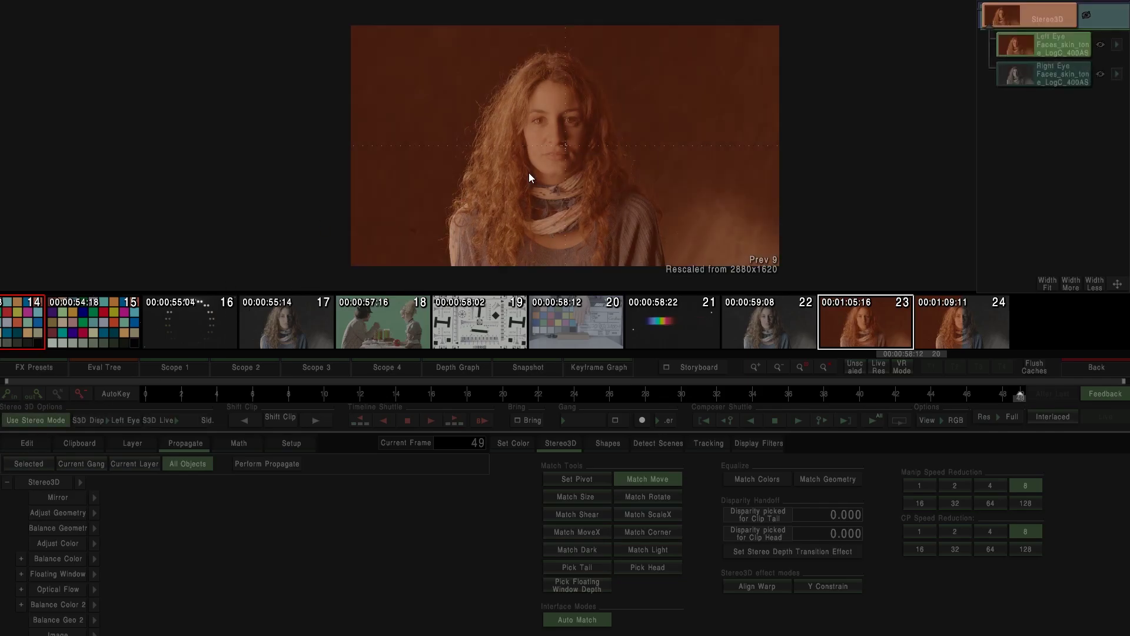
left_click(125, 417)
left_click(111, 349)
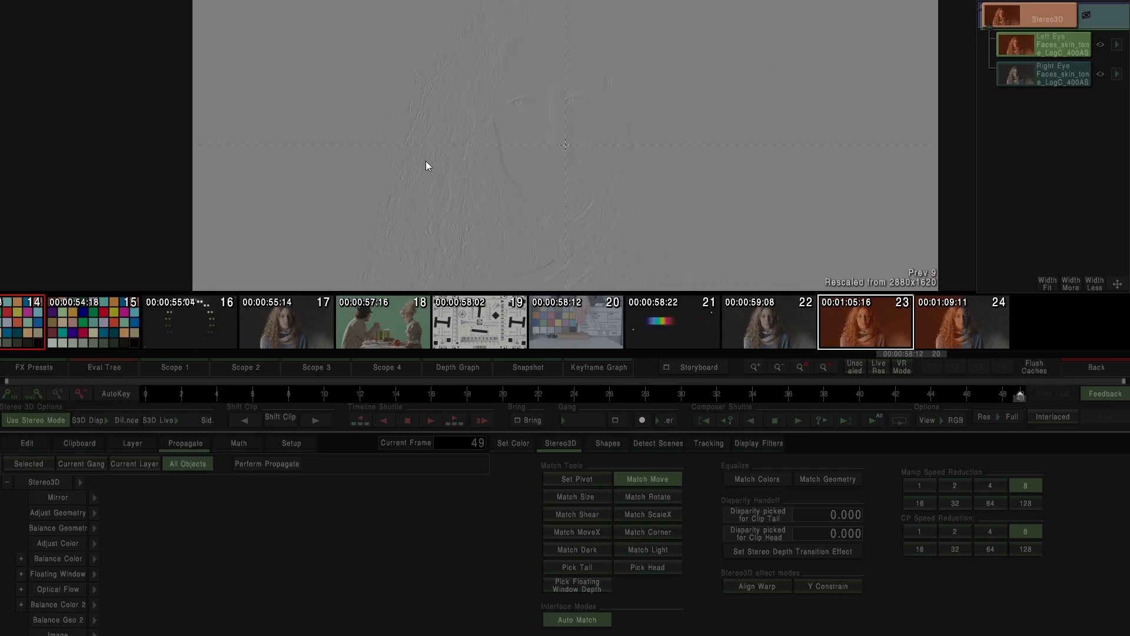
left_click(121, 419)
left_click(122, 367)
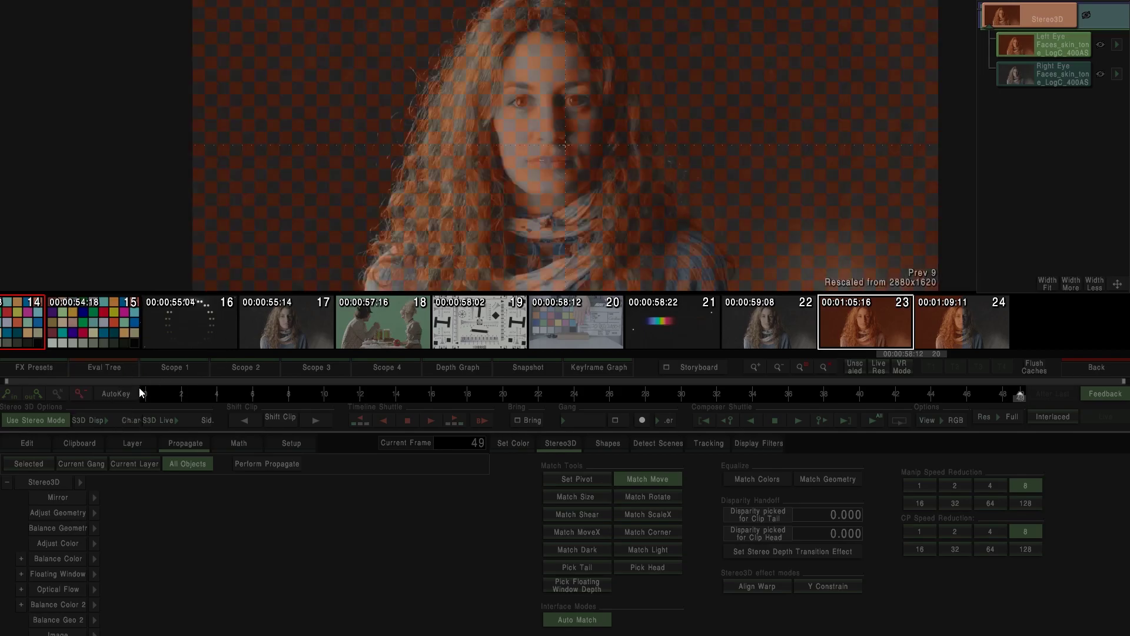
Step: Return to the timeline and rename the WipeStripe effect as SBS
left_click(101, 425)
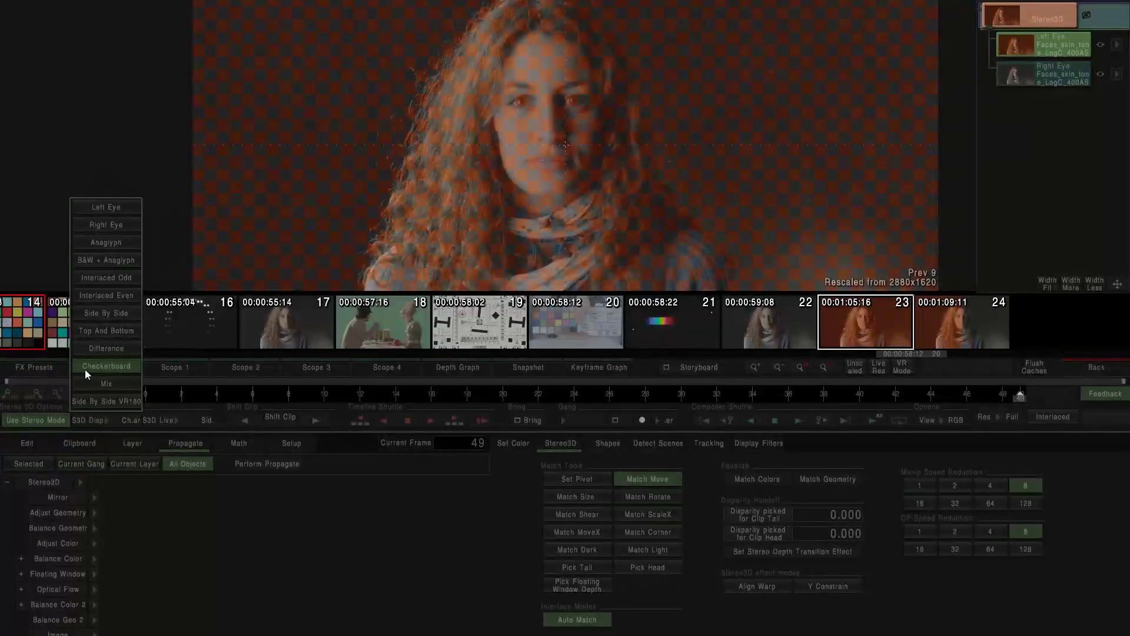
left_click(1084, 363)
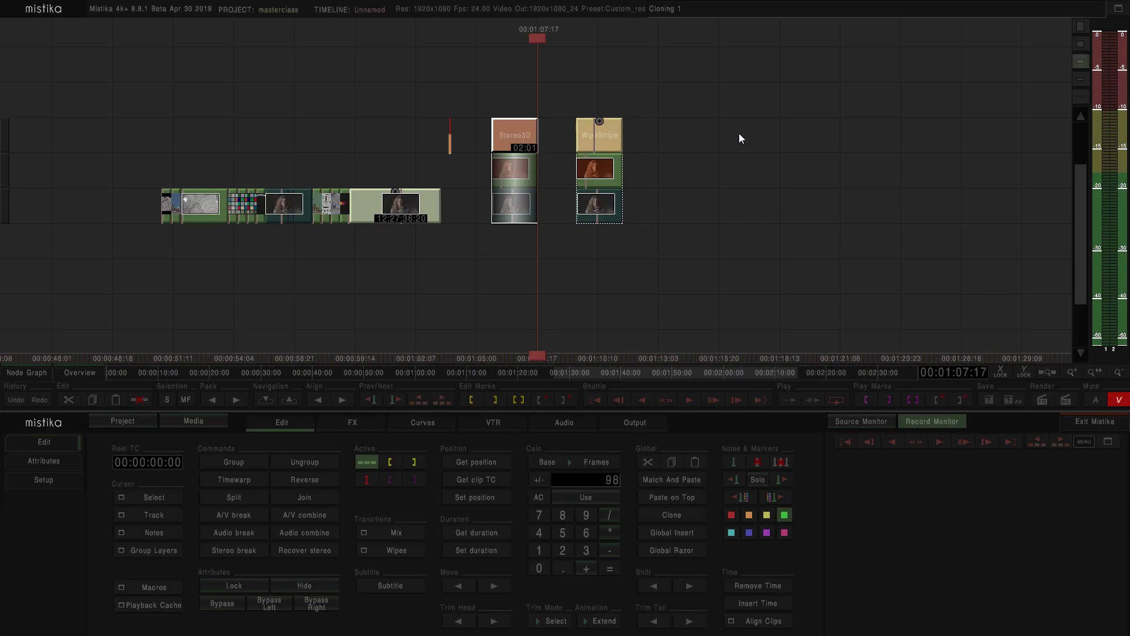
scroll(670, 171, "up", 2)
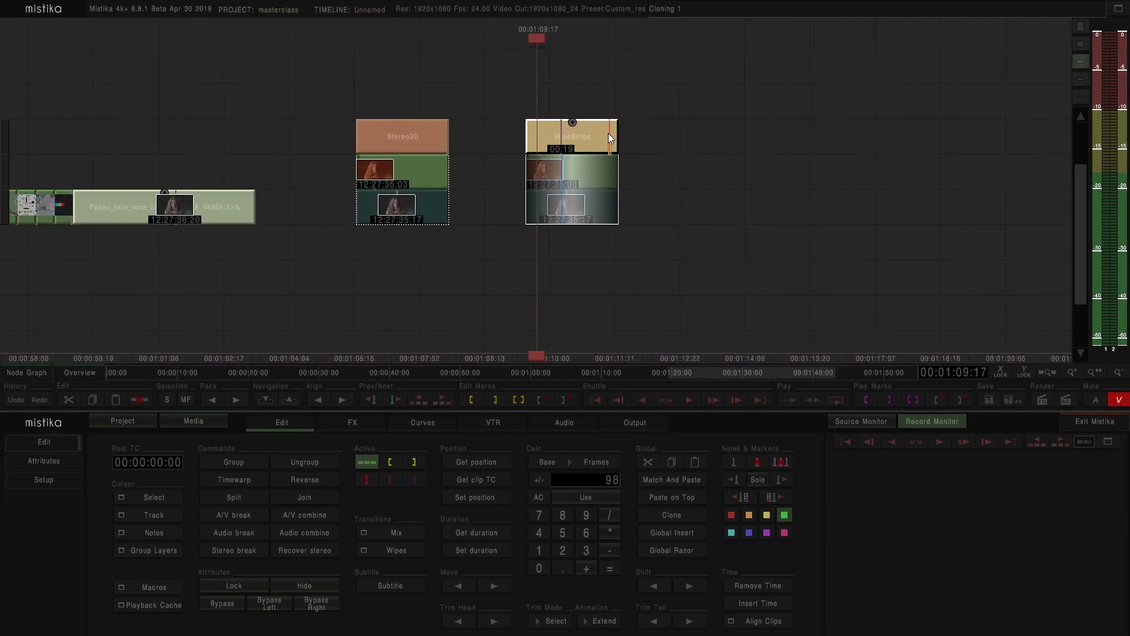
left_click(60, 461)
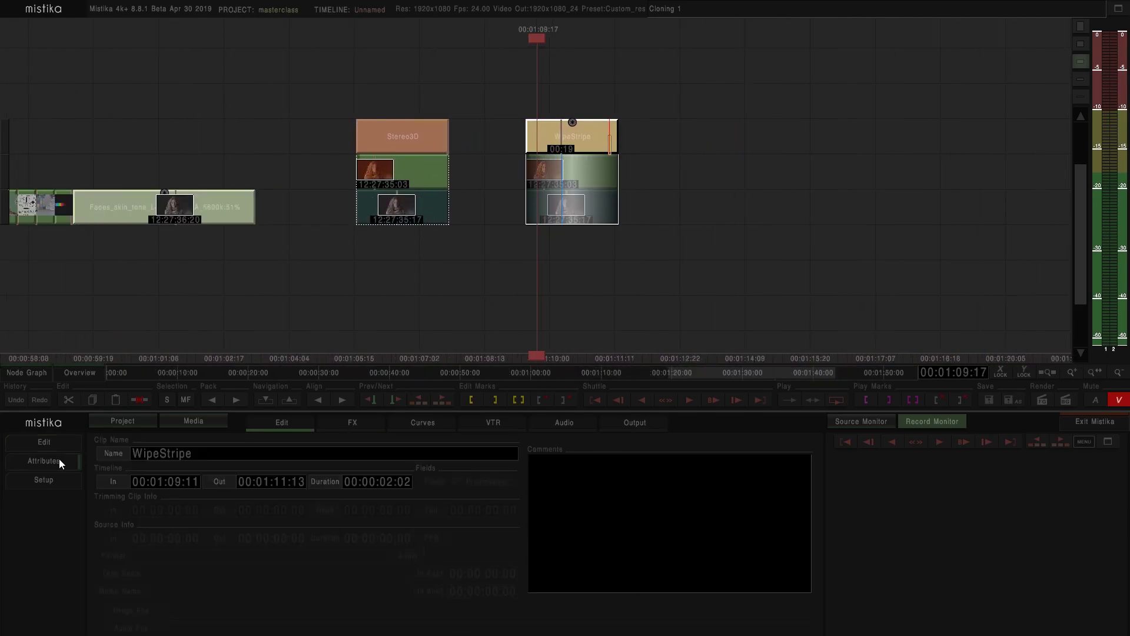
left_click(54, 461)
type("SBS")
key("Return")
Step: Save the SBS wipe as an FX preset in the masterclass PRESETS folder and return to the timeline
double_click(582, 136)
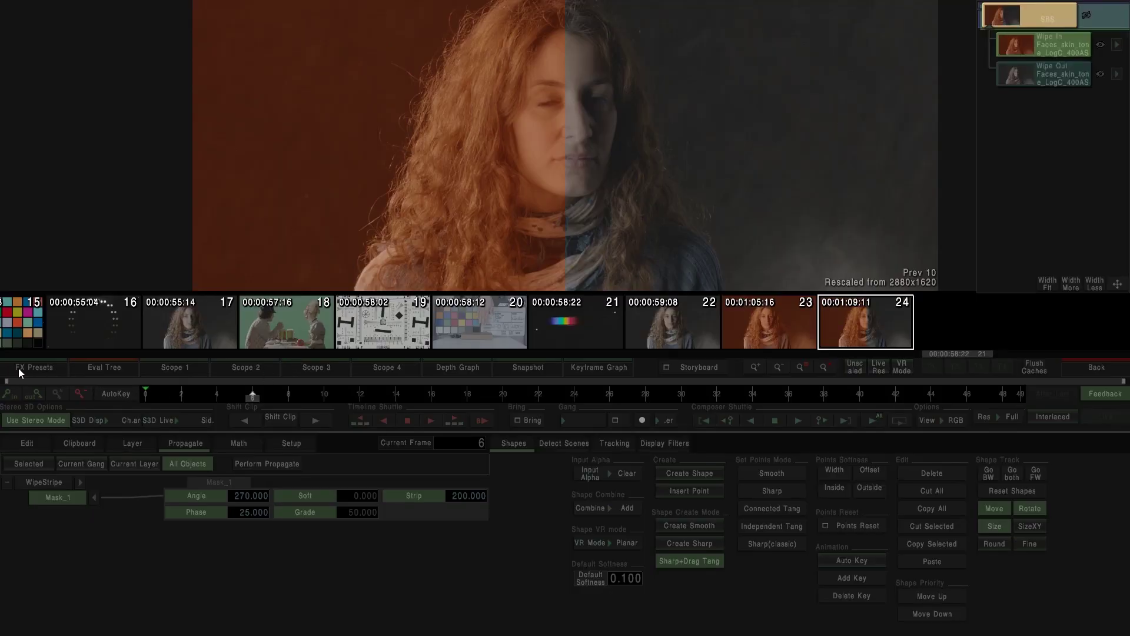
left_click(19, 368)
left_click(133, 625)
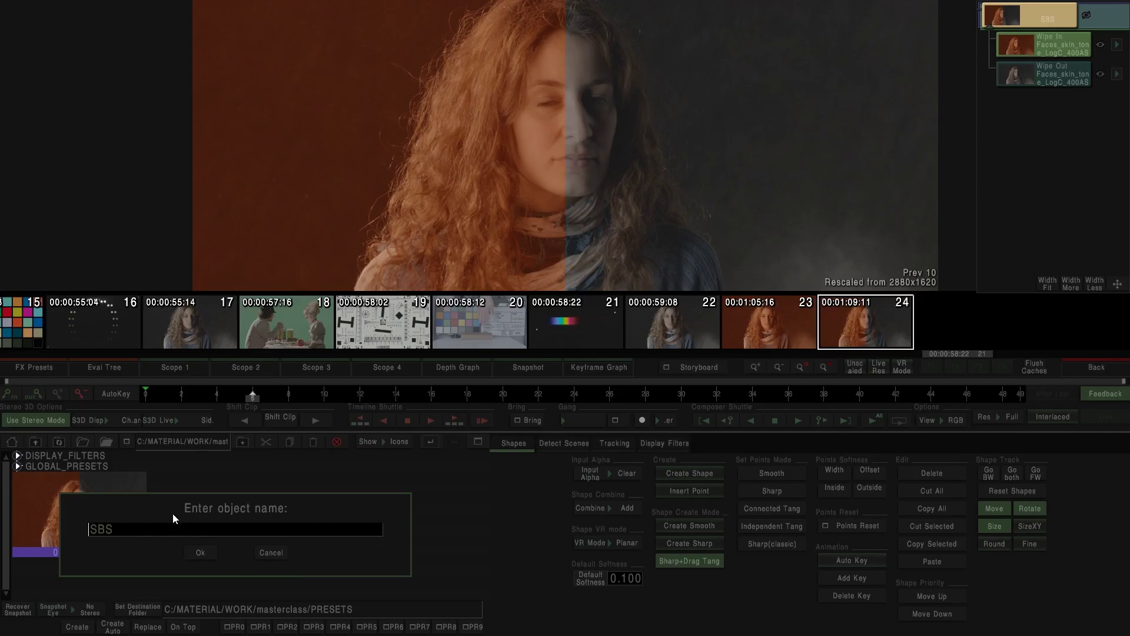
left_click(271, 554)
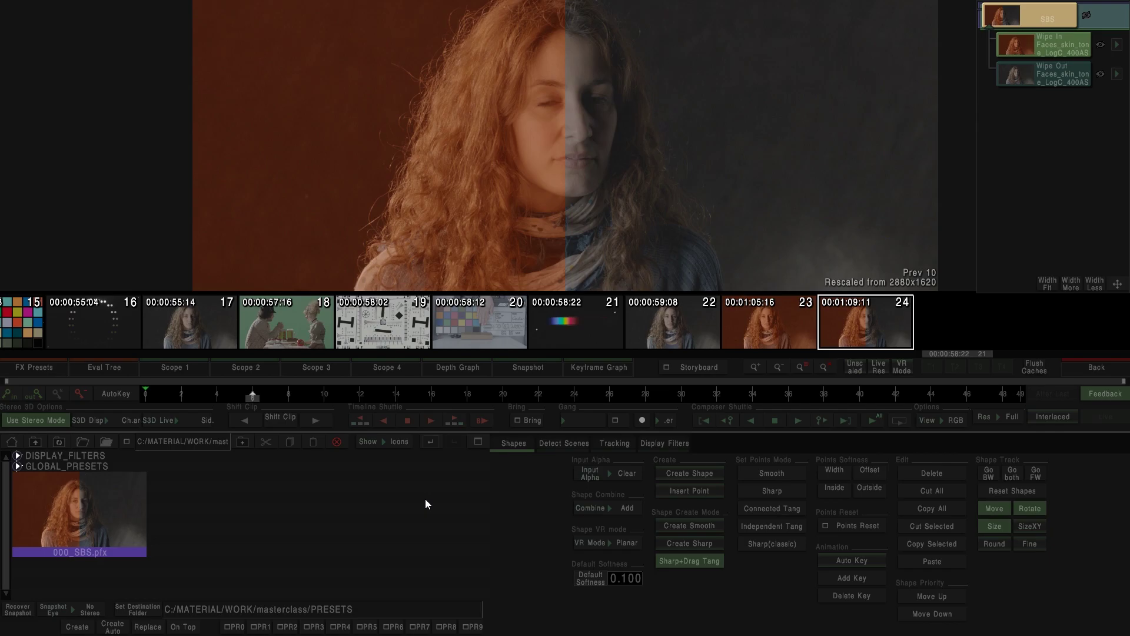
left_click(1081, 373)
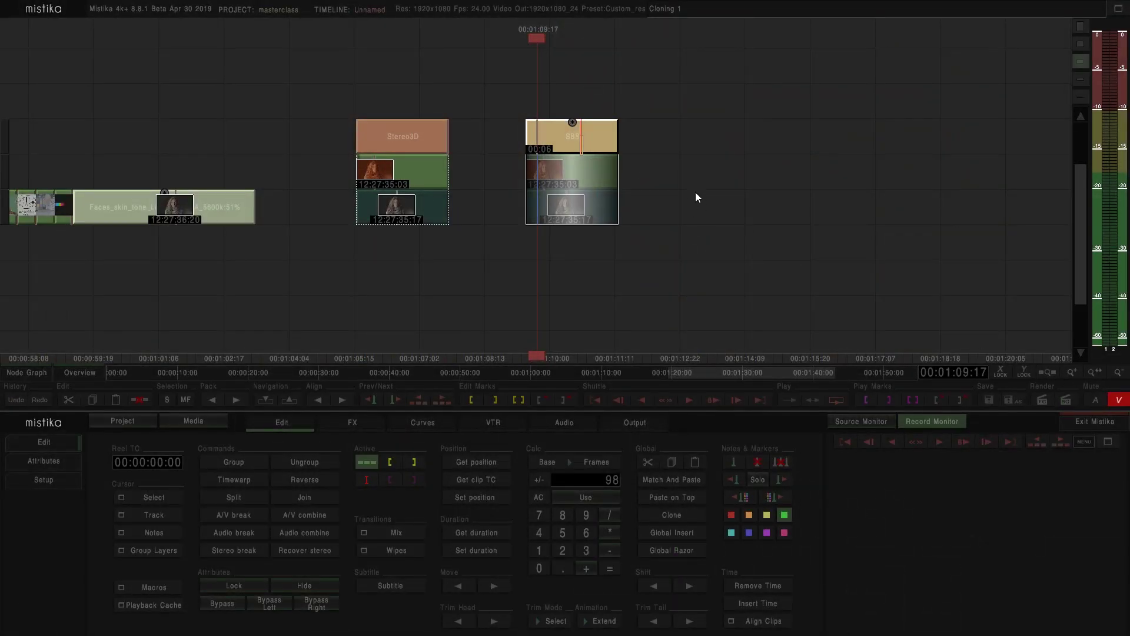
Step: Try the Boris FX Mocha Pro effect over the SBS wipe and delete it again
left_click_drag(658, 237, 657, 245)
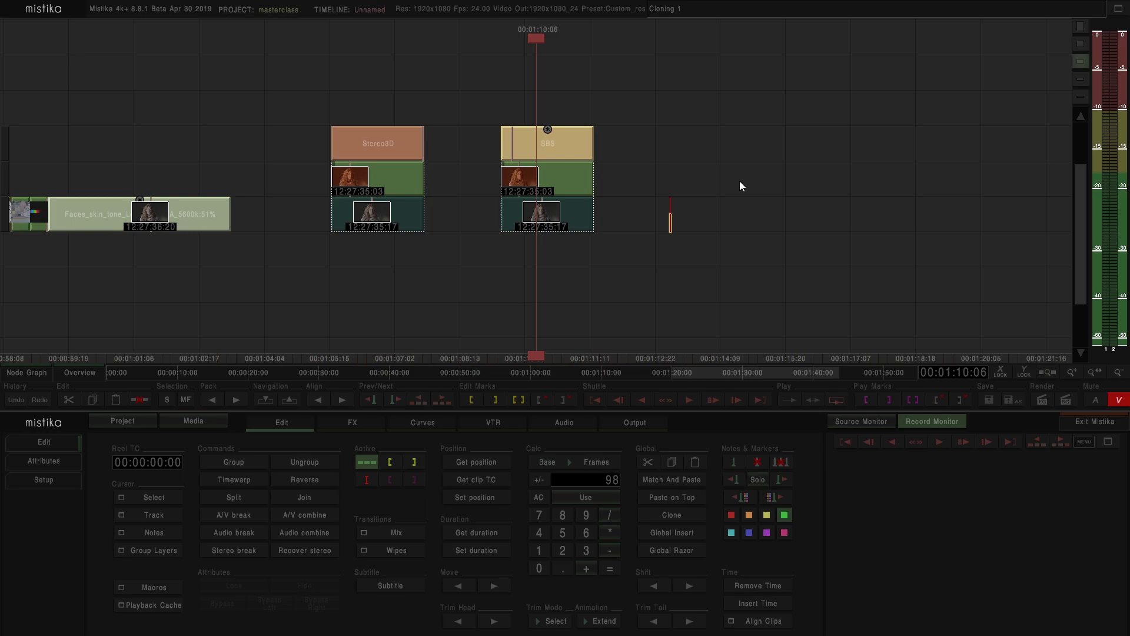
left_click(635, 422)
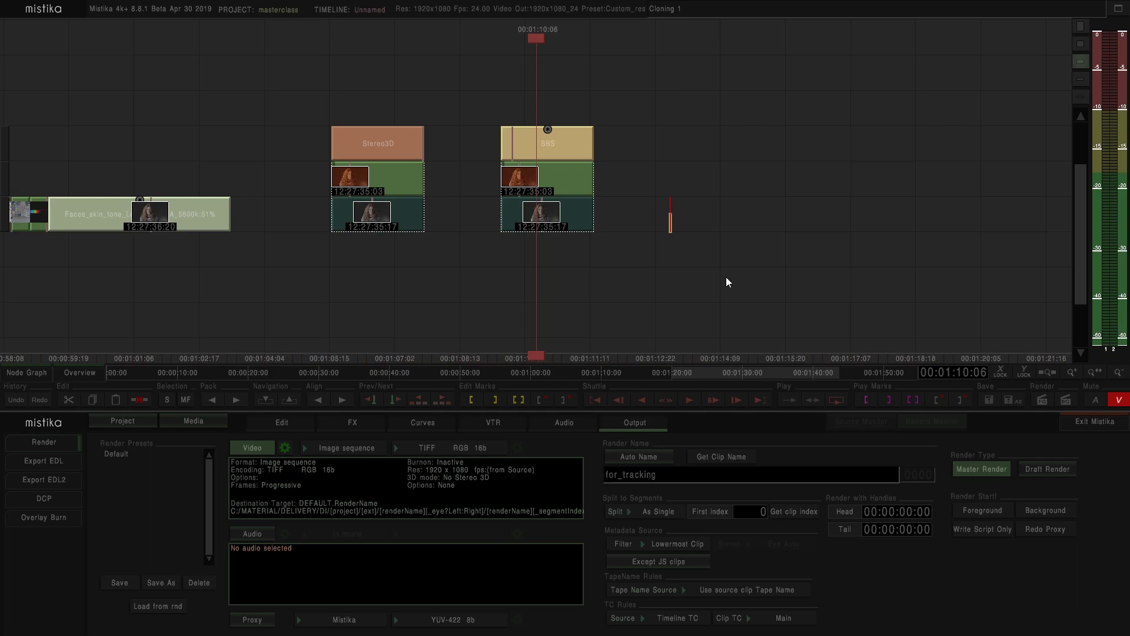
left_click_drag(699, 204, 591, 198)
left_click(352, 424)
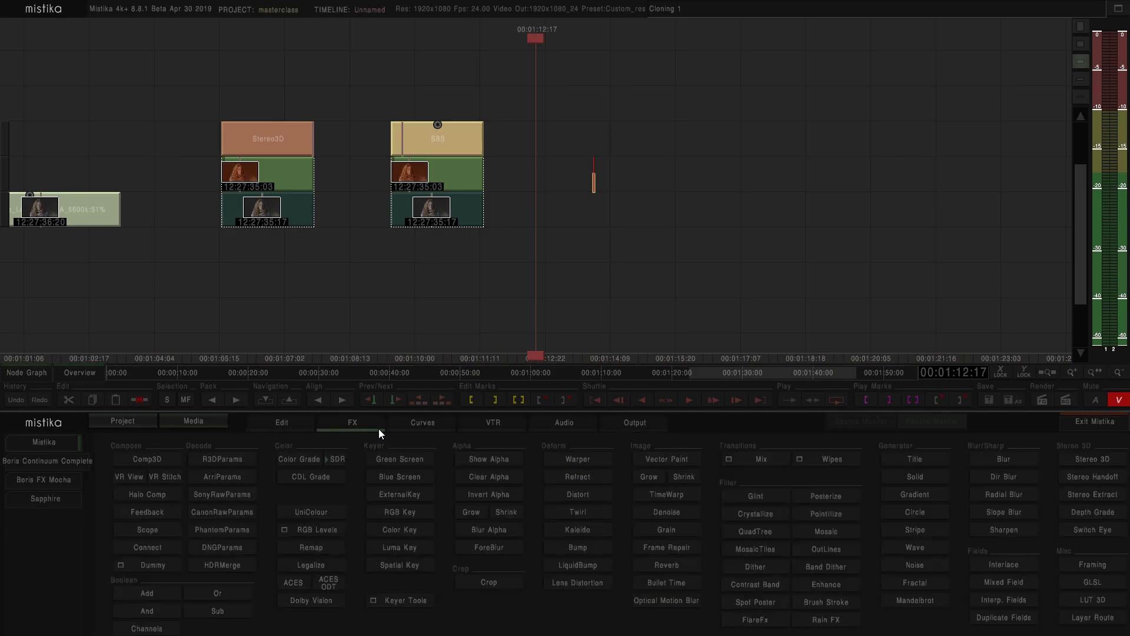
left_click(51, 478)
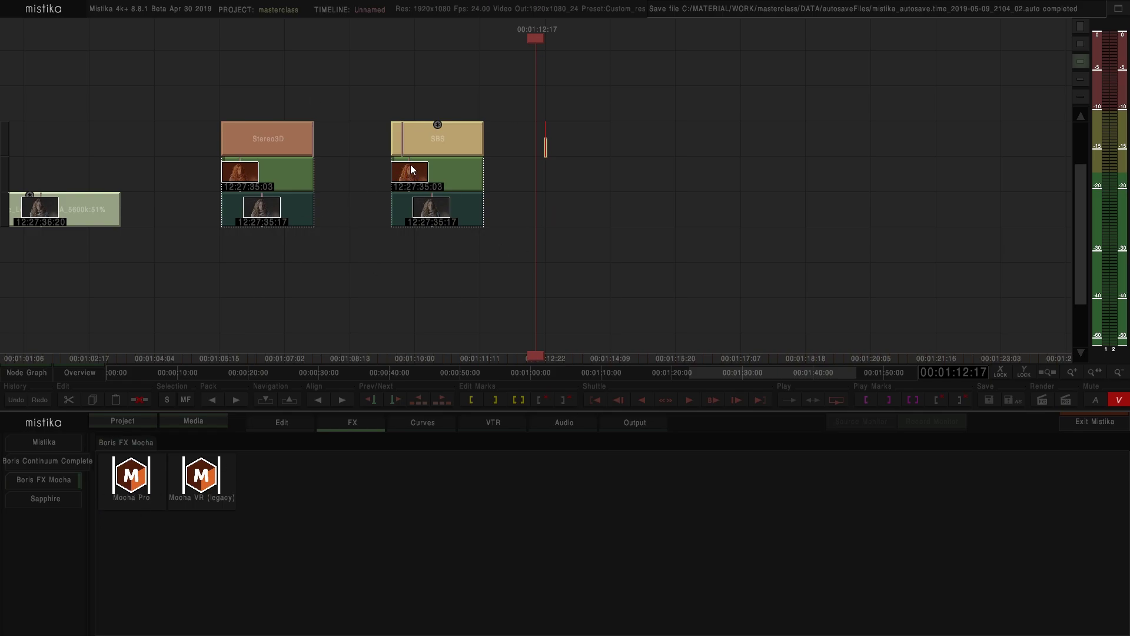
left_click(429, 139)
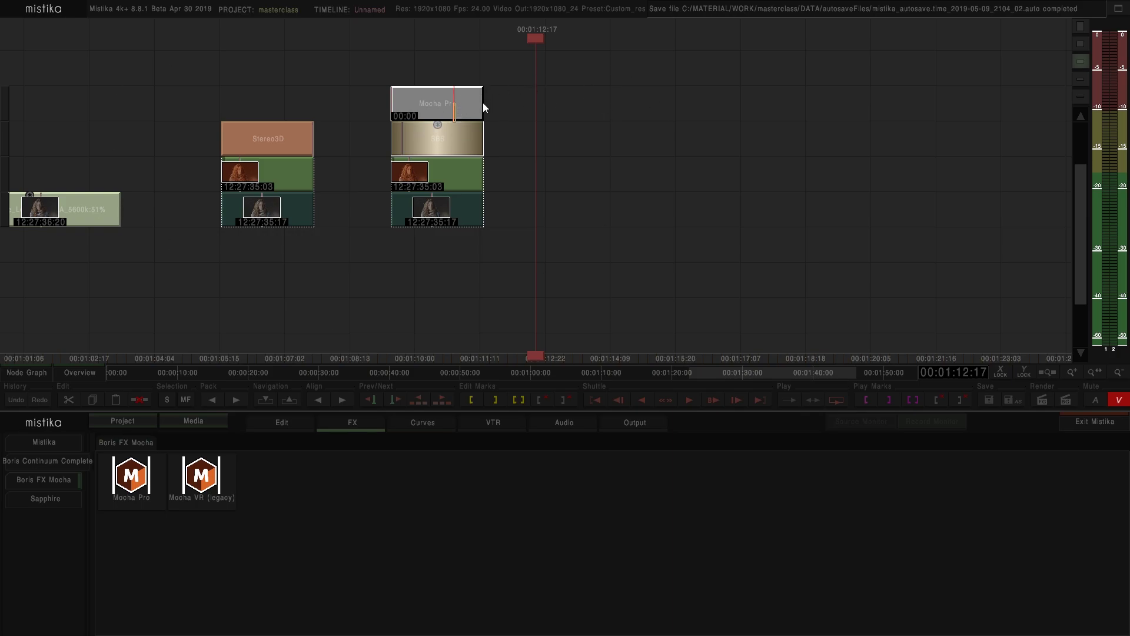
scroll(479, 107, "up", 3)
left_click_drag(479, 107, 730, 146)
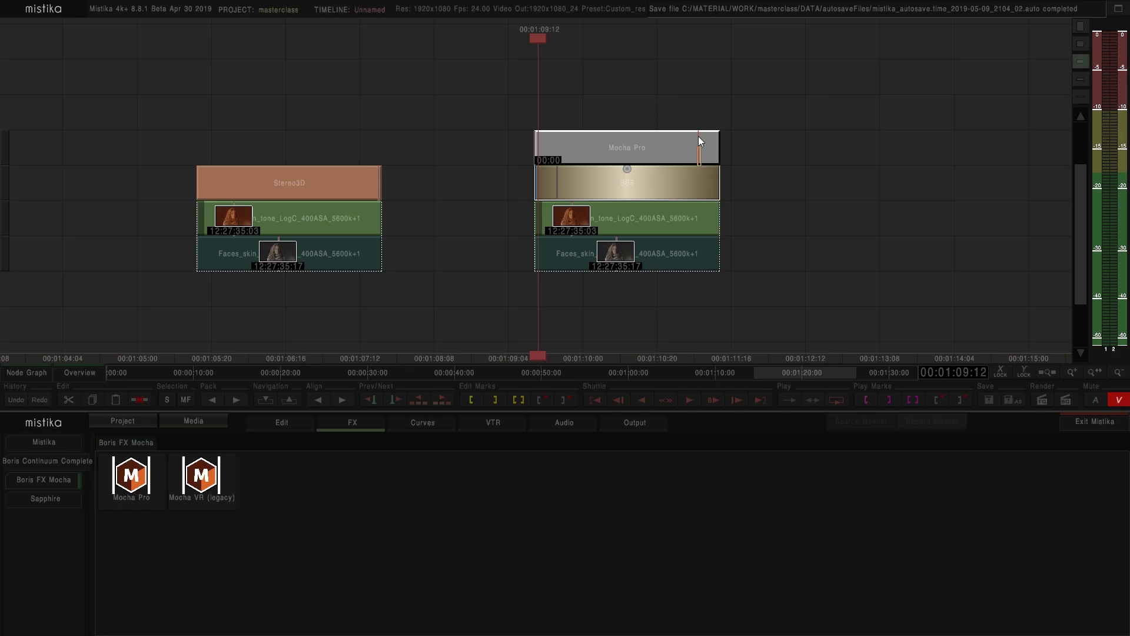
key("Delete")
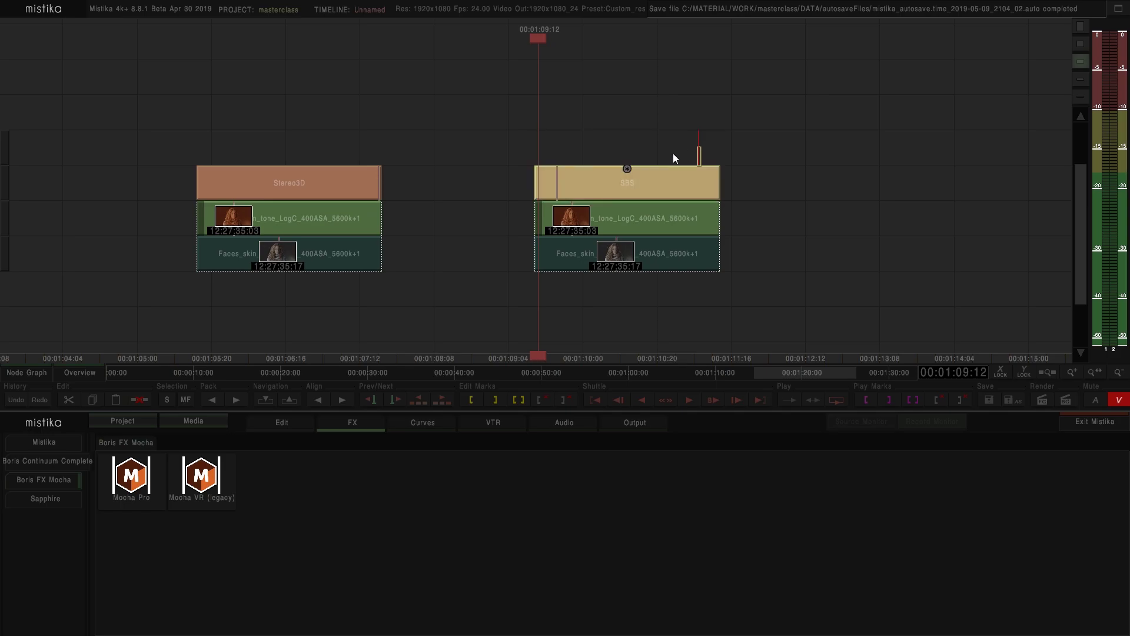
Step: Apply a Comp3D effect over the SBS wipe and open it in the visual editor
left_click(656, 193)
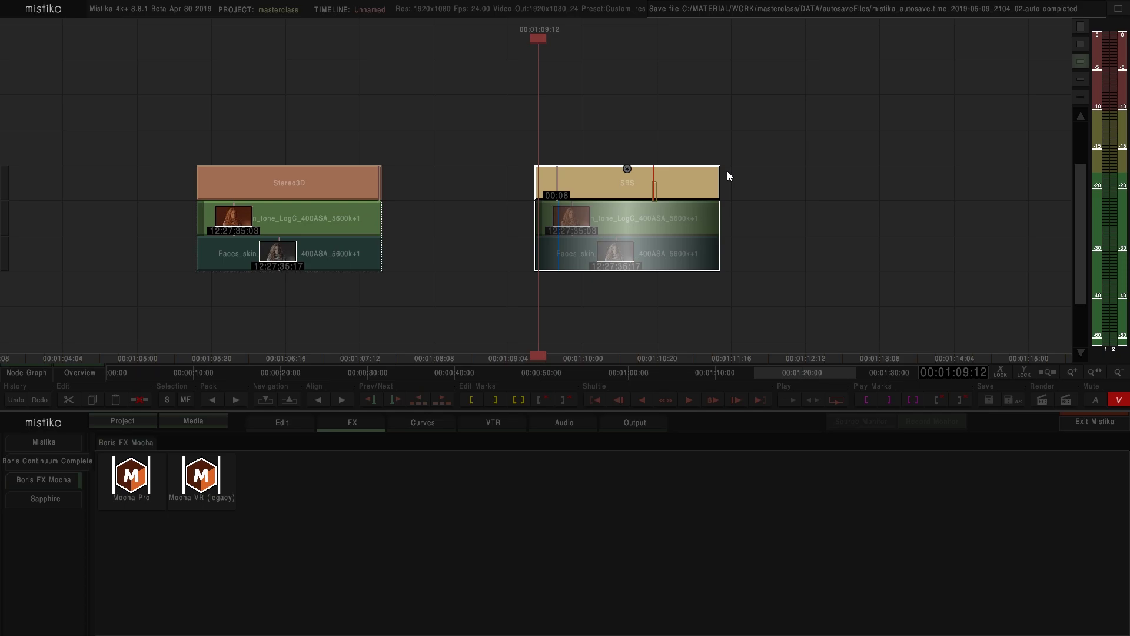
scroll(778, 146, "down", 5)
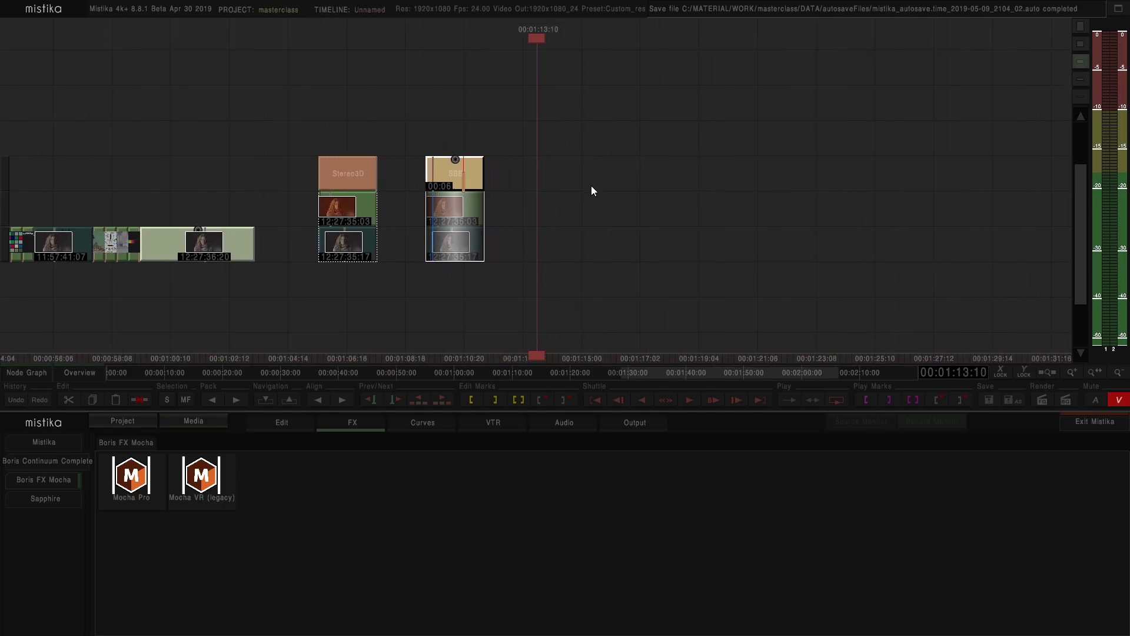
left_click_drag(527, 171, 540, 175)
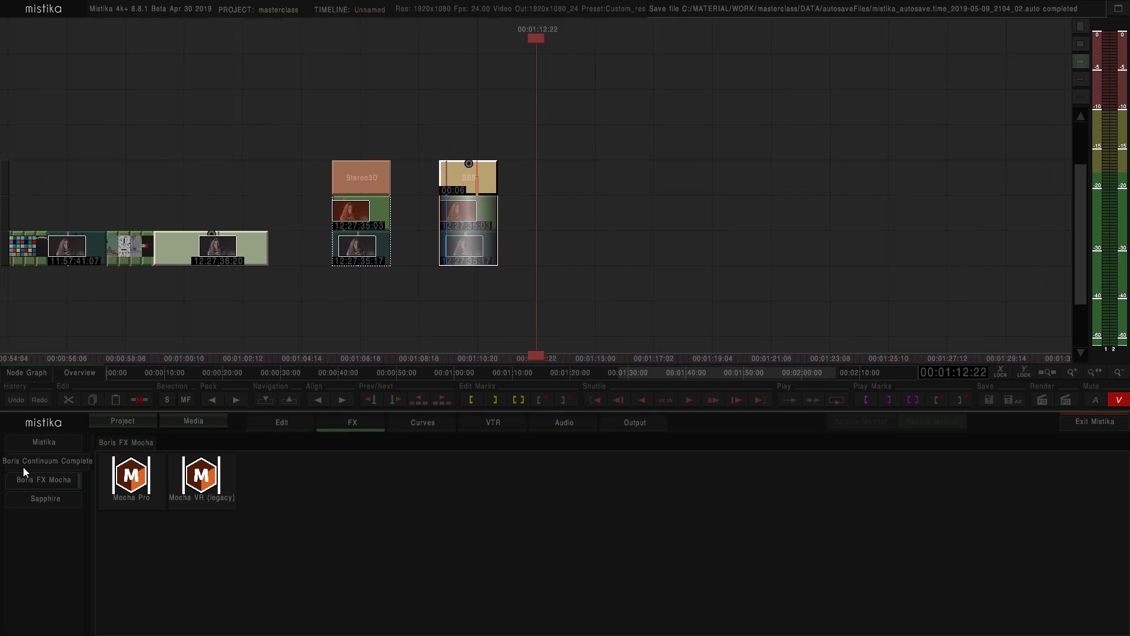
left_click(35, 444)
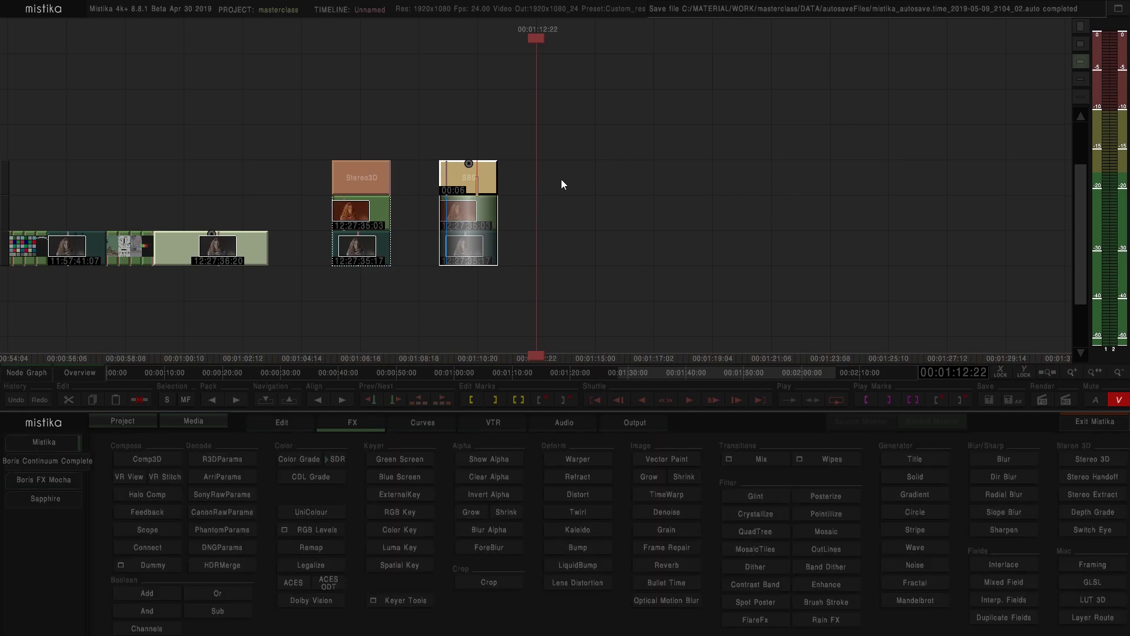
left_click(164, 461)
double_click(475, 141)
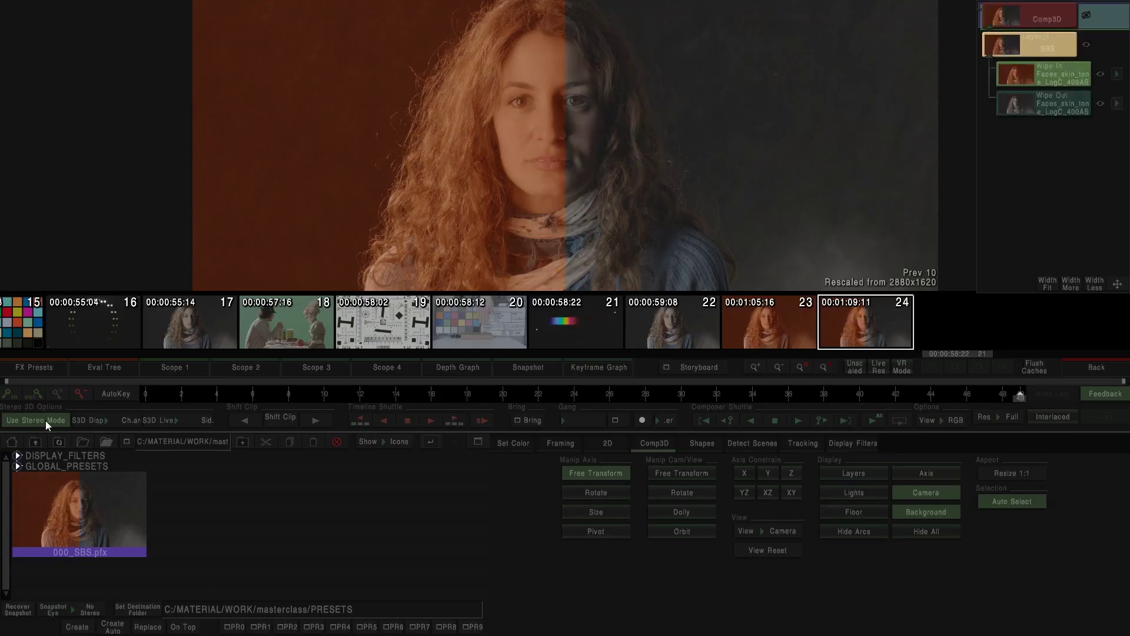
Step: Examine the Comp3D effect's camera parameters and return to the timeline
left_click(45, 365)
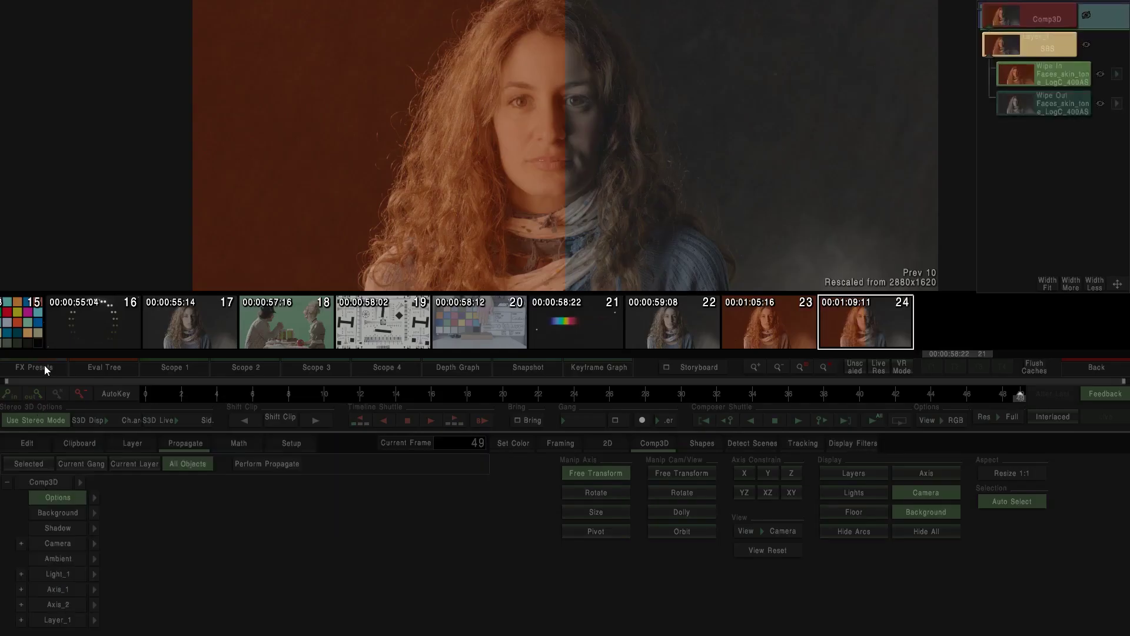
left_click(75, 541)
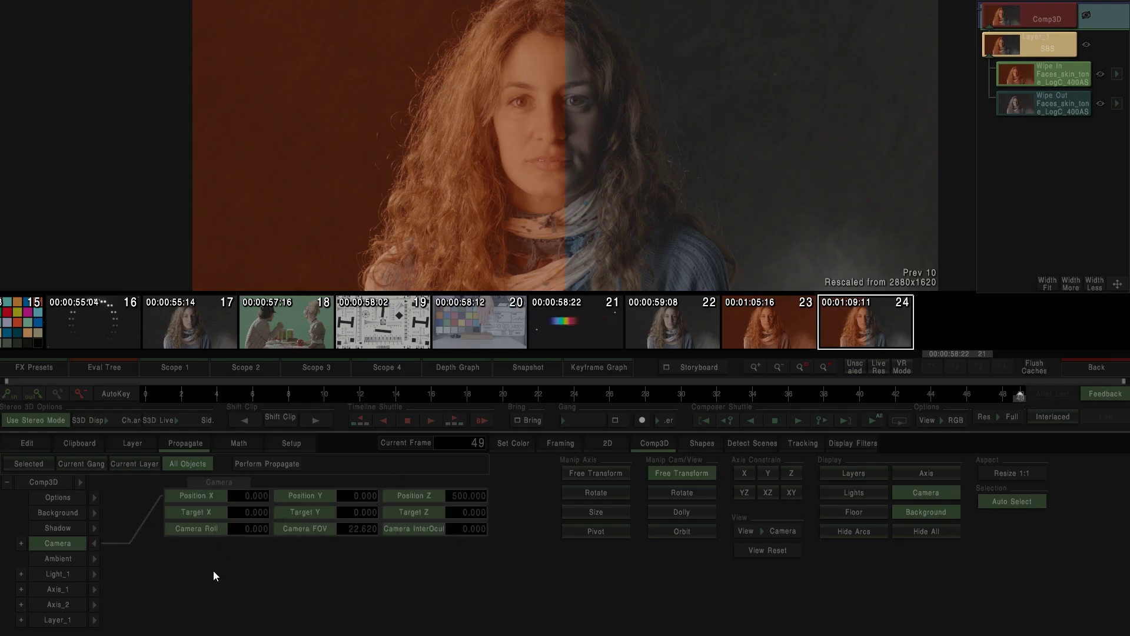
left_click(95, 544)
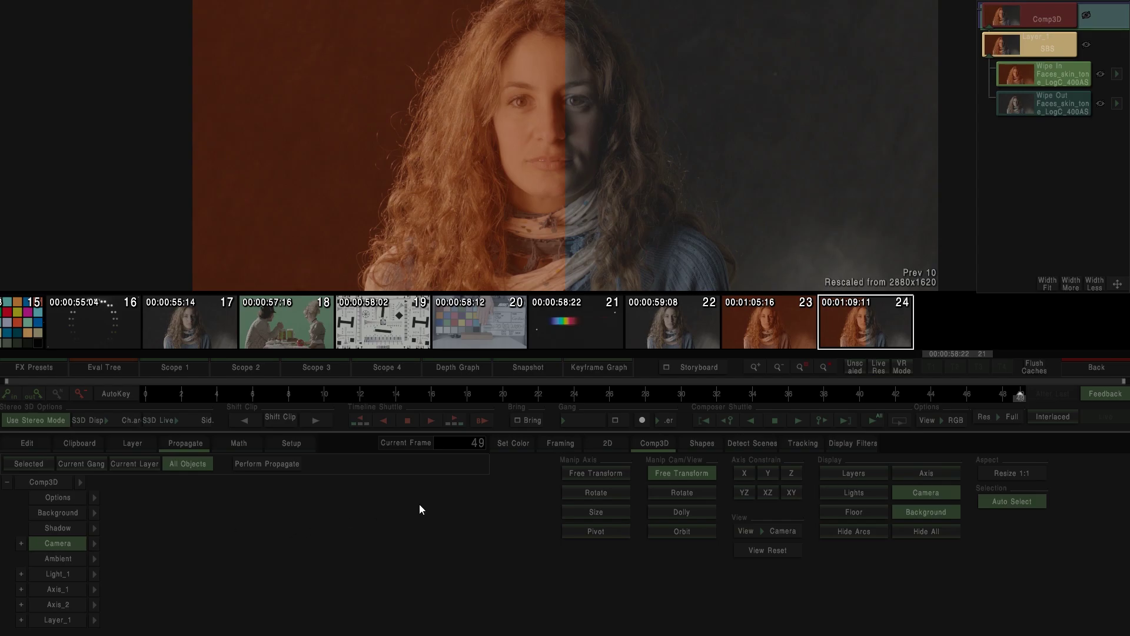
left_click(1082, 364)
Step: Pull the lowest Faces_skin_tone clip out of the Comp3D stack into the empty timeline space after it
left_click(690, 193)
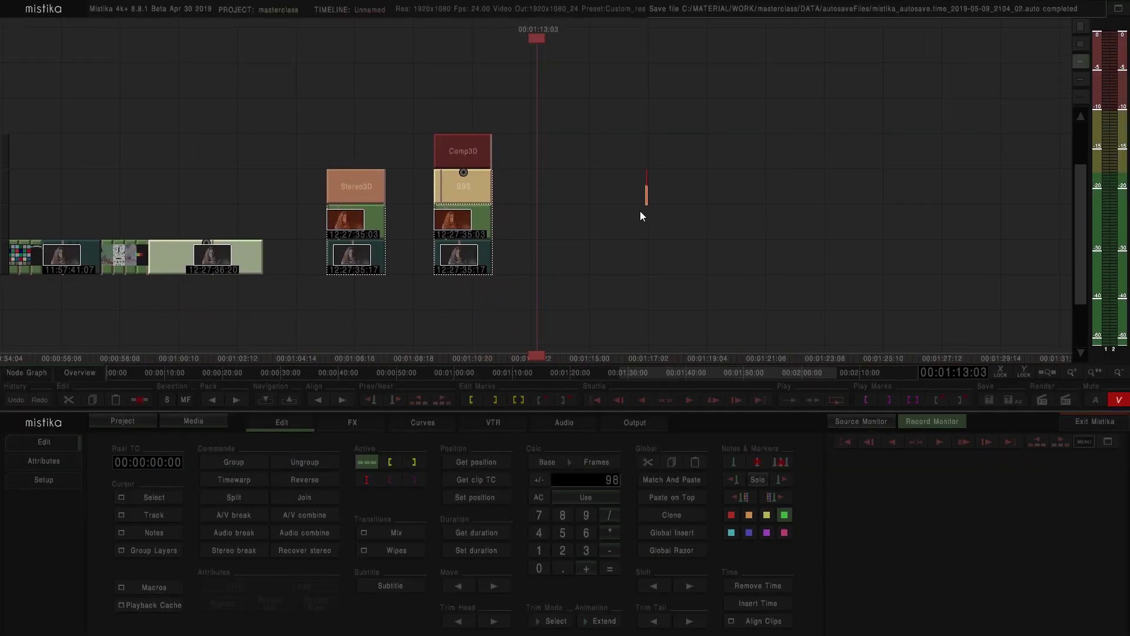
left_click(568, 262)
left_click_drag(480, 259, 653, 189)
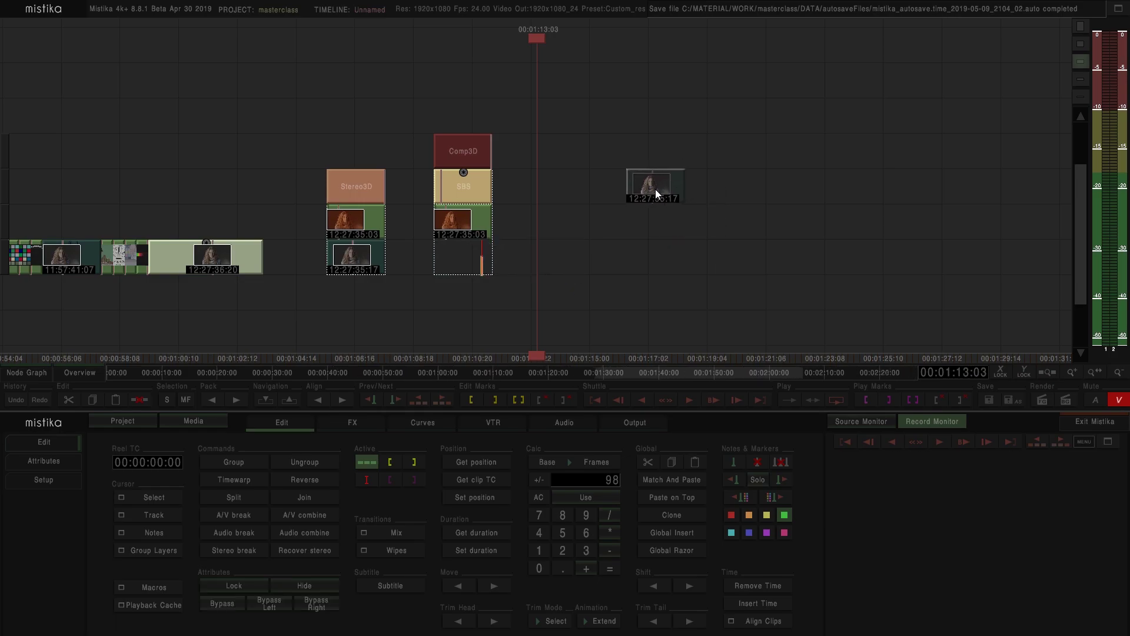
Step: Move the Hermes_0037_0033 clip from the main sequence into empty timeline space well after the other clips
scroll(578, 280, "right", 3)
scroll(566, 285, "up", 5)
scroll(569, 294, "down", 8)
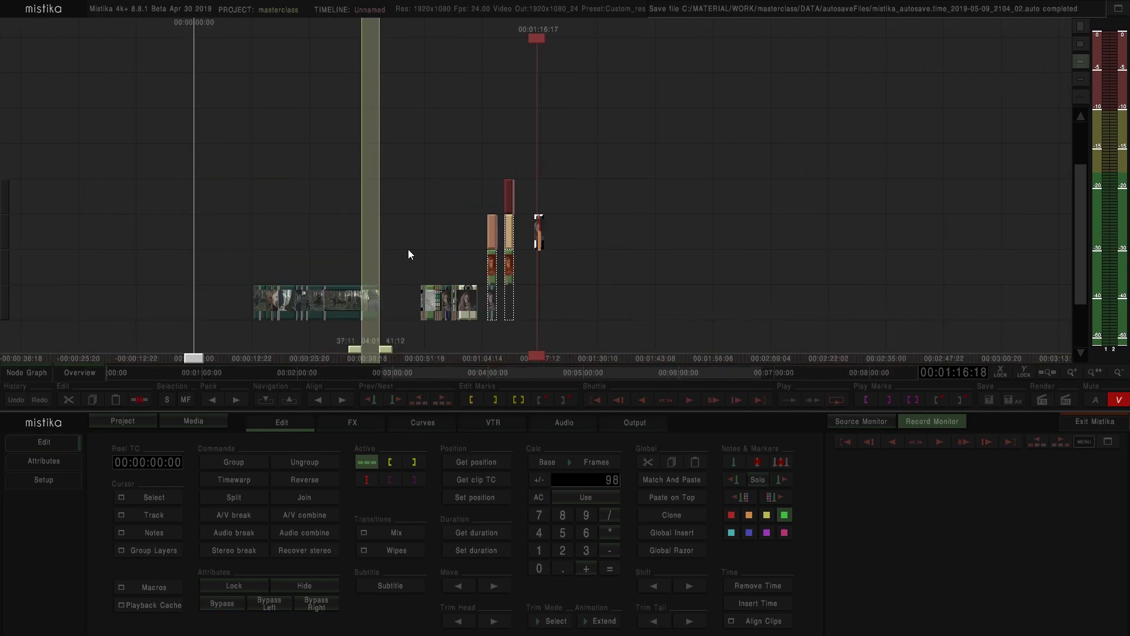
scroll(408, 249, "left", 2)
left_click_drag(404, 255, 733, 170)
scroll(632, 227, "right", 3)
scroll(473, 239, "up", 3)
scroll(529, 258, "up", 2)
Step: Apply a TimeWarp effect over the Hermes_0037_0033 clip and set its Speed to 20
left_click(363, 427)
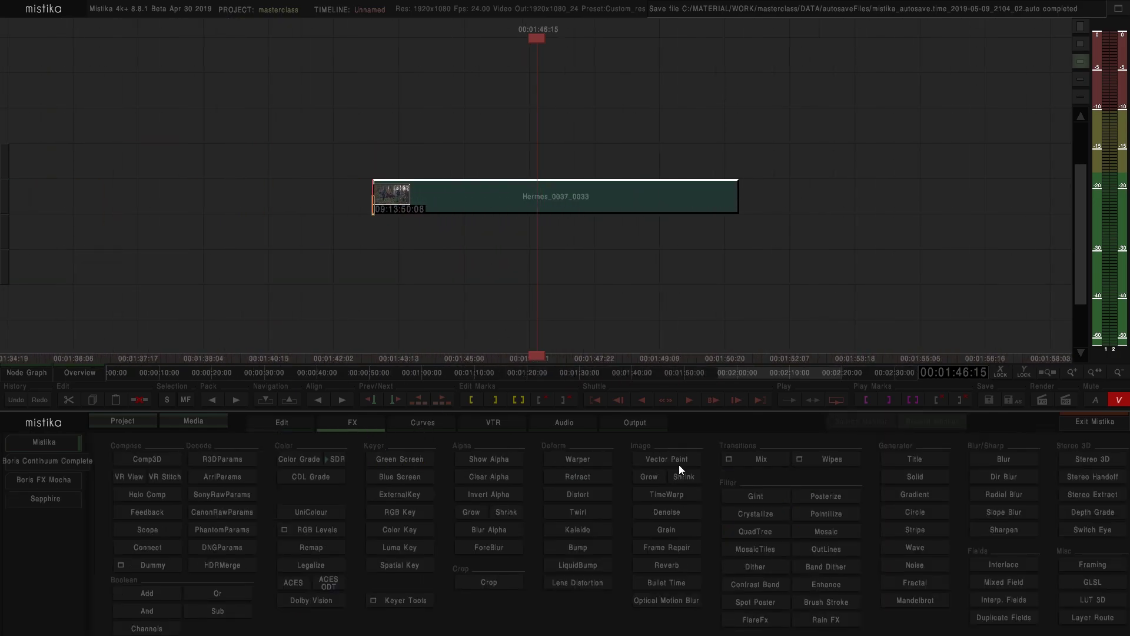
left_click(679, 497)
left_click(692, 236)
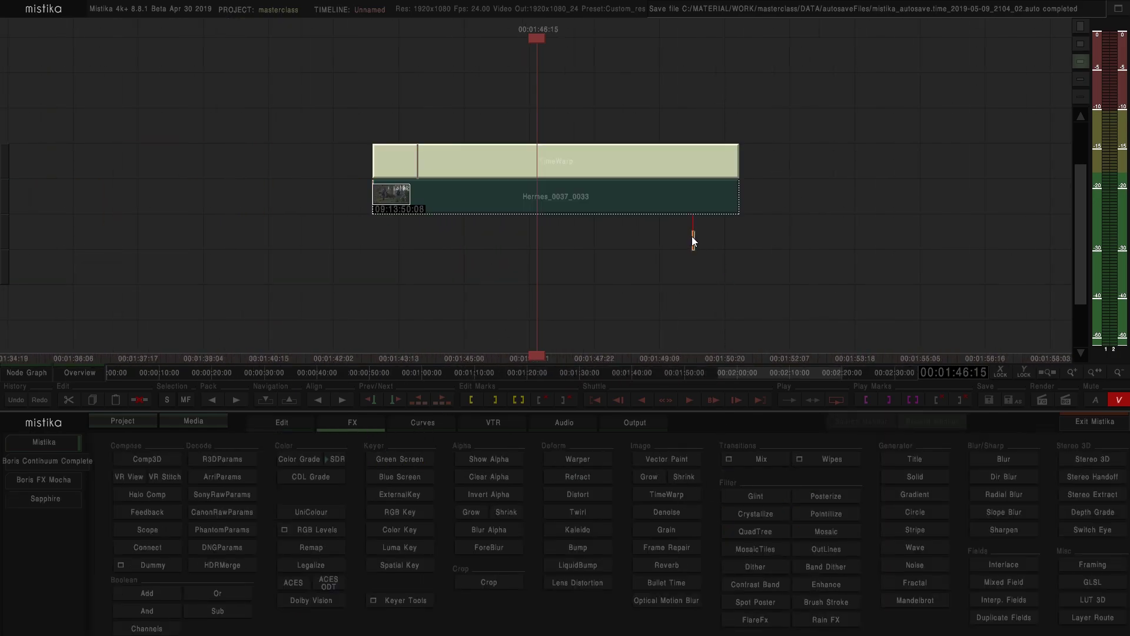
left_click(591, 157)
left_click(591, 157)
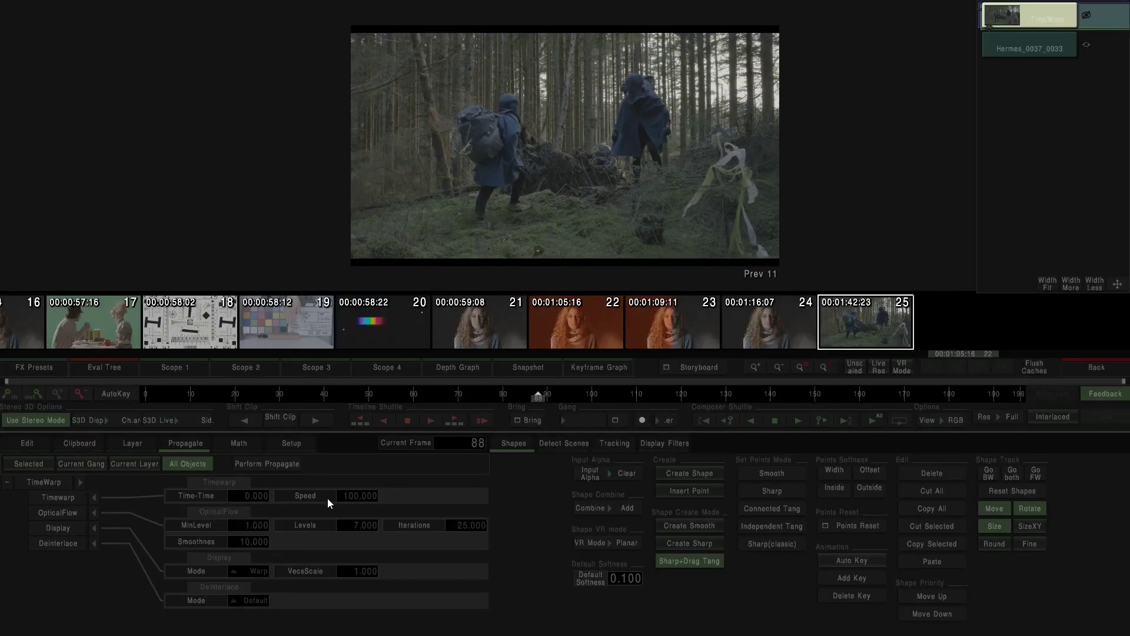
left_click(355, 498)
key("Return")
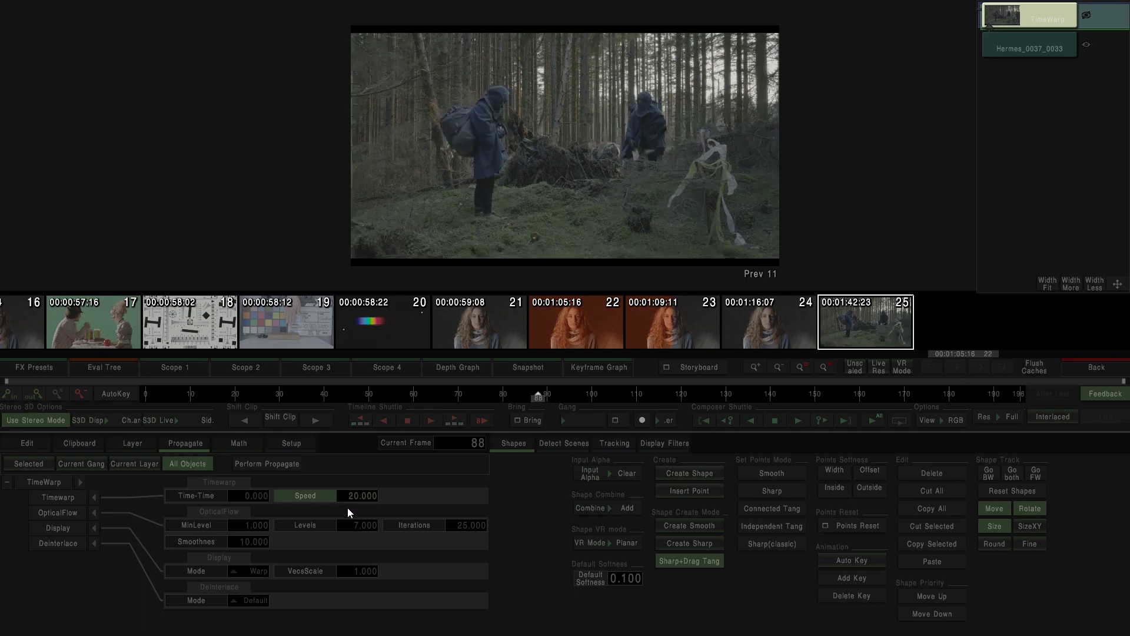
Step: Play the slowed clip from its first frame and examine the interpolated frames up close
left_click(146, 398)
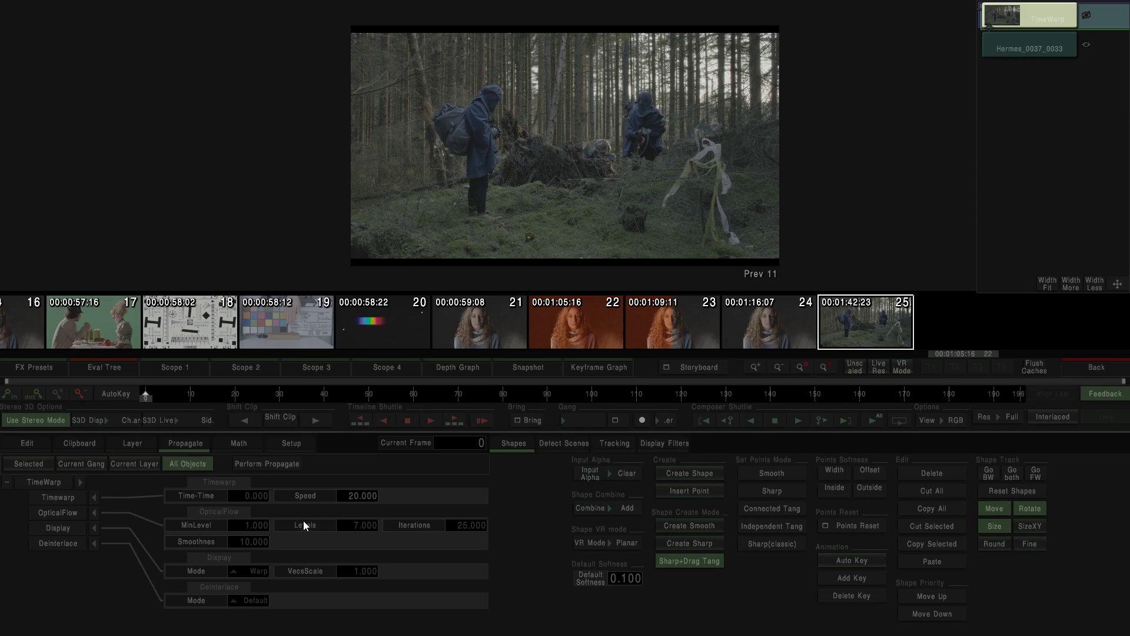
left_click(798, 424)
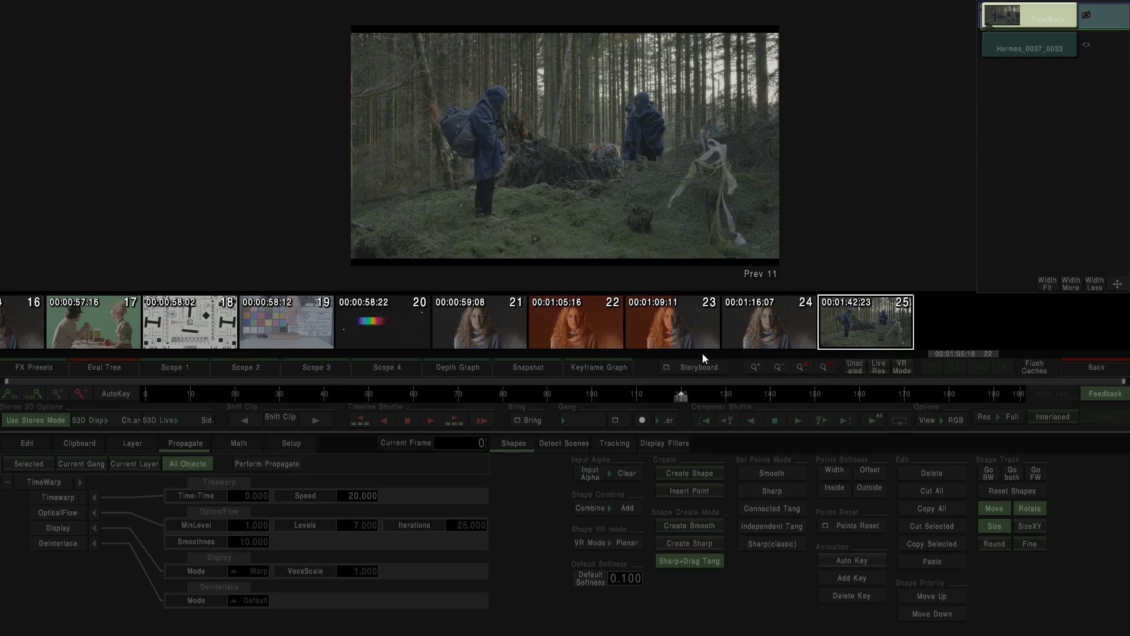
left_click_drag(711, 397, 678, 398)
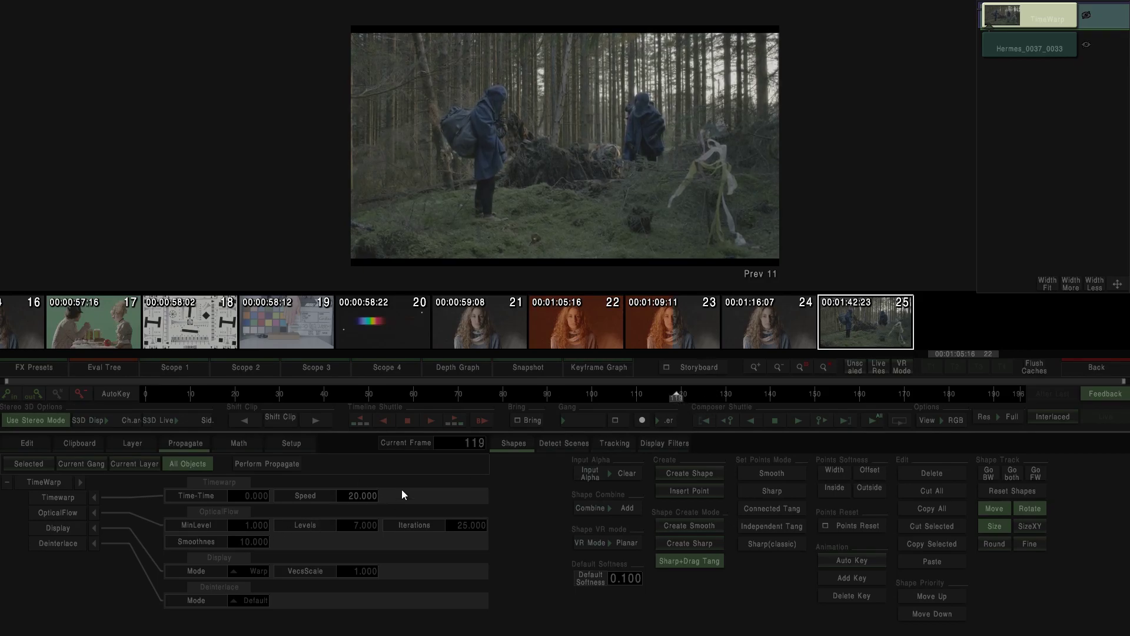
scroll(665, 136, "up", 10)
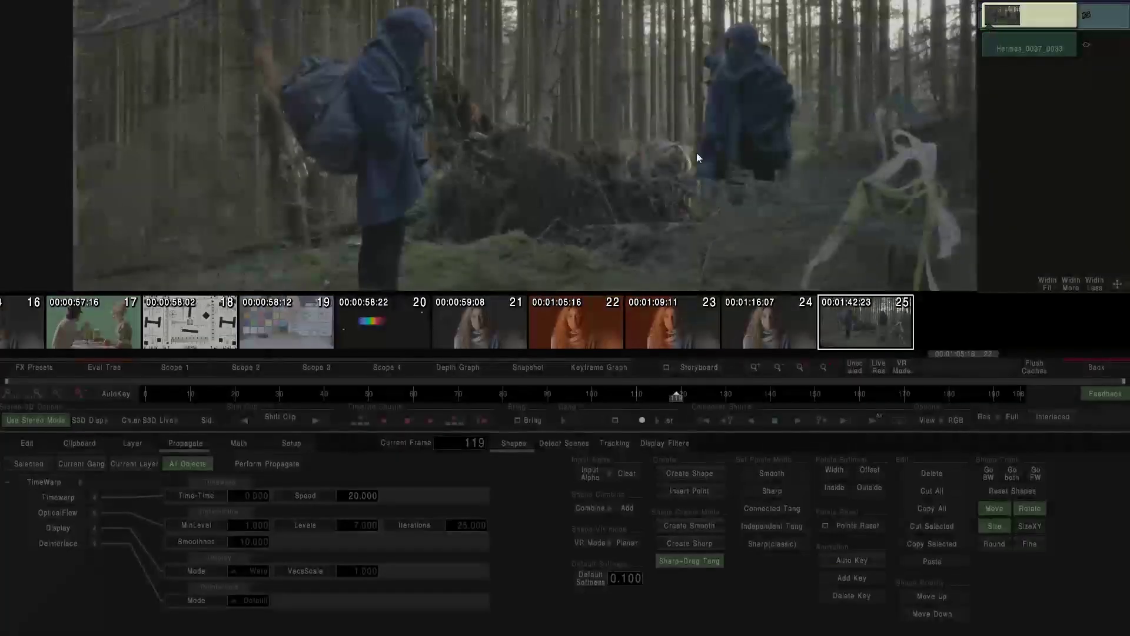
left_click_drag(677, 396, 546, 397)
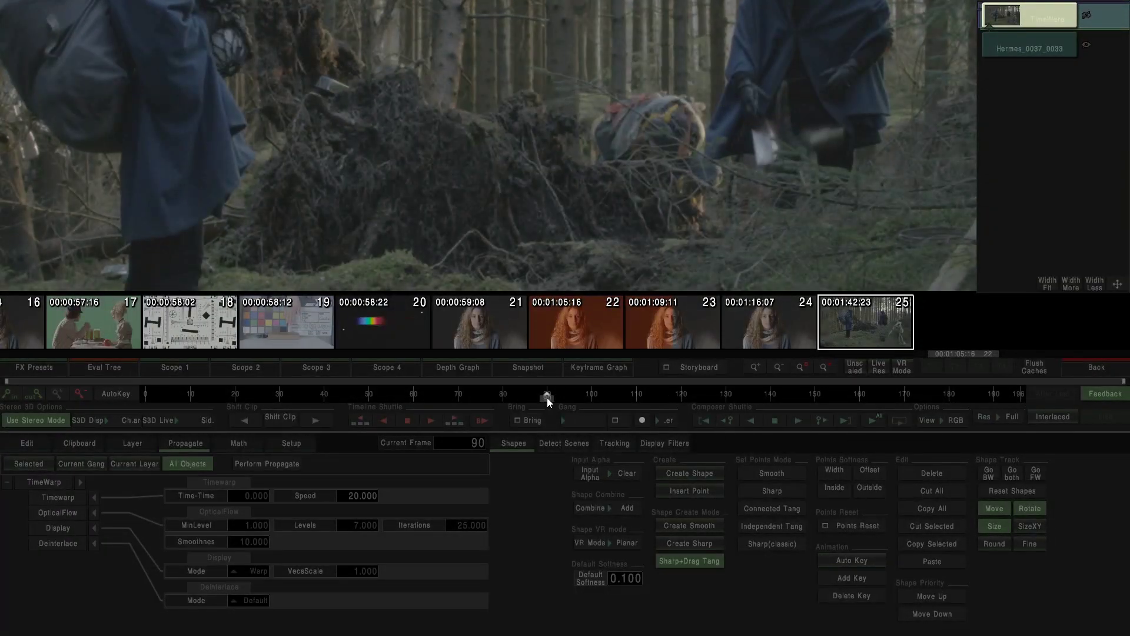
Step: Scrub back and forth through the slowed Hermes_0037_0033 clip and examine the interpolated frames around the moving figures
scroll(749, 171, "up", 5)
scroll(733, 107, "up", 2)
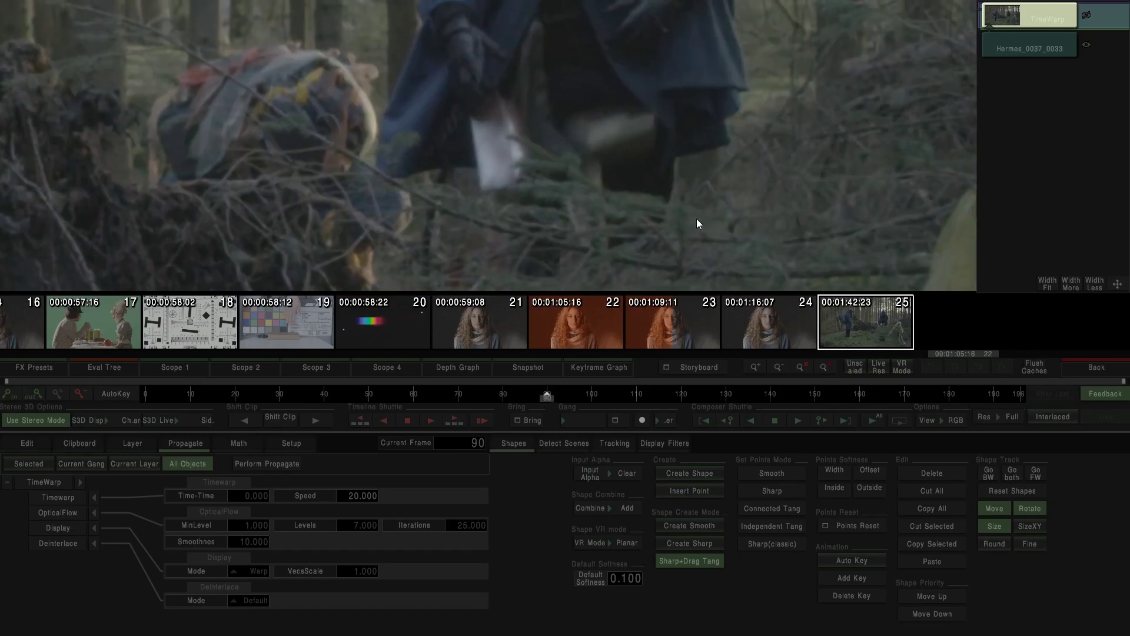
scroll(735, 108, "down", 3)
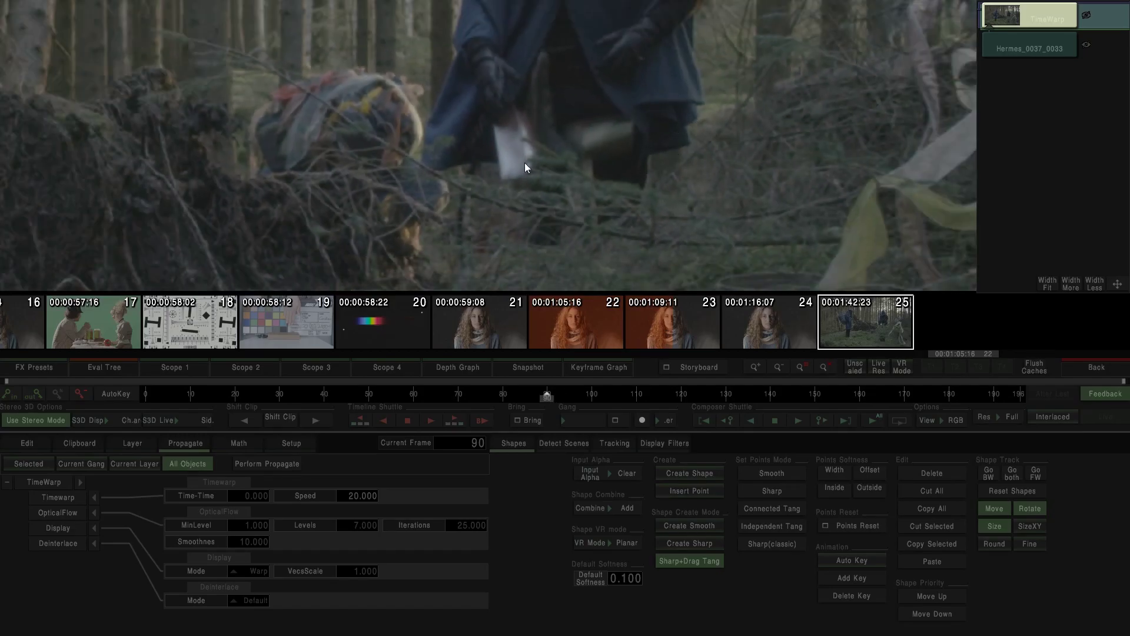
left_click_drag(564, 387, 514, 402)
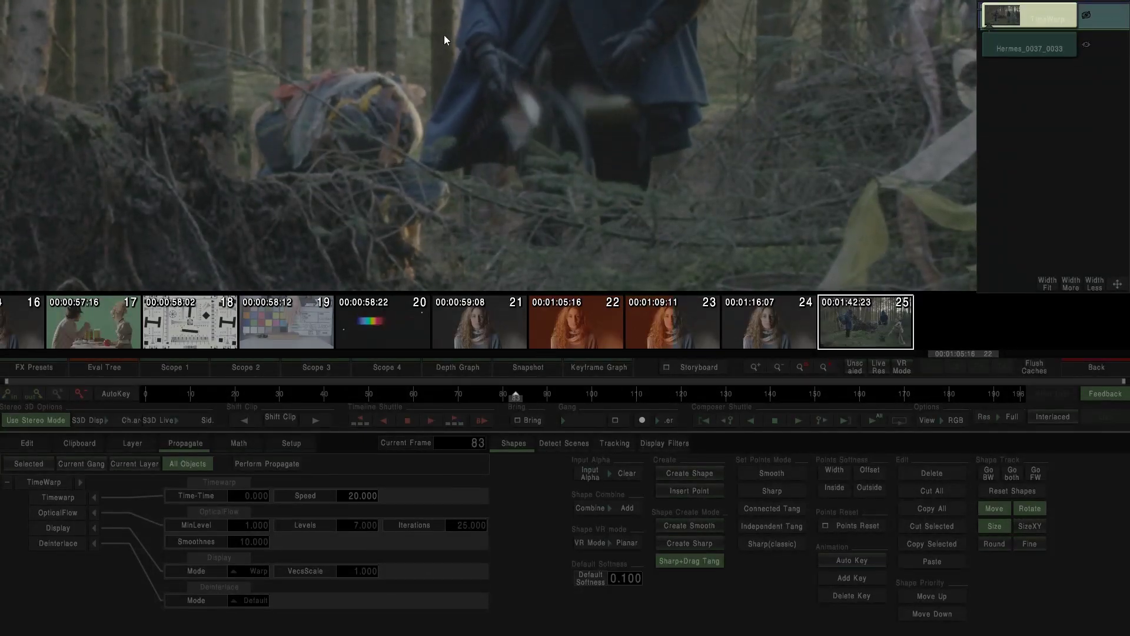
scroll(510, 169, "down", 2)
left_click_drag(525, 401, 239, 387)
scroll(543, 150, "down", 2)
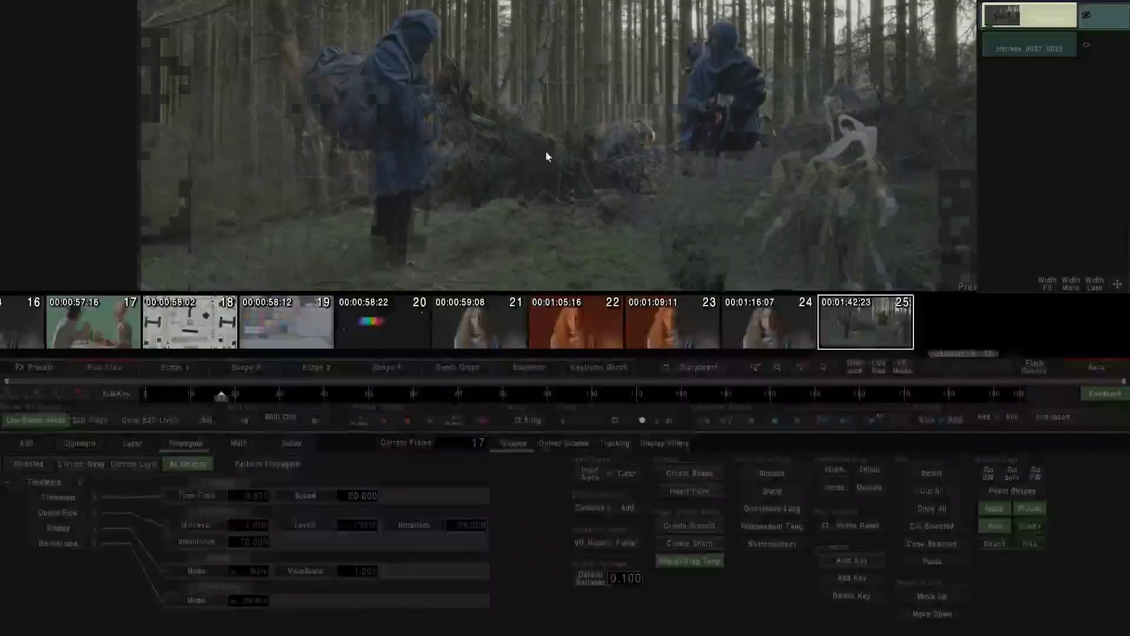
scroll(544, 157, "down", 2)
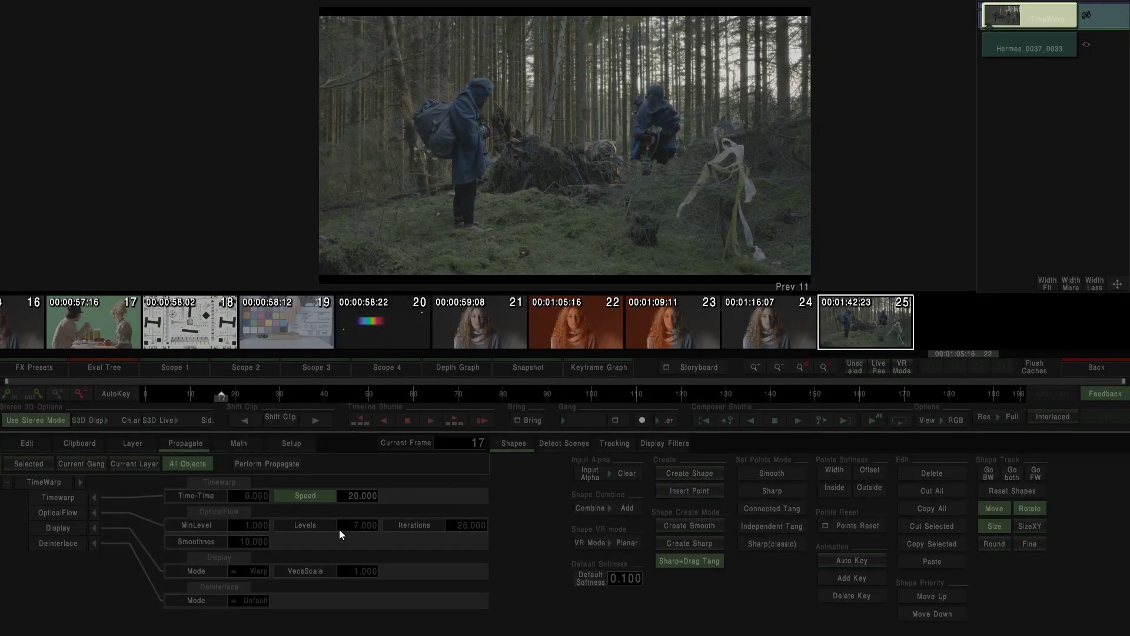
left_click_drag(319, 393, 500, 398)
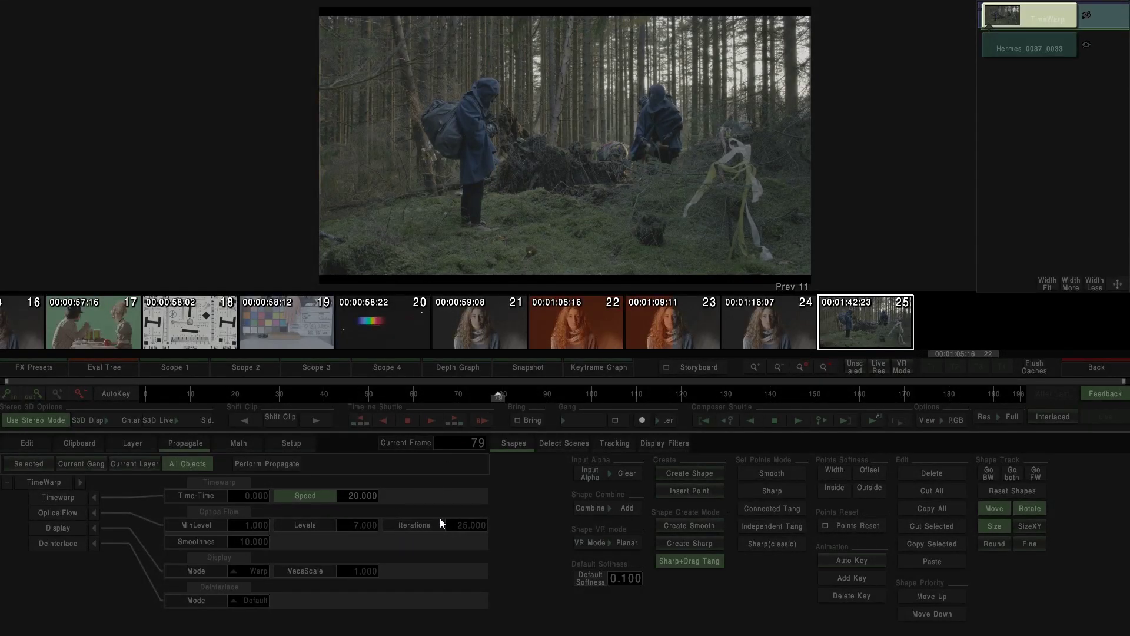
scroll(721, 177, "up", 5)
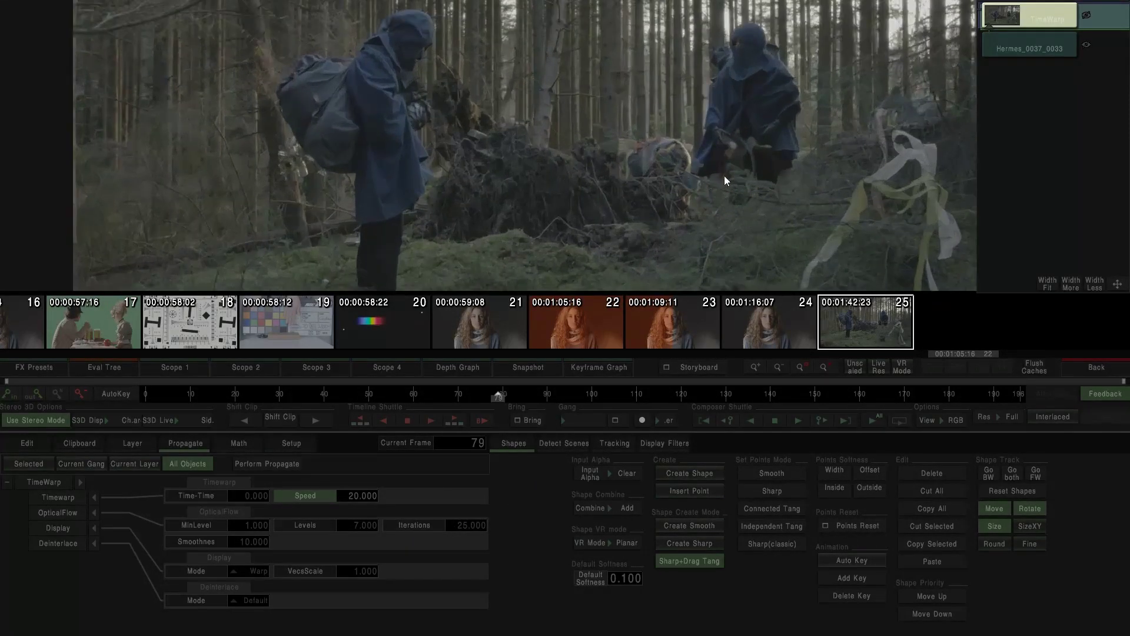
left_click_drag(723, 176, 648, 176)
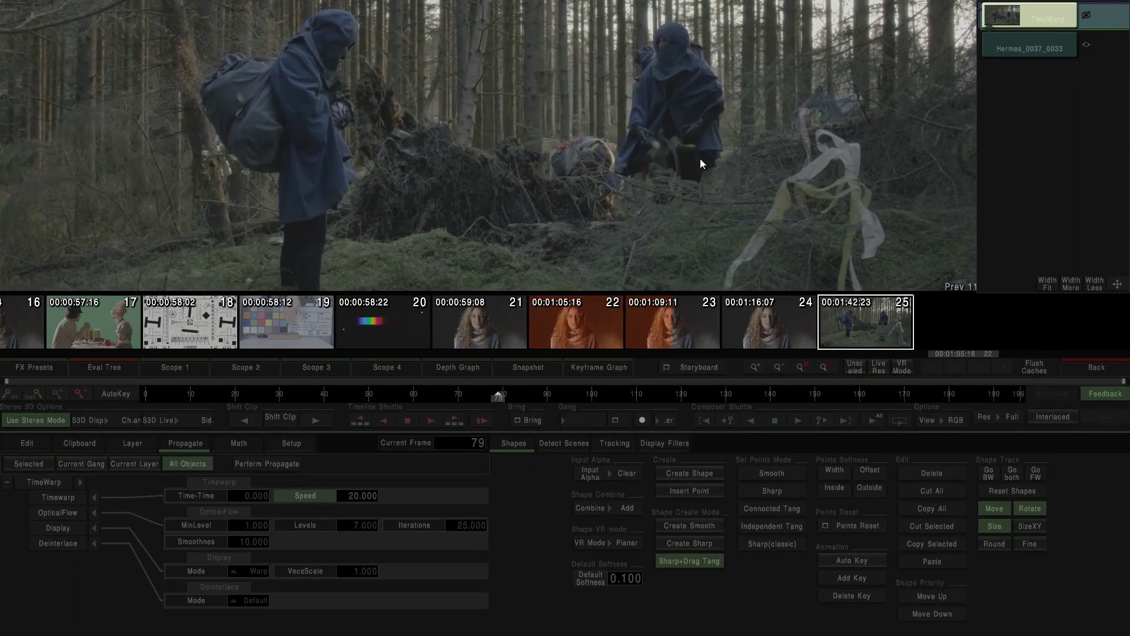
Step: Reset the TimeWarp Speed to 100 and return to the clip's first frame
left_click(312, 502)
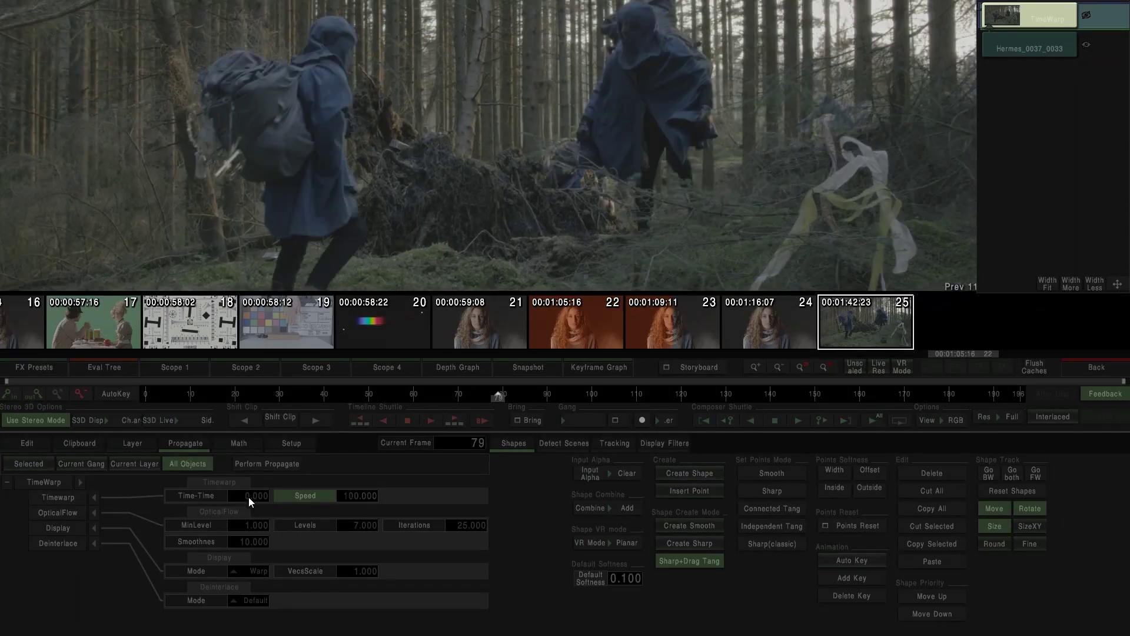
left_click_drag(229, 394, 94, 397)
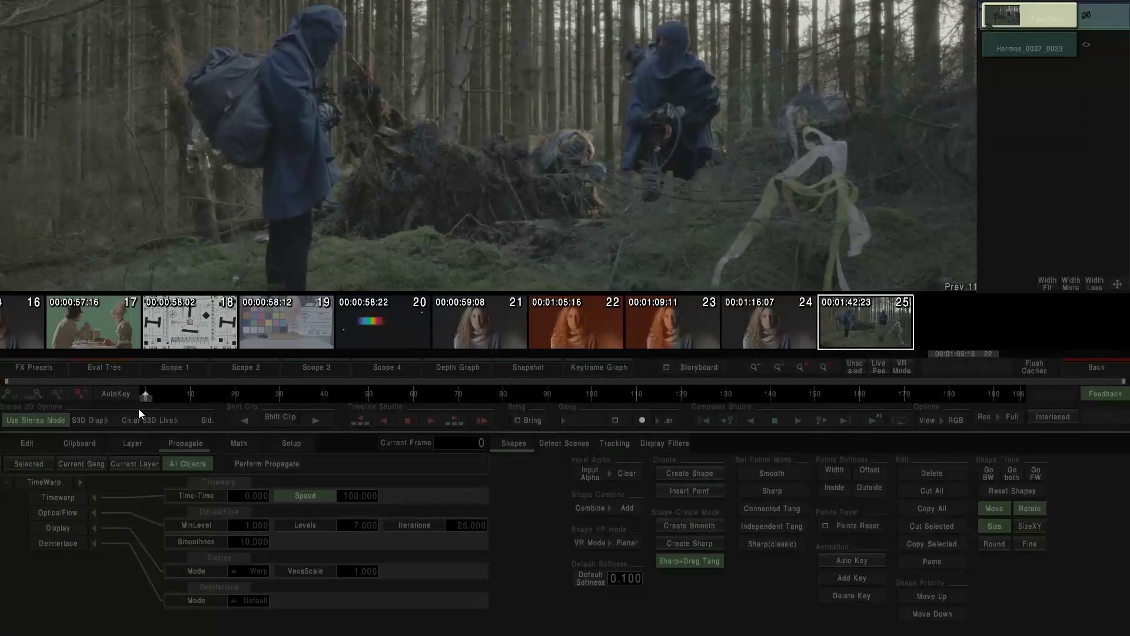
Step: Try a Time-Time value of 50 on the TimeWarp at the first frame, and reset it
left_click_drag(244, 500, 532, 483)
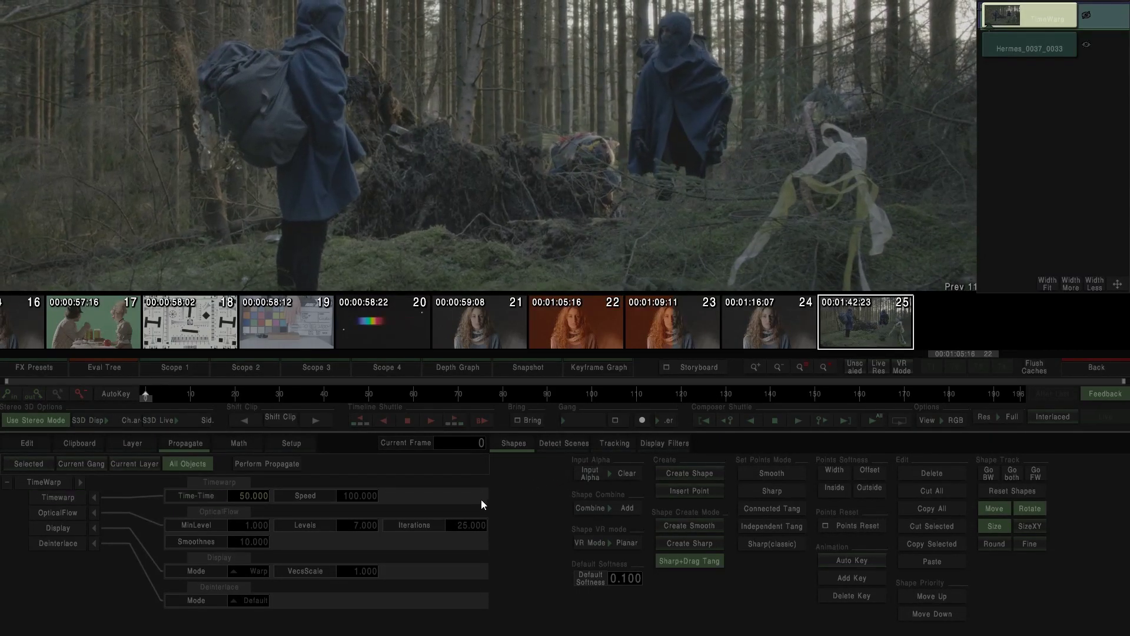
left_click_drag(362, 496, 521, 517)
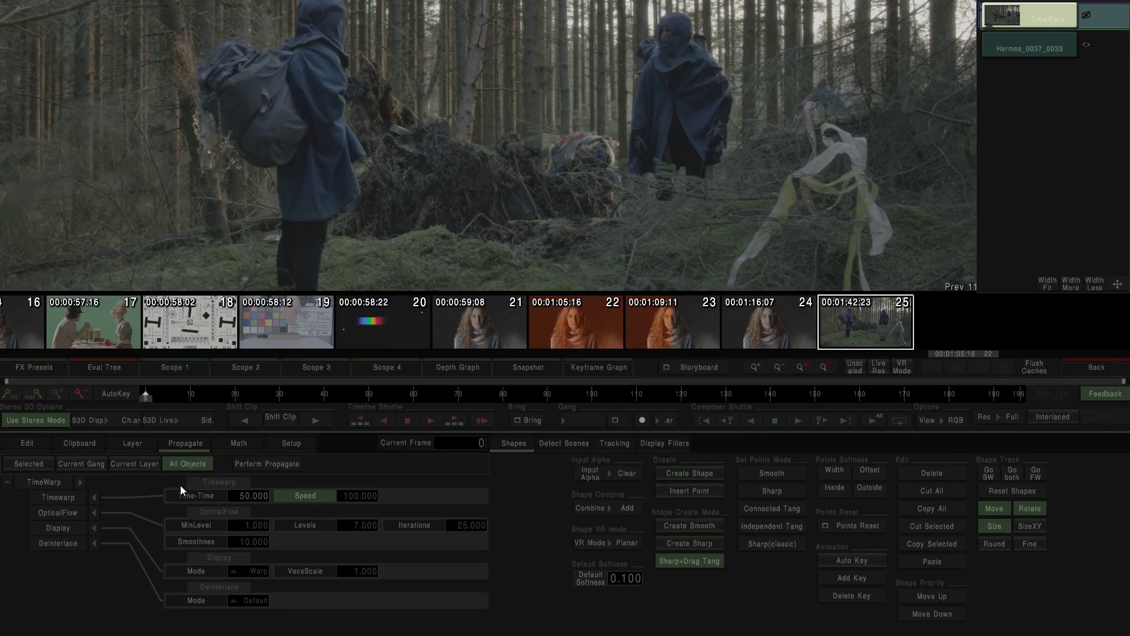
left_click(200, 497)
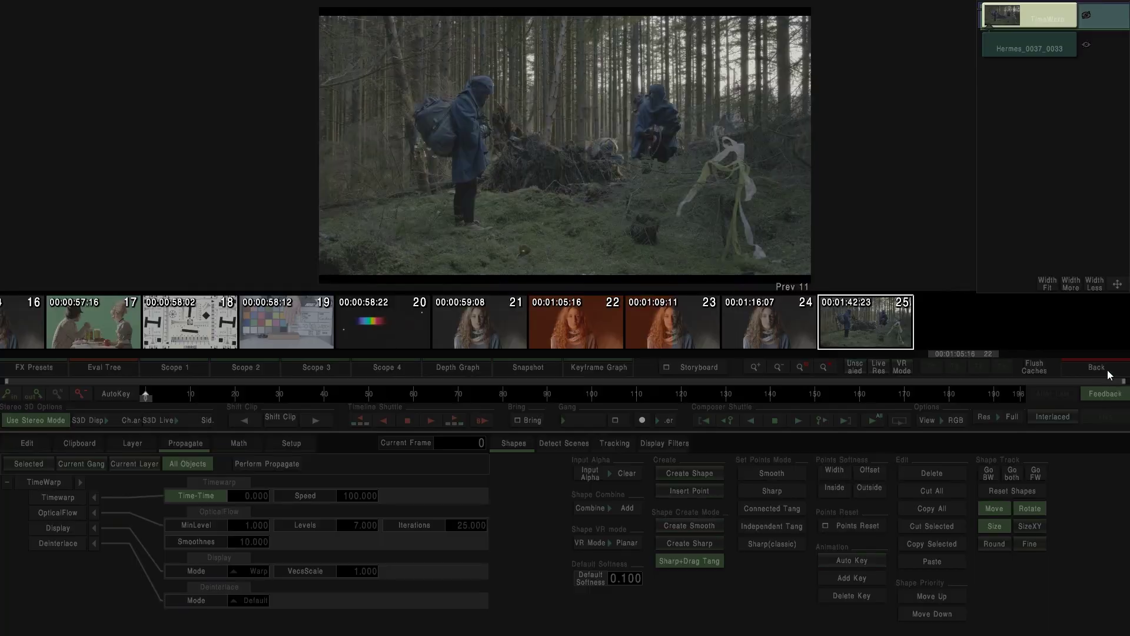
Step: Inspect the separate Faces_skin_tone clip up close with the viewer limited to the blue channel (B), and return to the timeline
left_click(1101, 369)
left_click(260, 227)
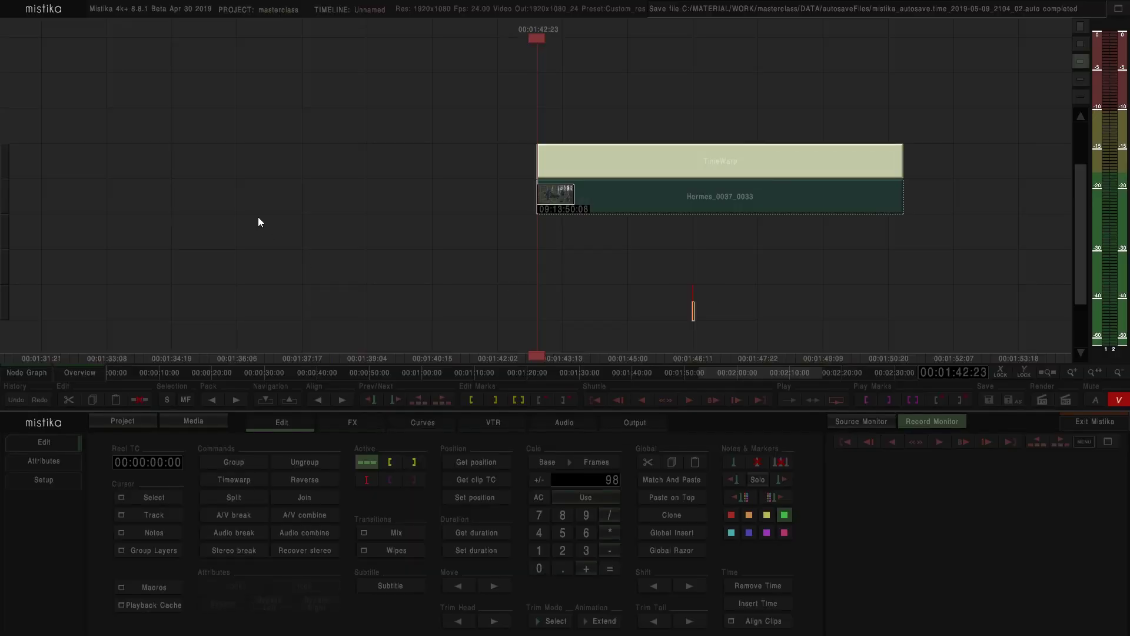
scroll(334, 253, "down", 5)
scroll(564, 220, "up", 5)
double_click(595, 172)
scroll(636, 190, "up", 3)
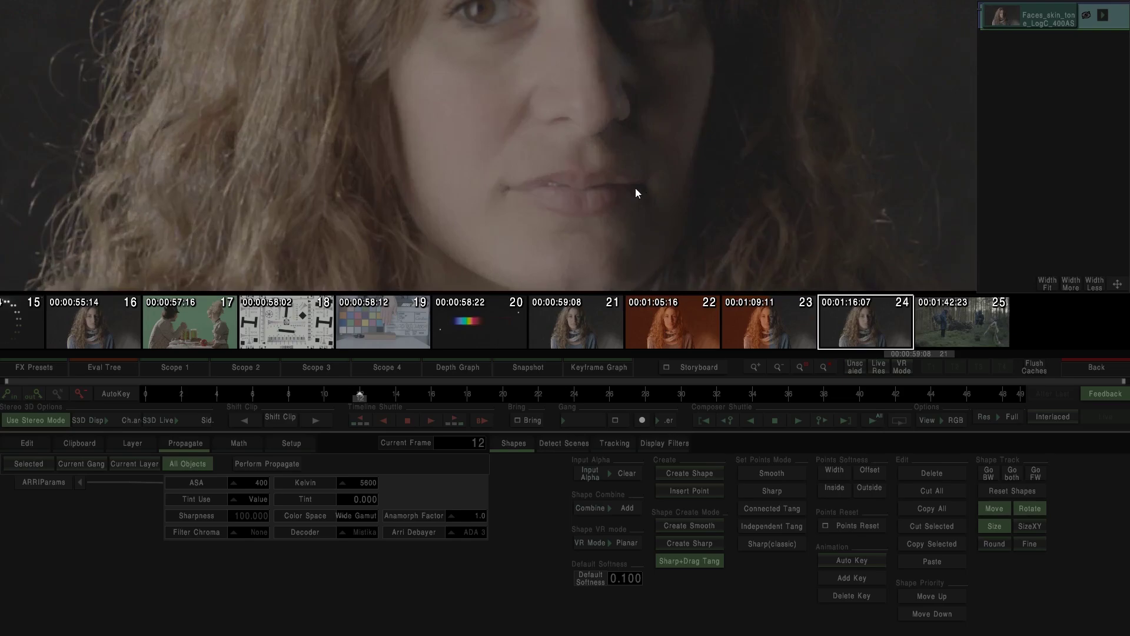
left_click(948, 425)
left_click(948, 375)
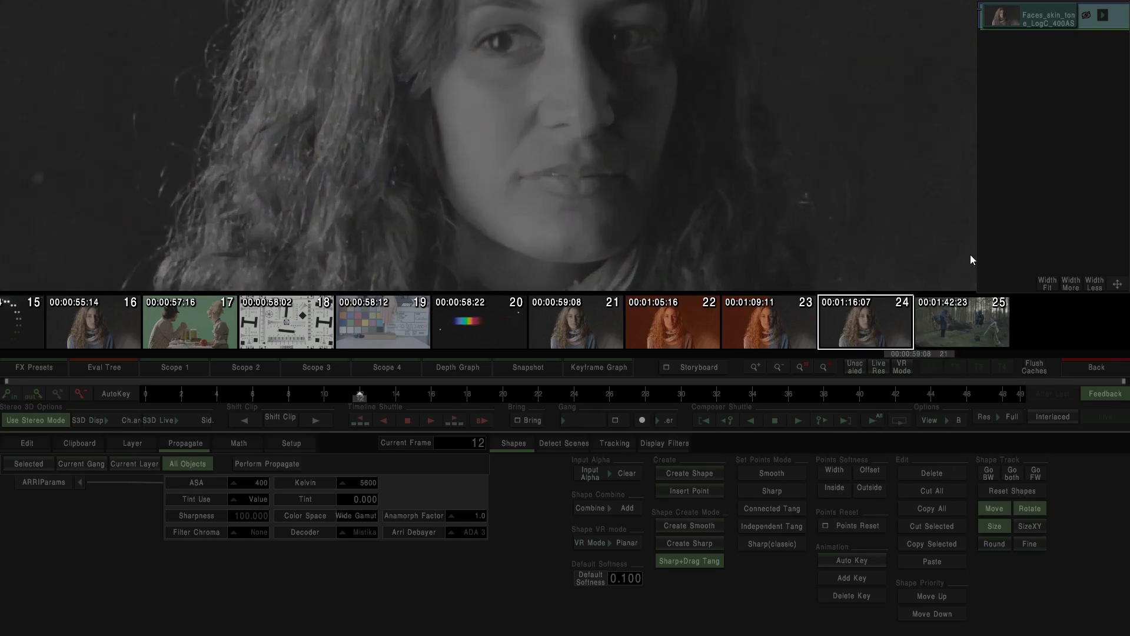
key("Escape")
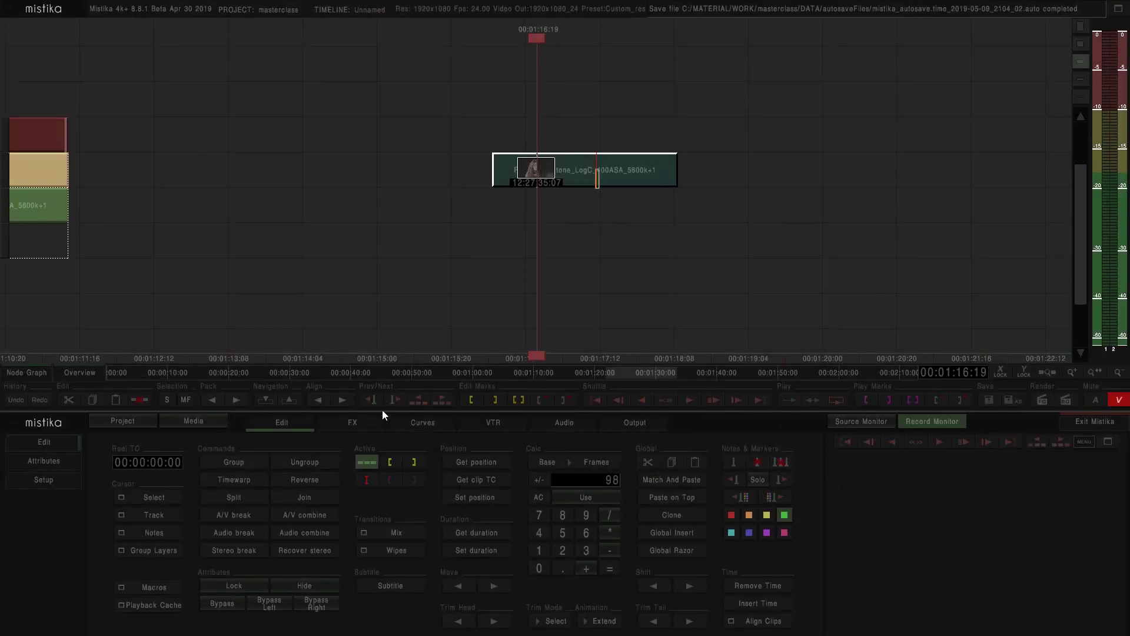
Step: Apply a Denoise effect over the separate Faces_skin_tone clip and open its parameters
left_click(365, 422)
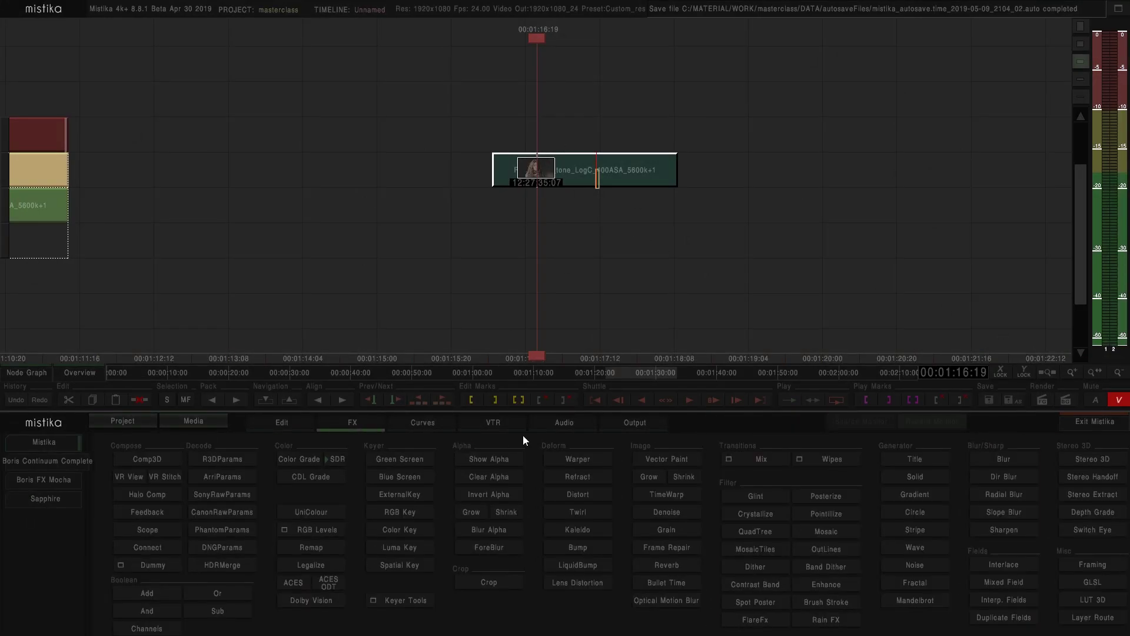
left_click(664, 513)
left_click(619, 133)
key("Escape")
scroll(624, 133, "down", 5)
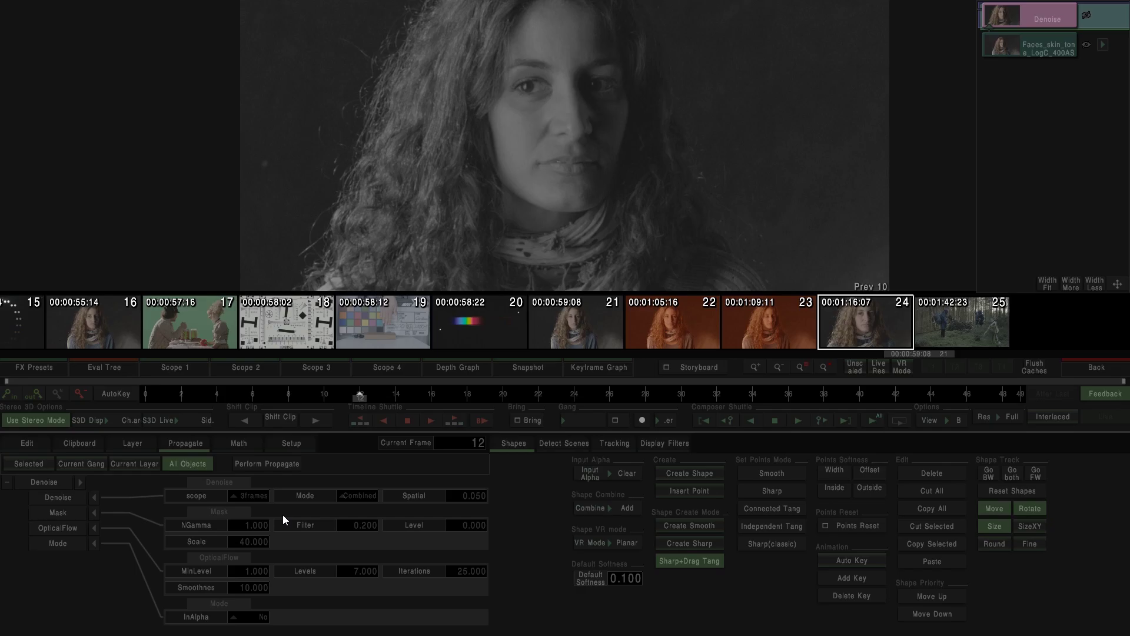
Step: Compare the denoised face with the original Faces_skin_tone clip up close in the blue channel
scroll(627, 126, "up", 2)
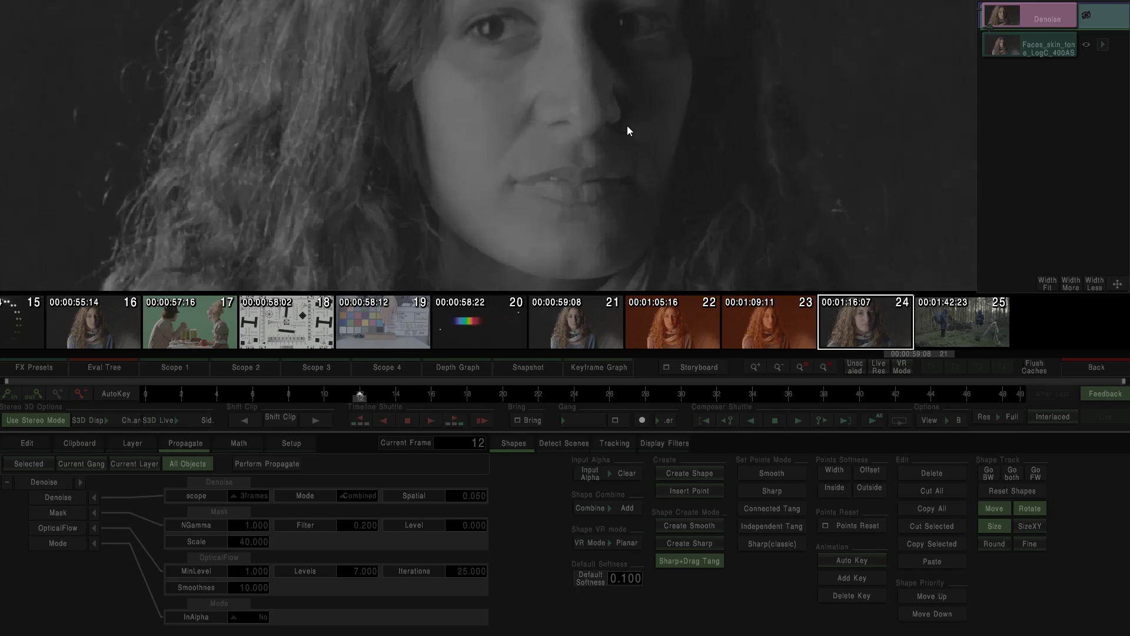
scroll(589, 153, "up", 3)
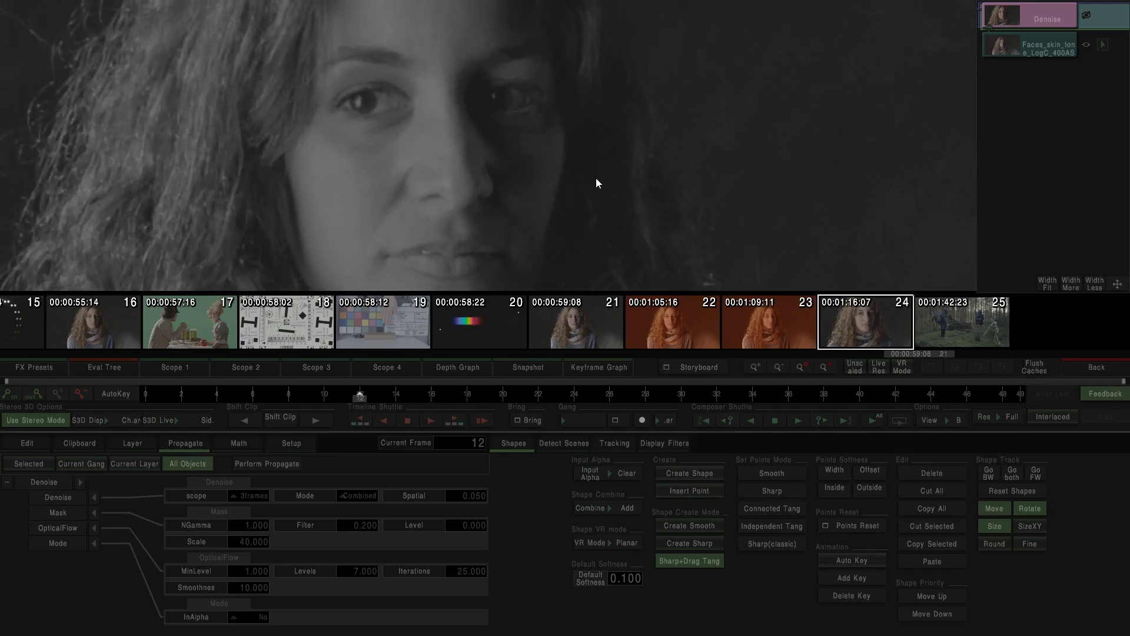
scroll(447, 205, "up", 3)
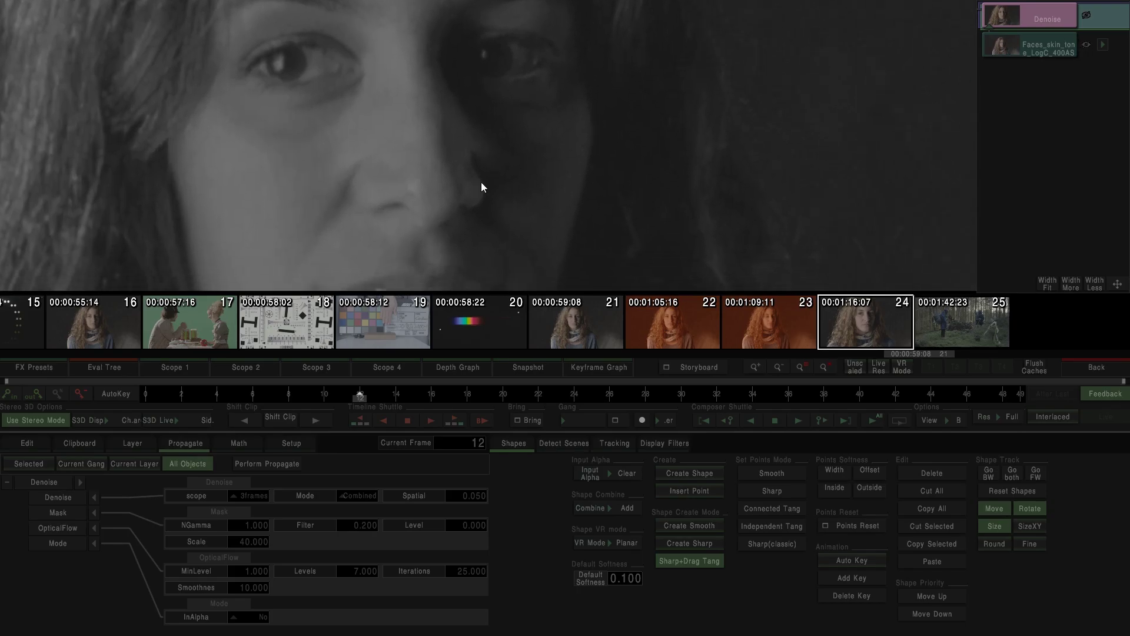
left_click(1034, 51)
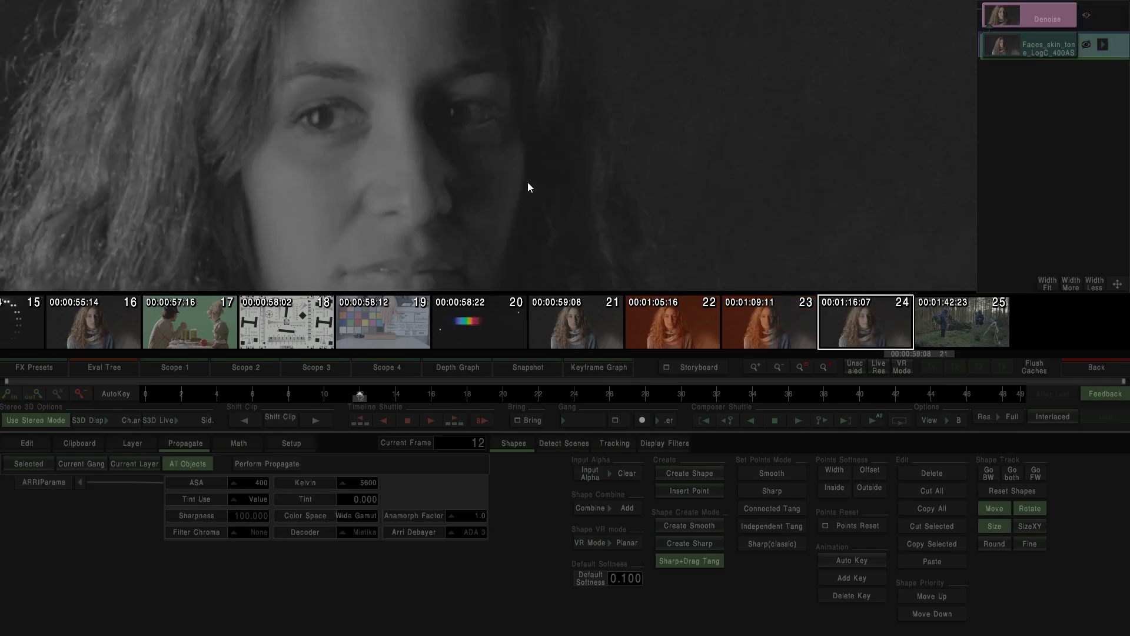
Step: Insert a Framing effect between the Denoise effect and the Faces_skin_tone clip
left_click(1096, 366)
left_click_drag(553, 174, 552, 212)
left_click(328, 430)
left_click(1094, 563)
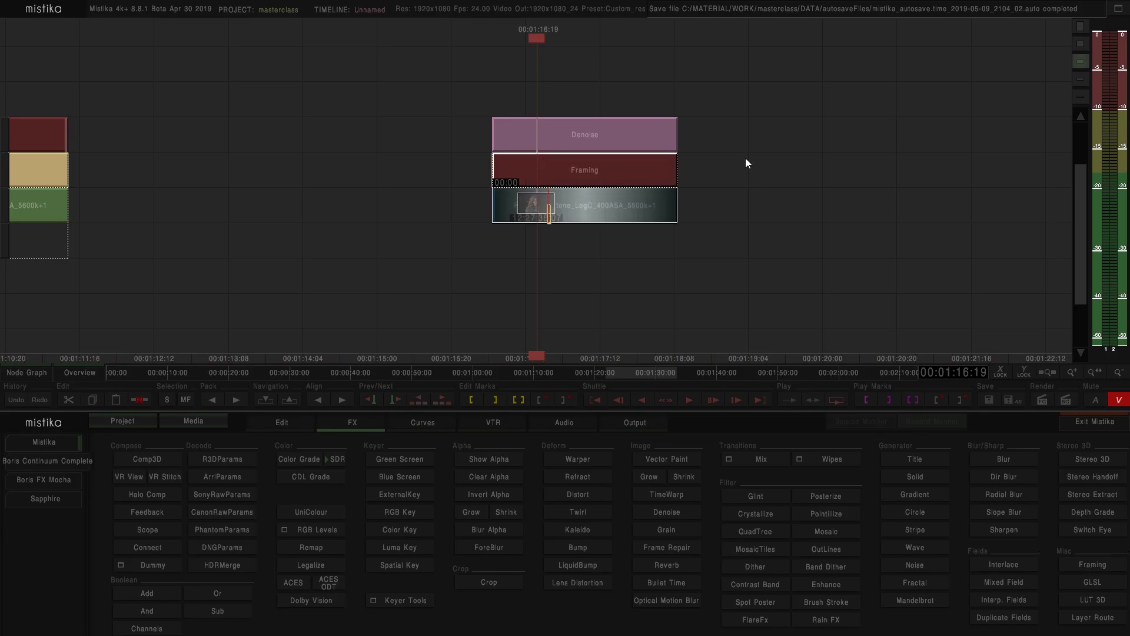
Step: Set the Framing effect's Result Size to Project
double_click(627, 167)
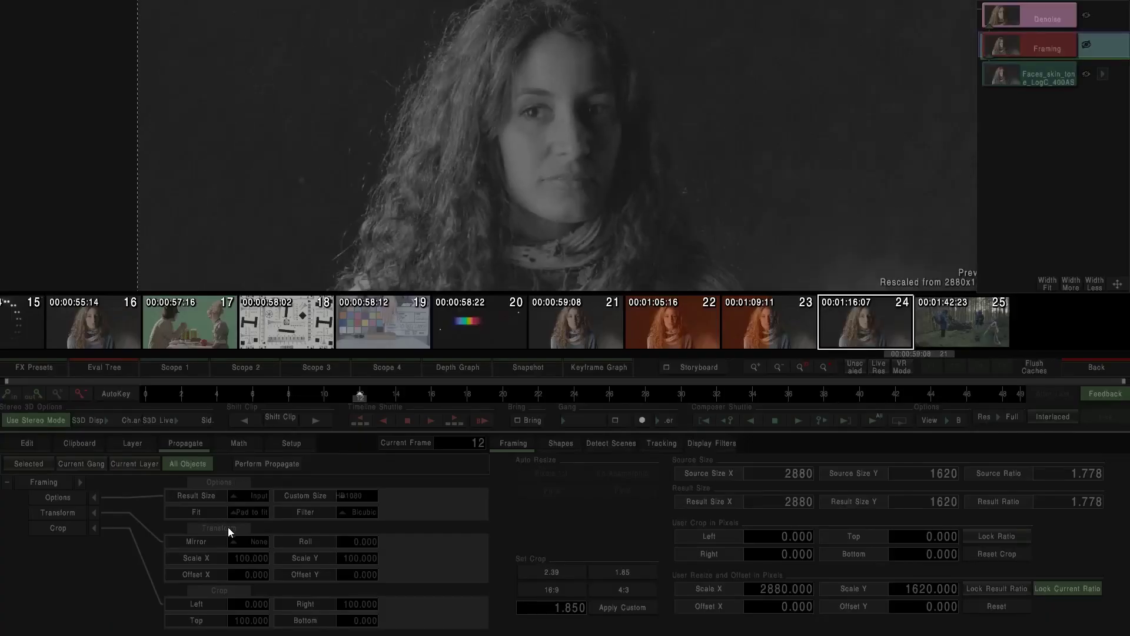
left_click(250, 495)
left_click(260, 449)
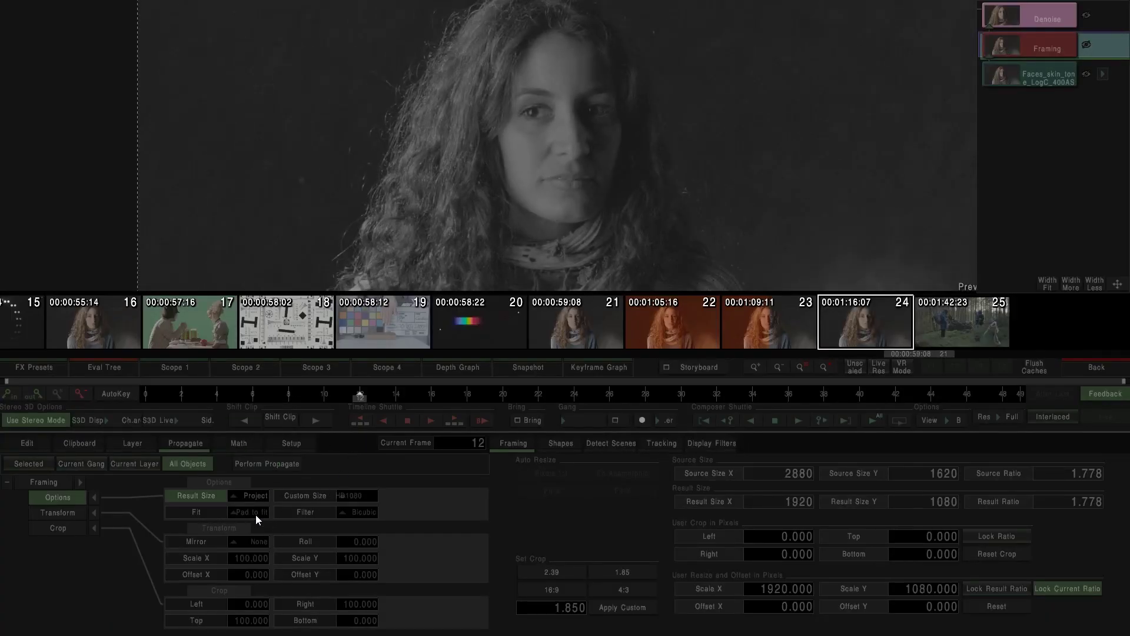
Step: Compare the Denoise and Framing outputs up close around the face
left_click(1045, 13)
scroll(609, 206, "up", 5)
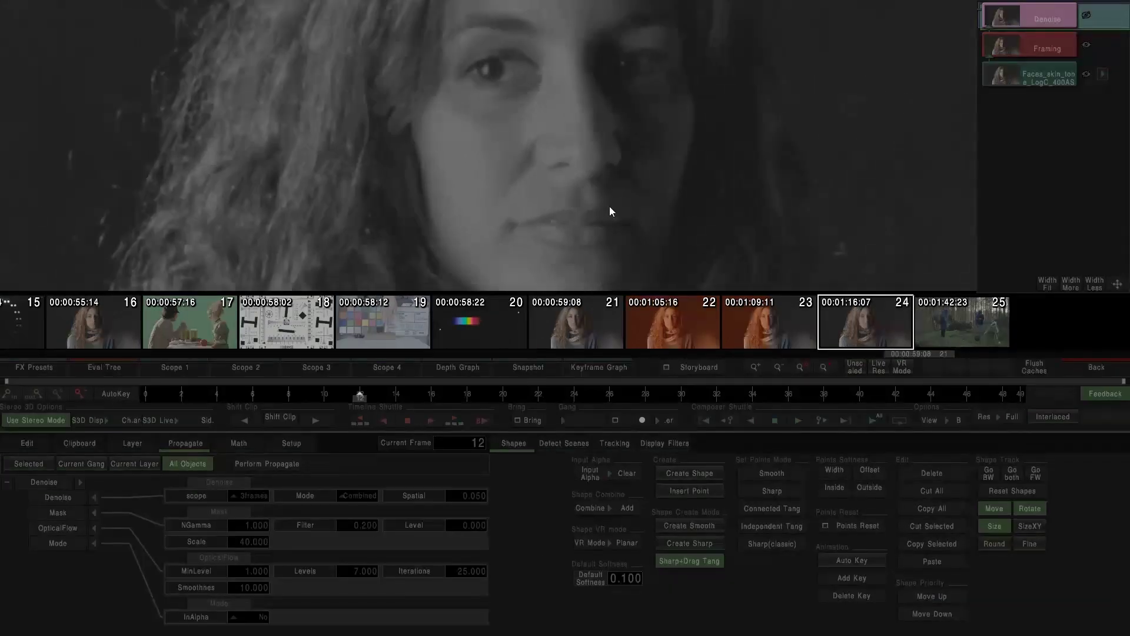
scroll(501, 130, "down", 2)
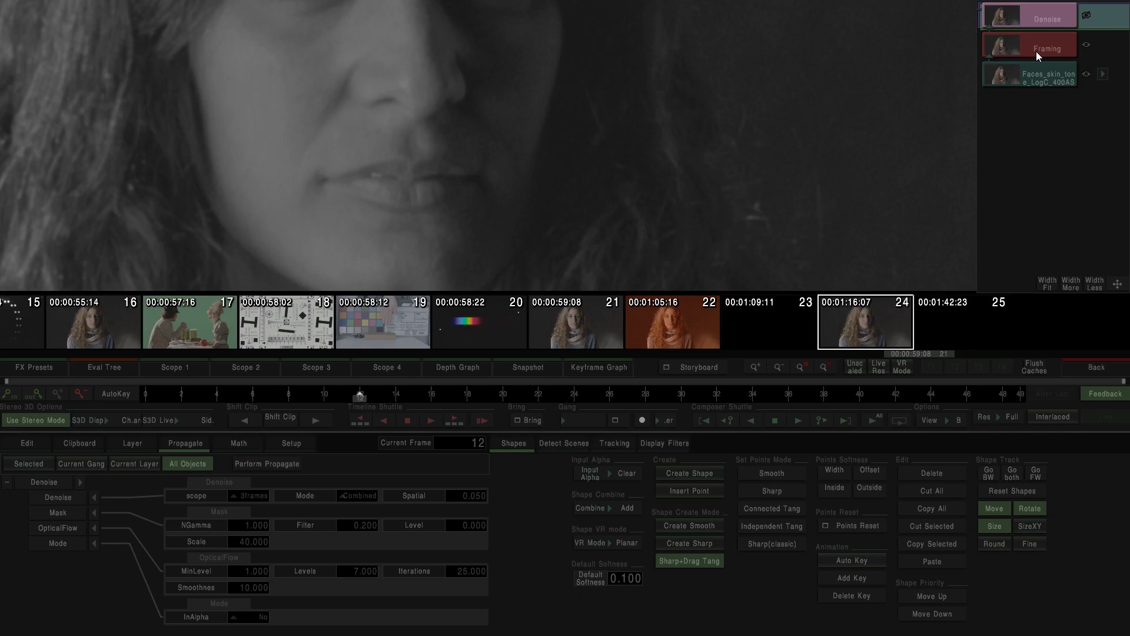
left_click(1036, 52)
left_click(1033, 16)
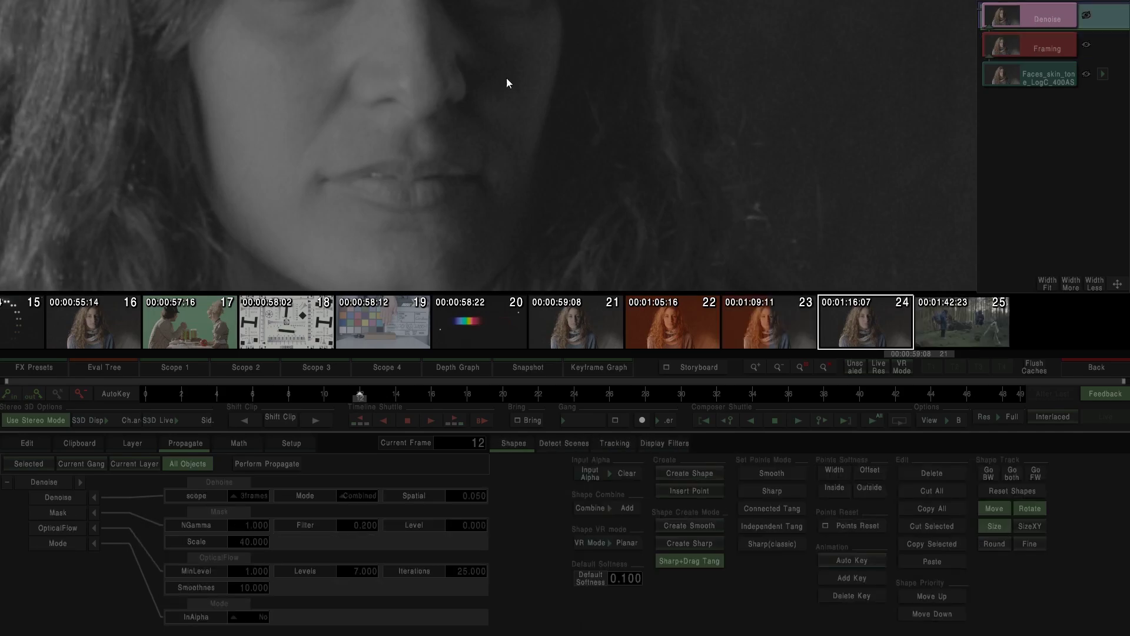
left_click_drag(558, 128, 535, 130)
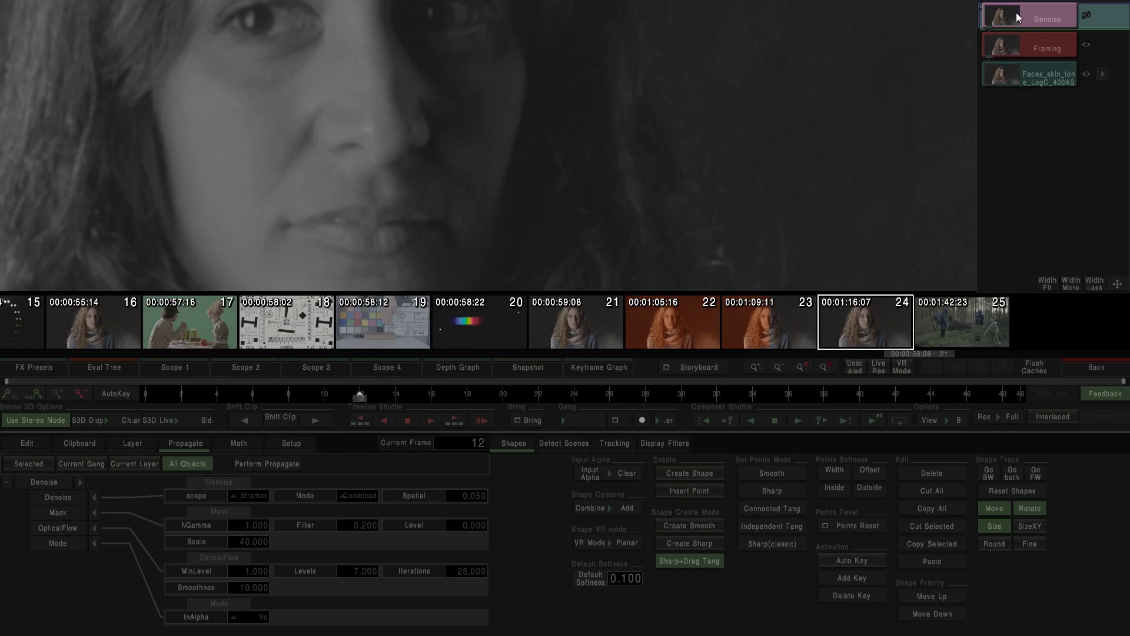
Step: Set the Denoise mode to Temporal with a scope of 9frames and check the face up close
left_click(359, 494)
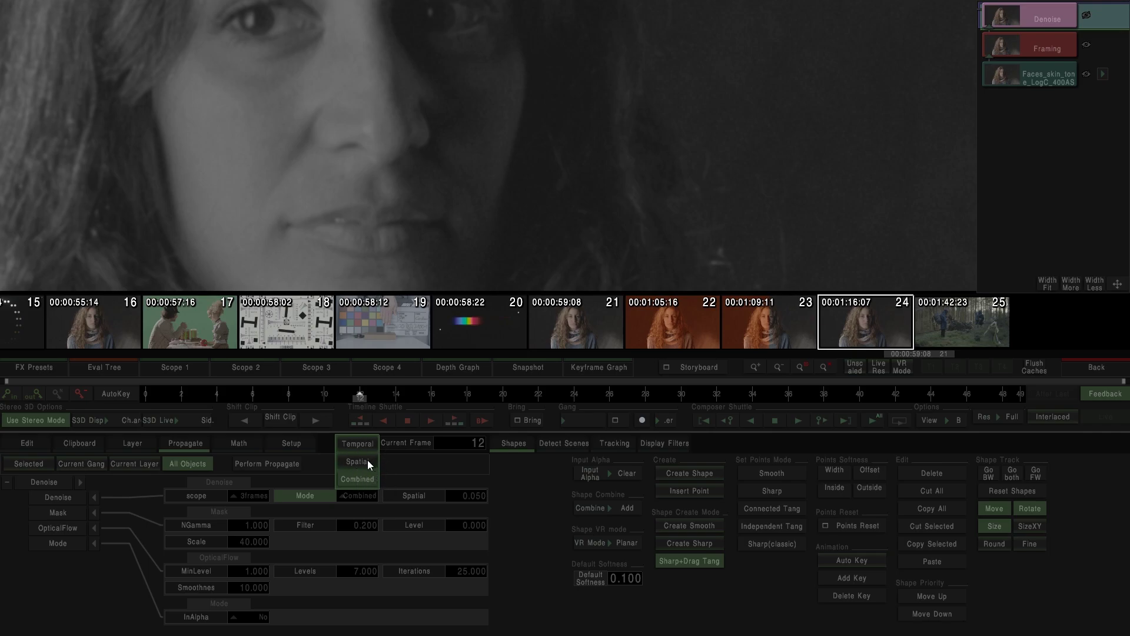
left_click(369, 443)
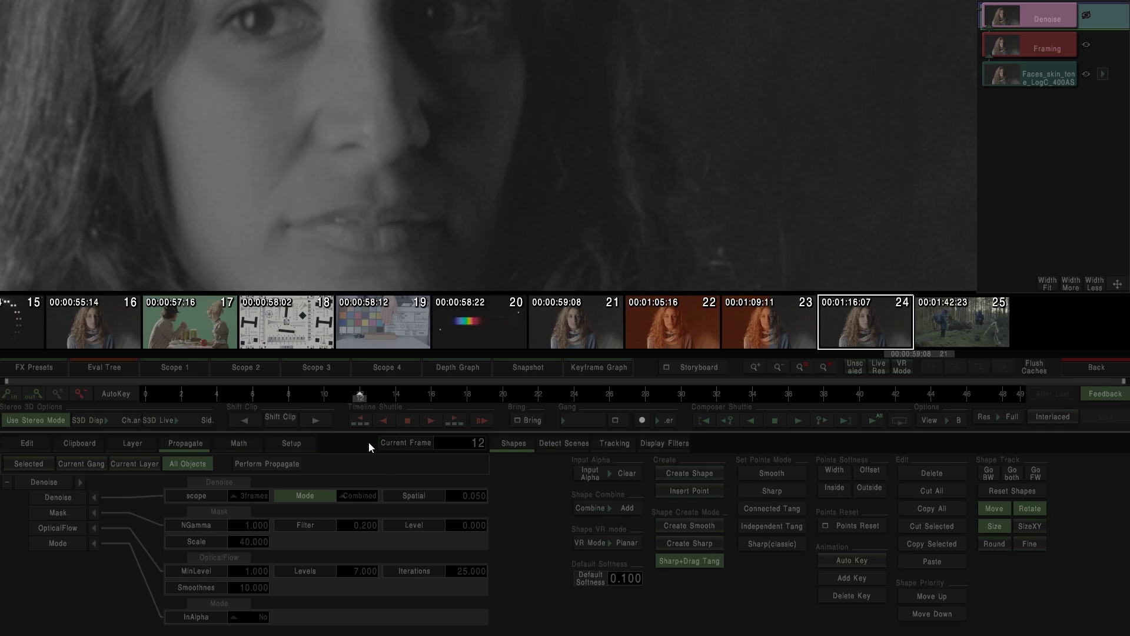
left_click(252, 496)
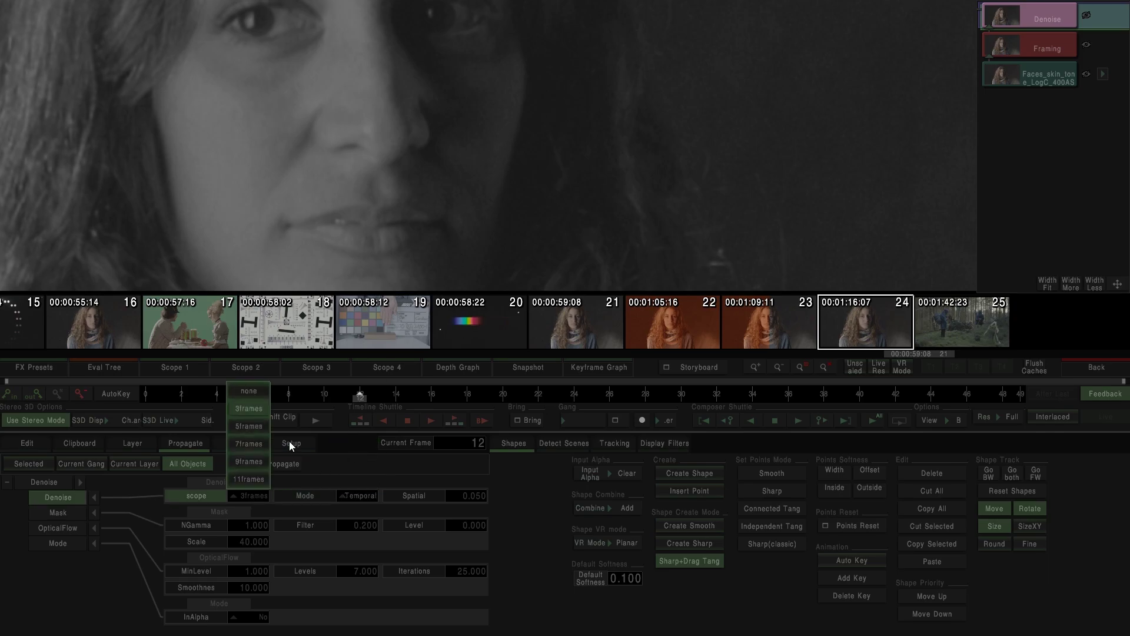
left_click(247, 462)
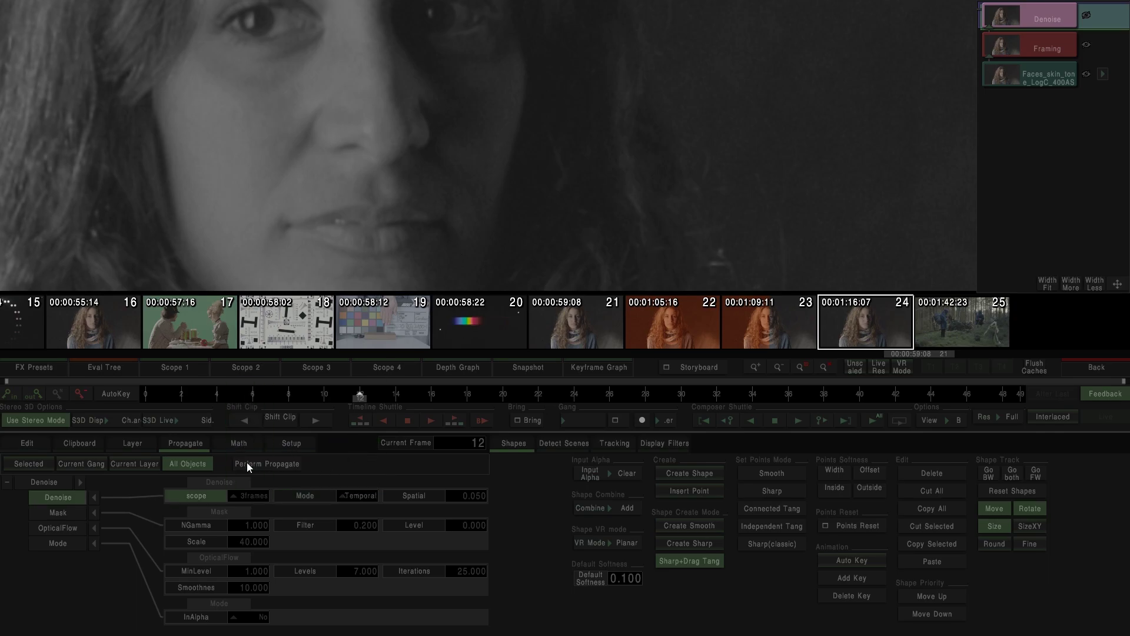
scroll(559, 159, "up", 3)
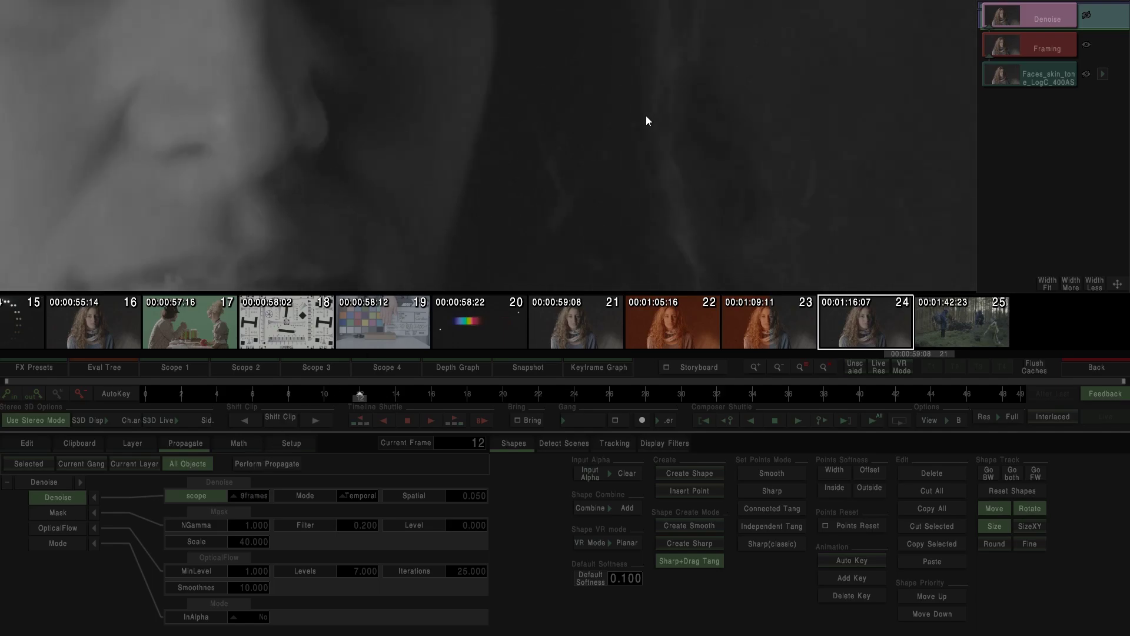
Step: Set the Denoise mode to Combined and its scope to 7frames
scroll(657, 115, "down", 3)
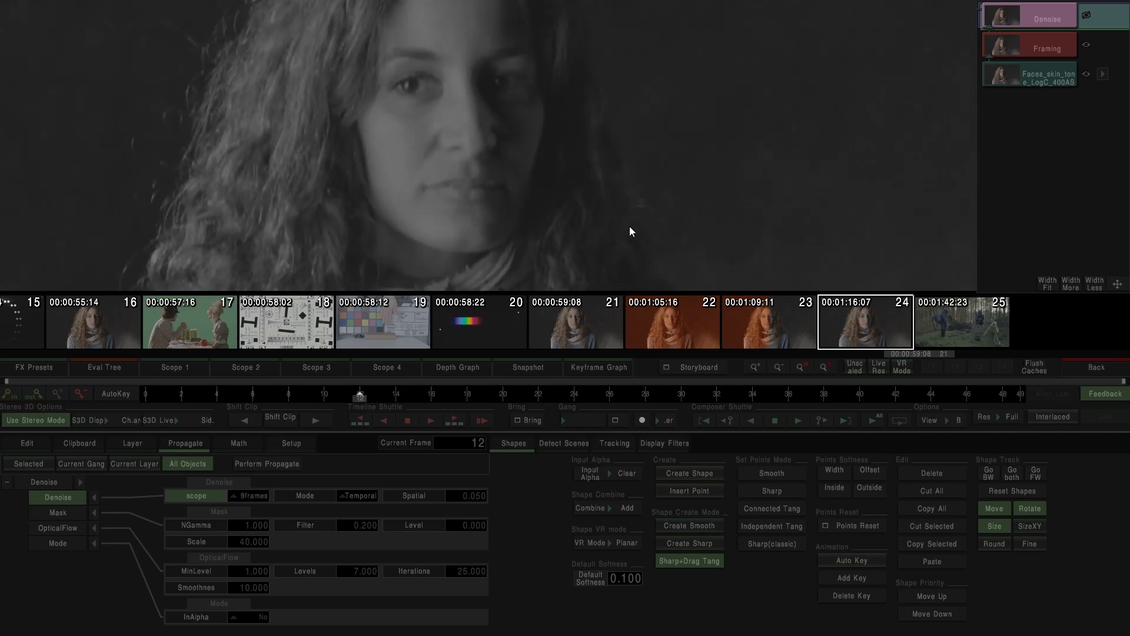
scroll(475, 257, "down", 3)
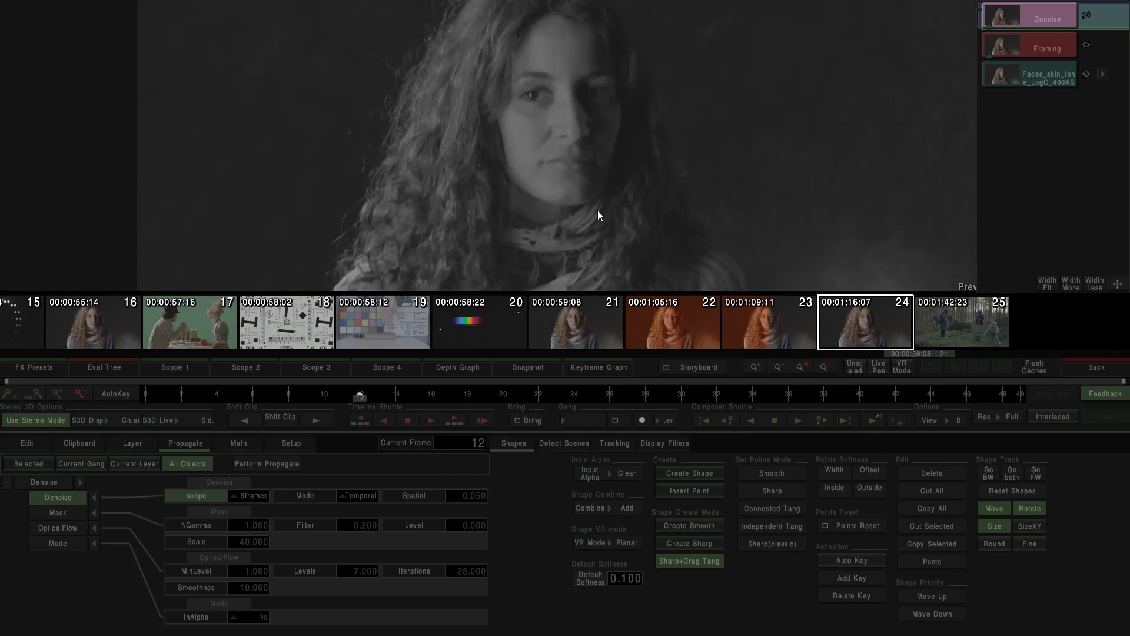
left_click(363, 496)
left_click(355, 480)
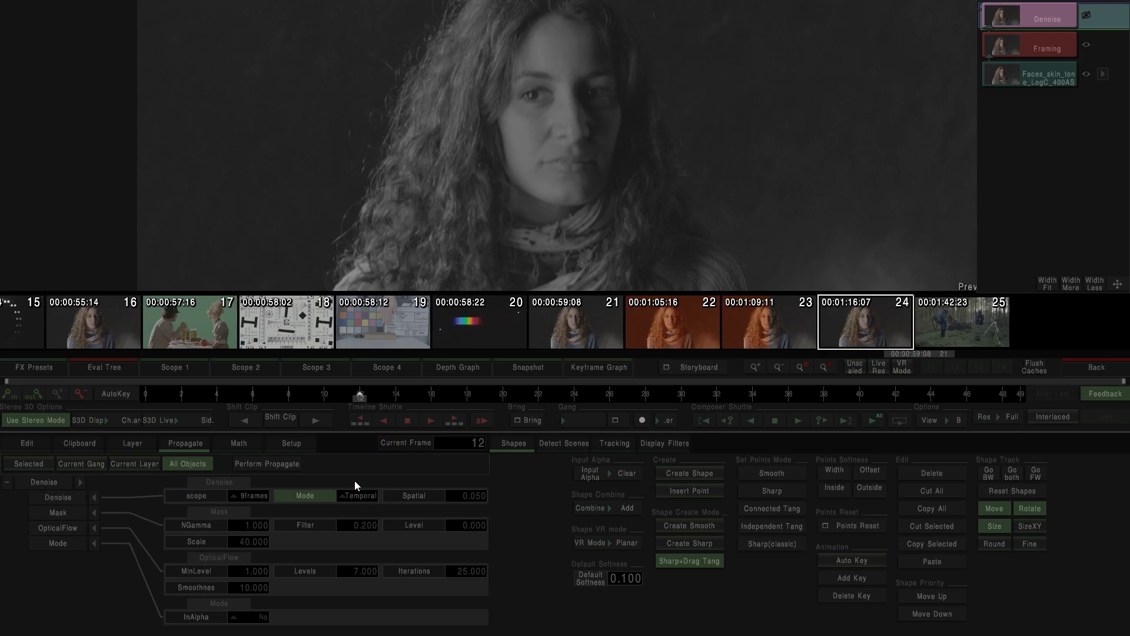
left_click(254, 495)
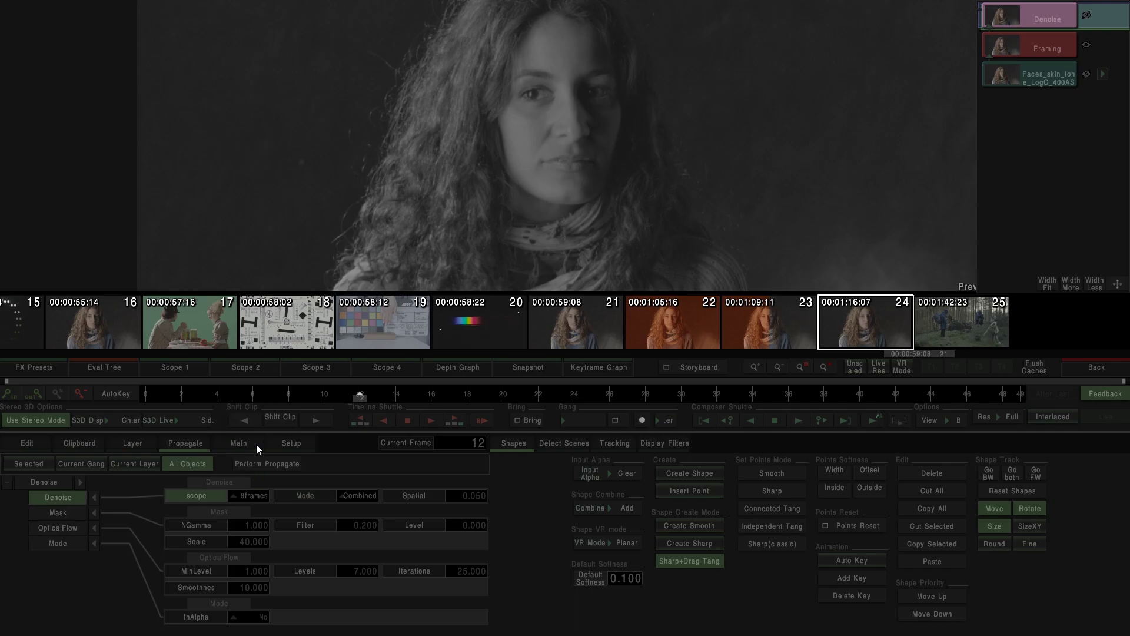
Step: View the Denoise mask through the Alpha channel and go to frame 23
left_click(936, 418)
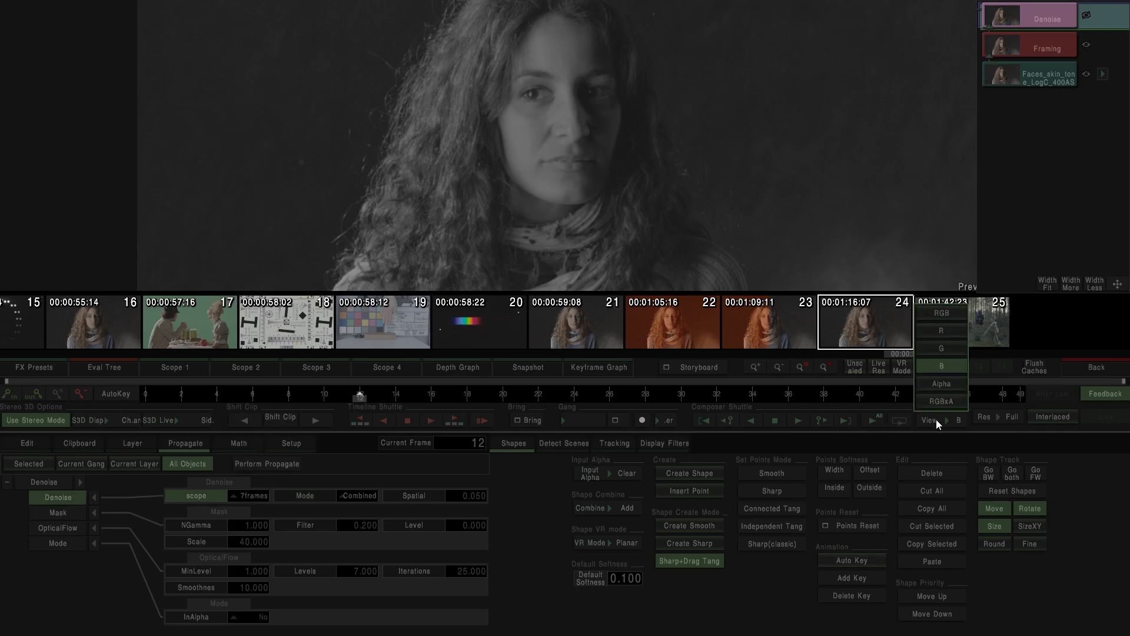
left_click(954, 384)
scroll(655, 131, "up", 2)
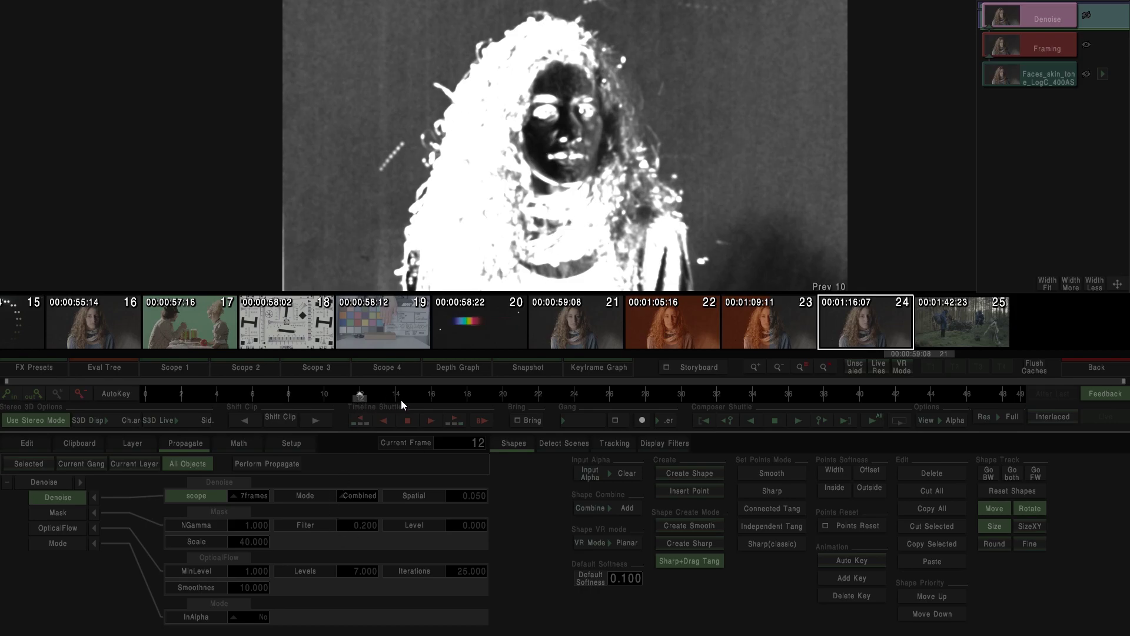
left_click(557, 394)
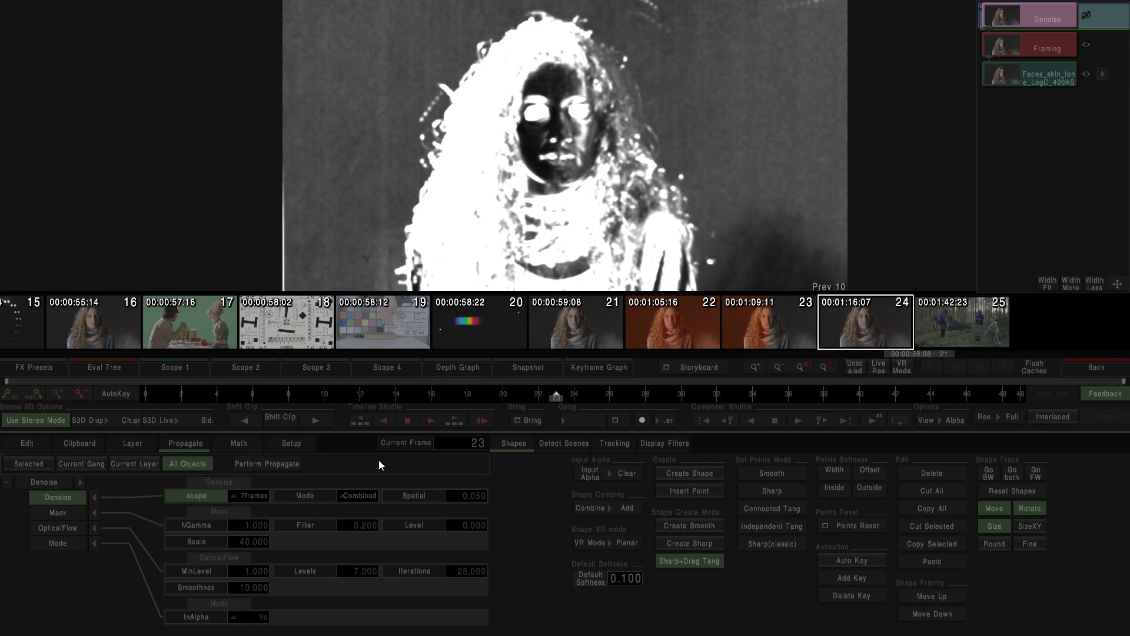
Step: Try a Denoise mask Filter of 1.000, settle on 0.000, and raise the mask Level to 2.200
left_click(362, 496)
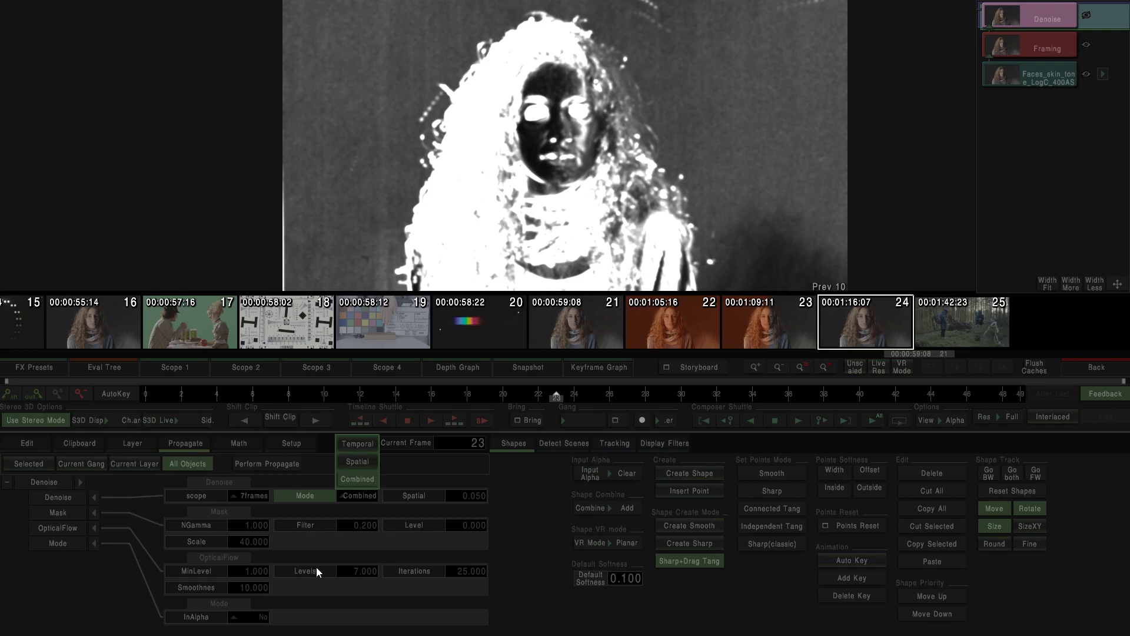
left_click(359, 529)
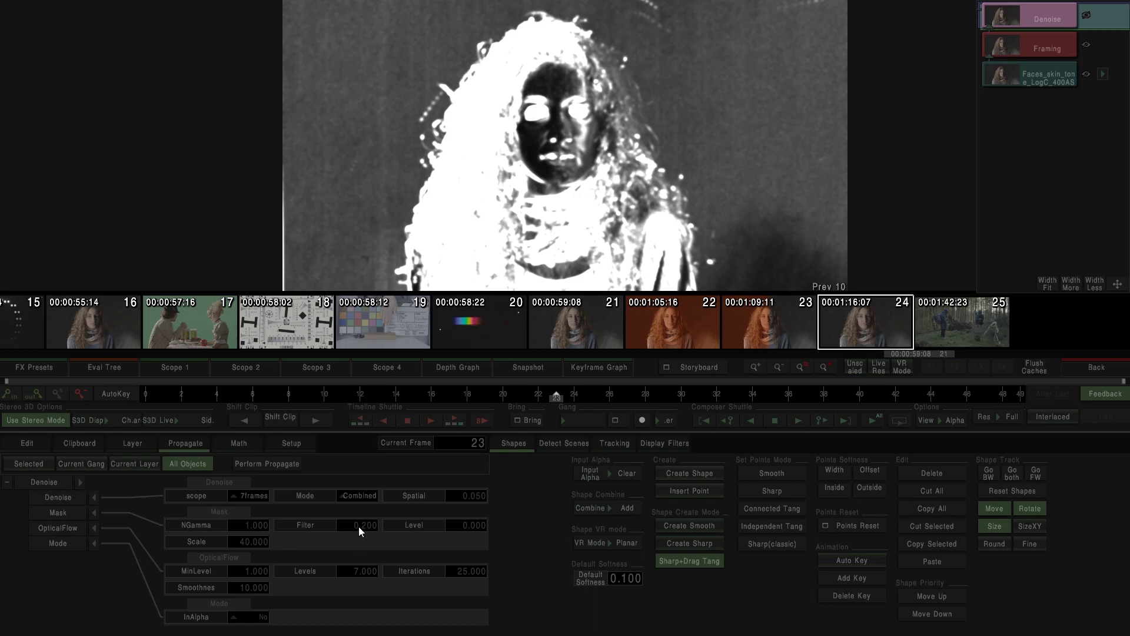
left_click_drag(352, 523, 434, 525)
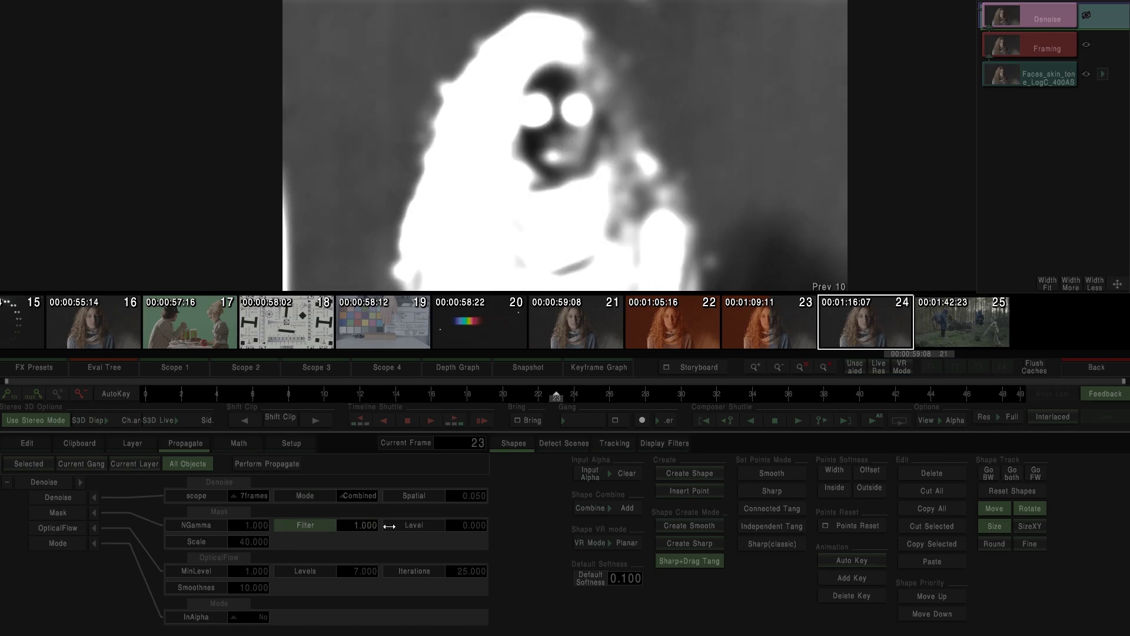
left_click_drag(325, 528, 247, 528)
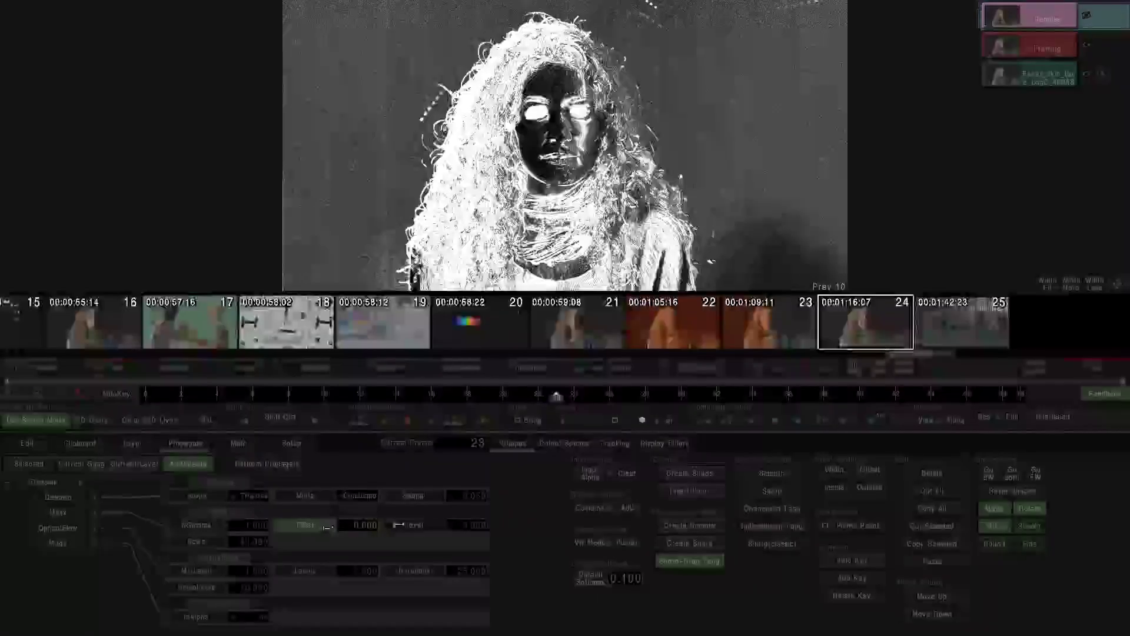
mouse_move(527, 524)
left_mouse_down()
mouse_move(644, 513)
mouse_move(545, 534)
left_mouse_up()
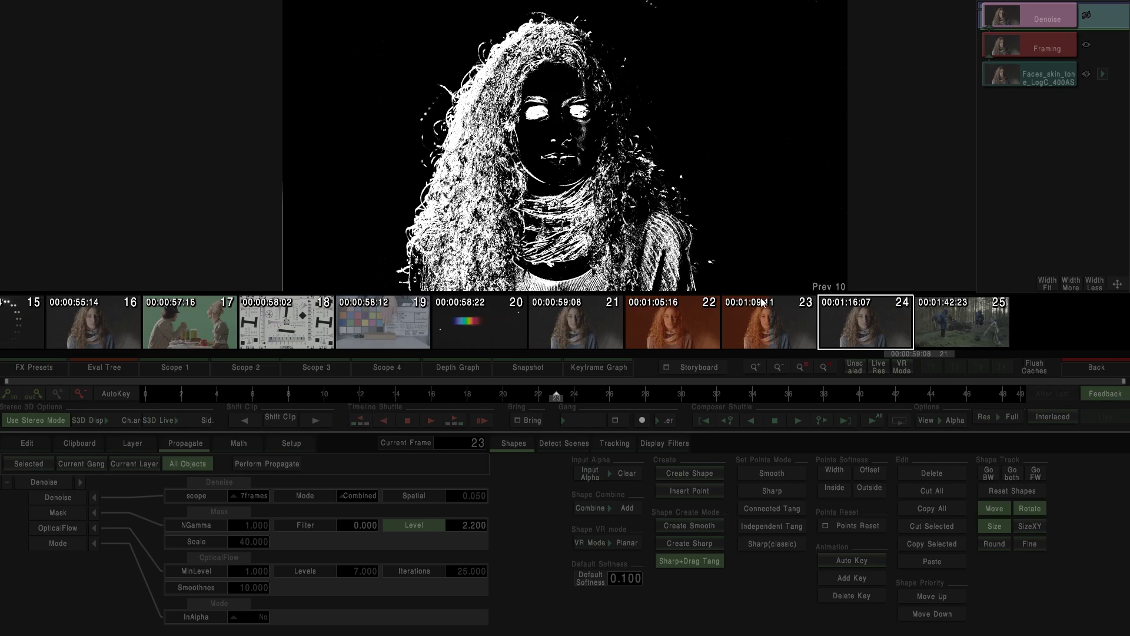
Step: Look at the InAlpha choices of the Denoise effect and switch the viewer back to RGB
left_click(936, 420)
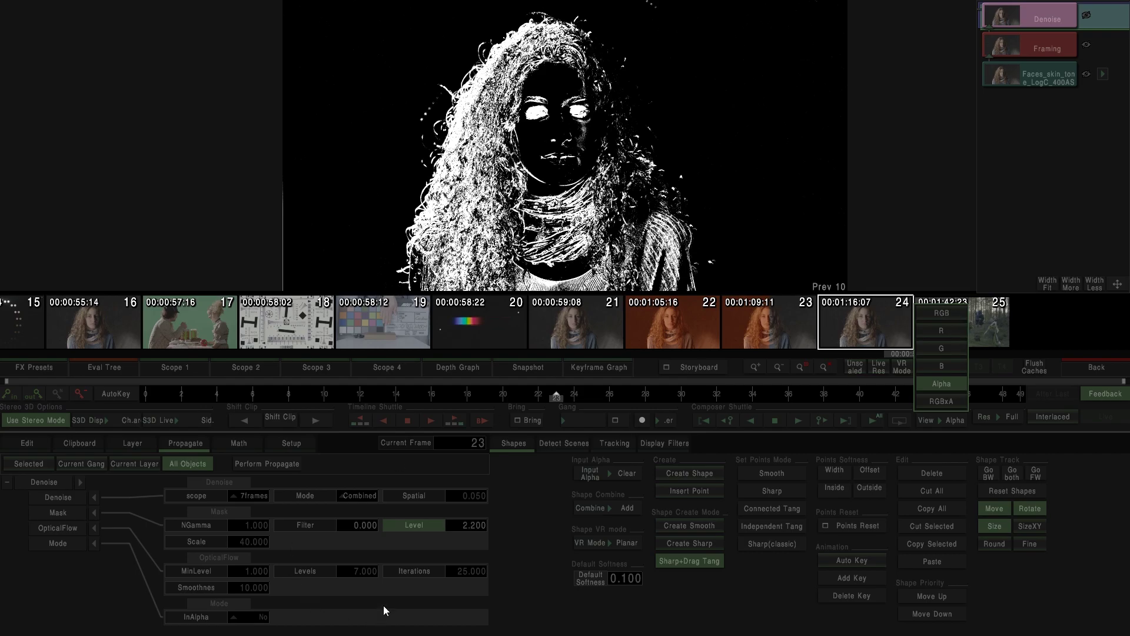
left_click(209, 624)
left_click(253, 623)
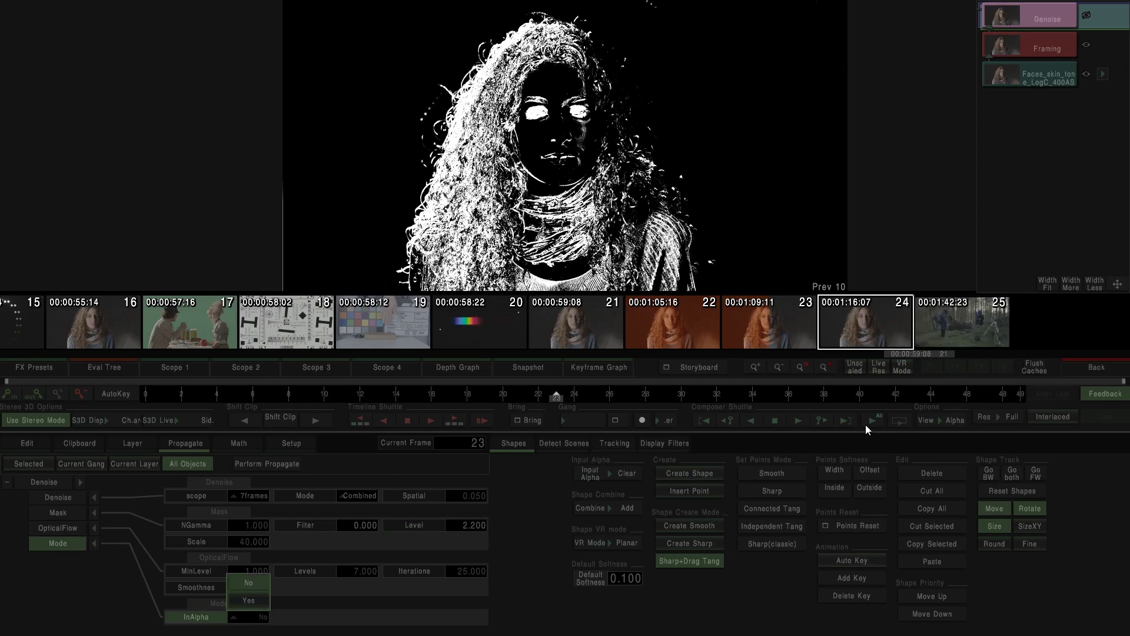
left_click(948, 420)
left_click(942, 362)
Step: Draw a closed shape around the woman's head and face on the Denoise effect
left_click(666, 472)
left_click(482, 142)
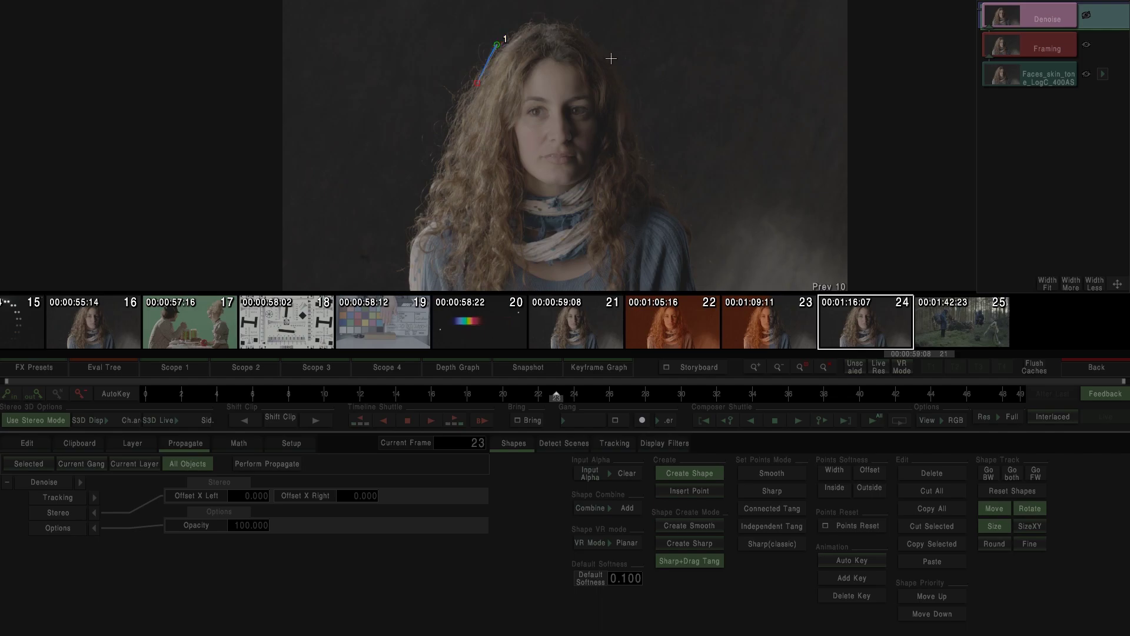
left_click(487, 154)
left_click(577, 187)
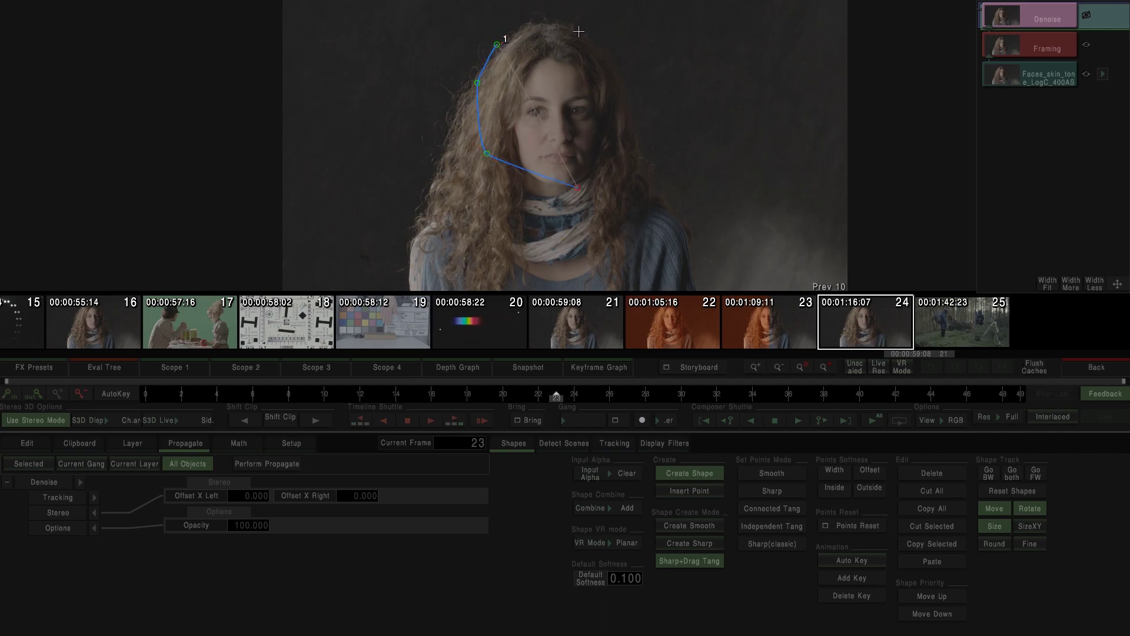
left_click(622, 110)
left_click(592, 32)
left_click(579, 38)
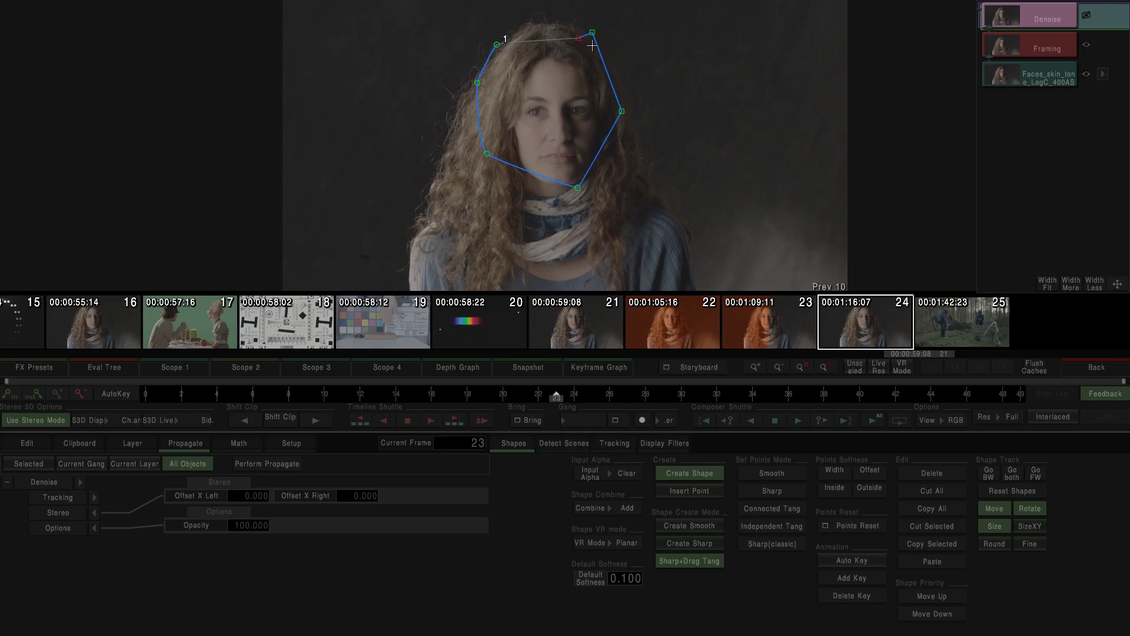
right_click(596, 47)
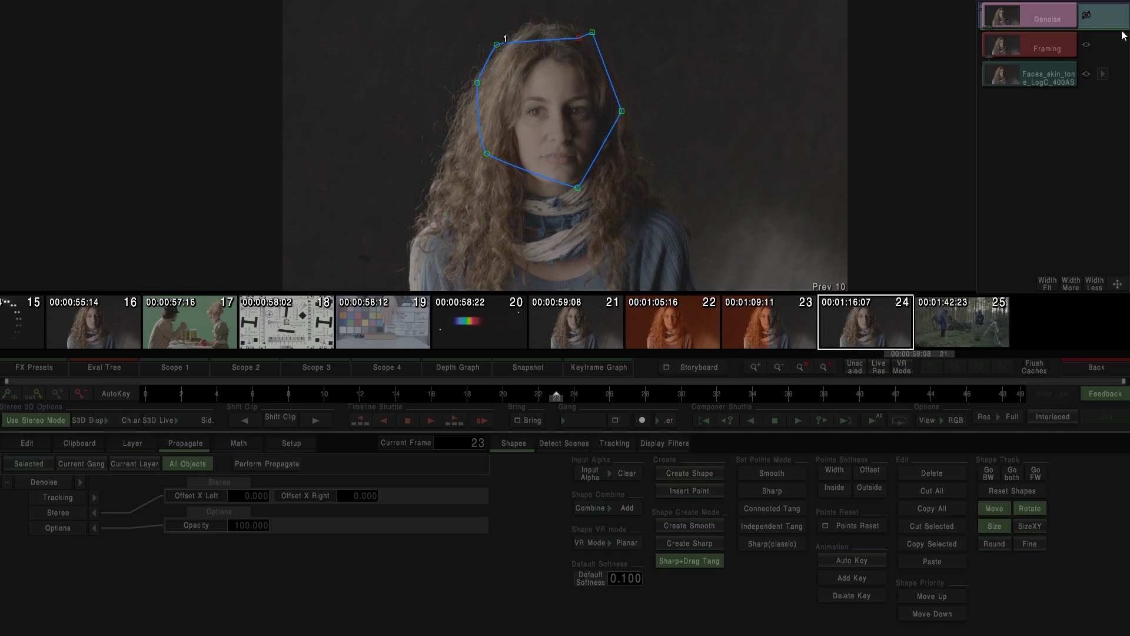
Step: Set the Denoise effect's InAlpha option to Yes
left_click(1052, 19)
left_click(260, 617)
left_click(256, 624)
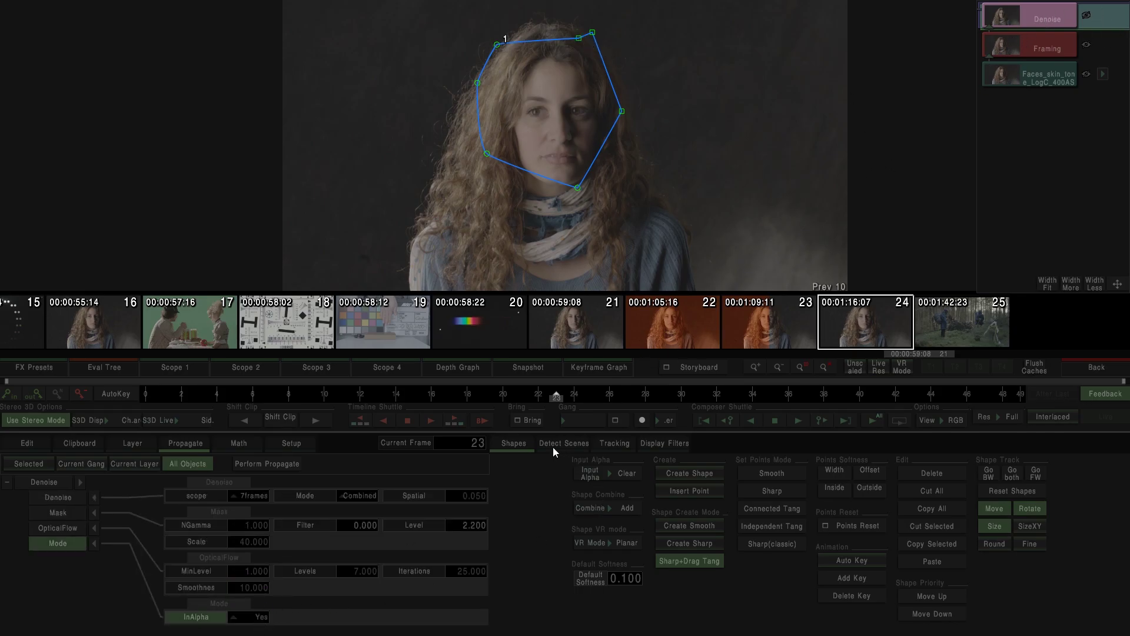
Step: Show the blue channel and compare the noise inside and outside the shape up close
left_click(935, 418)
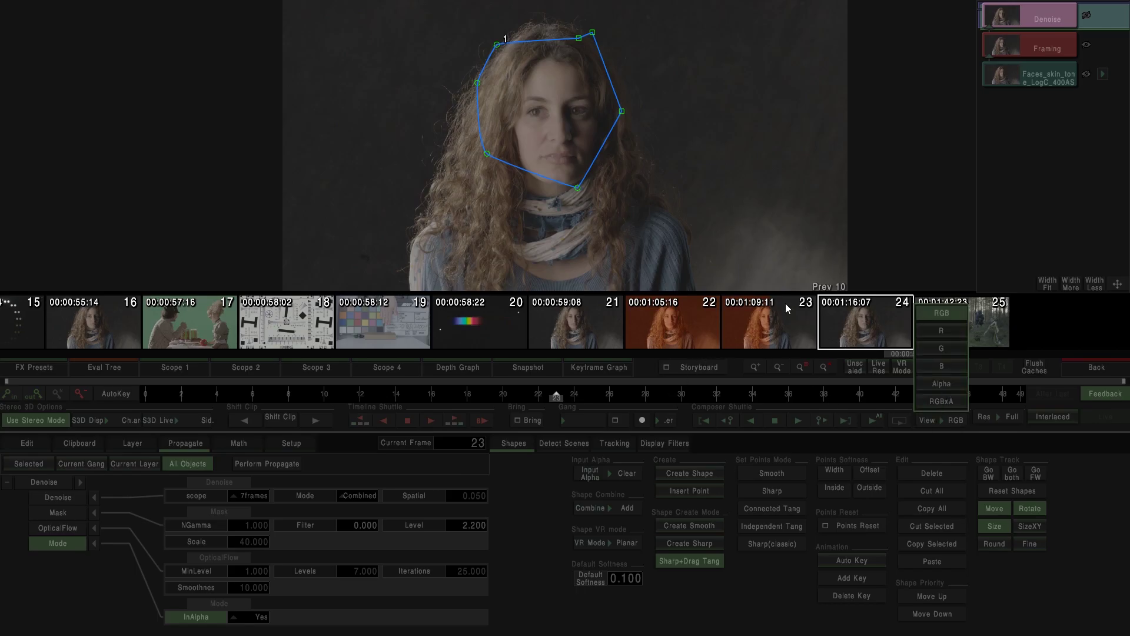
scroll(801, 245, "up", 2)
left_click(947, 365)
scroll(724, 171, "up", 2)
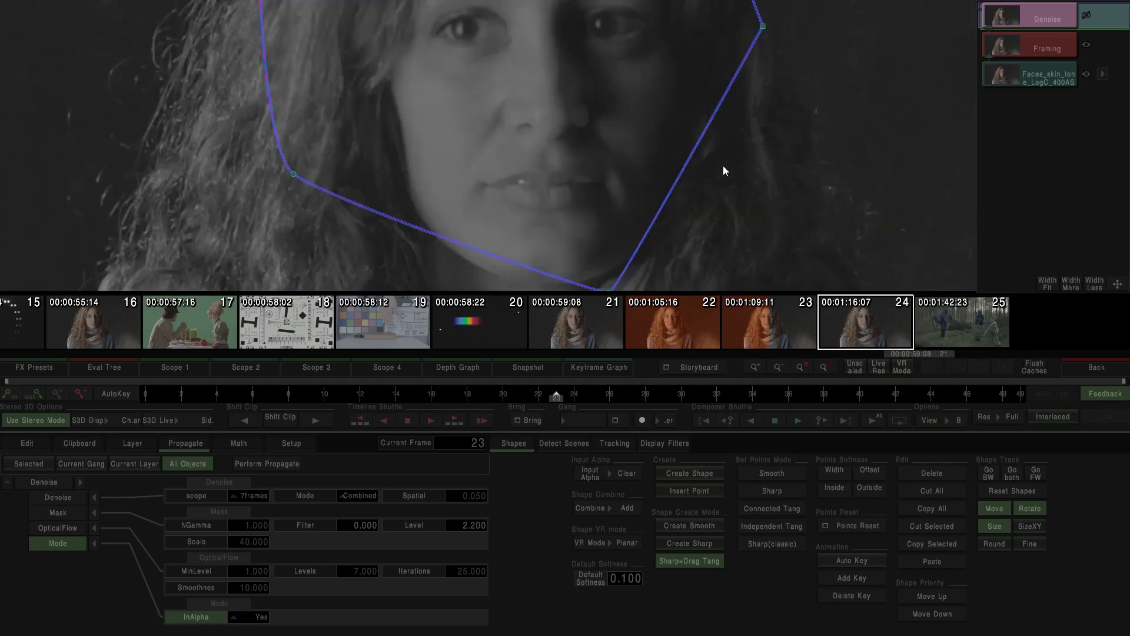
scroll(747, 175, "up", 3)
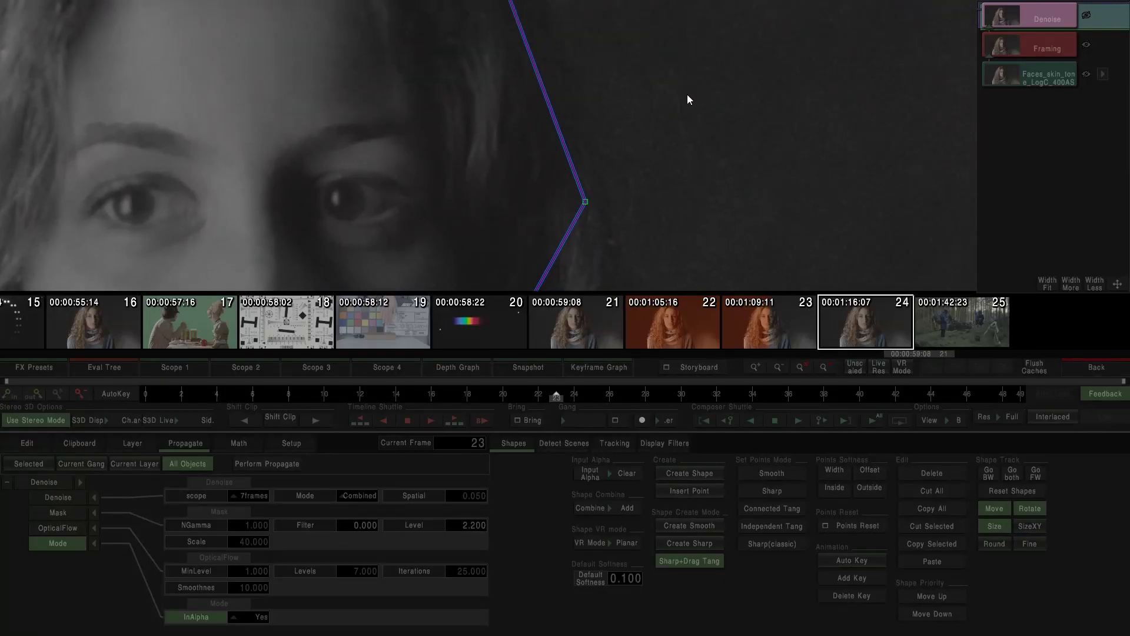
left_click_drag(356, 163, 440, 32)
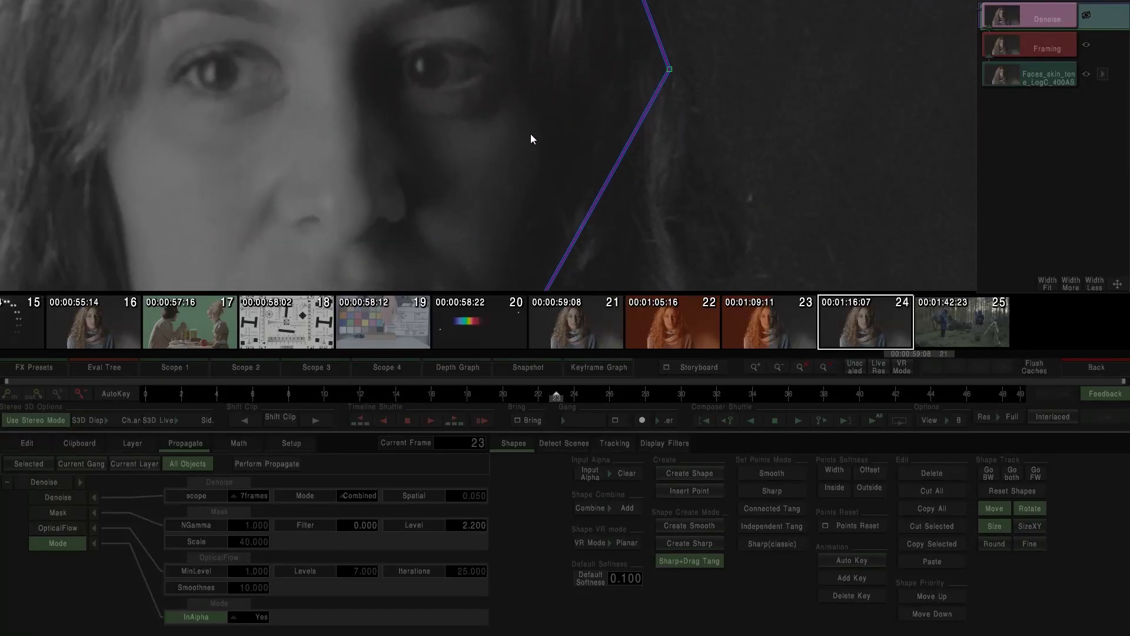
scroll(536, 139, "down", 5)
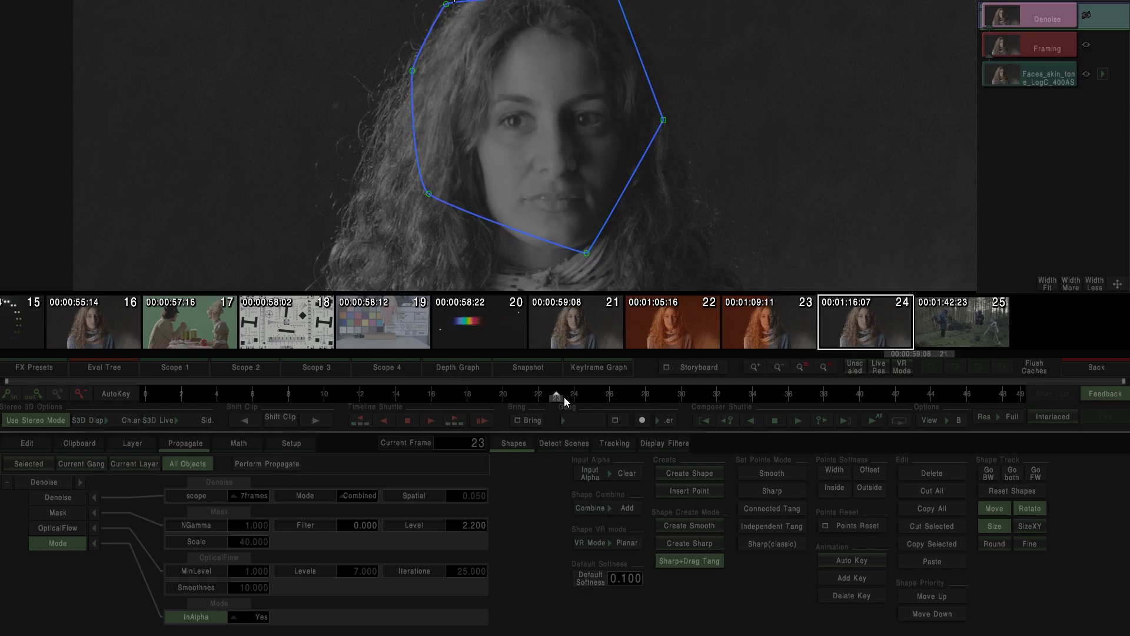
Step: Return to the timeline and delete the Denoise and Framing effects above the Faces_skin_tone clip
left_click(1081, 371)
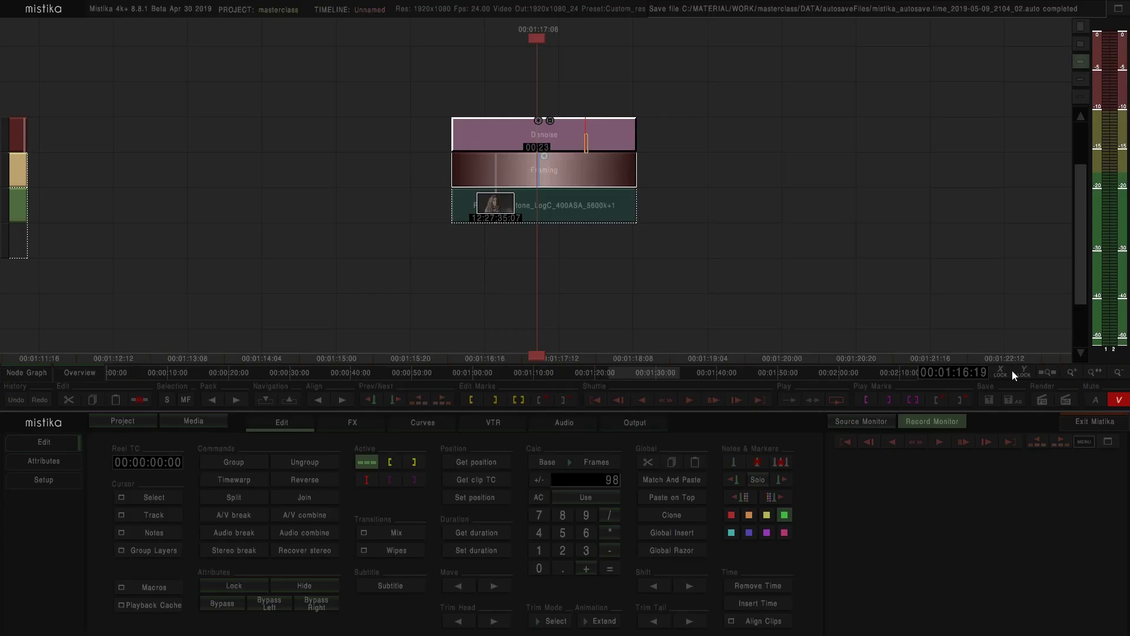
left_click(352, 422)
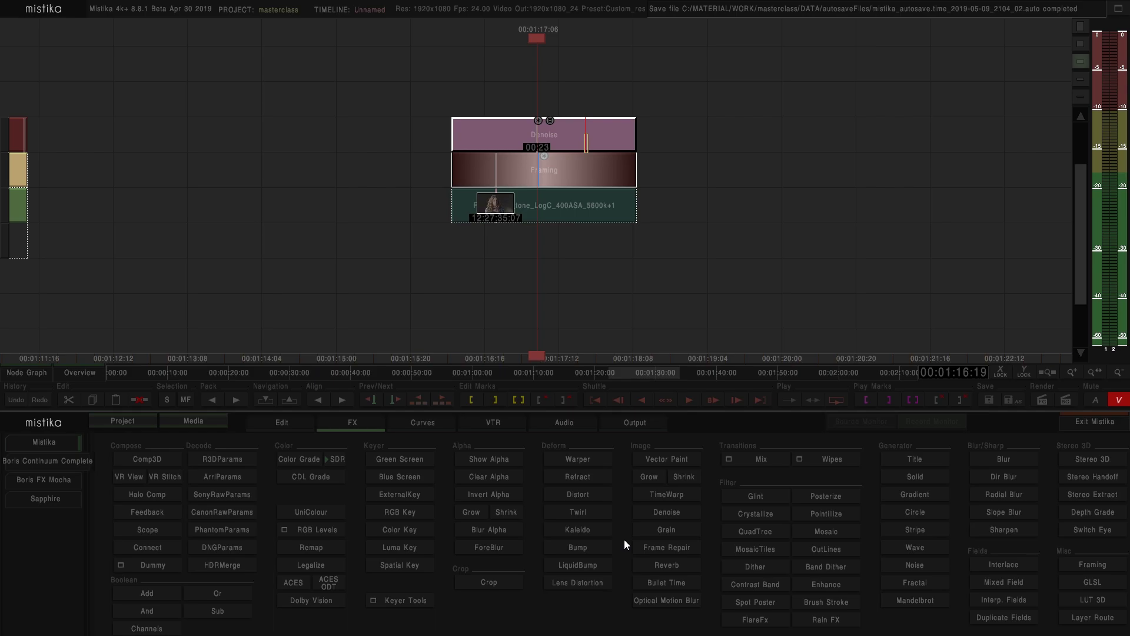
scroll(806, 172, "down", 4)
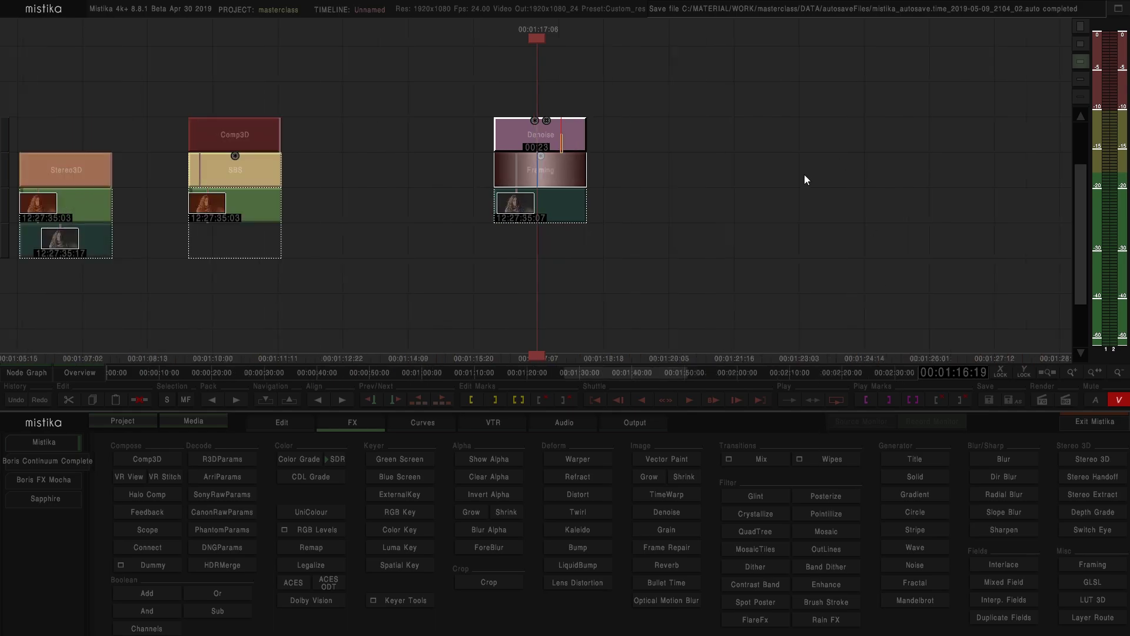
scroll(738, 161, "up", 2)
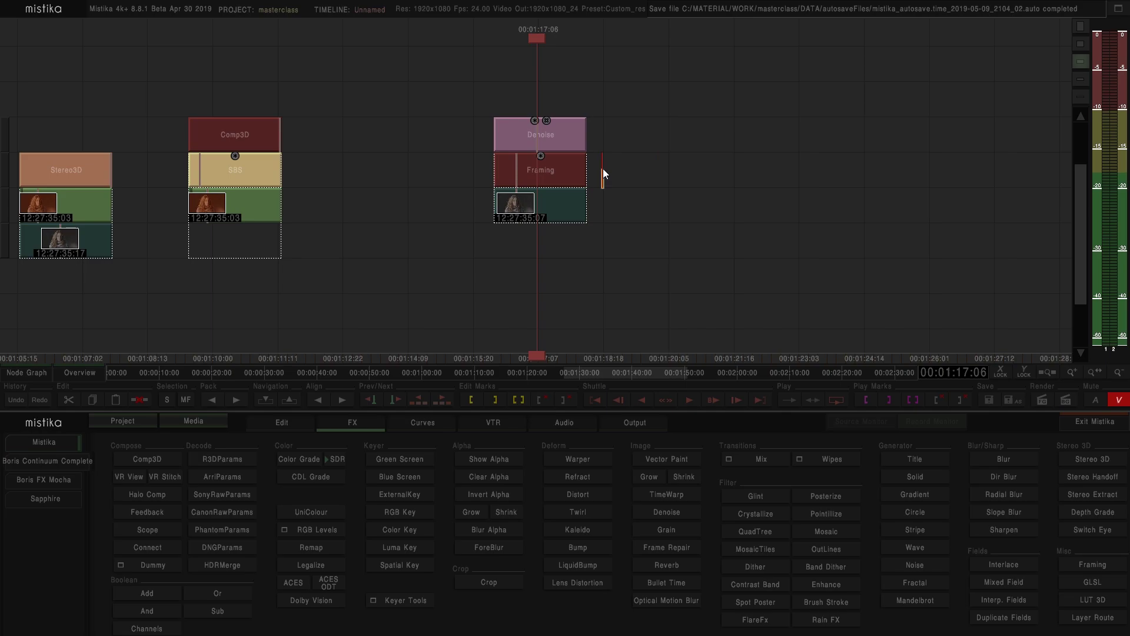
left_click(281, 423)
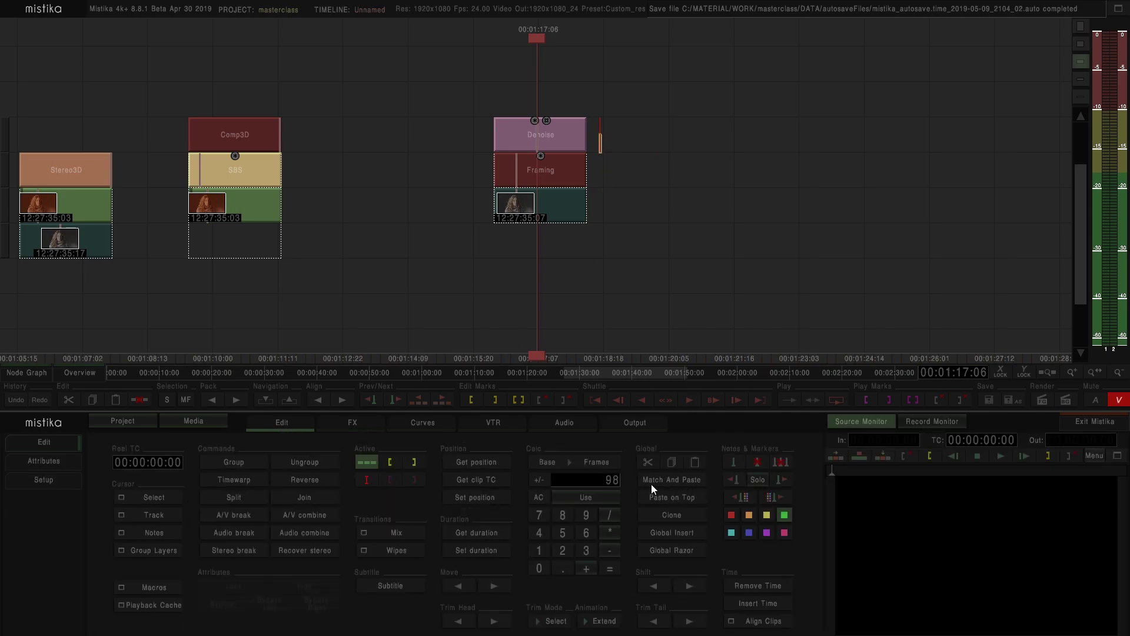
left_click_drag(644, 182, 520, 123)
key("Delete")
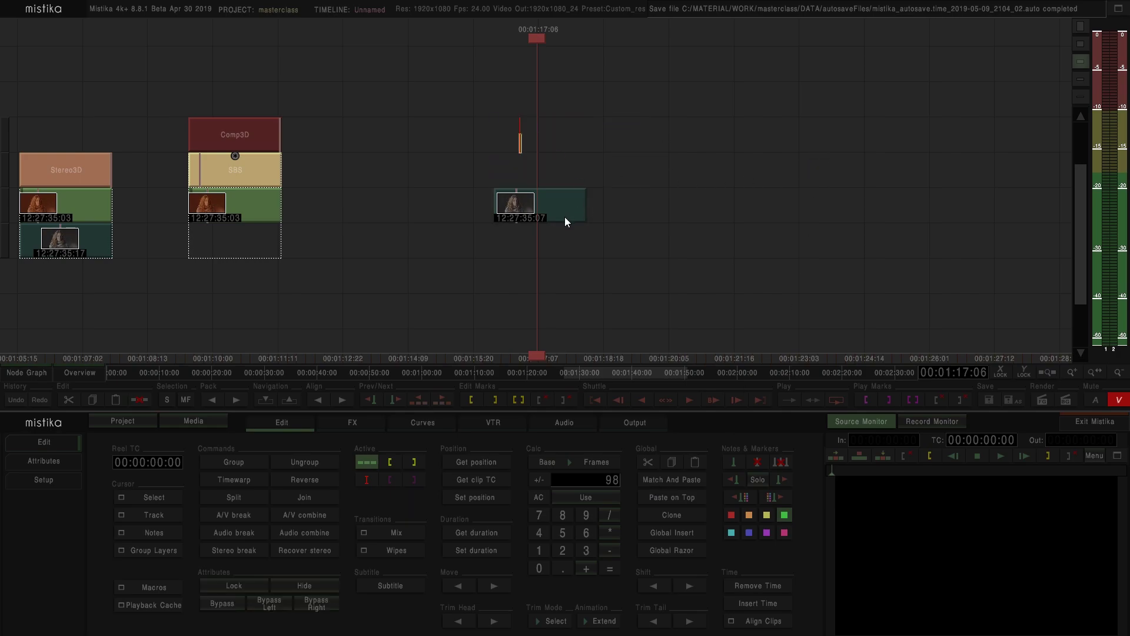
Step: Clone the run of short grouped clips into empty space after the last clip and expand the copies into their Framing and ARRIParams layers
scroll(564, 217, "down", 4)
scroll(567, 232, "up", 2)
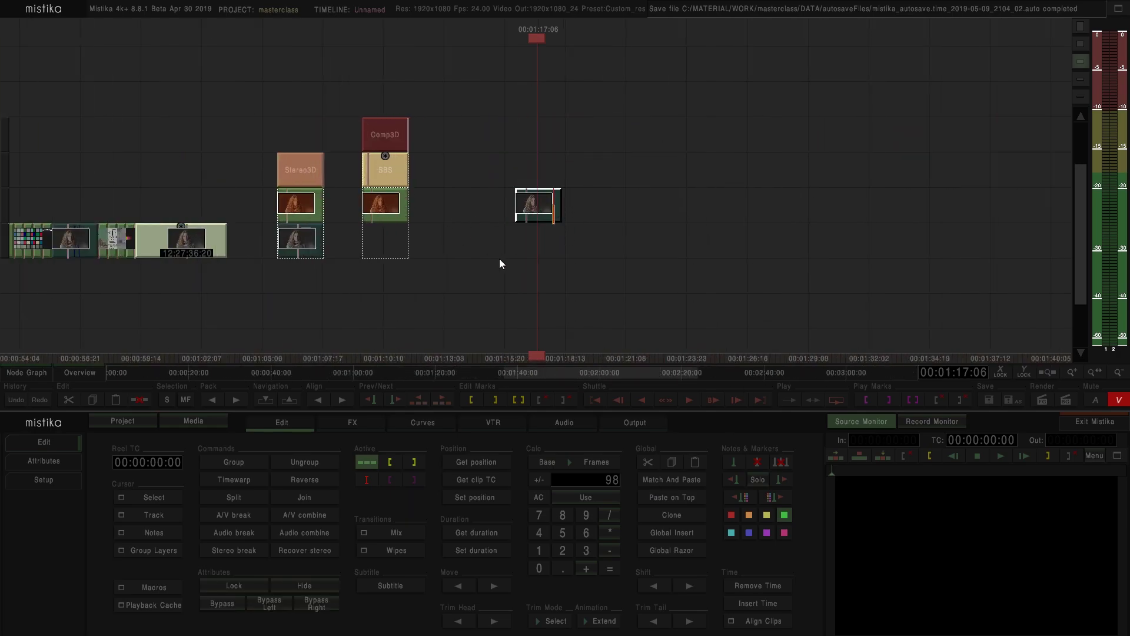
scroll(500, 259, "down", 2)
left_click_drag(237, 308, 549, 150)
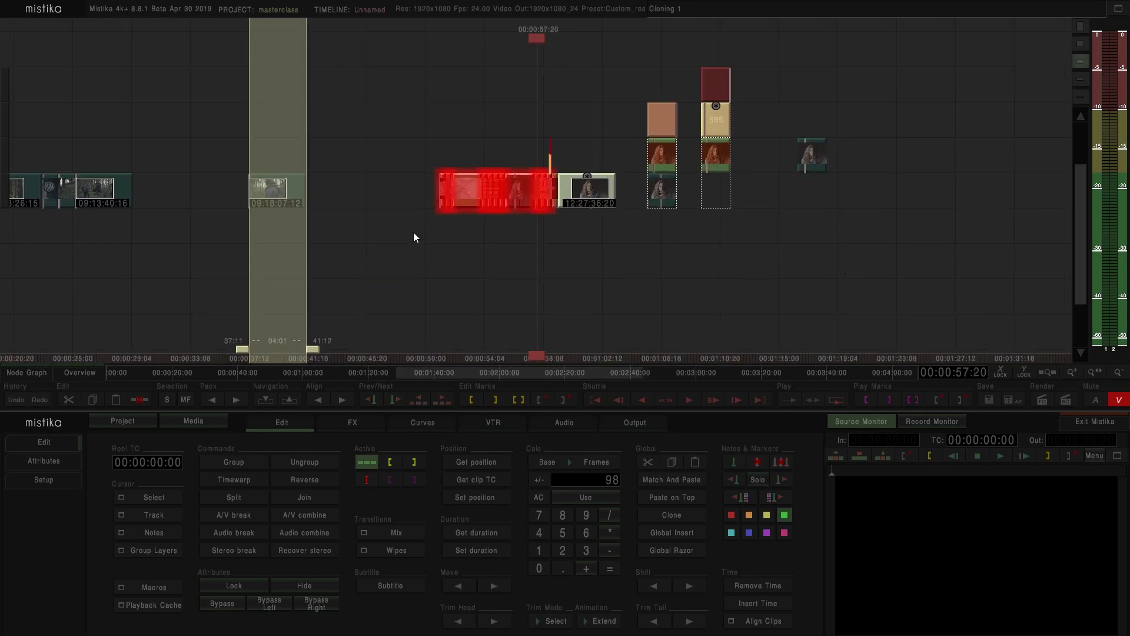
key("c")
left_click_drag(878, 225, 984, 150)
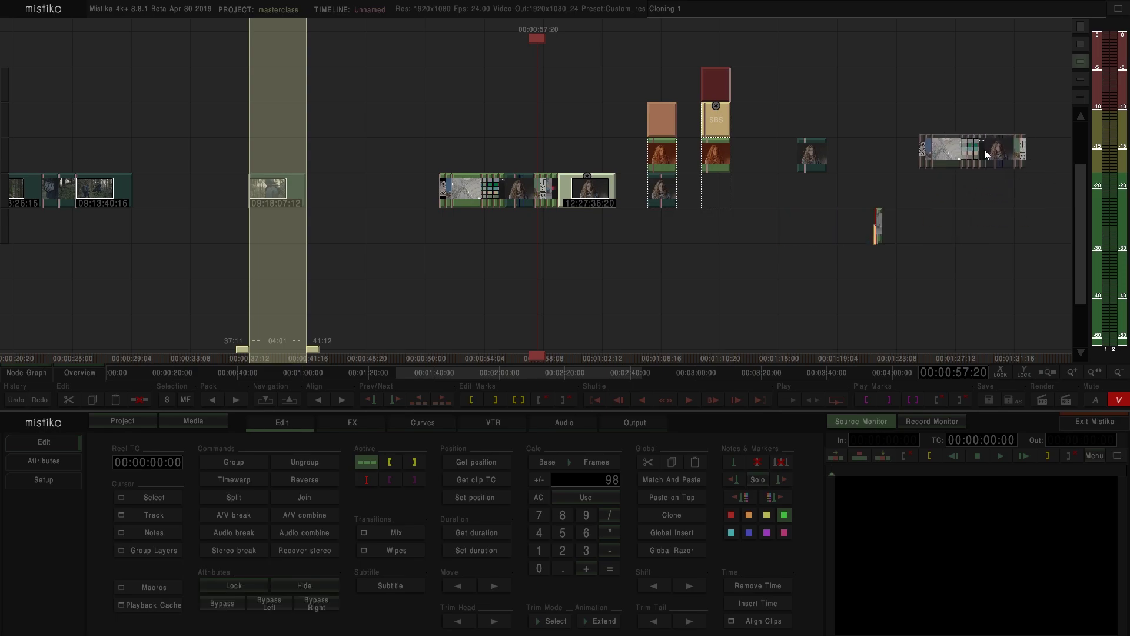
left_click(926, 185)
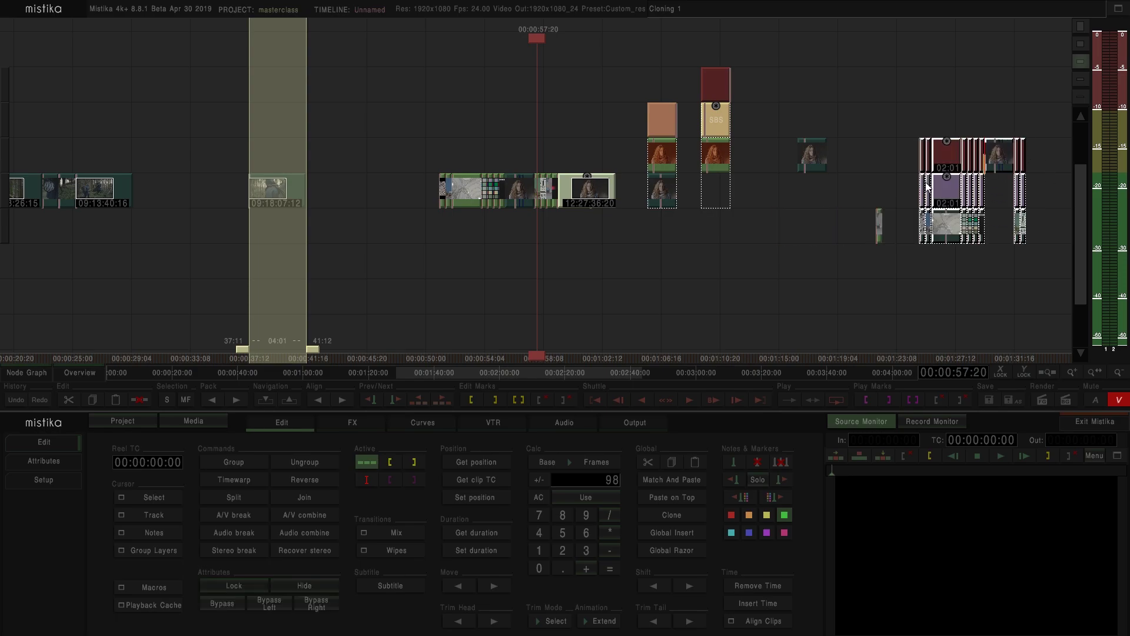
left_click(910, 288)
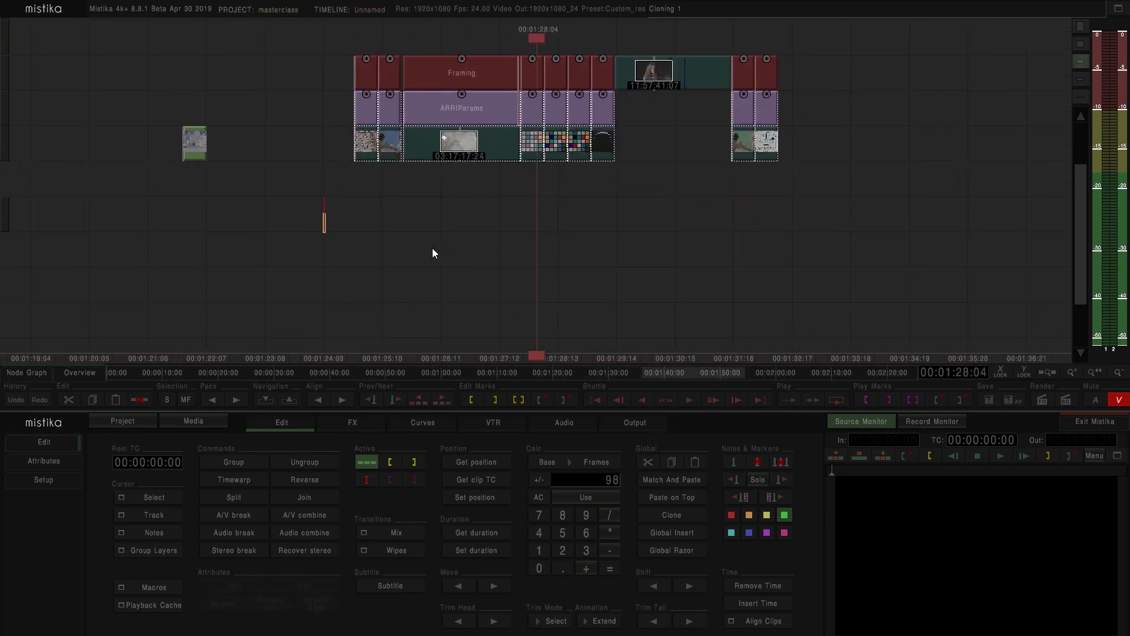
Step: Pack the first seven grouped clips of the cloned run together to close the gaps between them
left_click(456, 246)
left_click(335, 73)
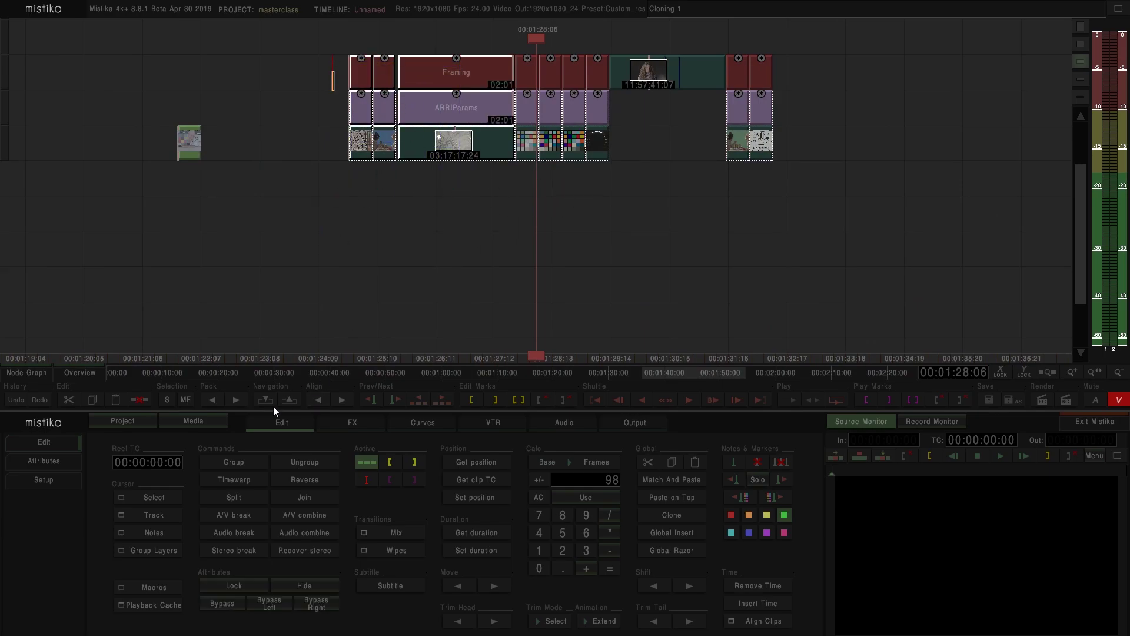
left_click(214, 400)
left_click(468, 221)
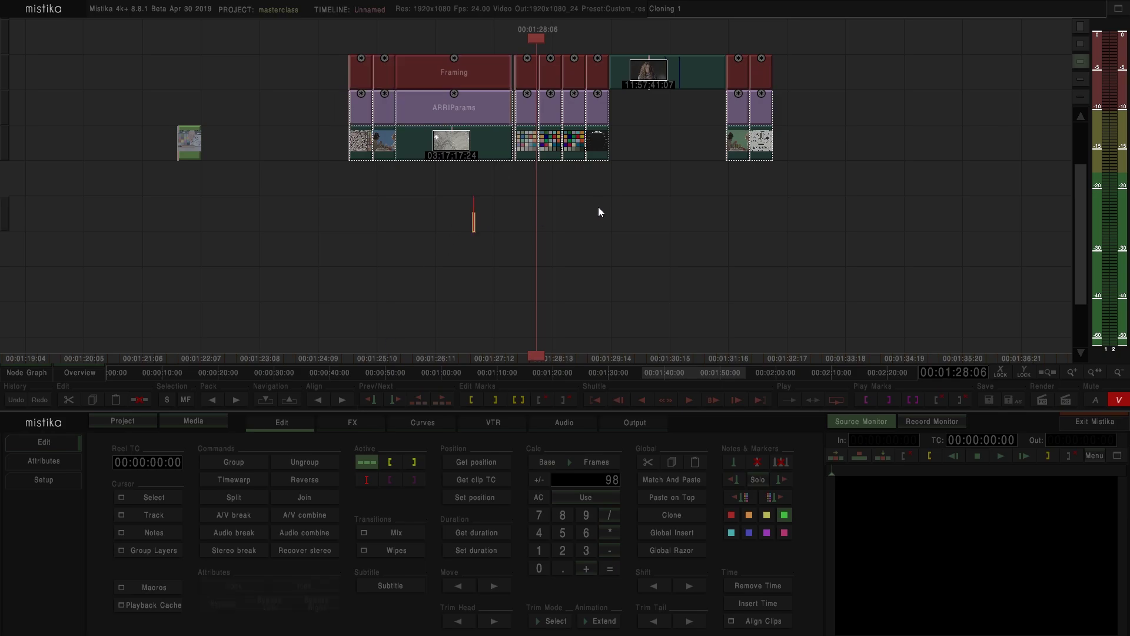
left_click(357, 44)
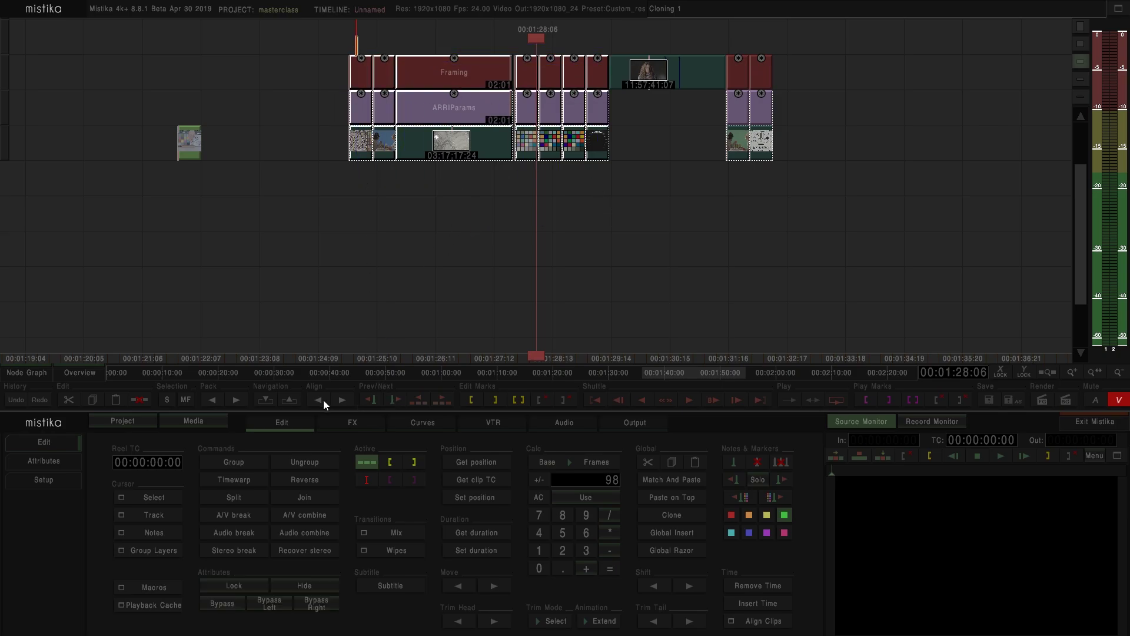
left_click(207, 400)
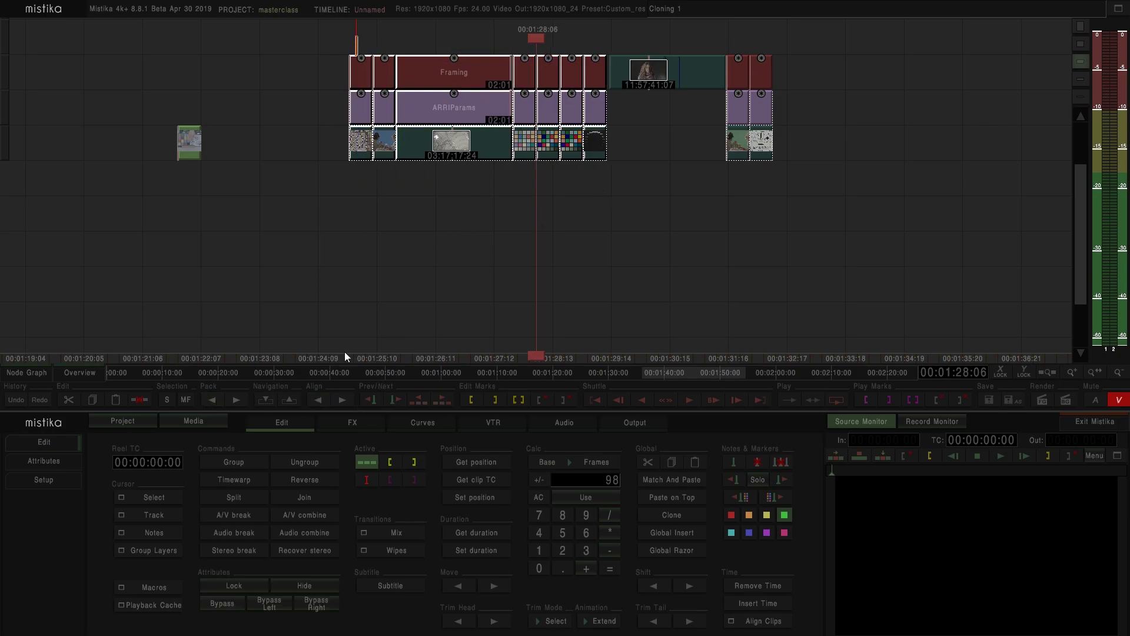
left_click(455, 288)
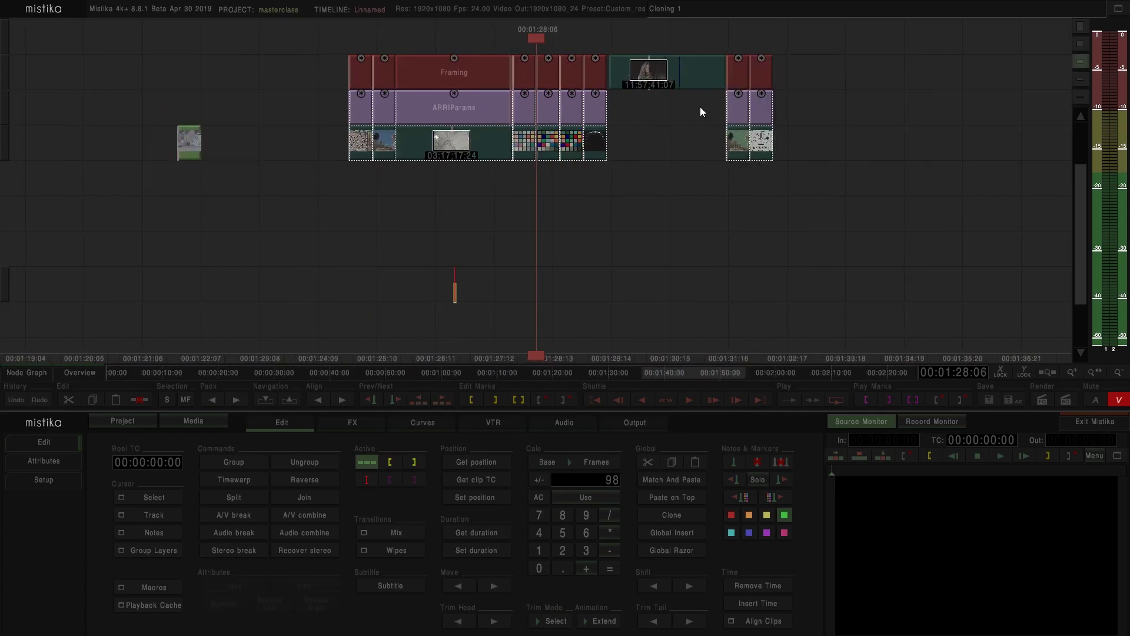
Step: Delete the ungrouped clip interrupting the run and pack all the remaining grouped clips into one continuous sequence
left_click_drag(674, 74, 672, 218)
key("Delete")
left_click_drag(860, 211, 337, 20)
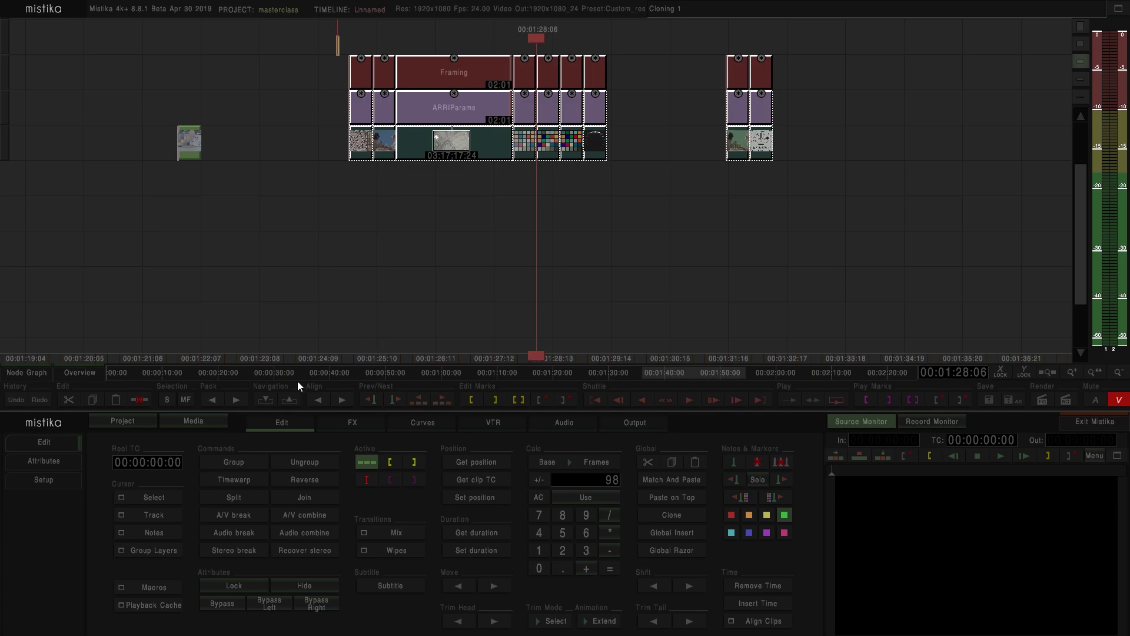
left_click(214, 398)
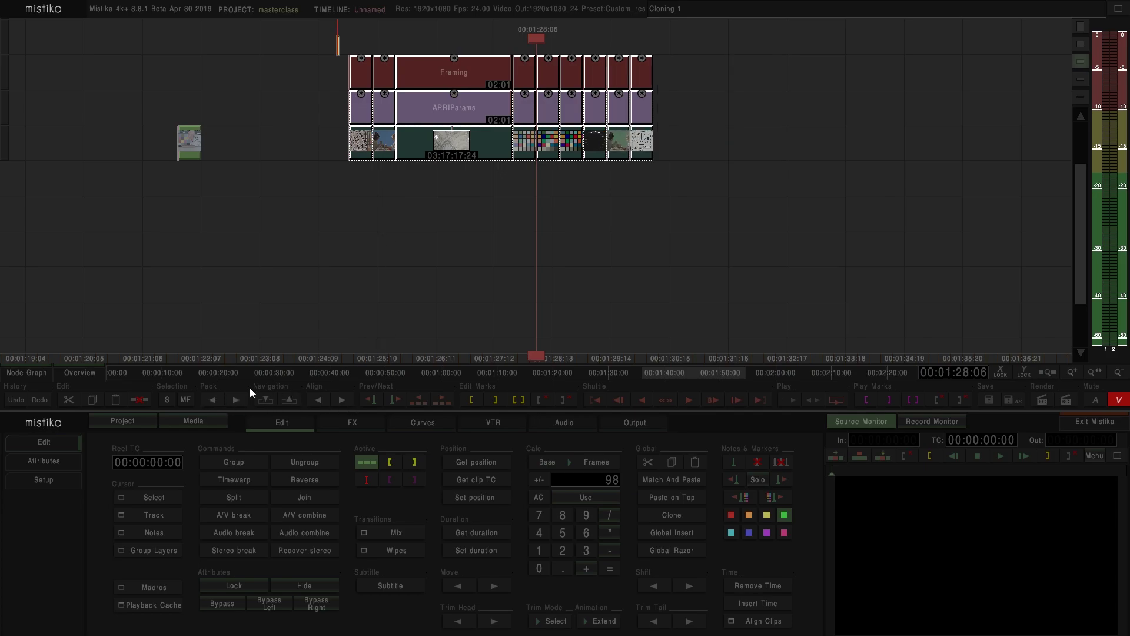
Step: Clone only the source clips of the packed run, without their effect layers, into the empty space after it
left_click_drag(477, 253, 512, 301)
scroll(510, 298, "up", 4)
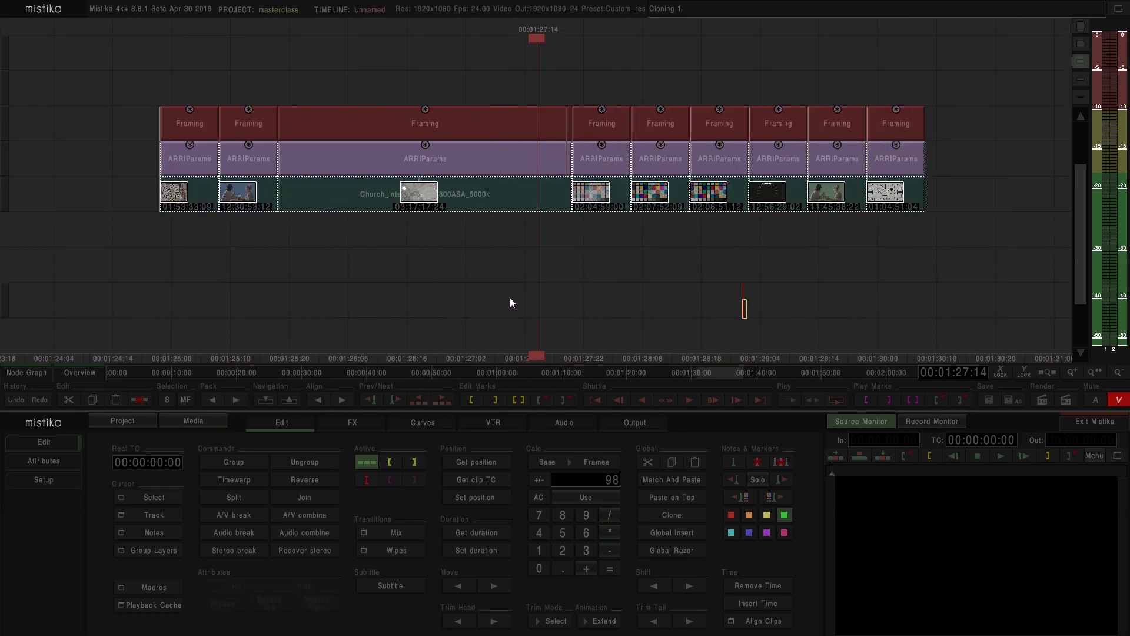
scroll(504, 279, "down", 3)
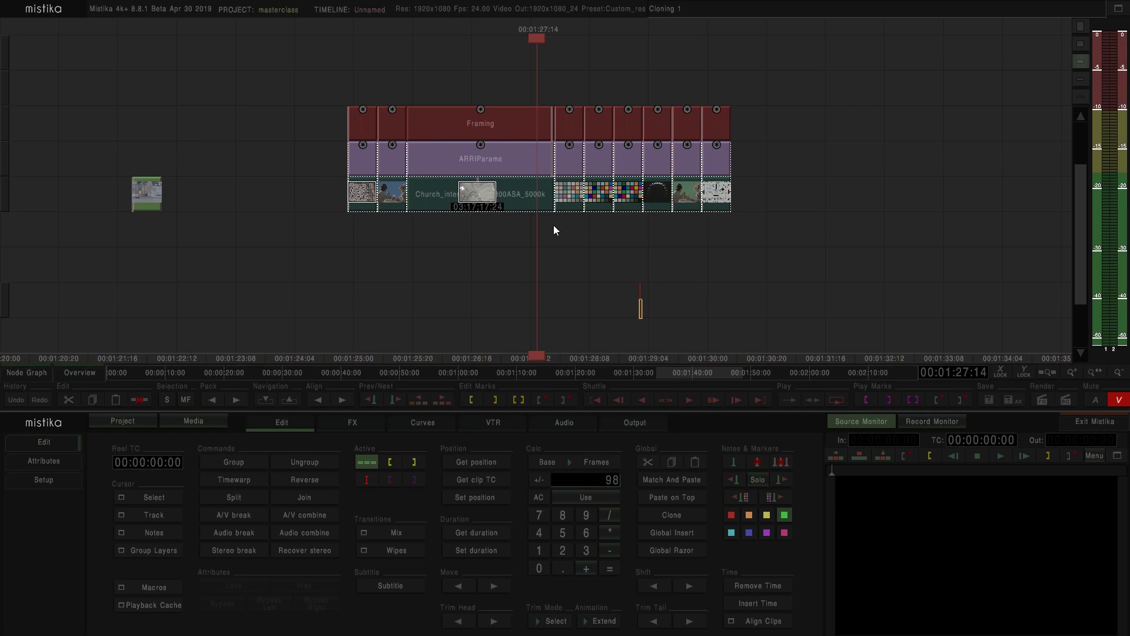
scroll(704, 231, "down", 2)
left_click(443, 194)
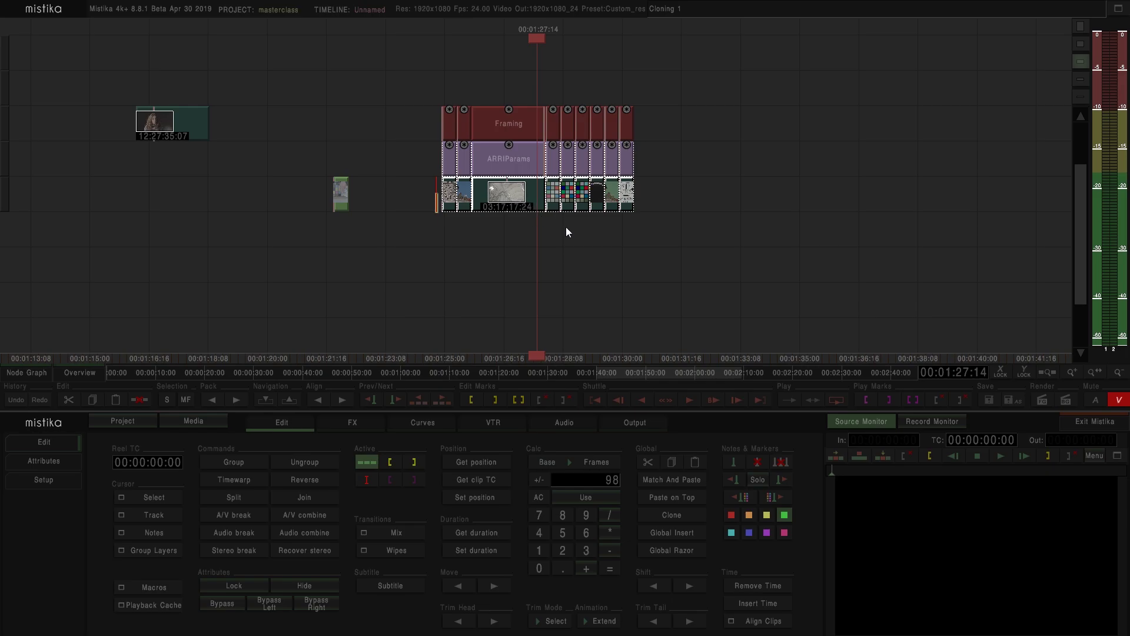
left_click(807, 200)
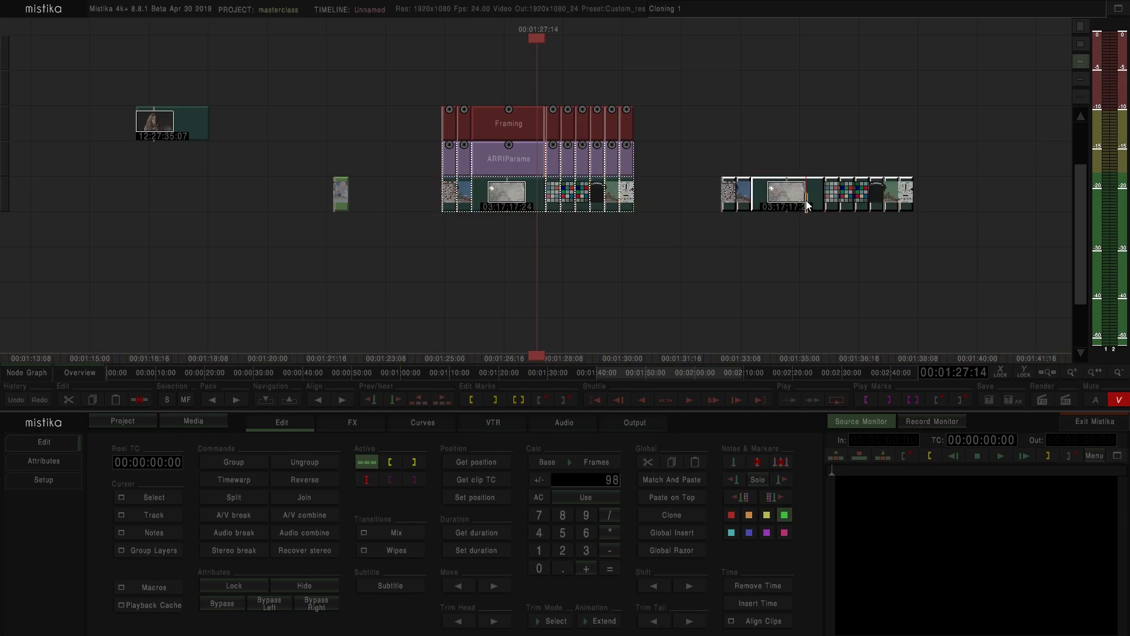
left_click(824, 275)
Step: Split the long church clip in the cloned row into pieces and shuffle pieces and neighbouring clips out of order
left_click(768, 204)
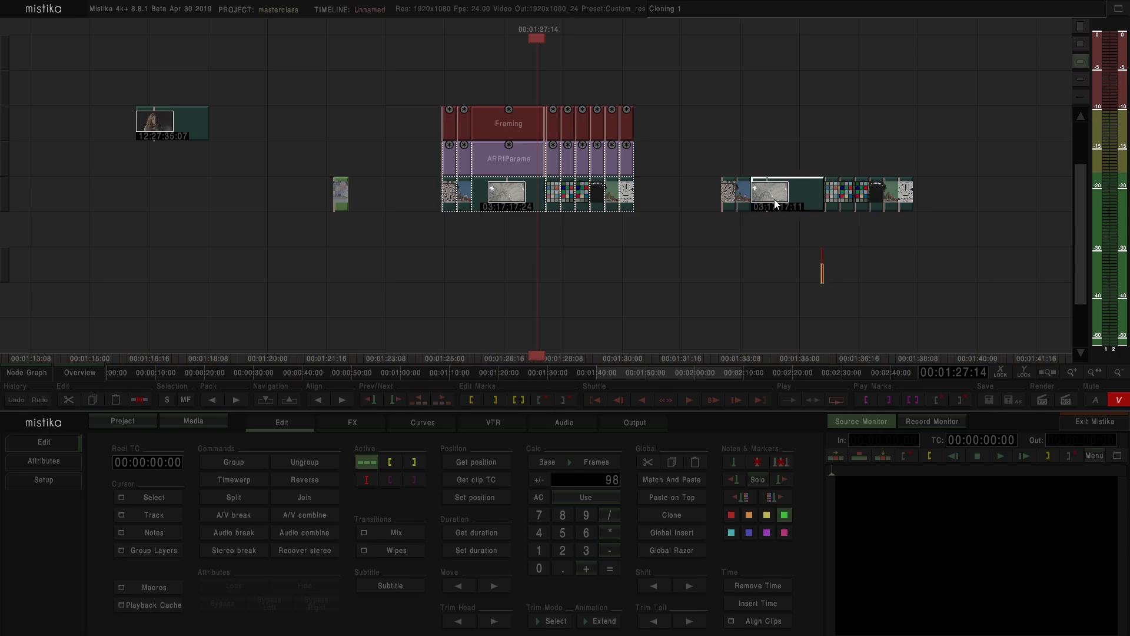
scroll(771, 198, "up", 2)
left_click(836, 206)
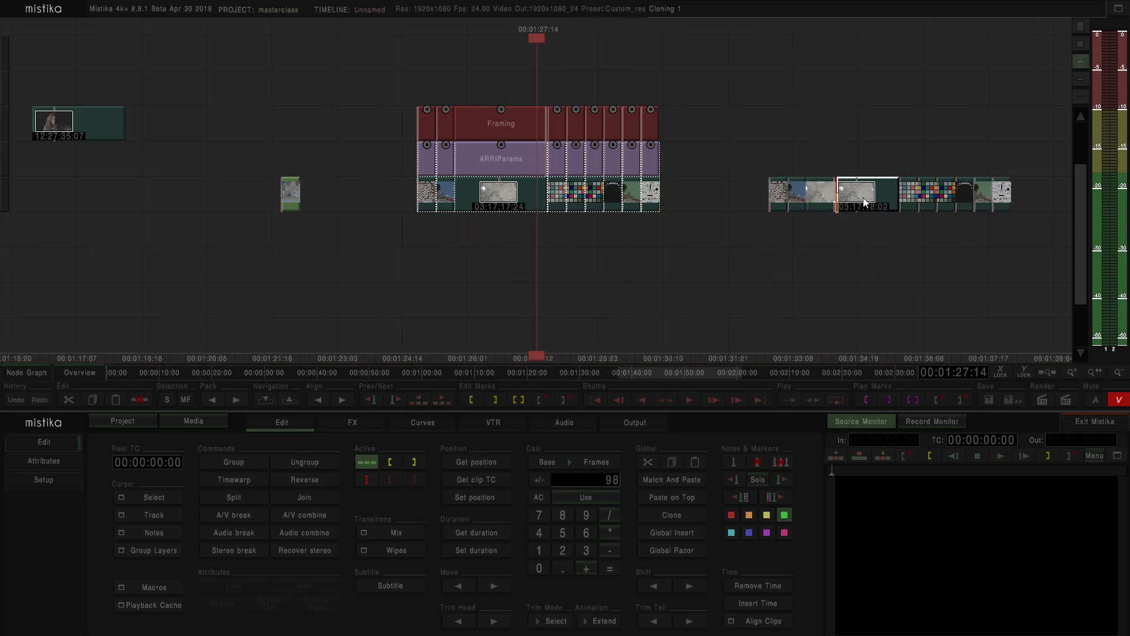
left_click_drag(857, 192, 1022, 189)
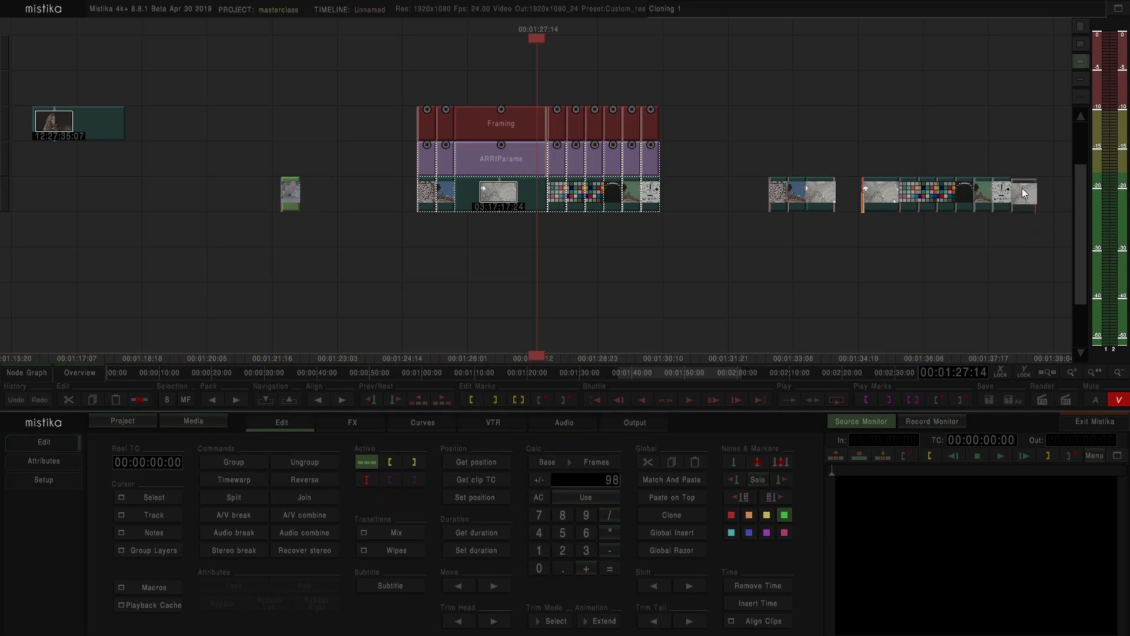
left_click(942, 191)
mouse_move(944, 191)
left_mouse_down()
mouse_move(943, 202)
mouse_move(732, 197)
mouse_move(761, 191)
mouse_move(875, 220)
mouse_move(1048, 189)
left_mouse_up()
left_click(876, 193)
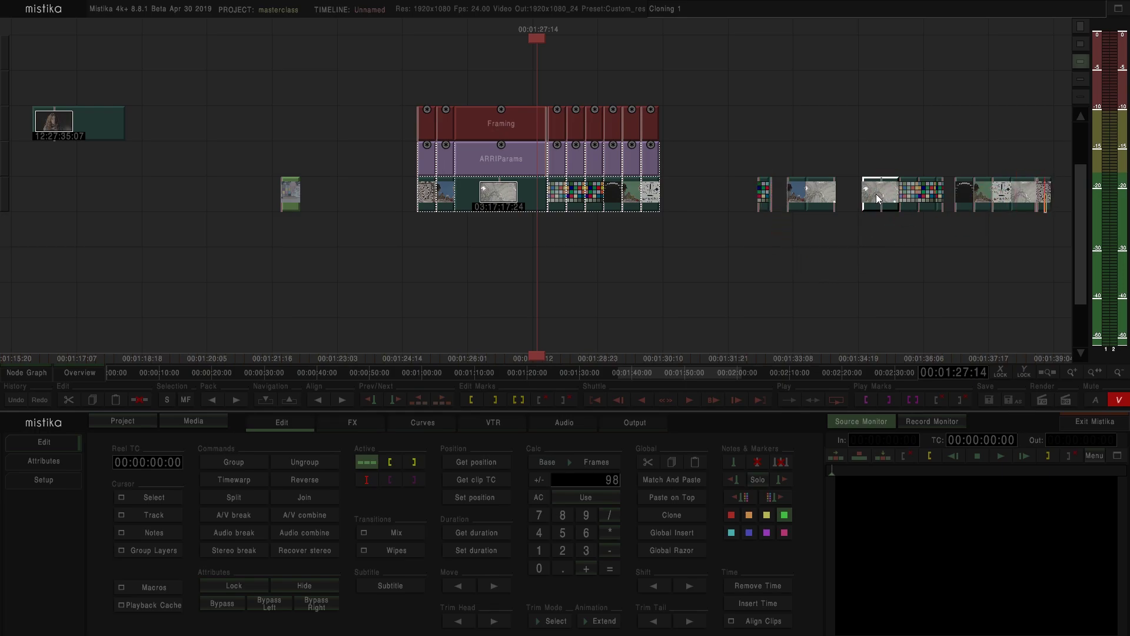
Step: Pack the shuffled source clips together to close the gaps left between them
left_click_drag(875, 222, 746, 190)
scroll(806, 218, "down", 2)
left_click(648, 148)
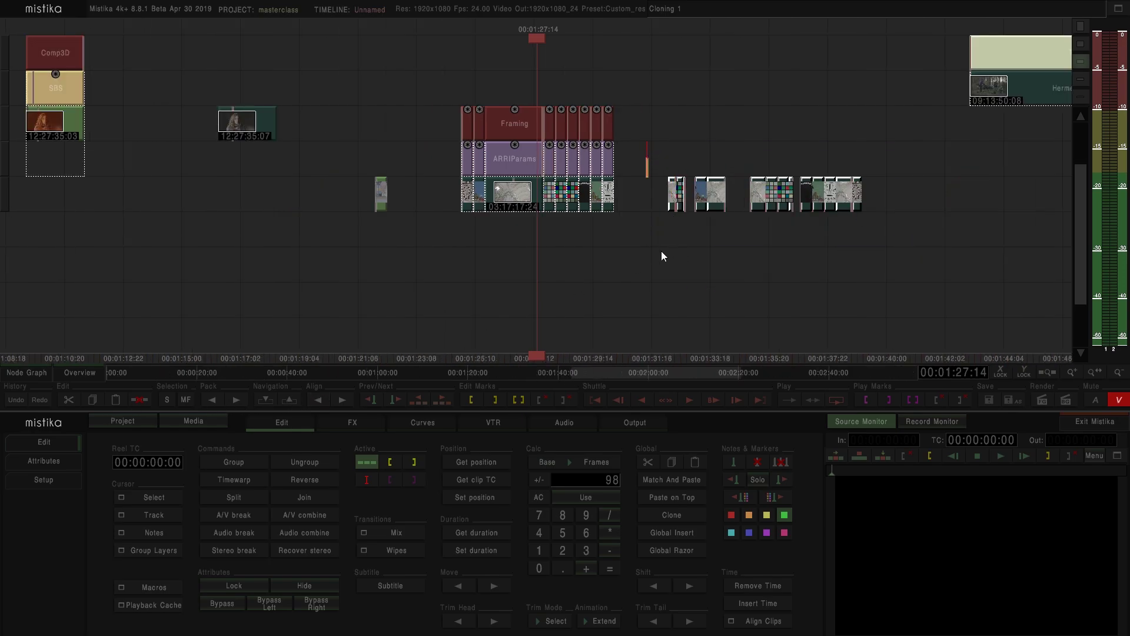
scroll(833, 304, "up", 1)
scroll(725, 283, "up", 3)
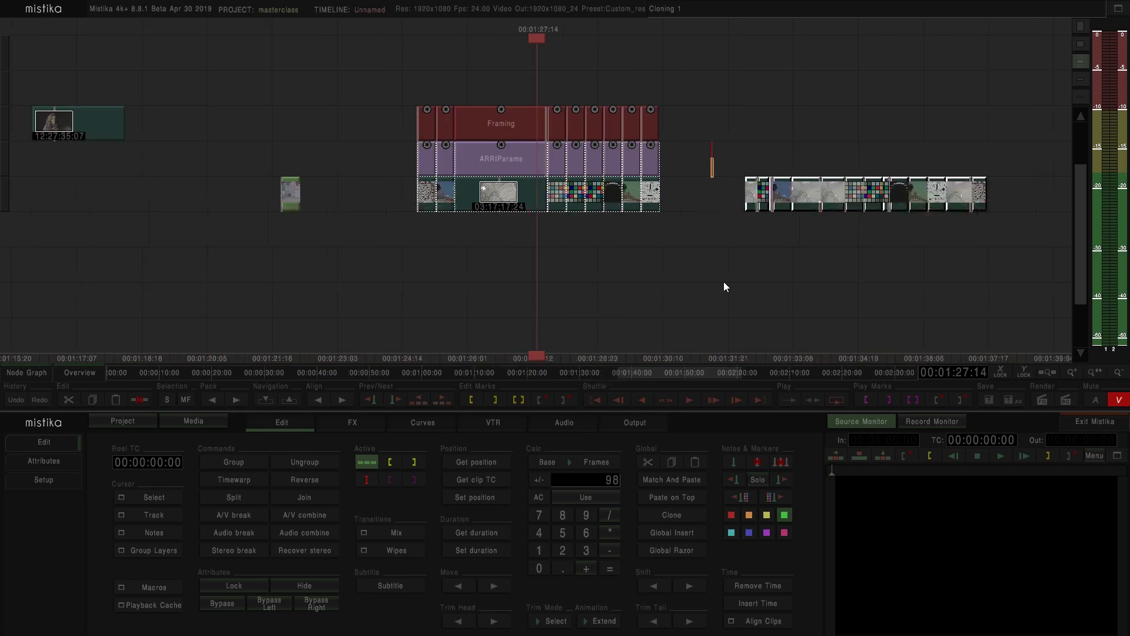
scroll(825, 294, "down", 2)
left_click(760, 300)
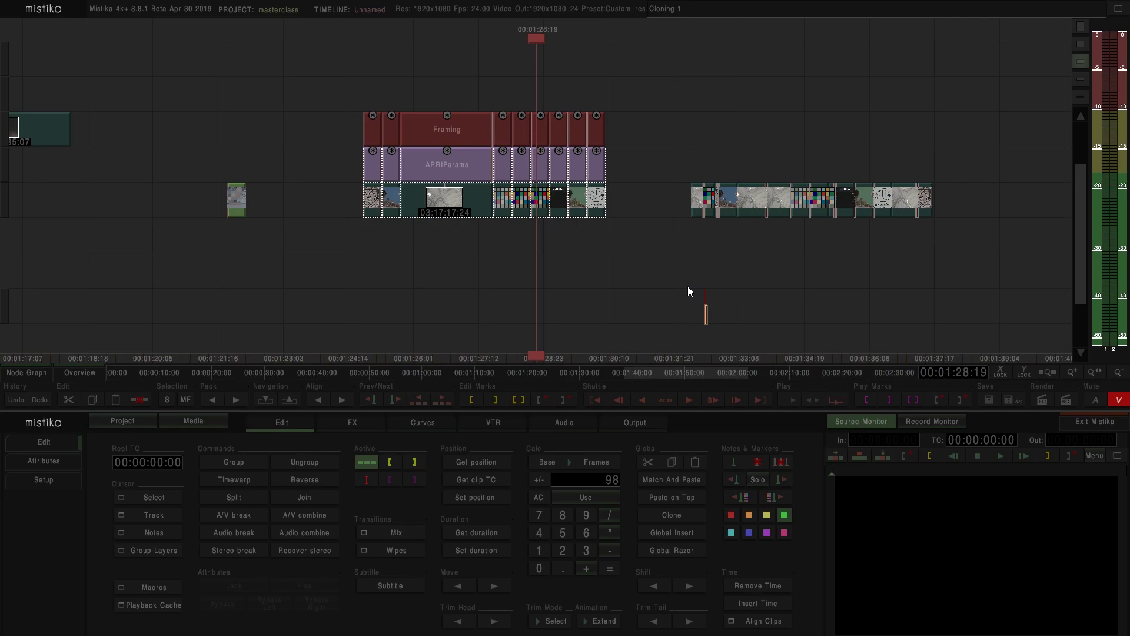
Step: Add a Color Grade above the long church clip and stack two blur effects above the dark chart clip
left_click(471, 140)
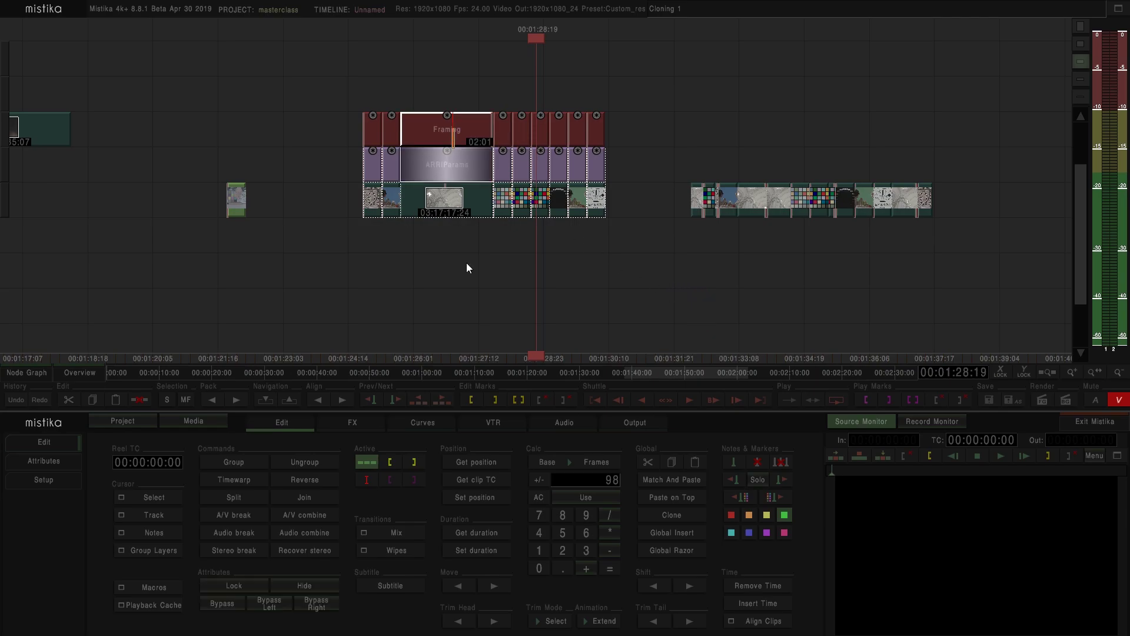
left_click(362, 429)
left_click(299, 458)
left_click(559, 133)
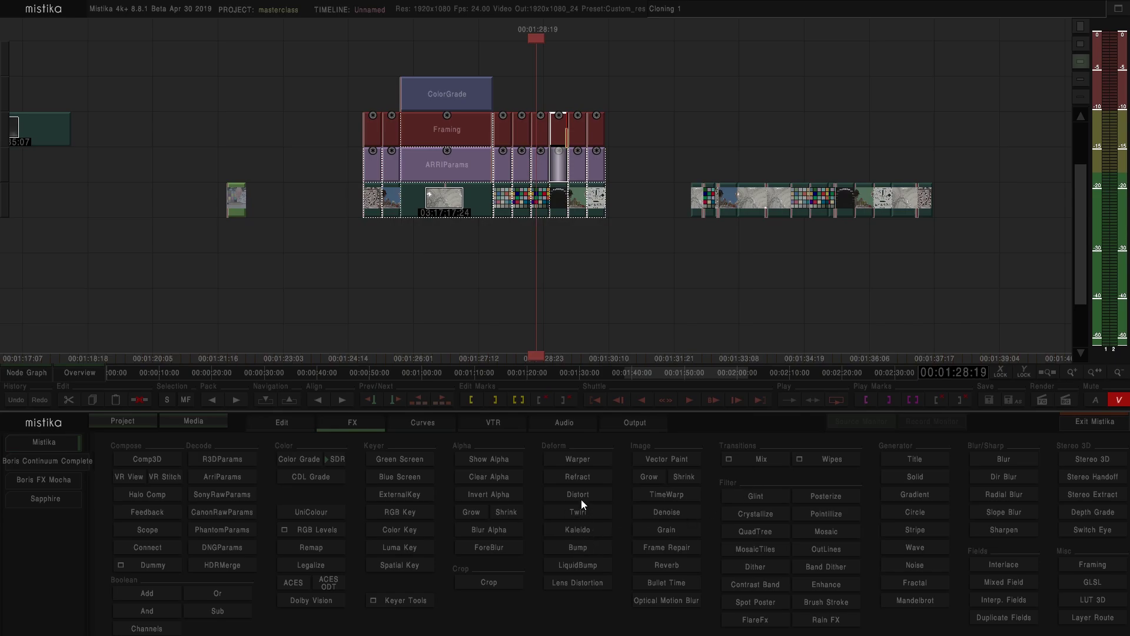
left_click(1032, 472)
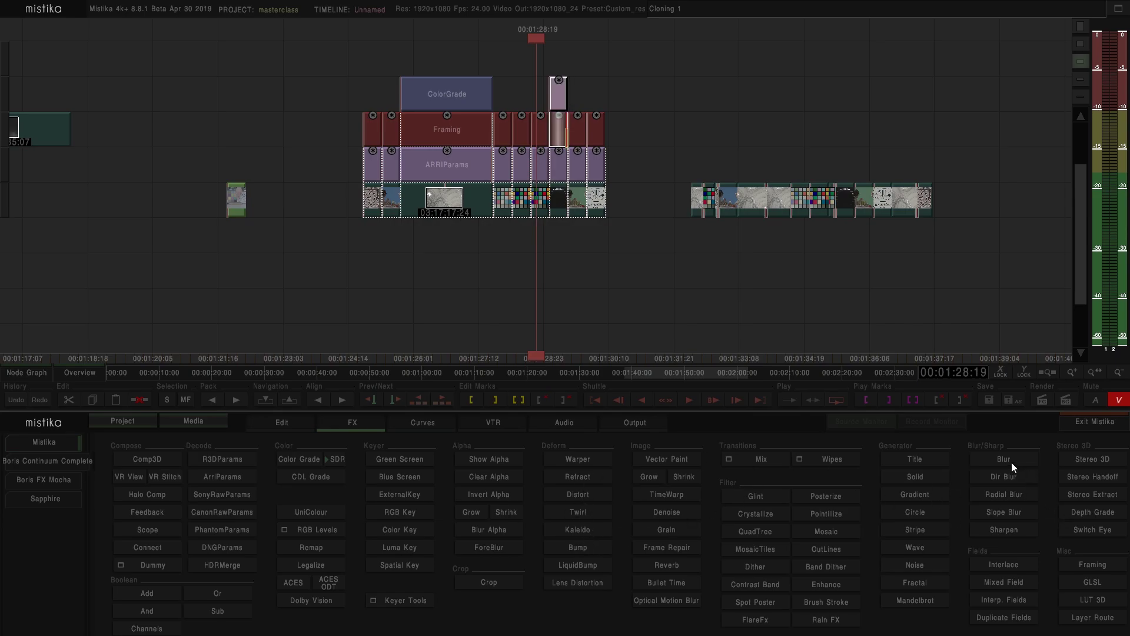
Step: Delete the Framing effects from the first clip and from the second colour chart clip in the grouped run
scroll(354, 165, "up", 3)
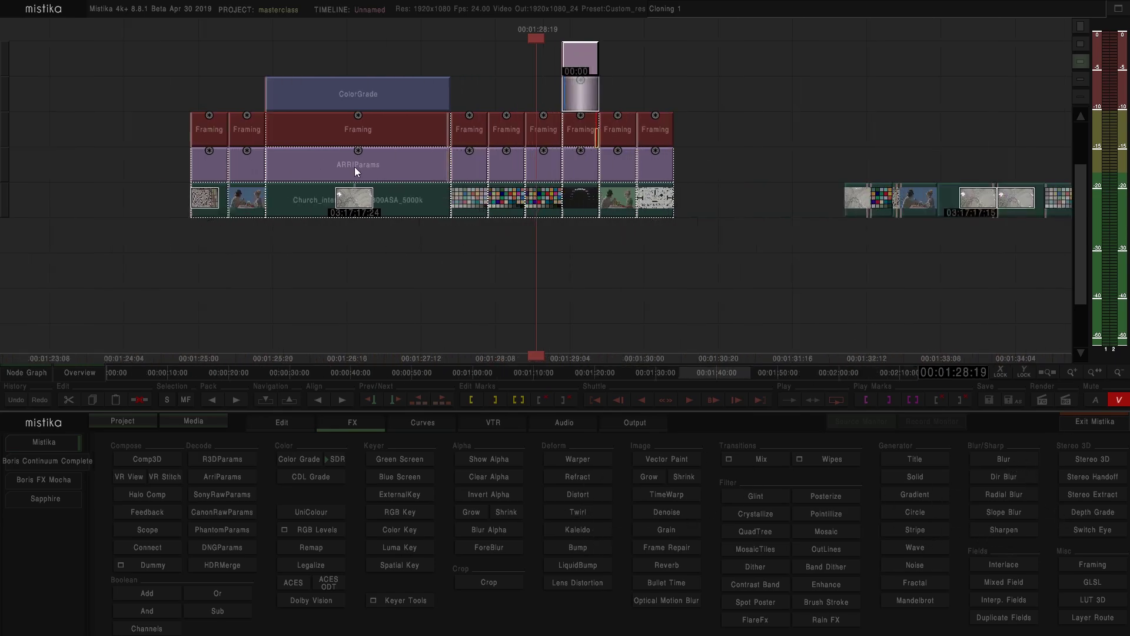
left_click_drag(353, 165, 643, 268)
left_click_drag(516, 158, 508, 151)
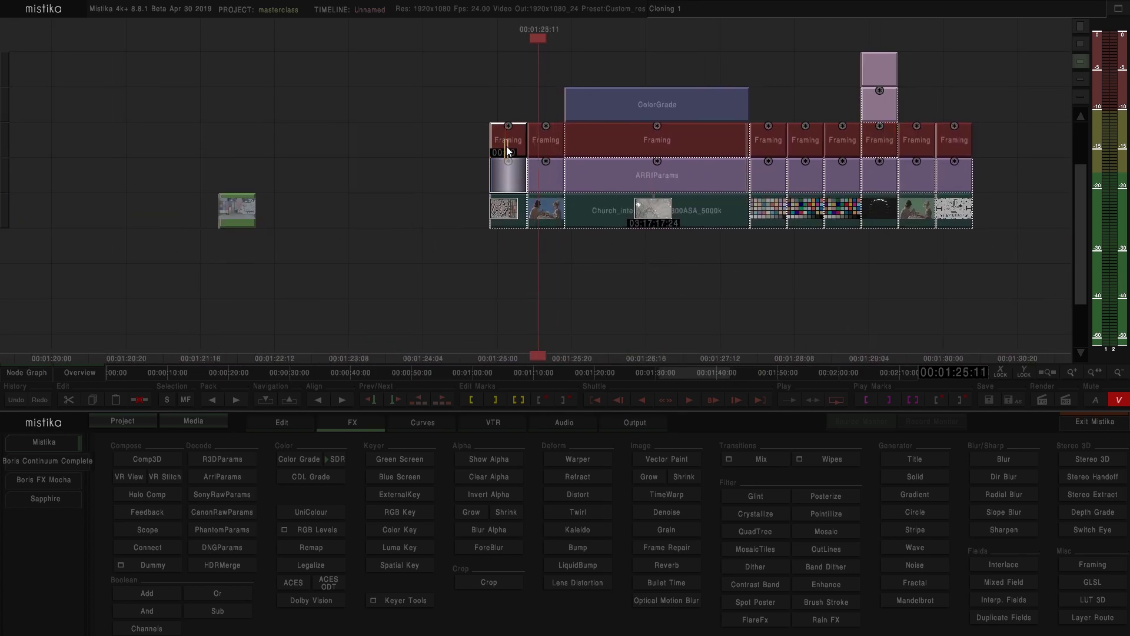
key("Delete")
left_click(797, 139)
key("Delete")
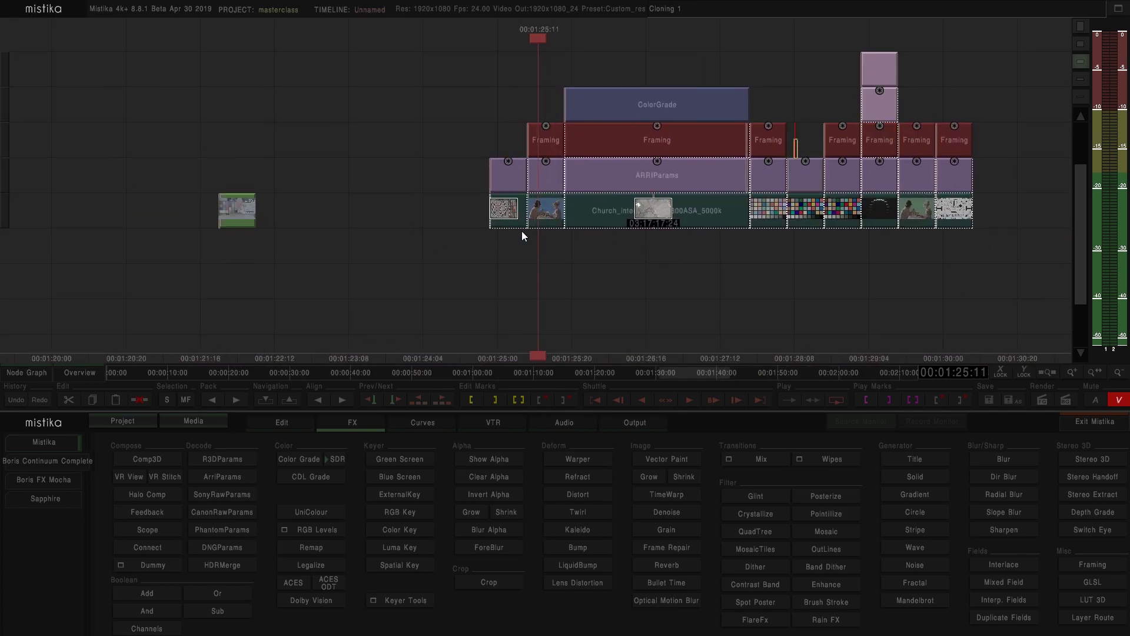
Step: Apply UniColour above the ARRIParams layers of the first clip and the second colour chart clip
left_click(506, 196)
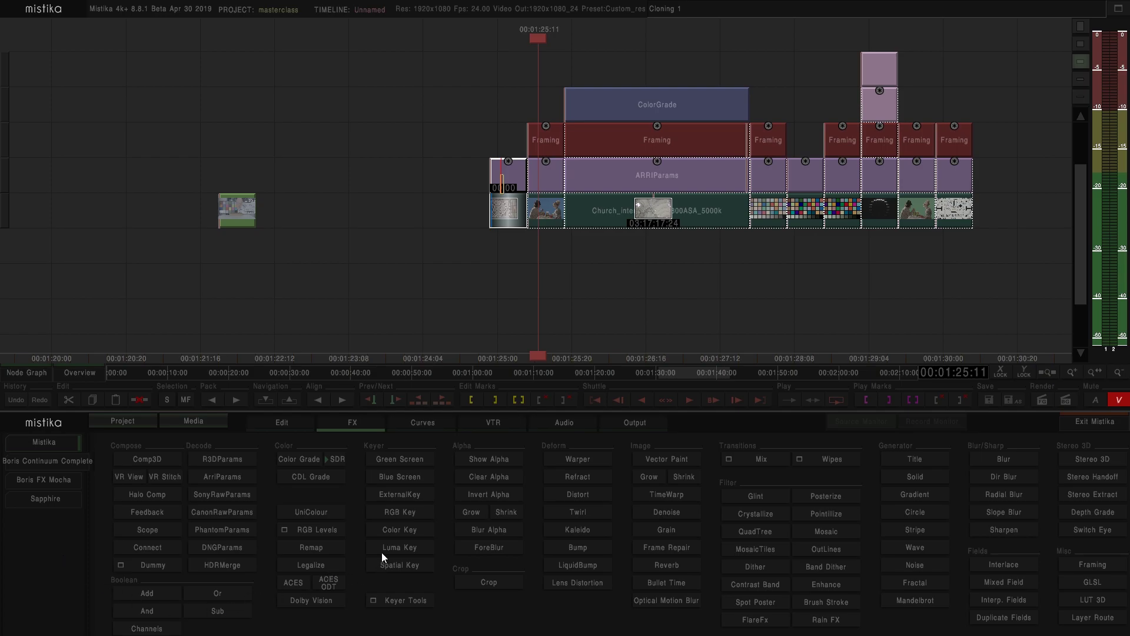
left_click(334, 516)
left_click(820, 166)
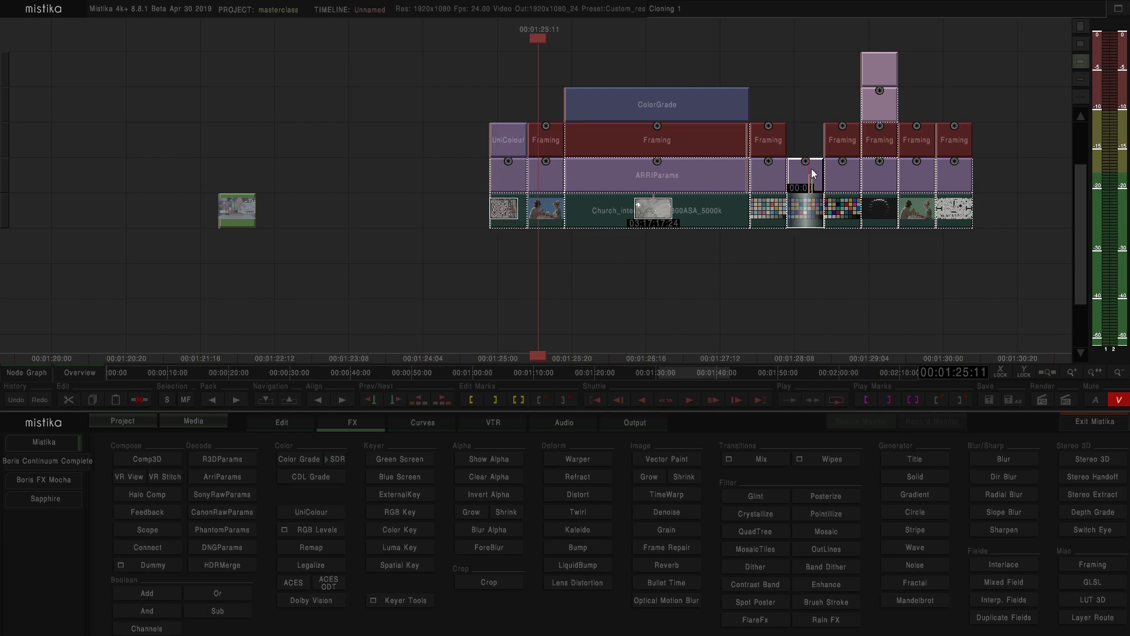
left_click(306, 512)
left_click(611, 345)
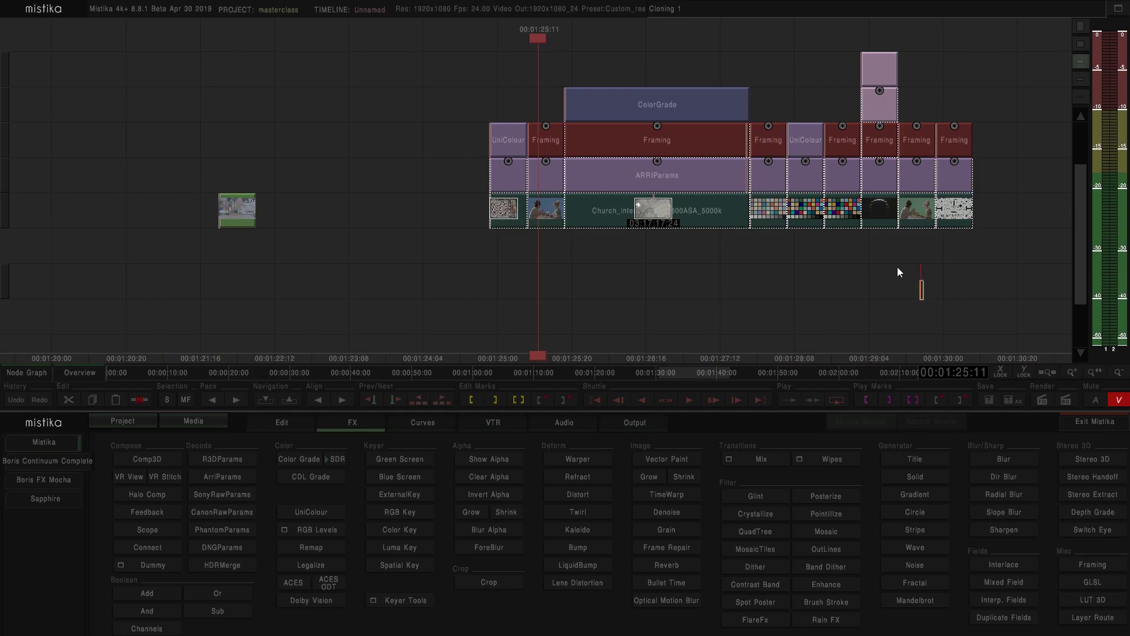
Step: Copy the whole run of grouped clips with all their effect layers
scroll(899, 267, "down", 3)
left_click_drag(859, 221, 302, 48)
left_click(92, 400)
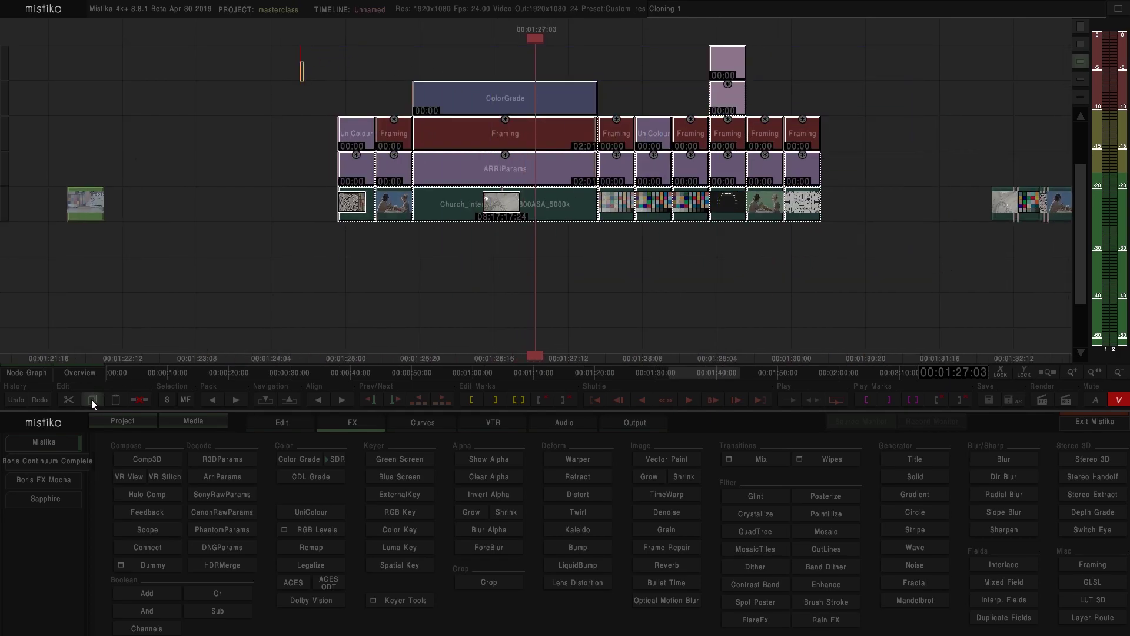
Step: Try an ordinary paste of the copied stacks onto the shuffled source clips and undo it
left_click(756, 287)
scroll(879, 273, "down", 3)
left_click_drag(845, 277, 499, 135)
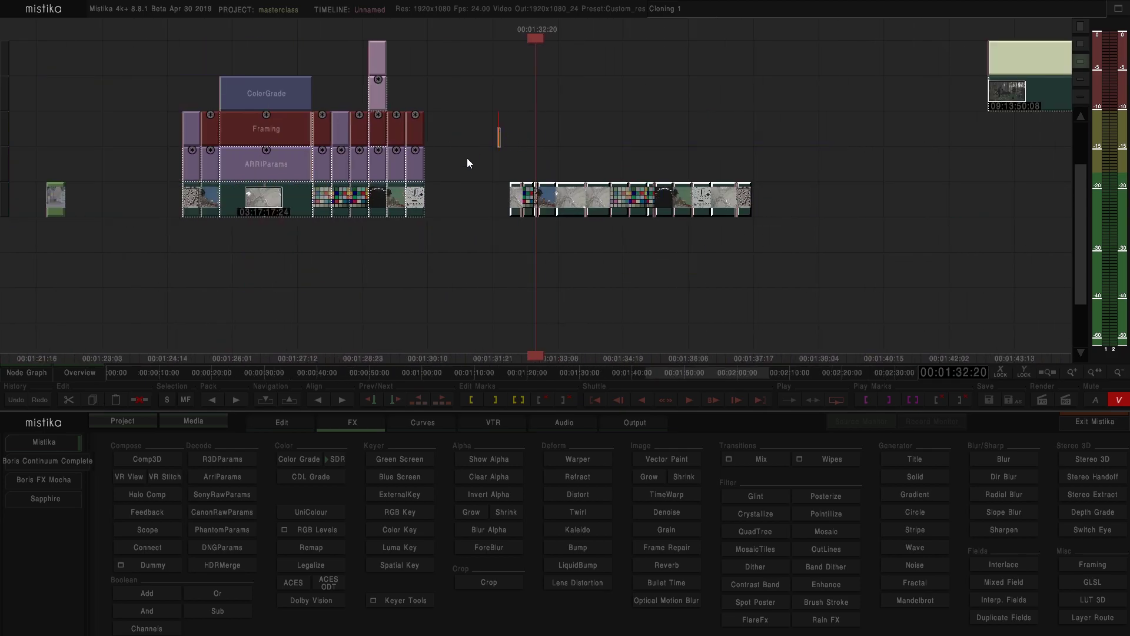
left_click(115, 402)
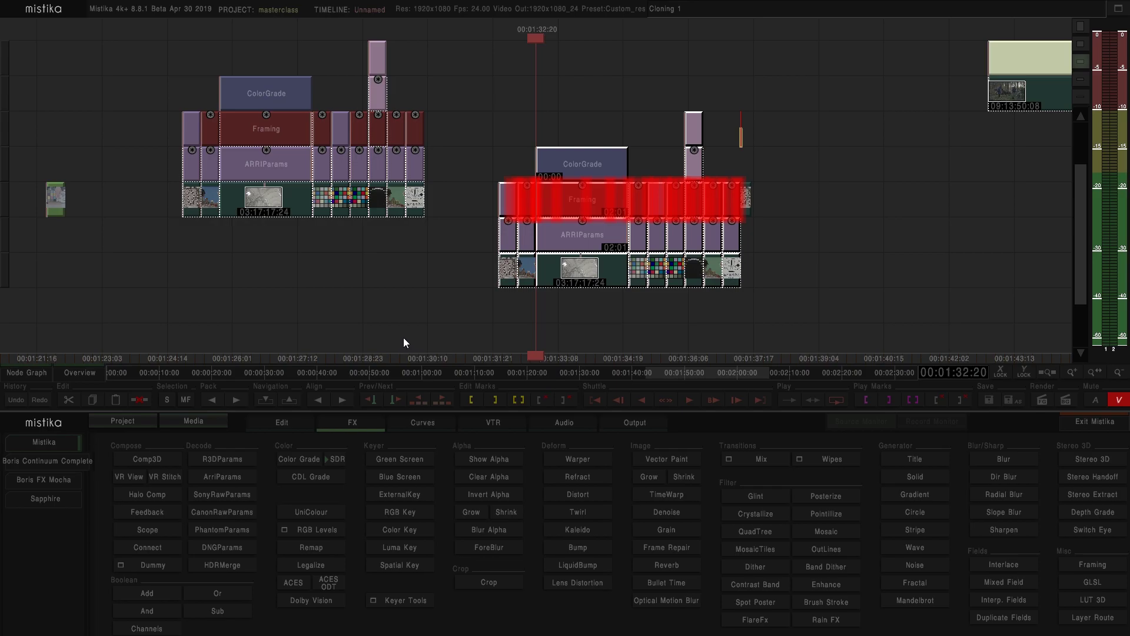
key("ctrl+z")
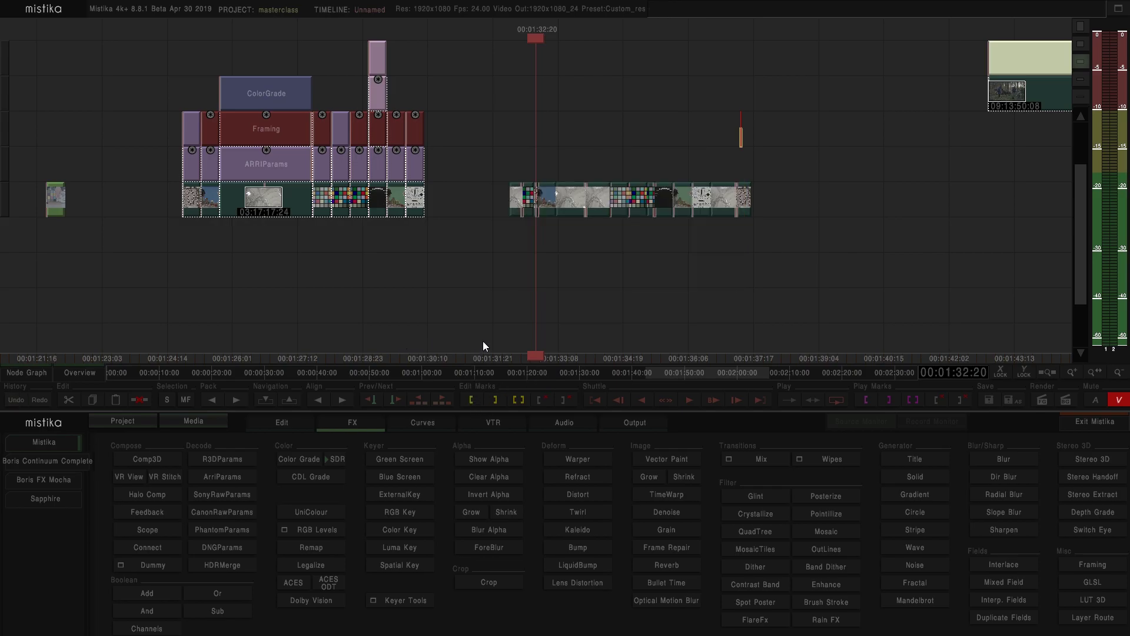
Step: Match and paste the copied effects onto the shuffled clips by media source path, timecode range and reelname, replacing existing effects and scaling animation to fit
left_click(282, 424)
left_click(655, 482)
left_click(620, 314)
left_click_drag(545, 157, 591, 231)
left_click(663, 481)
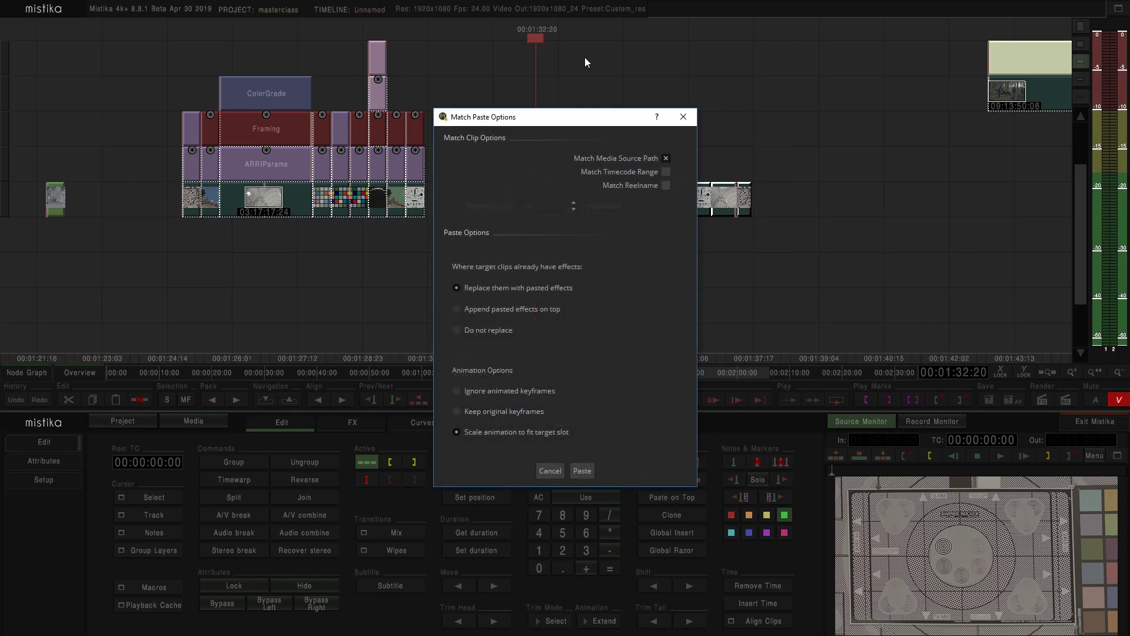
left_click_drag(577, 122, 406, 217)
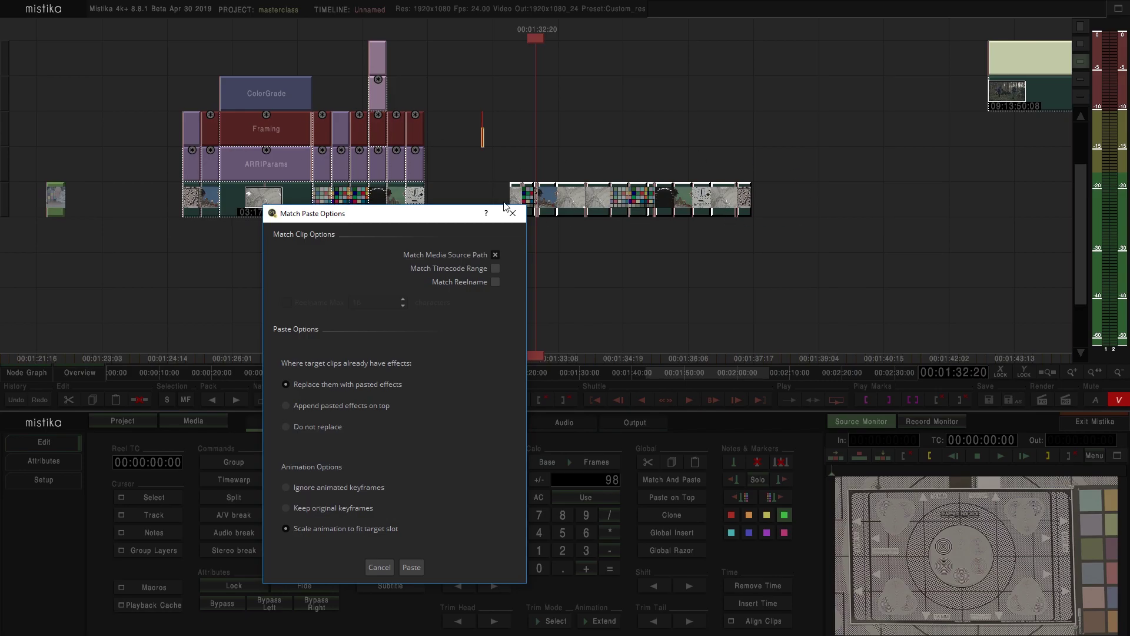
left_click_drag(400, 215, 379, 228)
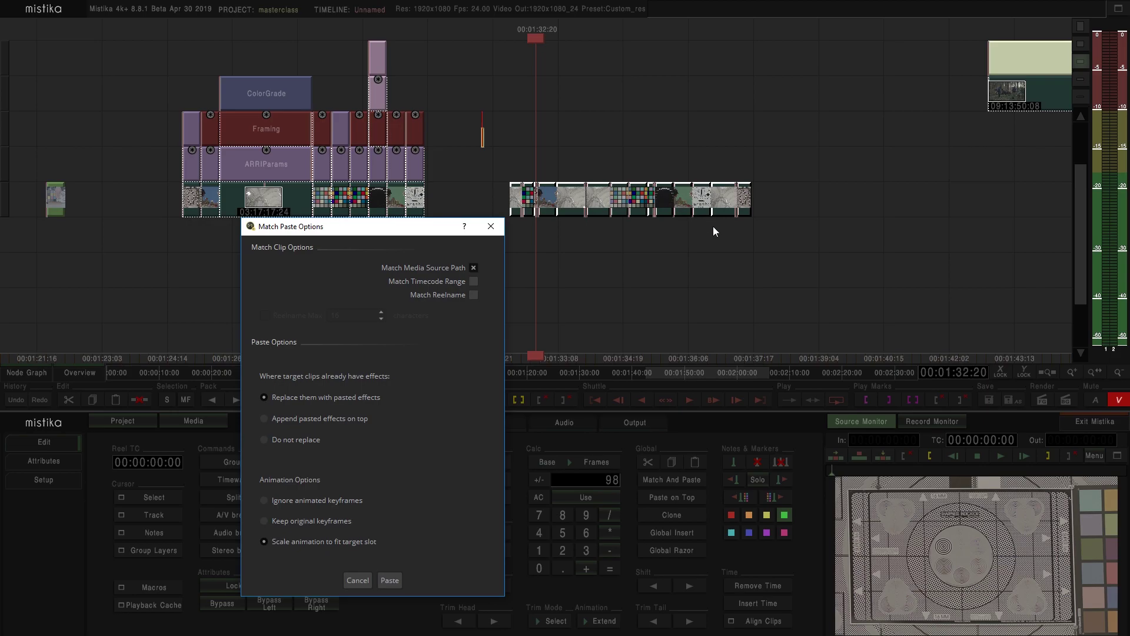
left_click(477, 281)
left_click(475, 295)
left_click(396, 581)
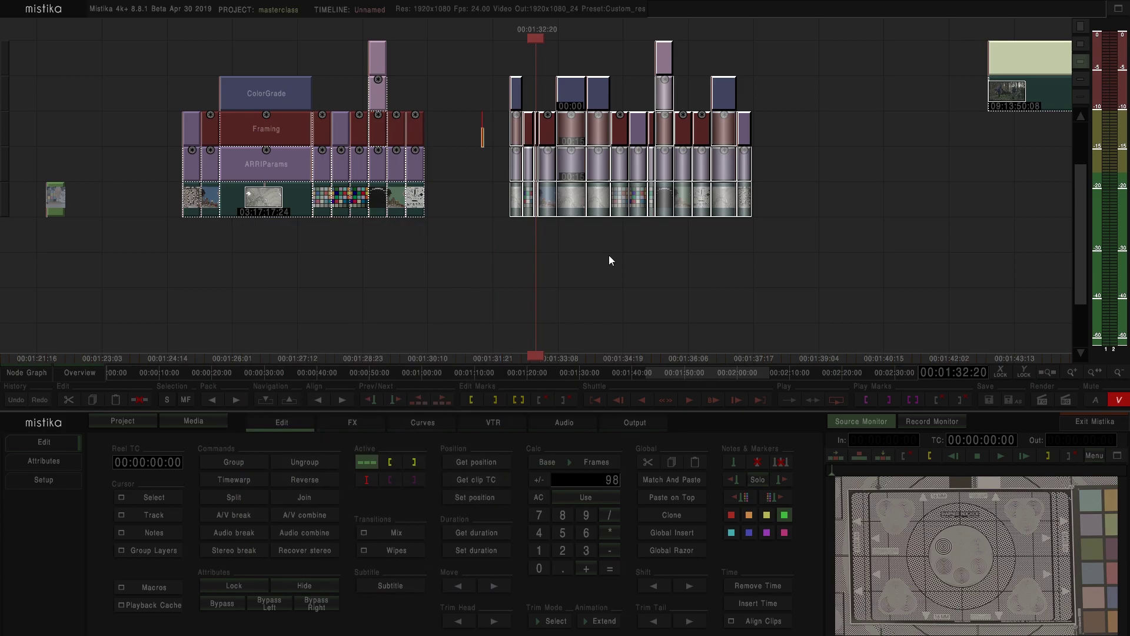
Step: Compare the pasted effect stacks on the shuffled clips with the original run, and select the original source clip beneath the Gauss:RGB layer
scroll(611, 281, "up", 2)
scroll(554, 287, "down", 3)
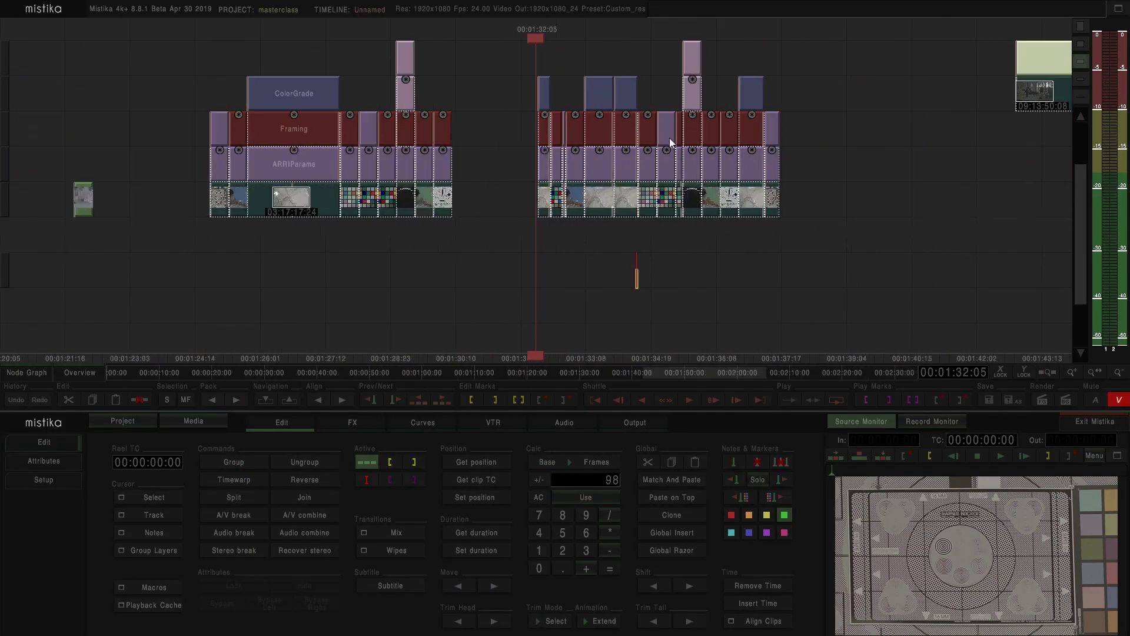
scroll(485, 251, "up", 3)
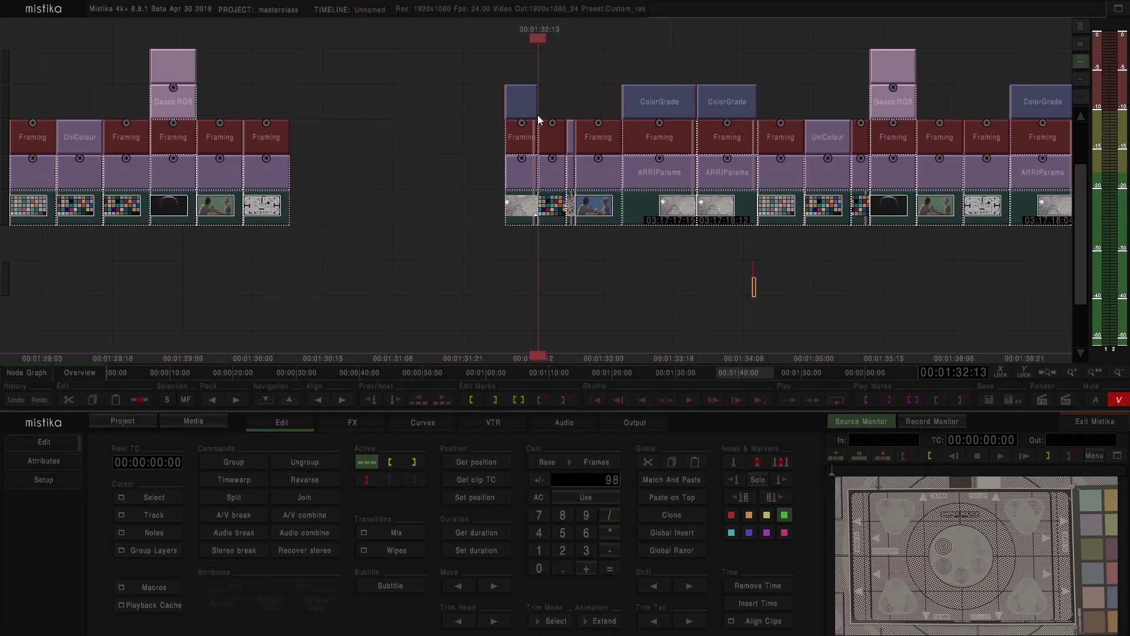
scroll(608, 139, "down", 3)
scroll(684, 318, "up", 3)
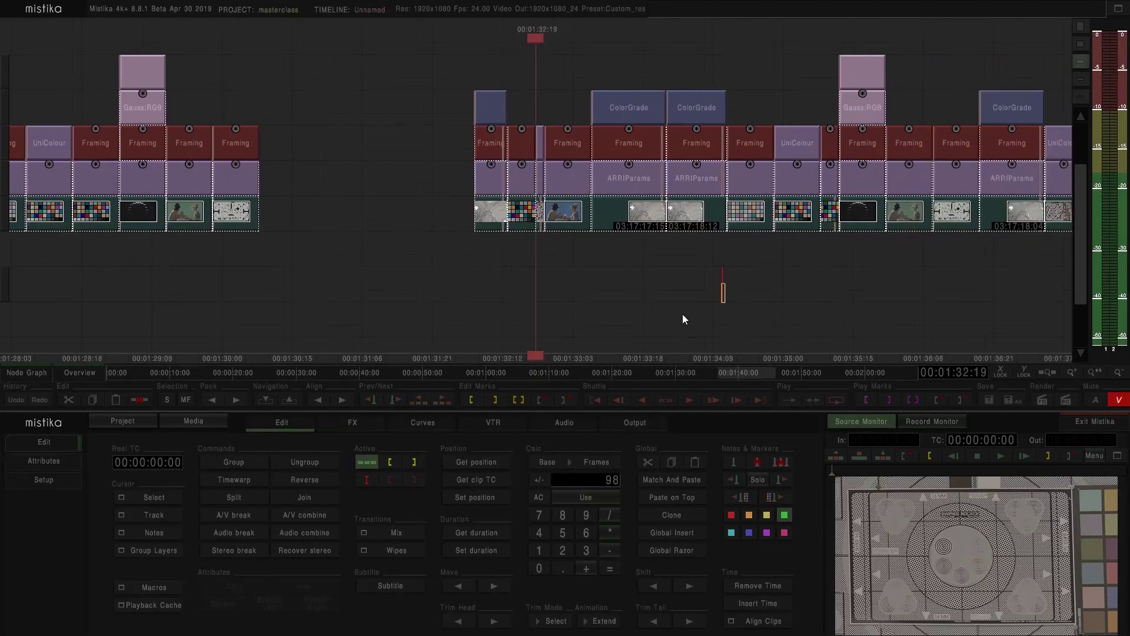
scroll(671, 226, "down", 2)
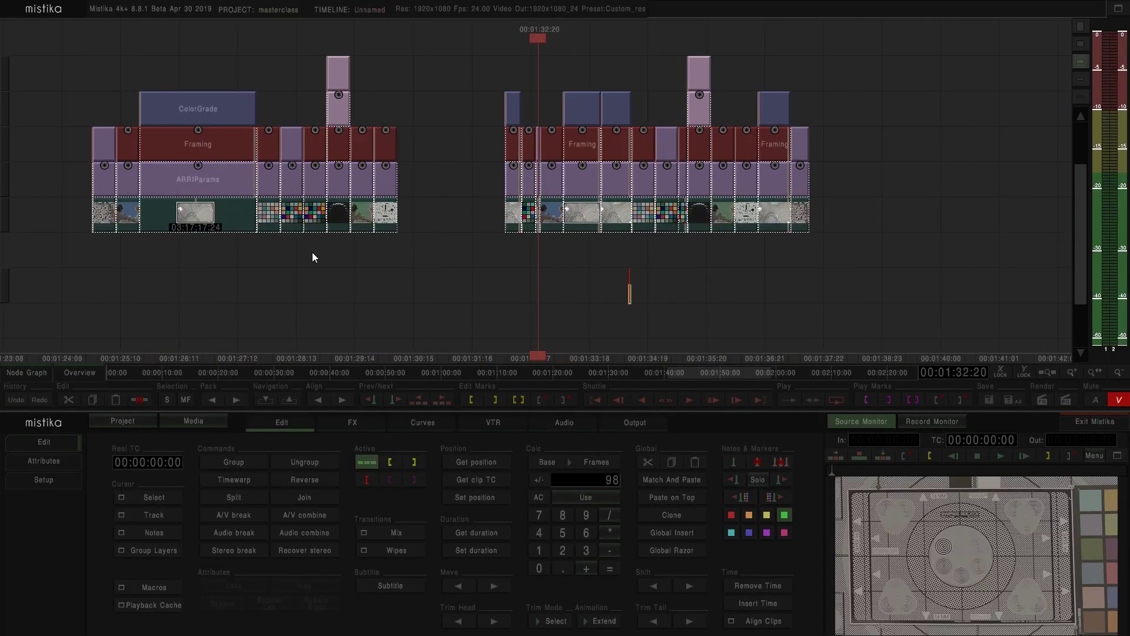
left_click_drag(312, 258, 609, 267)
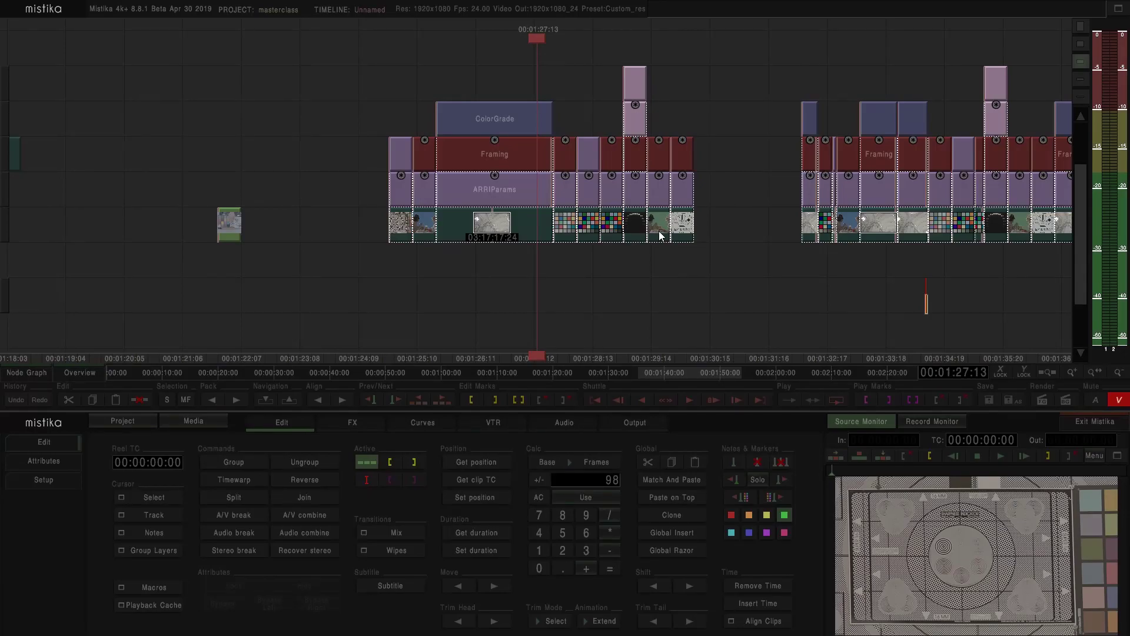
left_click(640, 226)
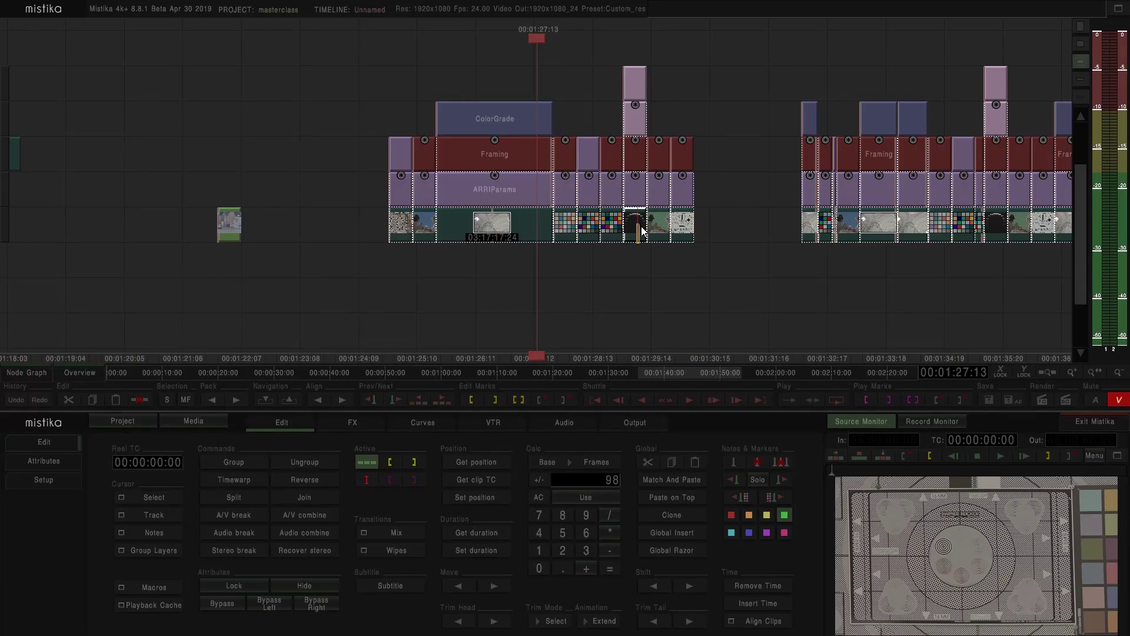